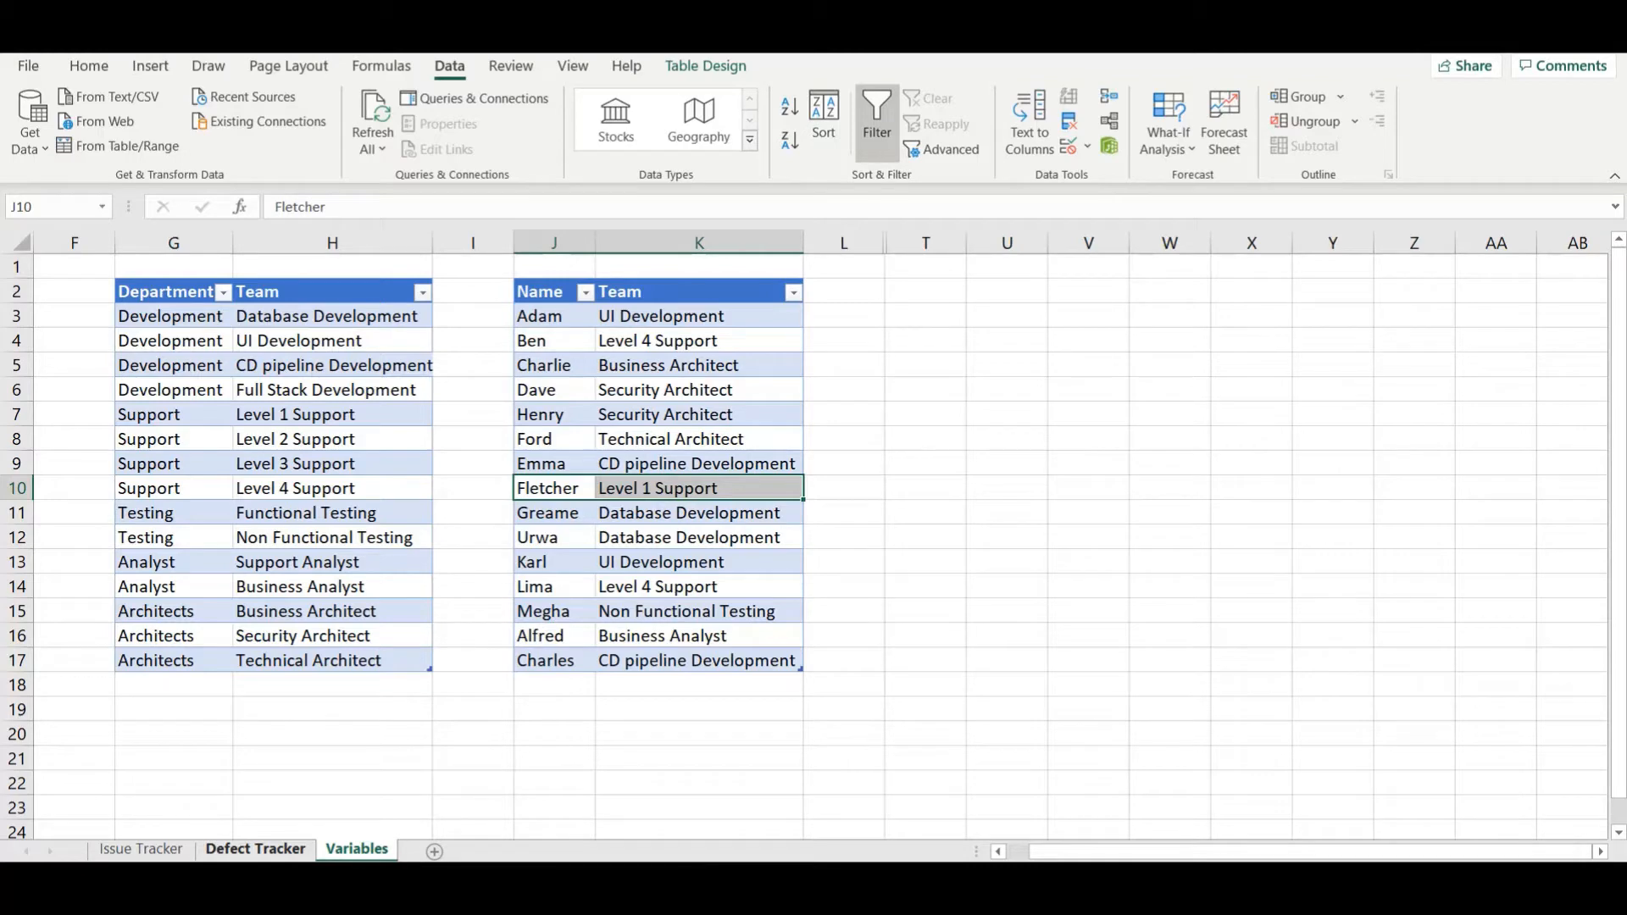
Step: Examine the Department, Team, Defect Id and Name columns of the empty table on the Defect Tracker sheet
{"action": "left_click", "coordinate": [256, 850]}
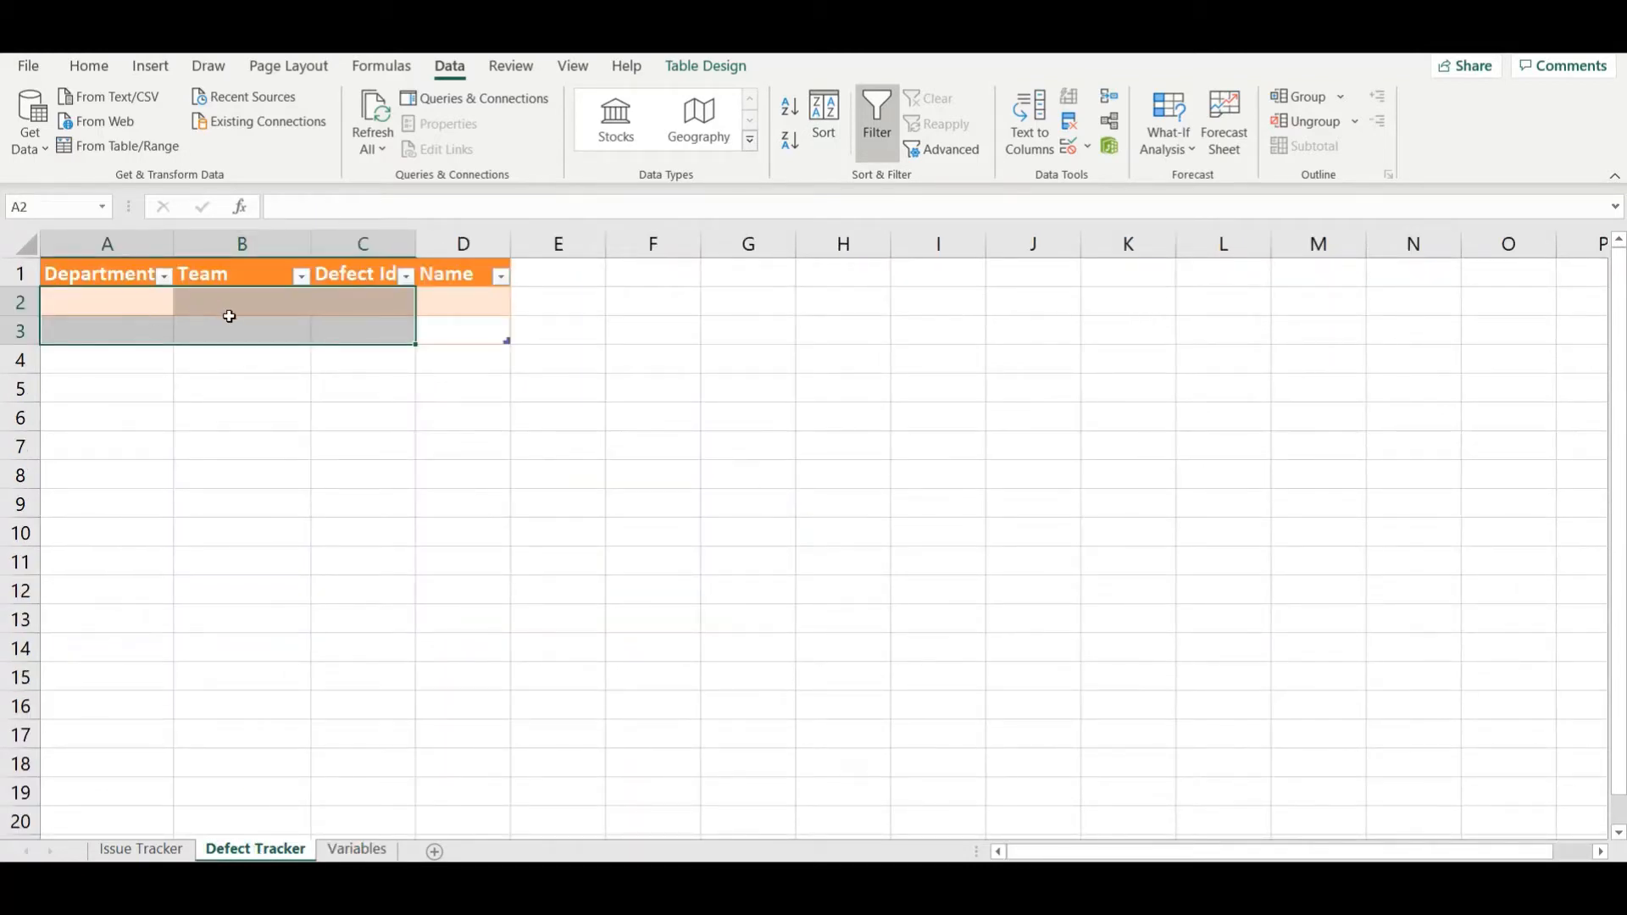
{"action": "left_click", "coordinate": [229, 317]}
{"action": "left_click", "coordinate": [327, 294]}
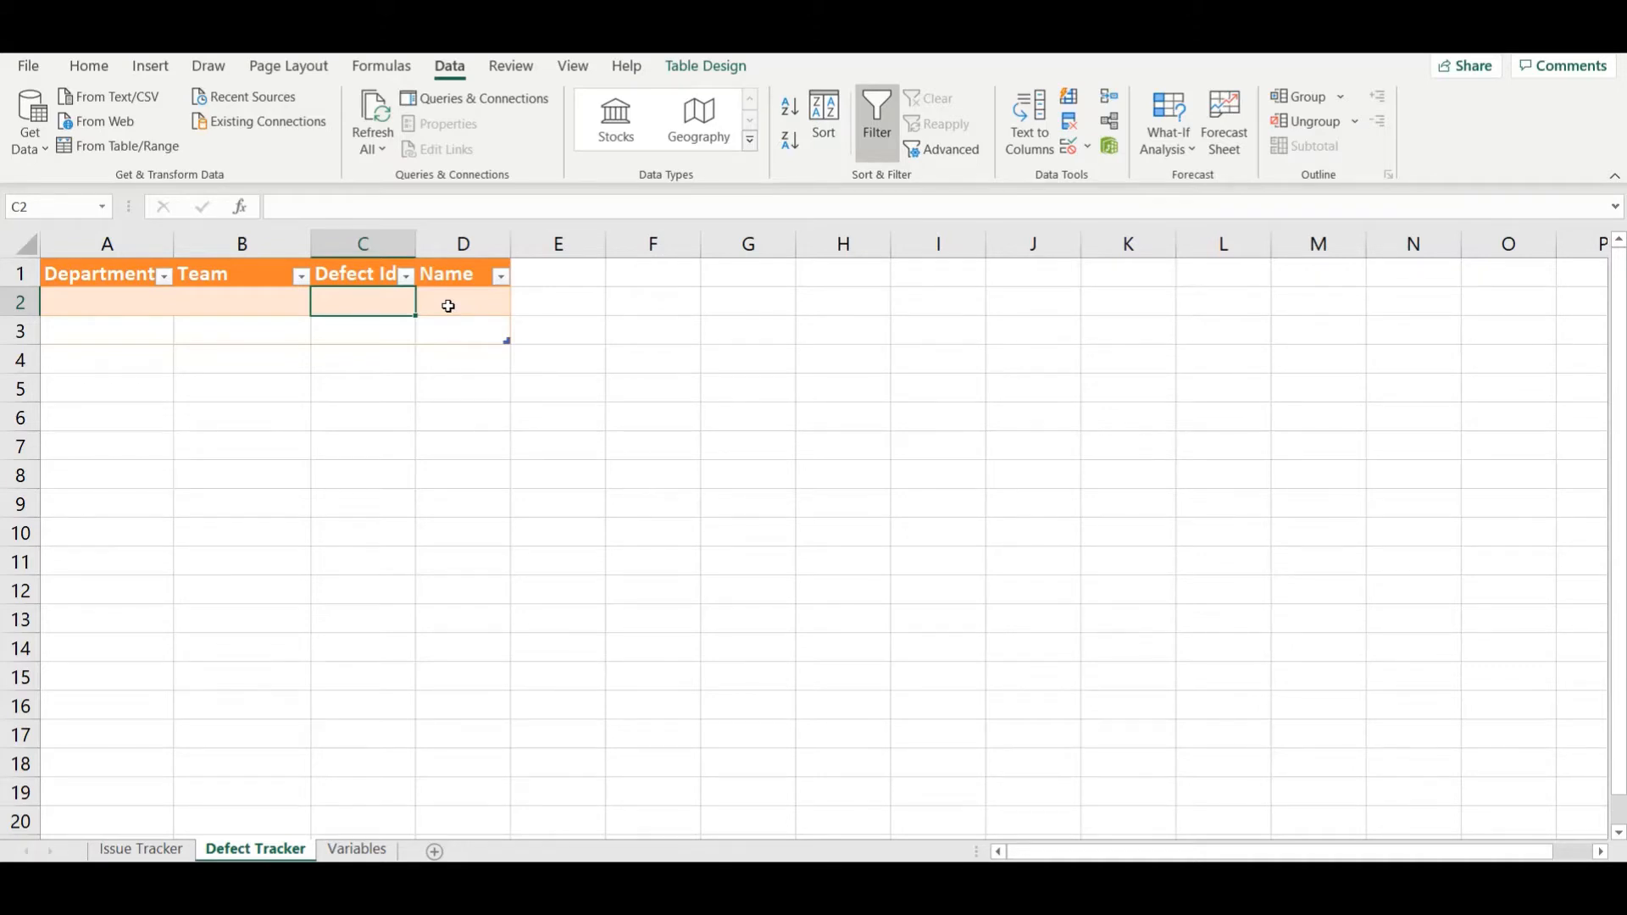
{"action": "left_click", "coordinate": [106, 310]}
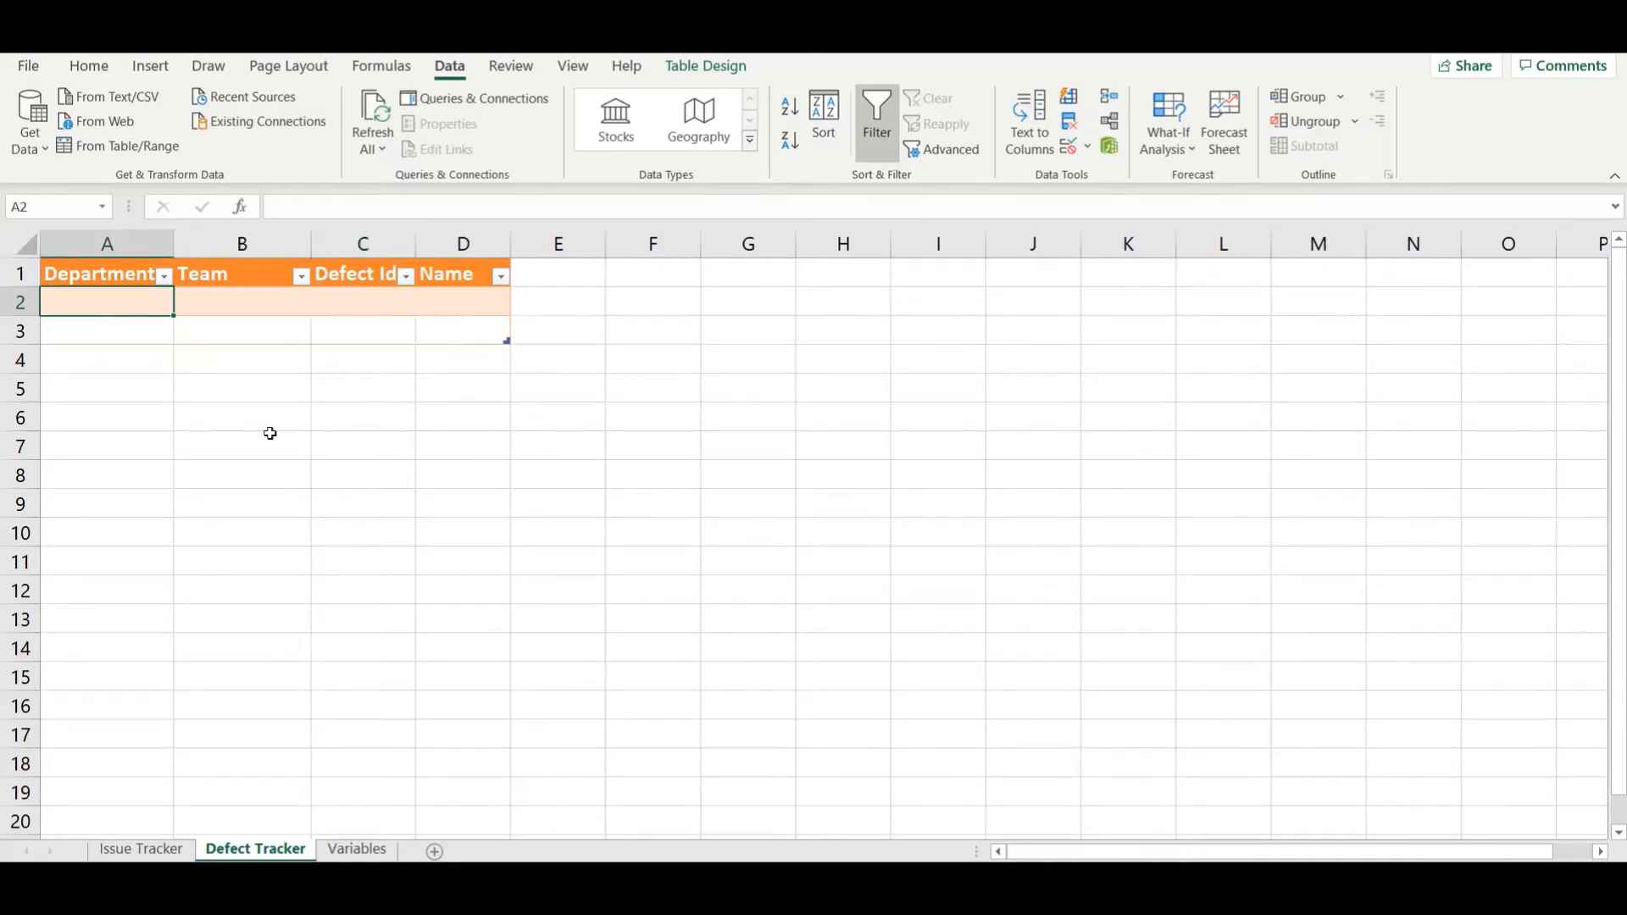
Step: Review how teams are assigned to departments in the Department and Team table on the Variables sheet
{"action": "left_click", "coordinate": [352, 850]}
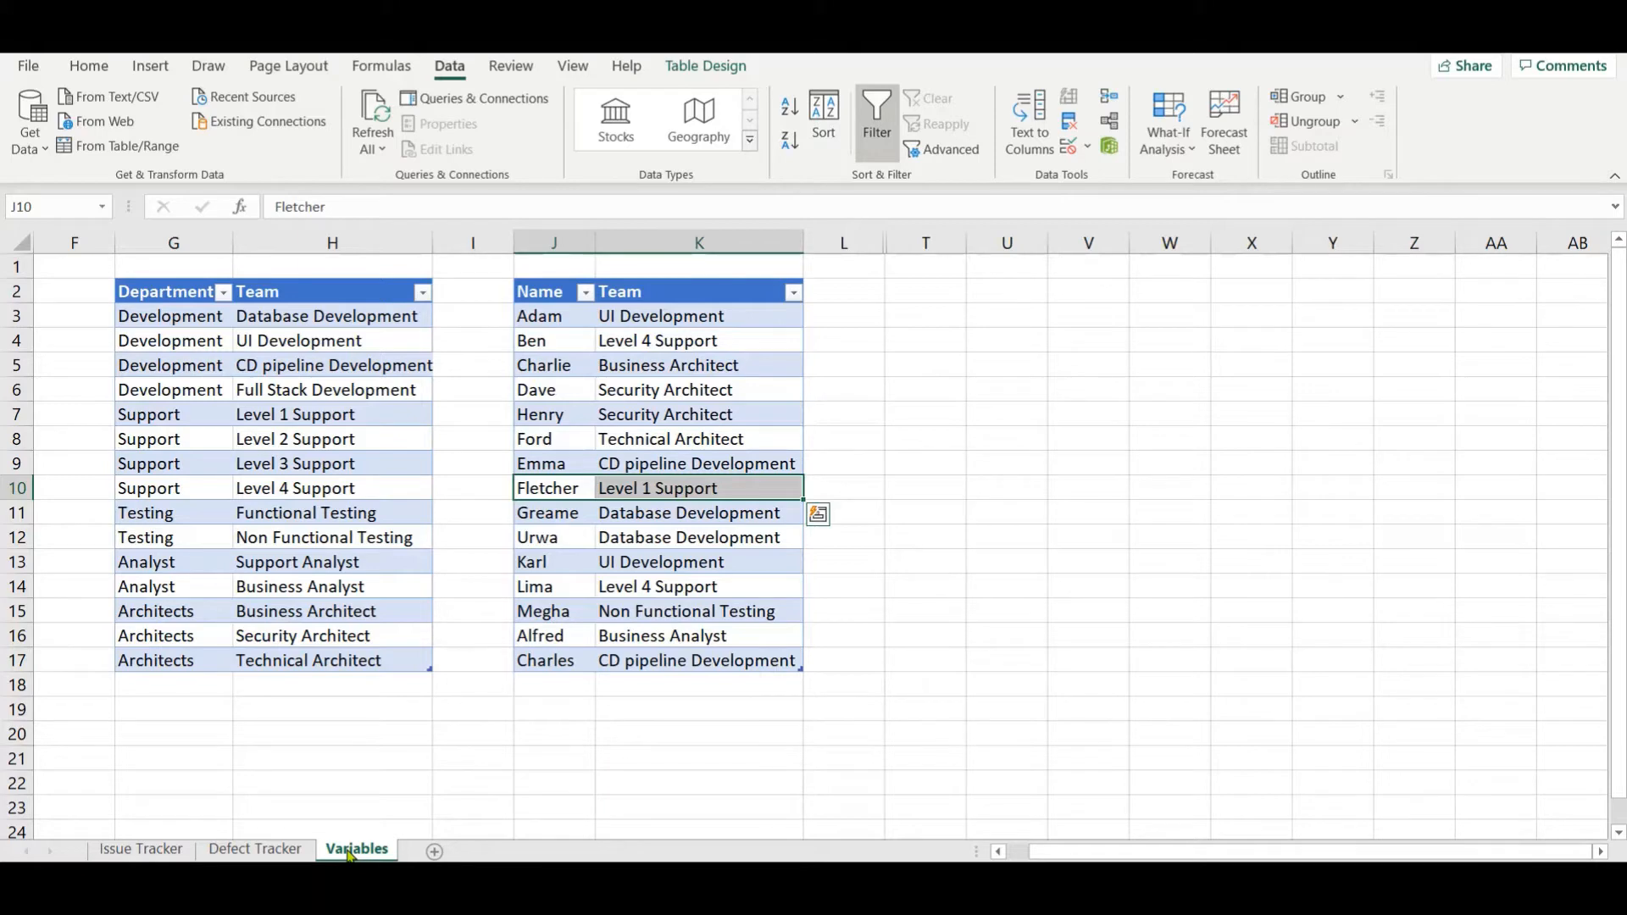
{"action": "left_click", "coordinate": [172, 320]}
{"action": "key", "text": "Right"}
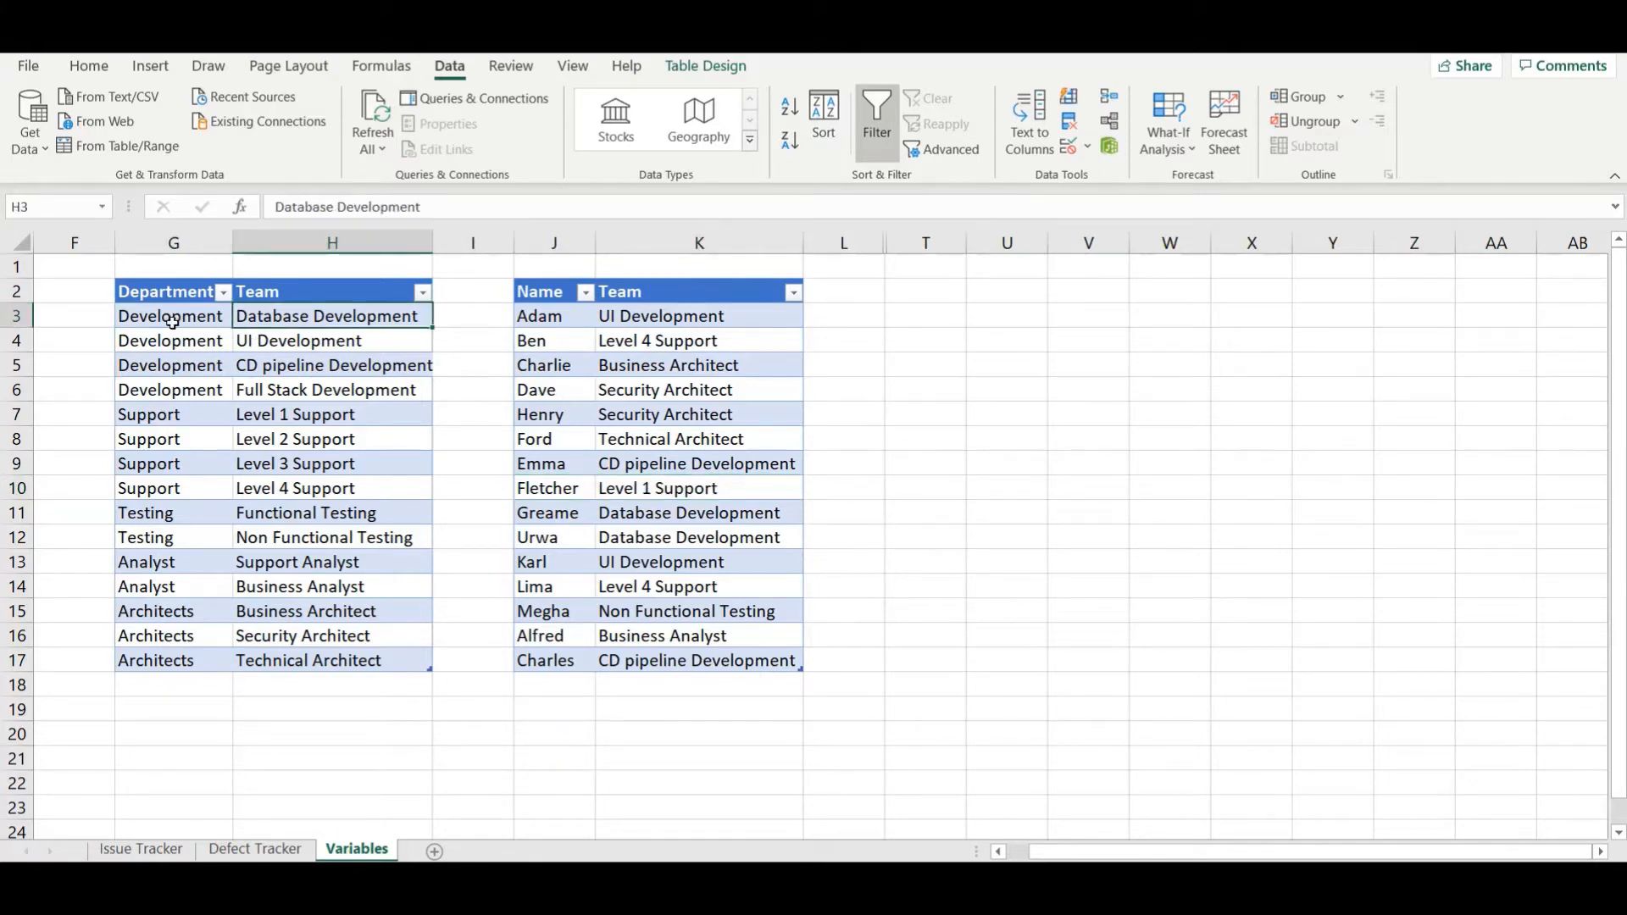
{"action": "key", "text": "Down"}
{"action": "key", "text": "Down"}
{"action": "key", "text": "Down"}
{"action": "key", "text": "Down"}
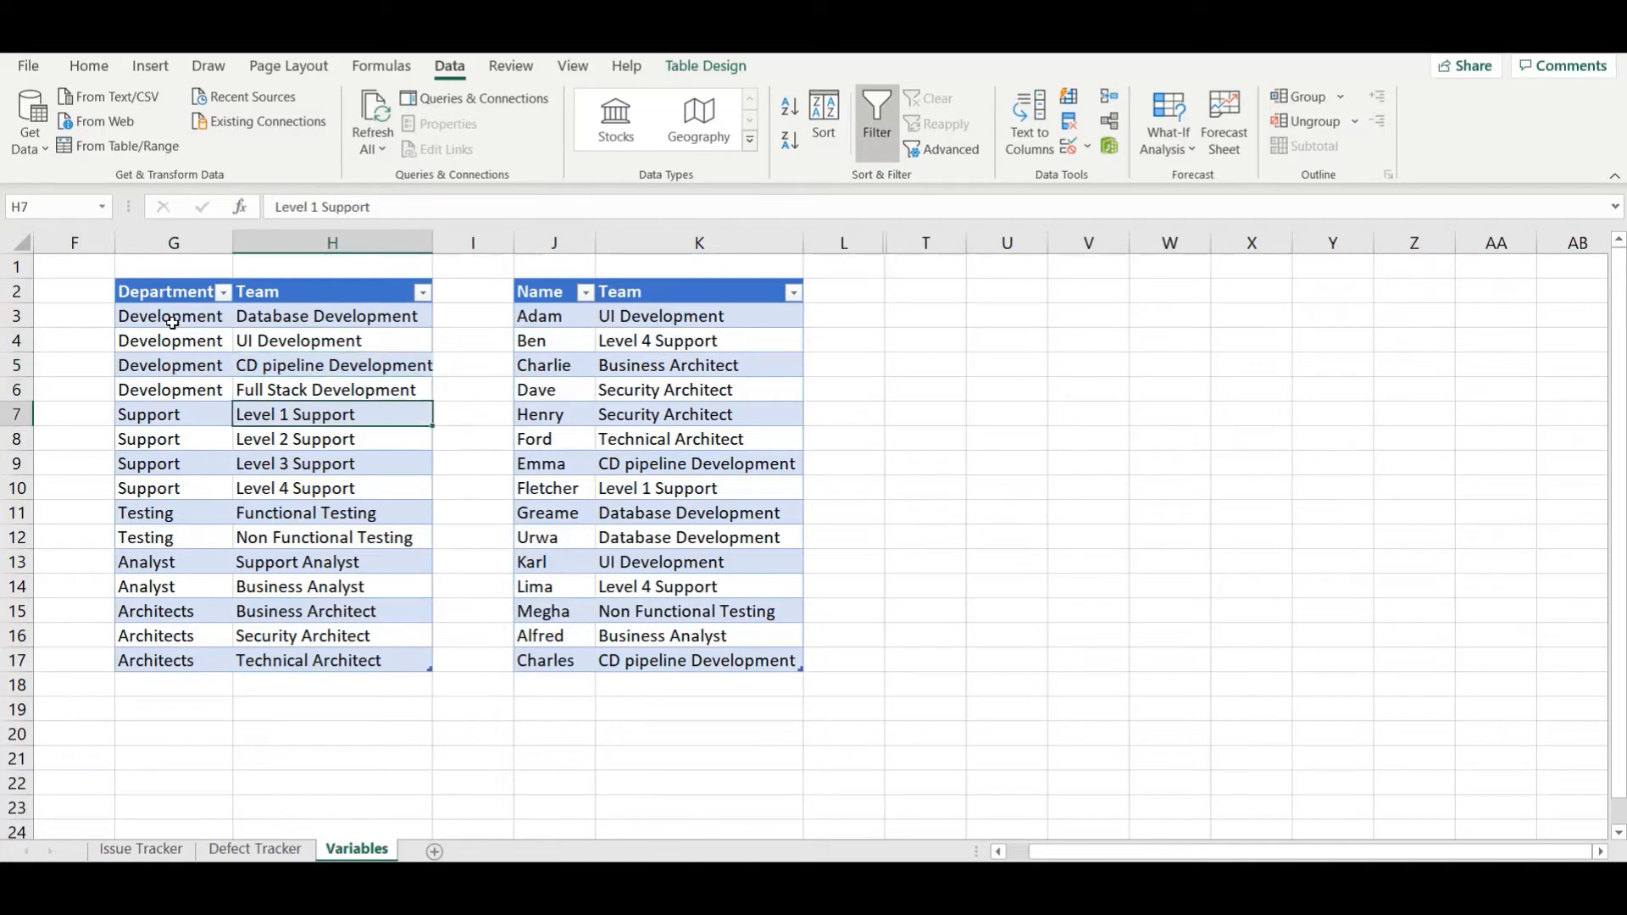
{"action": "key", "text": "Down"}
{"action": "key", "text": "Down"}
{"action": "key", "text": "Down"}
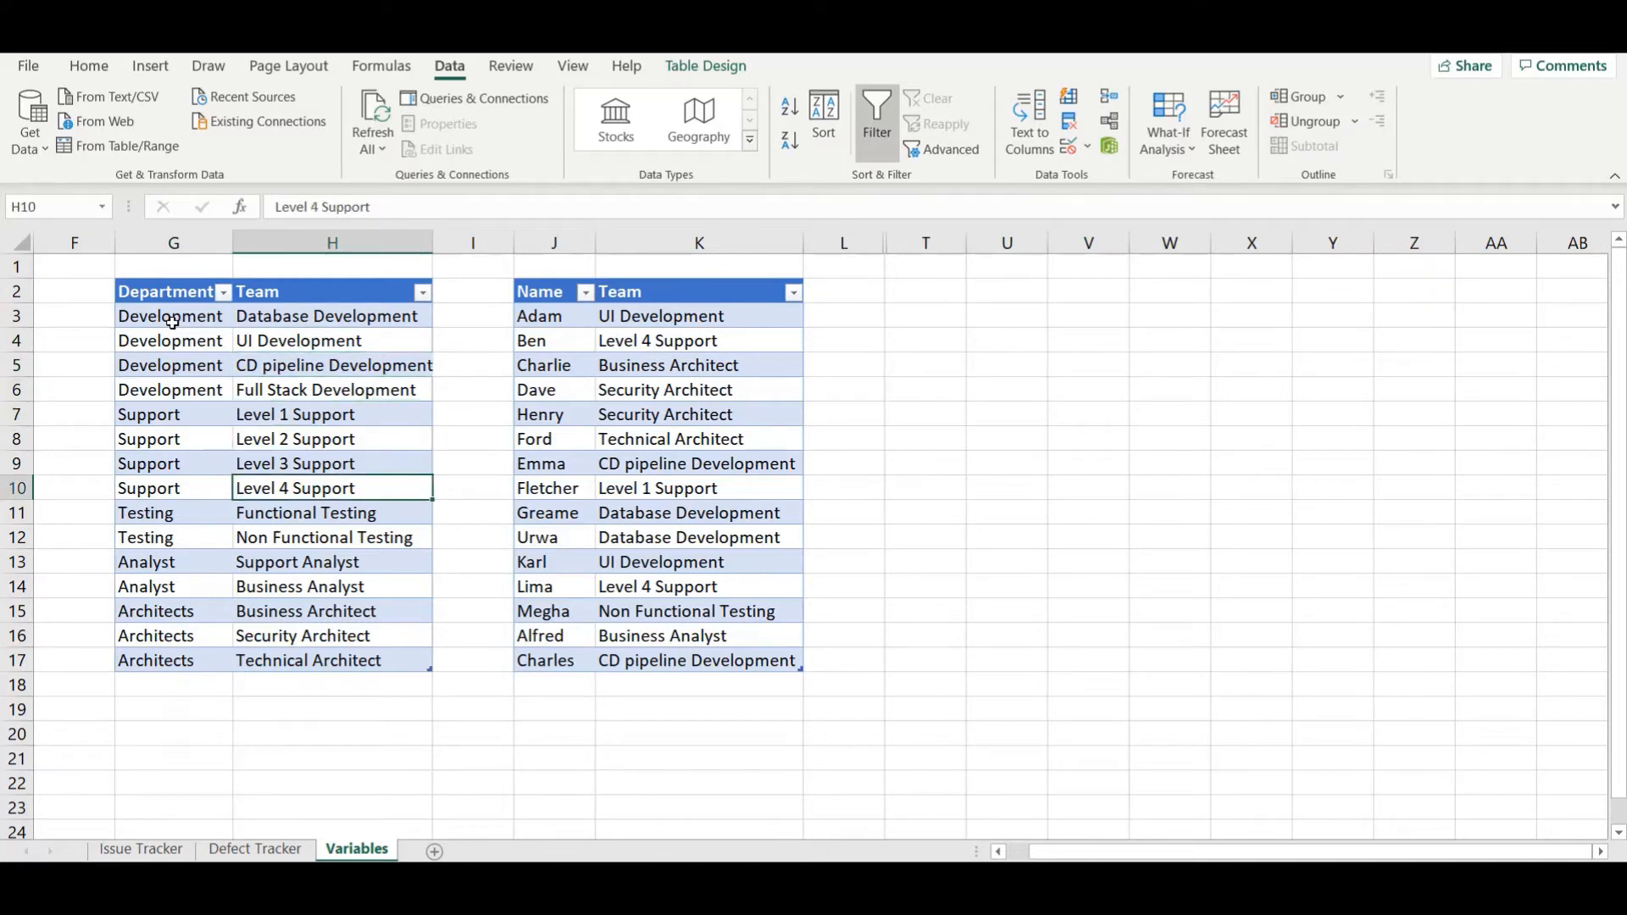
{"action": "key", "text": "Down"}
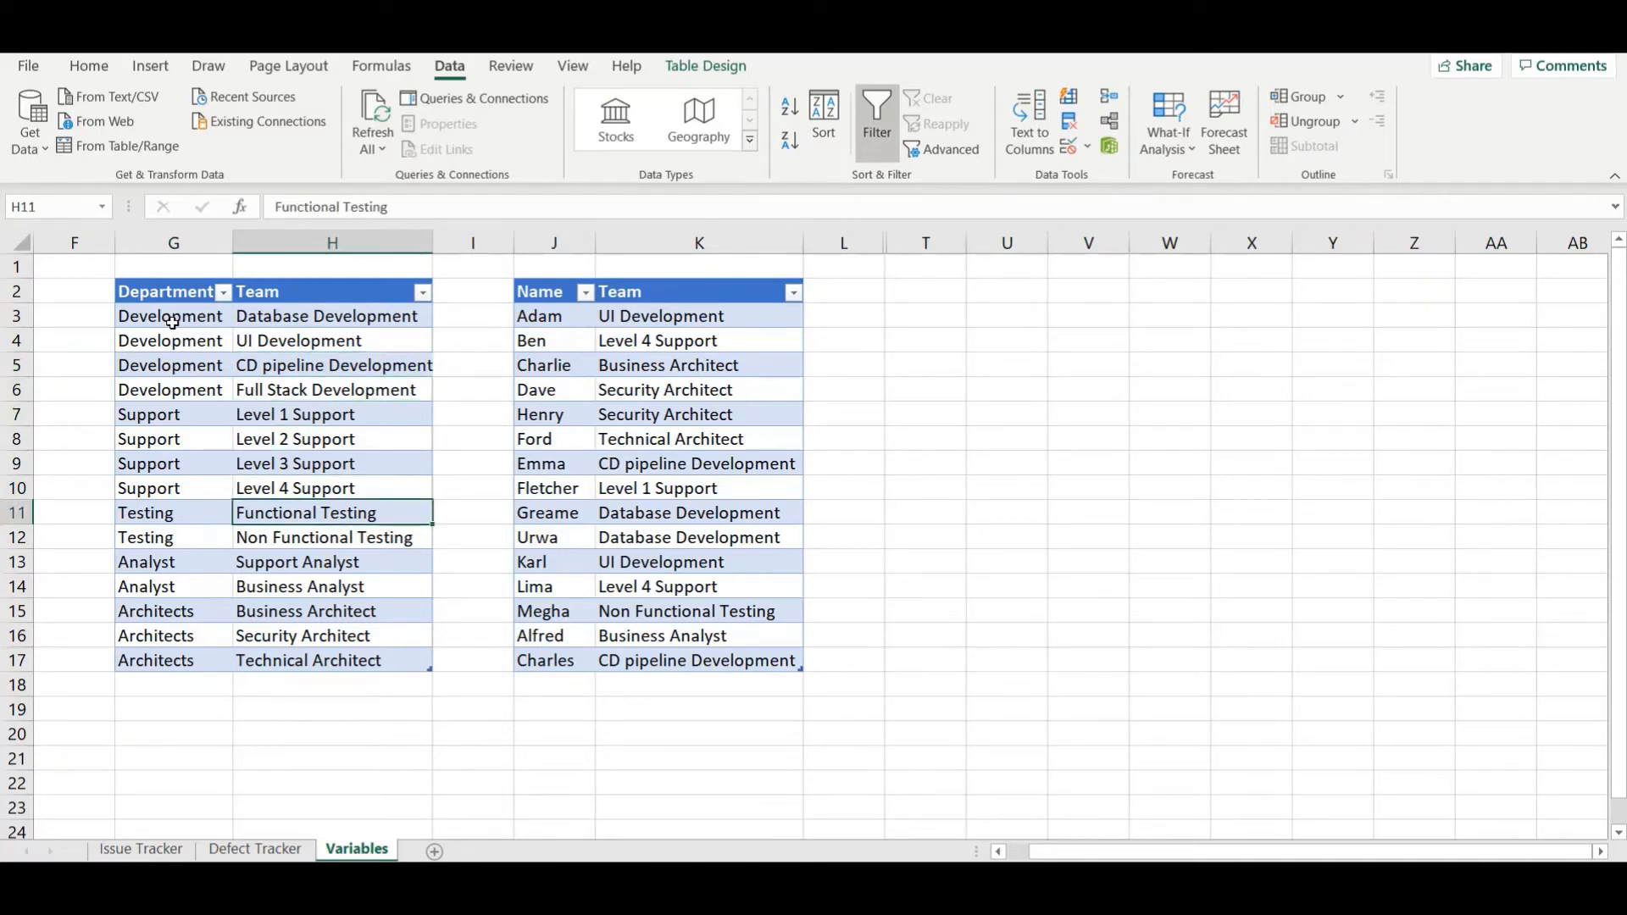
{"action": "key", "text": "Down"}
{"action": "key", "text": "Down"}
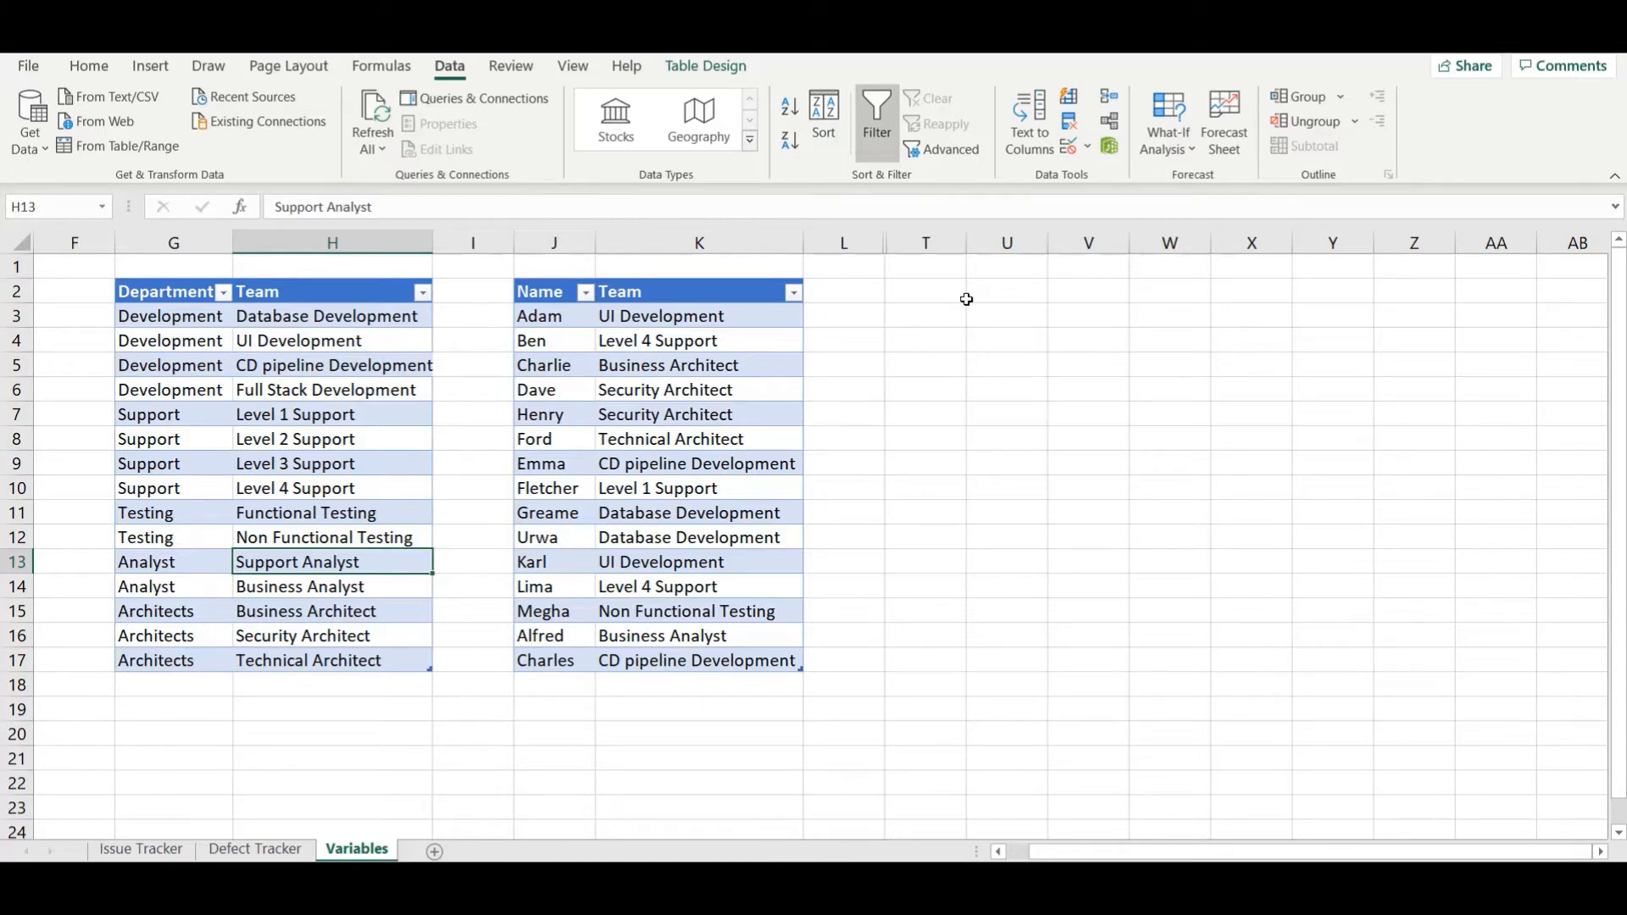
Step: Enter the heading "Development Teams" in cell T2 and autofit the width of column T
{"action": "left_click", "coordinate": [938, 291]}
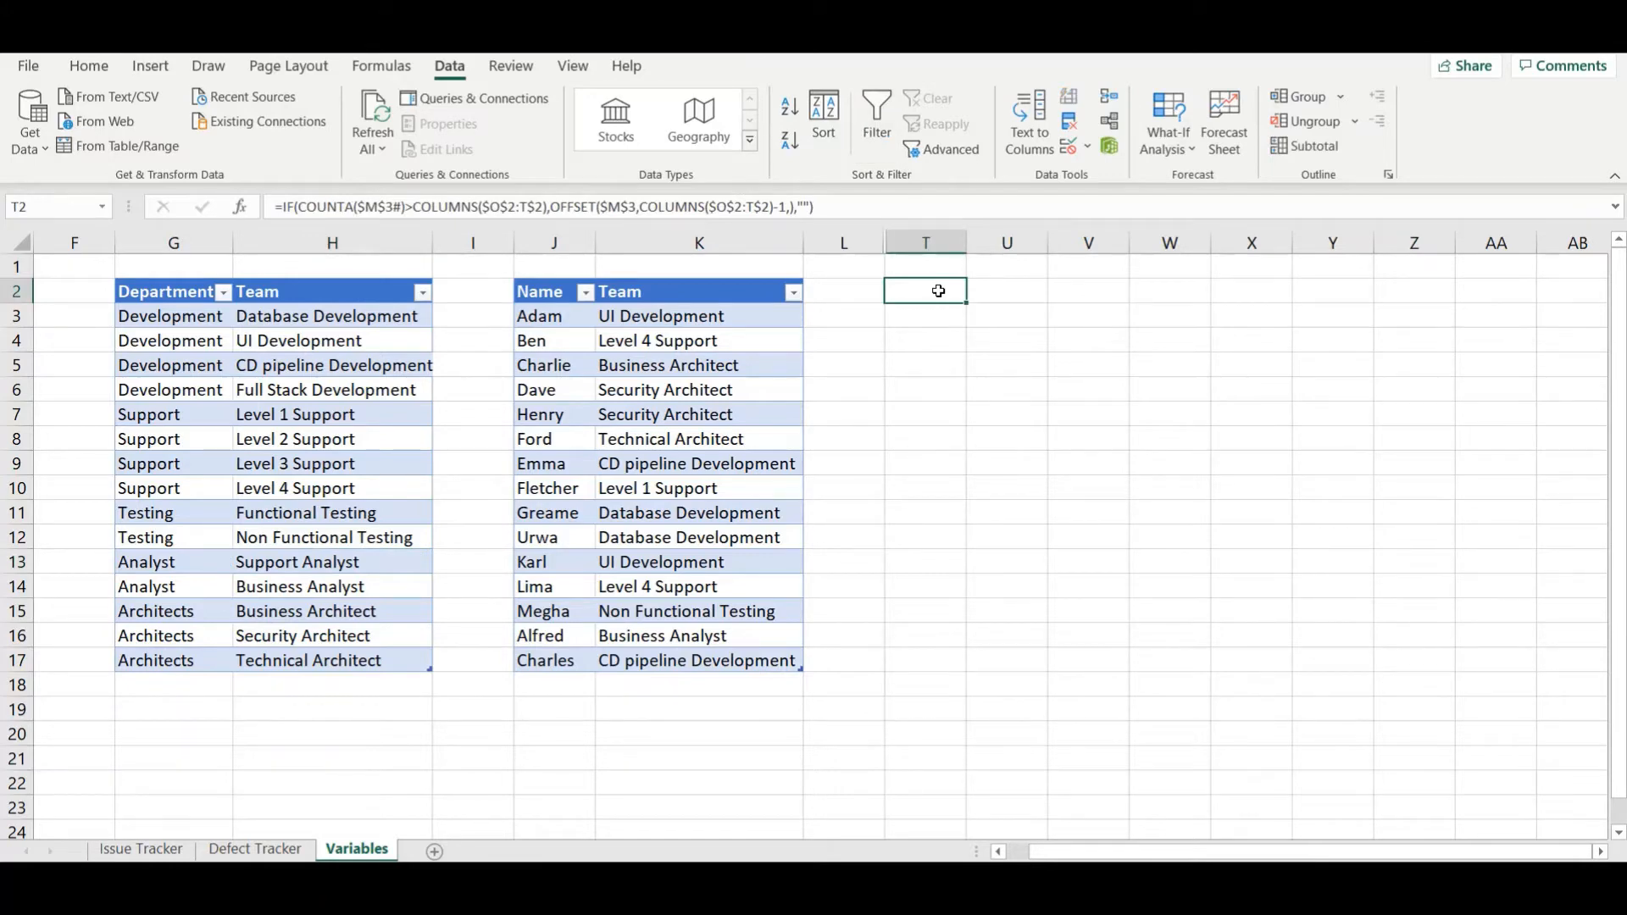
{"action": "type", "text": "Deve"}
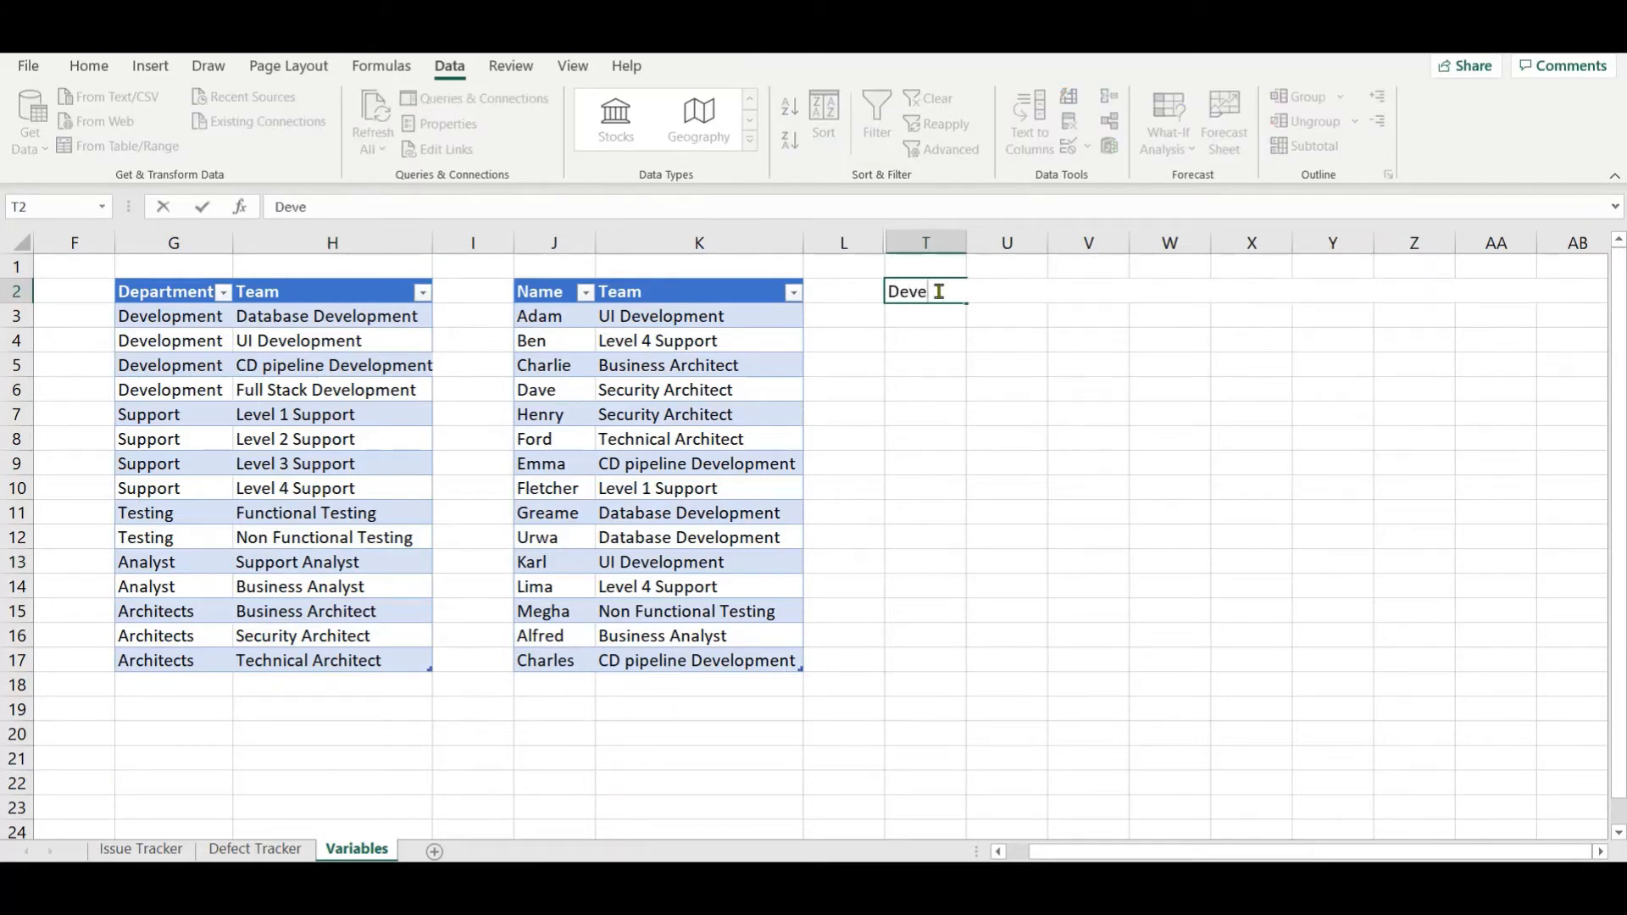
{"action": "key", "text": "BackSpace"}
{"action": "type", "text": "elopment Teams"}
{"action": "key", "text": "Return"}
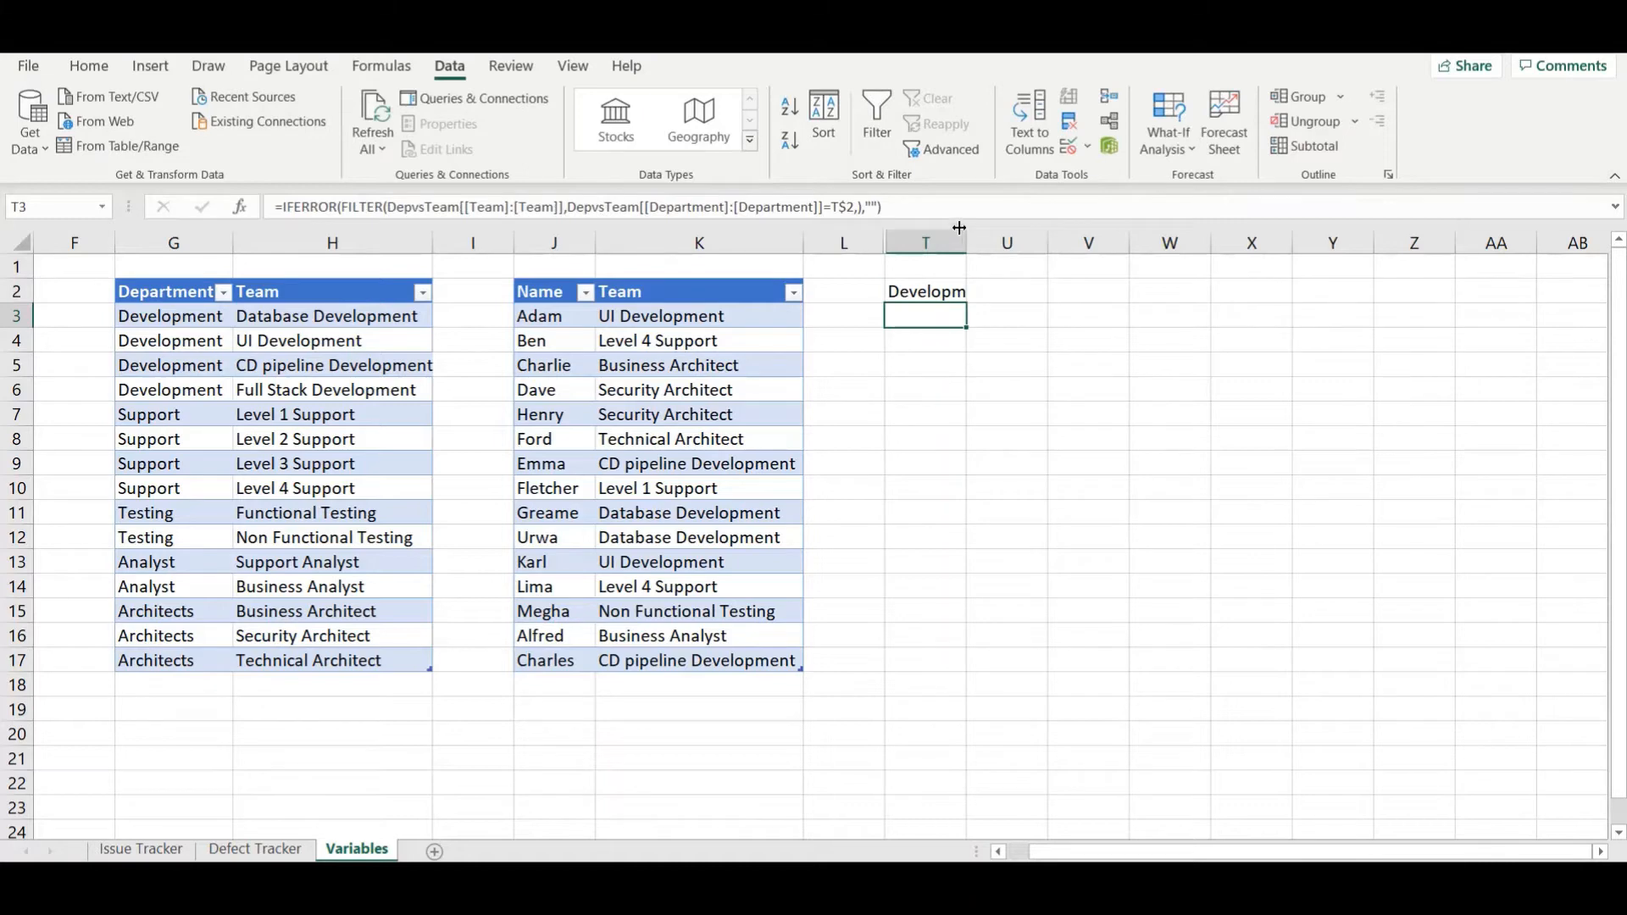
{"action": "double_click", "coordinate": [967, 241]}
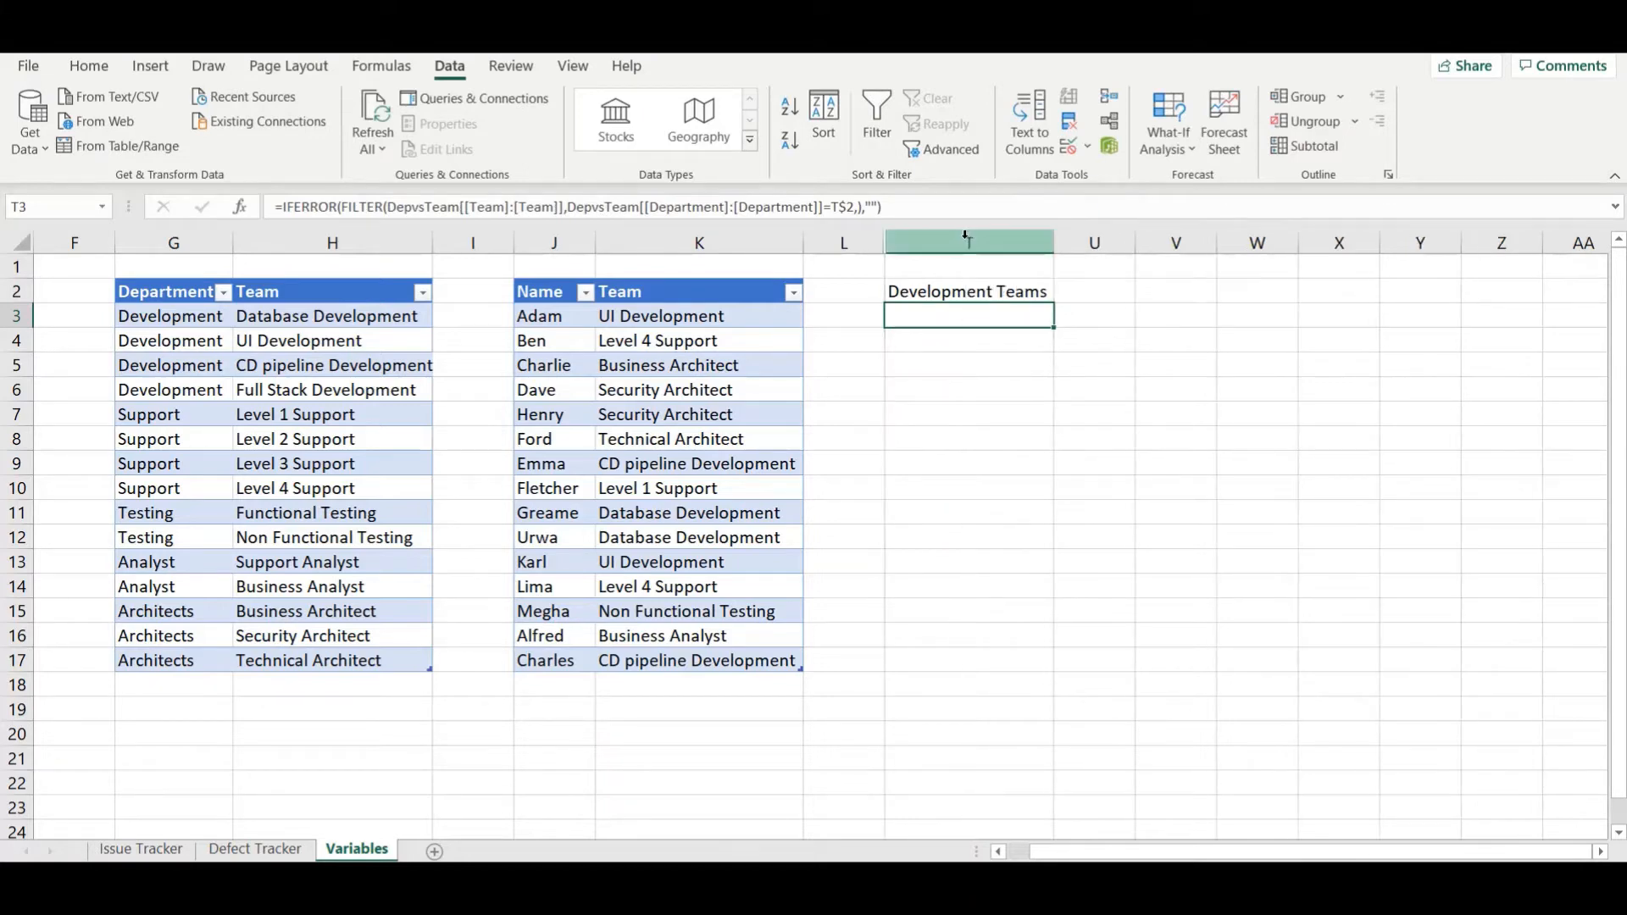
Step: Remove the existing IFERROR/FILTER formula from cell T3
{"action": "double_click", "coordinate": [971, 316]}
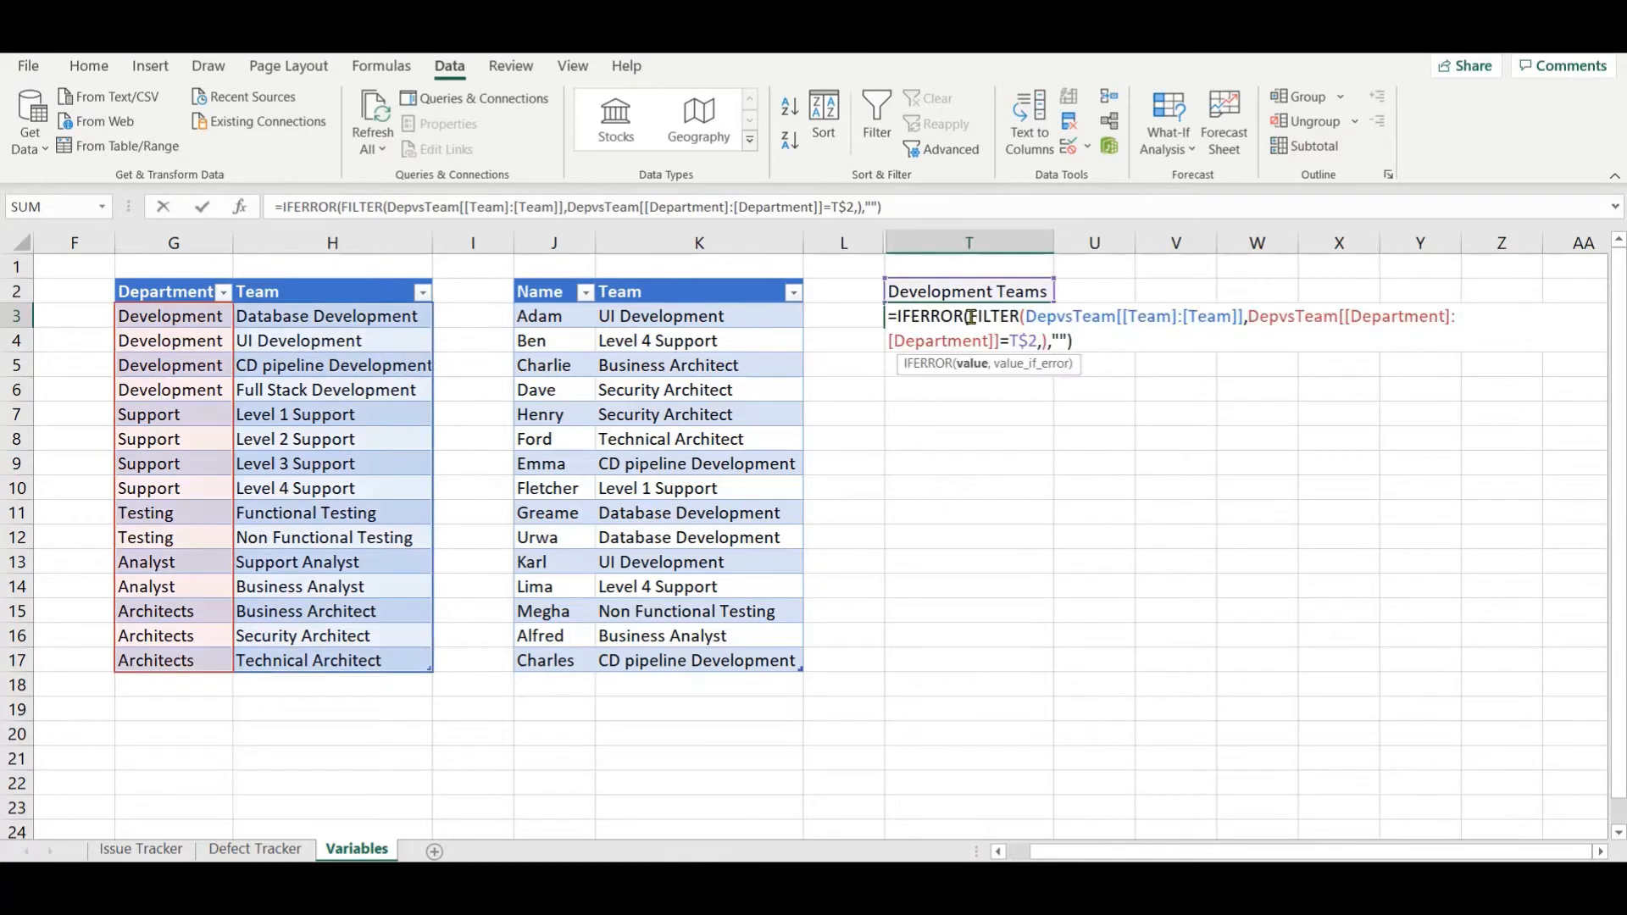
{"action": "triple_click", "coordinate": [916, 211]}
{"action": "key", "text": "ctrl+x"}
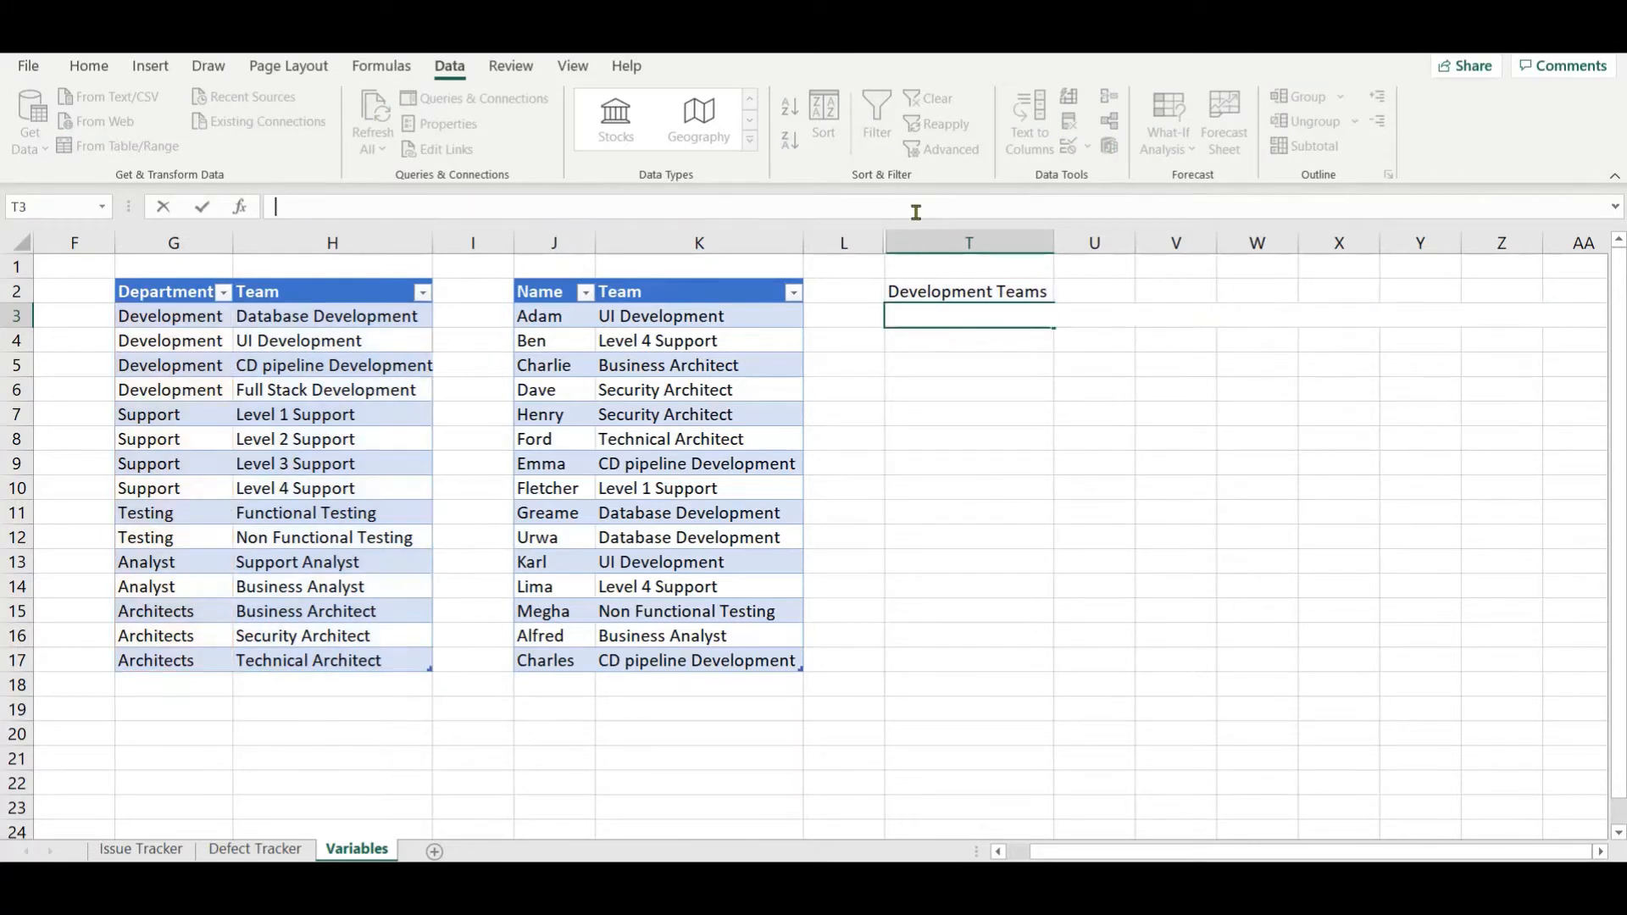
{"action": "key", "text": "Return"}
{"action": "key", "text": "Up"}
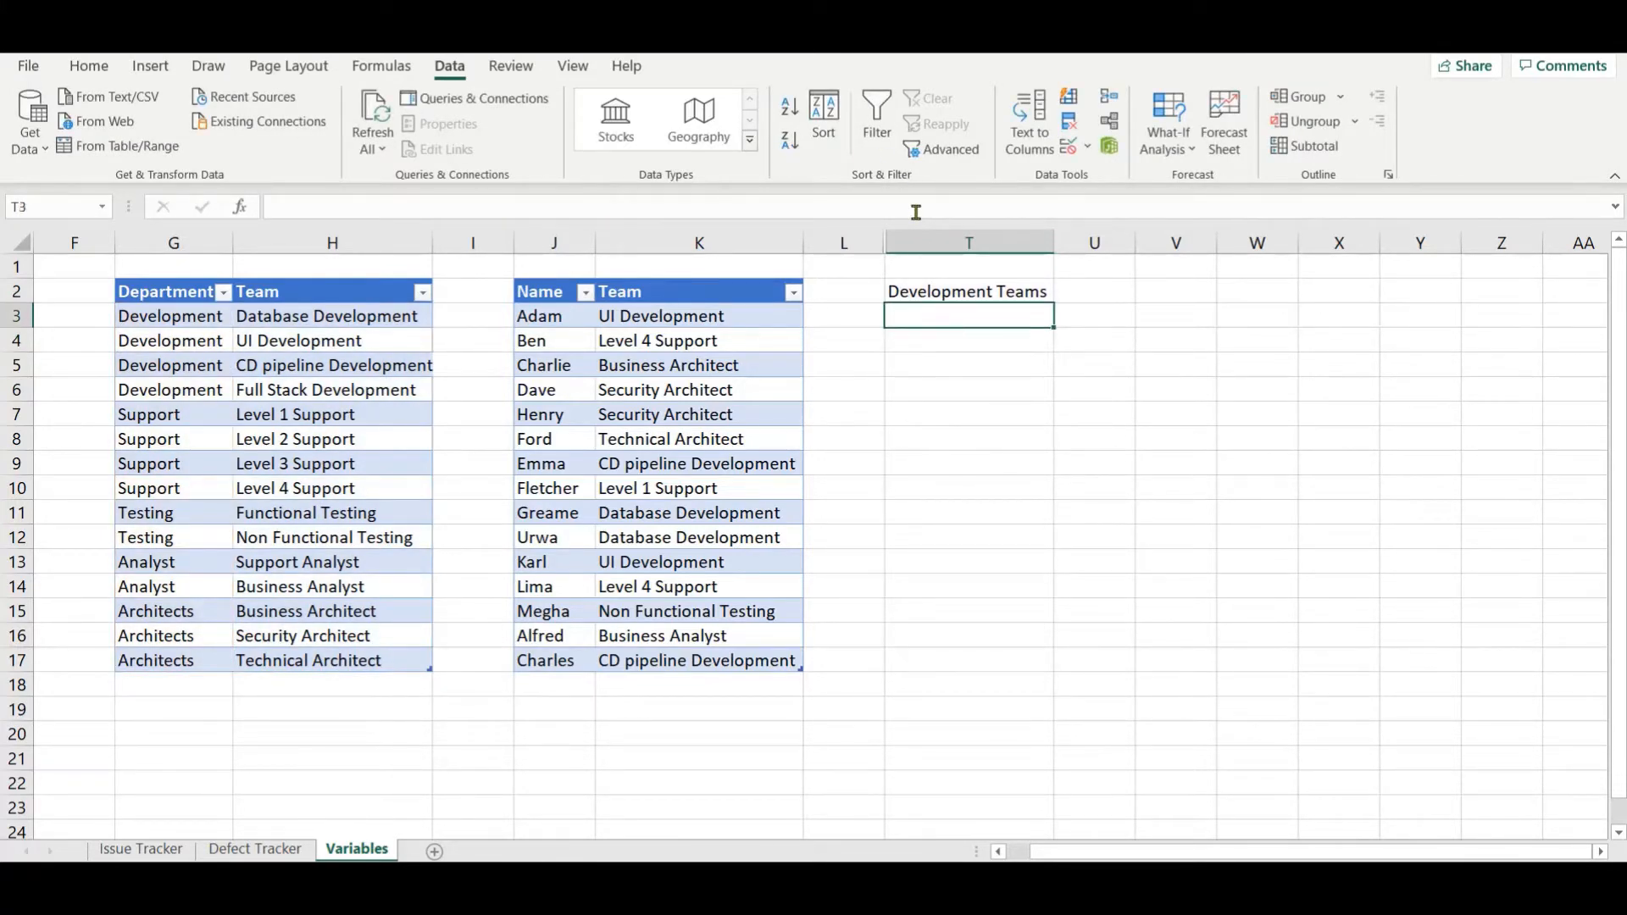
{"action": "key", "text": "Right"}
{"action": "key", "text": "Down"}
{"action": "key", "text": "Down"}
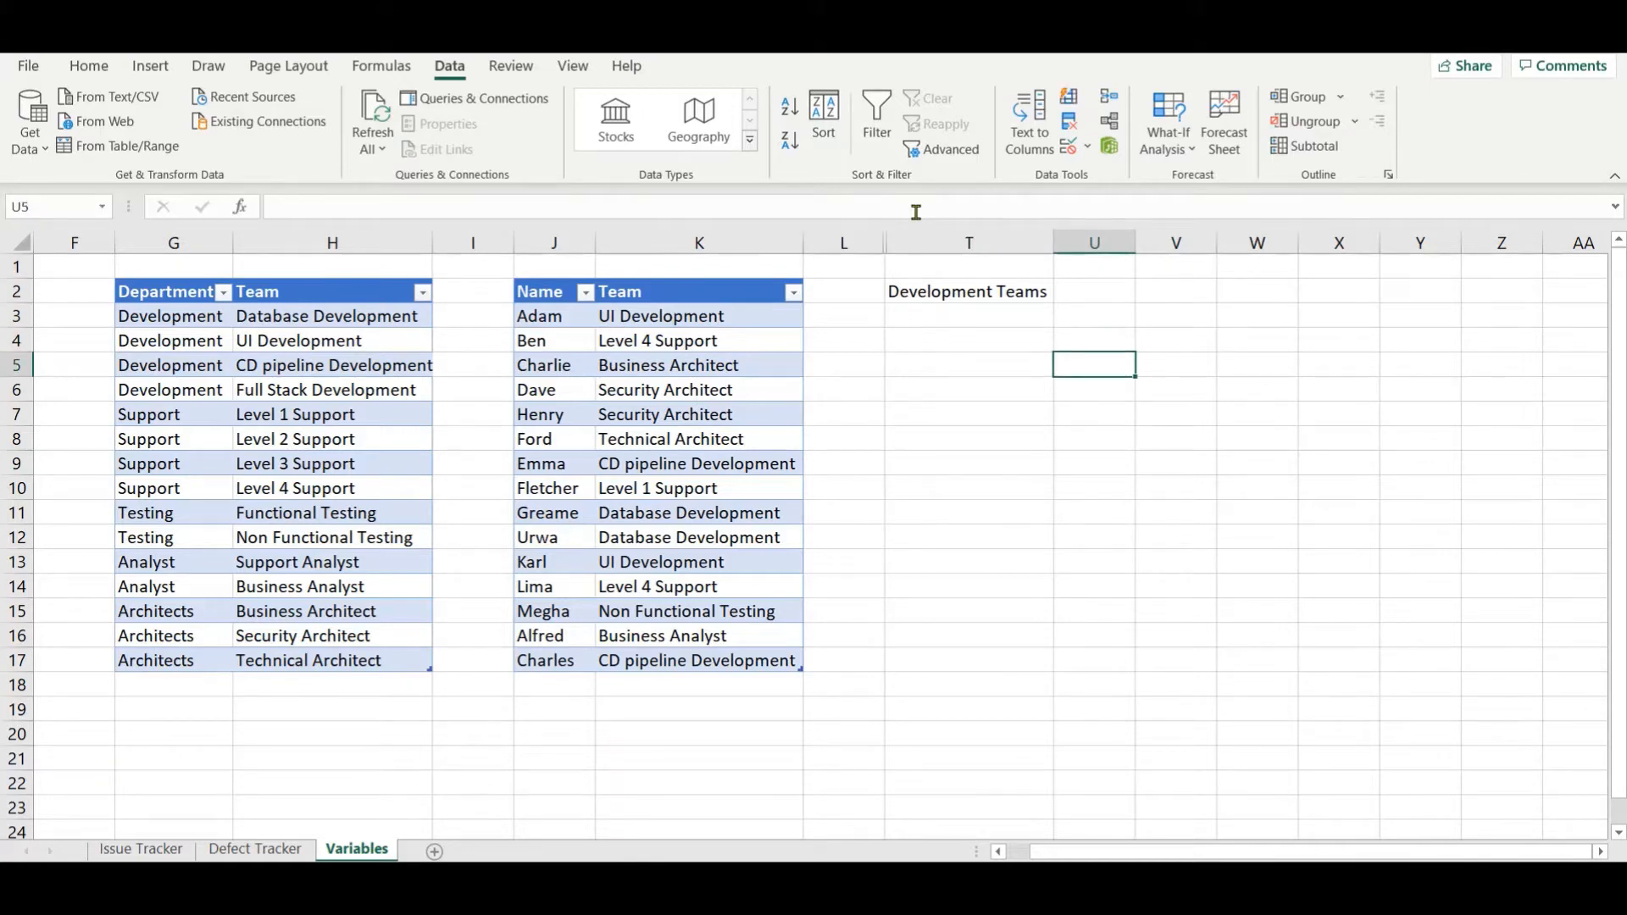
{"action": "key", "text": "Up"}
{"action": "key", "text": "Left"}
{"action": "key", "text": "Left"}
{"action": "key", "text": "Up"}
{"action": "key", "text": "Right"}
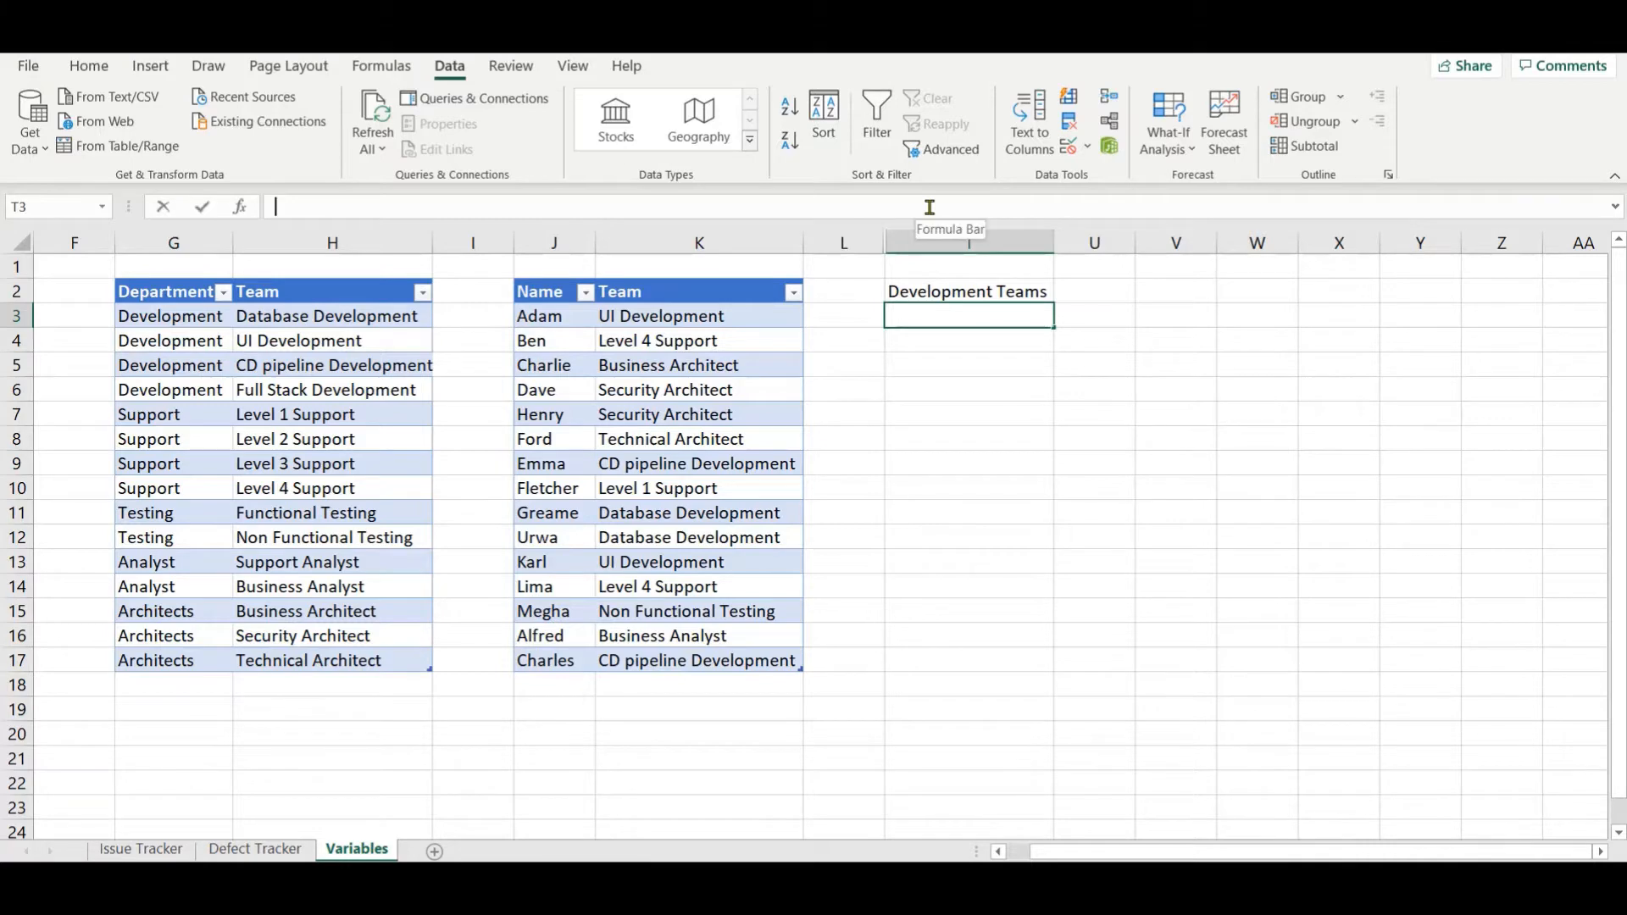
Step: Enter the formula =FILTER(DepvsTeam[Team],DepvsTeam[Department]="Development",) in cell T3 to list the Development department's teams
{"action": "left_click", "coordinate": [930, 206]}
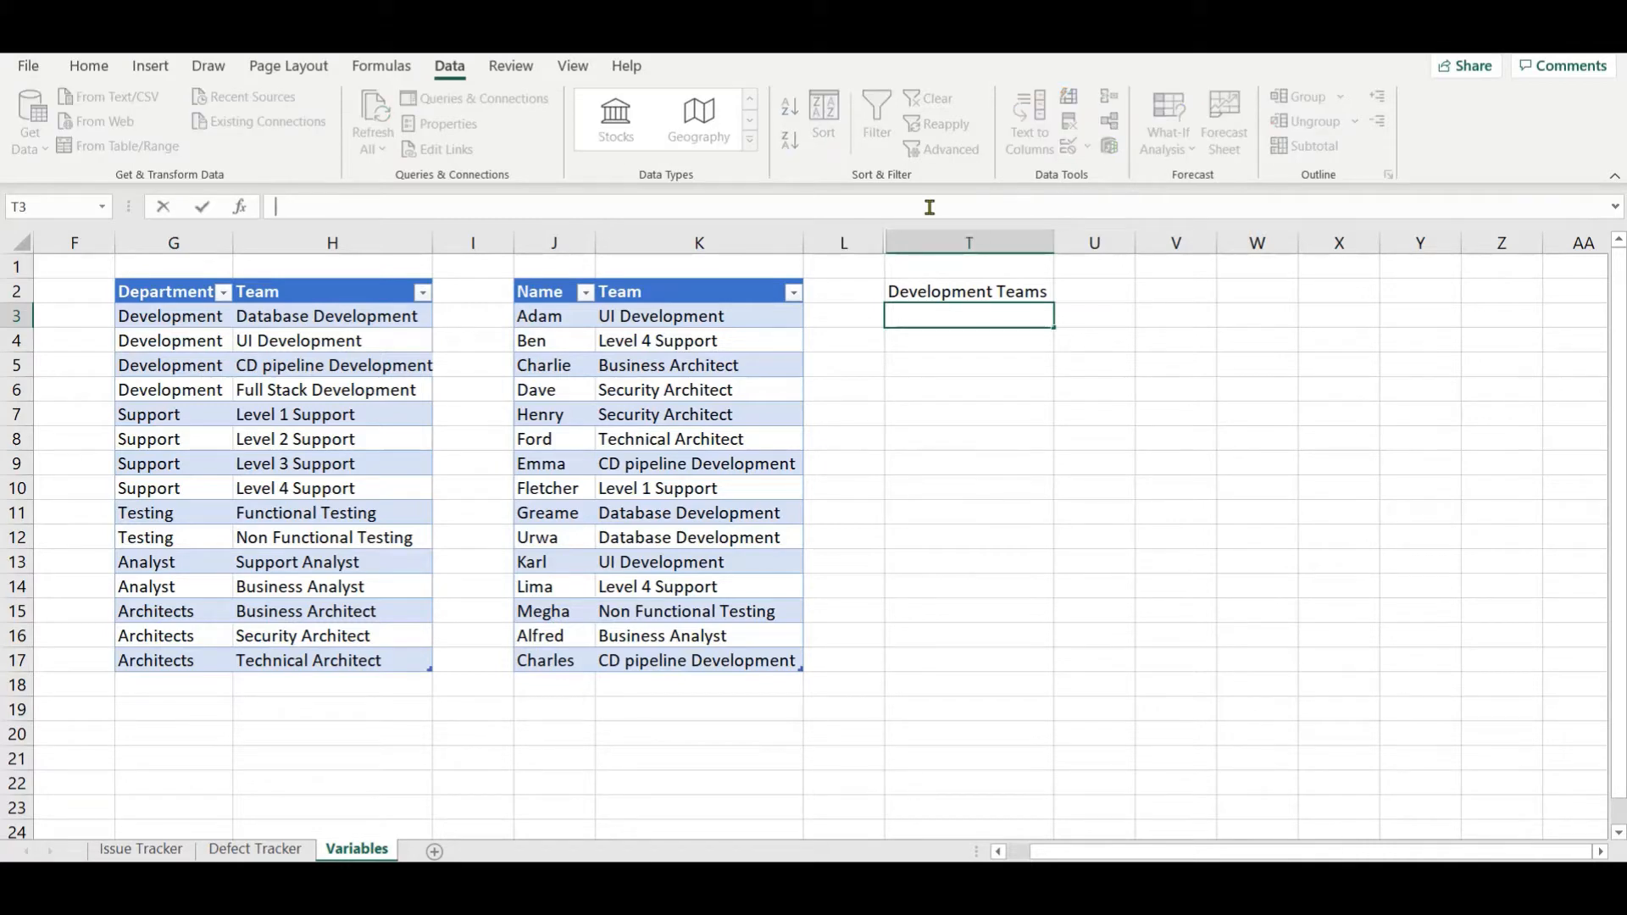
{"action": "type", "text": "=FIL"}
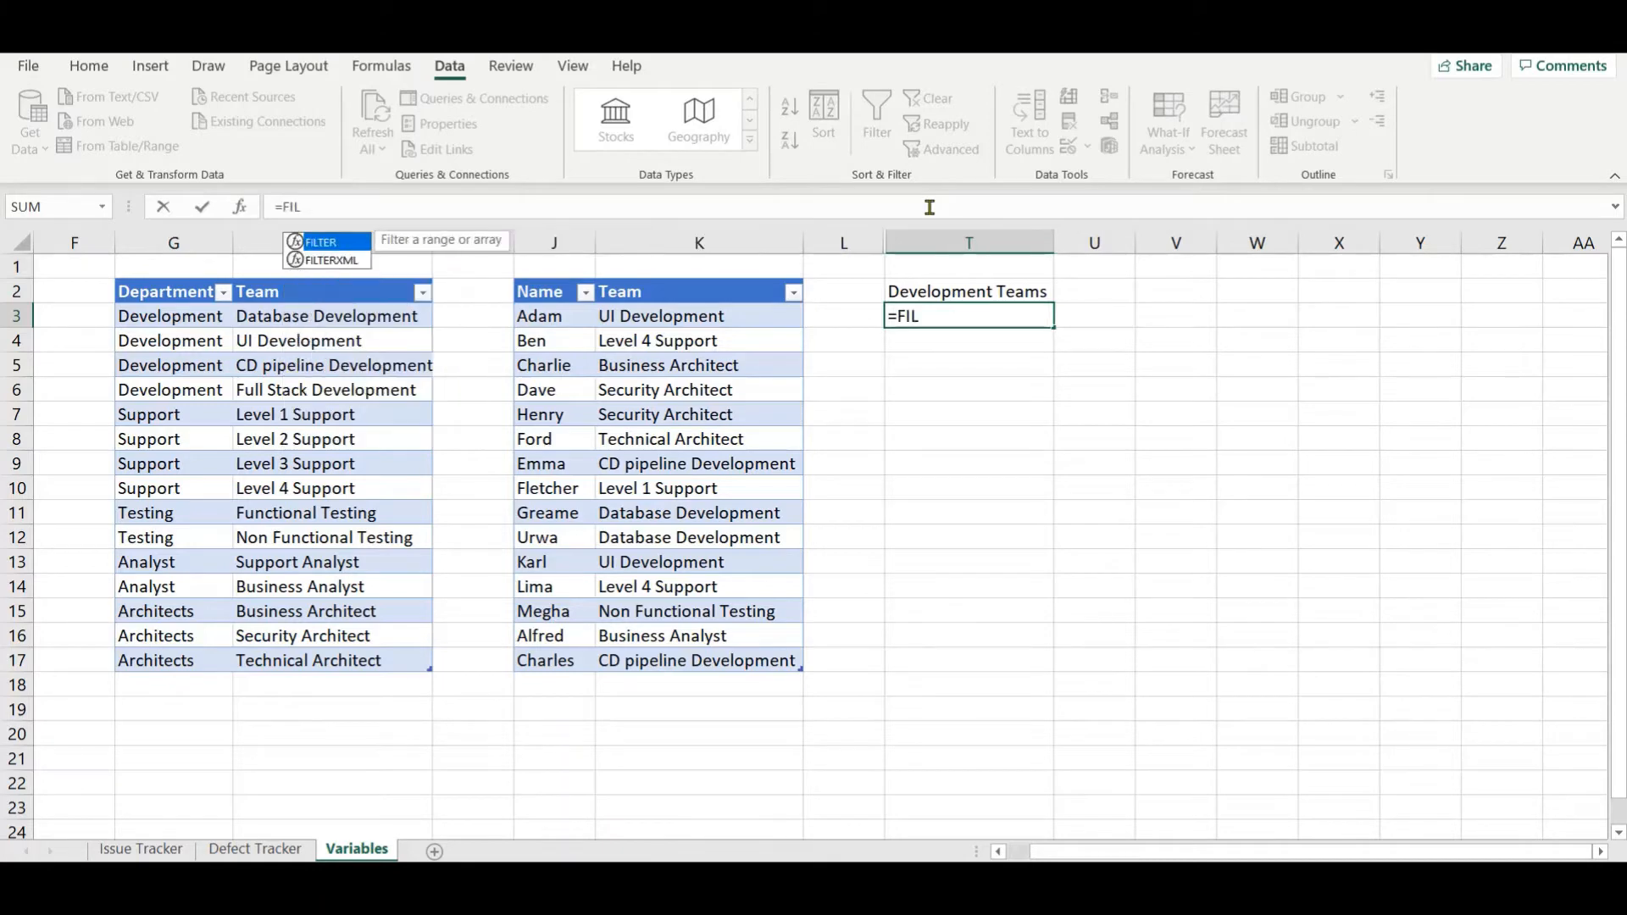
{"action": "type", "text": "TER("}
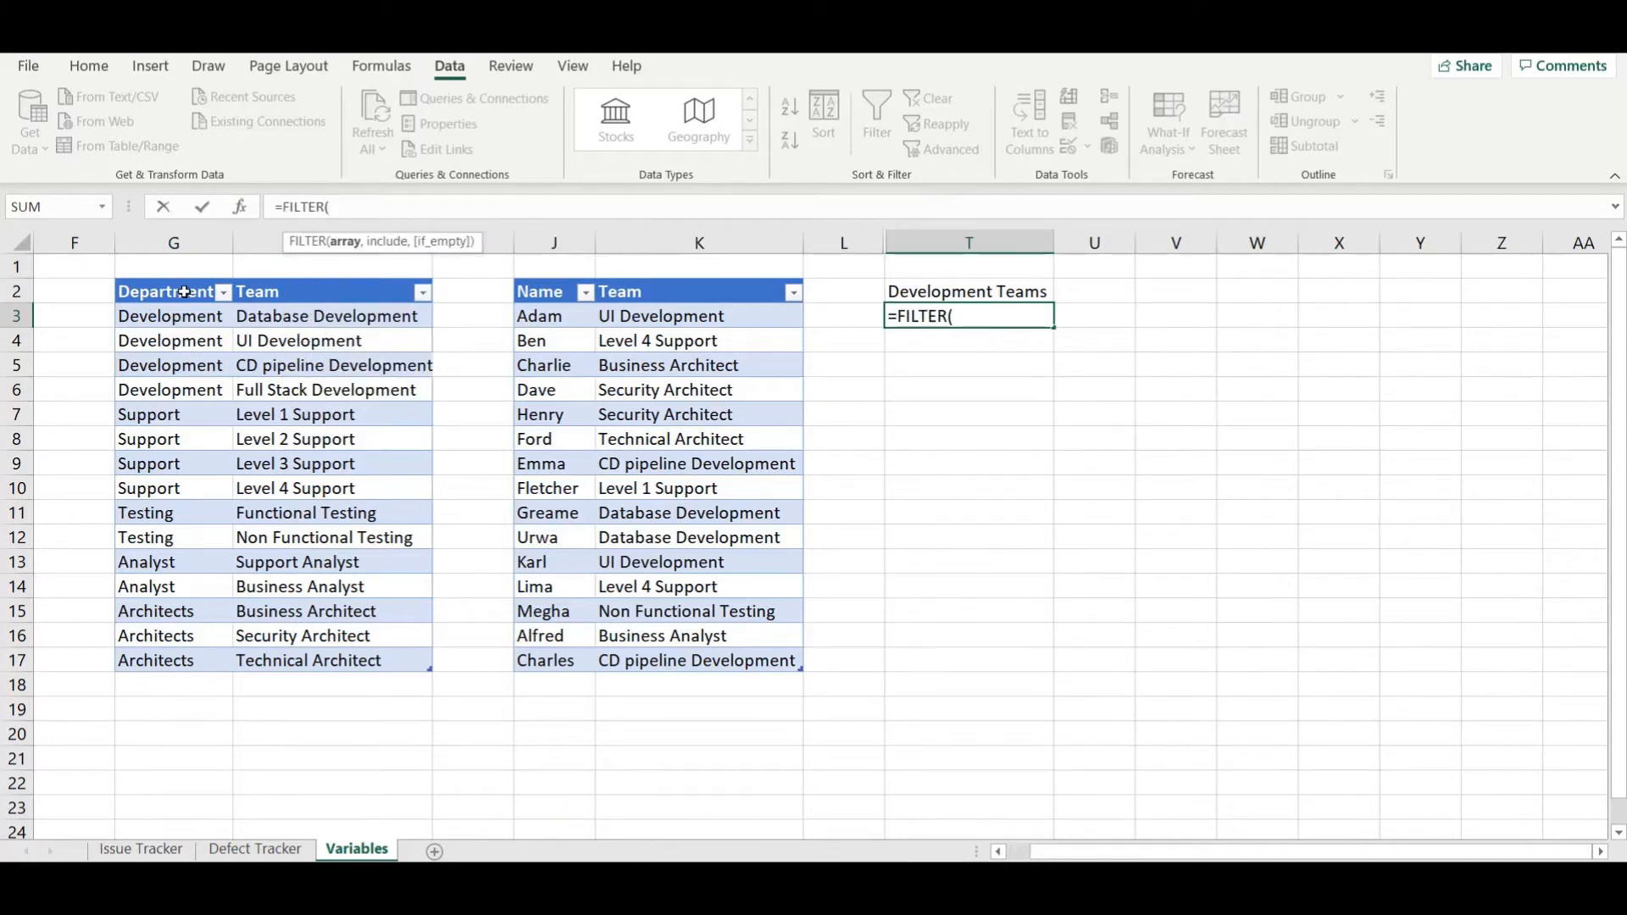
{"action": "left_click", "coordinate": [307, 281]}
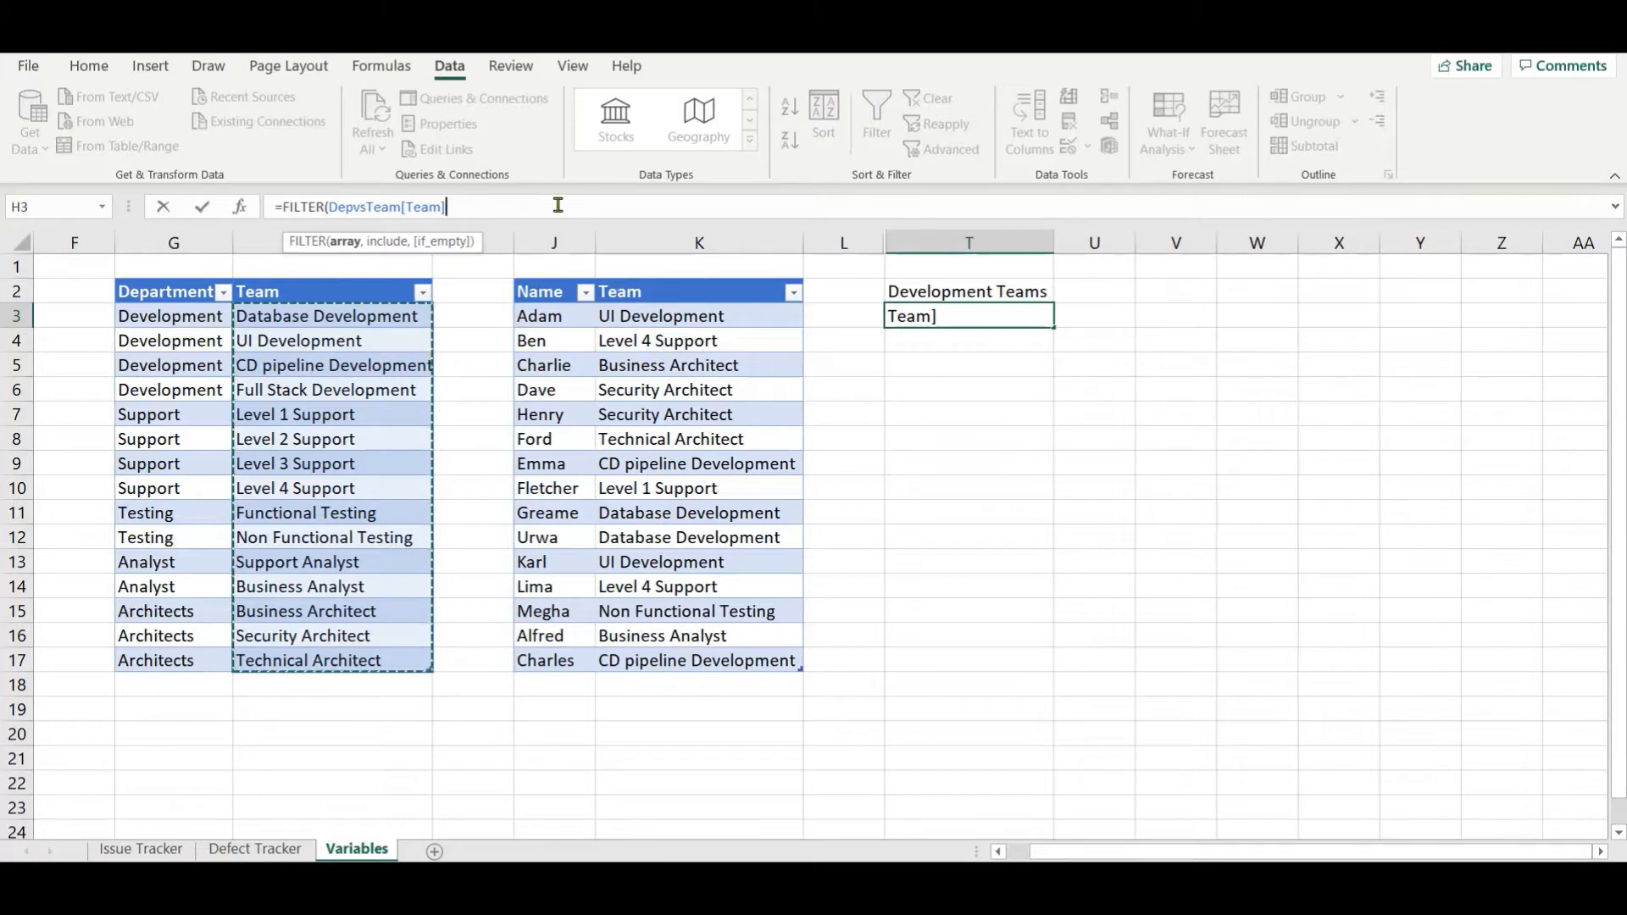
{"action": "type", "text": ","}
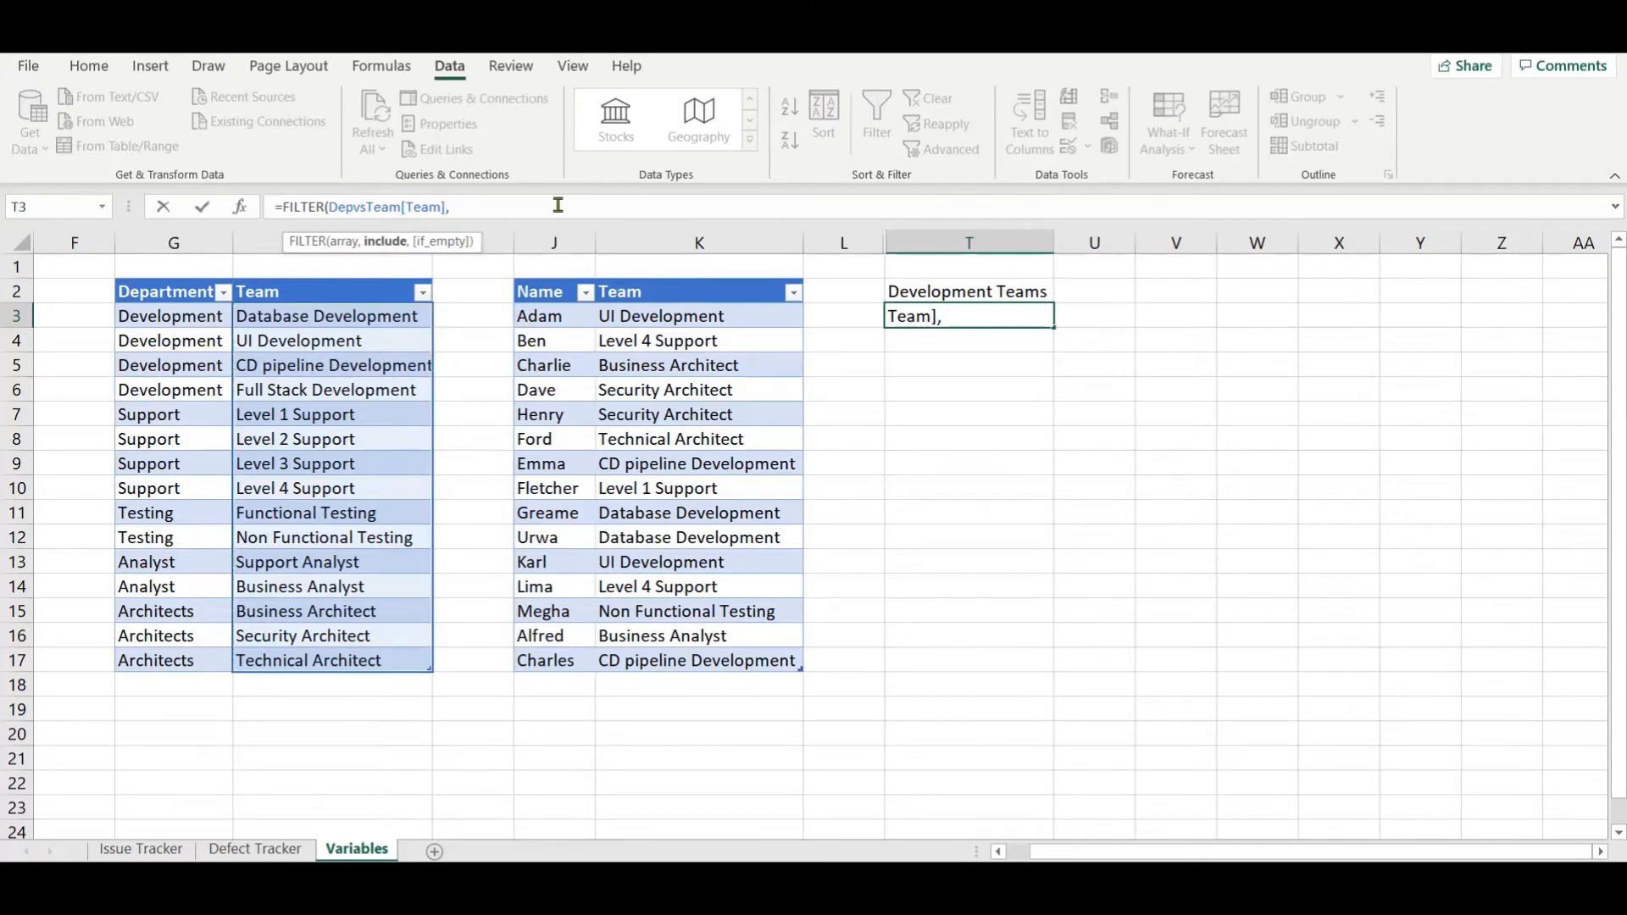
{"action": "left_click", "coordinate": [197, 283]}
{"action": "type", "text": "="}
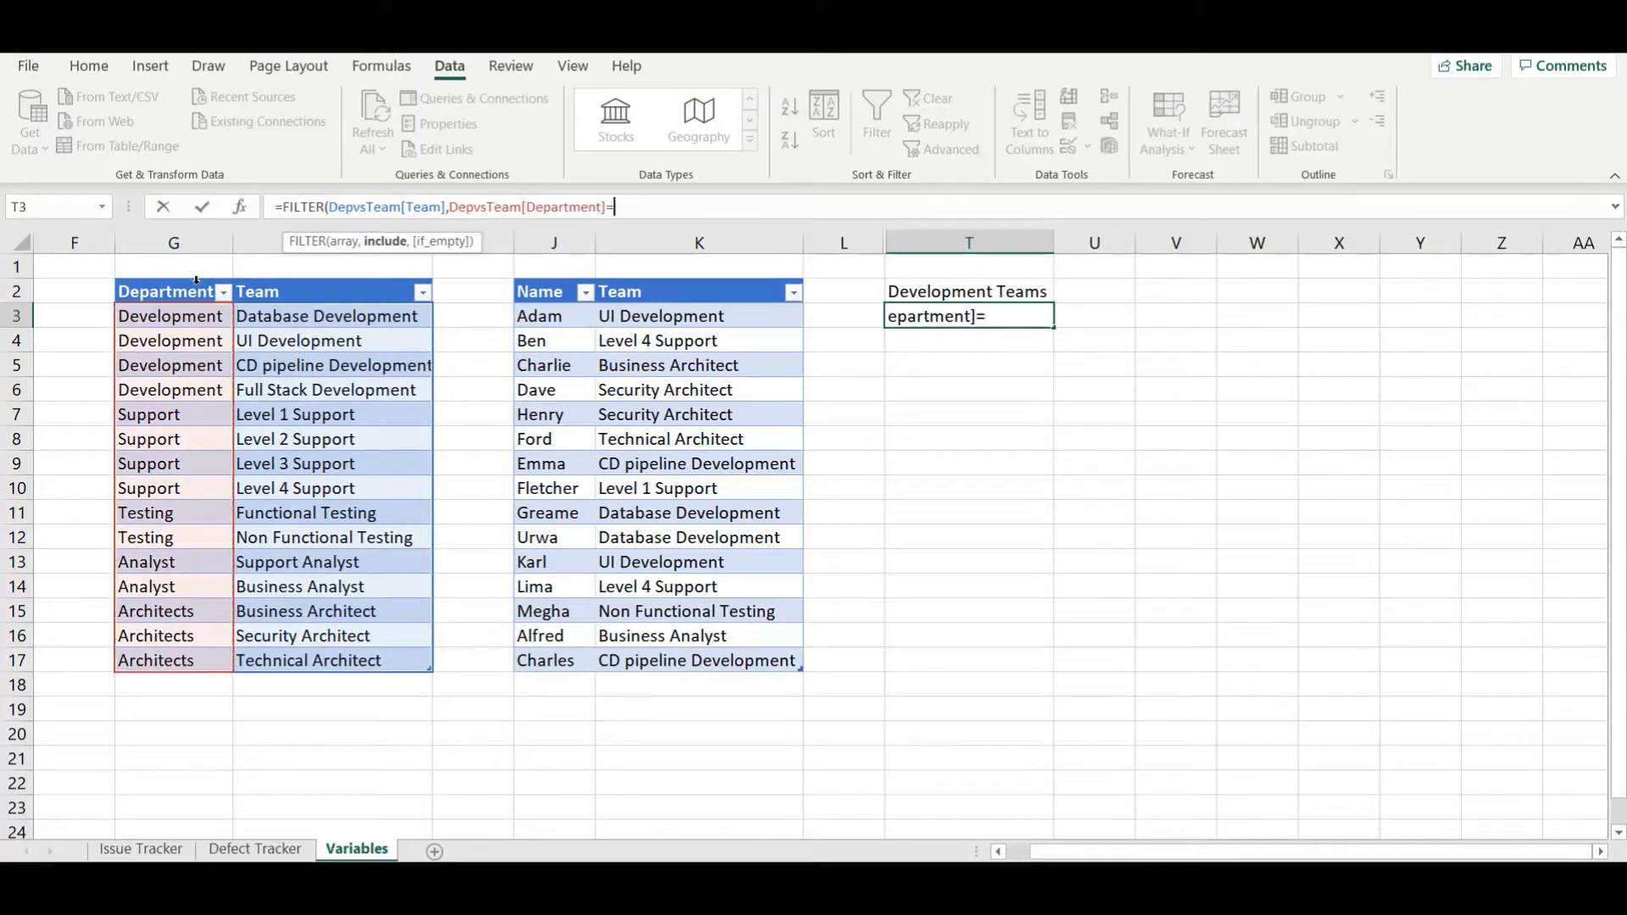
{"action": "type", "text": "\"Developmn"}
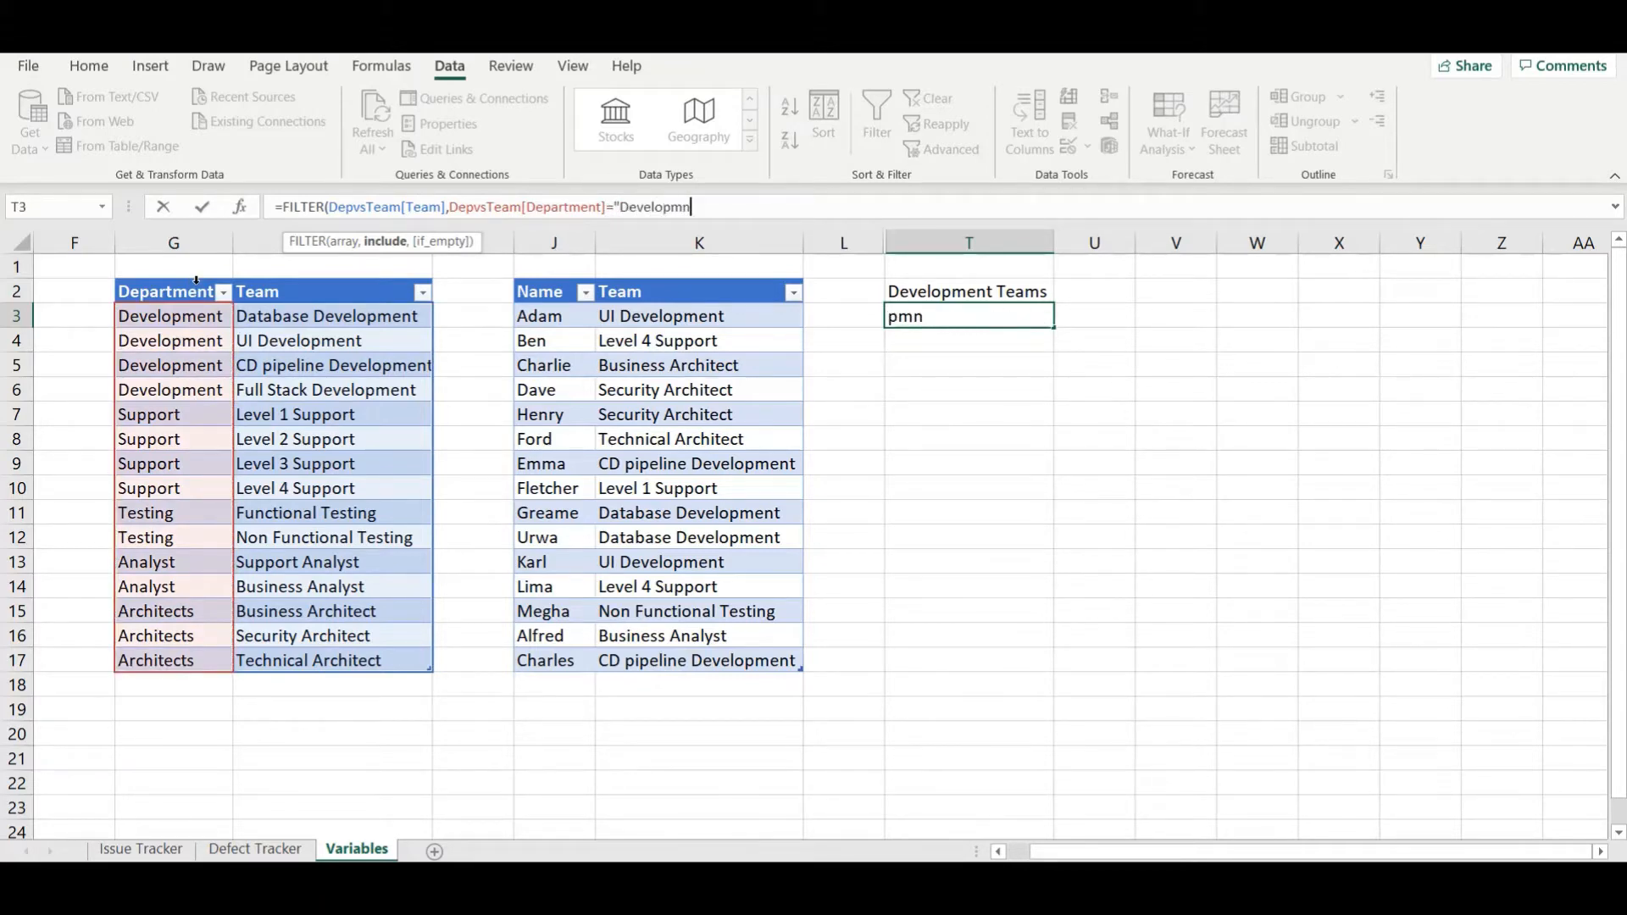
{"action": "key", "text": "BackSpace"}
{"action": "key", "text": "BackSpace"}
{"action": "type", "text": "ment\","}
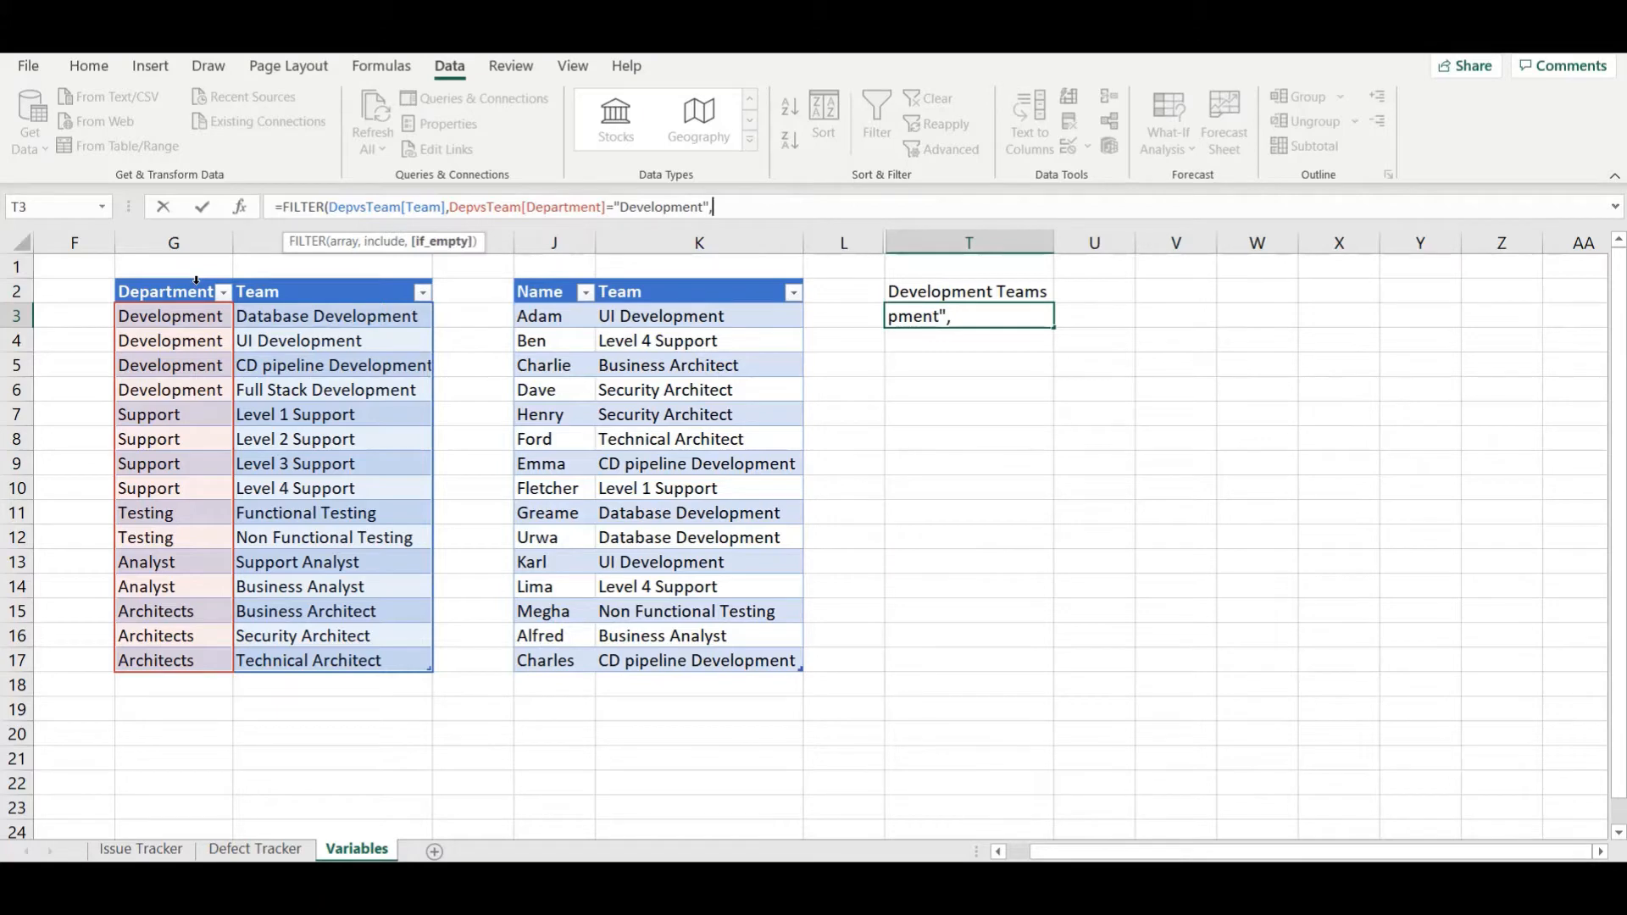
{"action": "type", "text": ")"}
{"action": "key", "text": "Return"}
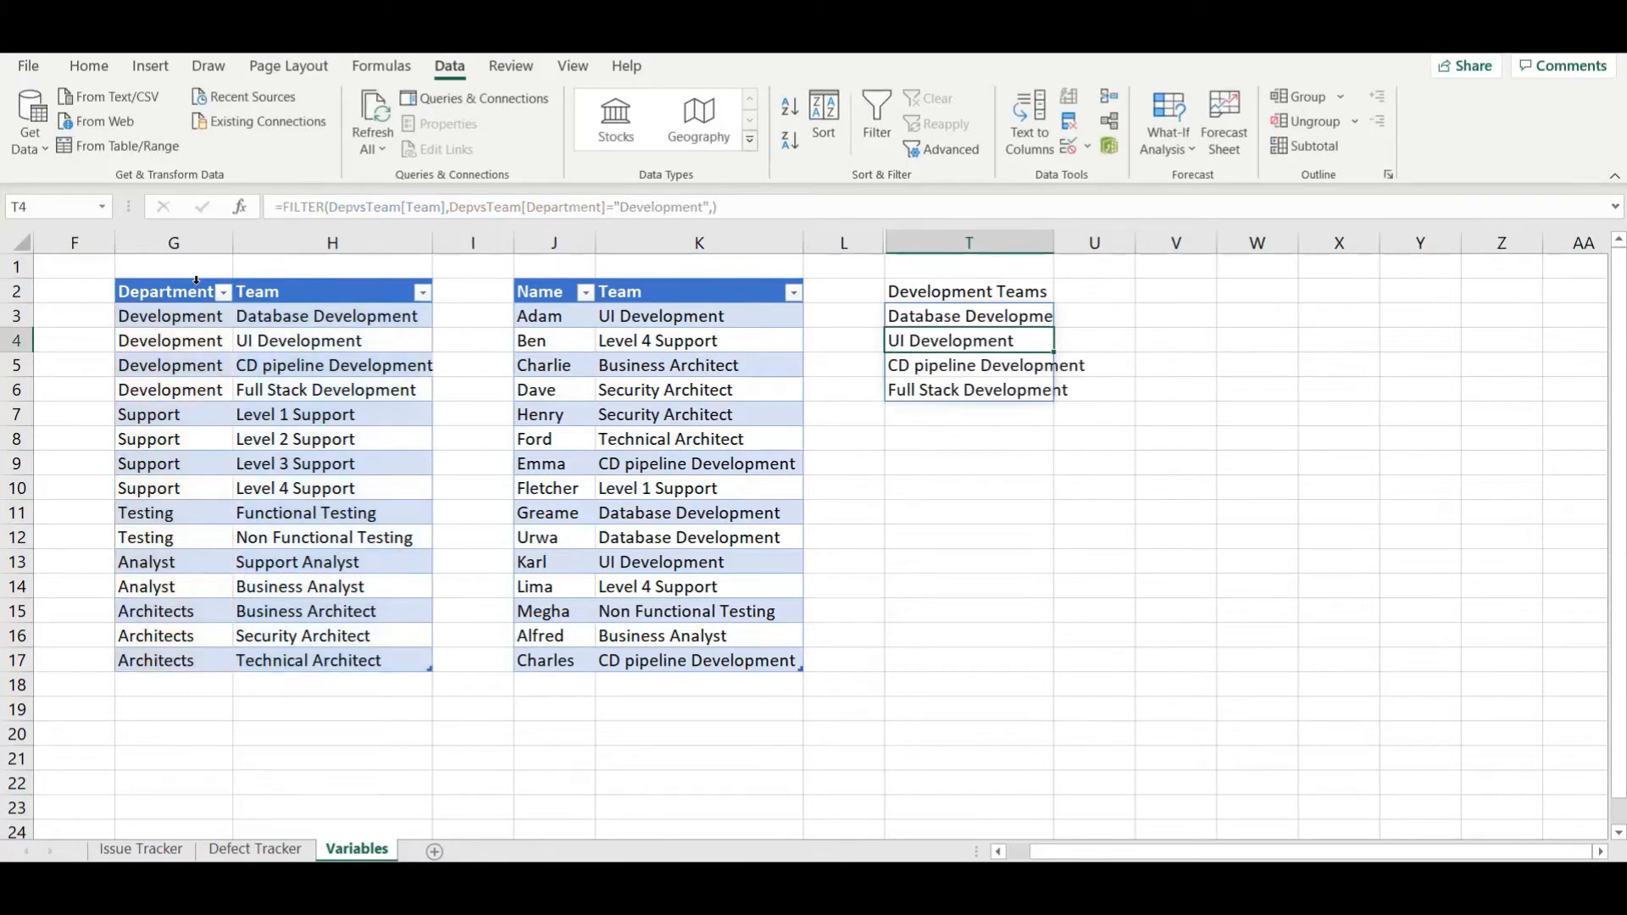
{"action": "key", "text": "Up"}
{"action": "key", "text": "Down"}
{"action": "key", "text": "Down"}
{"action": "key", "text": "Down"}
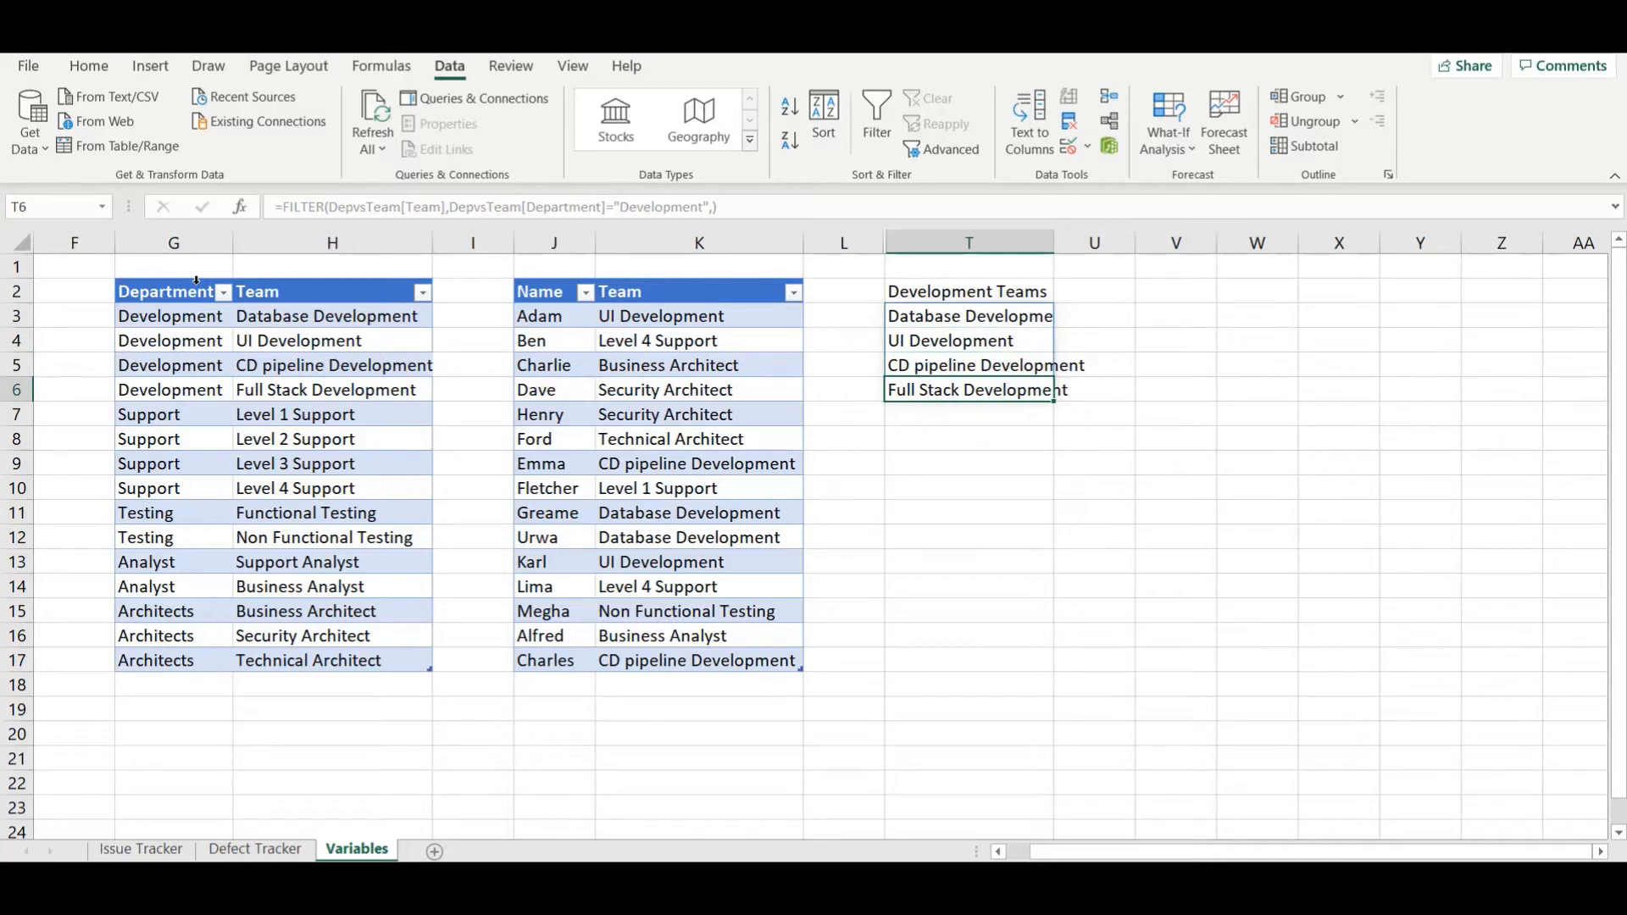
Step: Enter the heading "Support Department" in cell U2 and autofit the width of column U
{"action": "key", "text": "Up"}
{"action": "key", "text": "Up"}
{"action": "key", "text": "Up"}
{"action": "key", "text": "Up"}
{"action": "key", "text": "Right"}
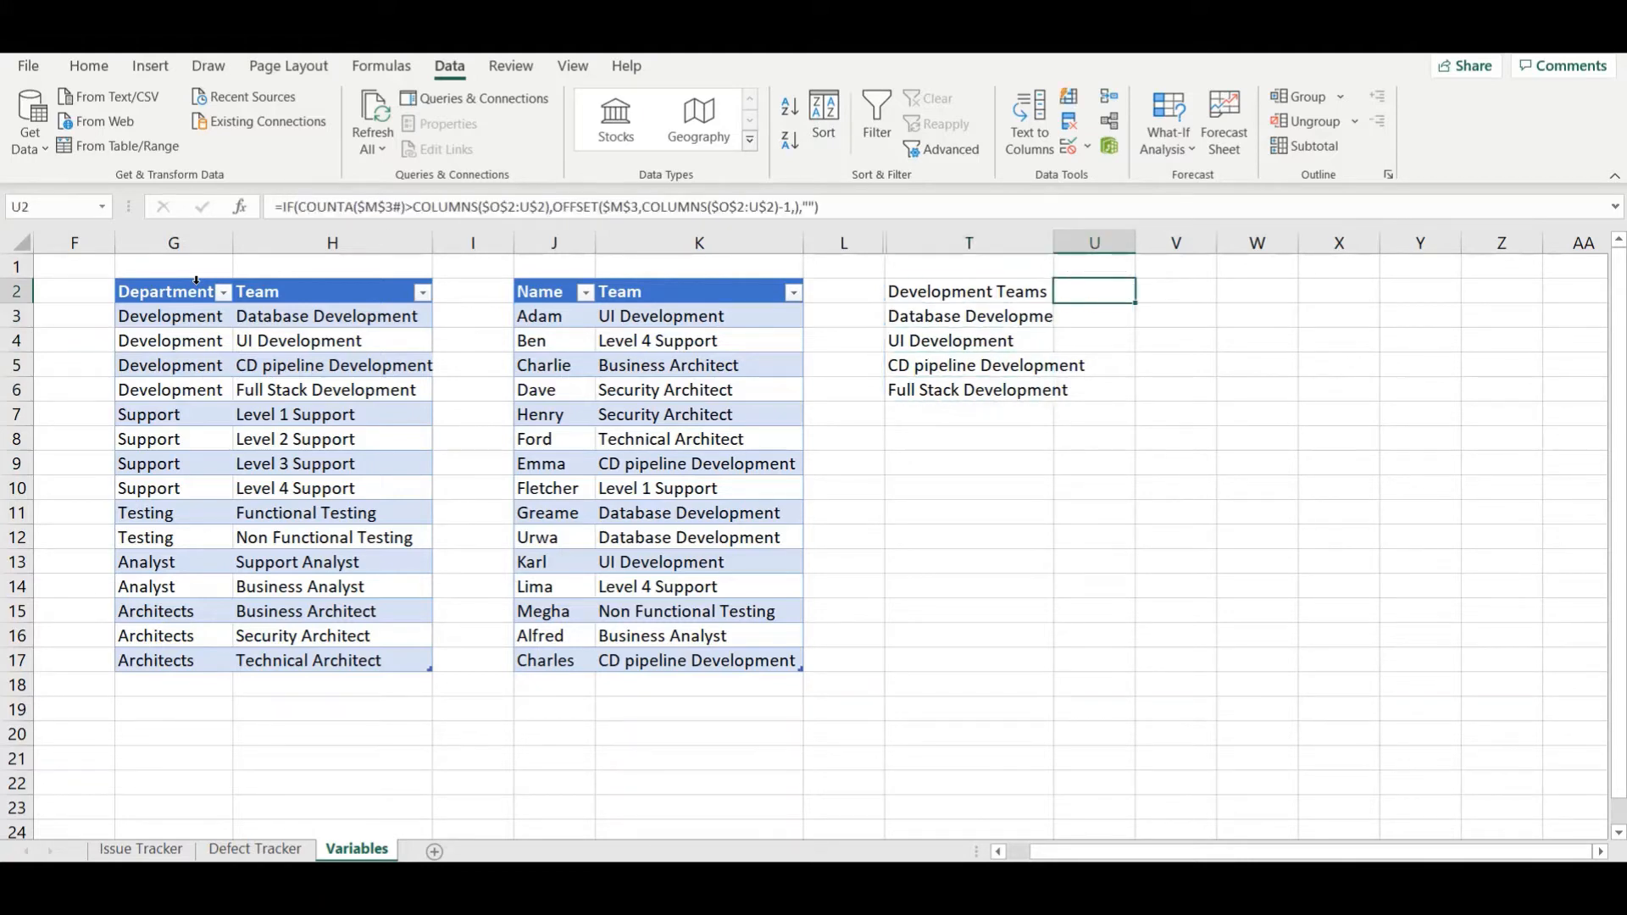
{"action": "type", "text": "Support"}
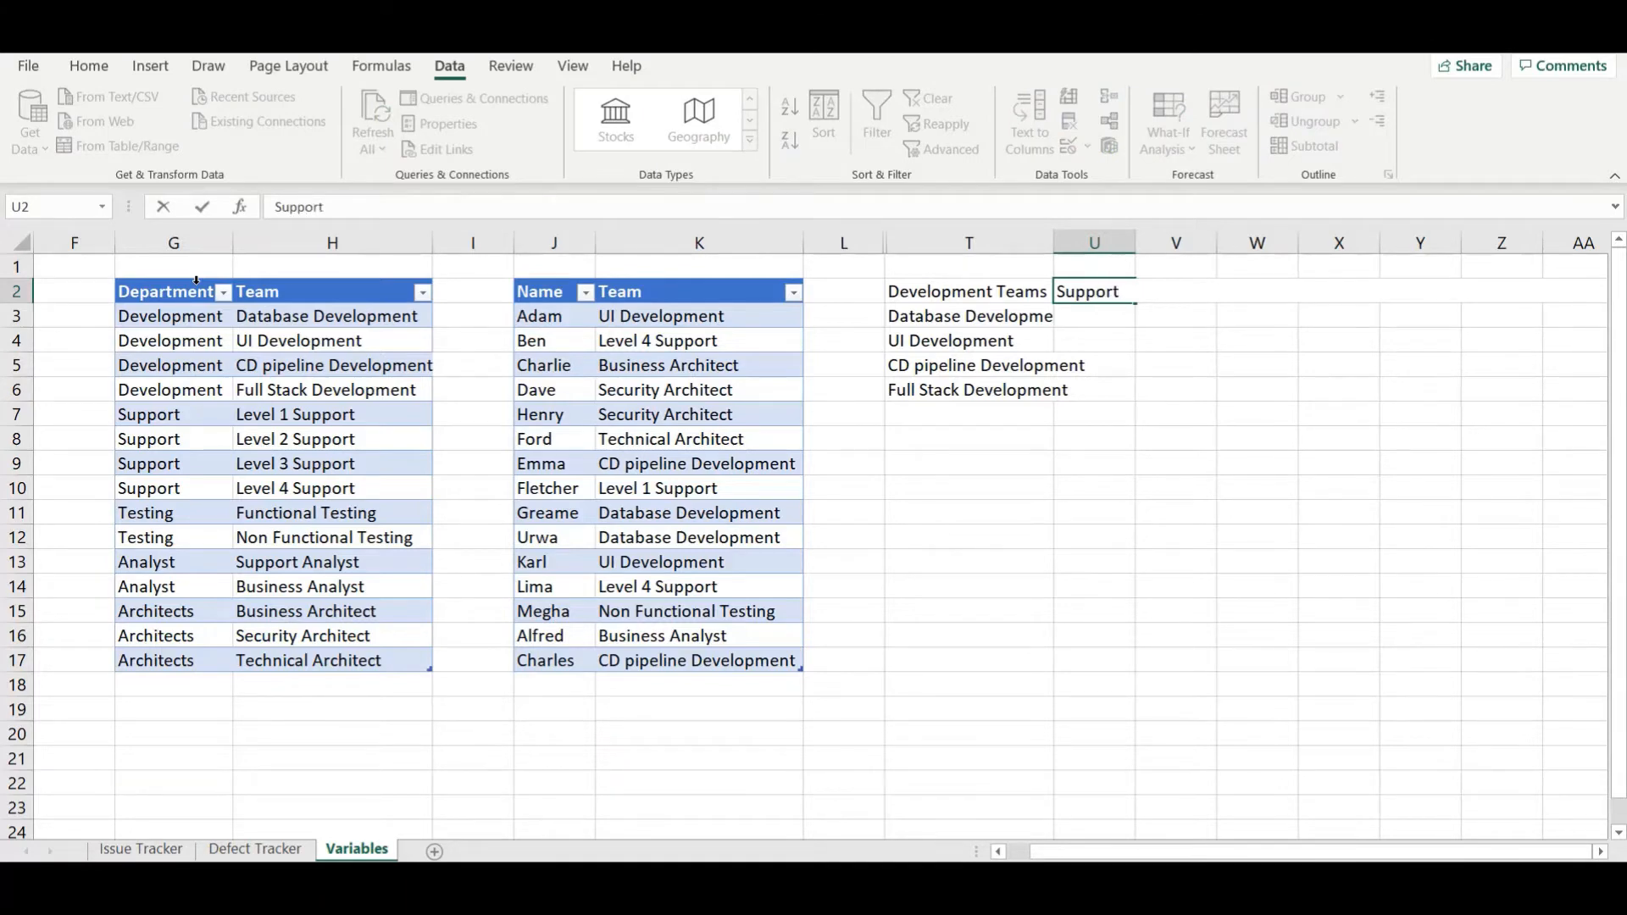
{"action": "type", "text": " Departs"}
{"action": "key", "text": "BackSpace"}
{"action": "key", "text": "BackSpace"}
{"action": "type", "text": "tment"}
{"action": "key", "text": "Return"}
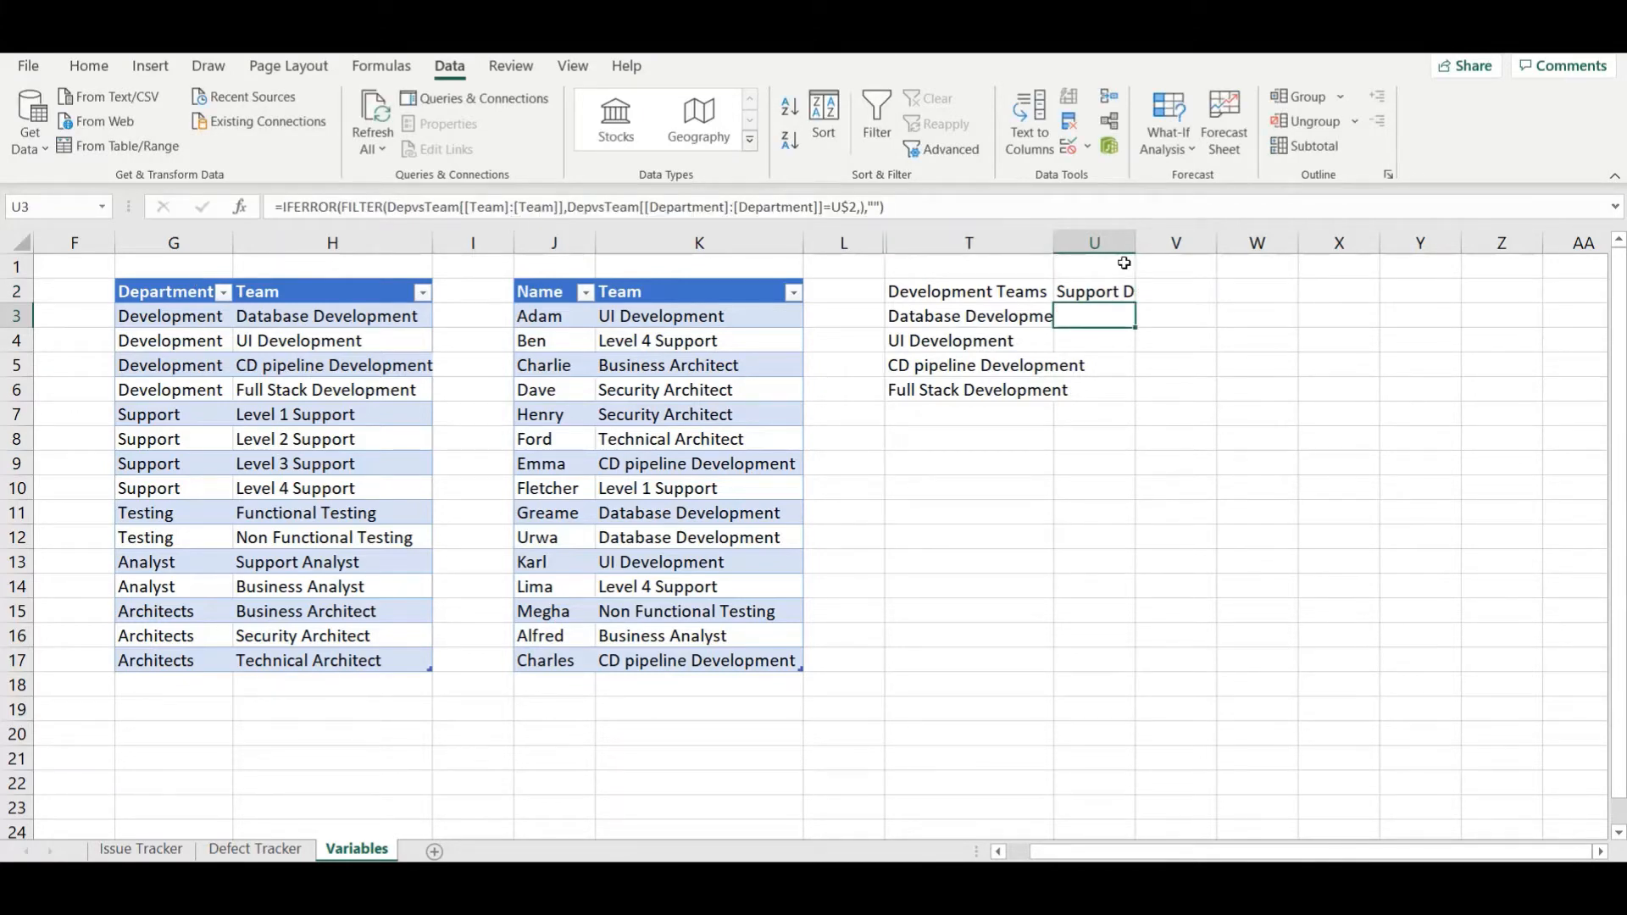
{"action": "double_click", "coordinate": [1136, 230]}
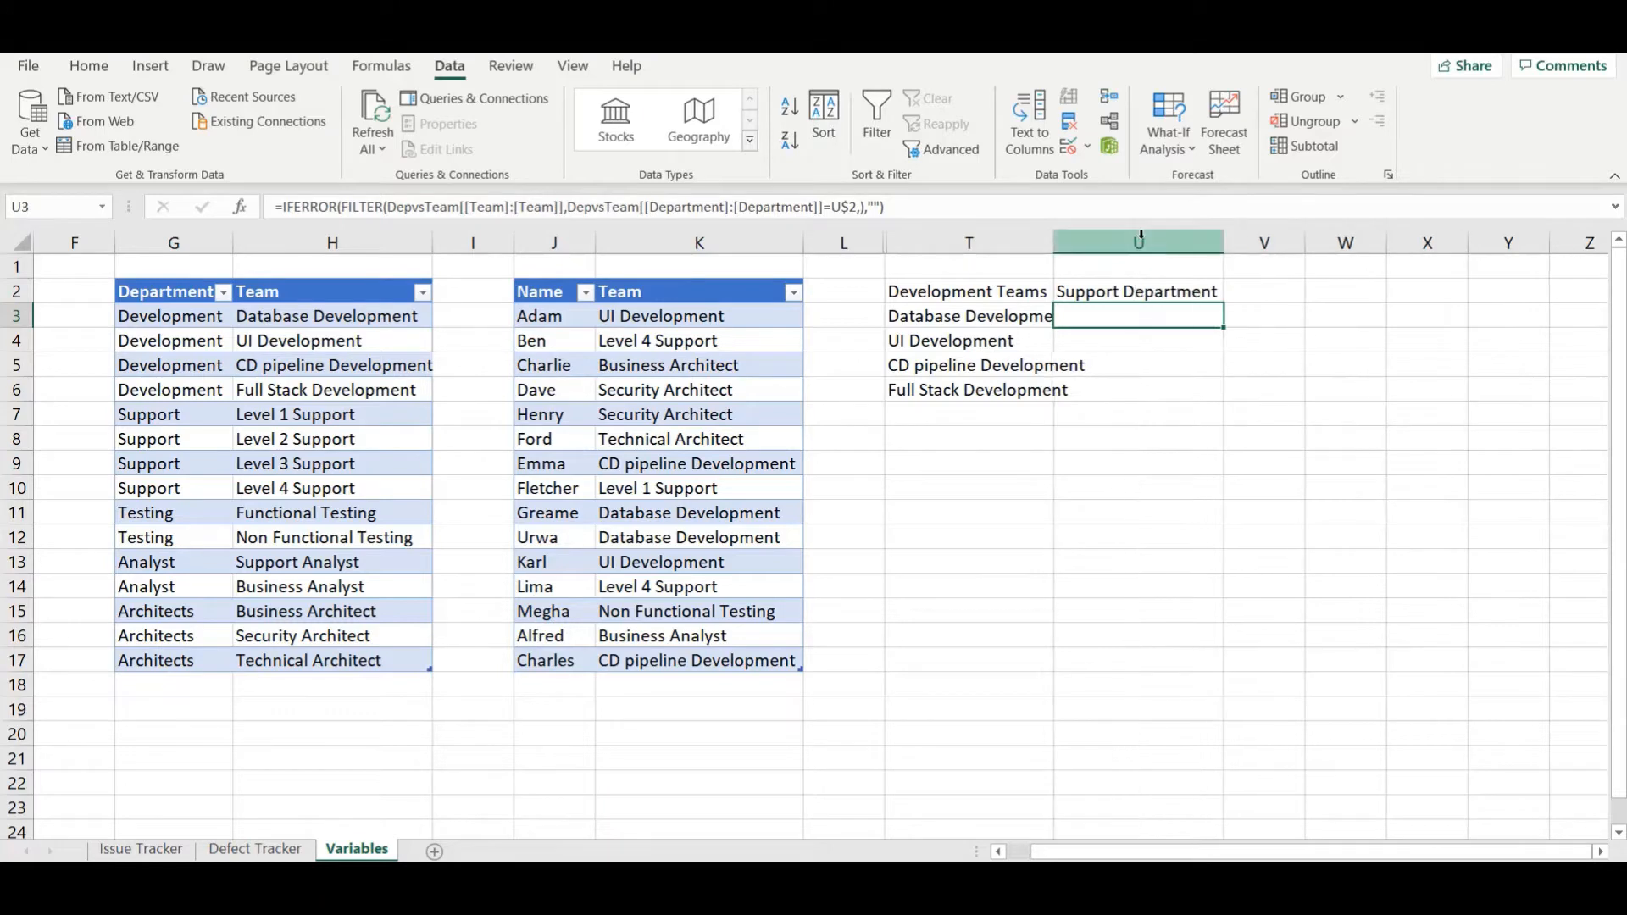
Step: Clear the old formula from cell U3 below the Support Department heading and reselect that cell
{"action": "double_click", "coordinate": [1144, 321]}
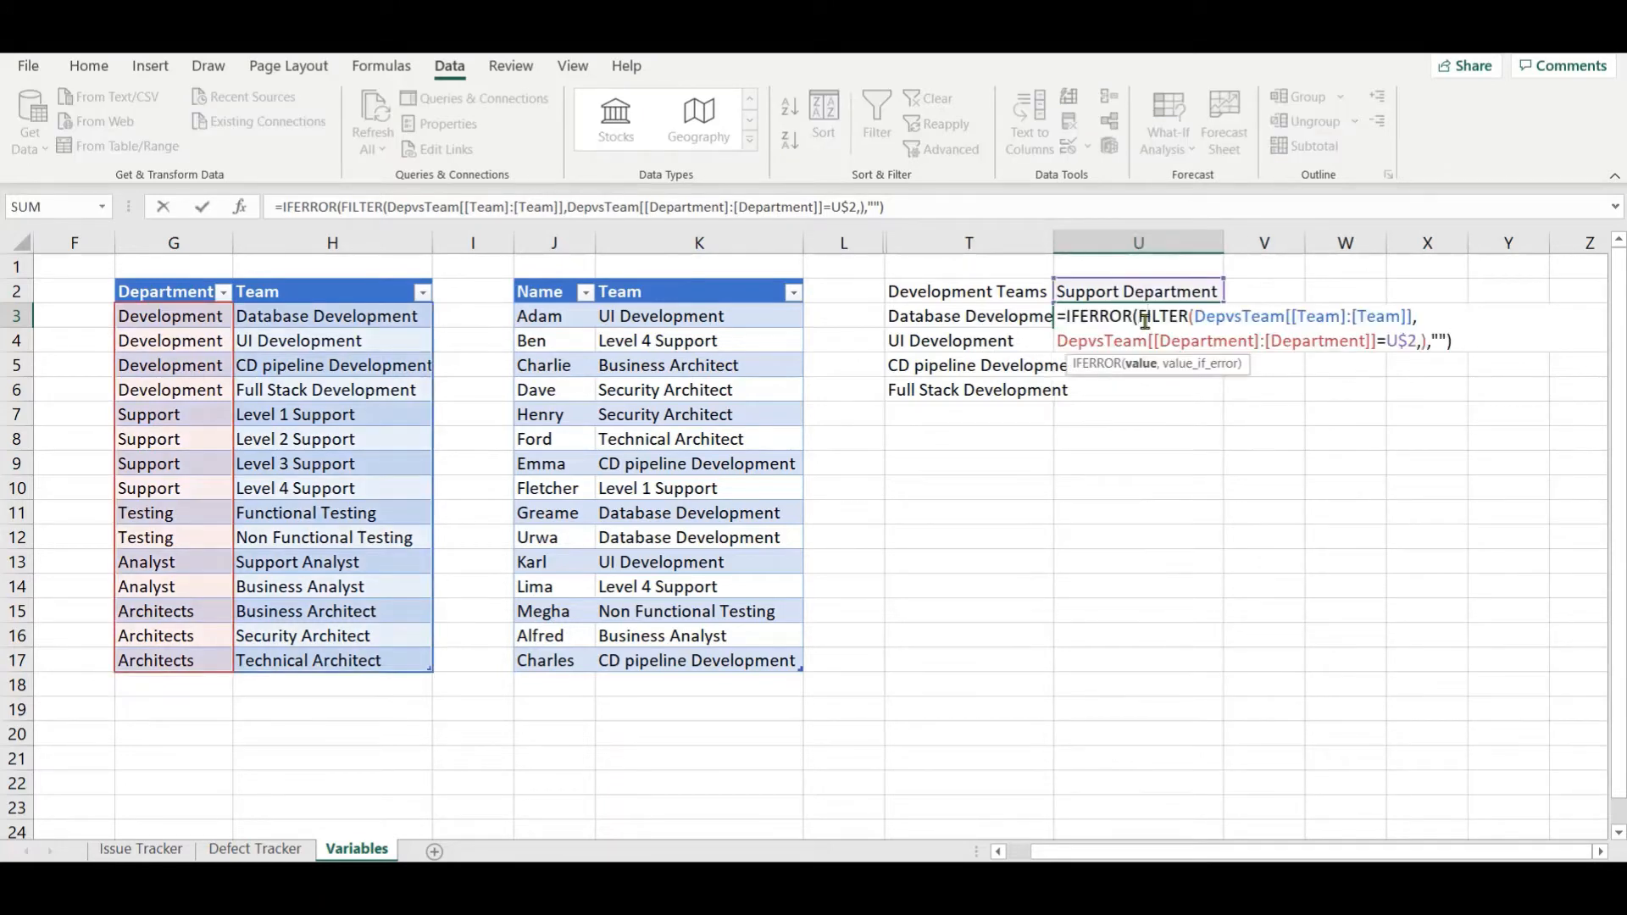
{"action": "key", "text": "ctrl+a"}
{"action": "key", "text": "BackSpace"}
{"action": "key", "text": "Return"}
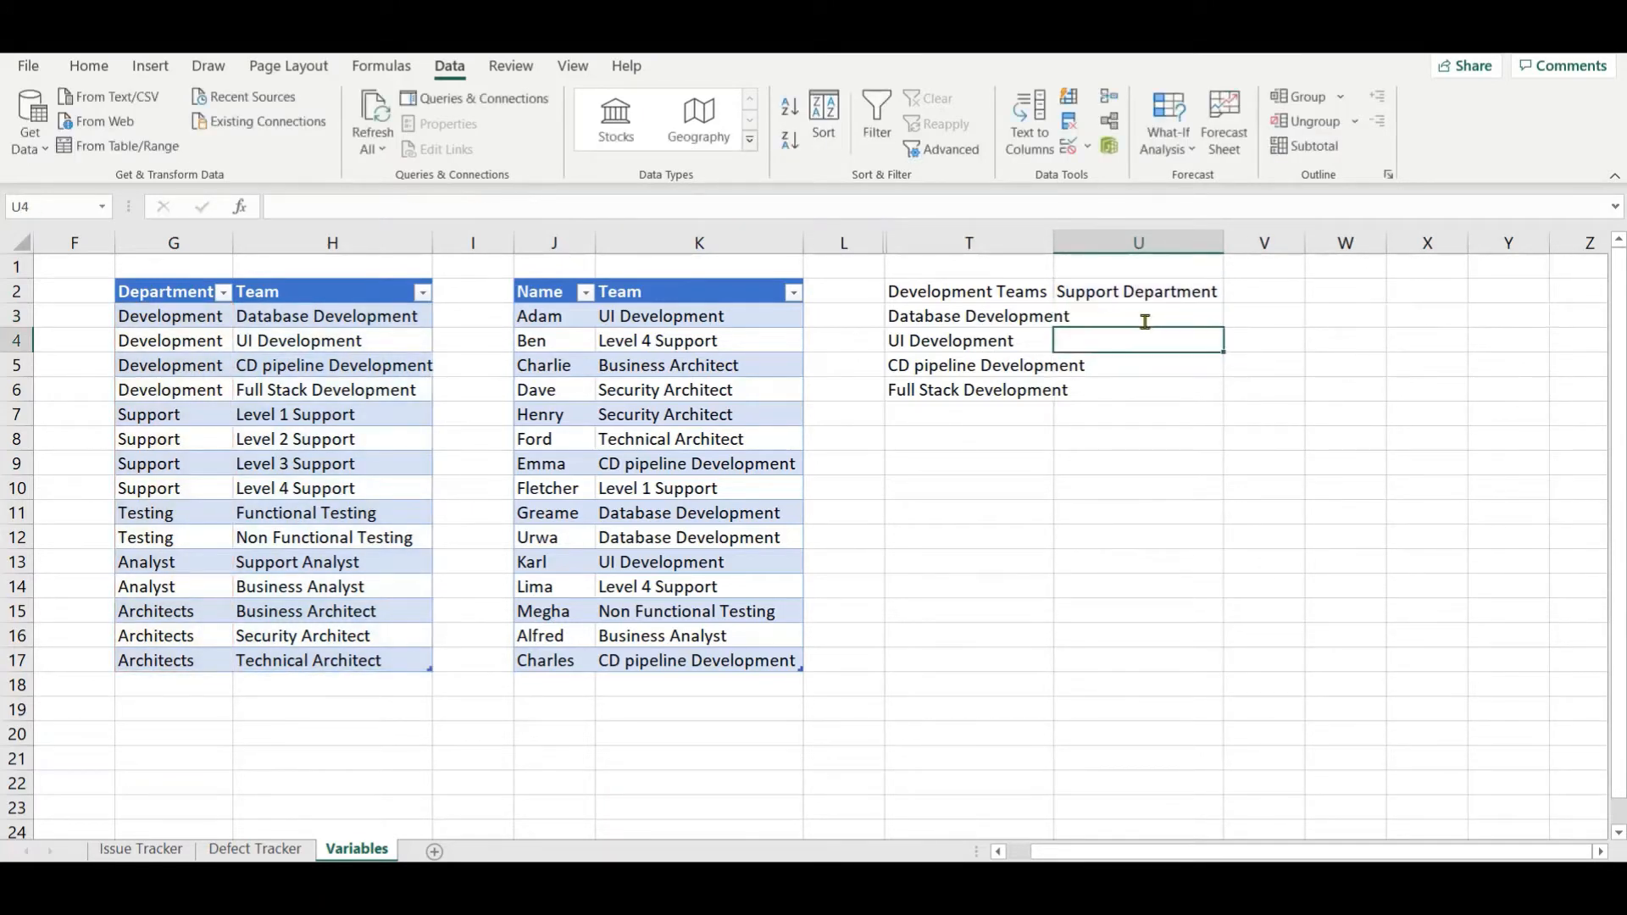
{"action": "left_click", "coordinate": [1144, 321]}
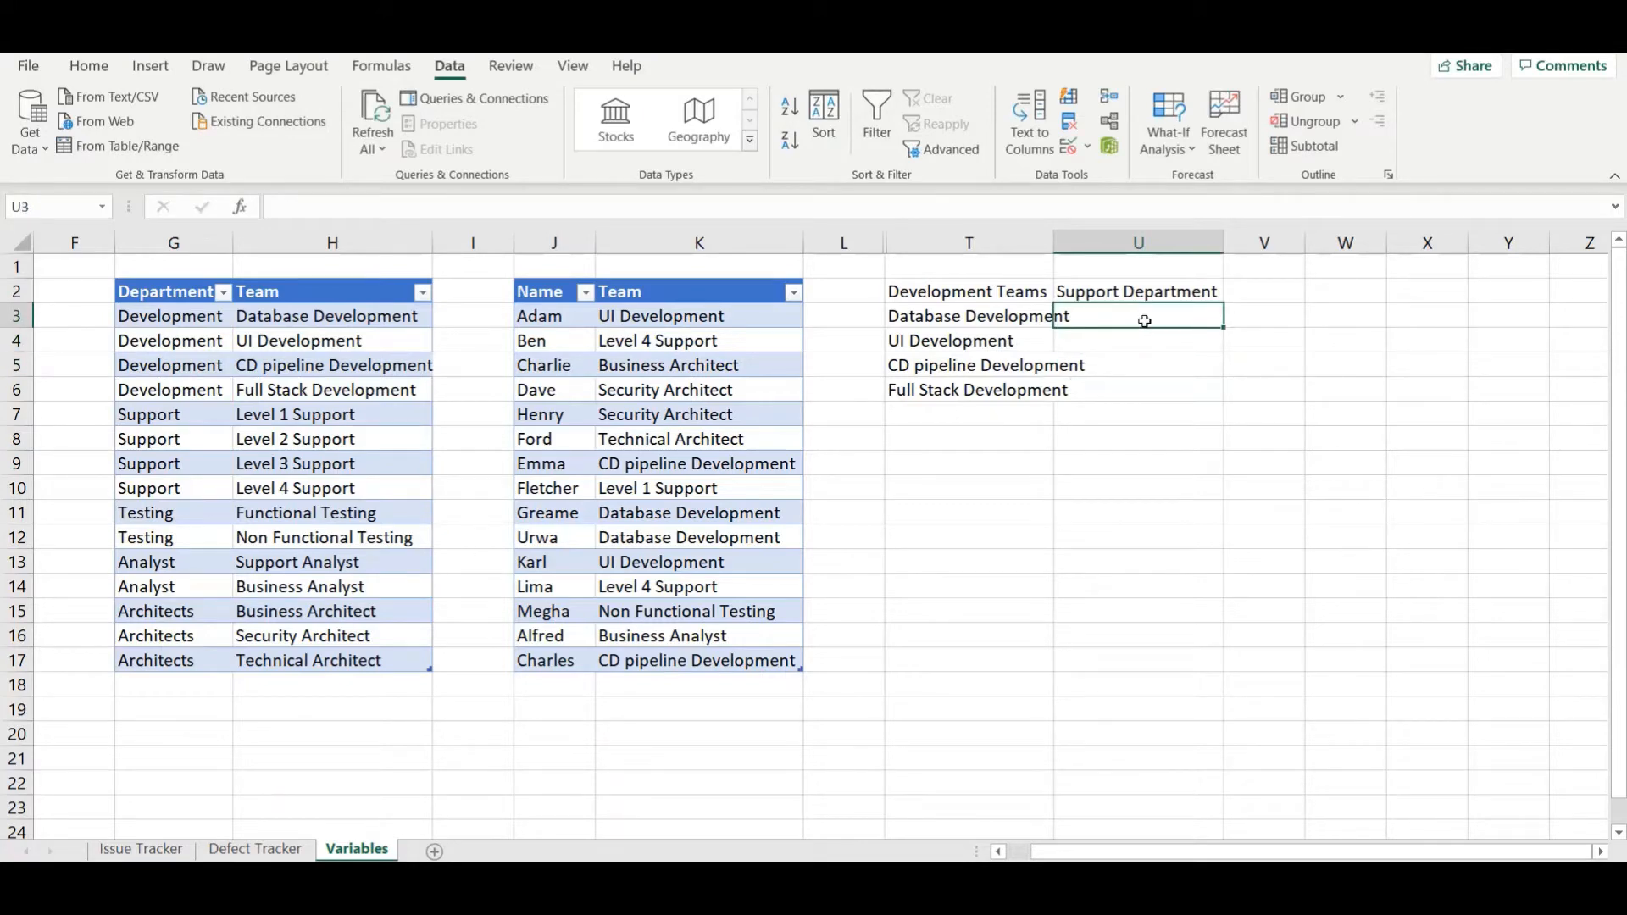
Step: Enter the formula =FILTER(DepvsTeam[Team],DepvsTeam[Department]="Support",) in cell U3 to list the Support department's teams
{"action": "key", "text": "XF86AudioLowerVolume"}
{"action": "left_click", "coordinate": [1028, 203]}
{"action": "type", "text": "=filte"}
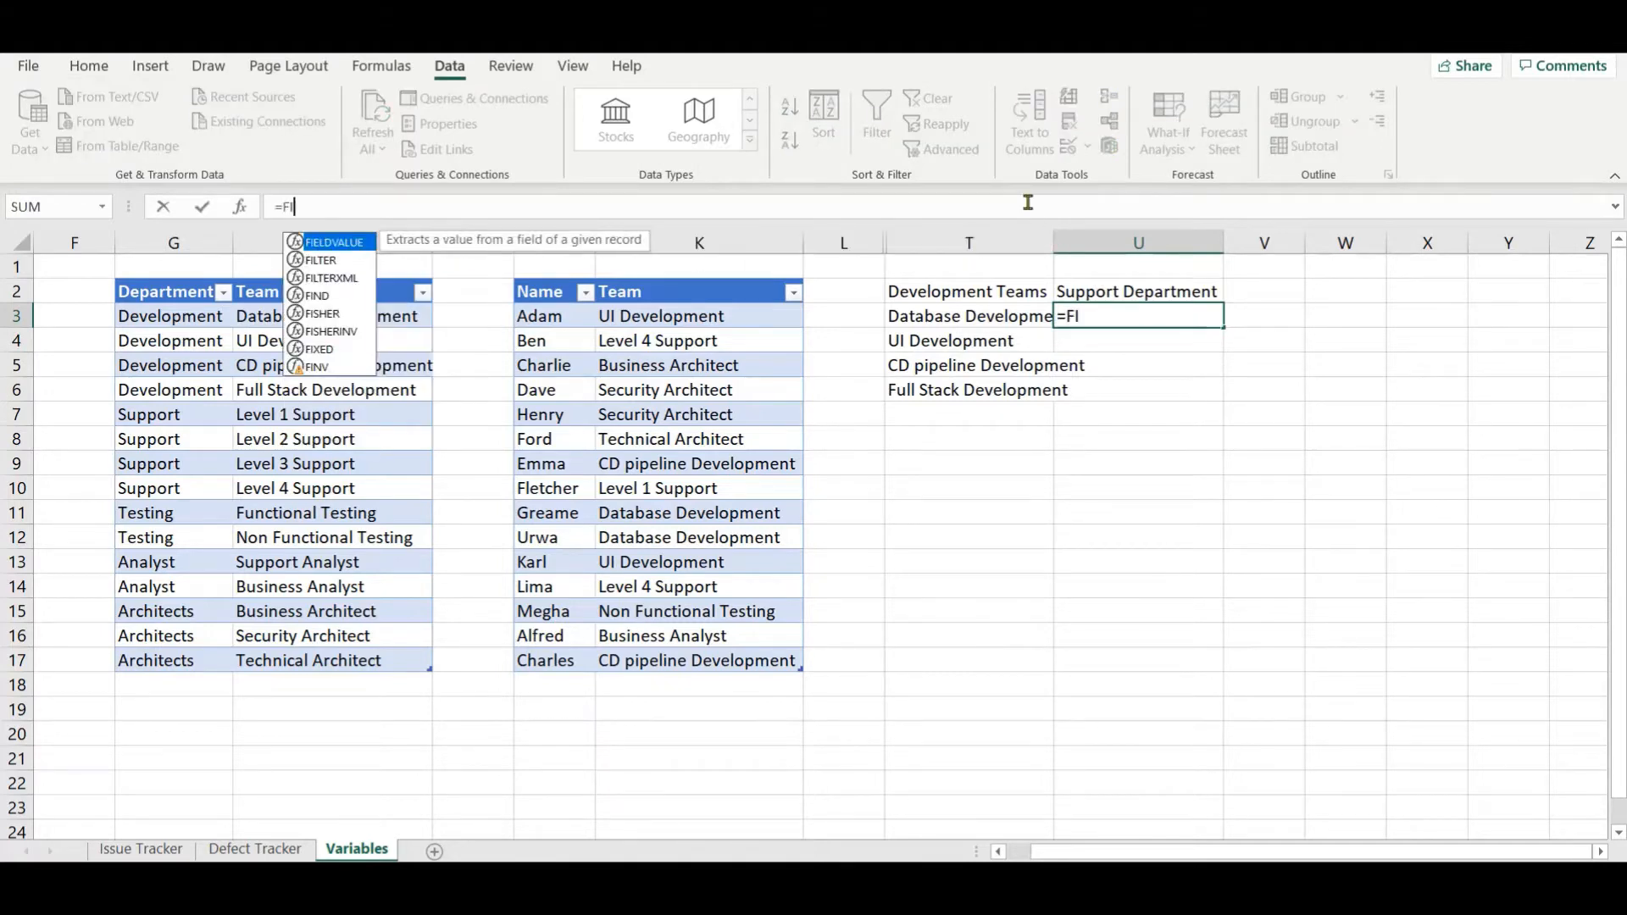
{"action": "key", "text": "Tab"}
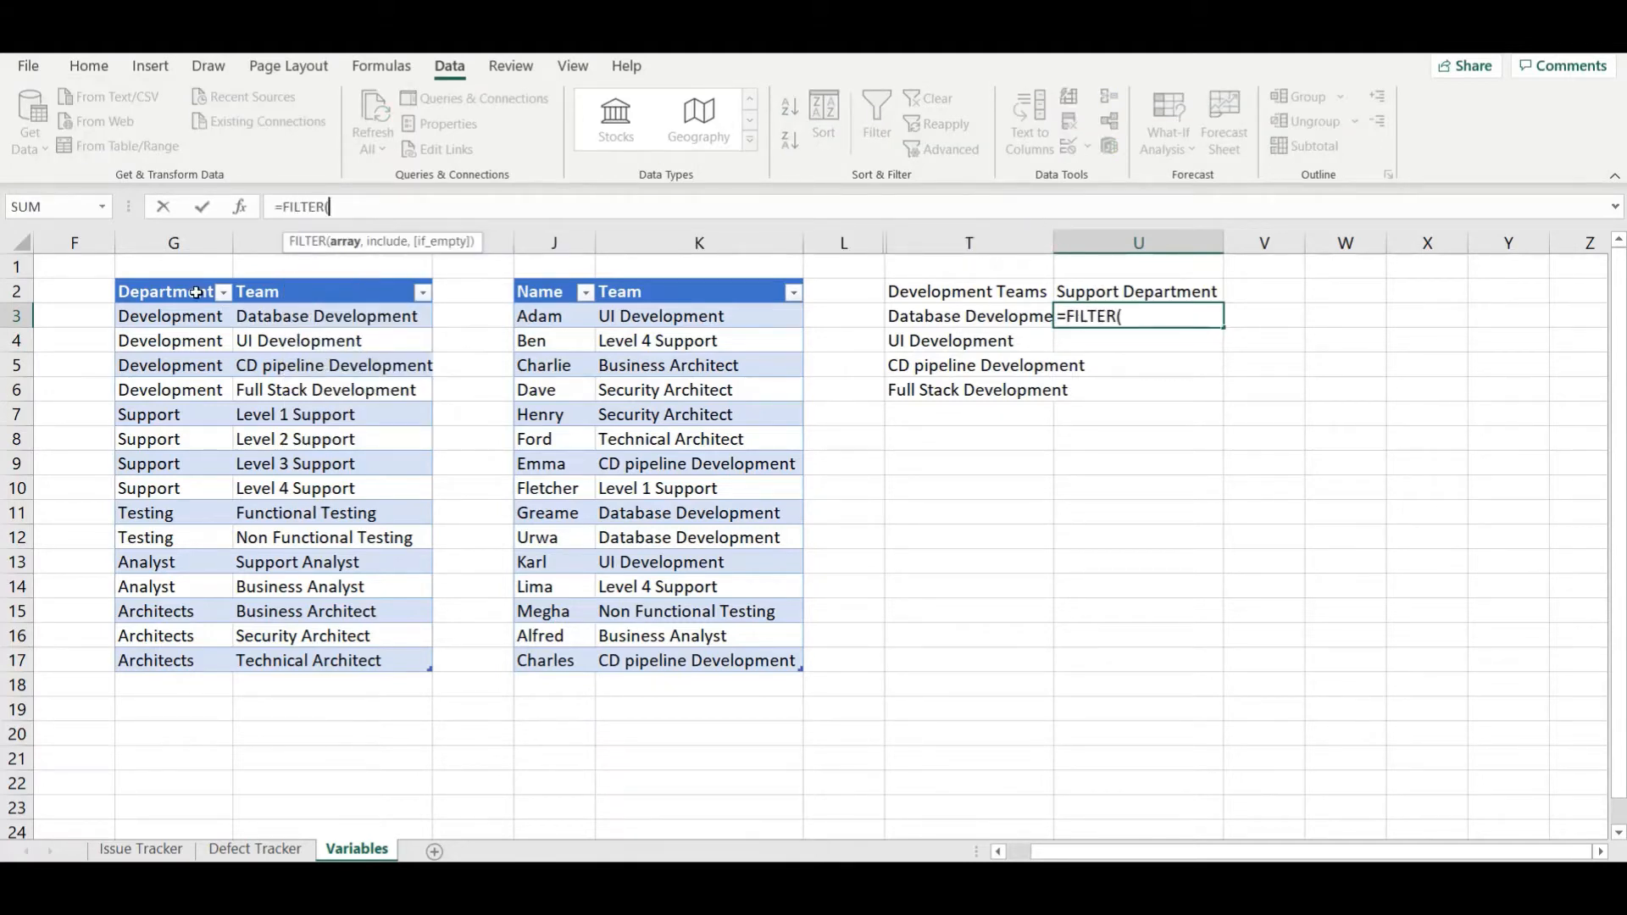
{"action": "left_click", "coordinate": [319, 280]}
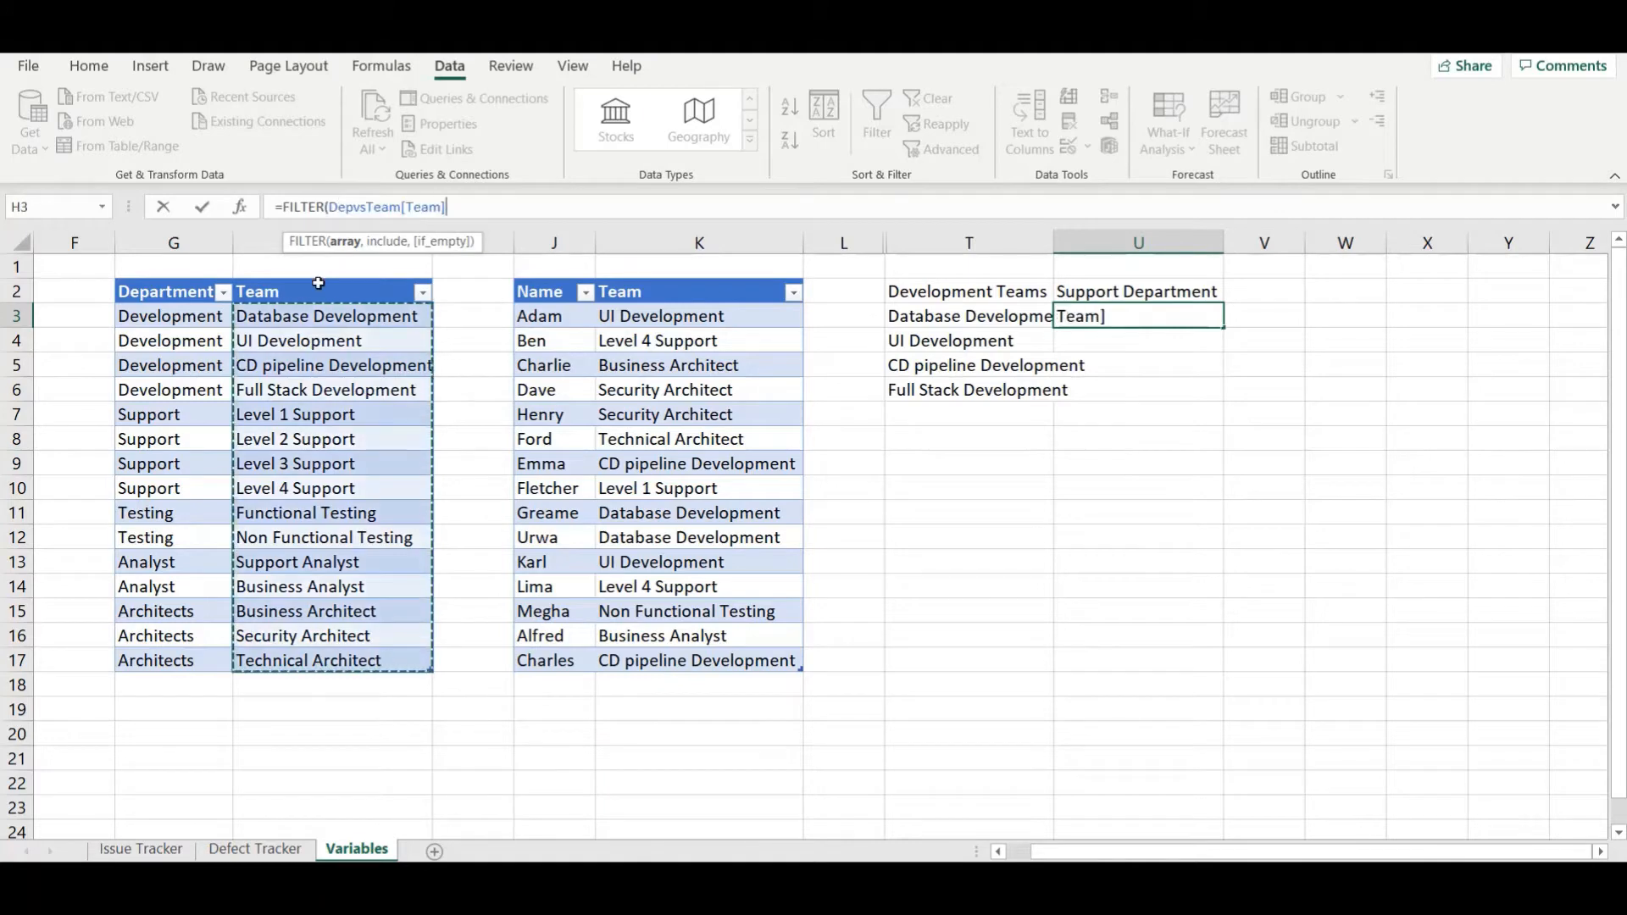
{"action": "type", "text": ","}
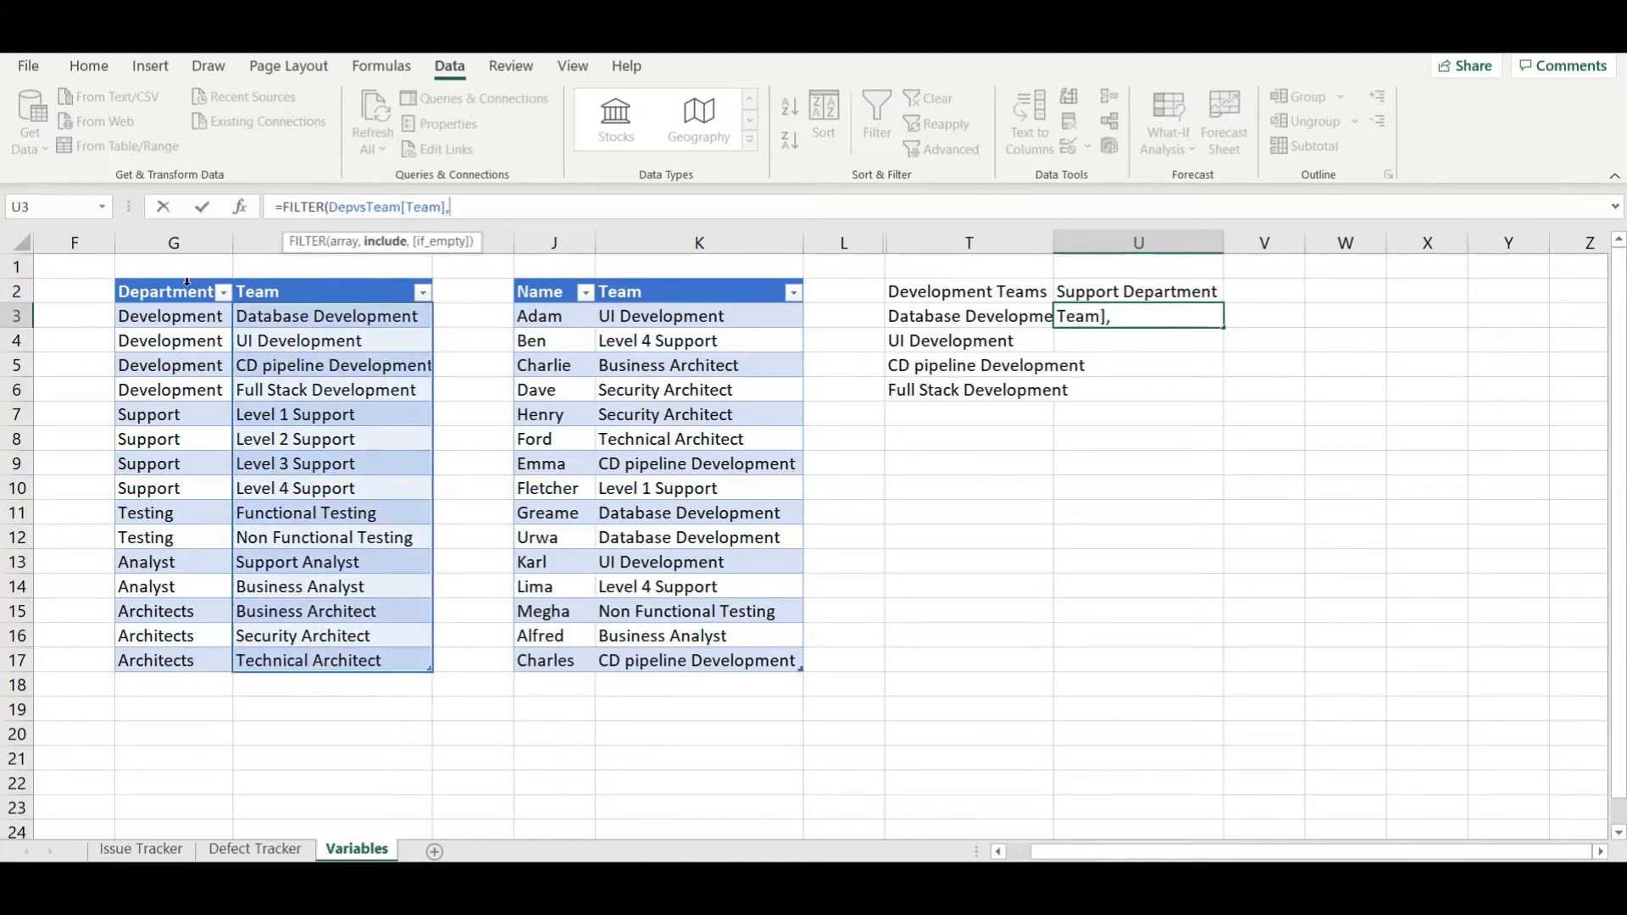
{"action": "left_click", "coordinate": [186, 276]}
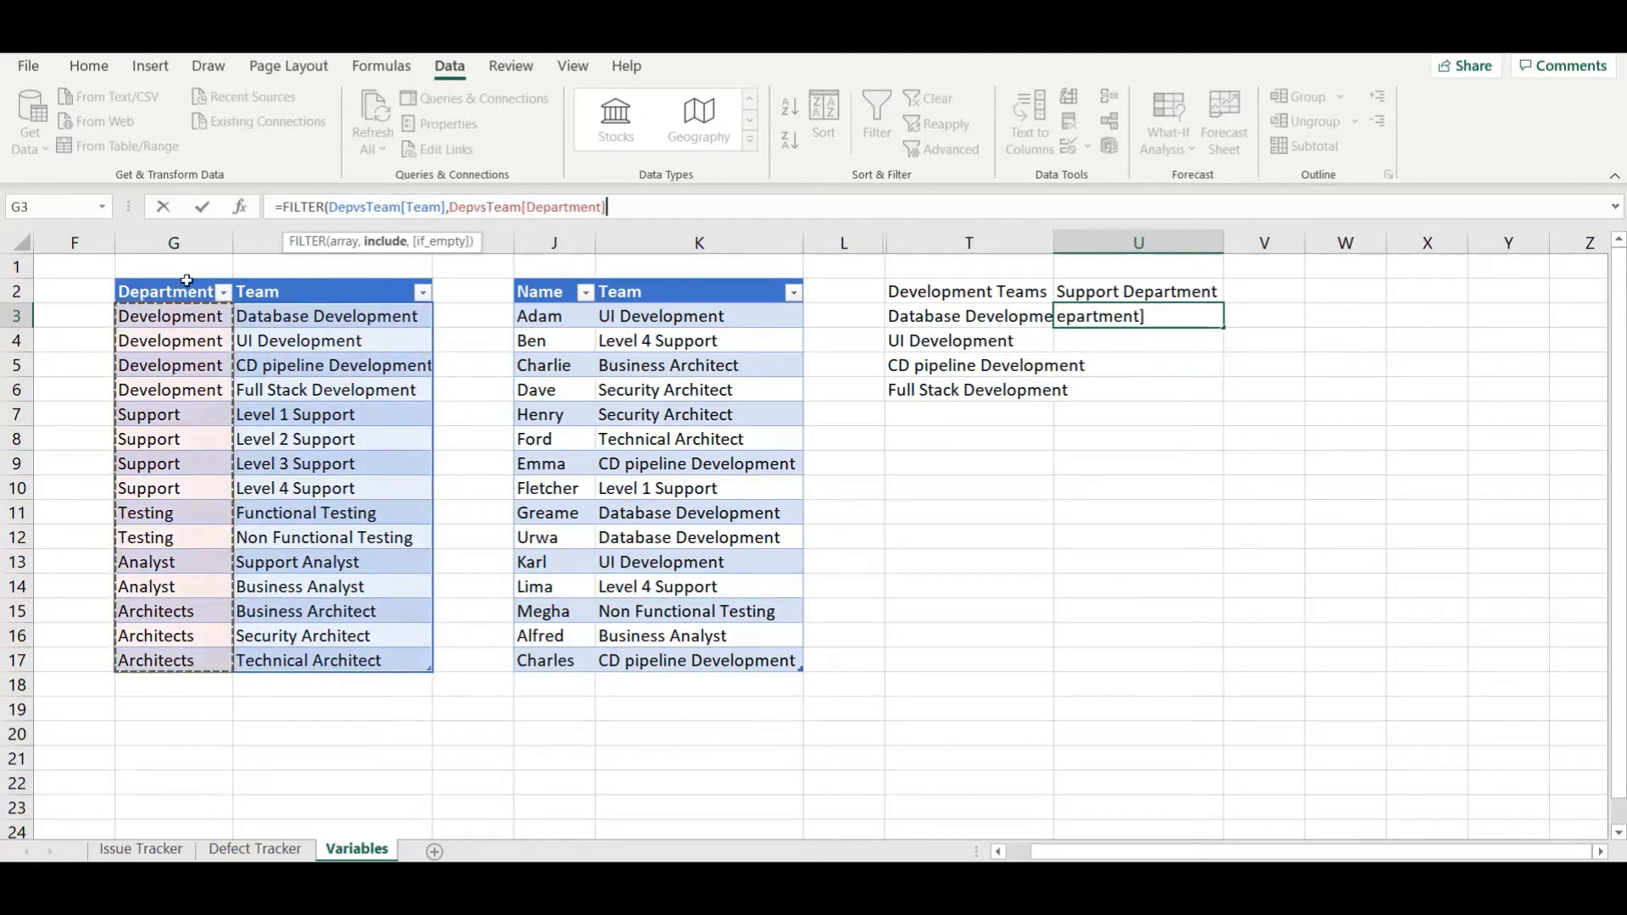
{"action": "type", "text": "="}
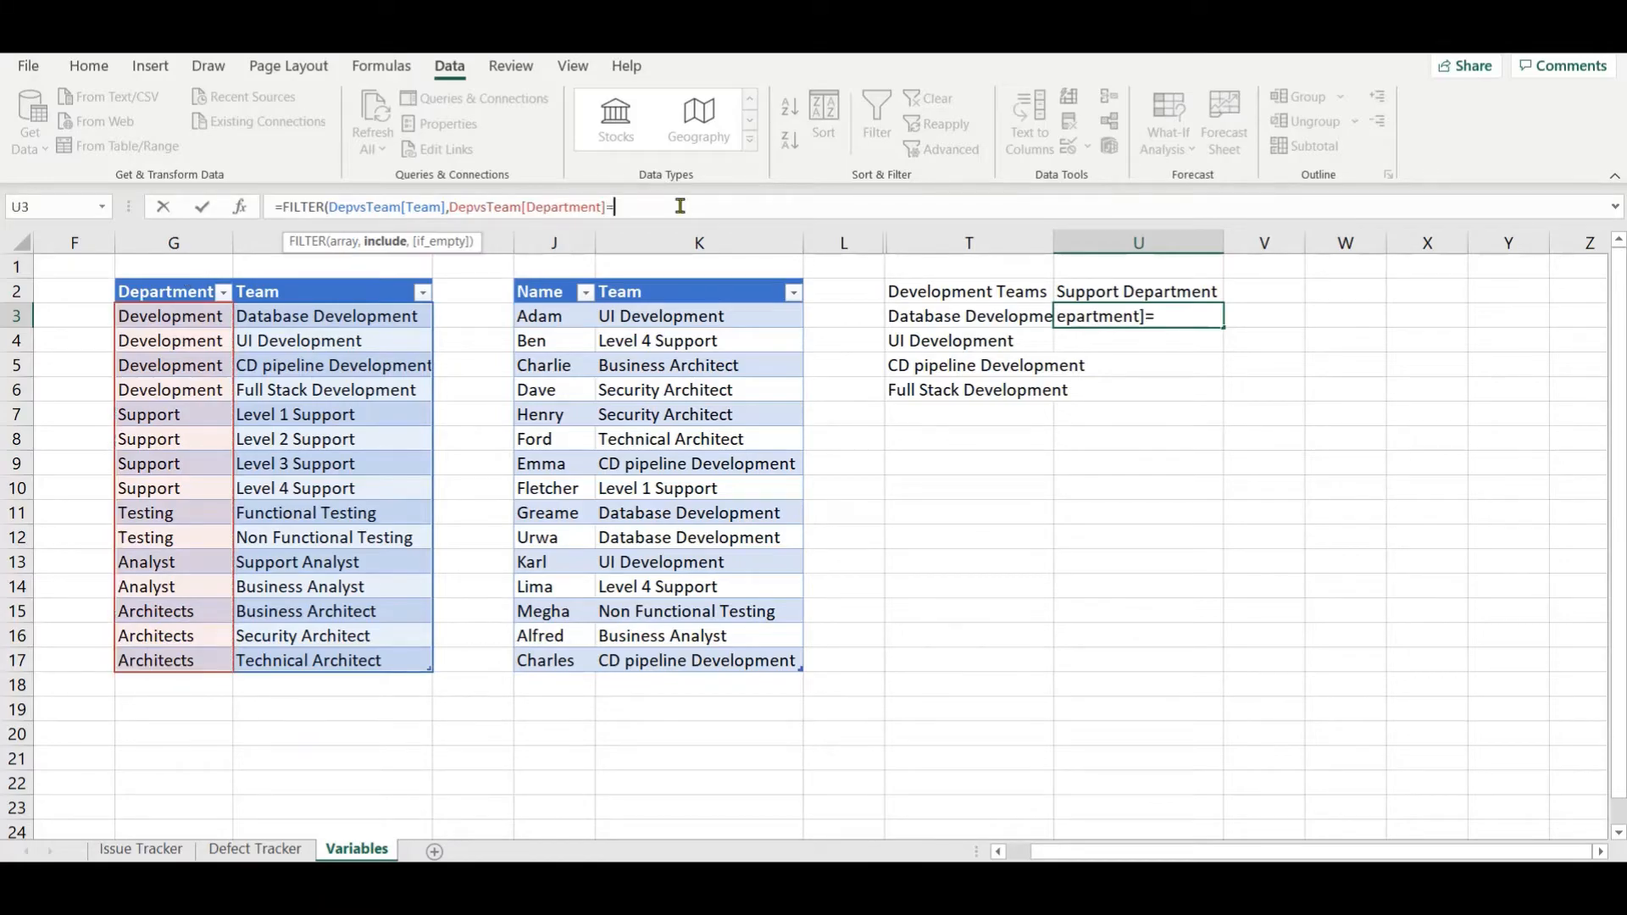
{"action": "type", "text": "\"Support\""}
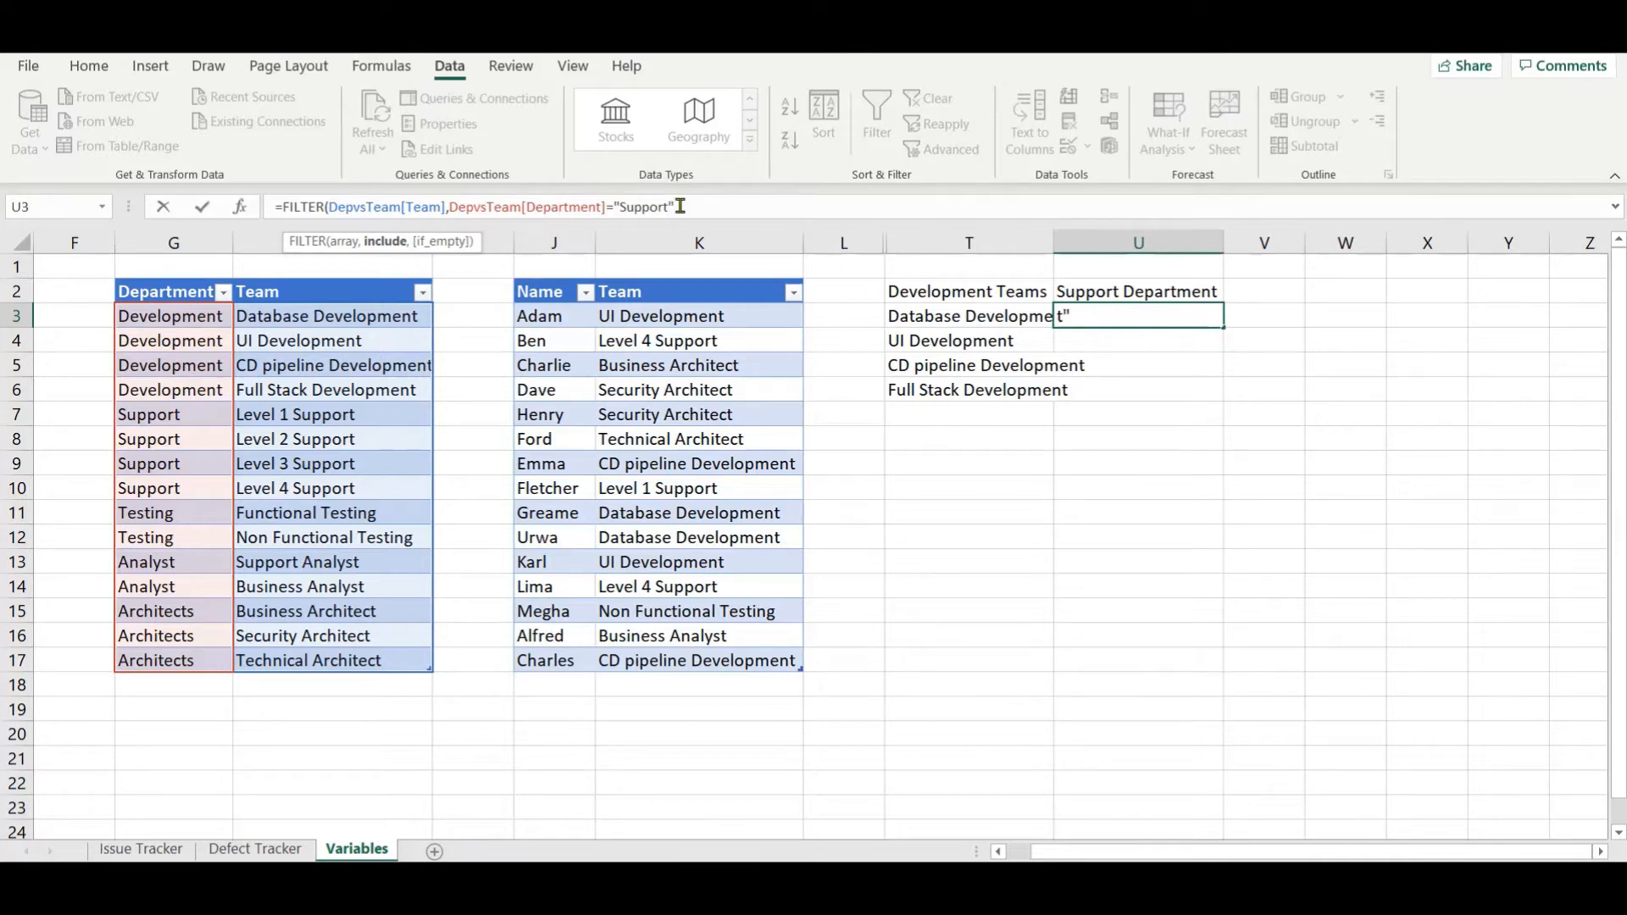
{"action": "type", "text": ")"}
{"action": "key", "text": "Return"}
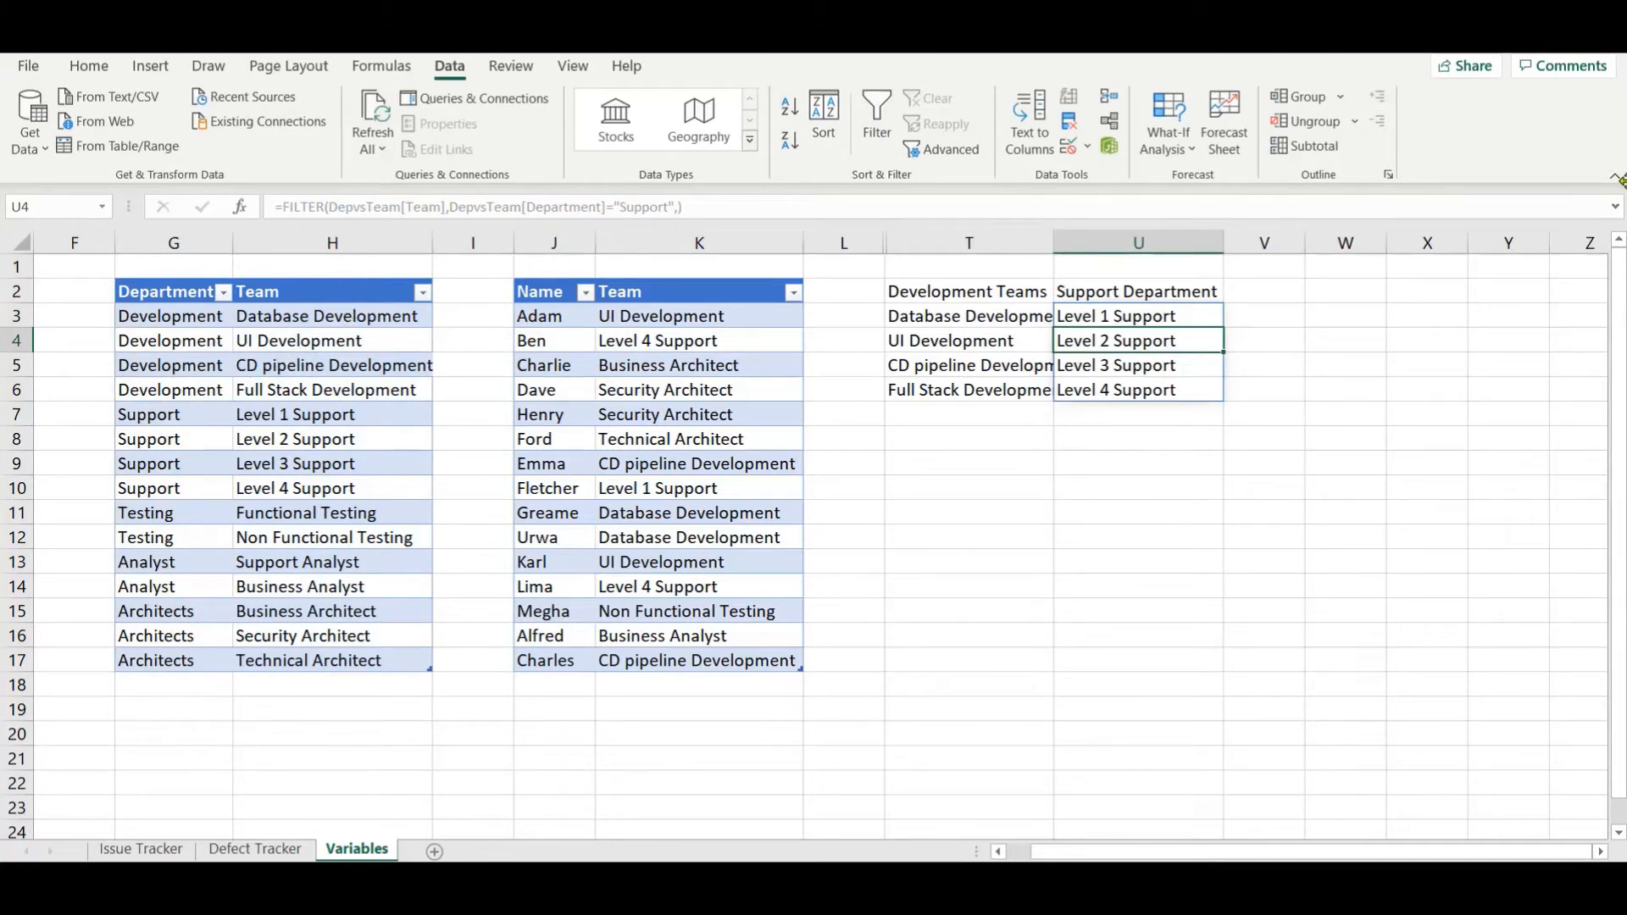
Step: Replace the old formula in cell V2 with the heading "Architects" and clear the existing formula from cell V3 below it
{"action": "double_click", "coordinate": [1254, 284]}
{"action": "type", "text": "=IF(COUNTA($M$3#)>COLUMNS($O$2:V$2),OFFSET($M$3,COLUMNS($O$2:V$2)-1,),\"\")"}
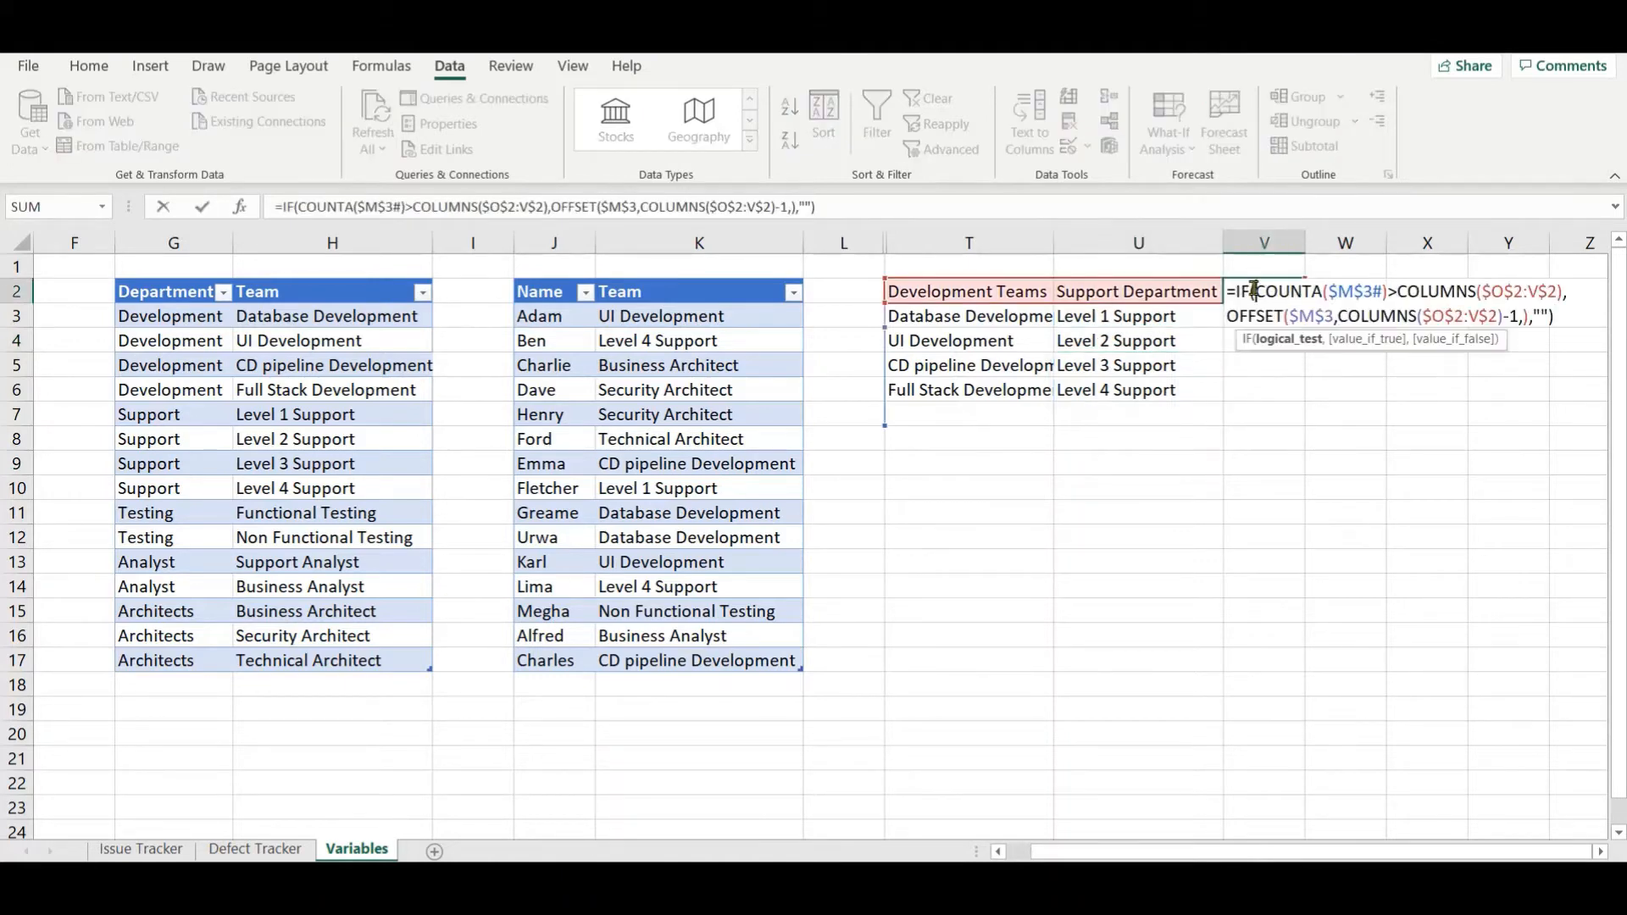
{"action": "key", "text": "ctrl+a"}
{"action": "key", "text": "BackSpace"}
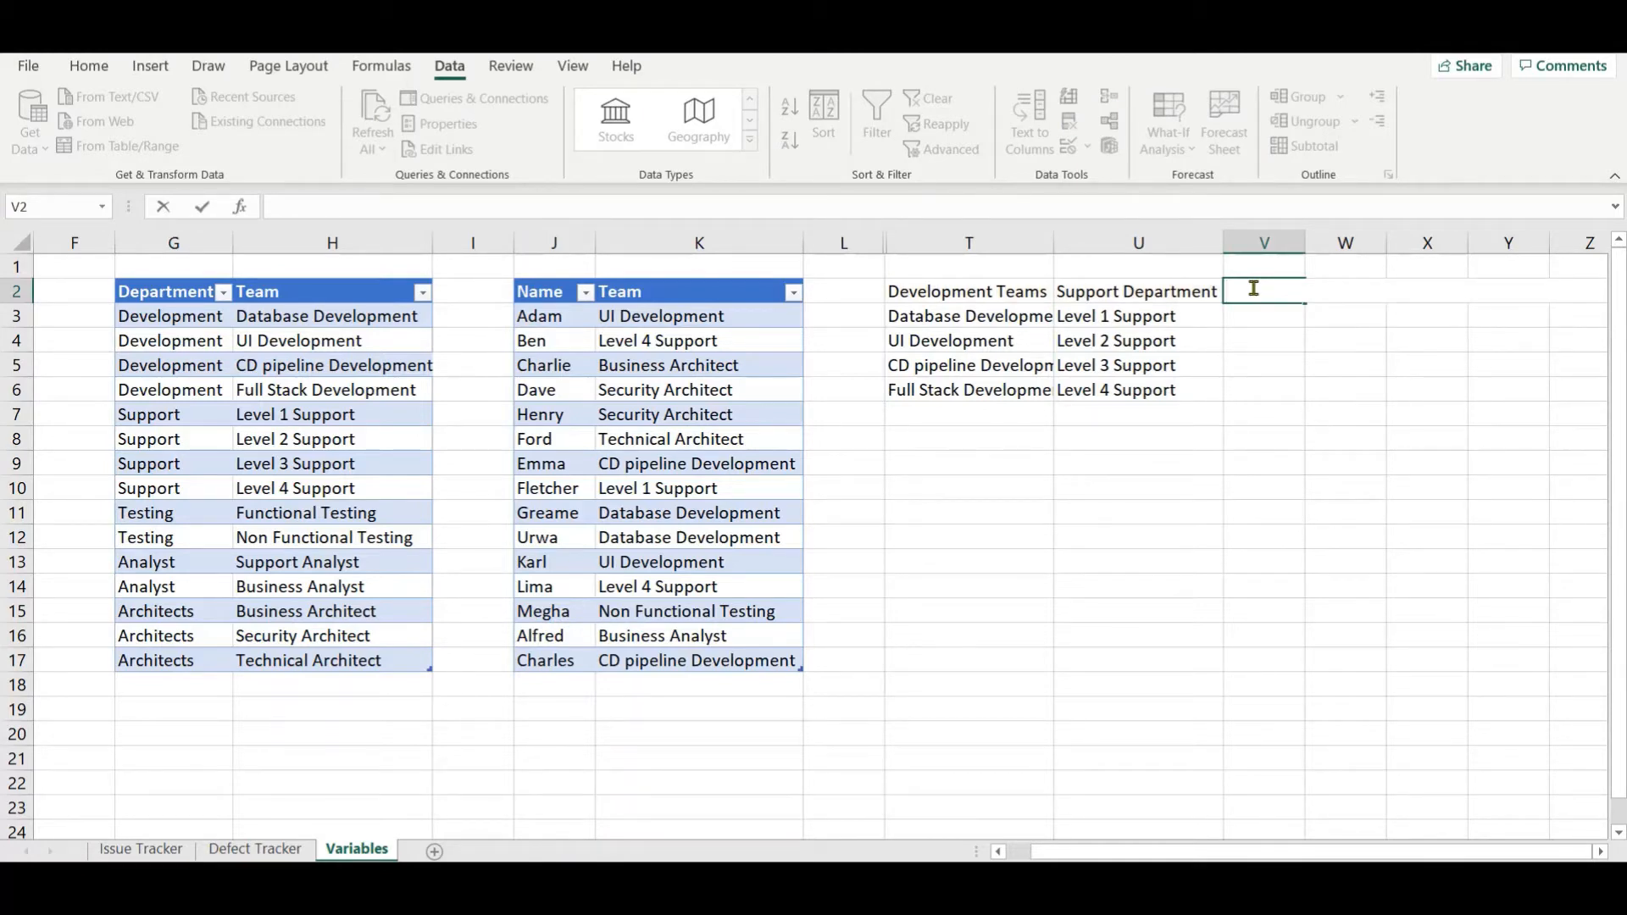
{"action": "type", "text": "Archite"}
{"action": "type", "text": "cts"}
{"action": "key", "text": "ctrl+Return"}
{"action": "key", "text": "Return"}
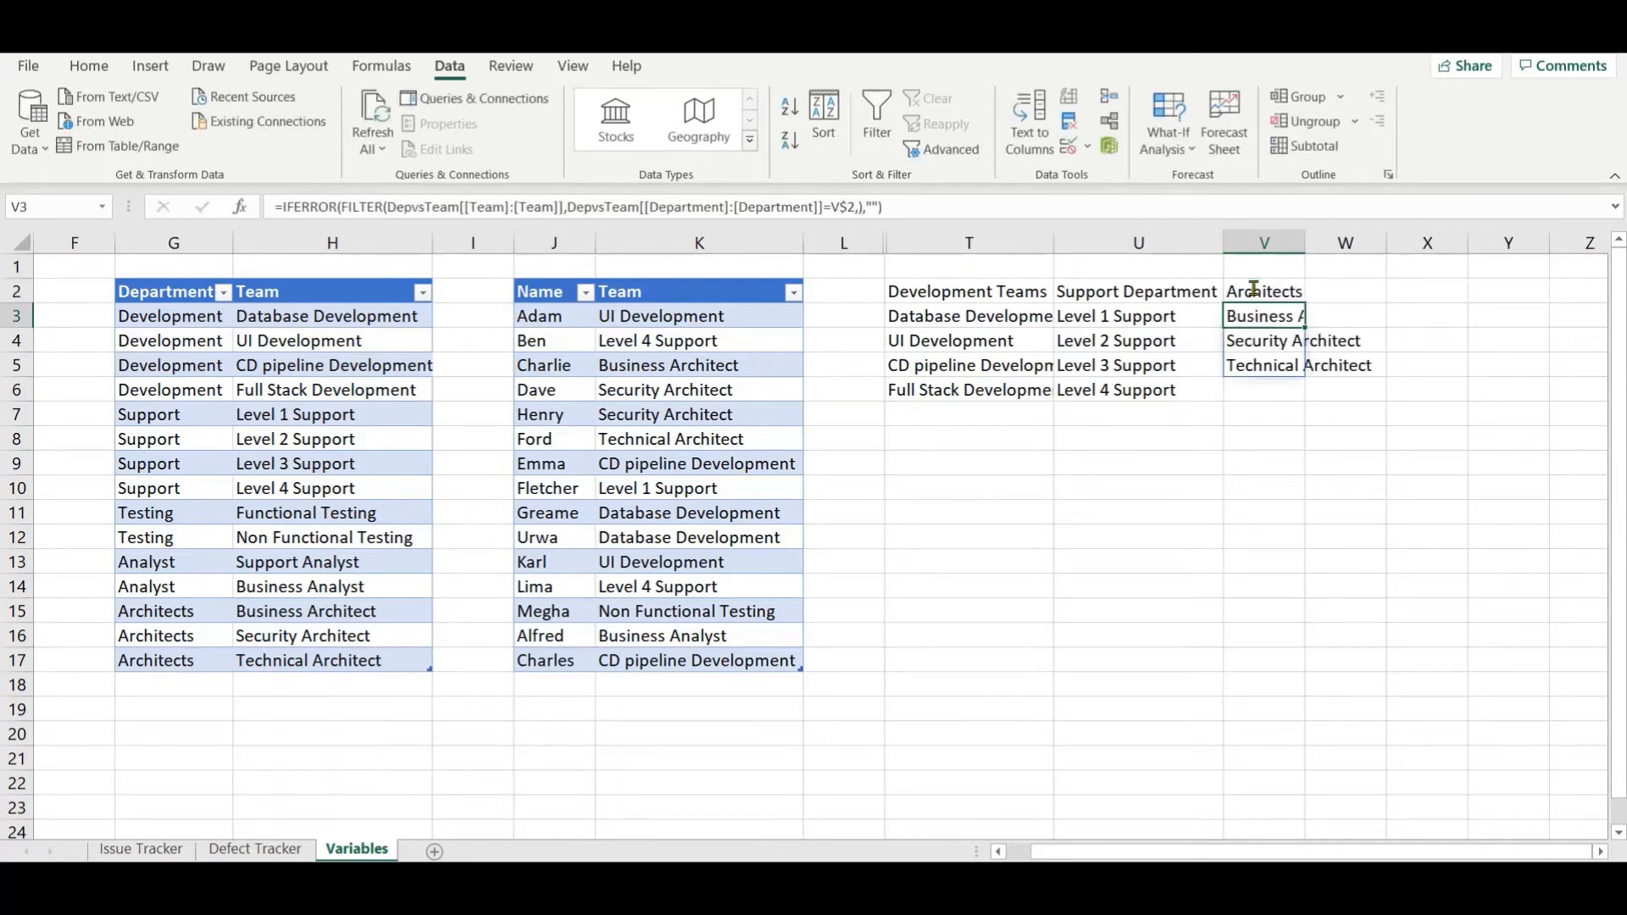
{"action": "key", "text": "Delete"}
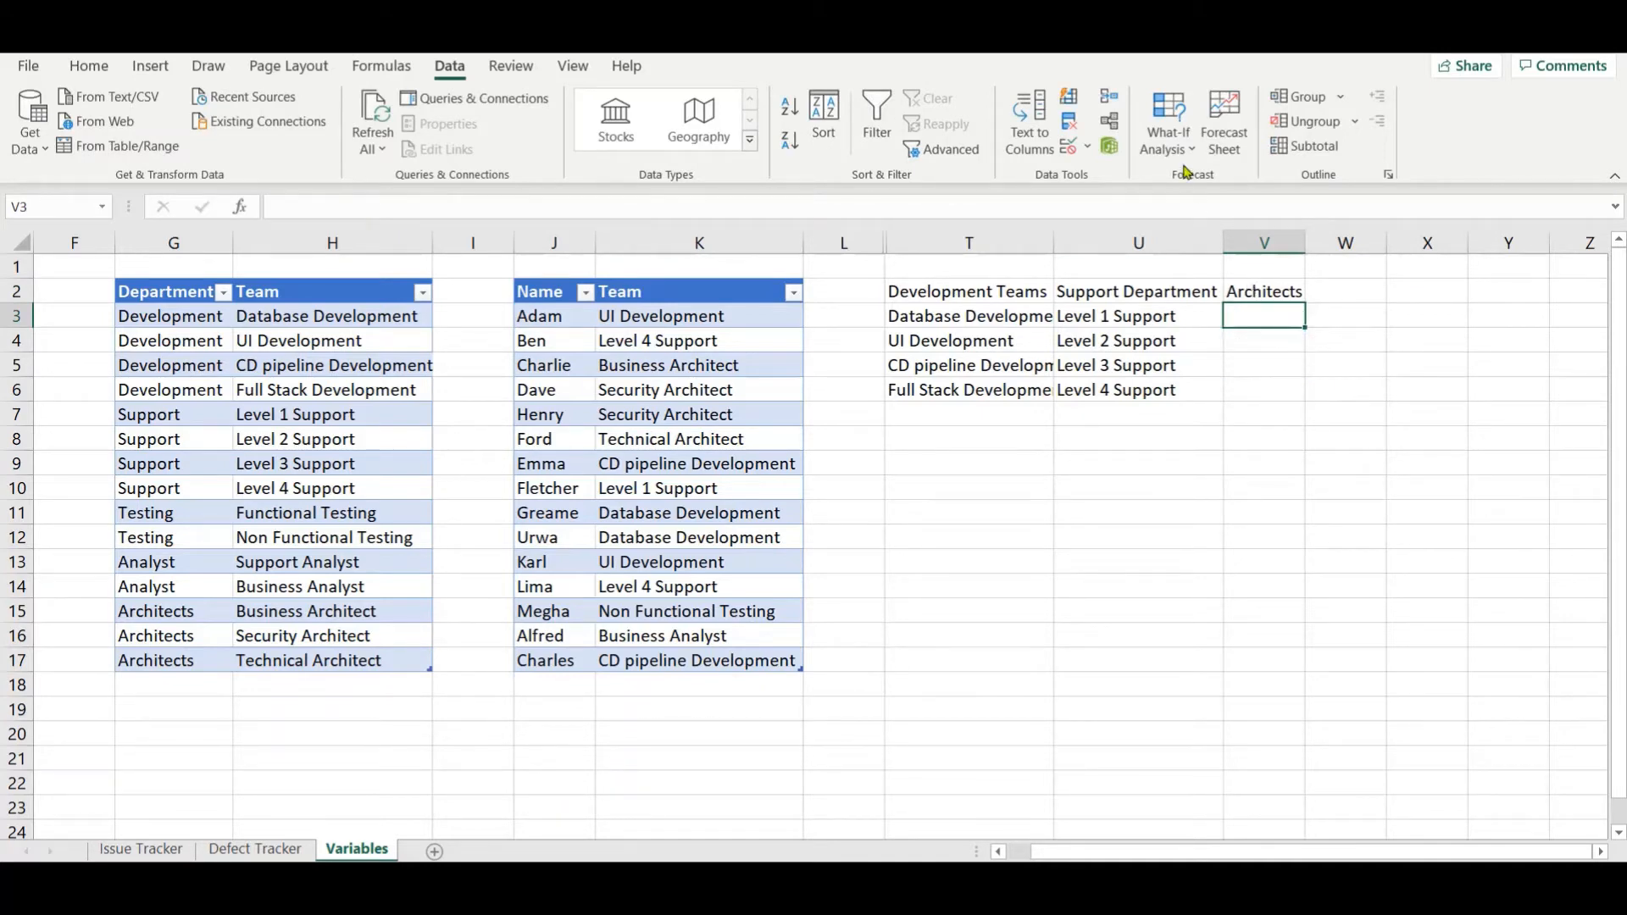
Step: Enter the formula =FILTER(DepvsTeam[Team],DepvsTeam[Department]="Architects",) in cell V3 and autofit the width of column V
{"action": "left_click", "coordinate": [1187, 206]}
{"action": "type", "text": "=FILTER"}
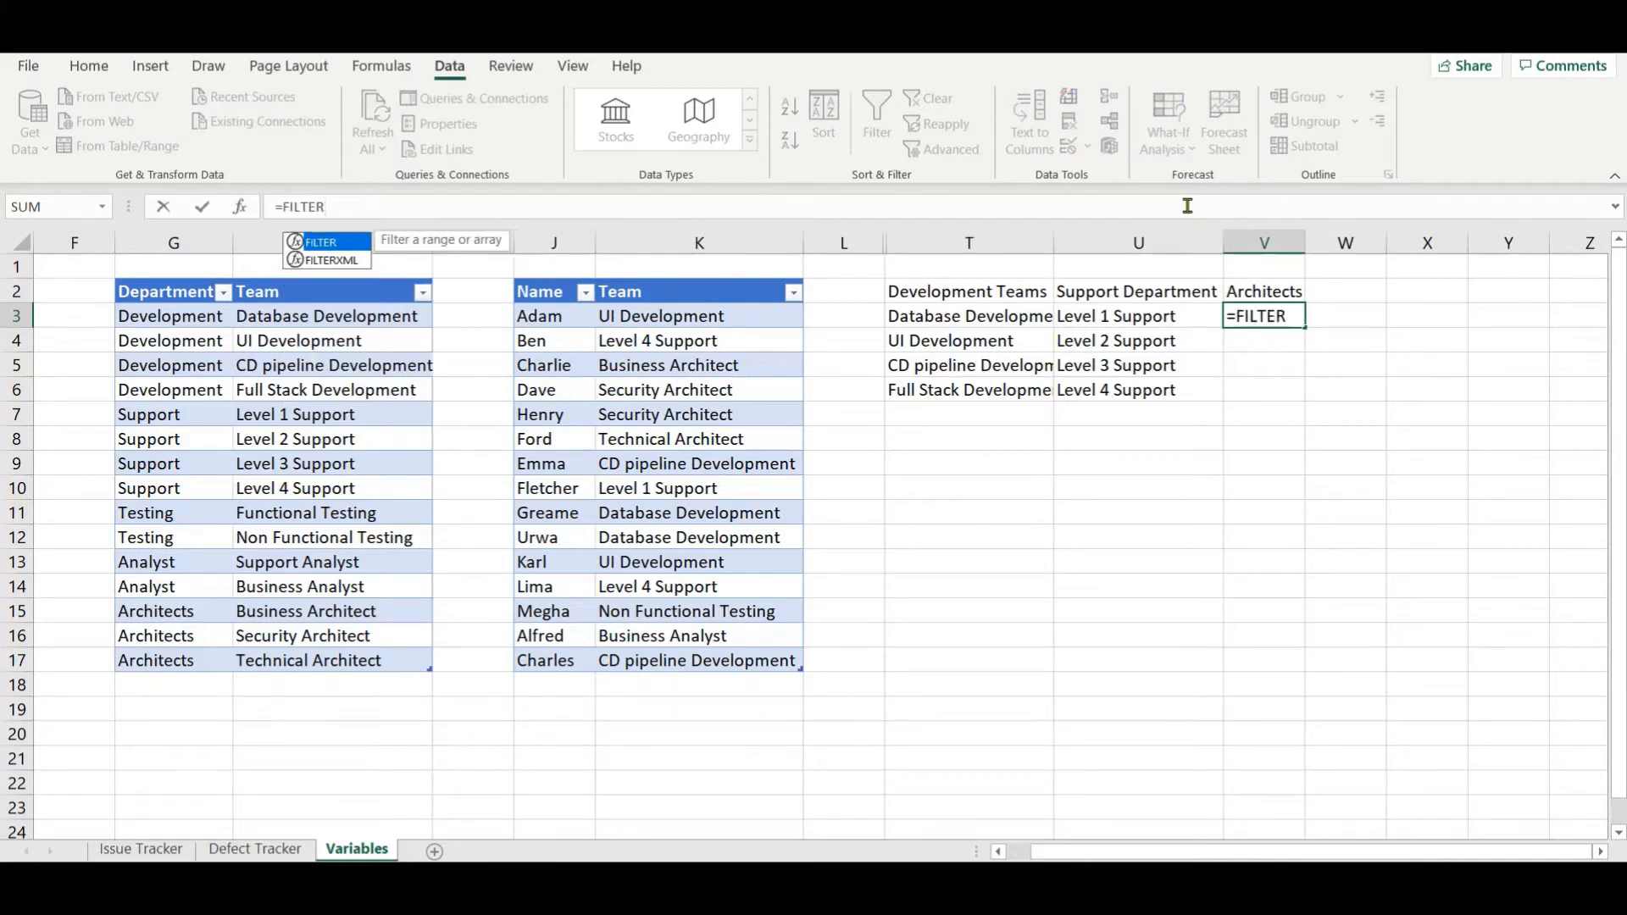
{"action": "left_click", "coordinate": [358, 285]}
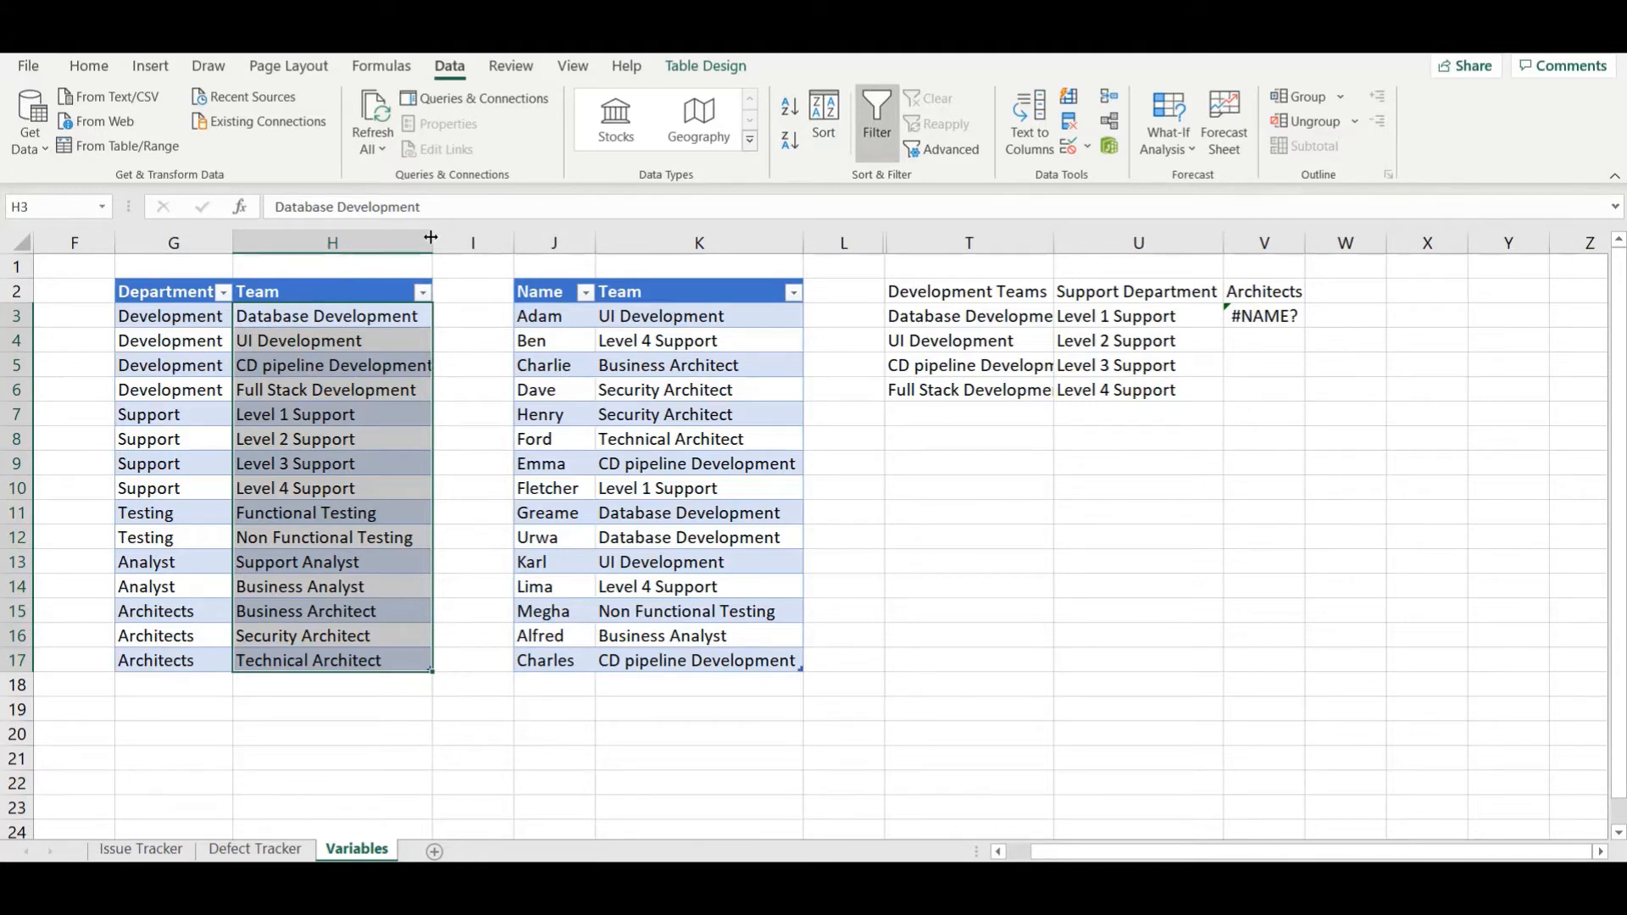
{"action": "left_click", "coordinate": [432, 208]}
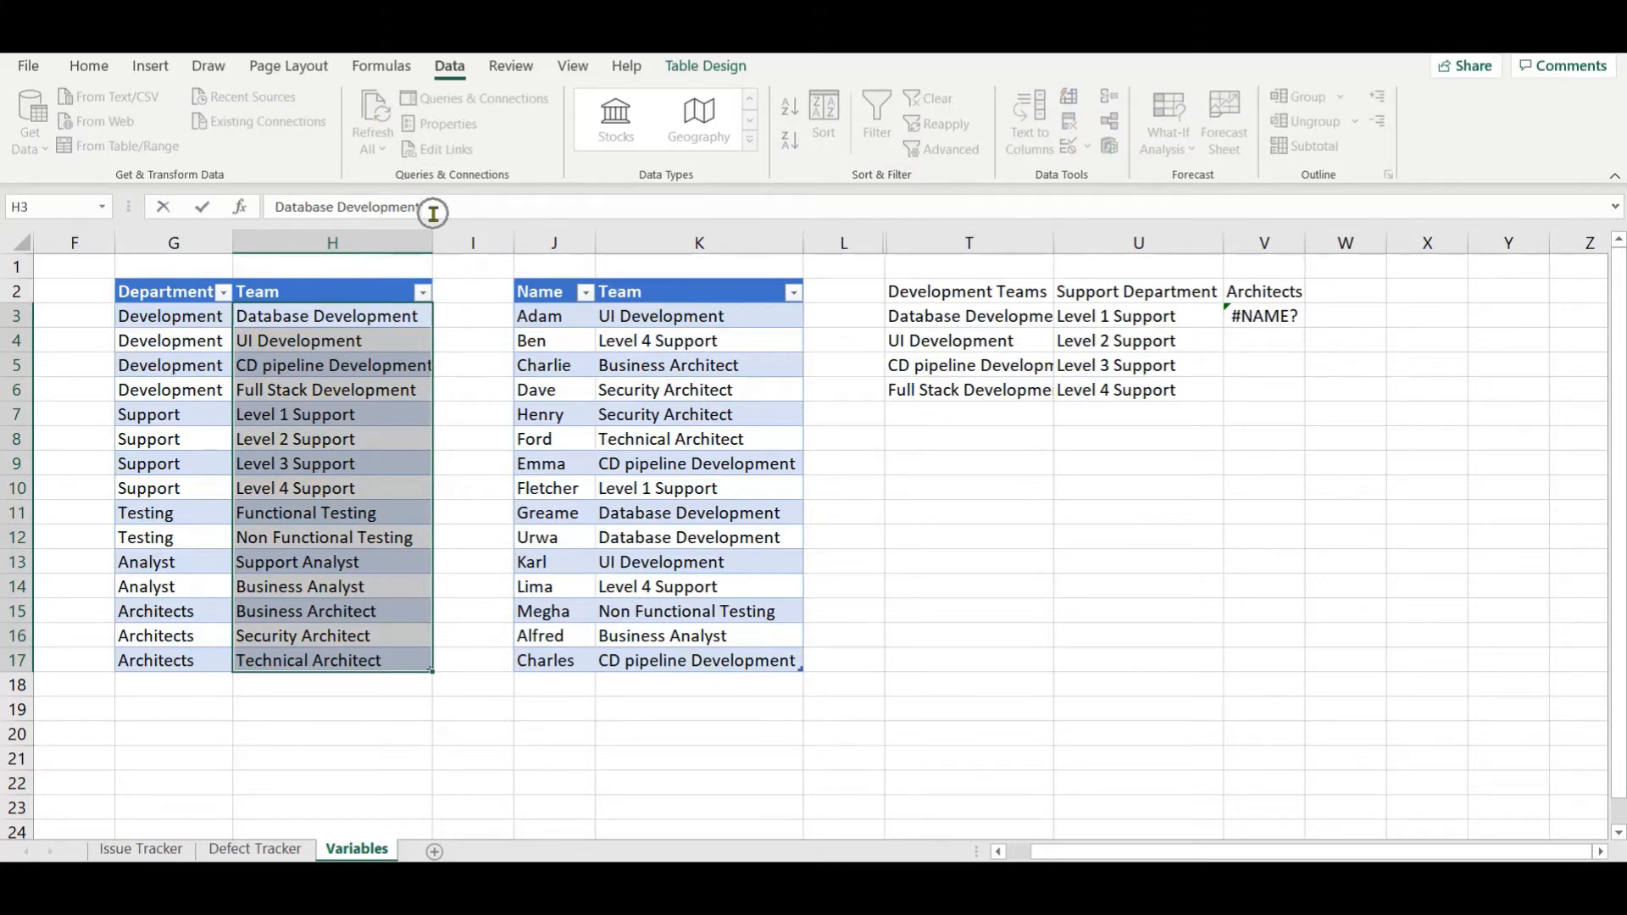
{"action": "left_click", "coordinate": [1243, 318]}
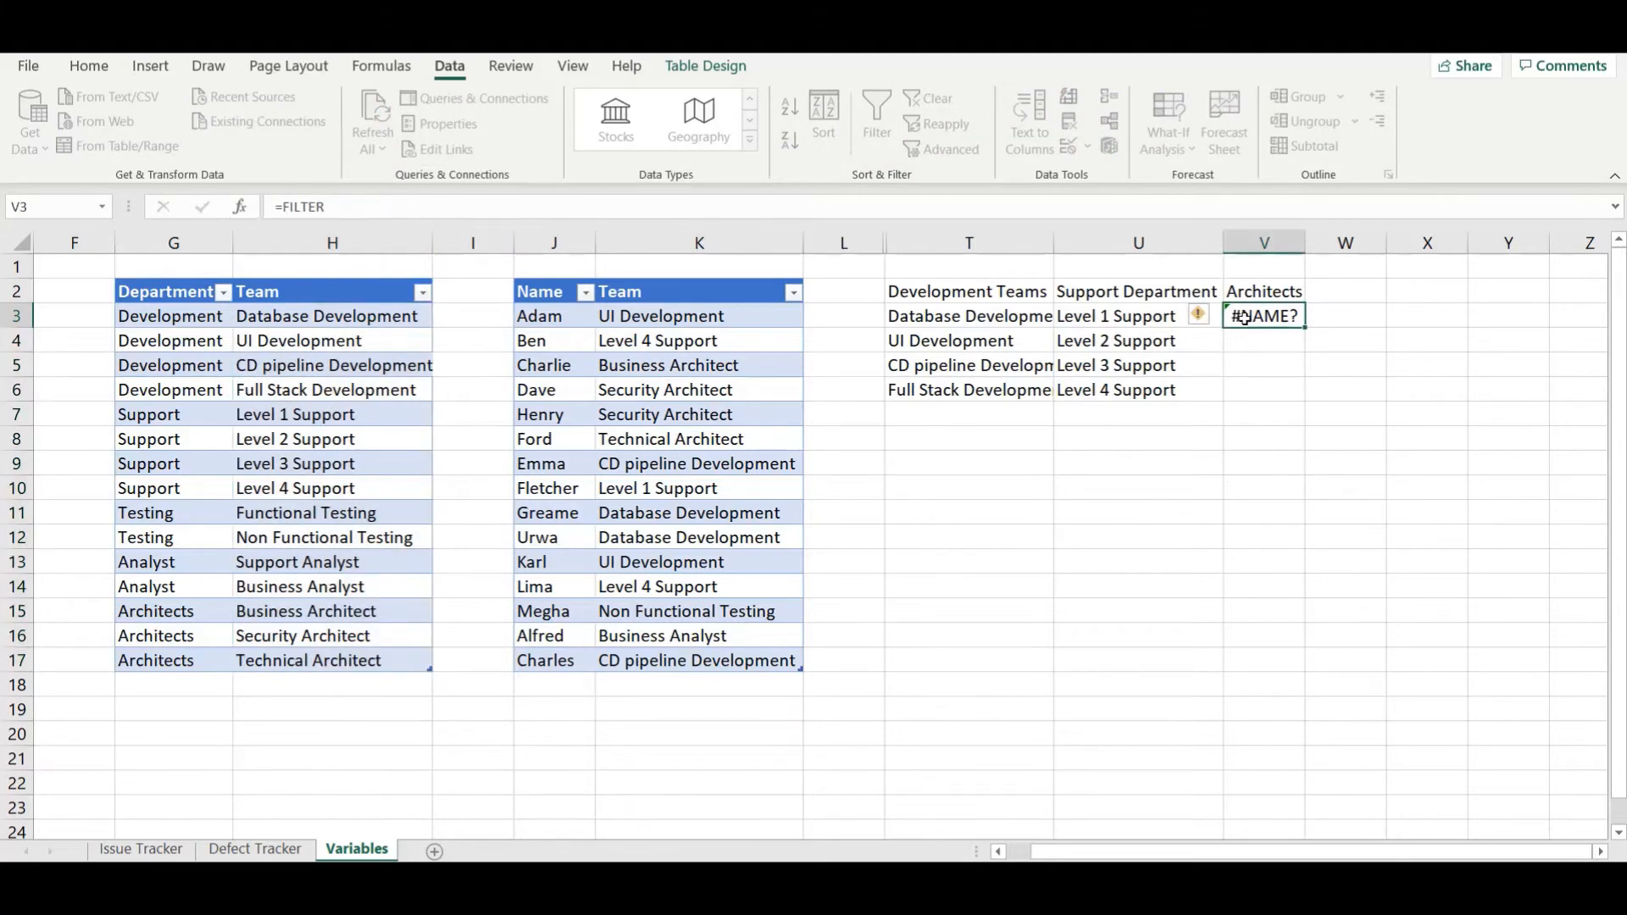
{"action": "left_click", "coordinate": [445, 196]}
{"action": "type", "text": "("}
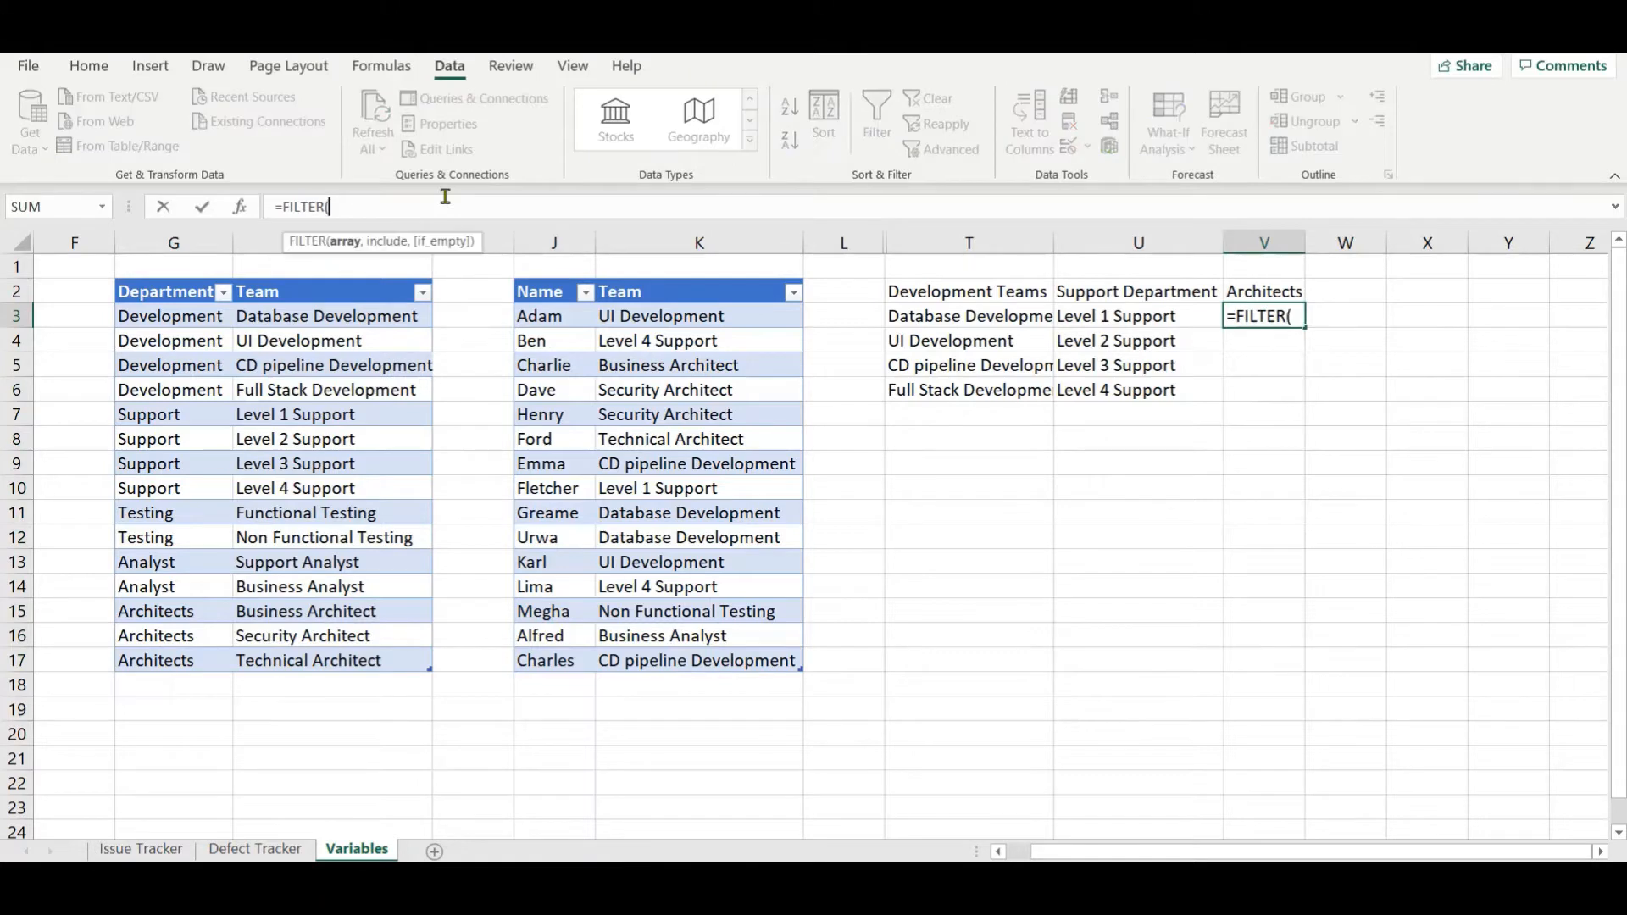
{"action": "left_click", "coordinate": [321, 278]}
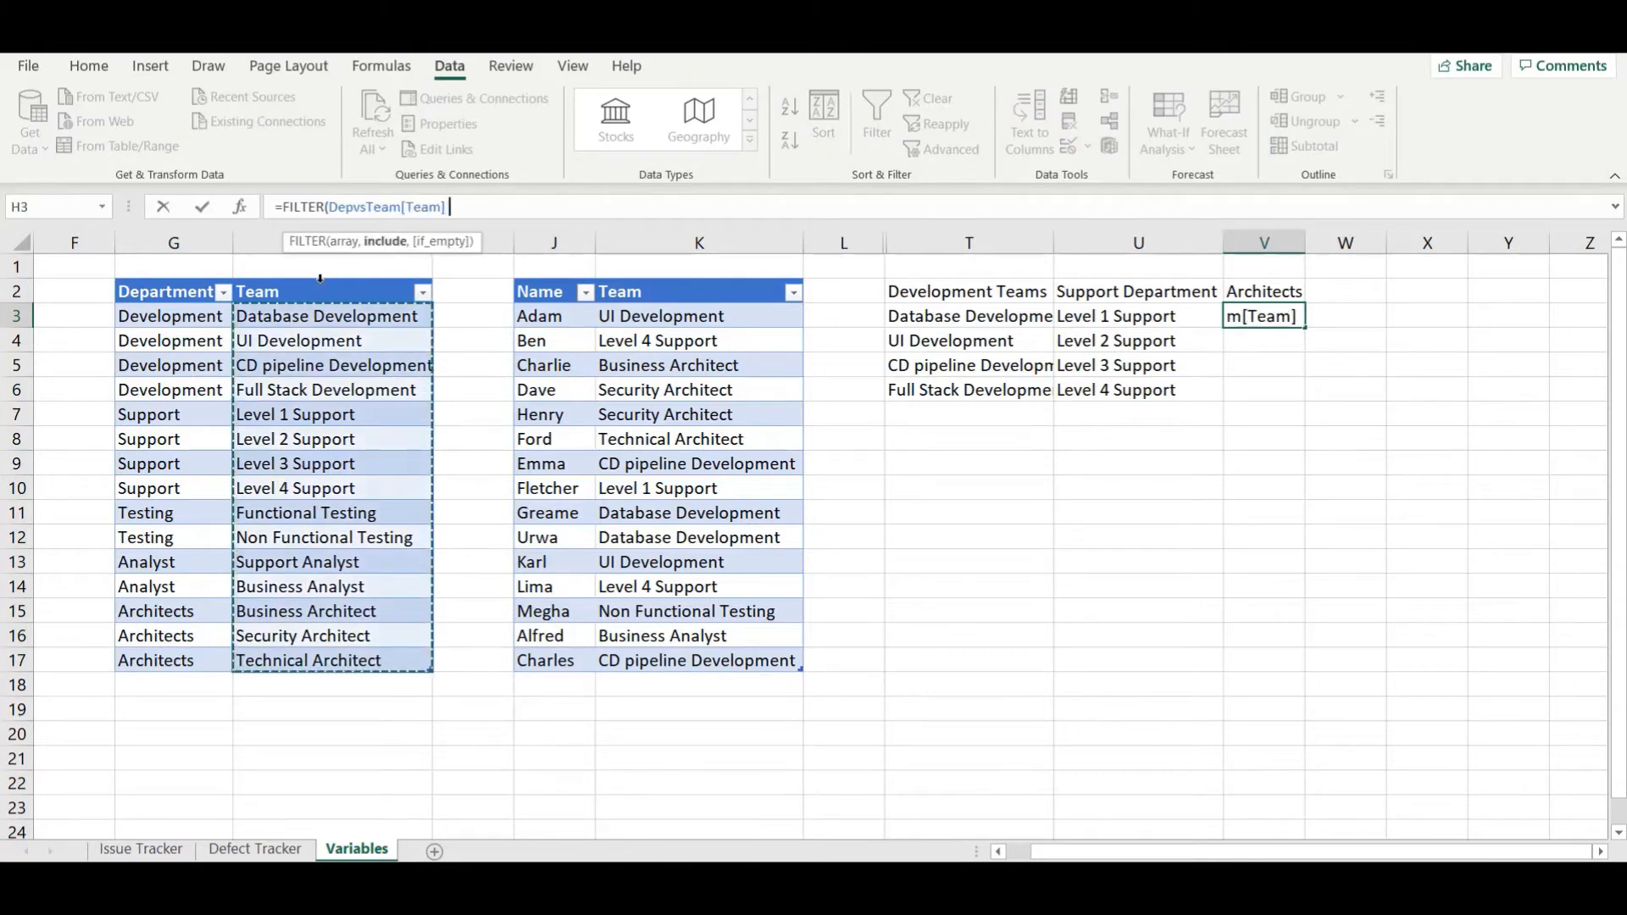
{"action": "type", "text": ","}
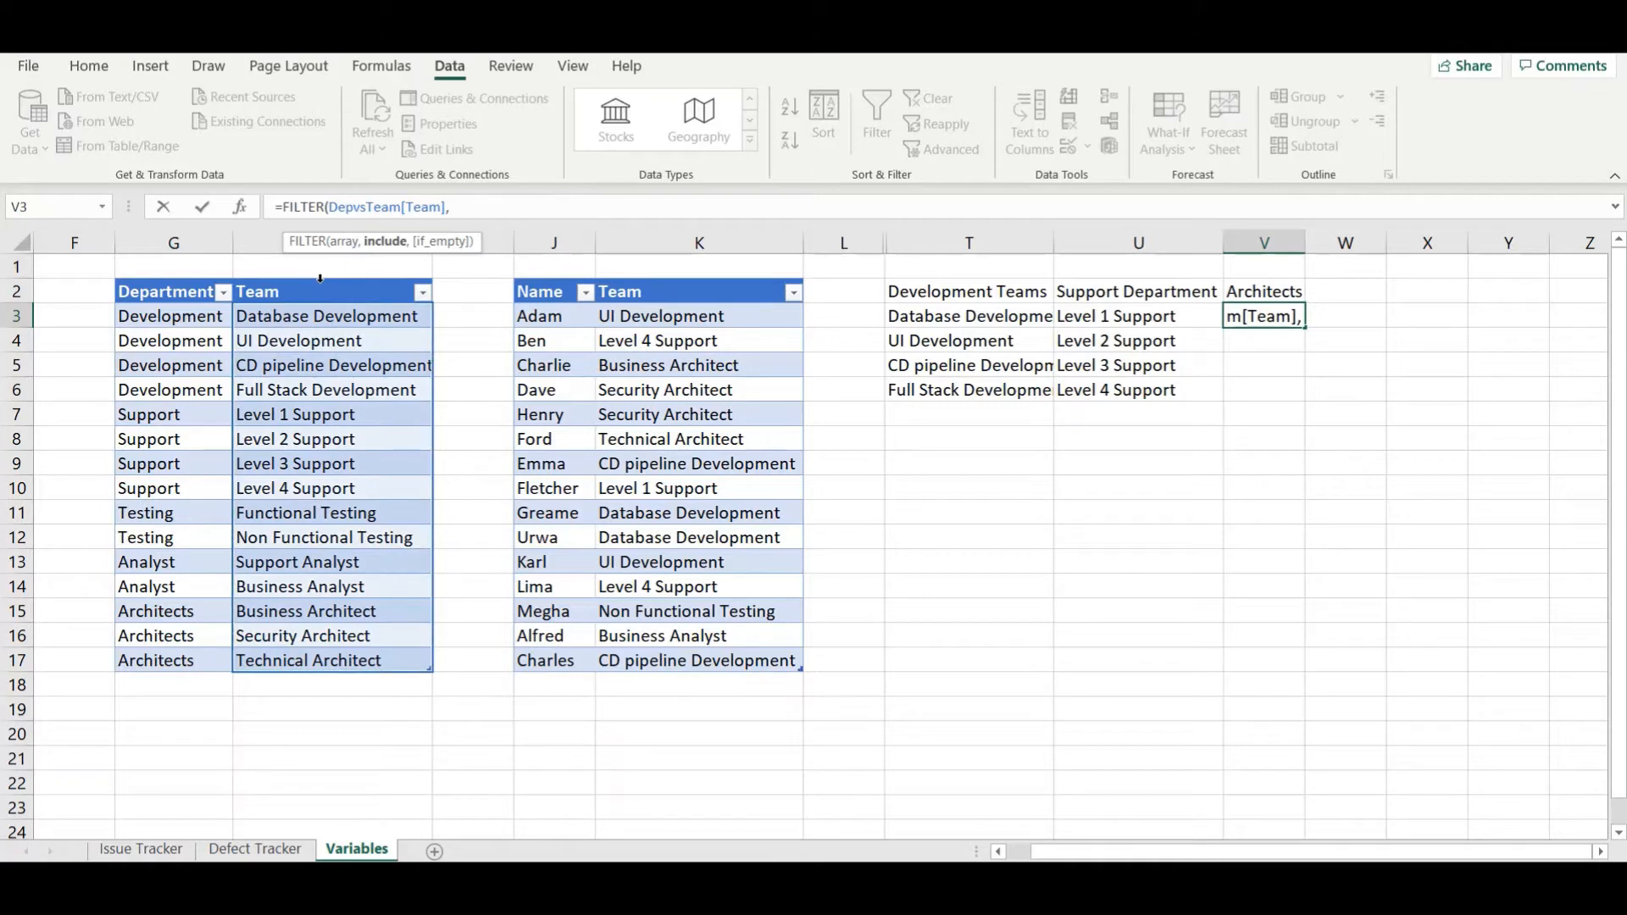
{"action": "left_click", "coordinate": [172, 284]}
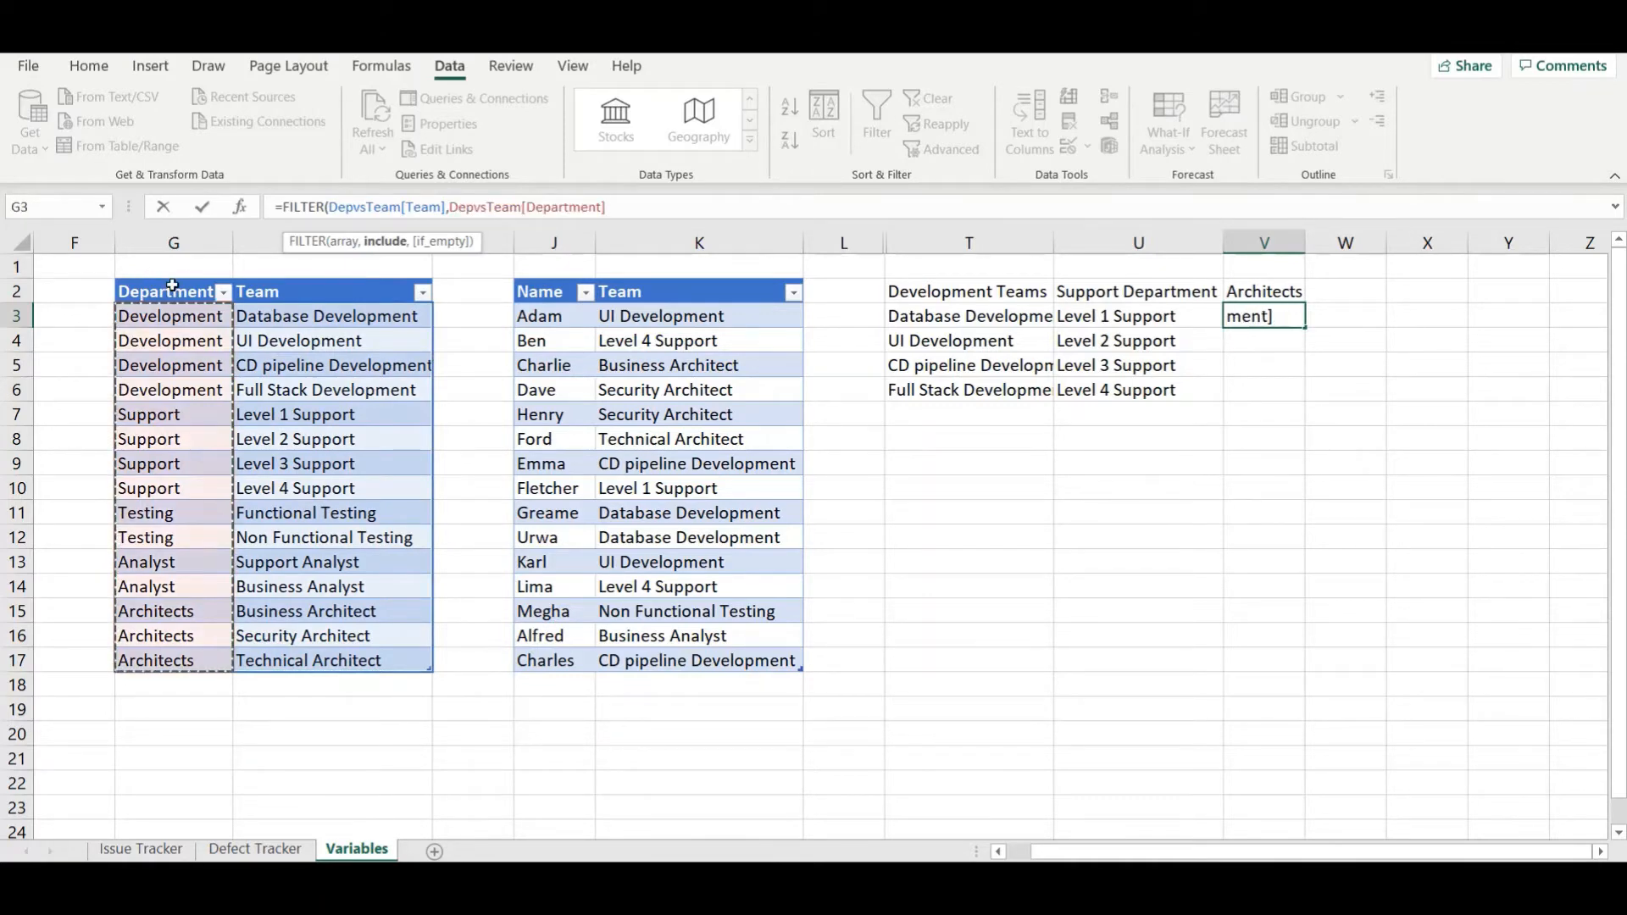
{"action": "type", "text": "=\""}
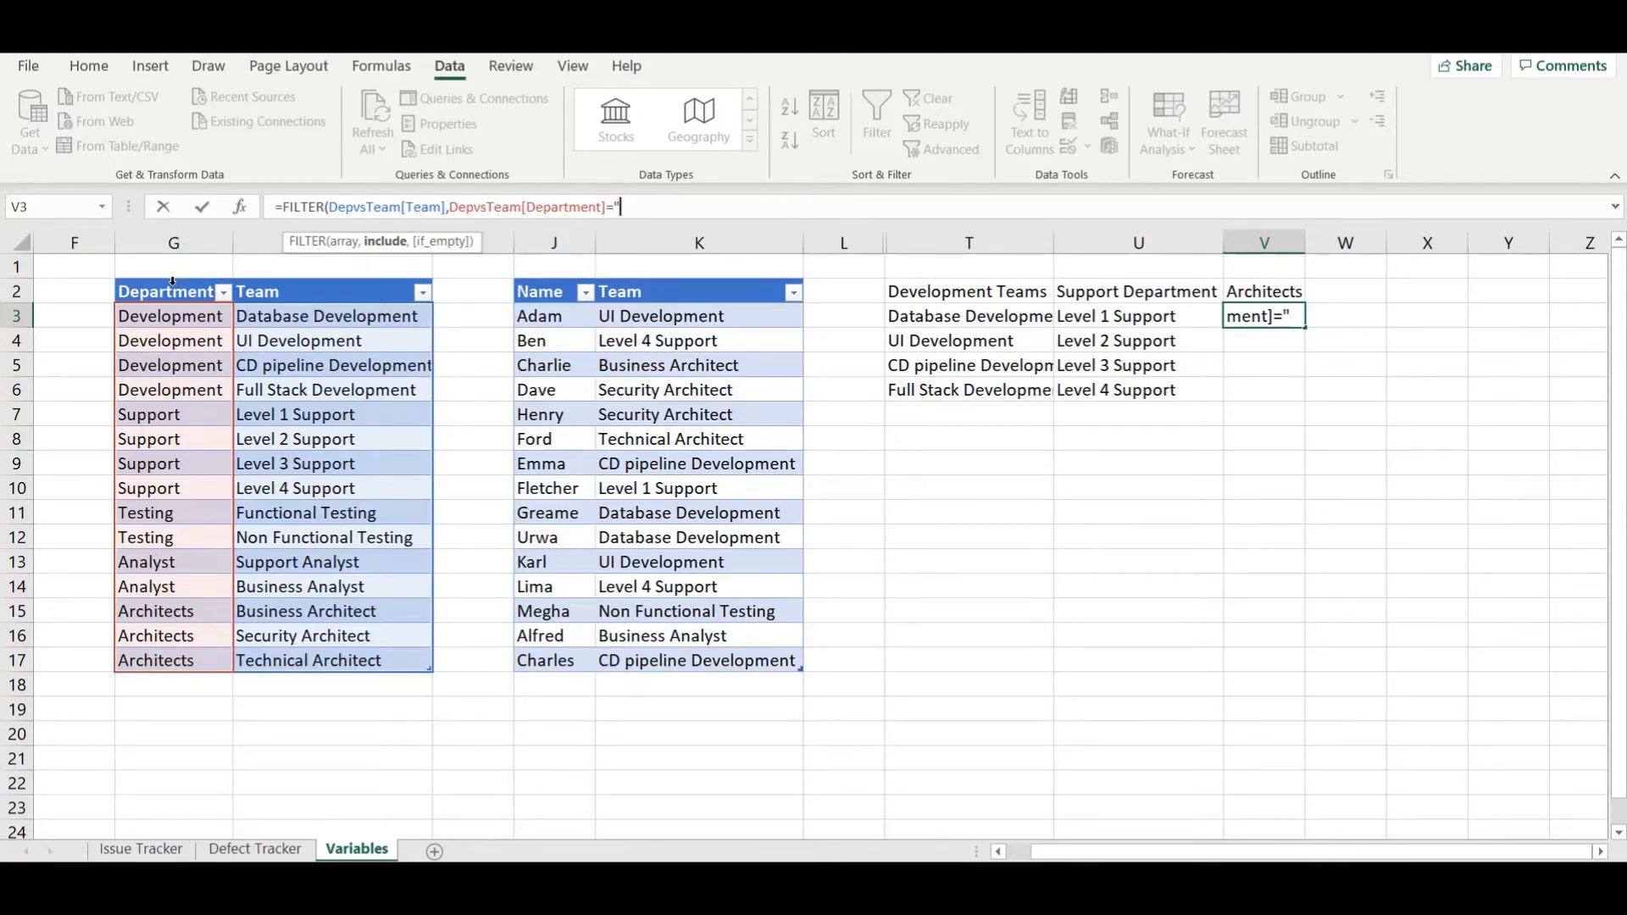
{"action": "type", "text": "Architects\""}
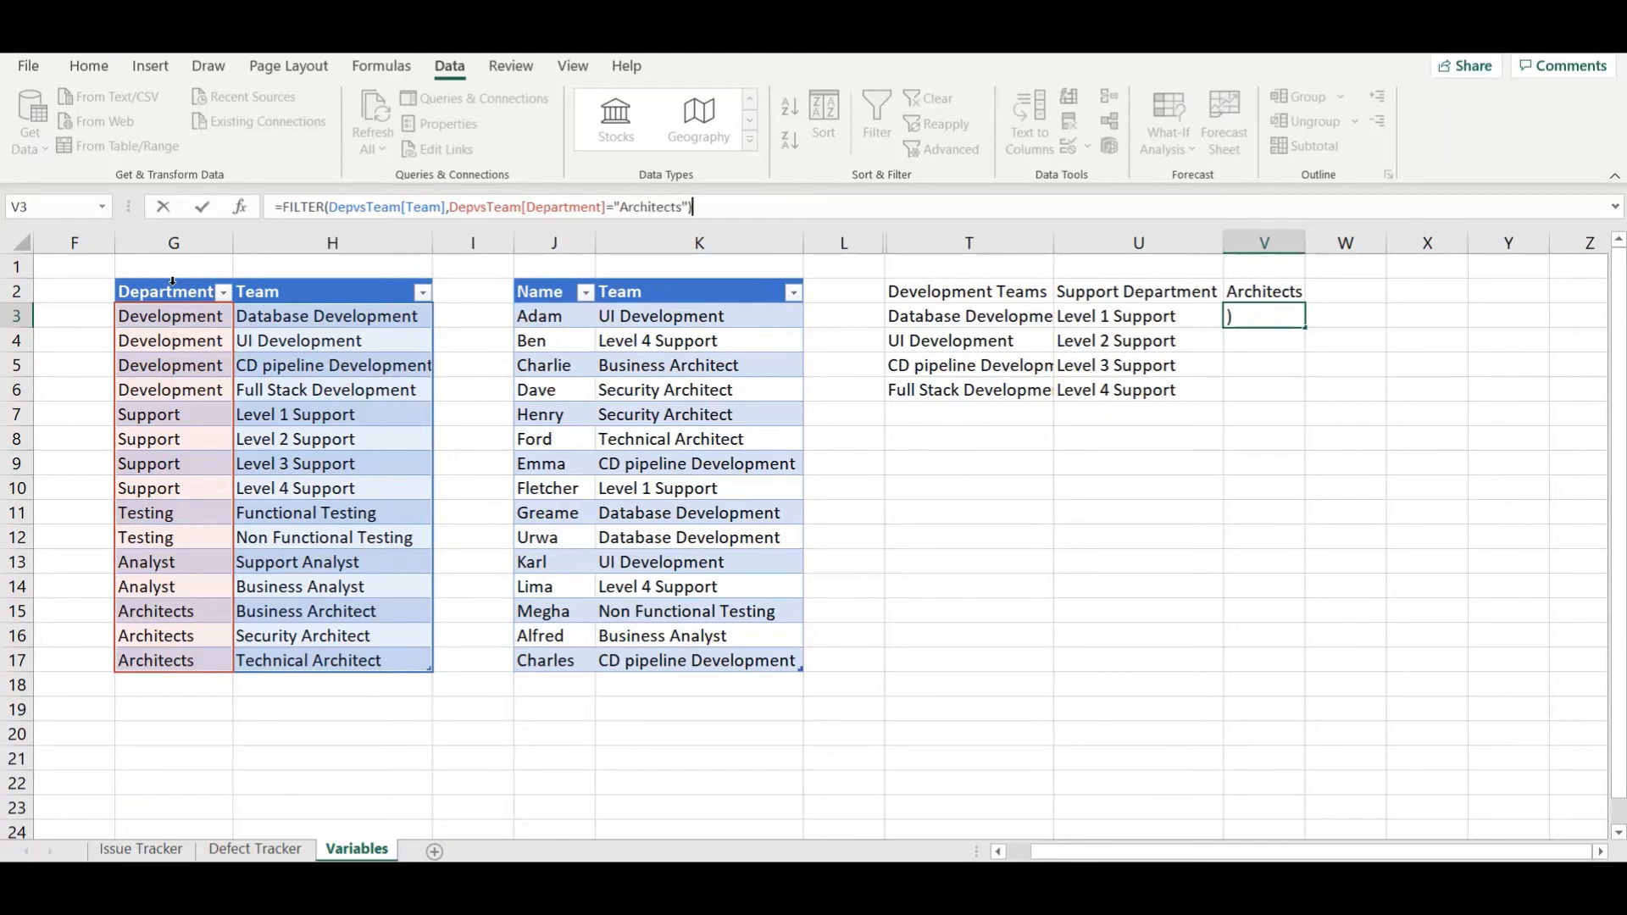
{"action": "type", "text": ","}
{"action": "key", "text": "Return"}
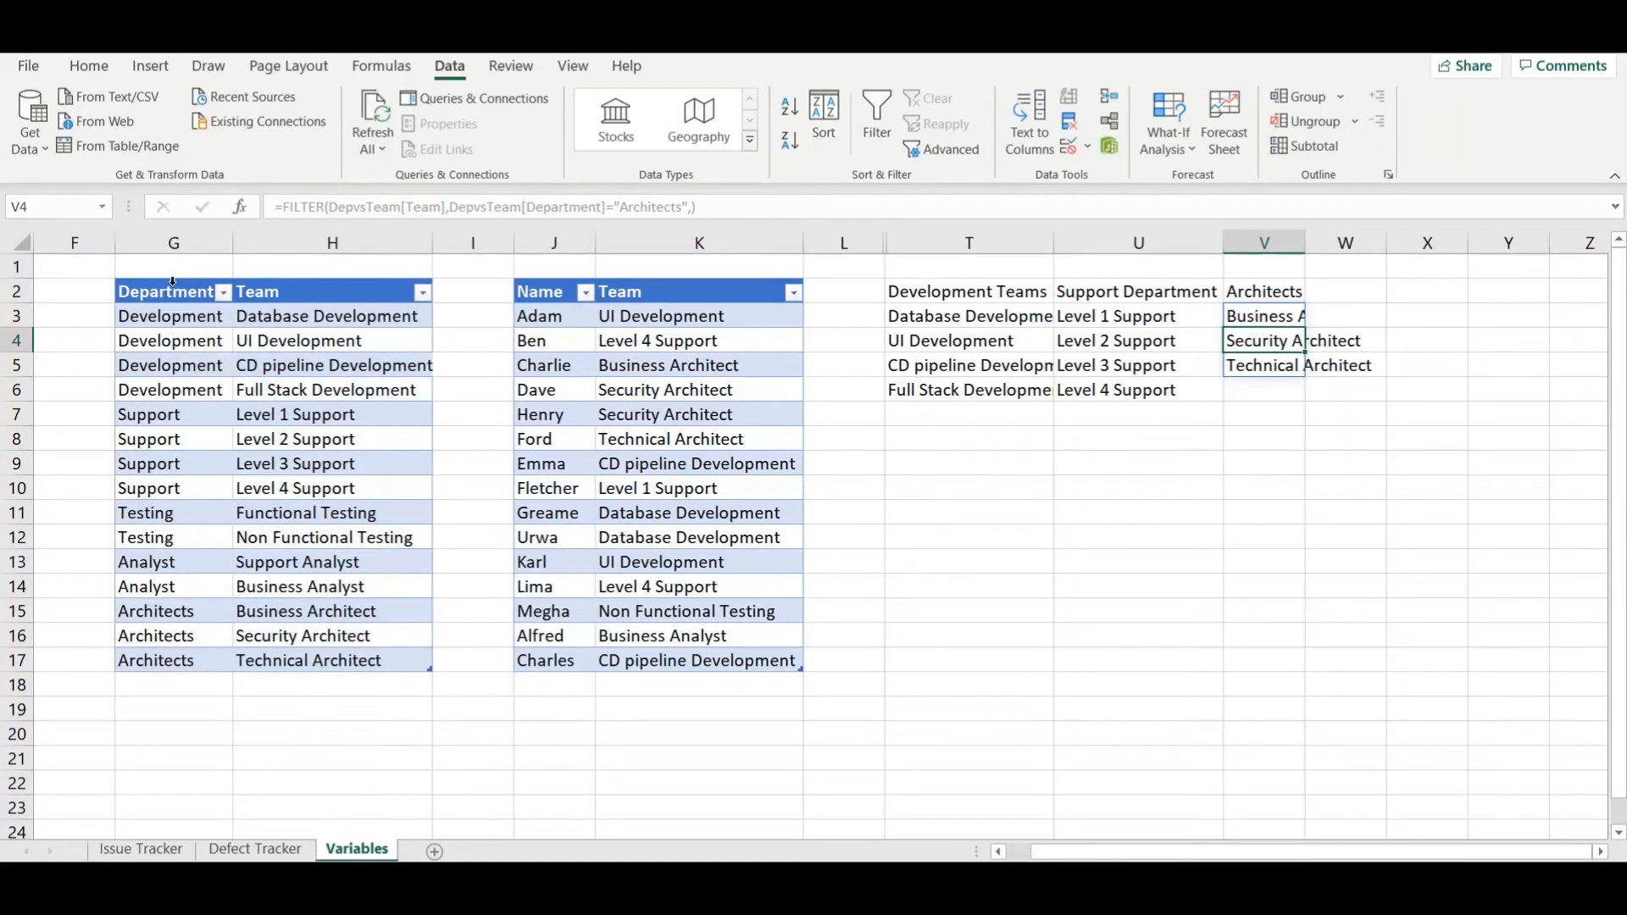
{"action": "double_click", "coordinate": [1310, 233]}
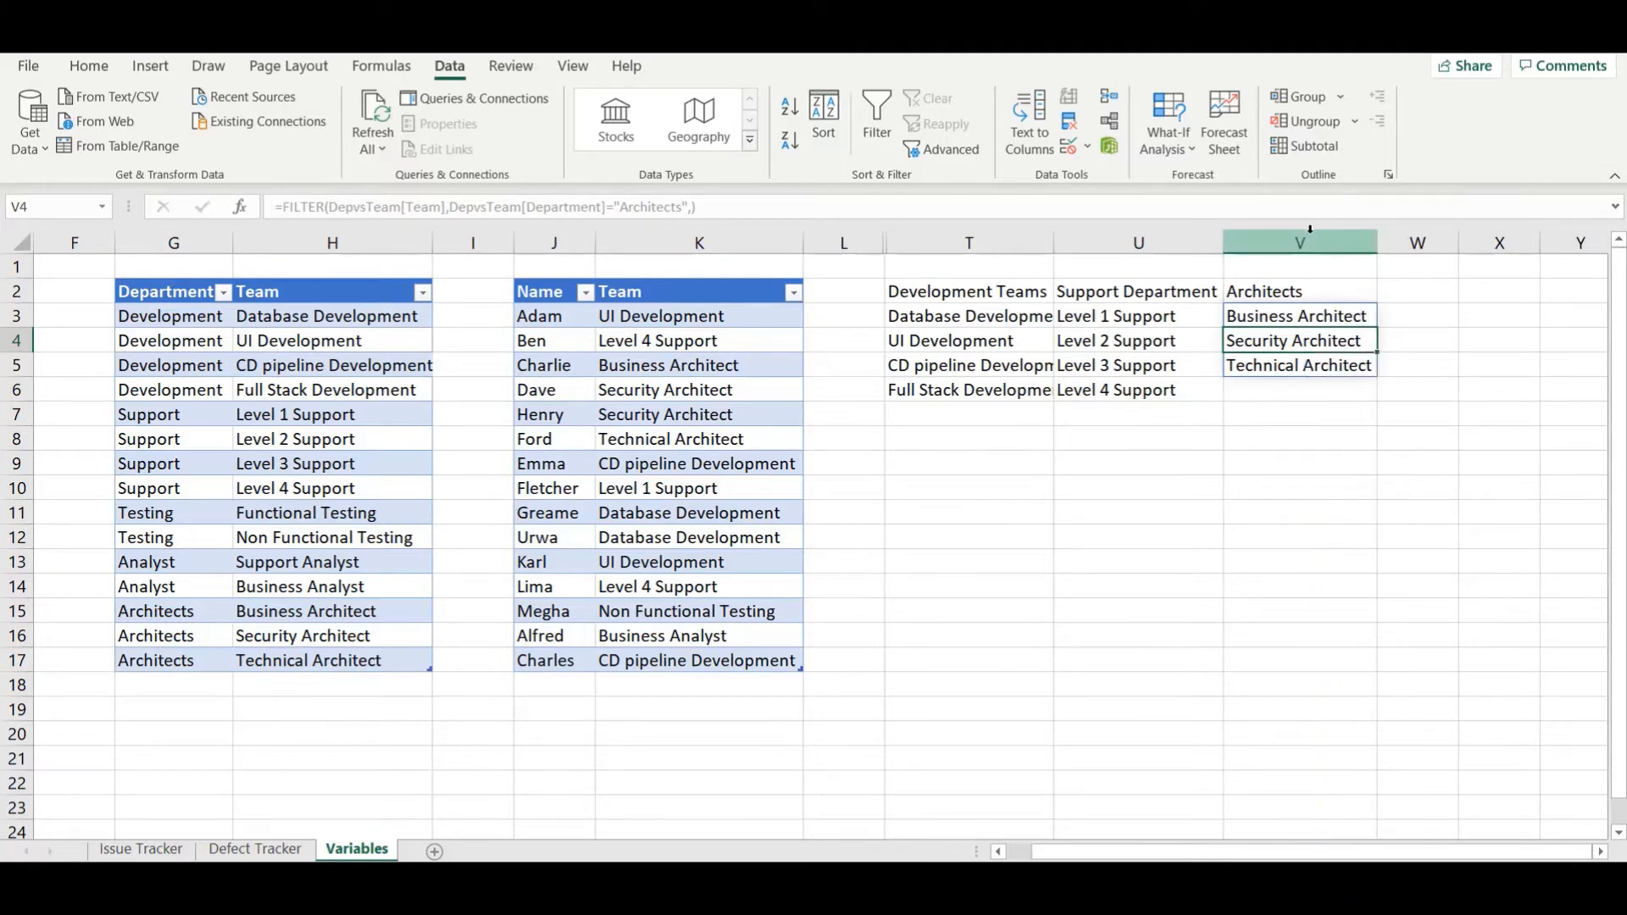
Step: Examine the FILTER formulas in cells T3, U3 and V3 and check the spilled cells of the Development Teams list
{"action": "left_click", "coordinate": [967, 320]}
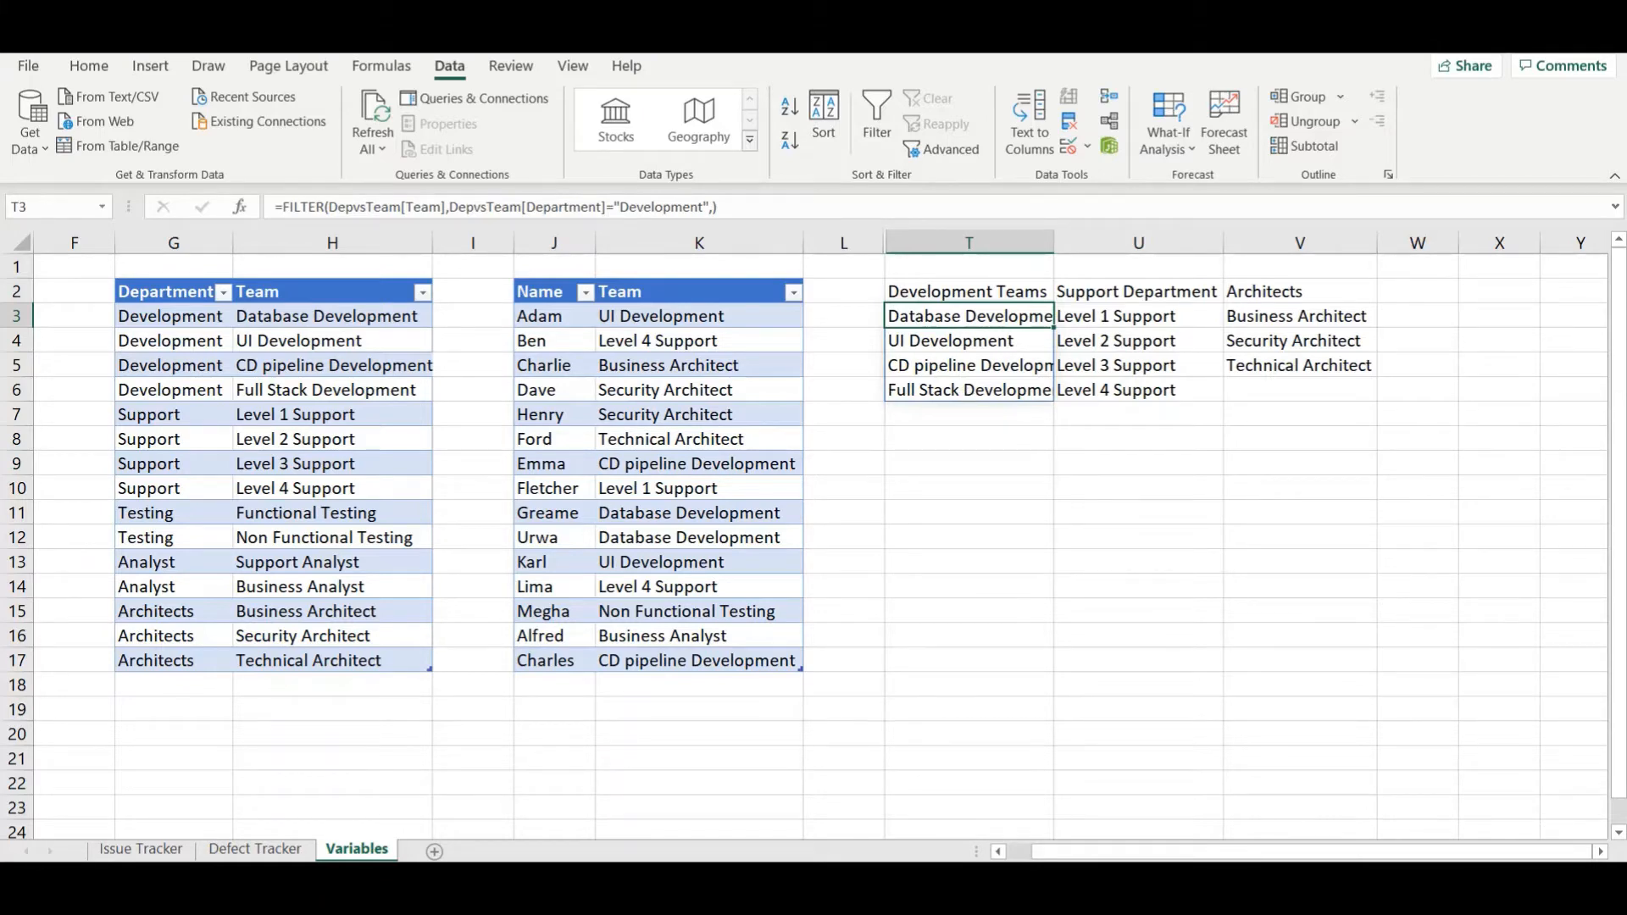
{"action": "left_click", "coordinate": [1556, 876]}
{"action": "left_click", "coordinate": [1555, 877]}
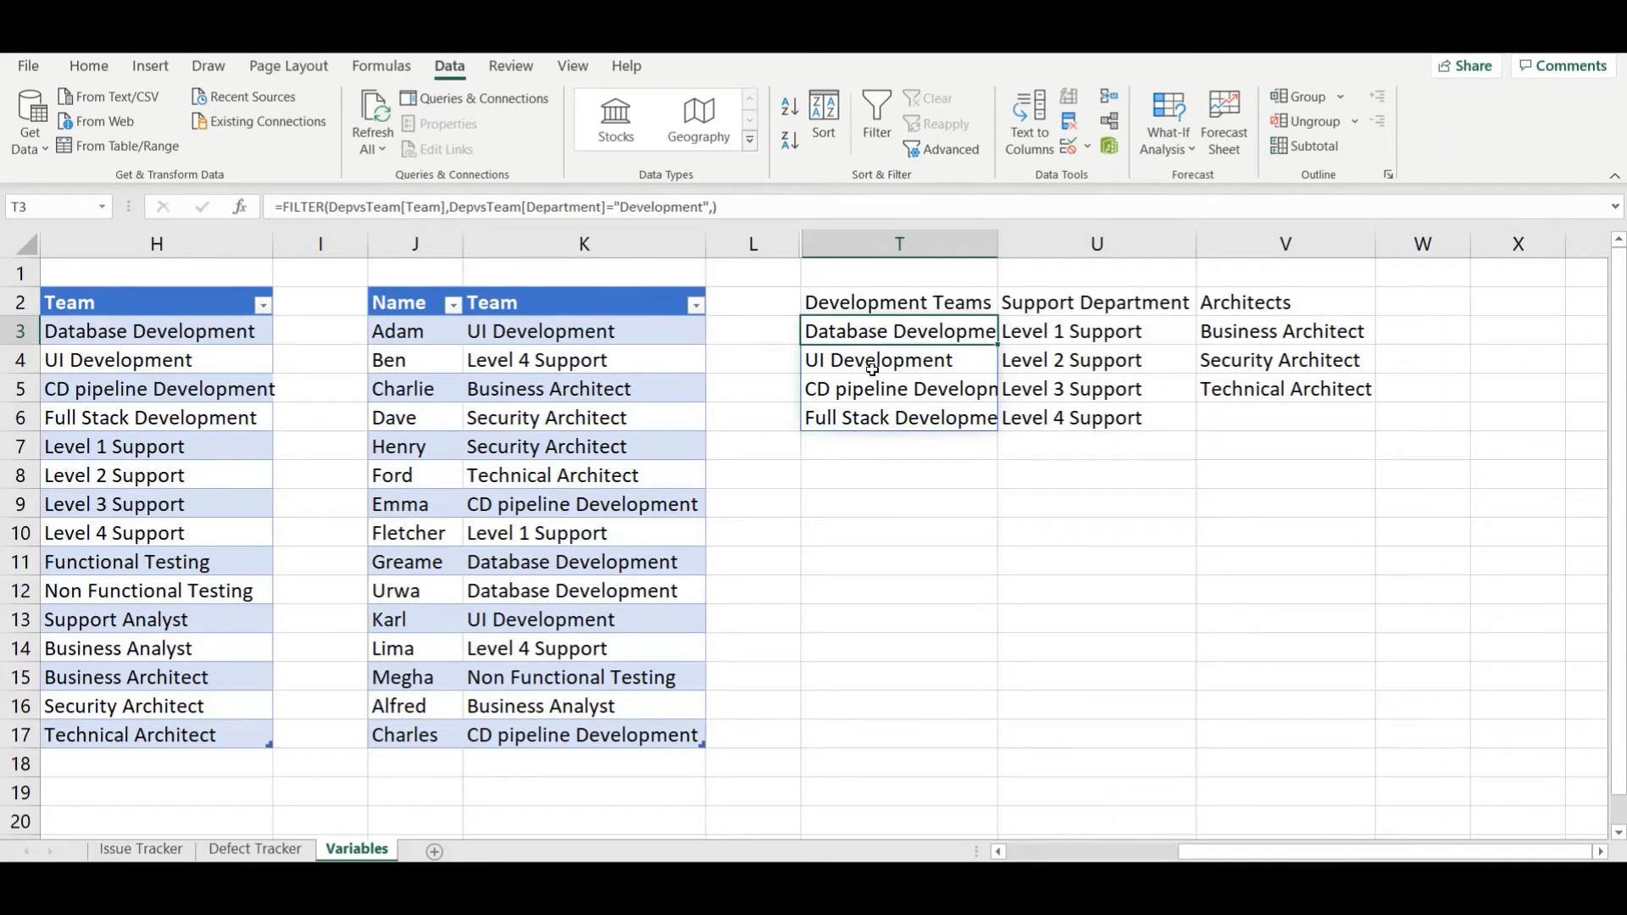
{"action": "left_click", "coordinate": [1061, 338]}
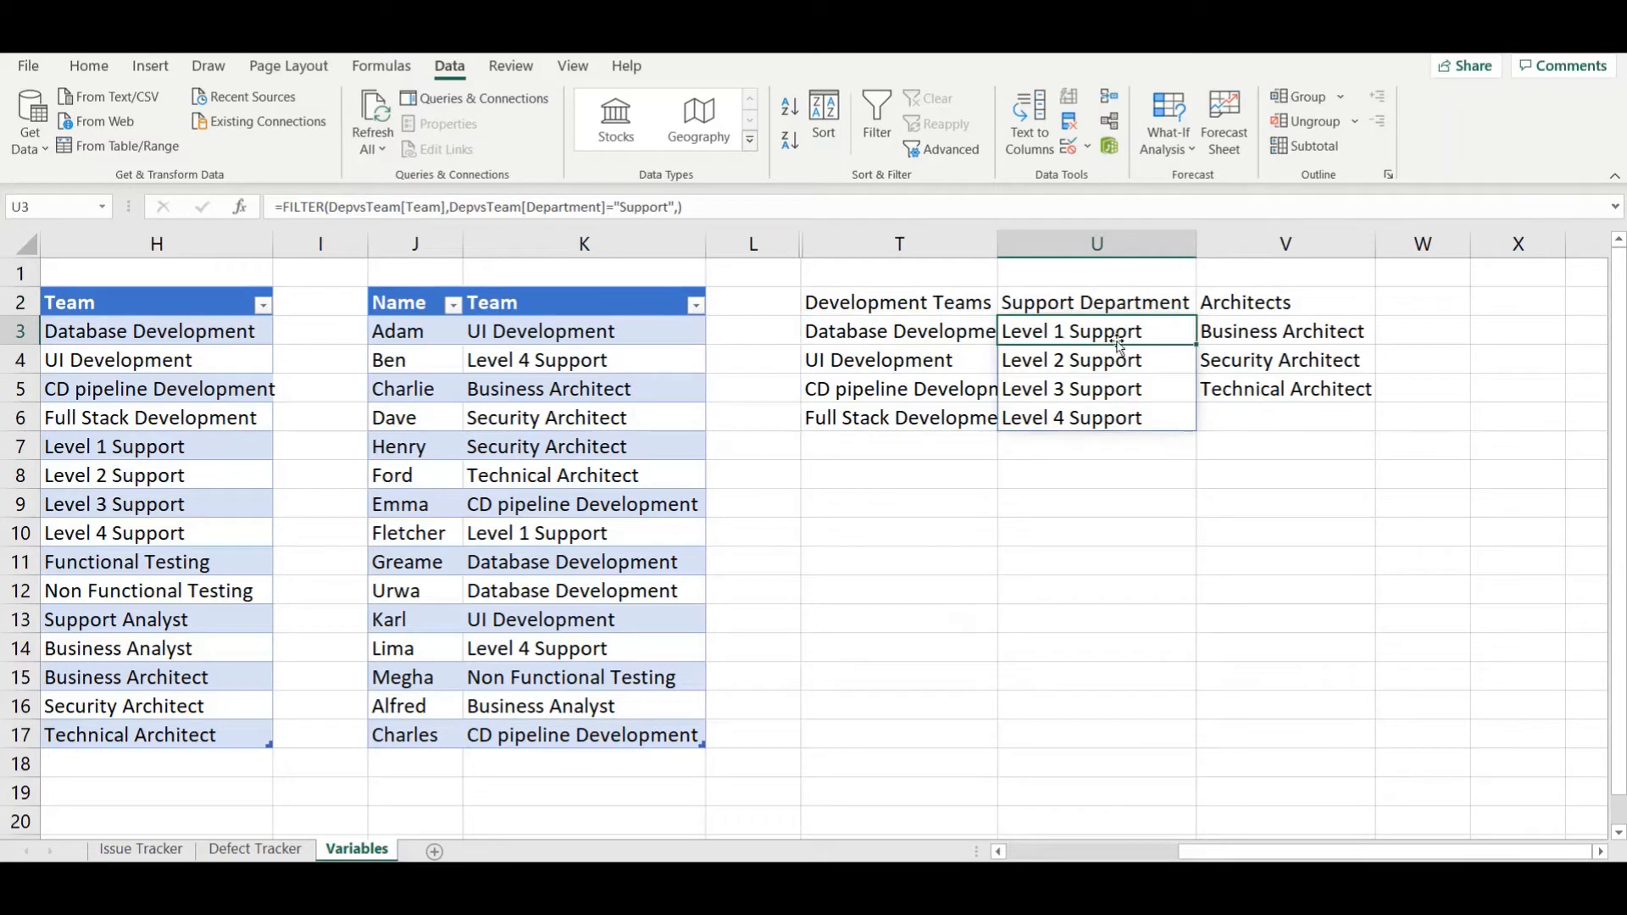
{"action": "left_click", "coordinate": [1244, 336]}
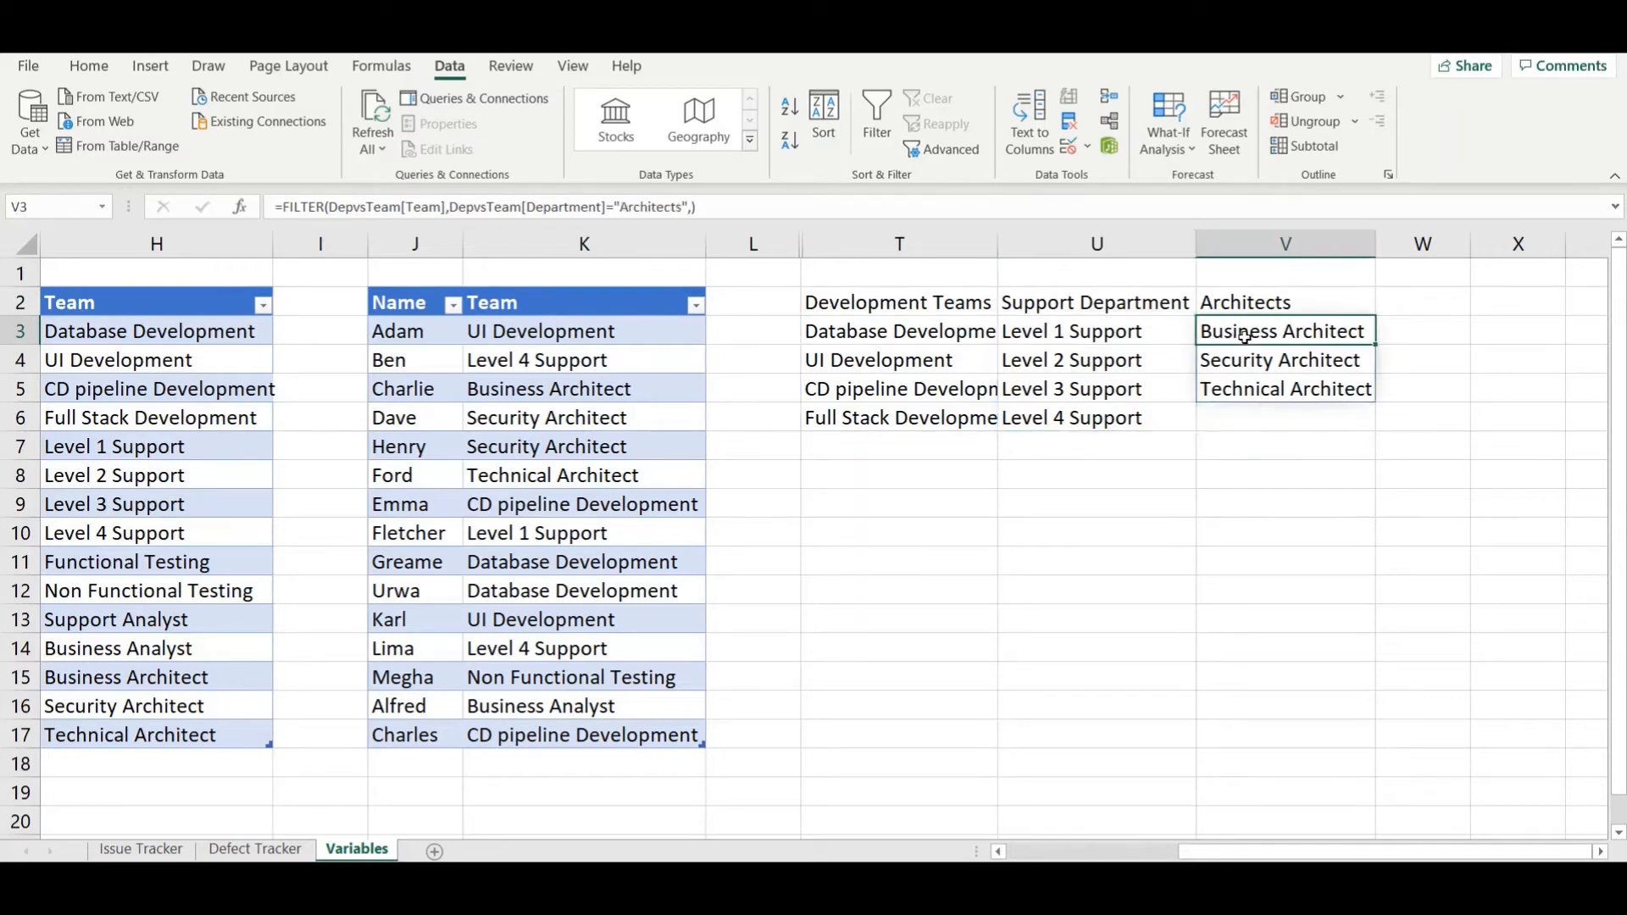
{"action": "left_click", "coordinate": [851, 331]}
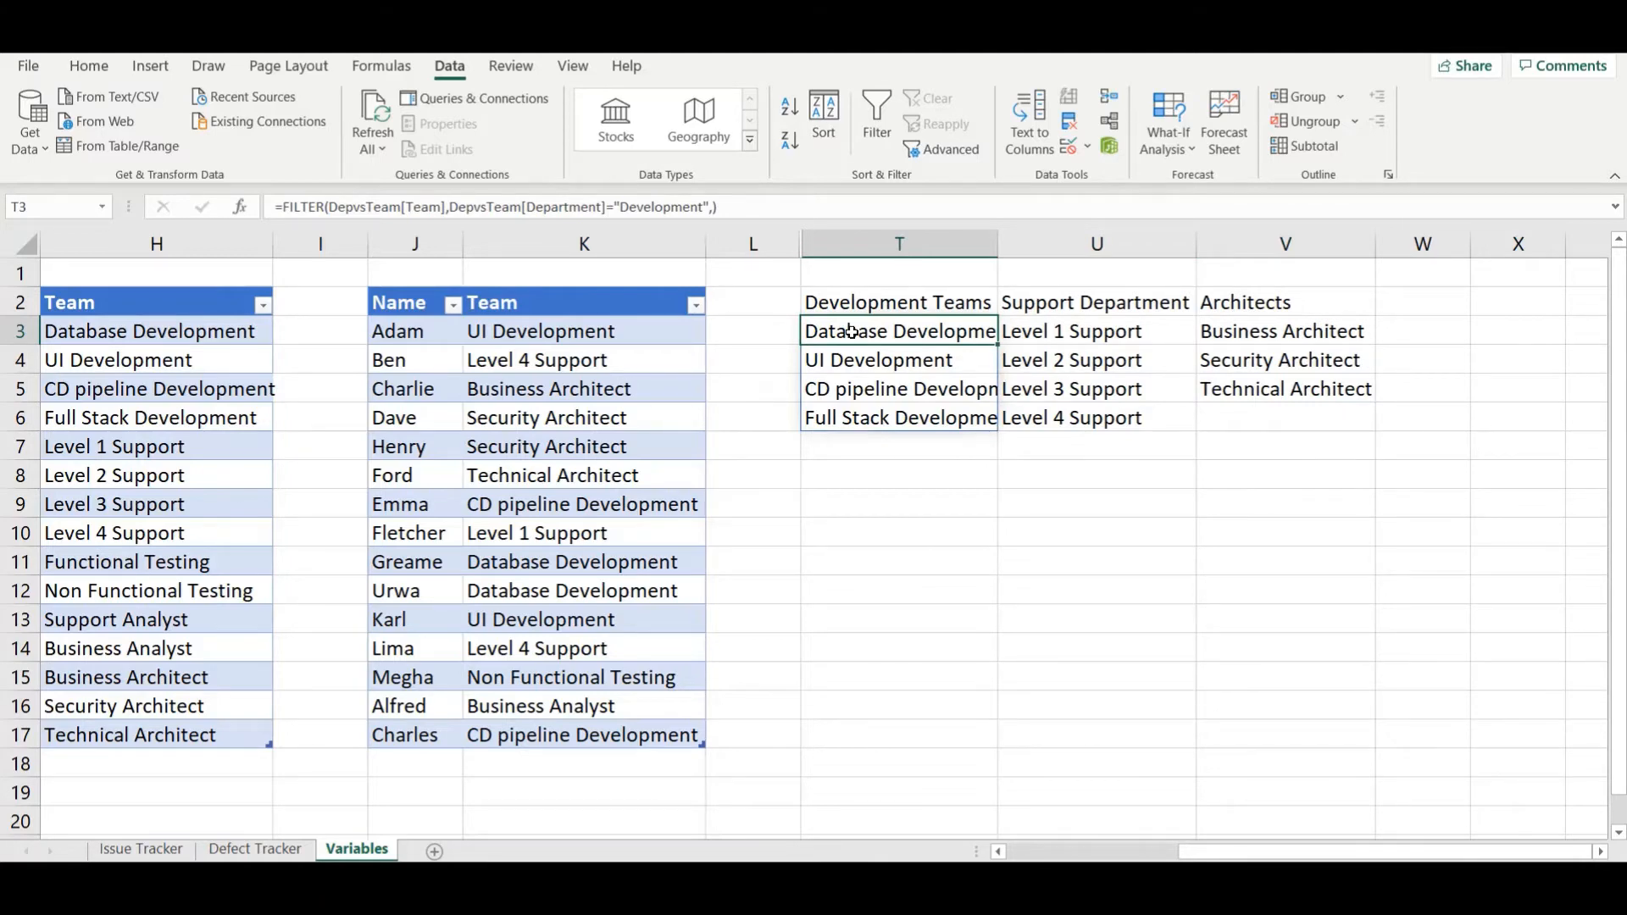
{"action": "key", "text": "Down"}
{"action": "key", "text": "Down"}
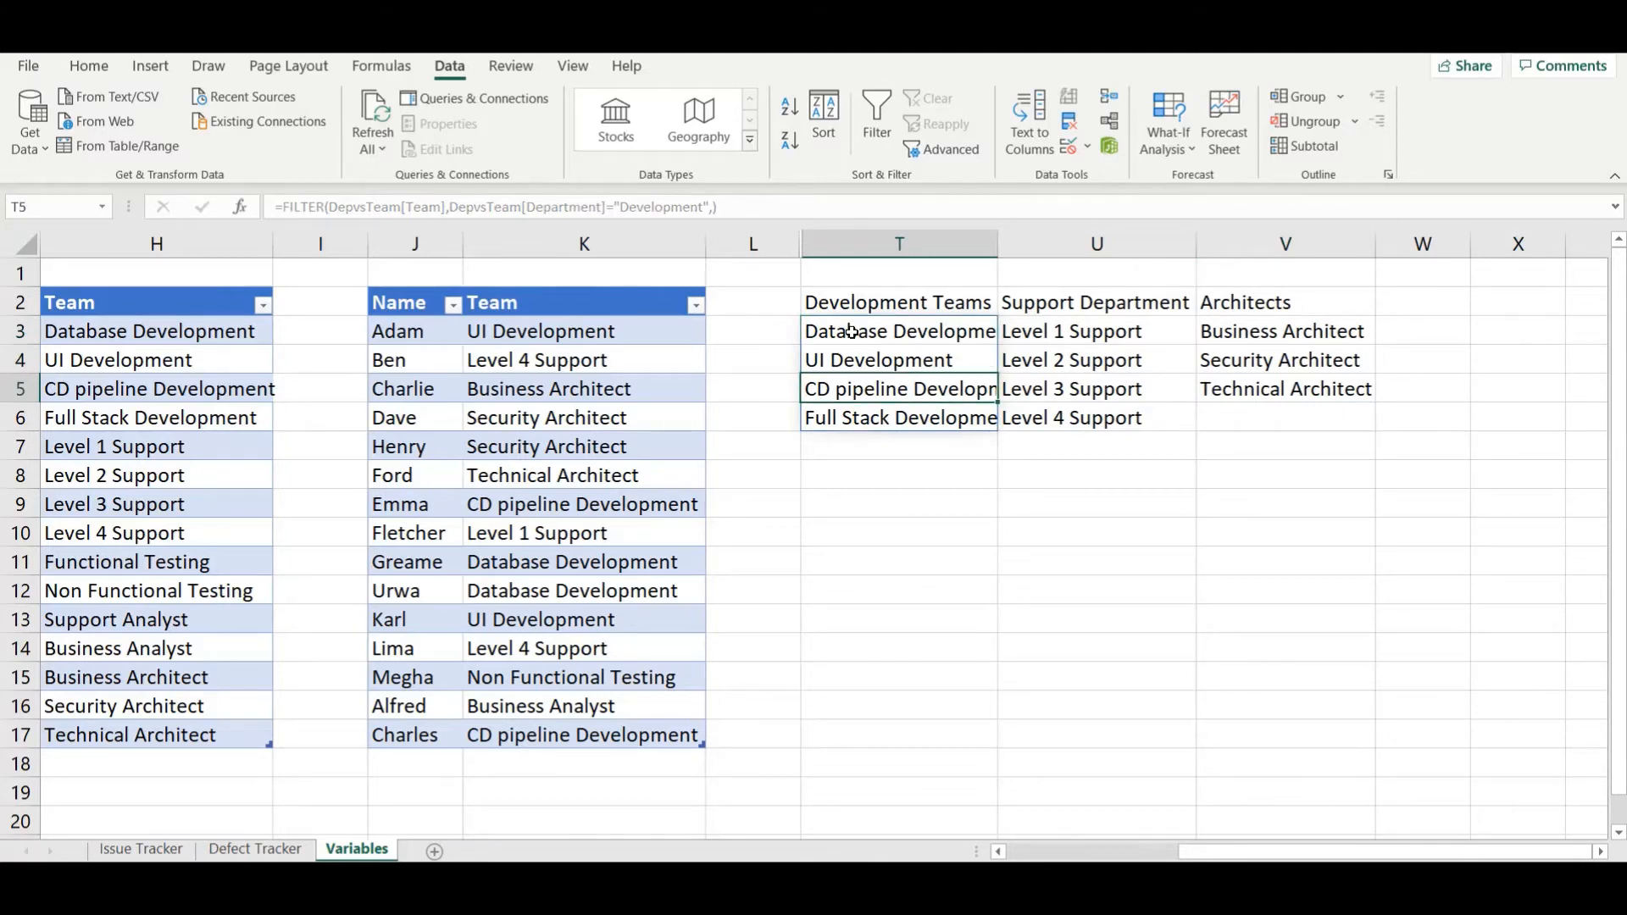
{"action": "key", "text": "Down"}
{"action": "key", "text": "Up"}
{"action": "key", "text": "Up"}
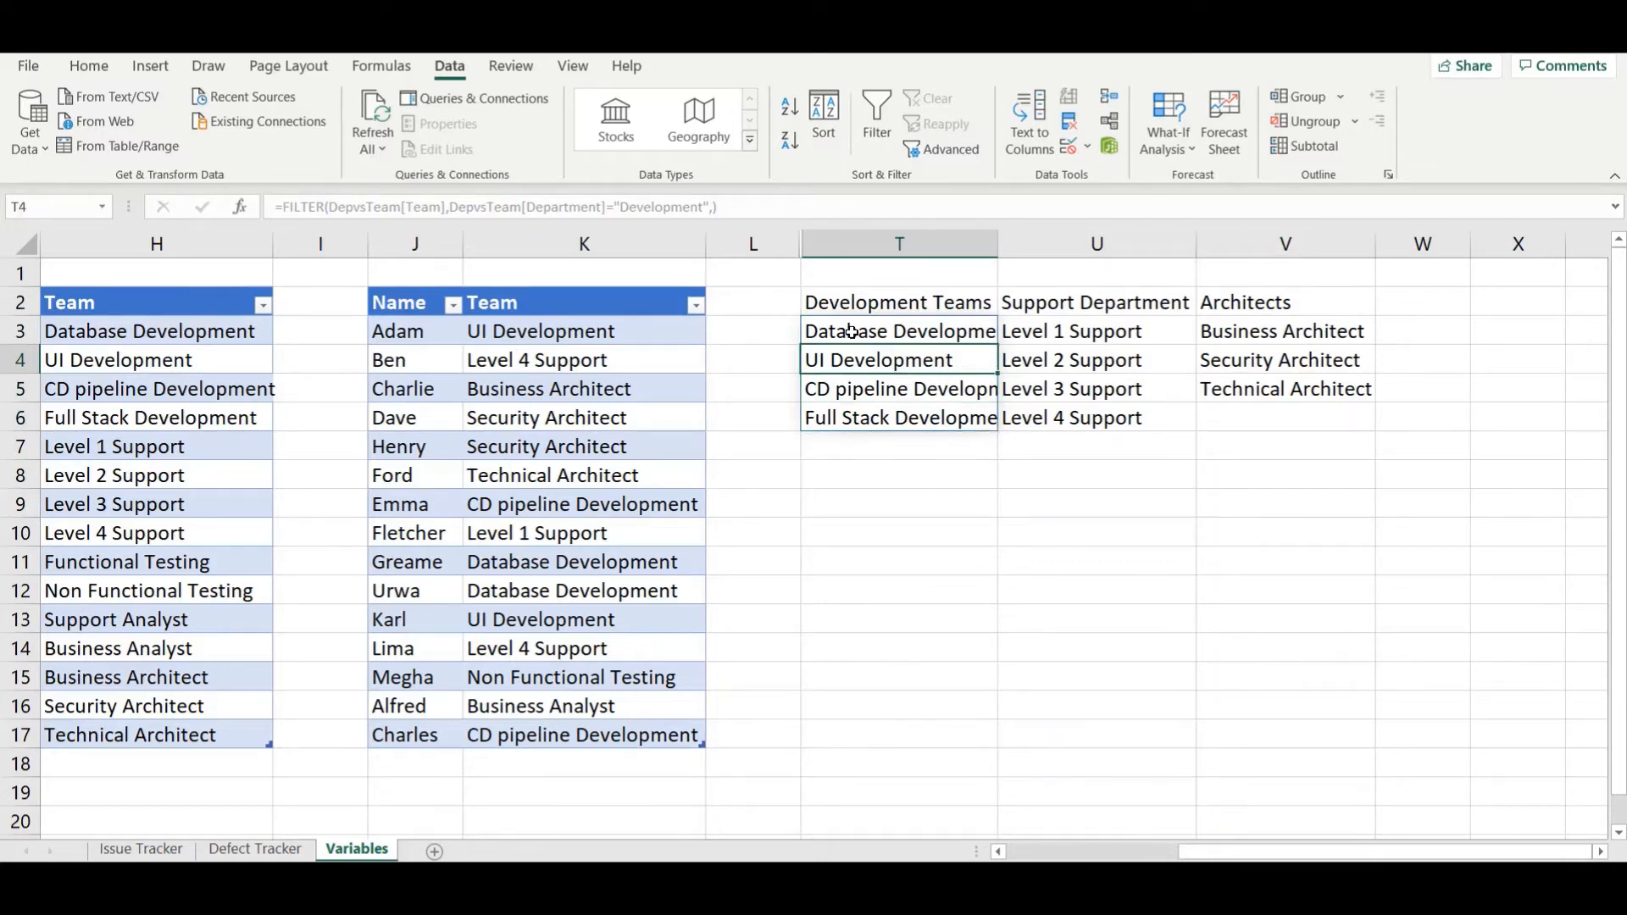
{"action": "key", "text": "Down"}
{"action": "key", "text": "Down"}
{"action": "key", "text": "Up"}
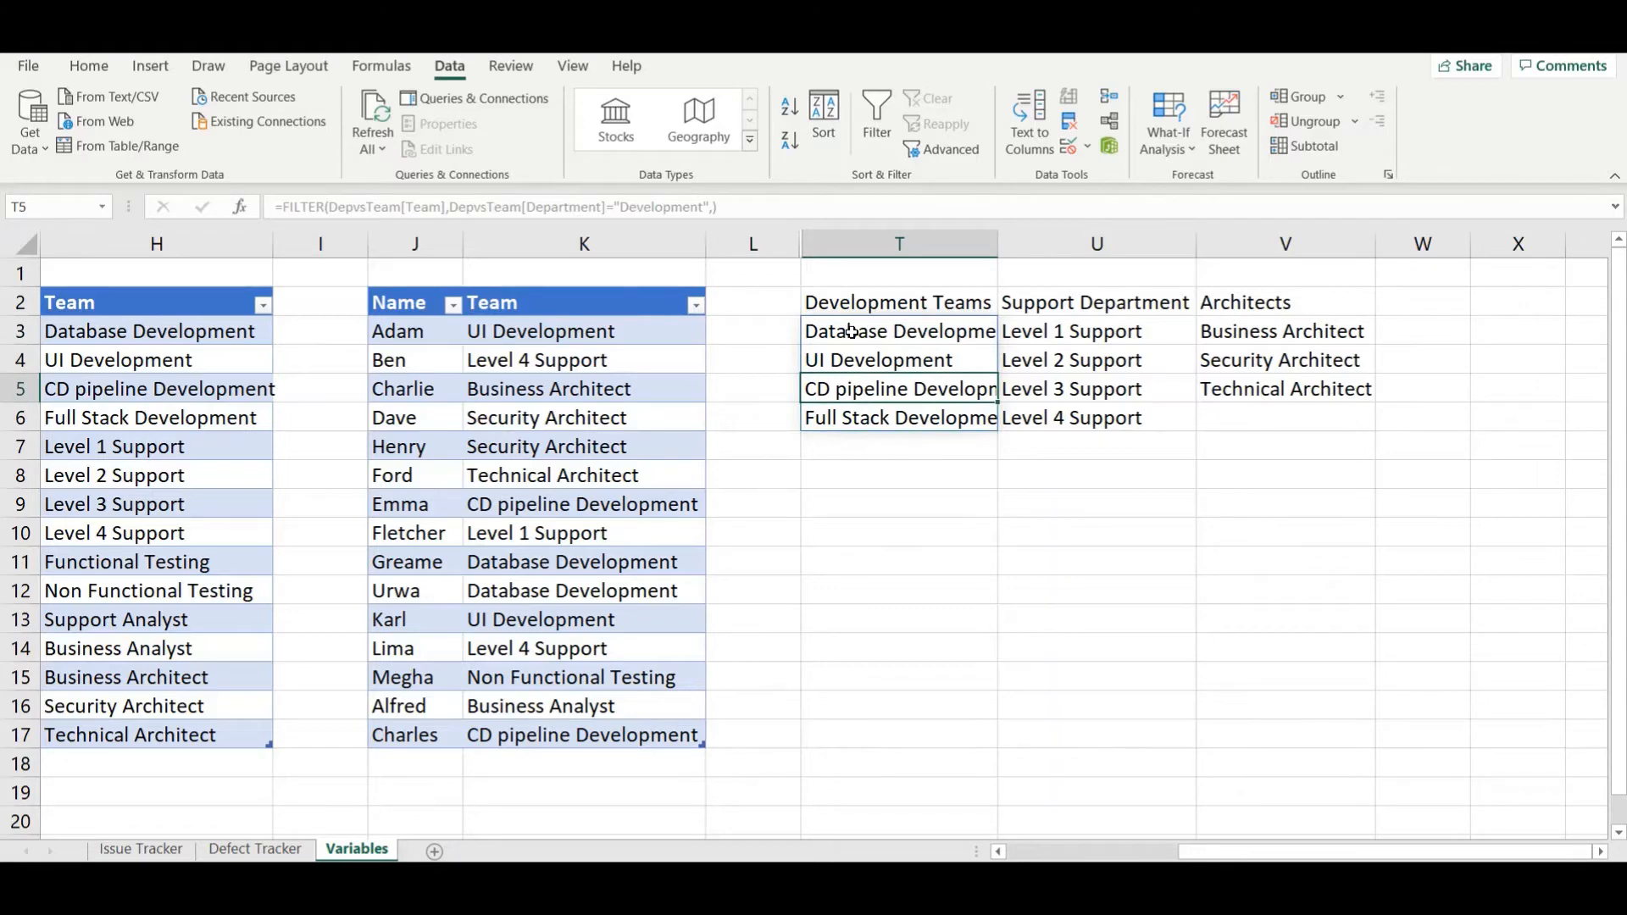
Step: Try to define a workbook-scope name Development that refers to =Variables!$T$3#, the spilled Development Teams list
{"action": "key", "text": "Up"}
{"action": "key", "text": "Up"}
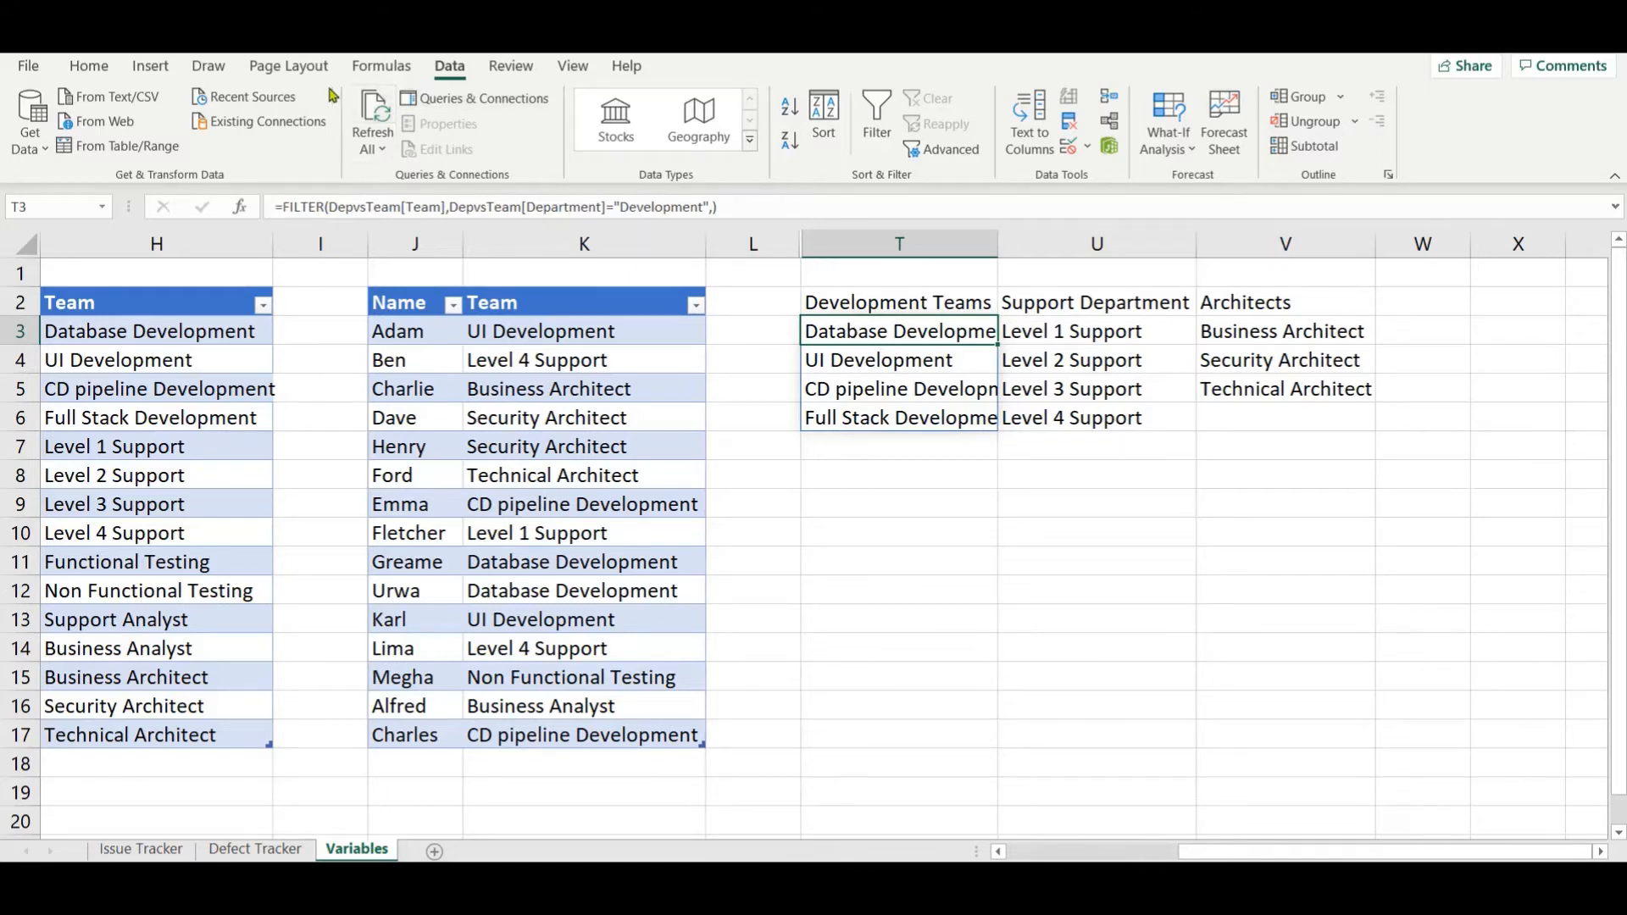
{"action": "left_click", "coordinate": [382, 65]}
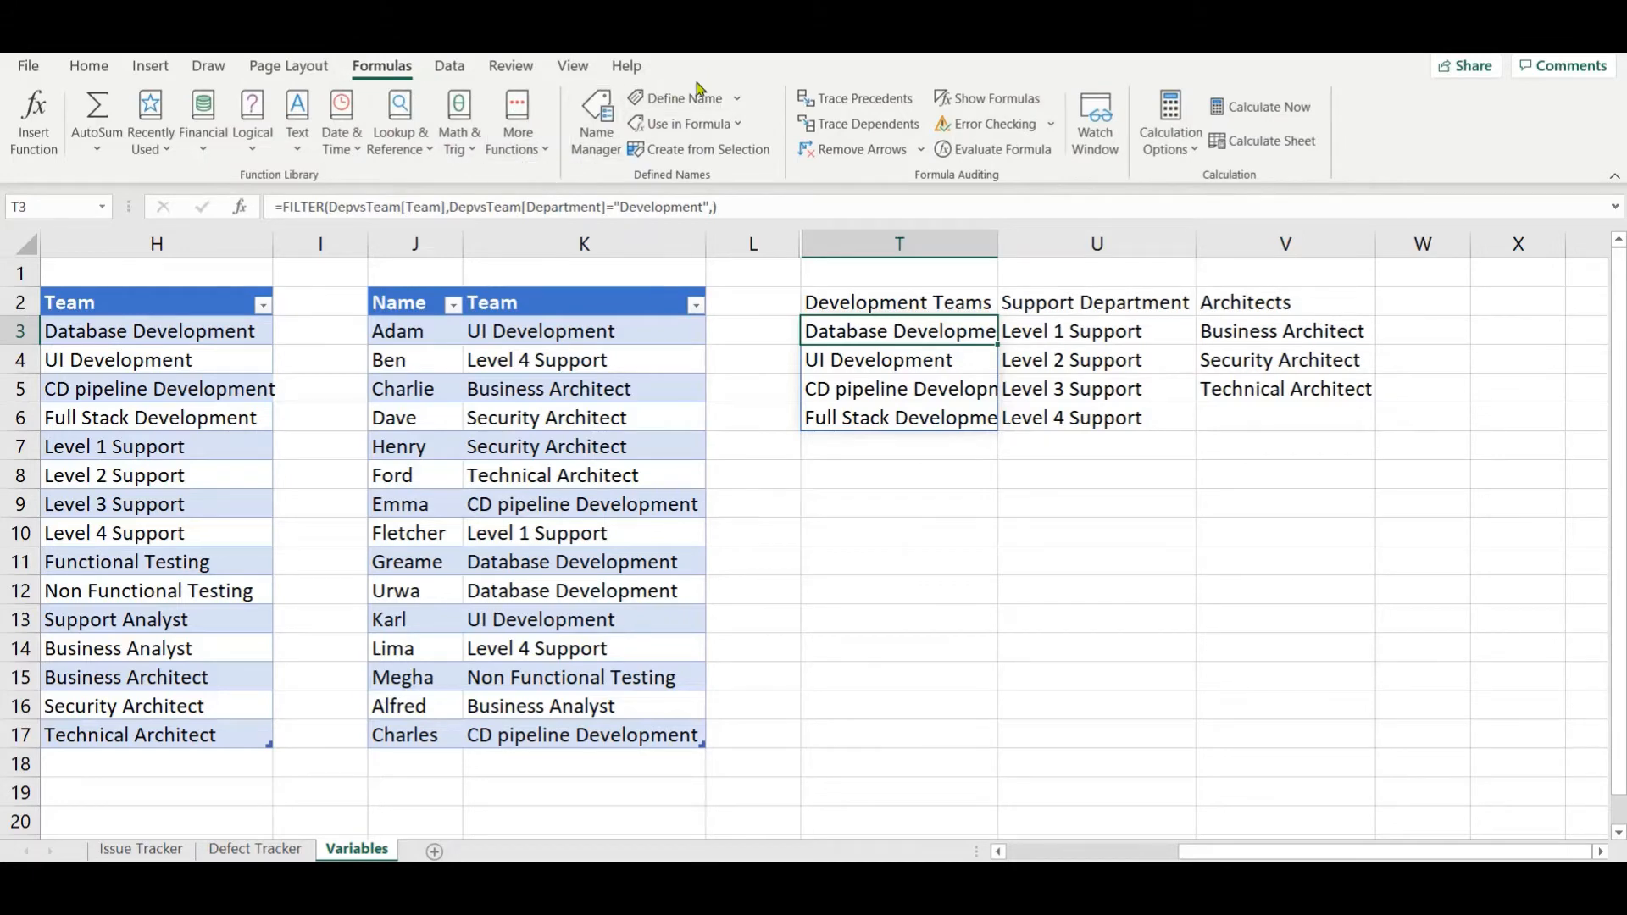
{"action": "left_click", "coordinate": [693, 99]}
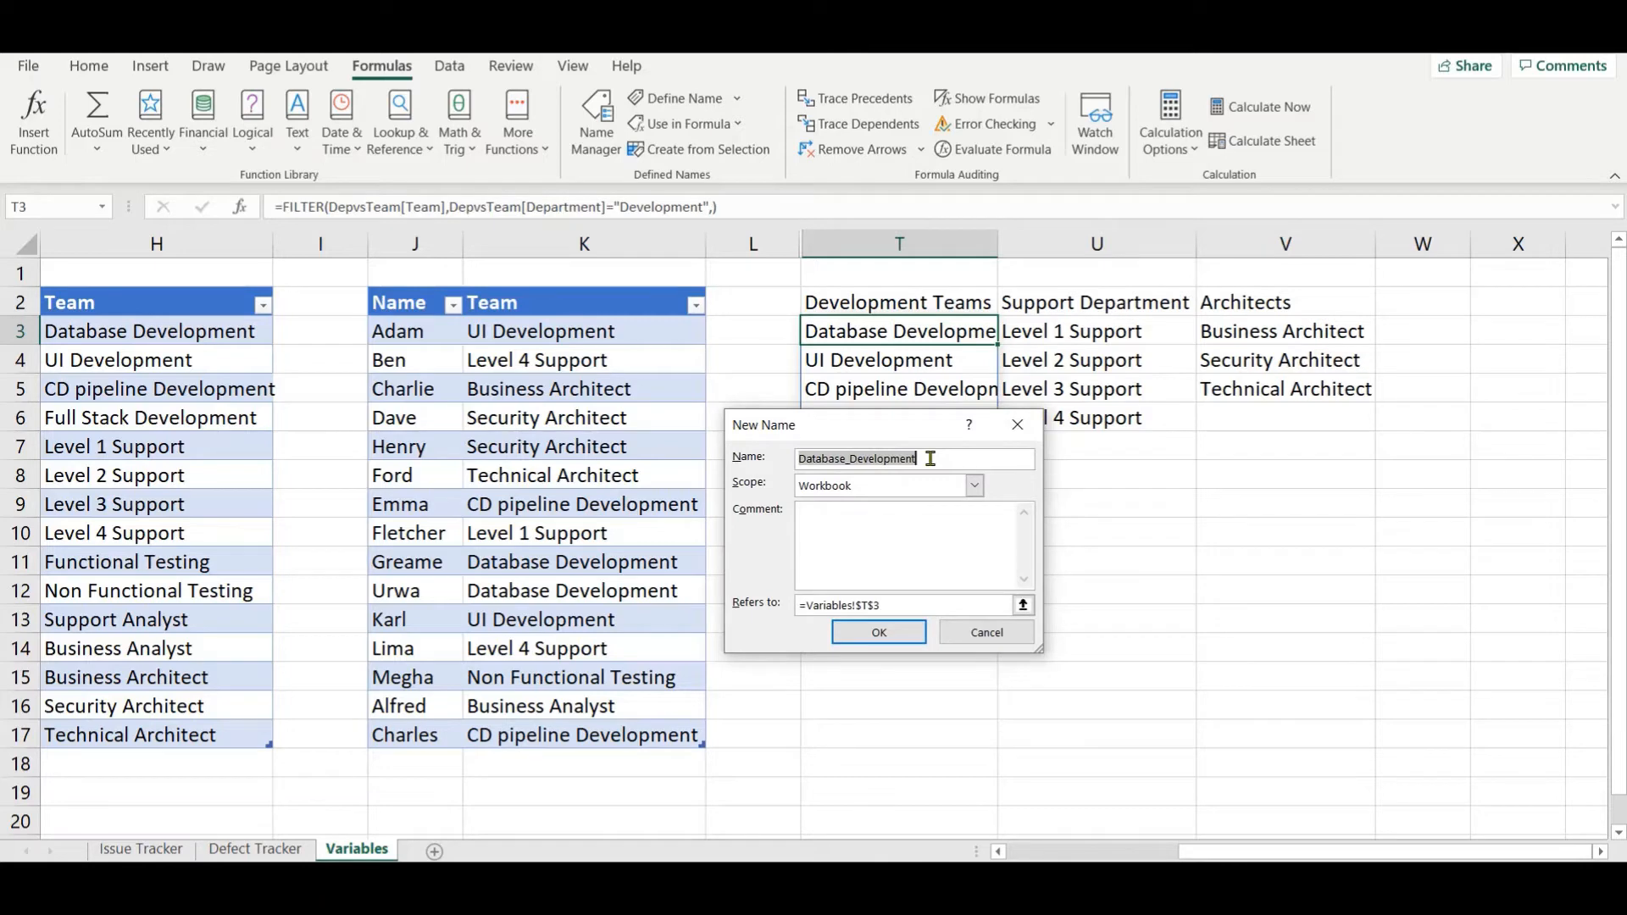
{"action": "type", "text": "Devel"}
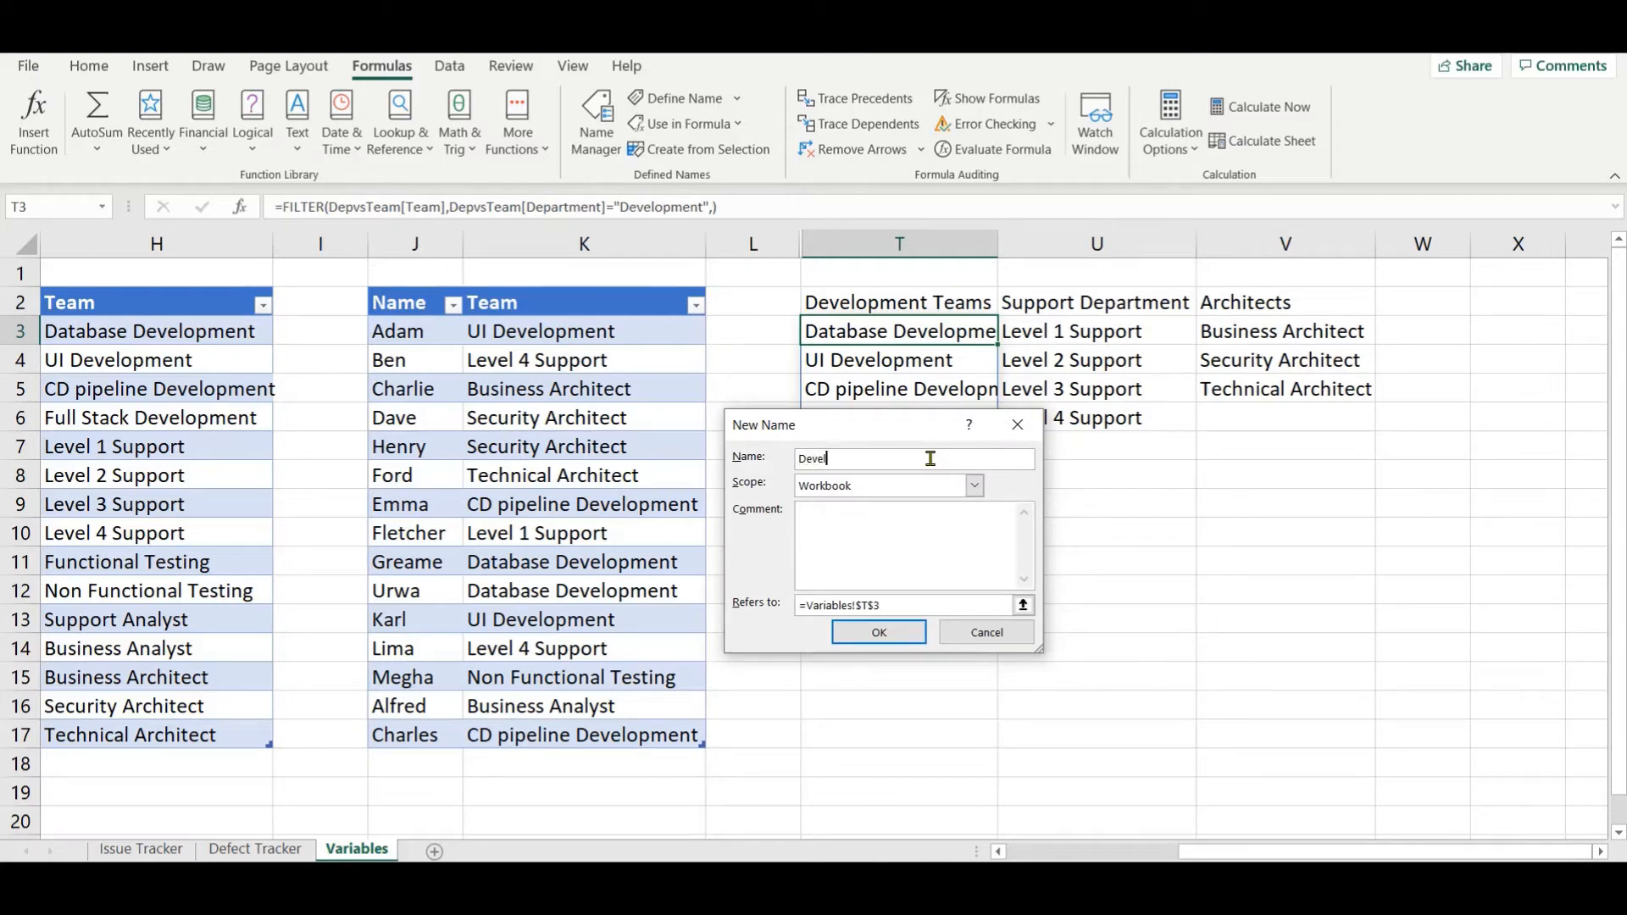
{"action": "type", "text": "opment"}
{"action": "left_click_drag", "start_coordinate": [925, 608], "coordinate": [801, 605]}
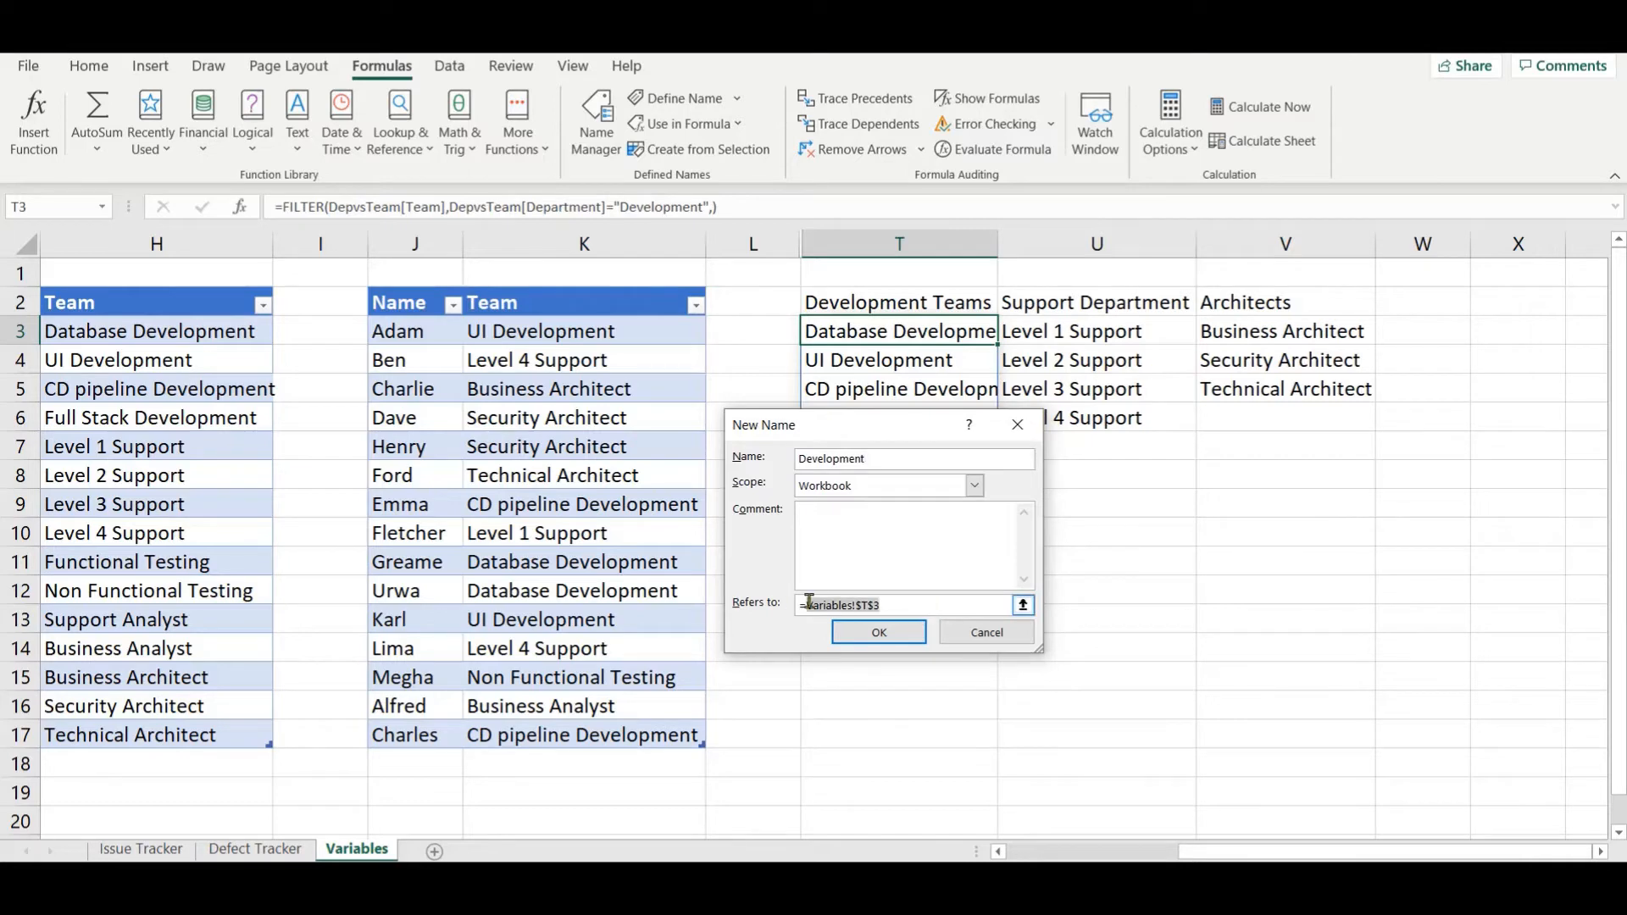
{"action": "key", "text": "BackSpace"}
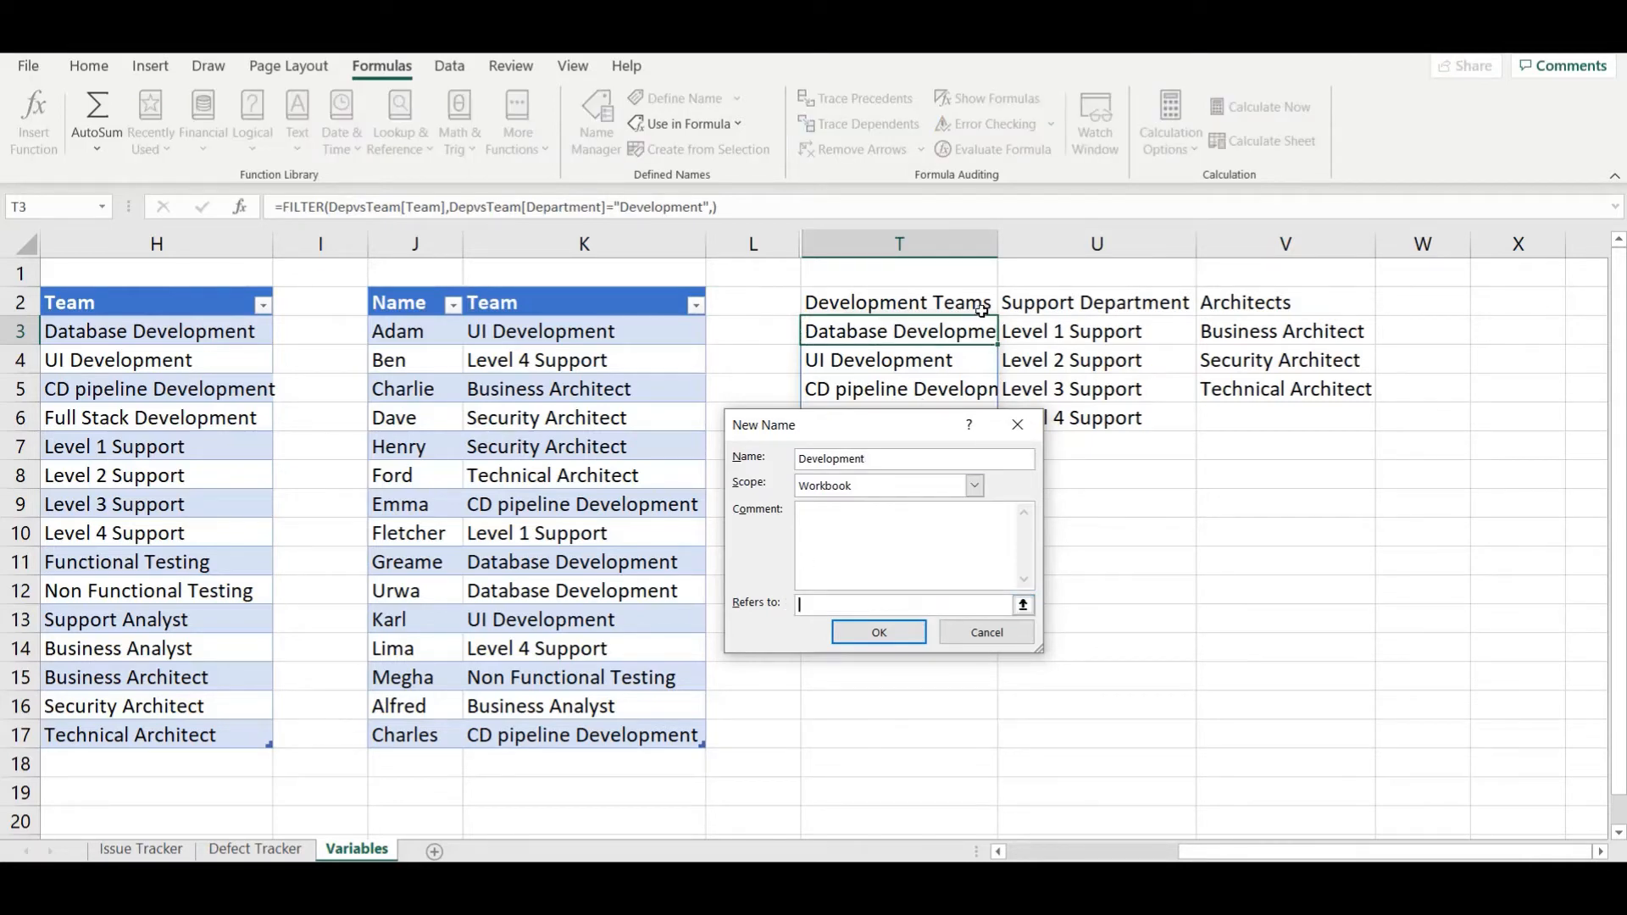
{"action": "left_click", "coordinate": [914, 332]}
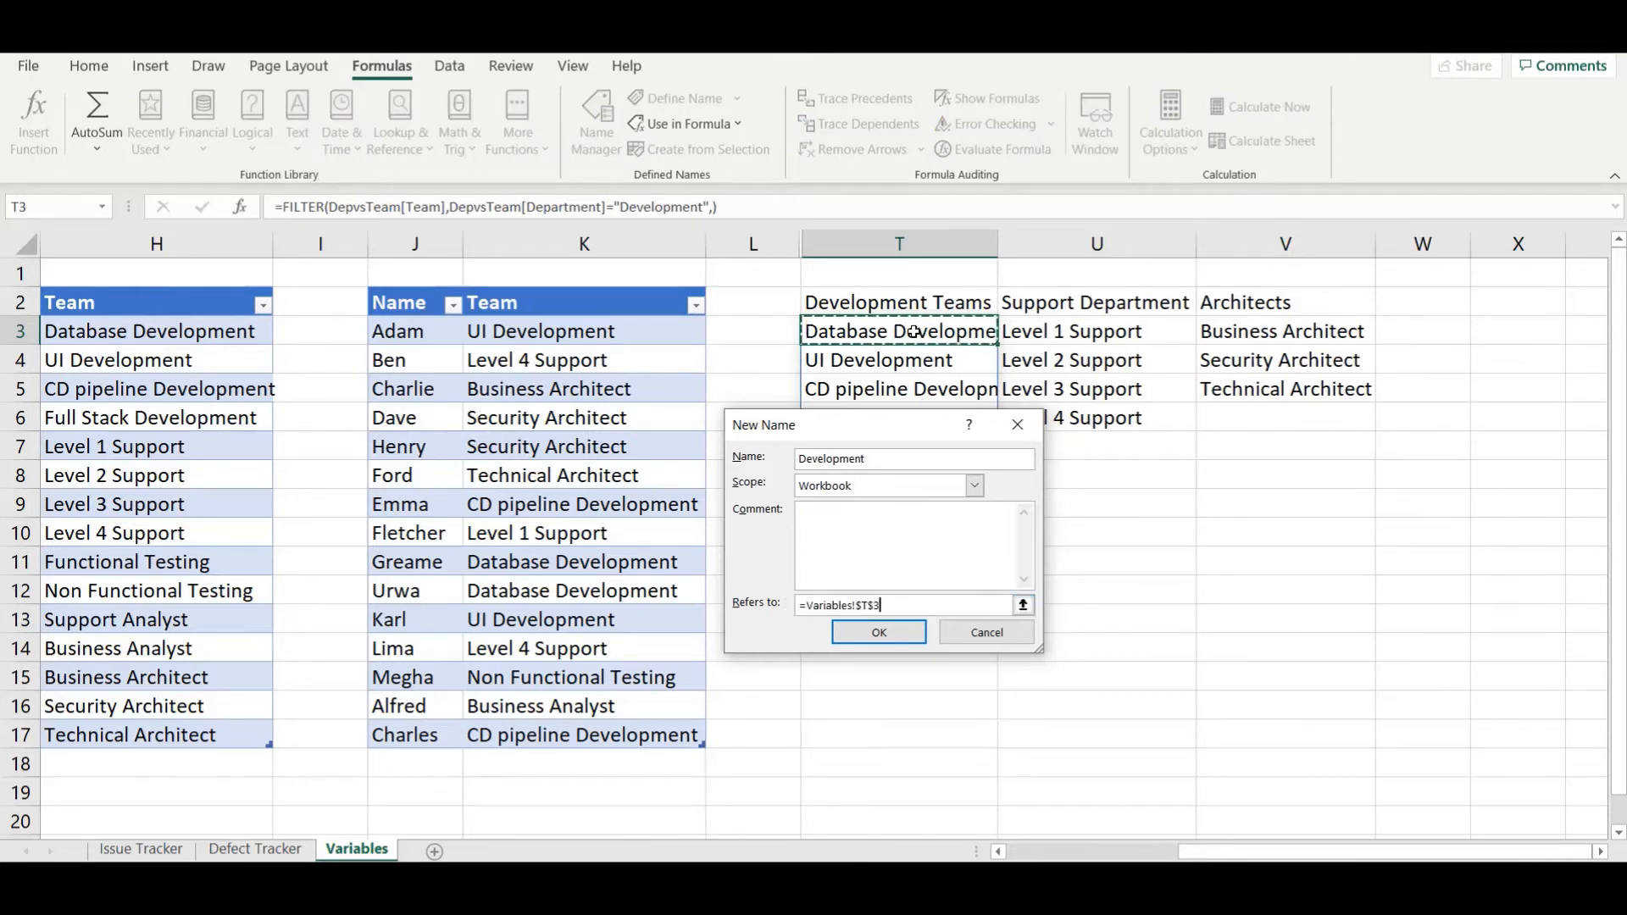
{"action": "type", "text": "#"}
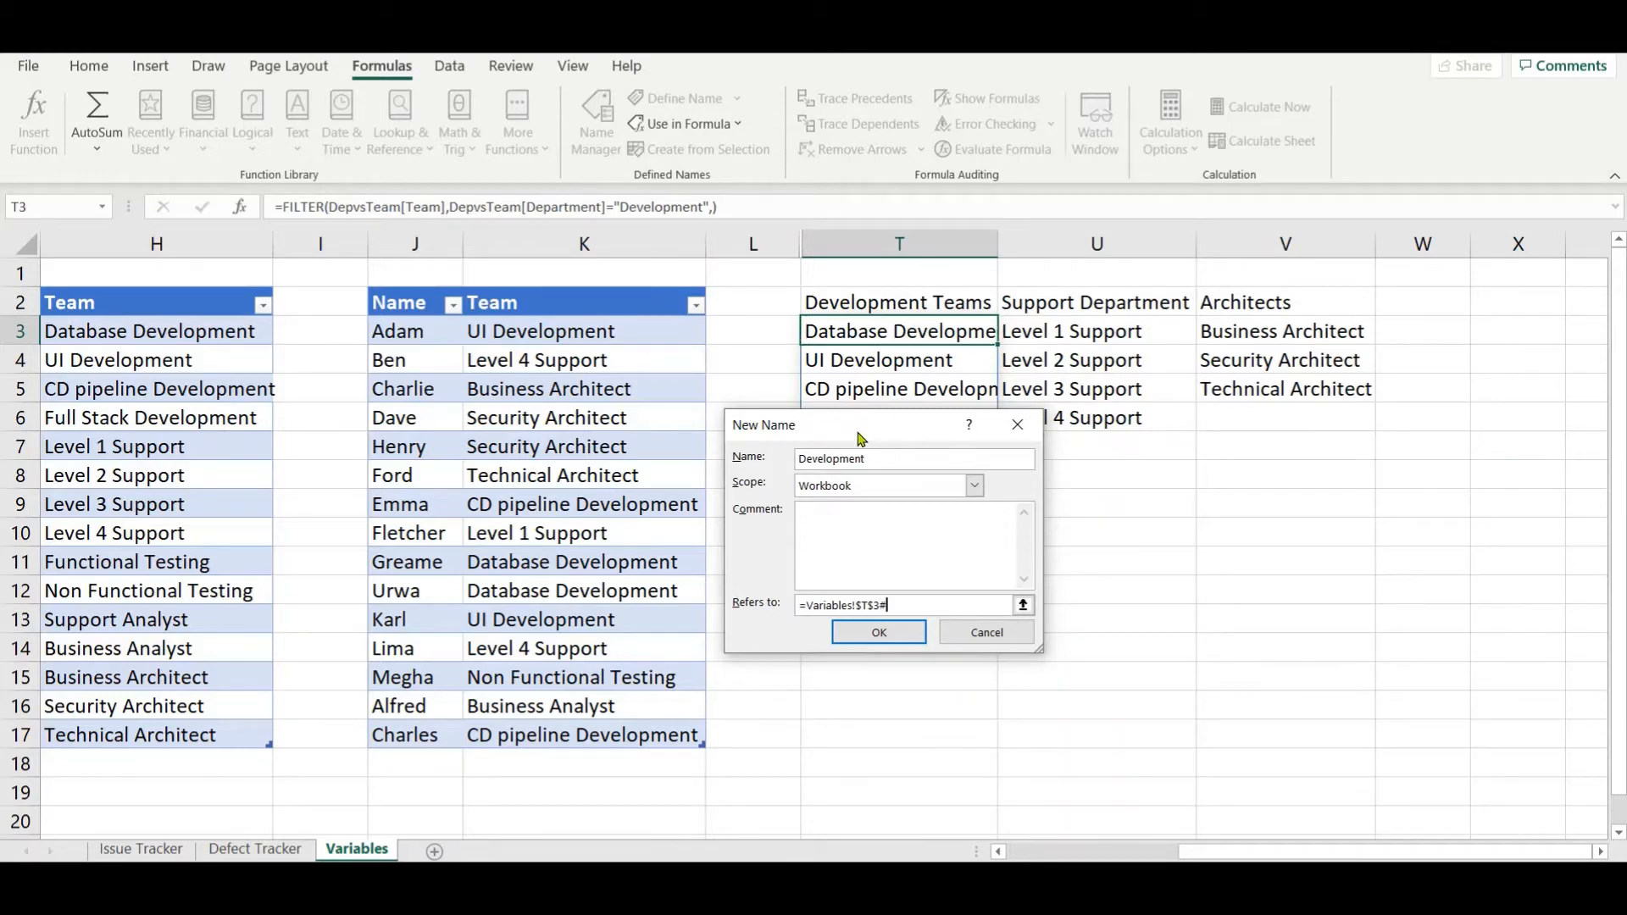
{"action": "left_click_drag", "start_coordinate": [860, 438], "coordinate": [1070, 581]}
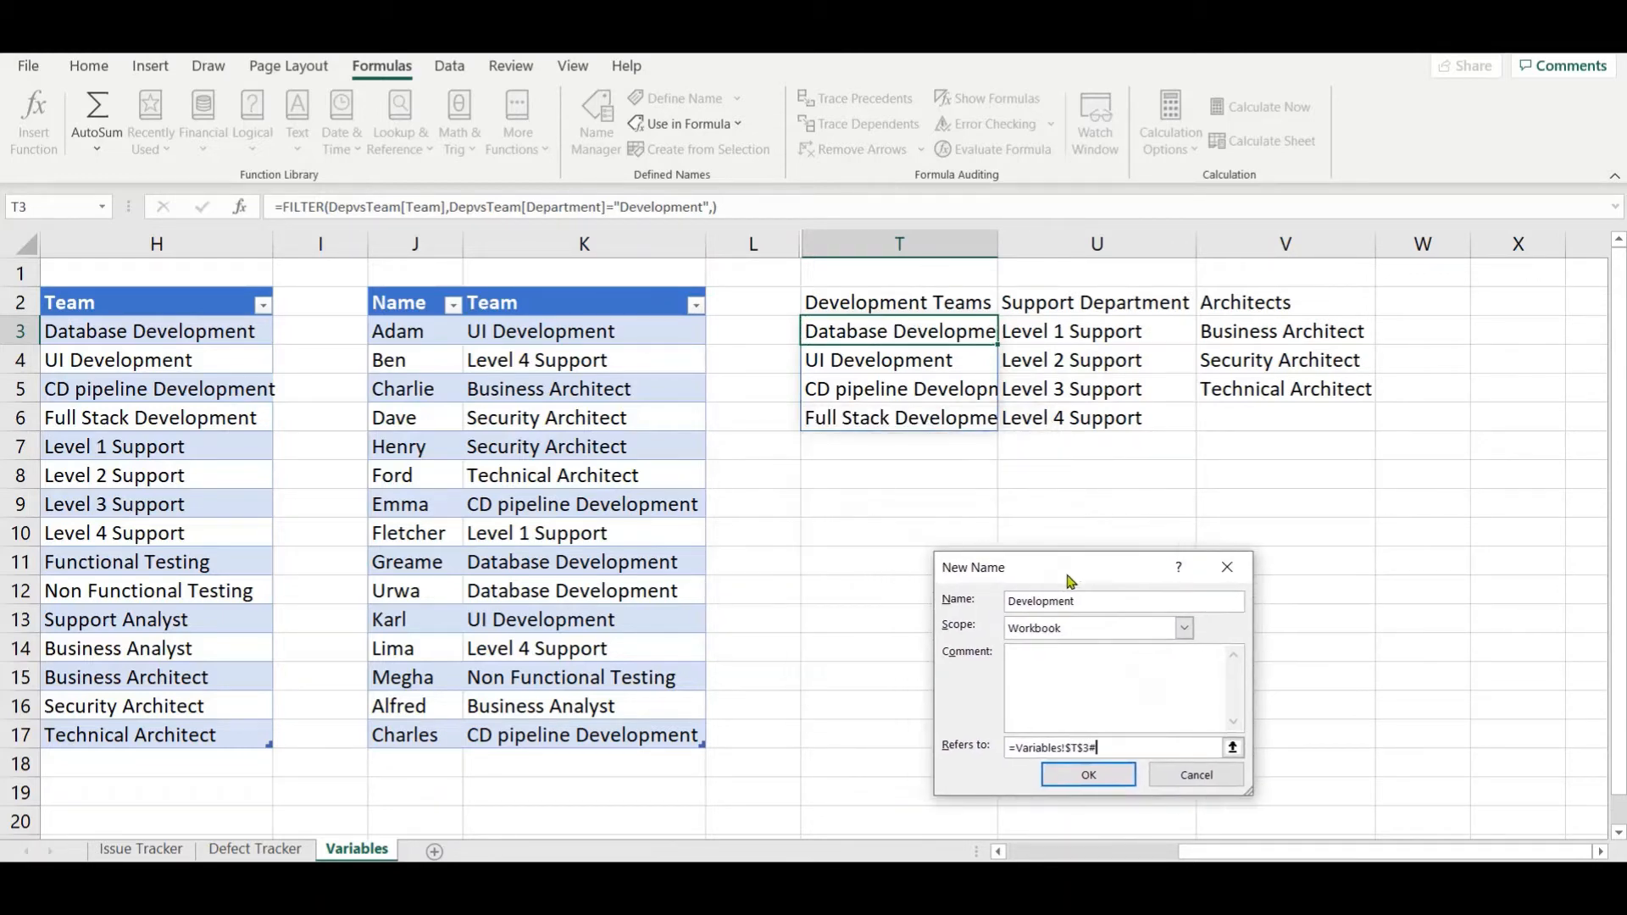
{"action": "left_click", "coordinate": [1090, 775]}
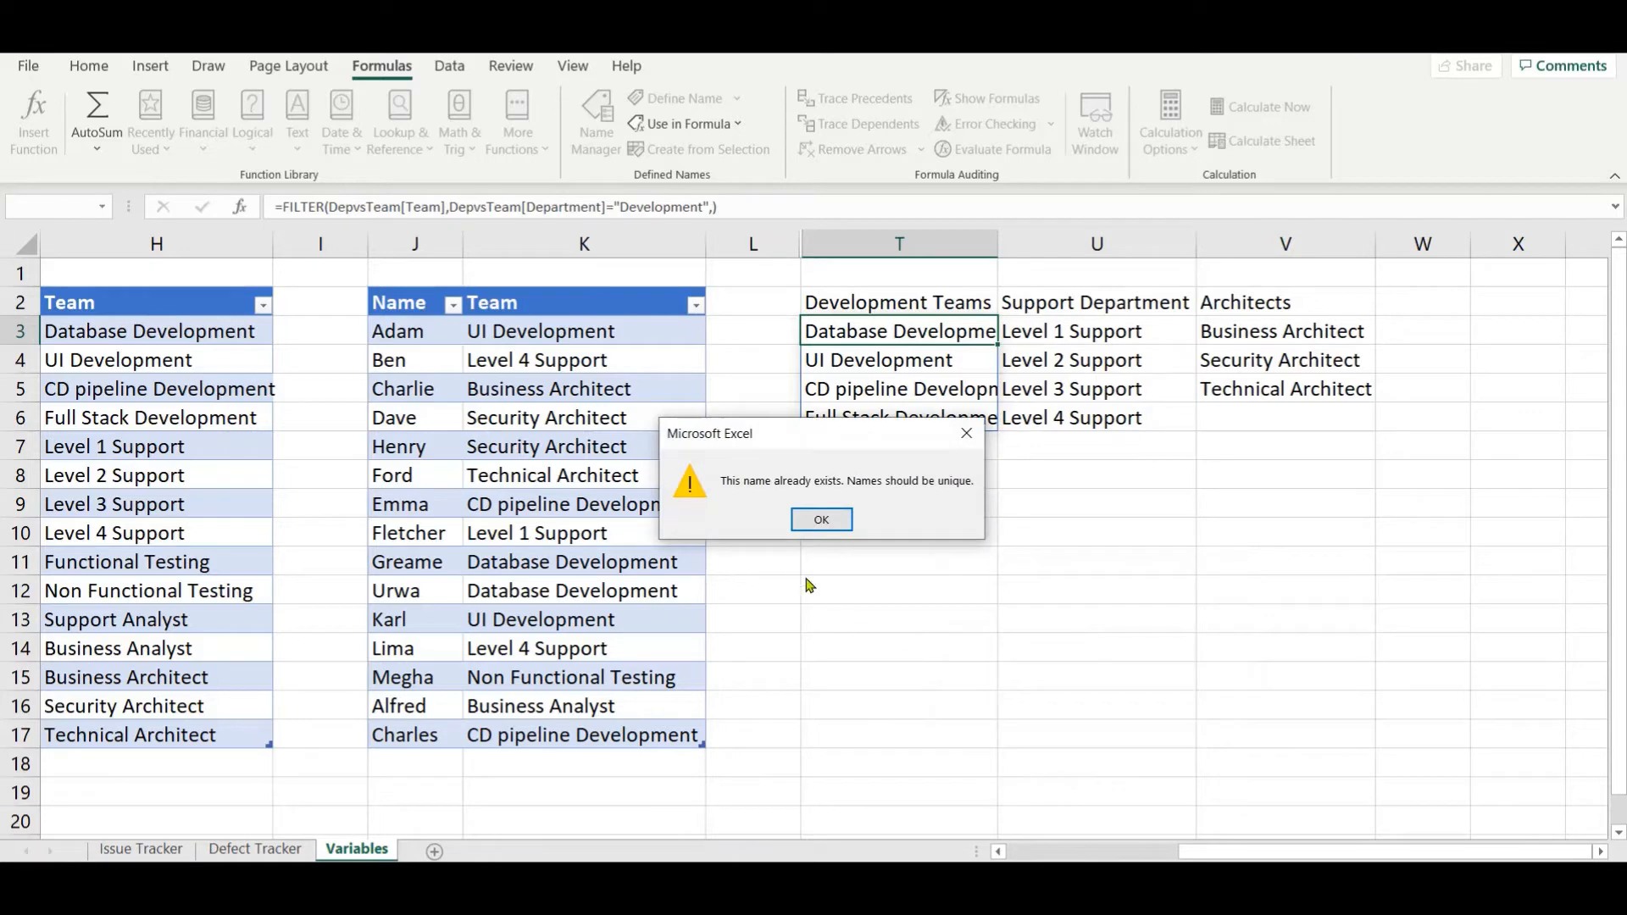
{"action": "left_click", "coordinate": [834, 517]}
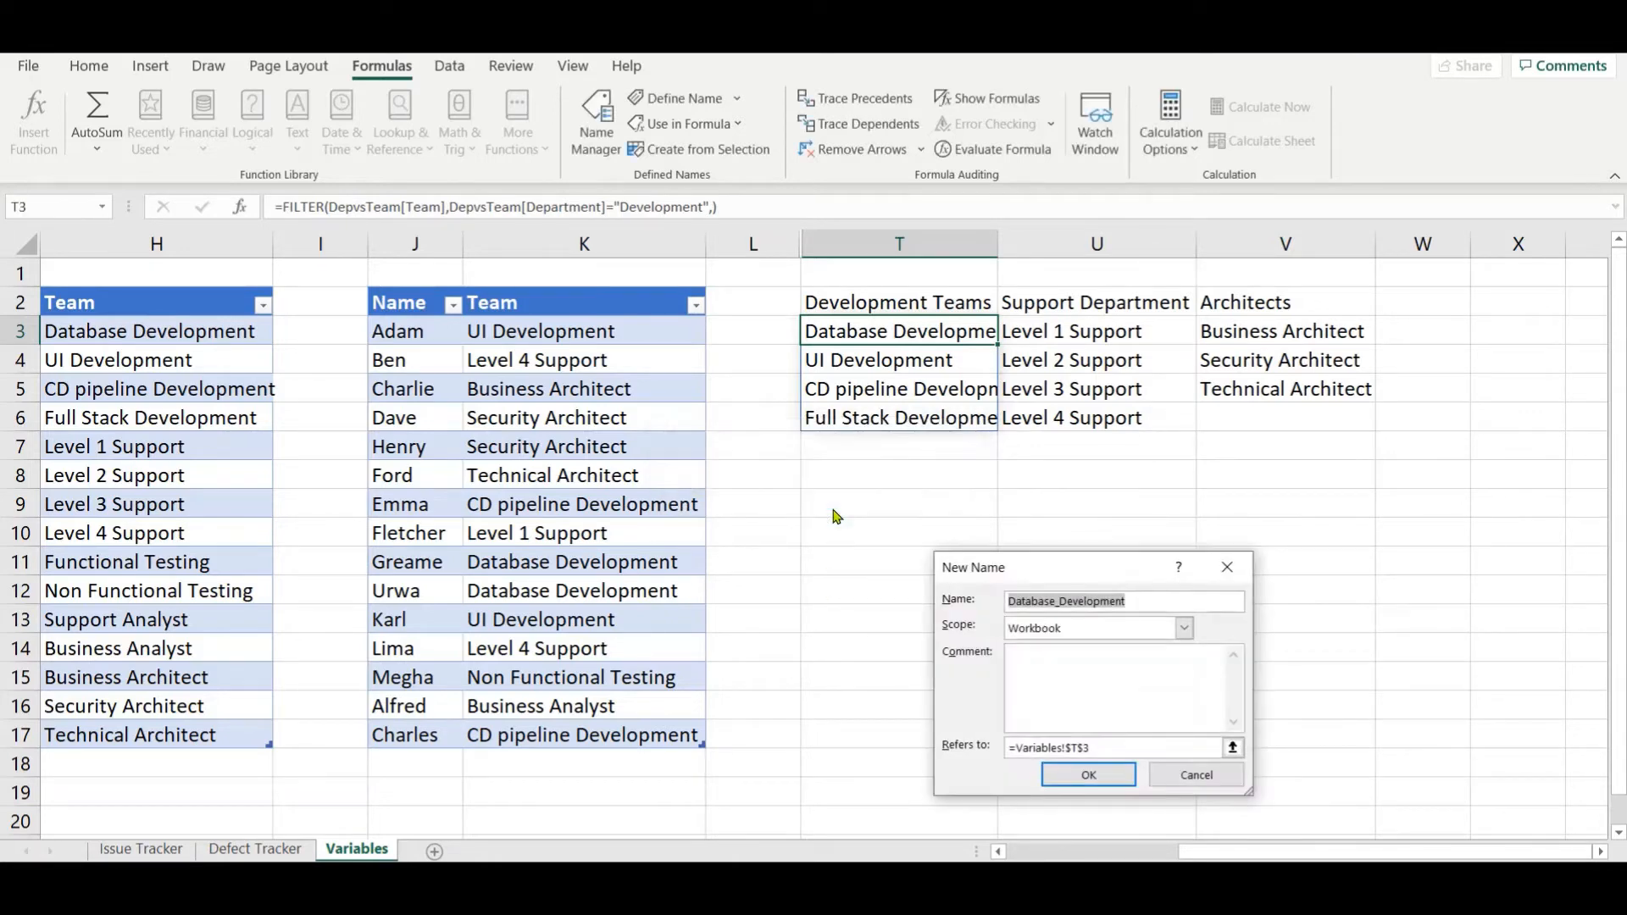
{"action": "left_click", "coordinate": [1186, 781]}
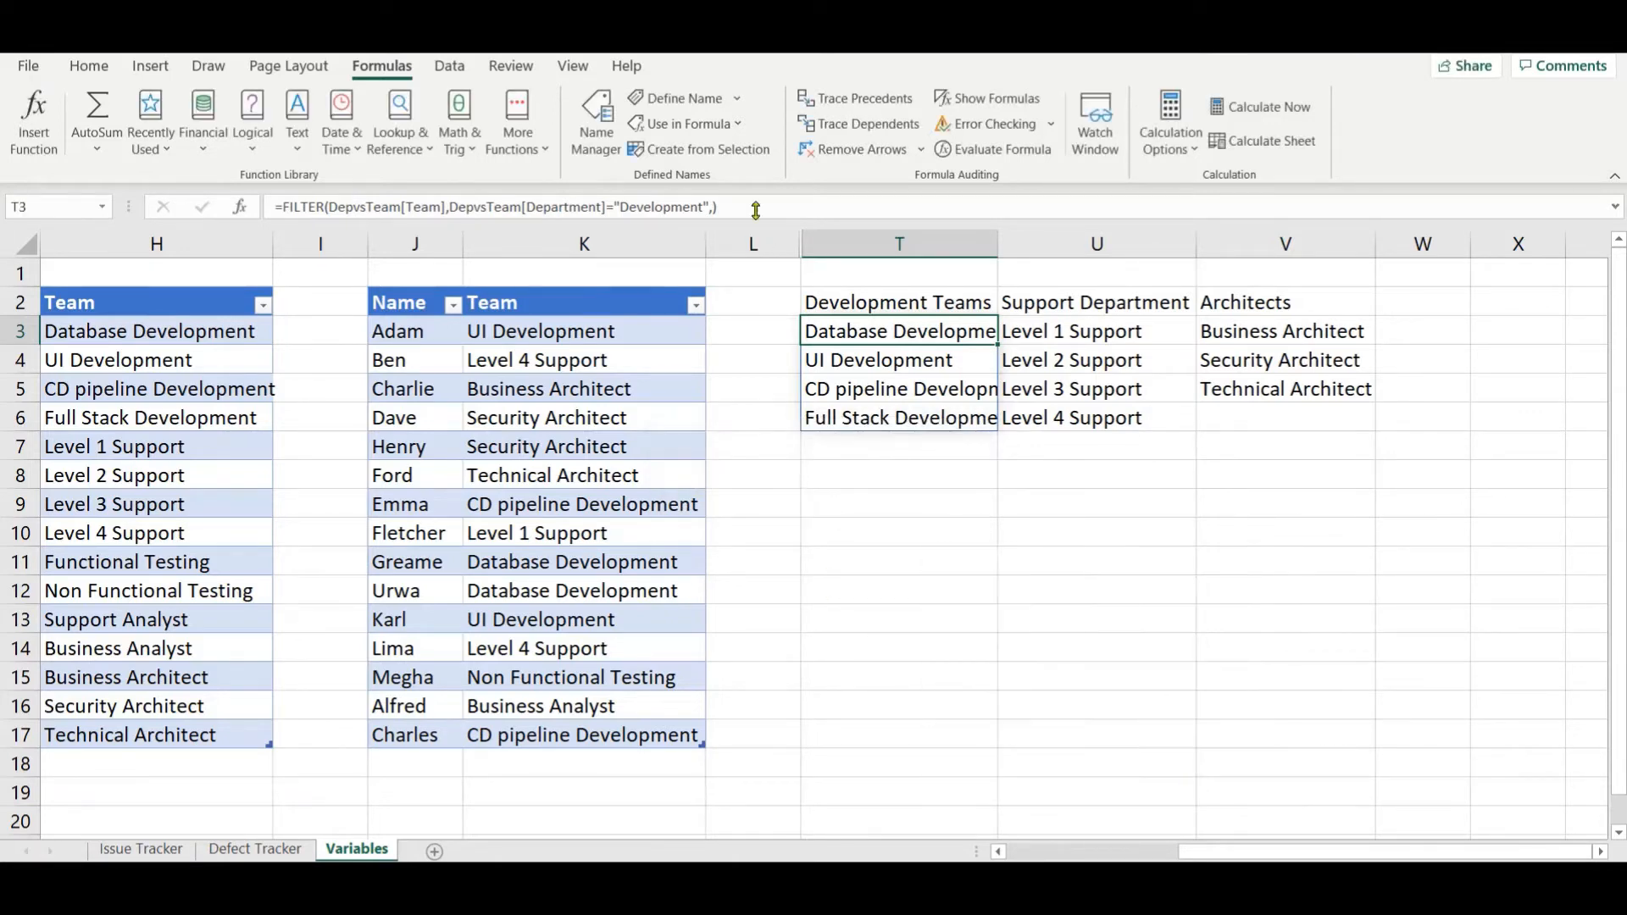
Step: Delete the existing defined name Development from the workbook's names
{"action": "left_click", "coordinate": [606, 120]}
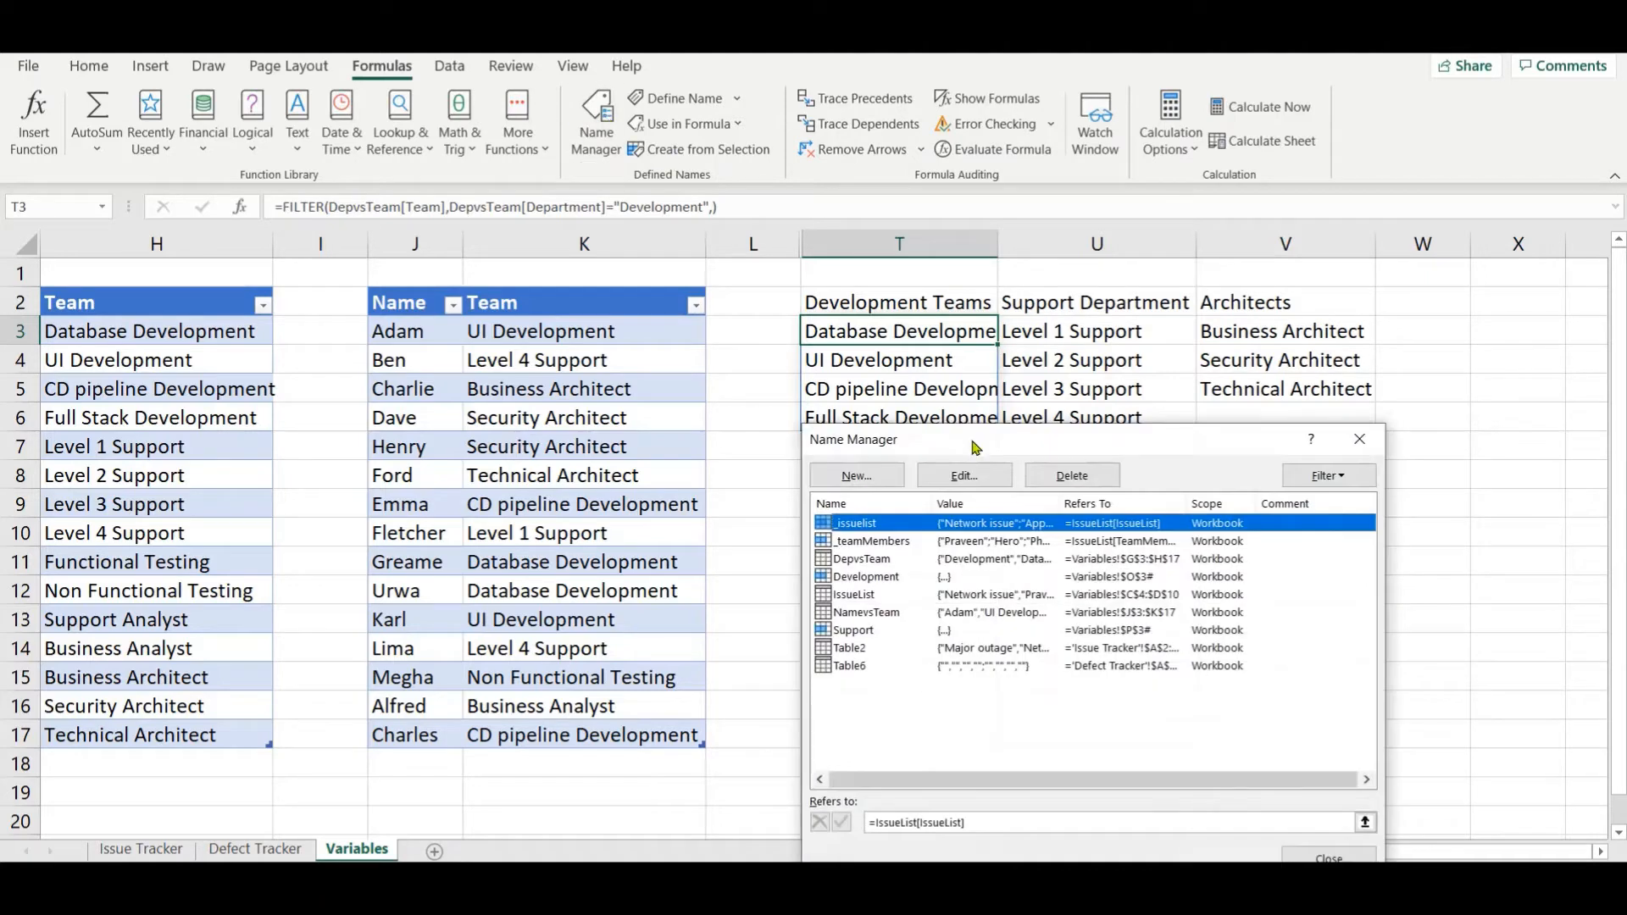
{"action": "left_click", "coordinate": [889, 579]}
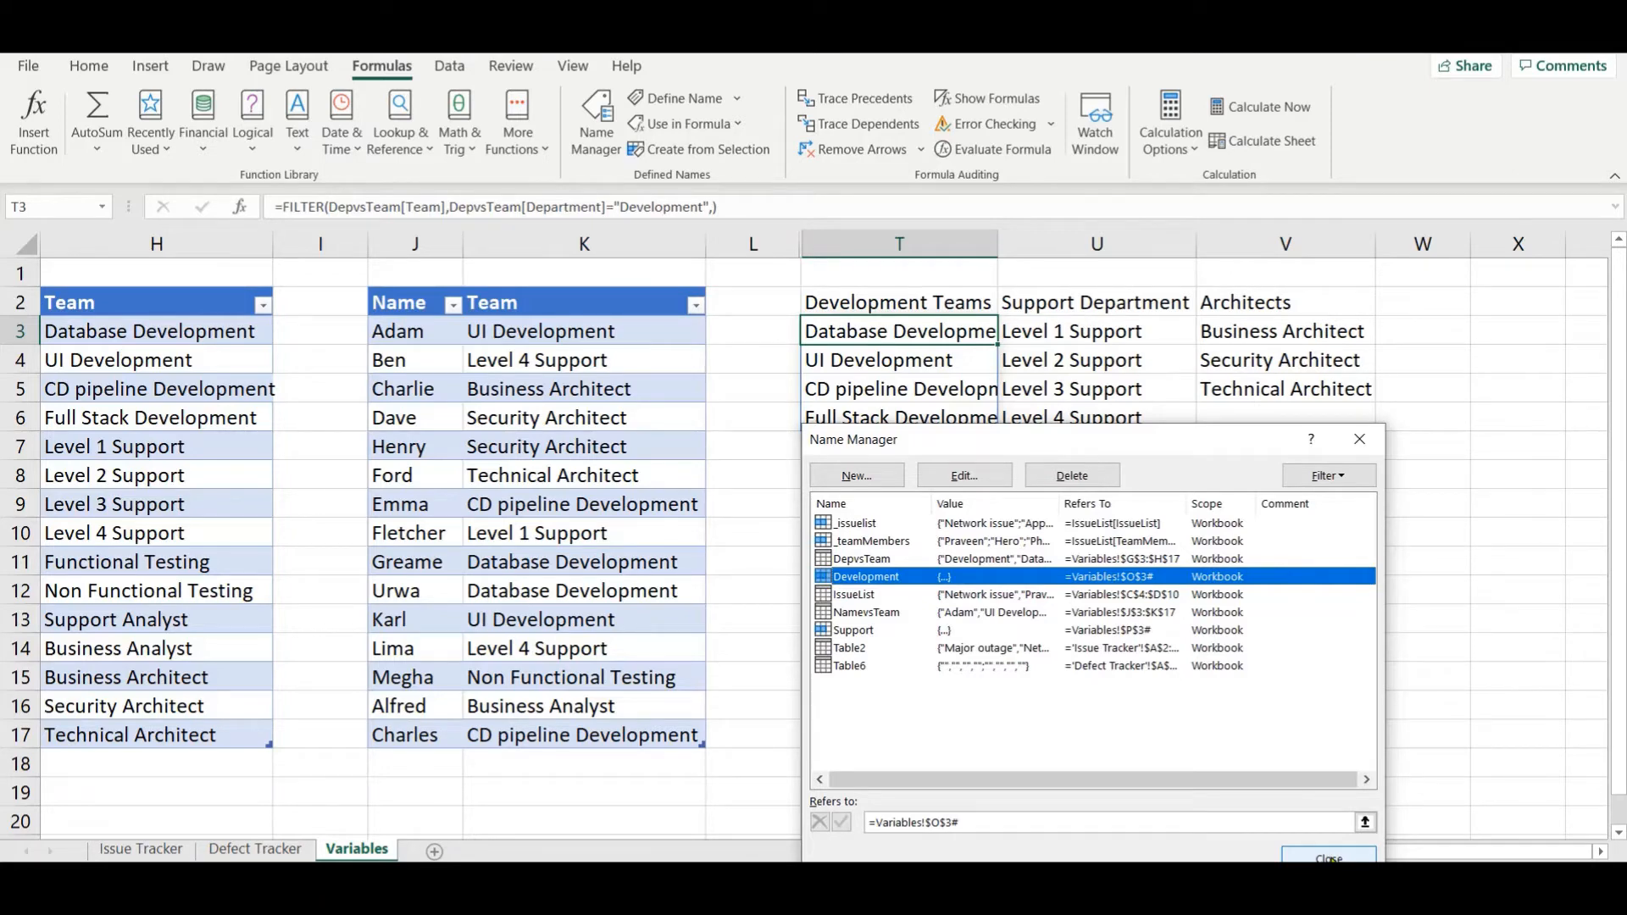
{"action": "left_click", "coordinate": [1072, 476]}
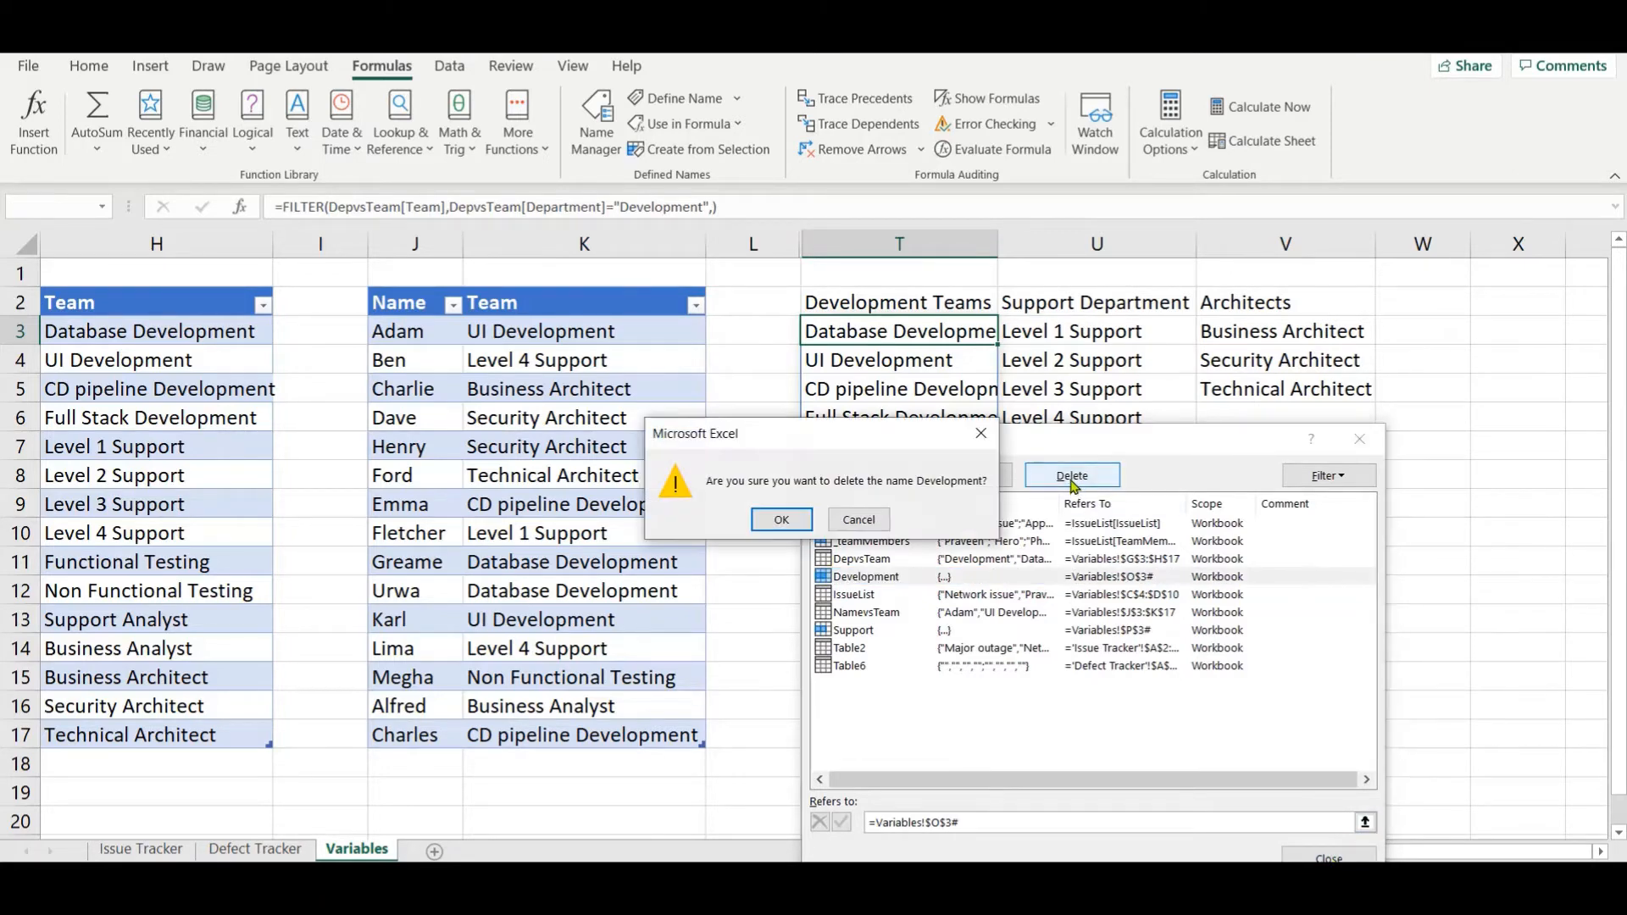
{"action": "left_click", "coordinate": [781, 519]}
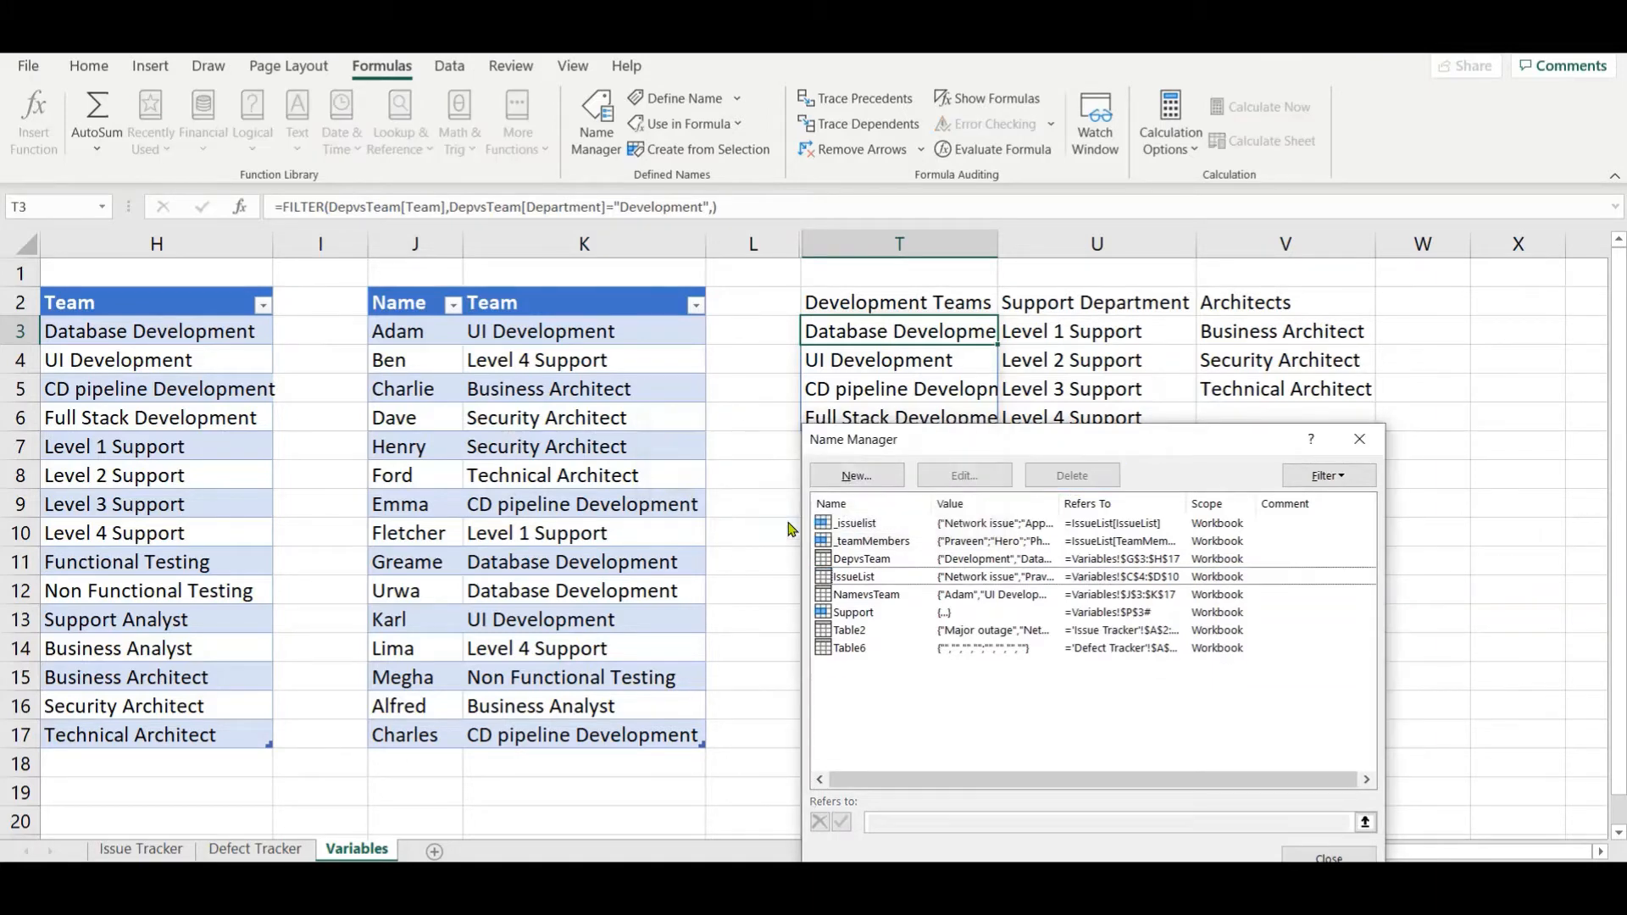
Step: Define a new workbook-scope name Development that refers to =Variables!$T$3#
{"action": "left_click", "coordinate": [857, 476]}
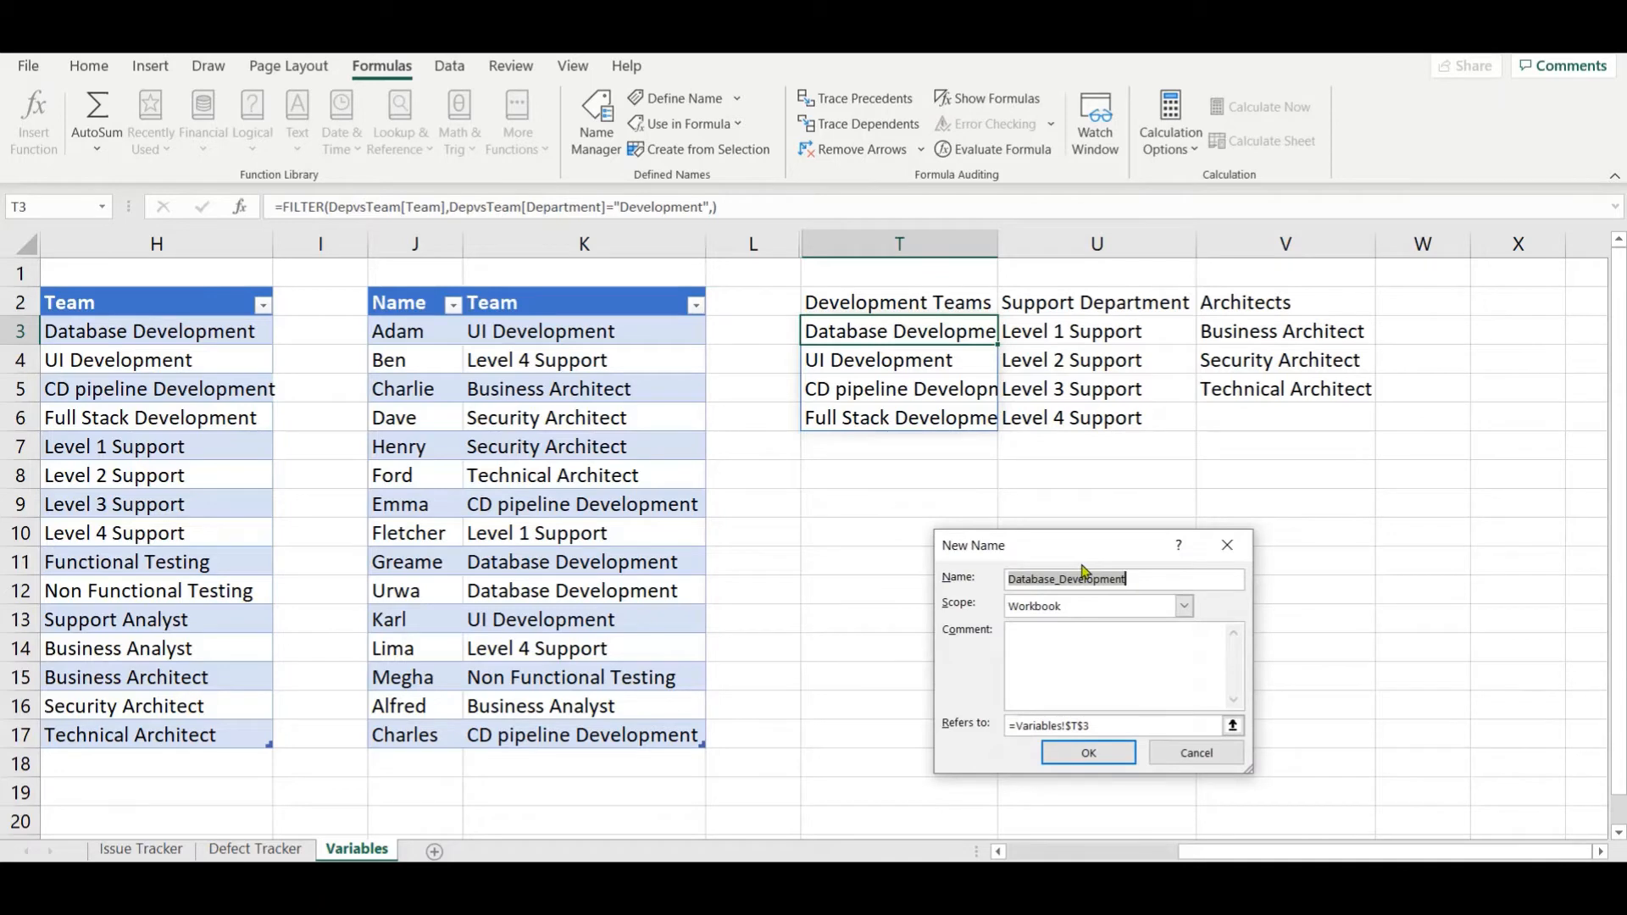
{"action": "type", "text": "Development"}
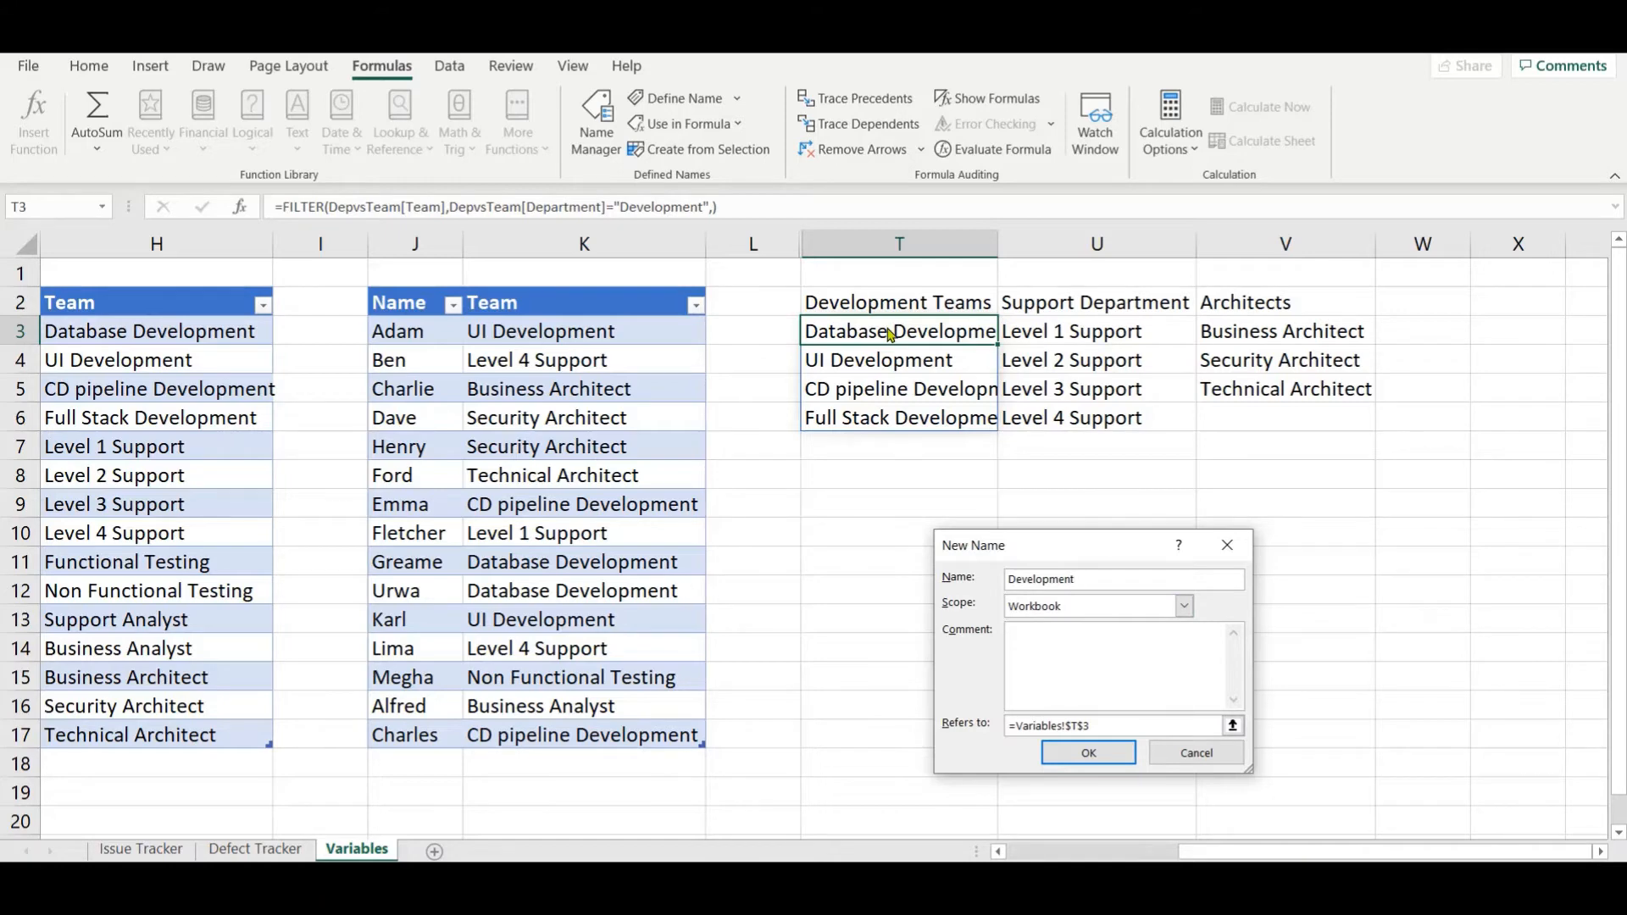
{"action": "left_click", "coordinate": [1136, 726]}
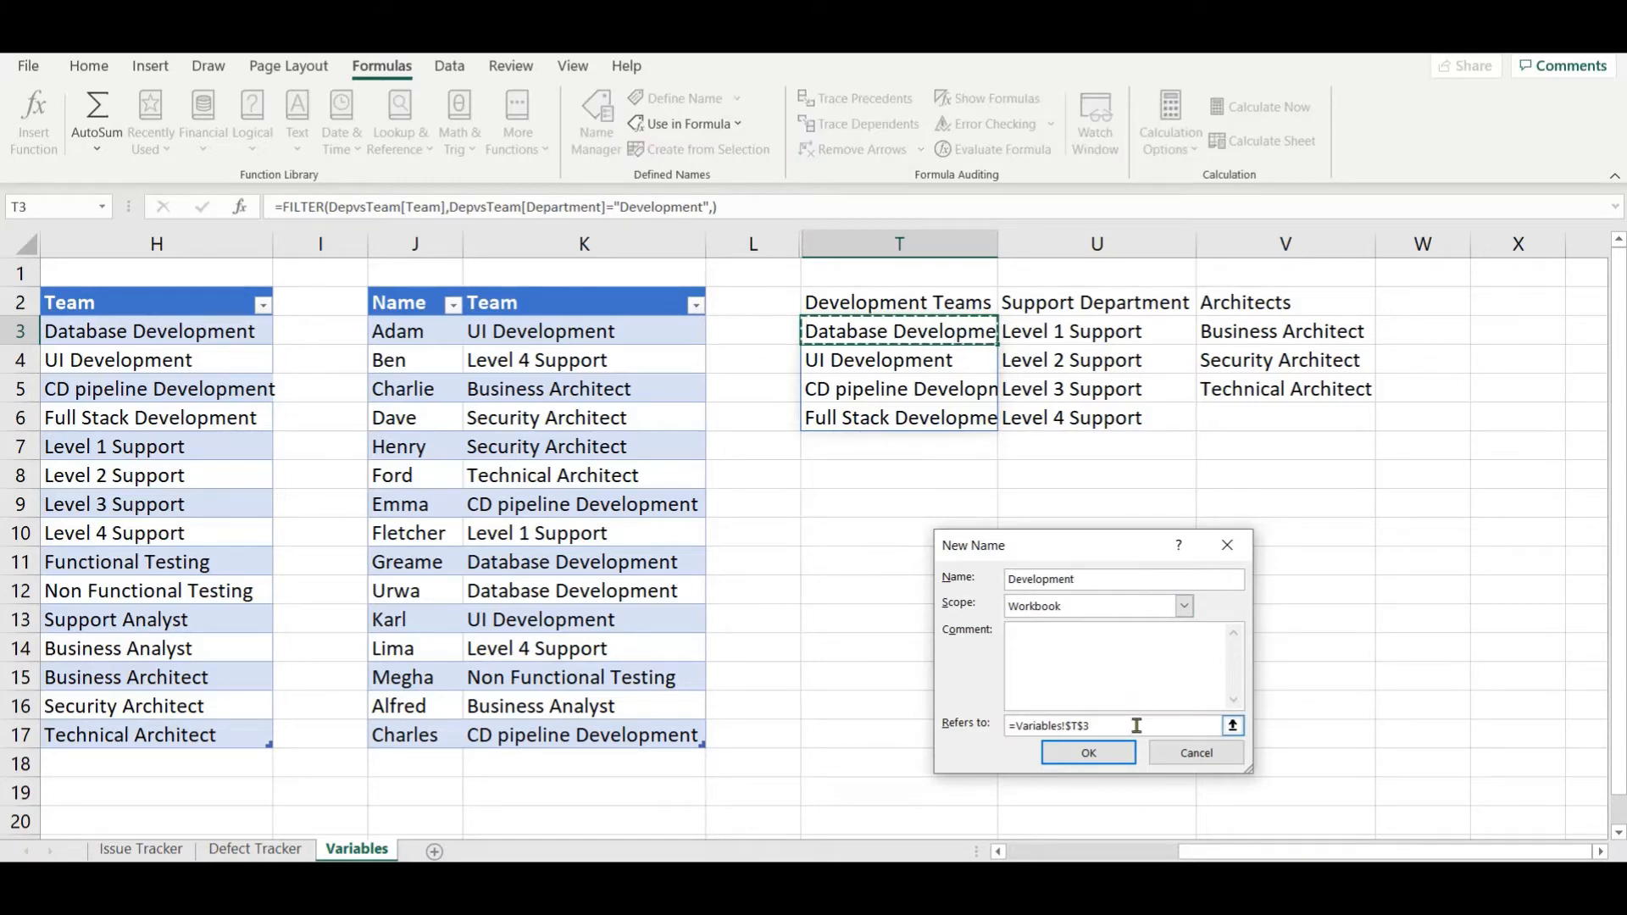
{"action": "type", "text": "#"}
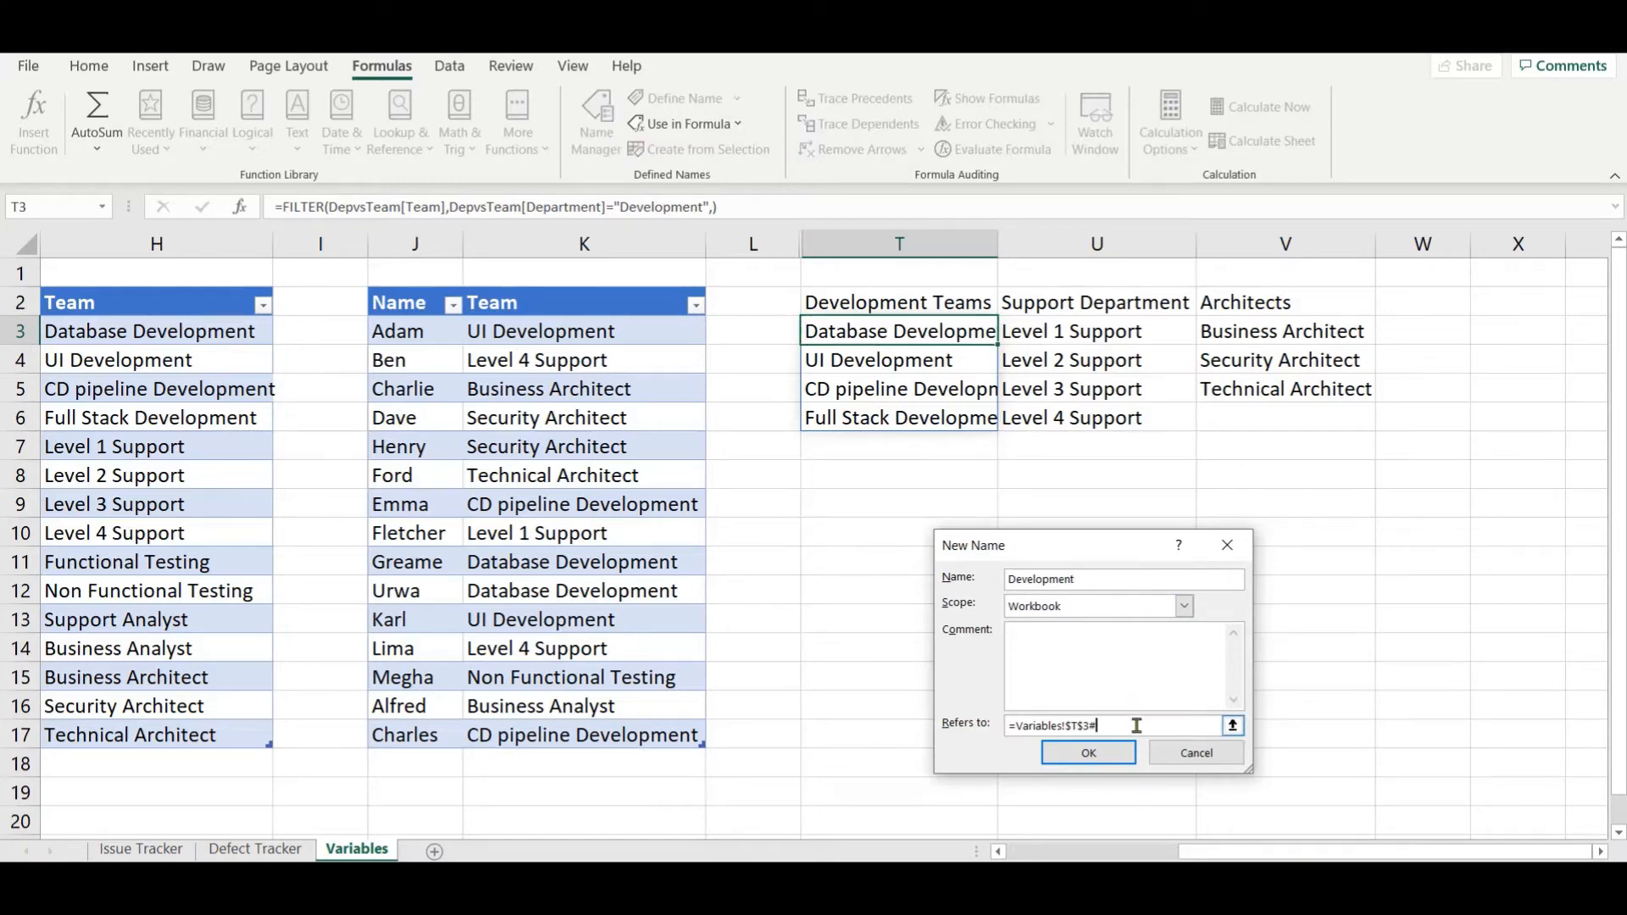
{"action": "left_click", "coordinate": [1070, 749]}
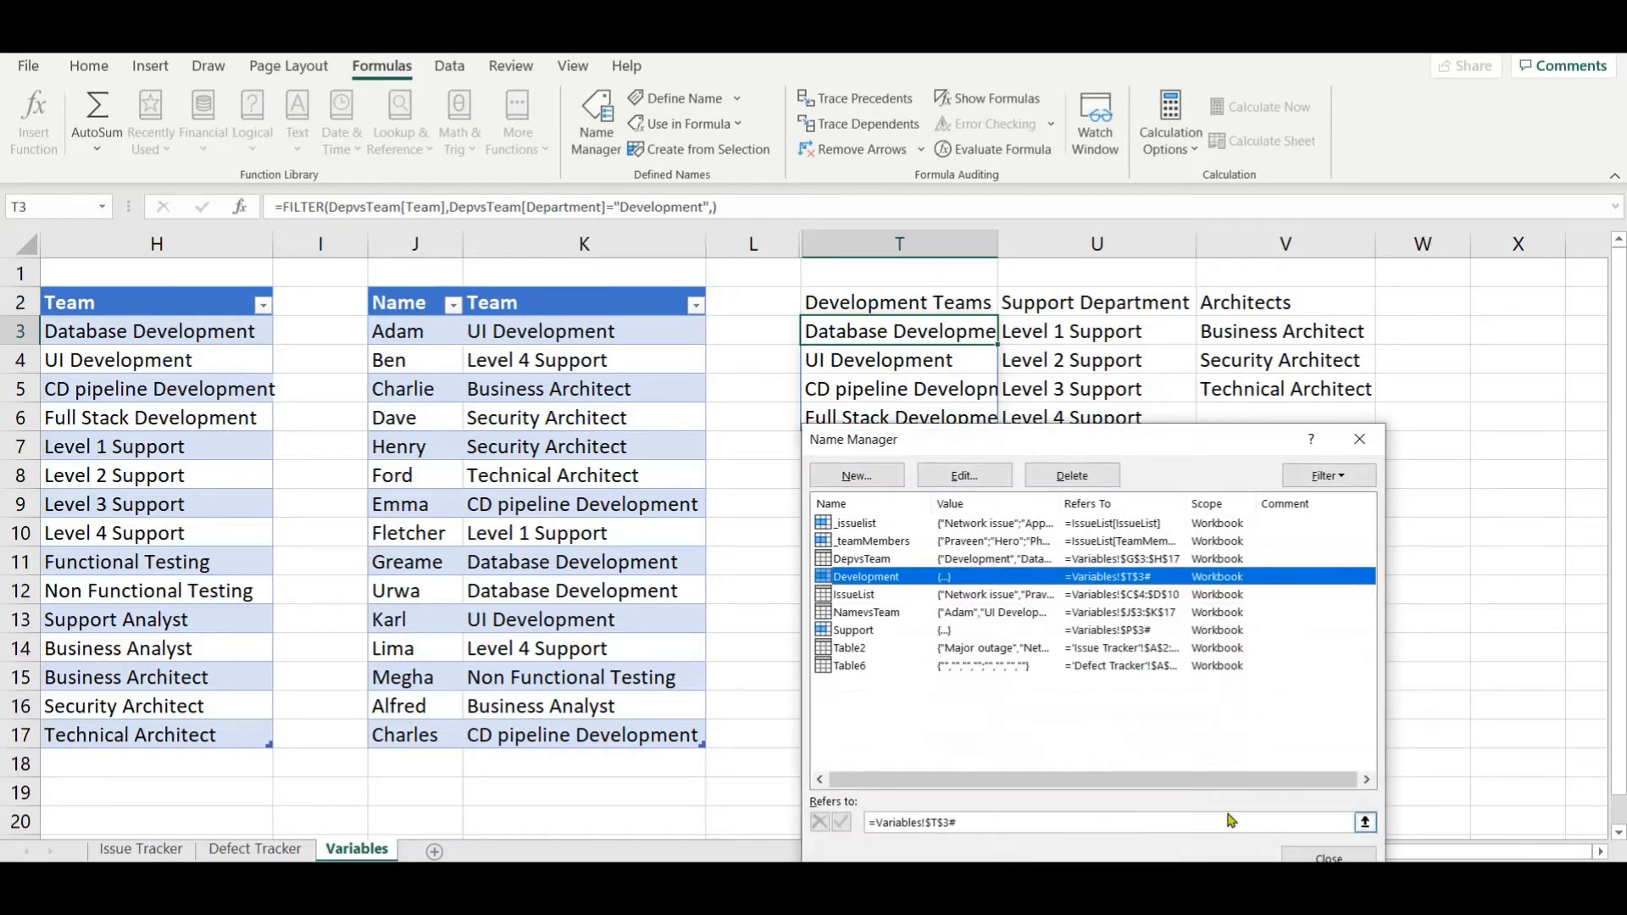
Step: Try to define a new name Support that refers to =Variables!$U$3#, the spilled Support Department list
{"action": "left_click", "coordinate": [873, 476]}
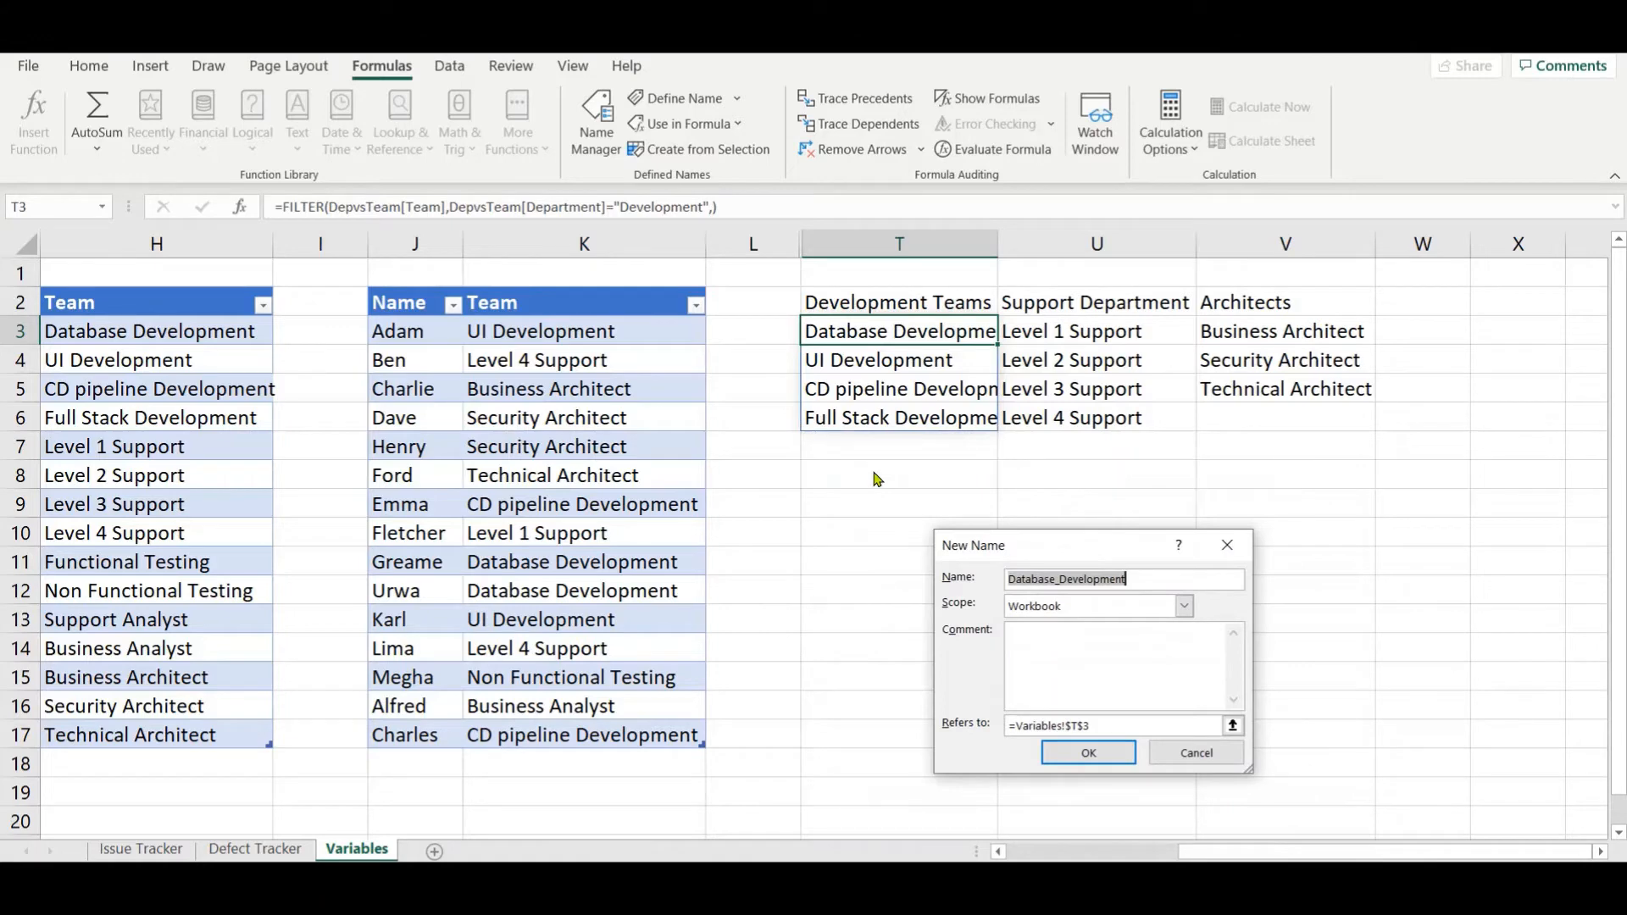
{"action": "type", "text": "Support"}
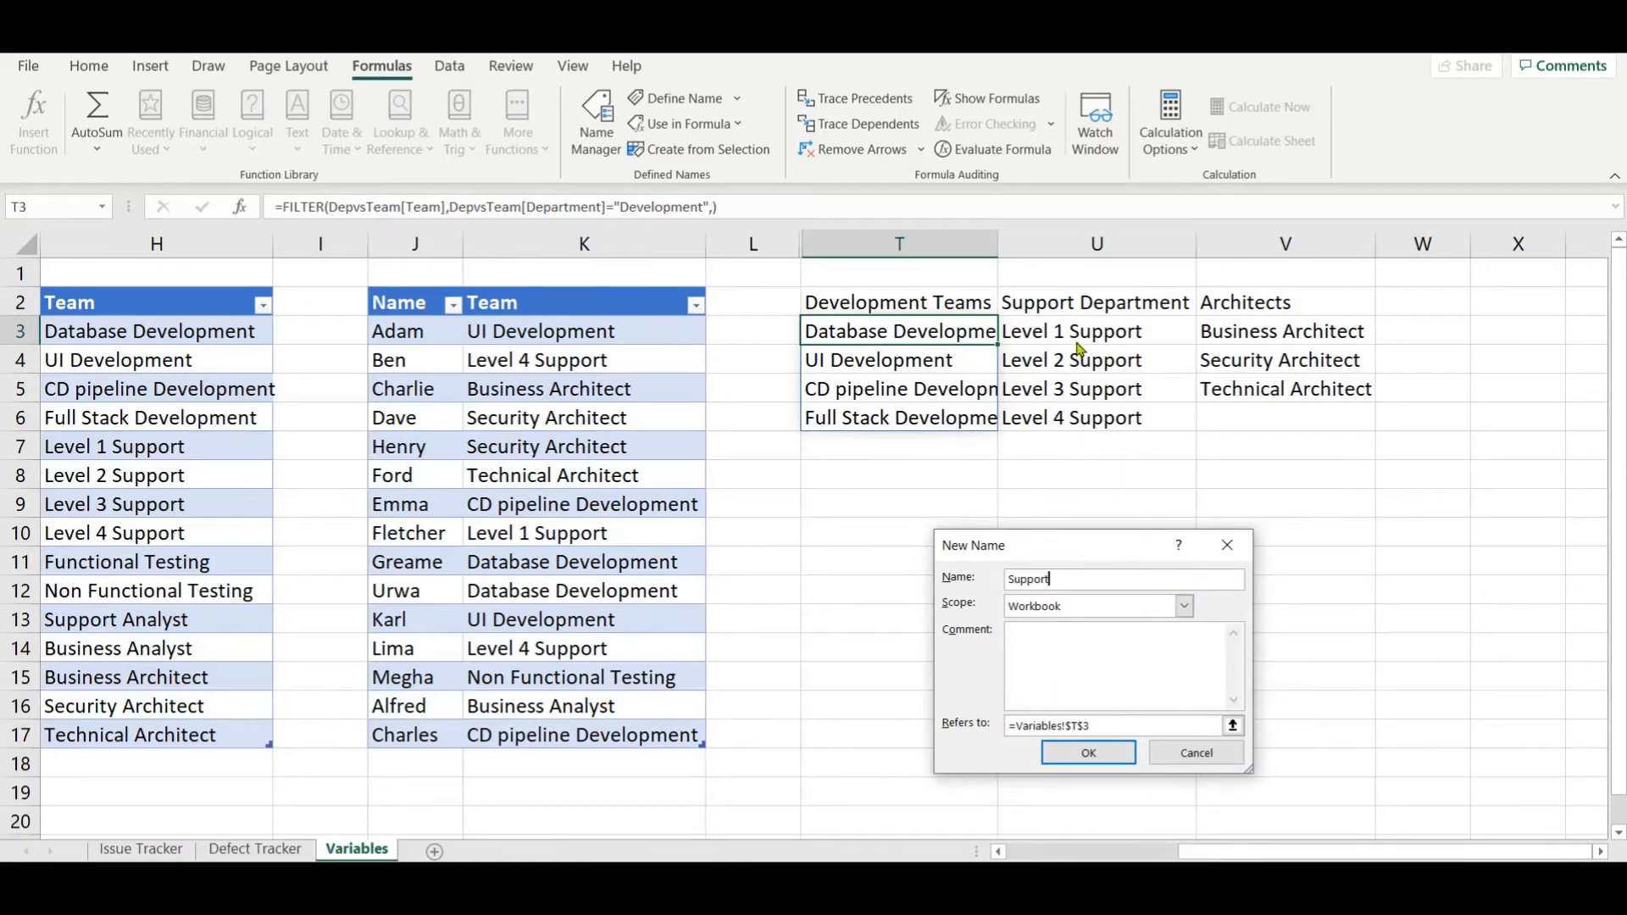
{"action": "key", "text": "Tab"}
{"action": "key", "text": "Tab"}
{"action": "key", "text": "Tab"}
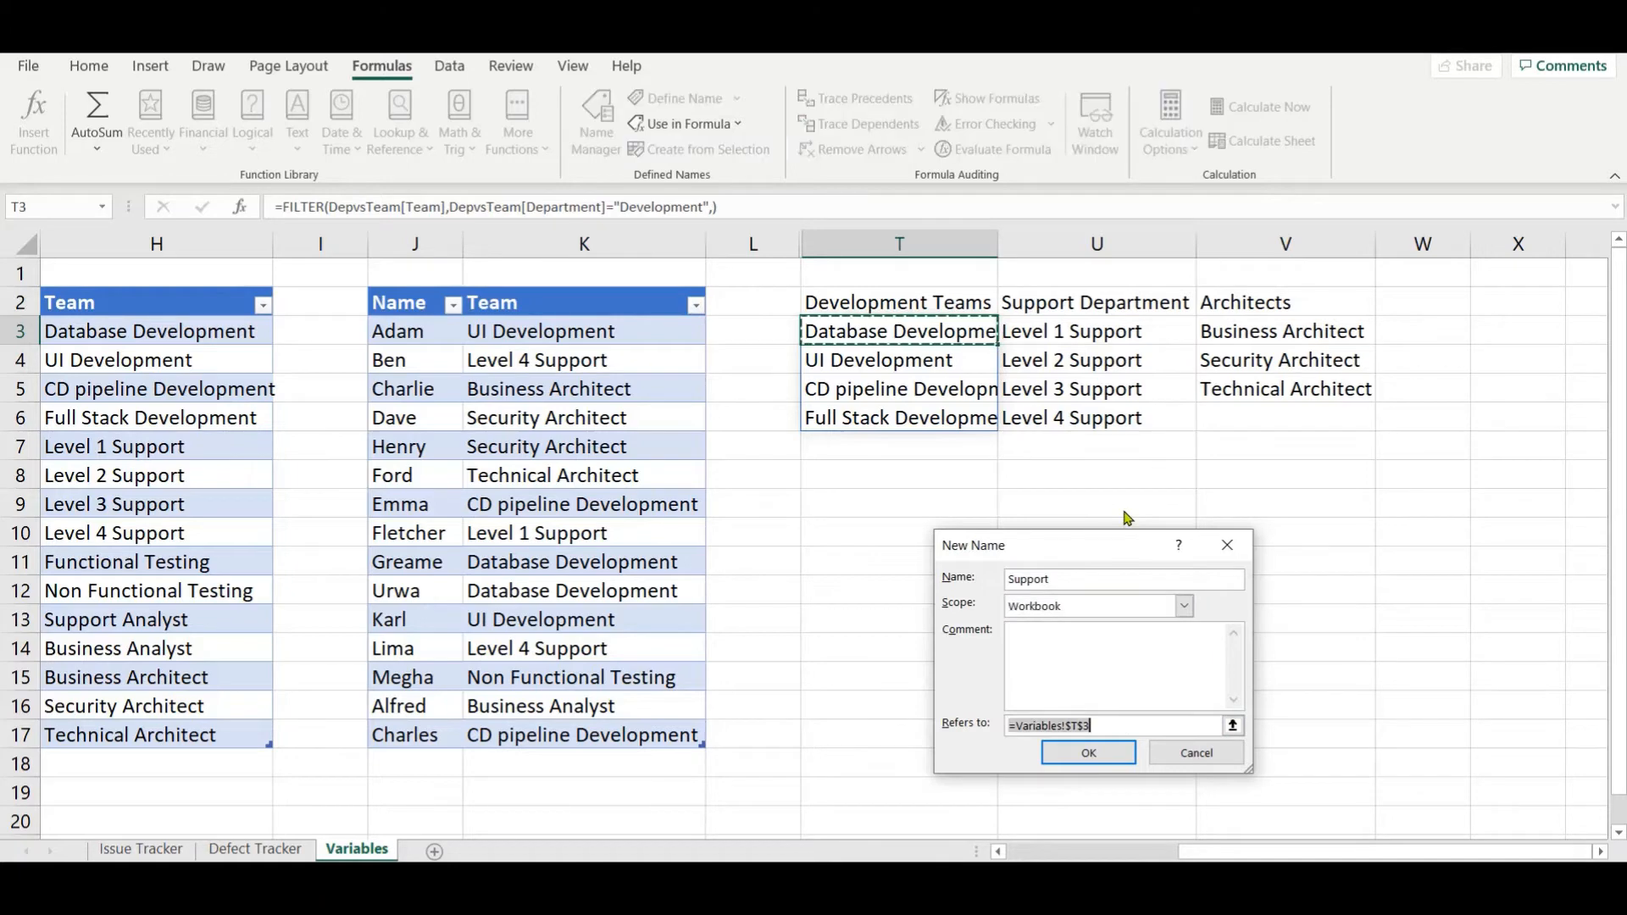
{"action": "left_click", "coordinate": [1107, 331]}
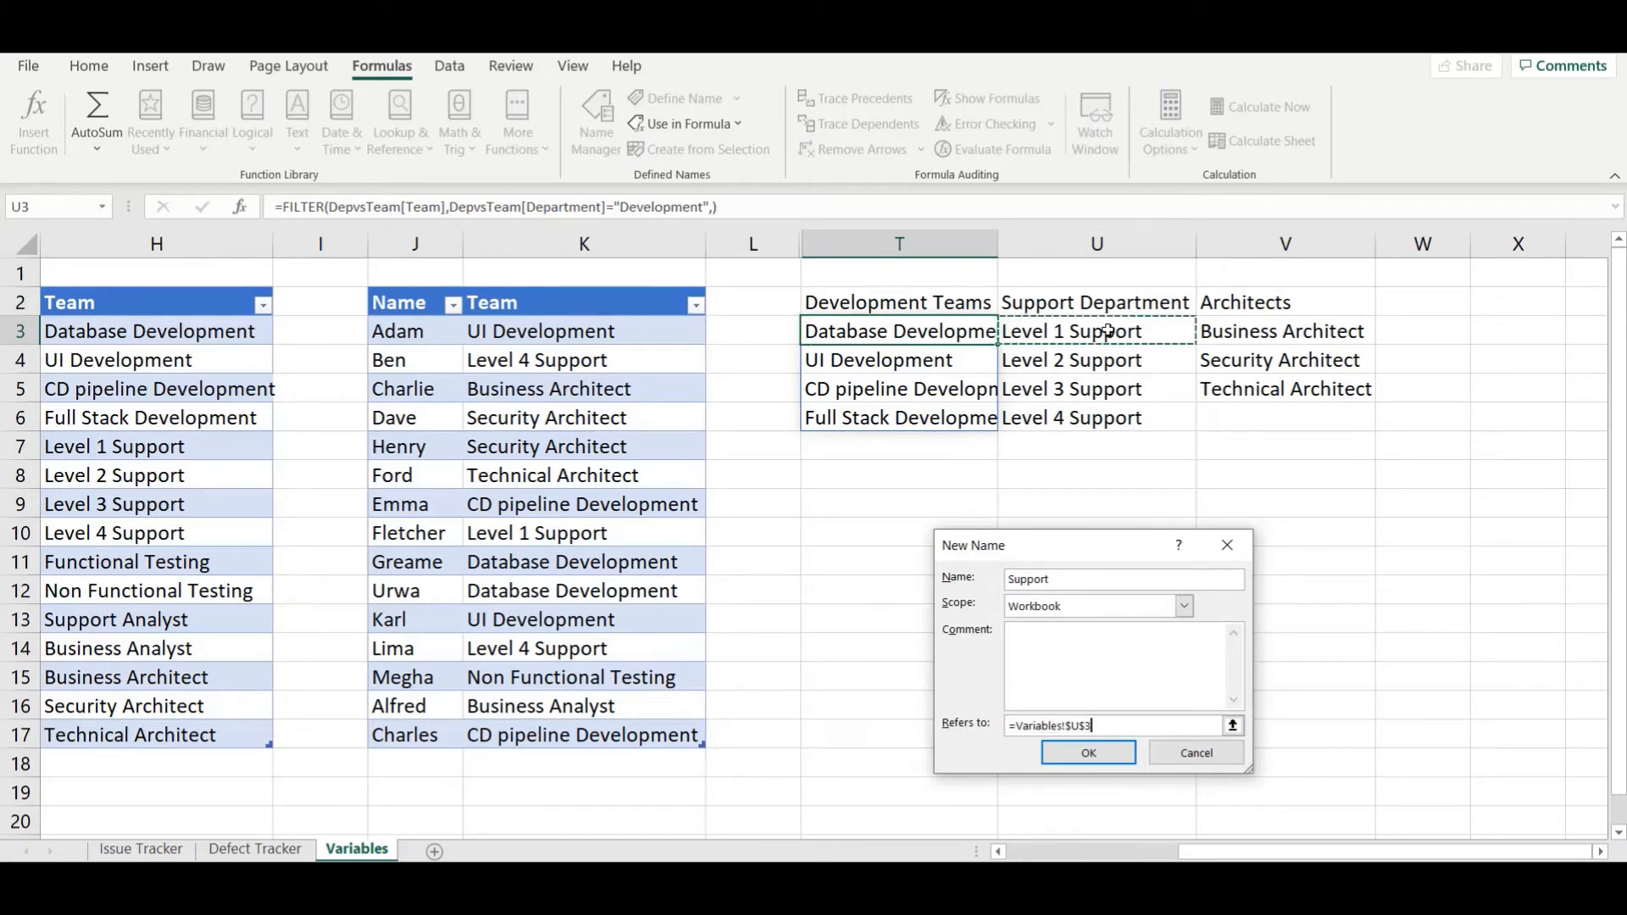
{"action": "type", "text": "#"}
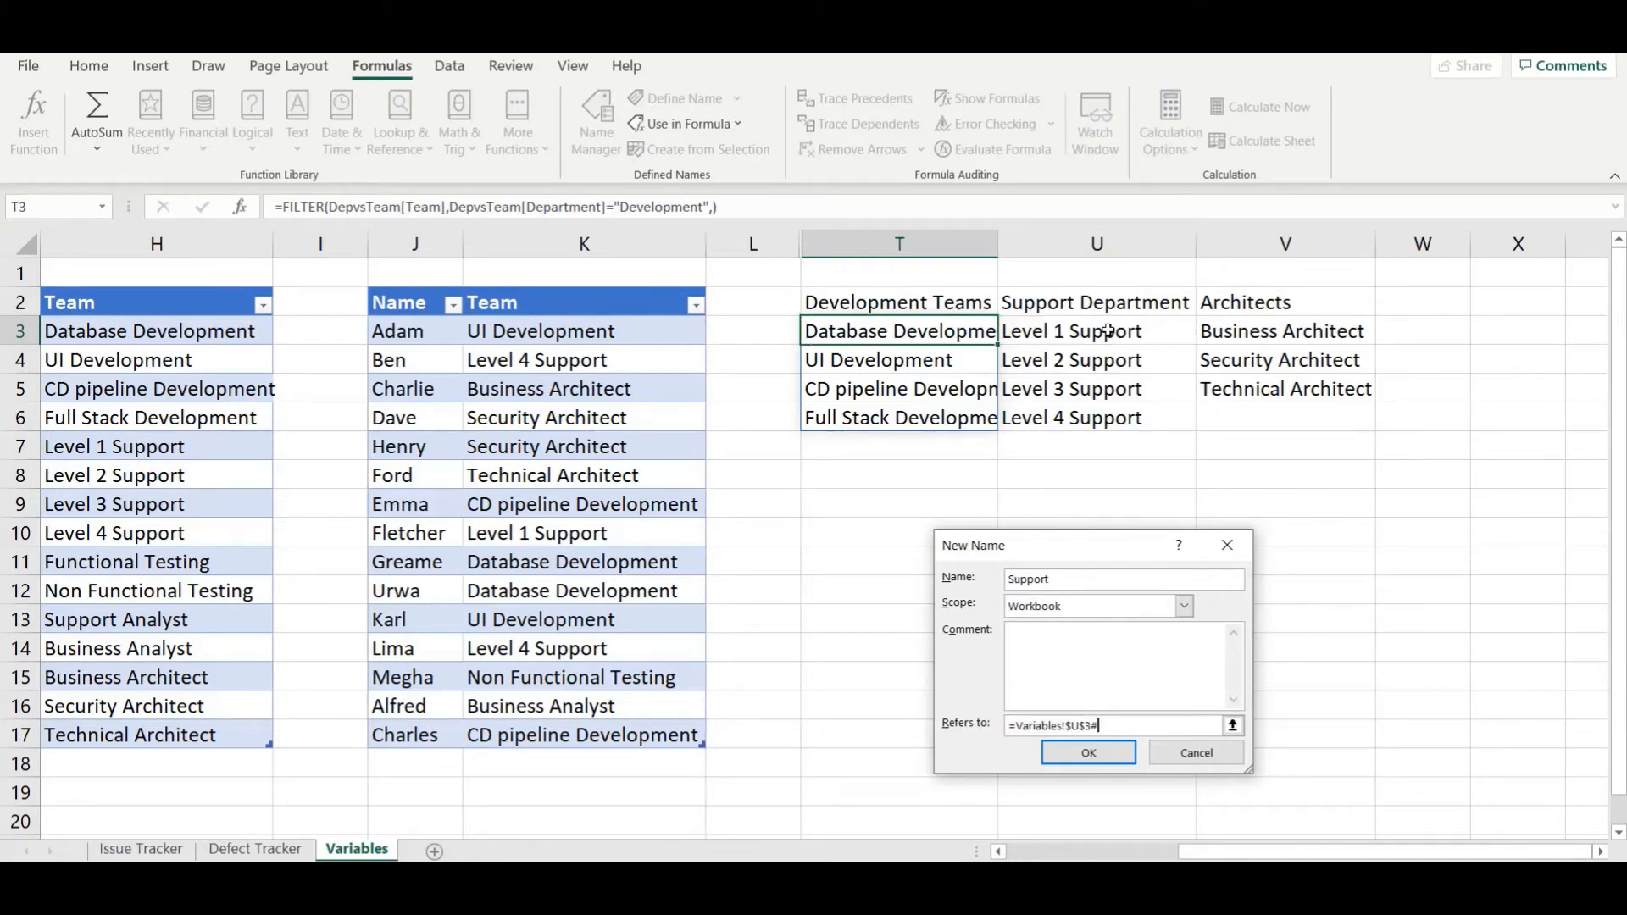
{"action": "left_click", "coordinate": [1092, 752]}
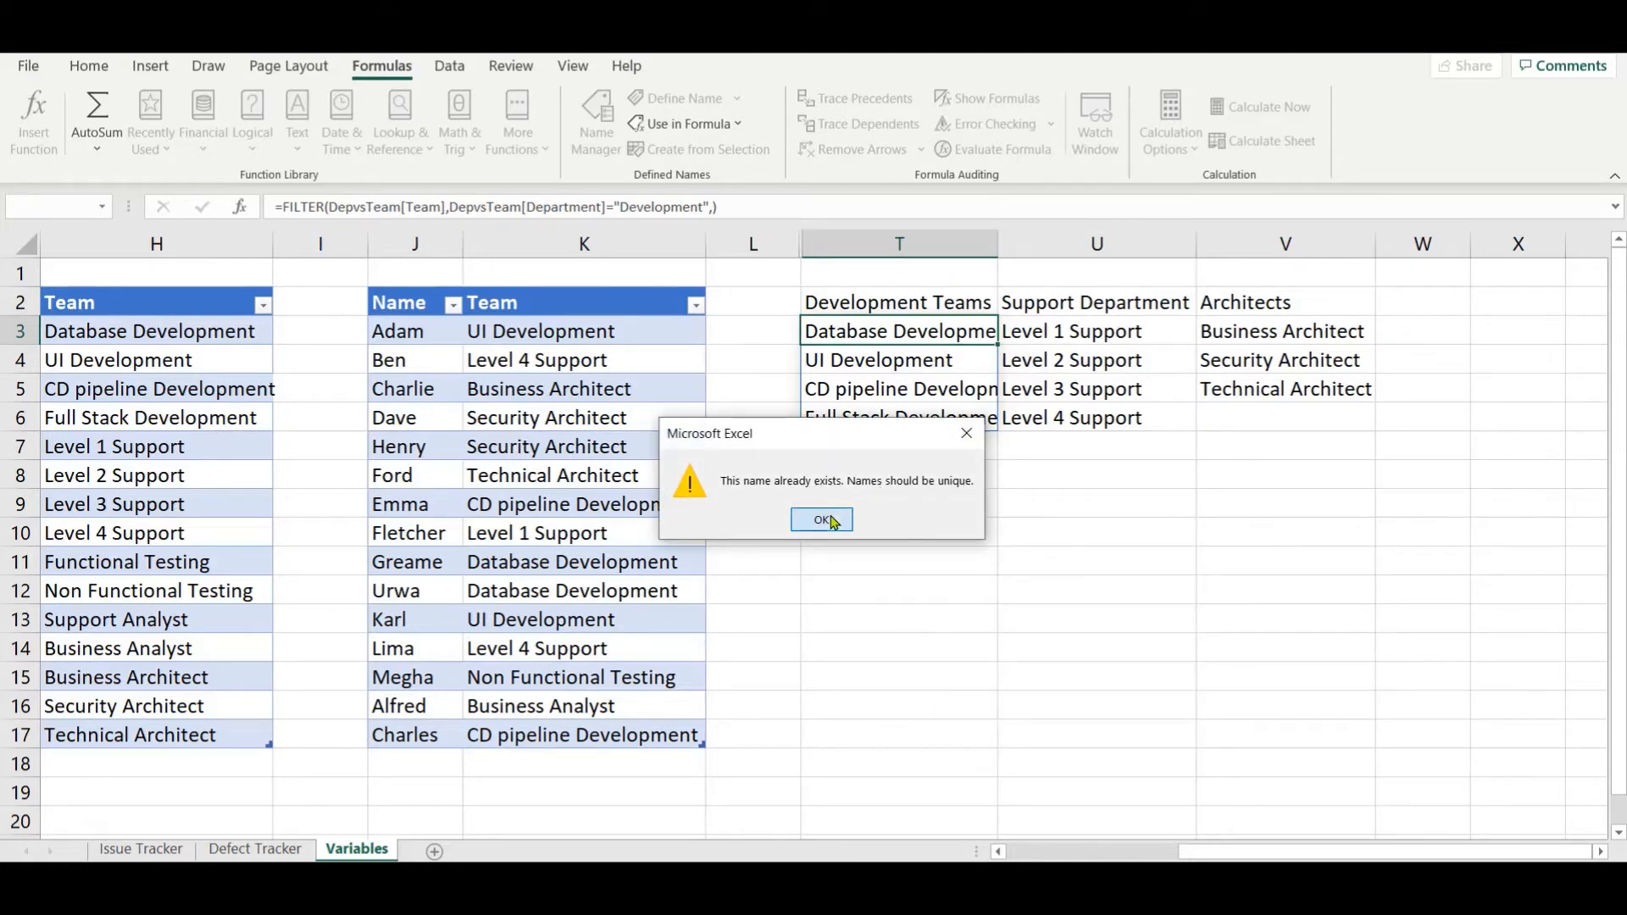
{"action": "left_click", "coordinate": [822, 519]}
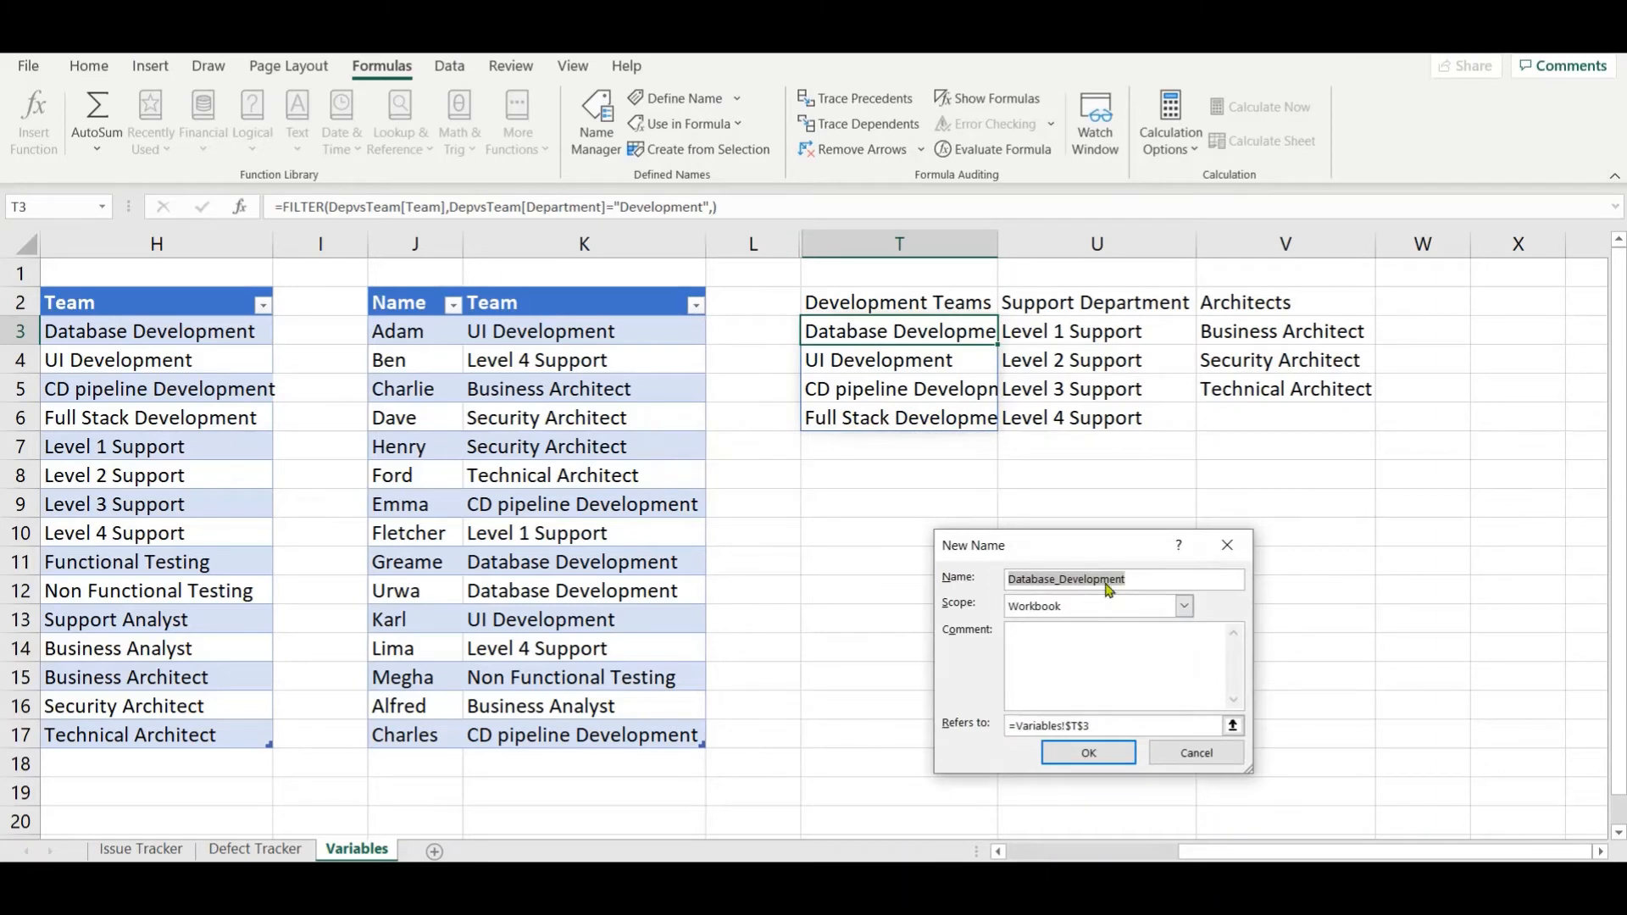
Step: Define a new workbook-scope name Architects that refers to =Variables!$V$3#, the spilled Architects list
{"action": "type", "text": "Architects"}
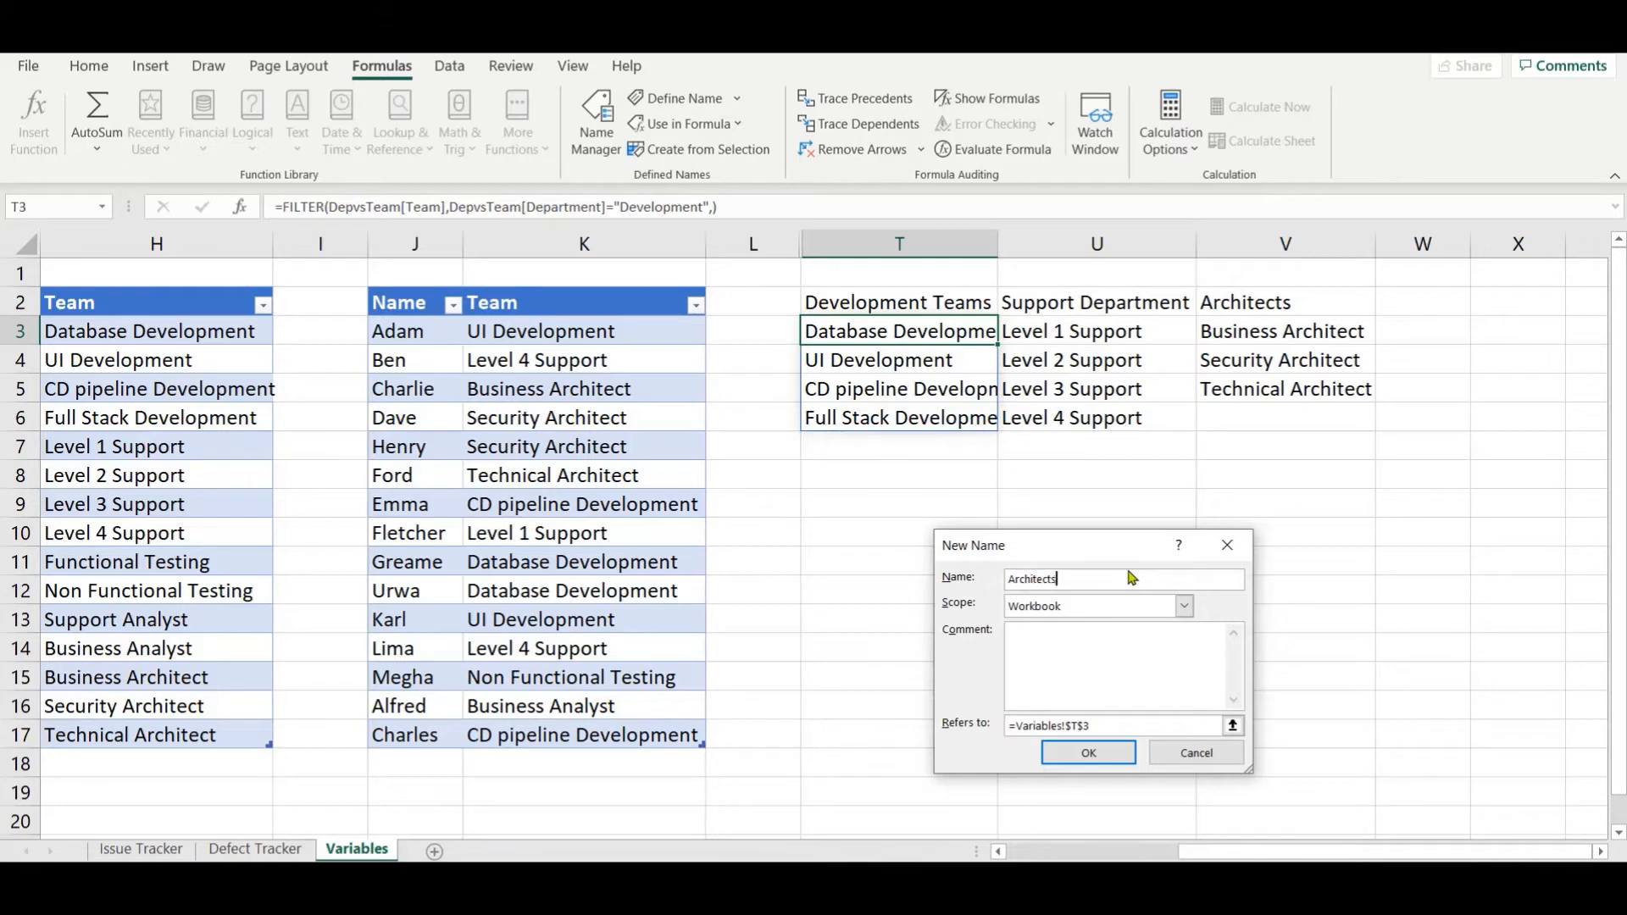
{"action": "key", "text": "Tab"}
{"action": "key", "text": "Tab"}
{"action": "key", "text": "Tab"}
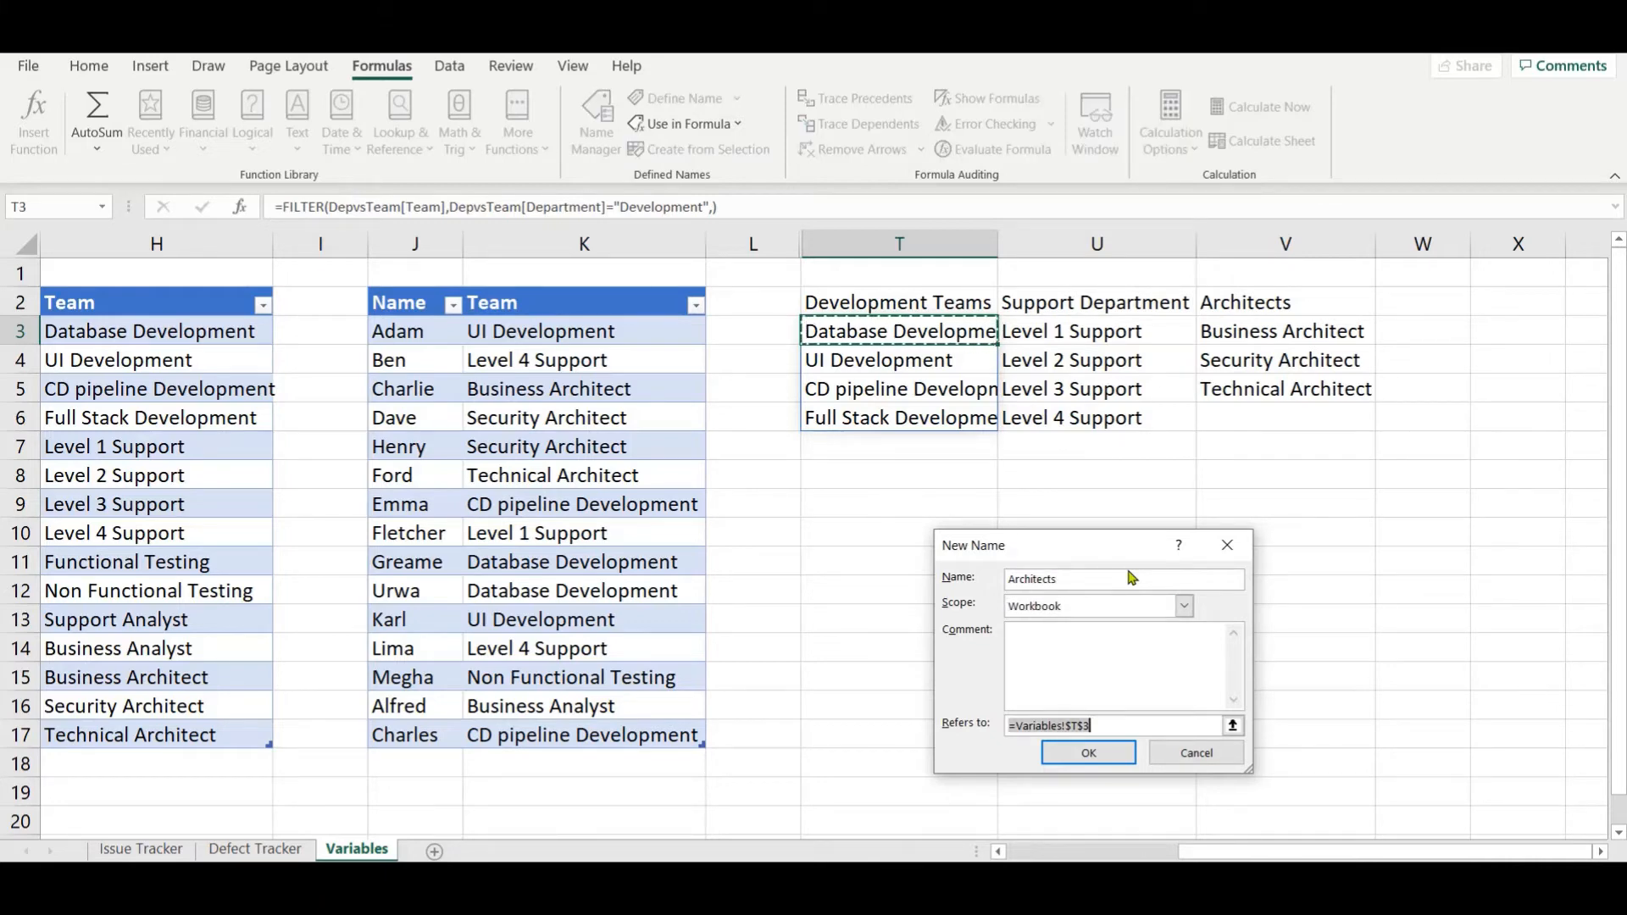
{"action": "left_click", "coordinate": [1292, 331]}
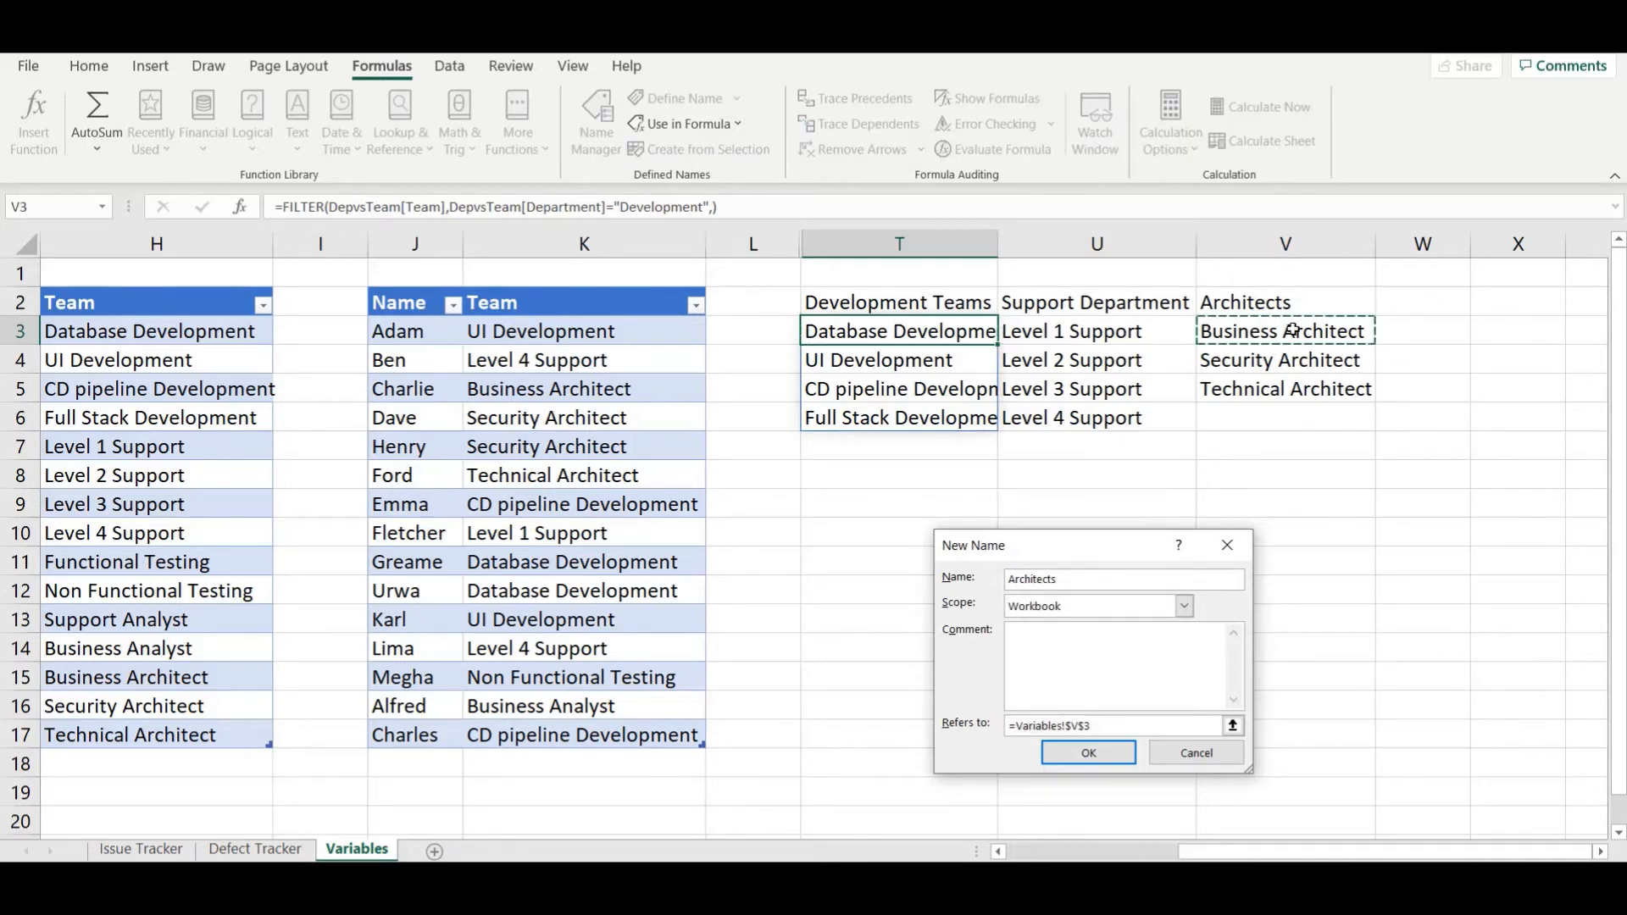
{"action": "type", "text": "#"}
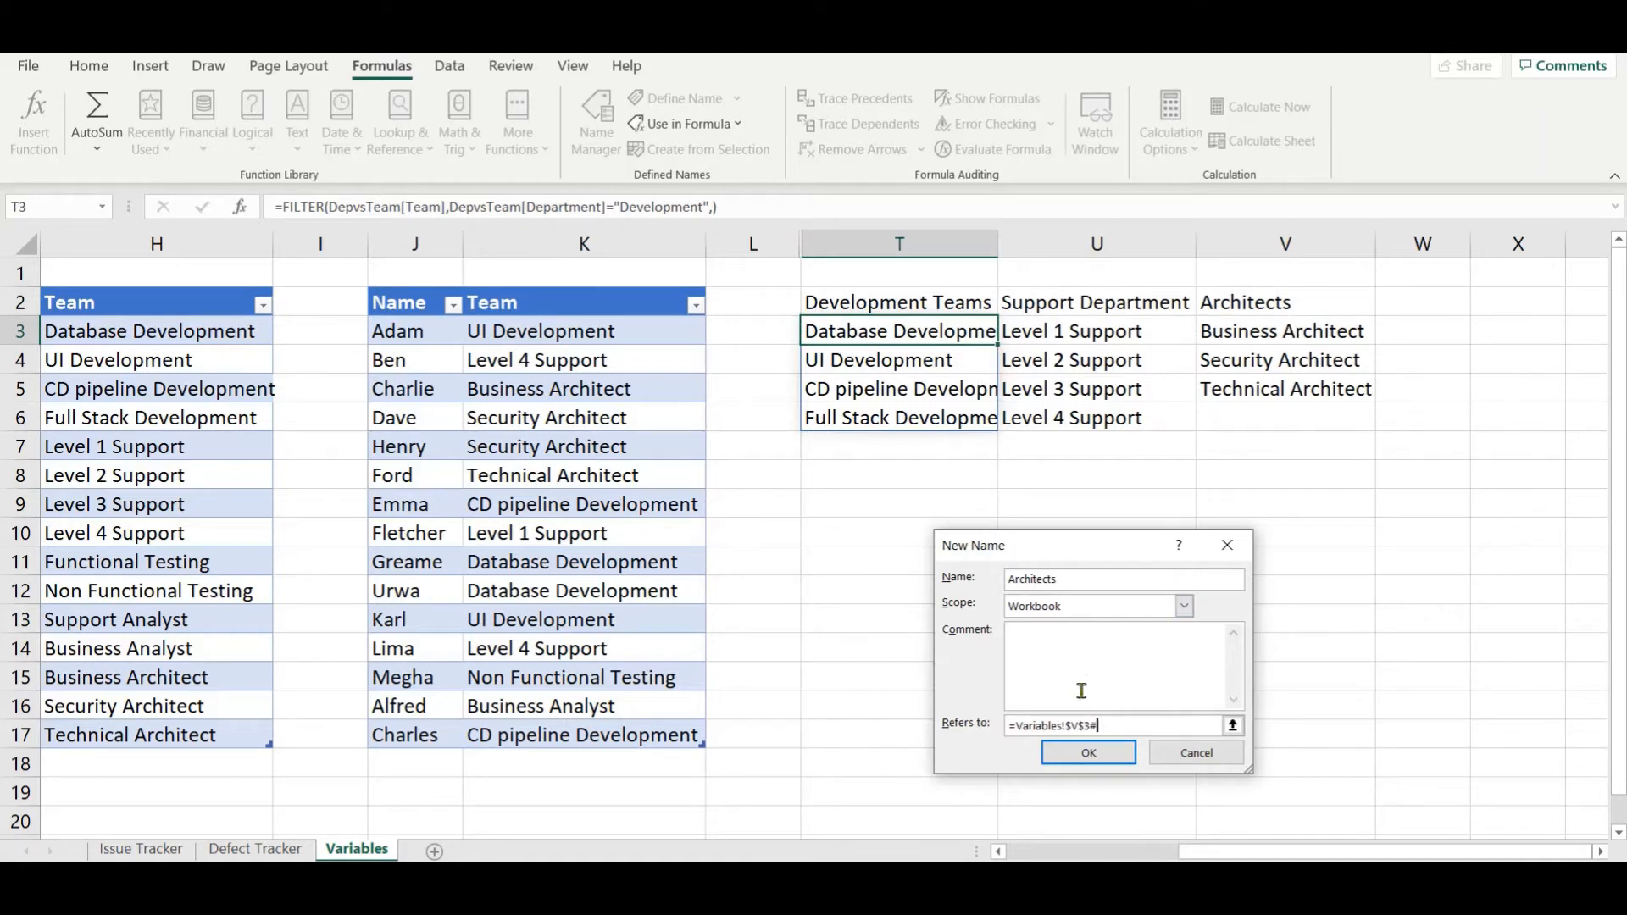
{"action": "left_click", "coordinate": [1088, 753]}
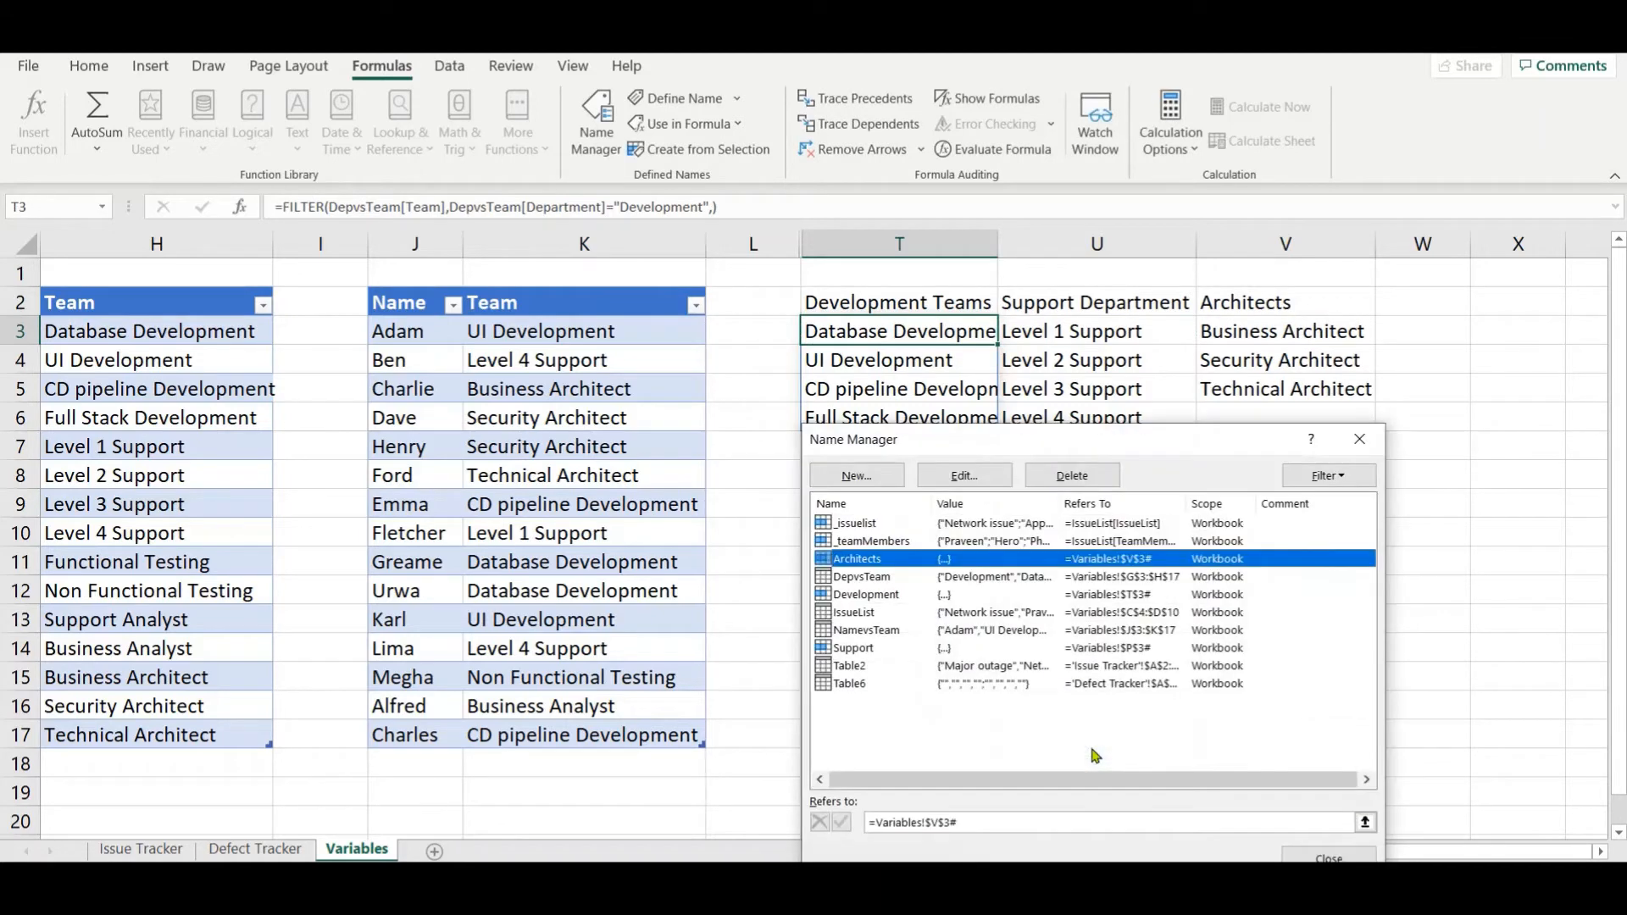
Step: Edit the defined name Support so that it refers to =Variables!$U$3#, and close the list of names
{"action": "left_click", "coordinate": [849, 649]}
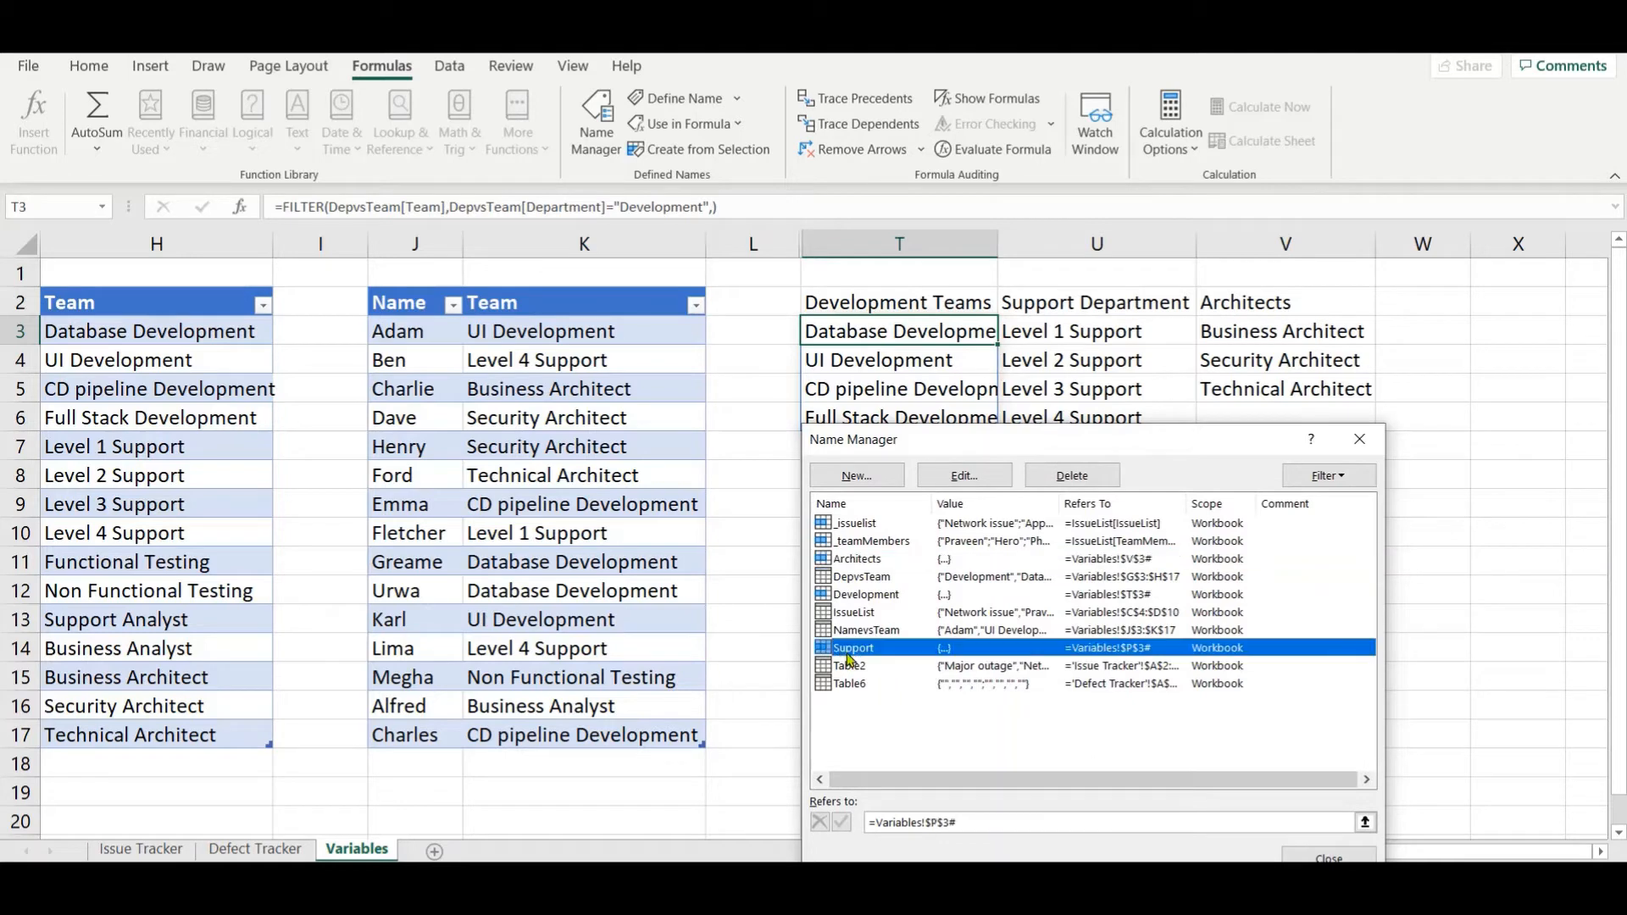
{"action": "left_click", "coordinate": [964, 476]}
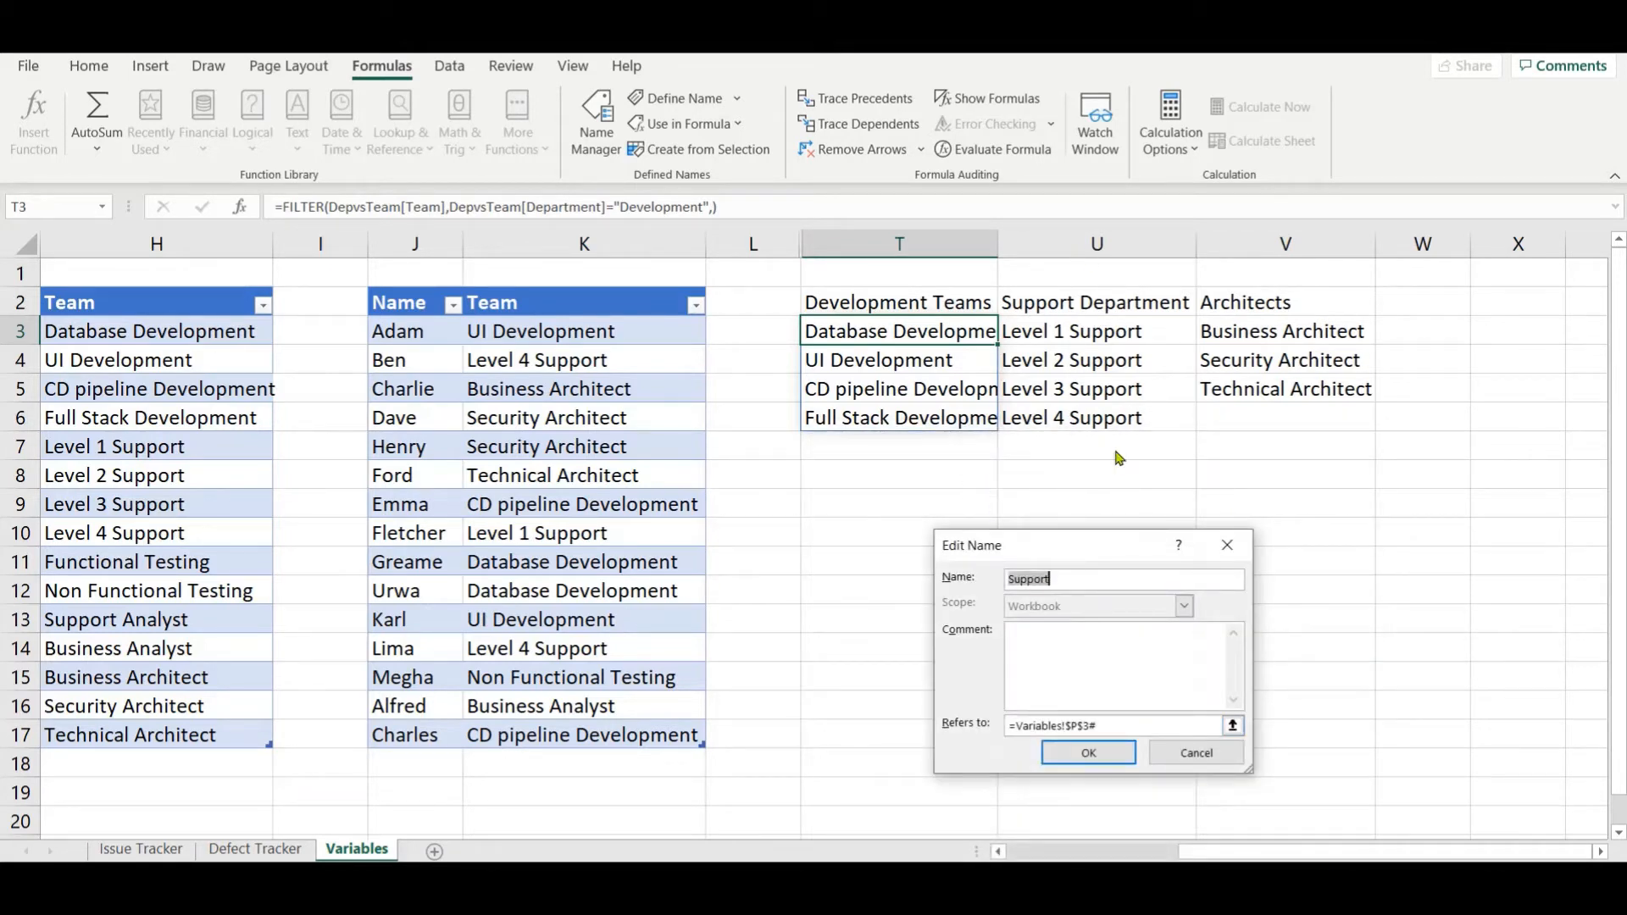
{"action": "key", "text": "Tab"}
{"action": "key", "text": "Tab"}
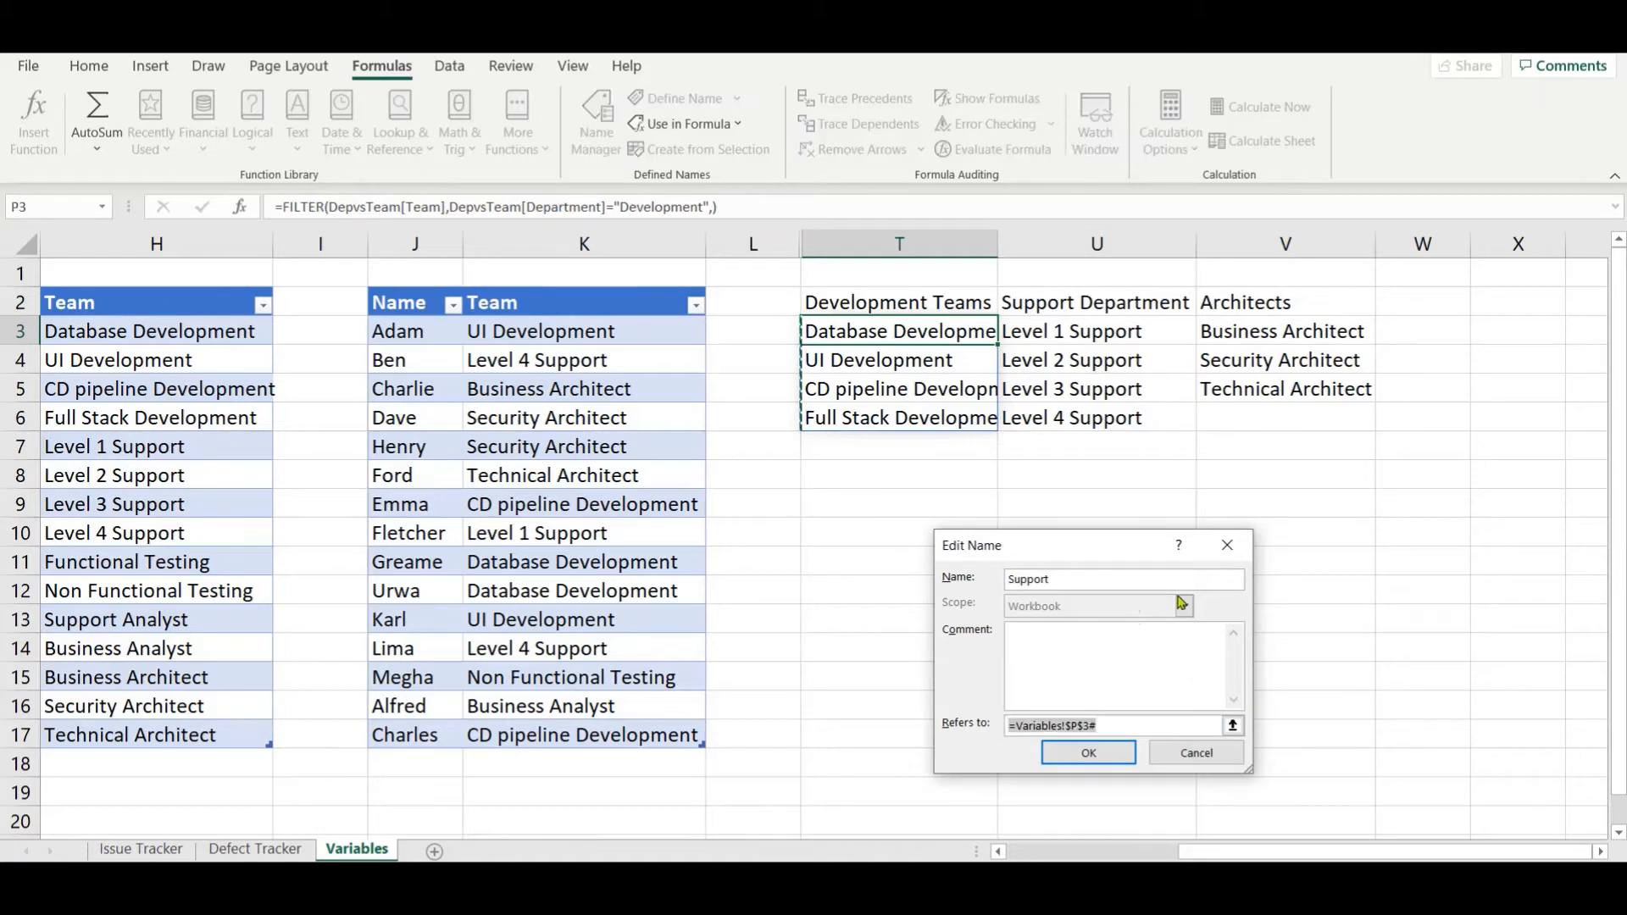
{"action": "left_click", "coordinate": [1158, 329]}
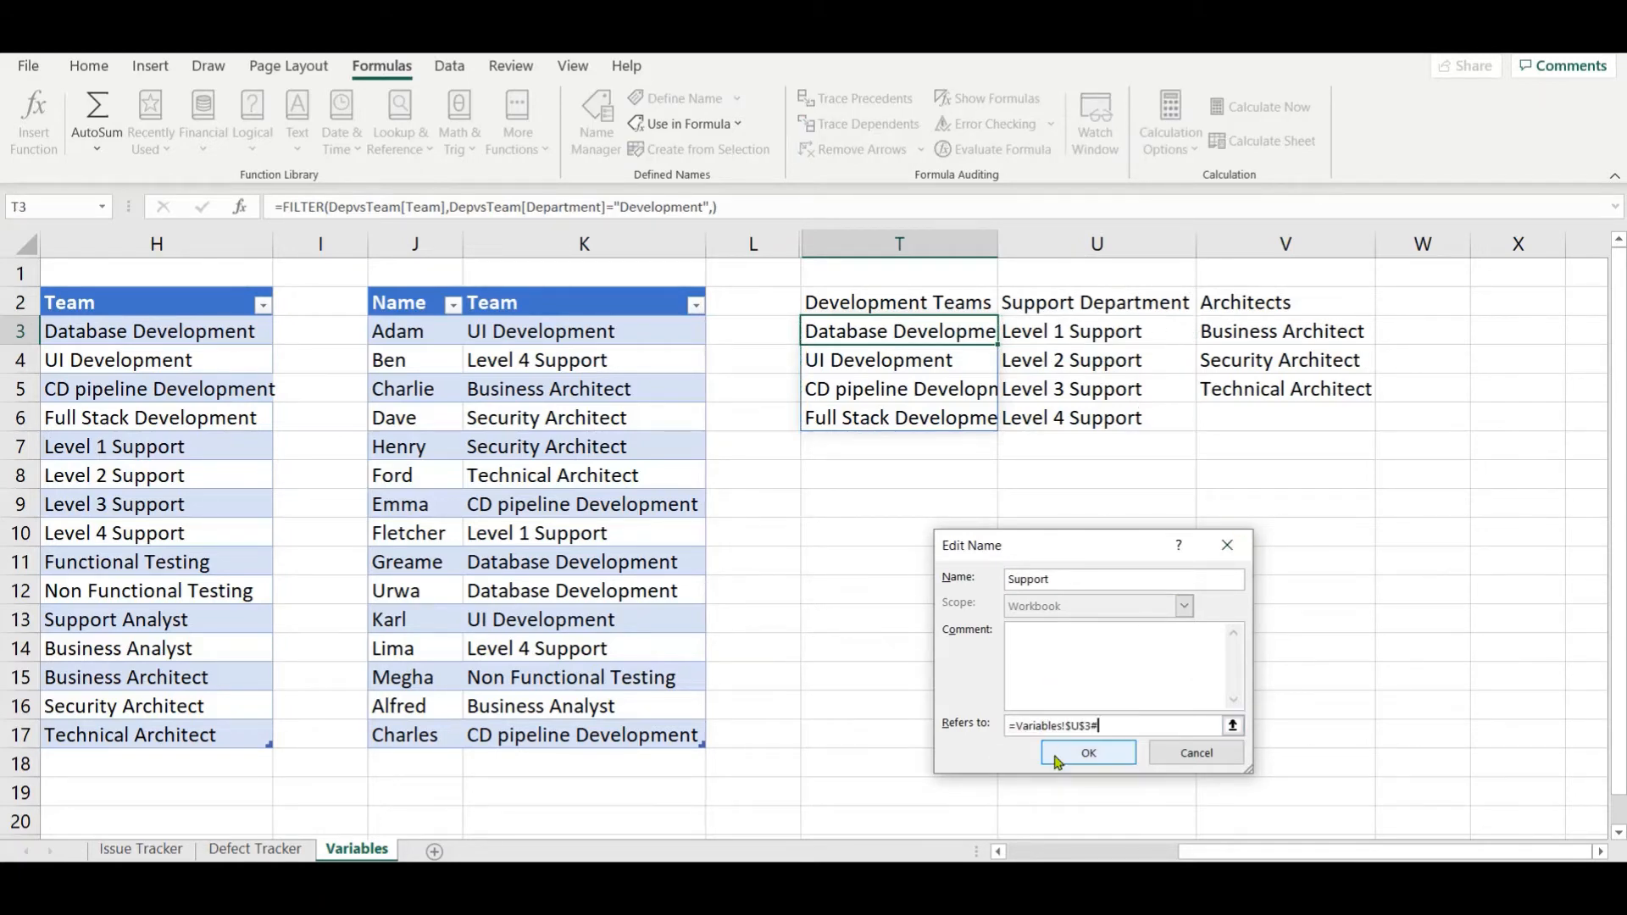
{"action": "left_click", "coordinate": [1088, 753]}
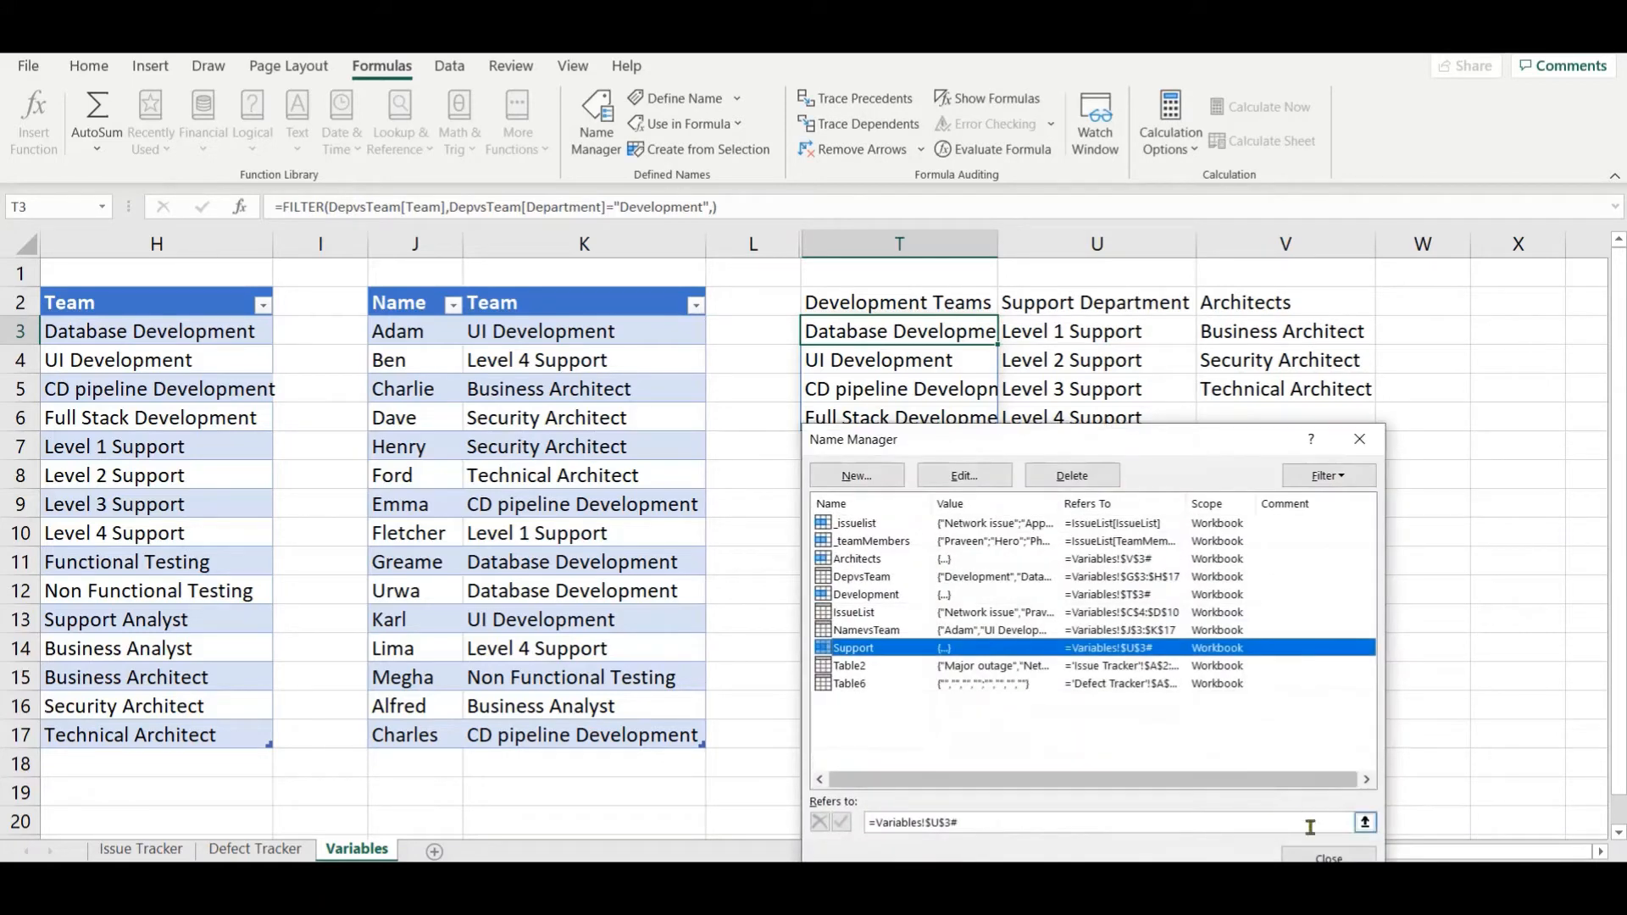
{"action": "left_click", "coordinate": [1327, 856]}
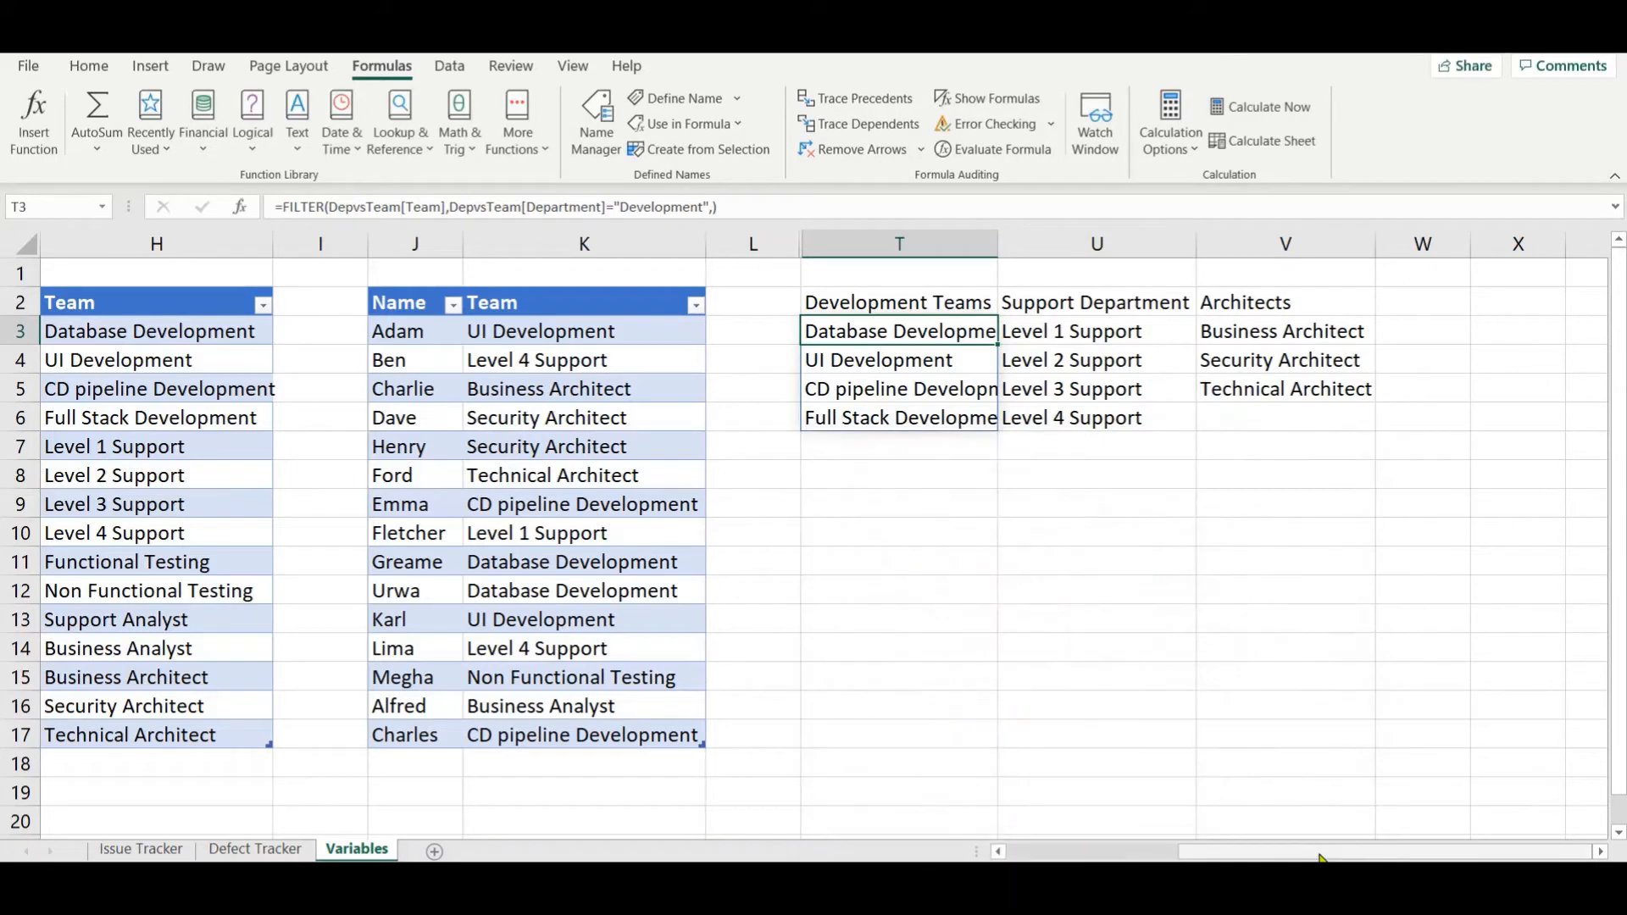
Step: Start a list-type data validation for the Department column's data cells A2:A3 on the Defect Tracker sheet
{"action": "scroll", "coordinate": [1023, 858], "scroll_direction": "left", "scroll_amount": 2}
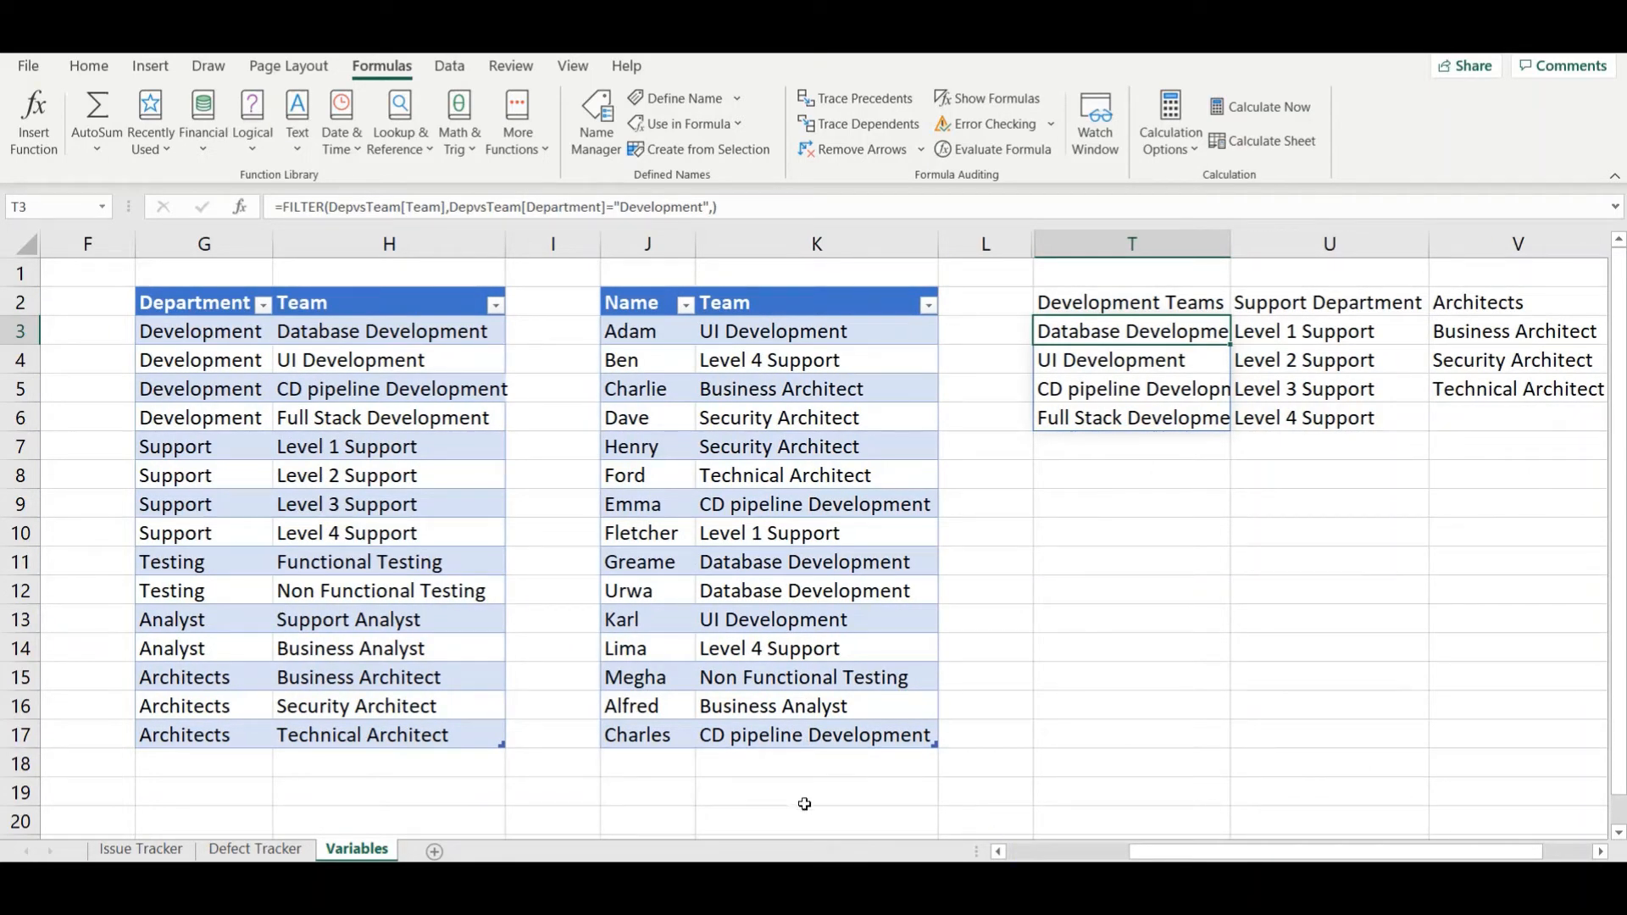
{"action": "left_click", "coordinate": [245, 854]}
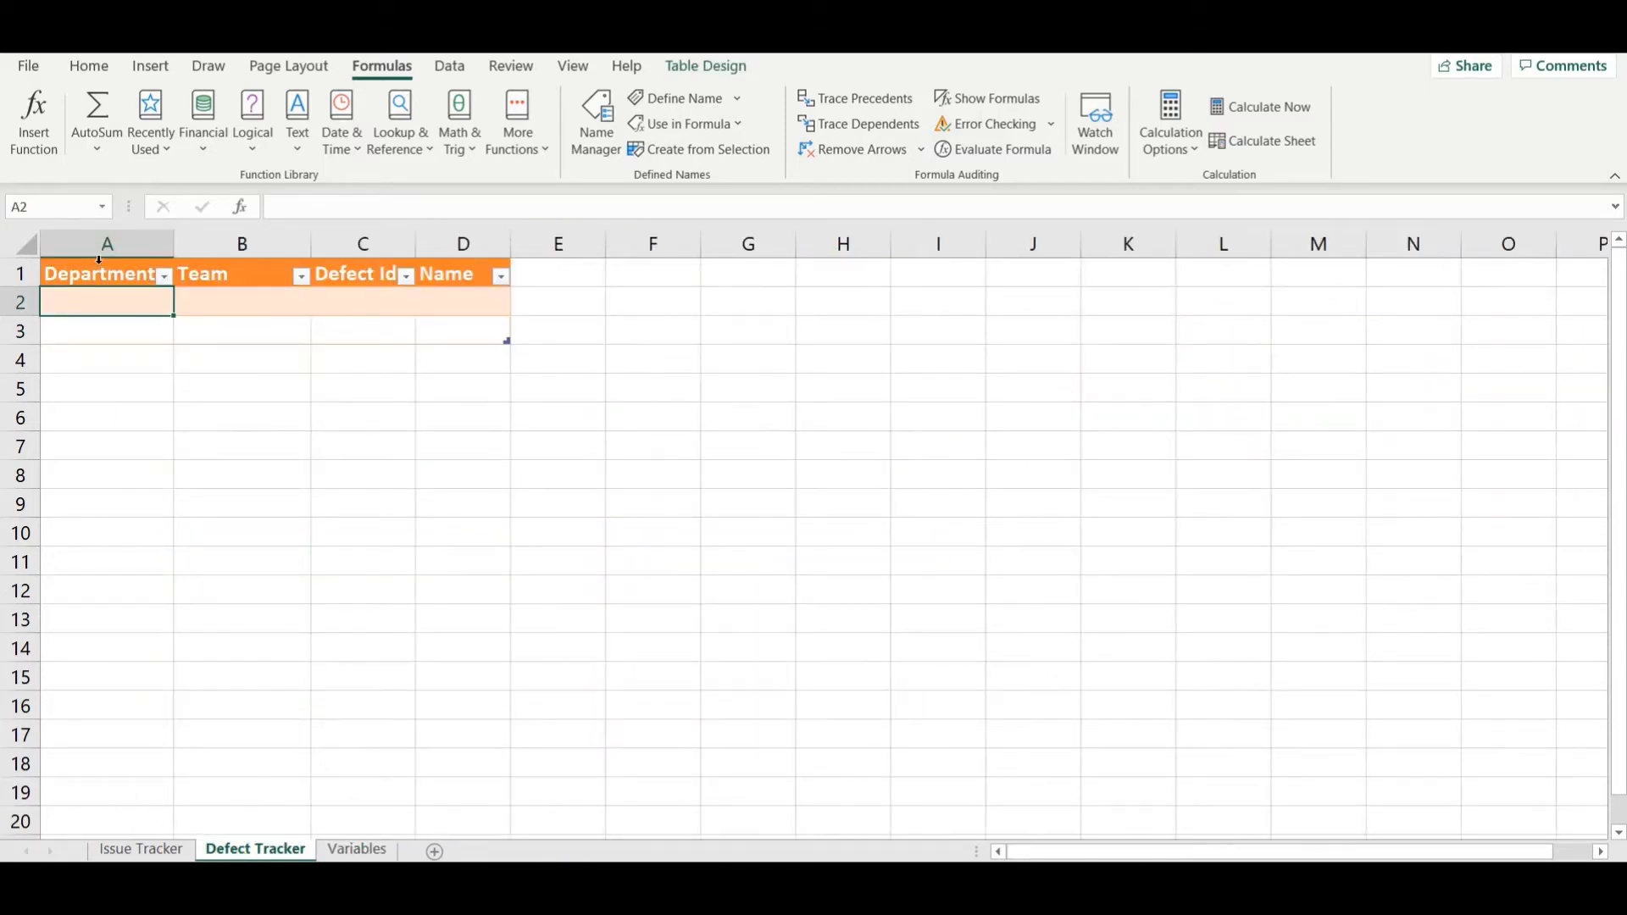
{"action": "left_click", "coordinate": [98, 260]}
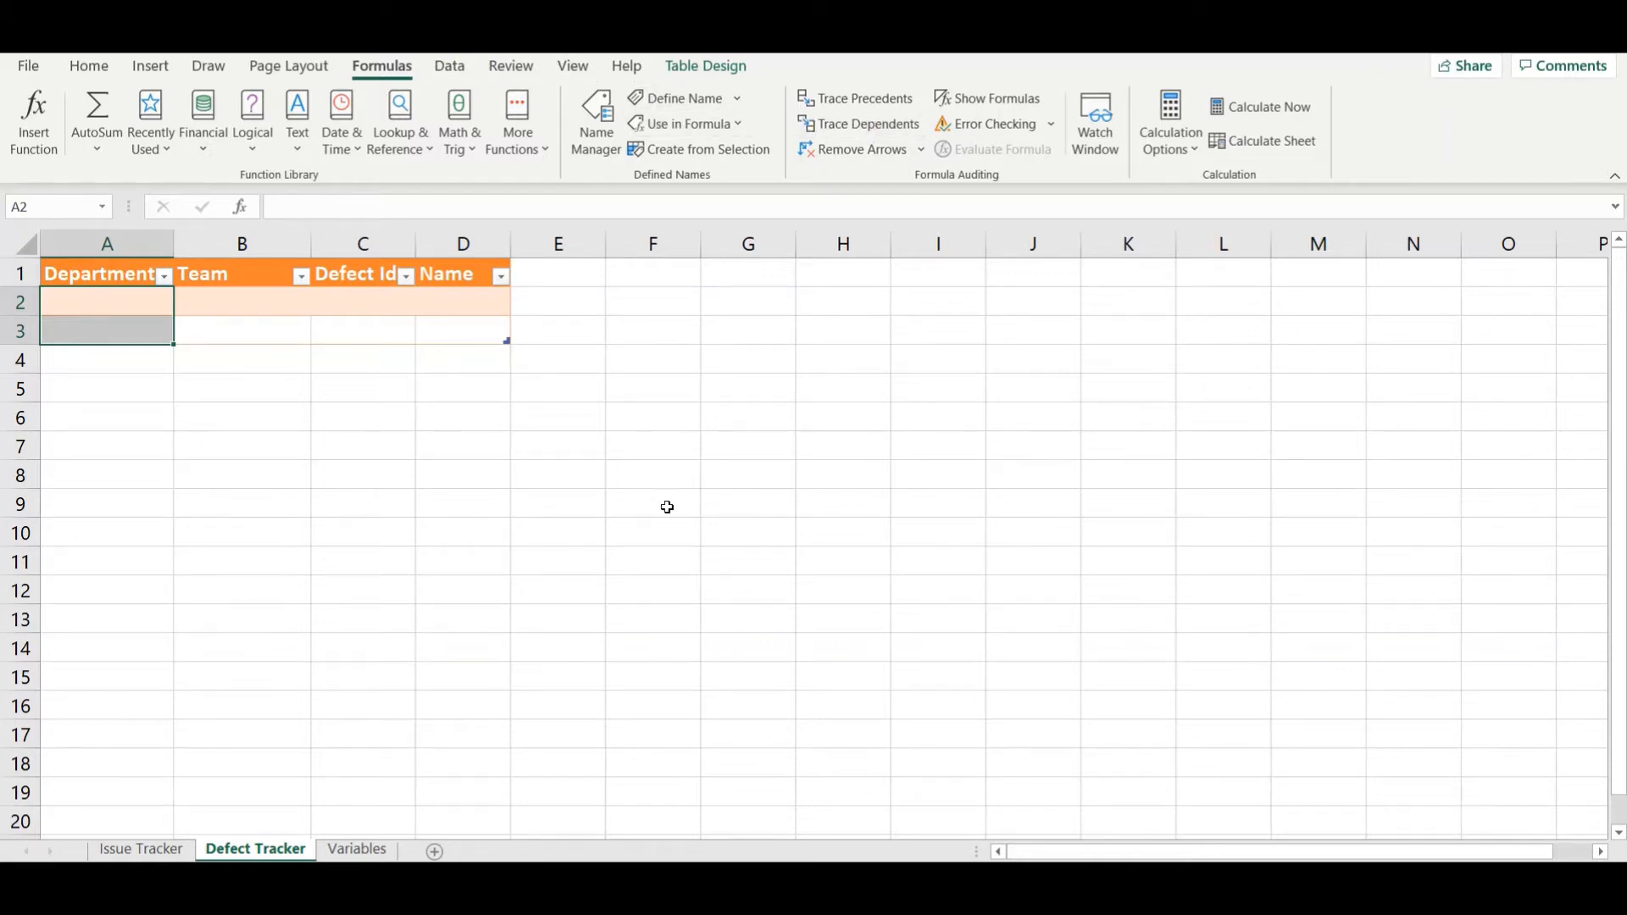
{"action": "left_click", "coordinate": [356, 850]}
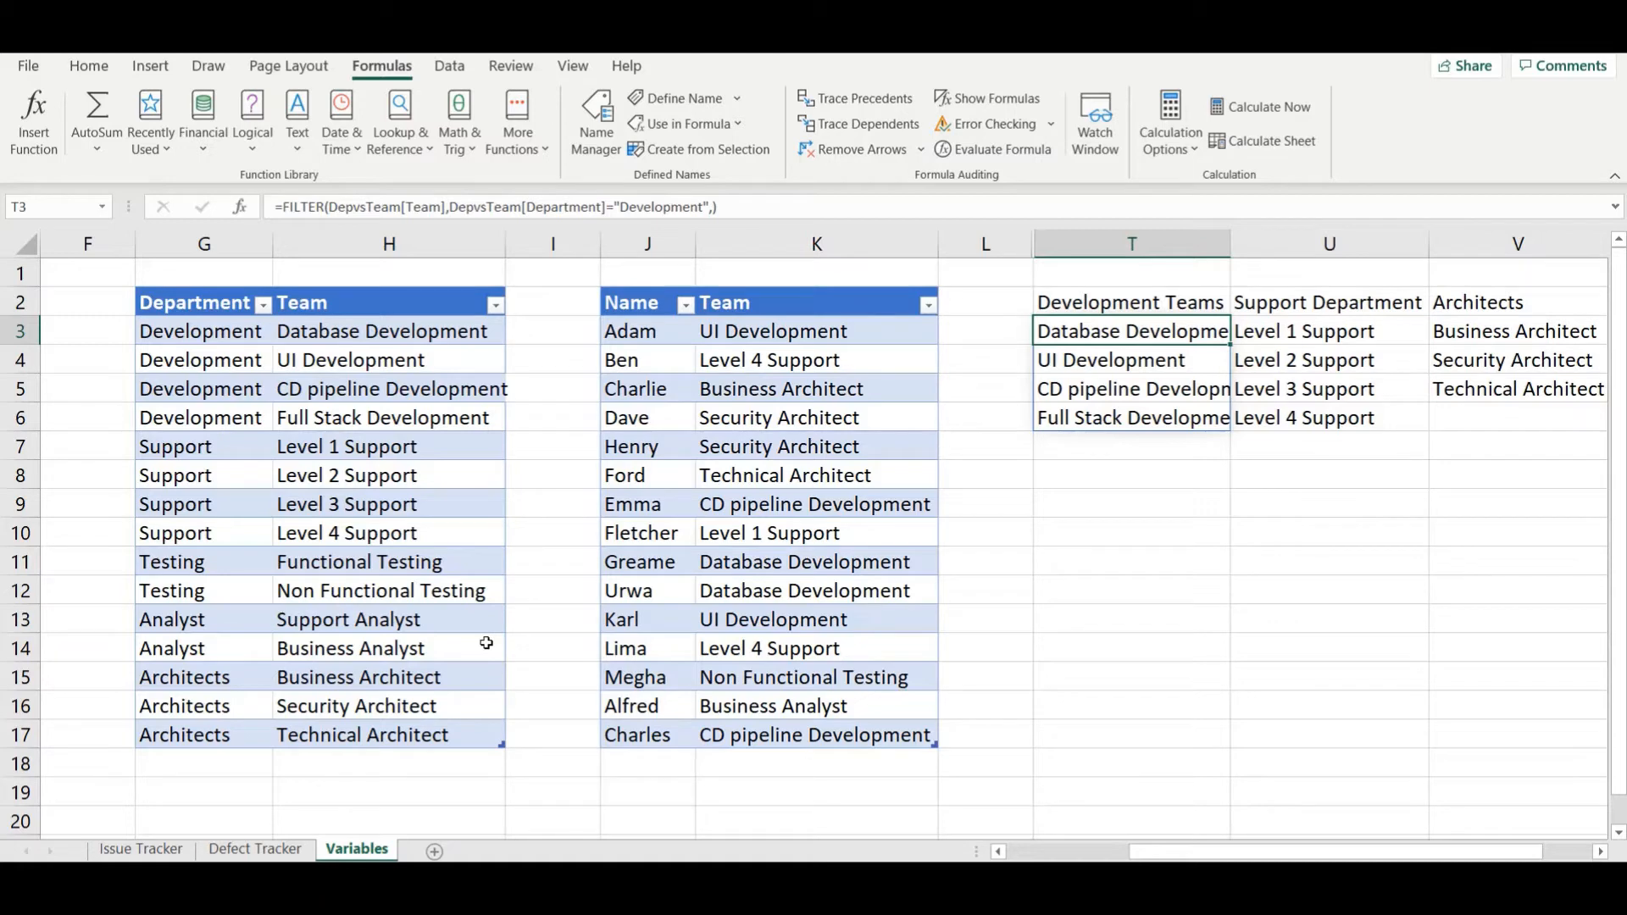
{"action": "left_click", "coordinate": [254, 850]}
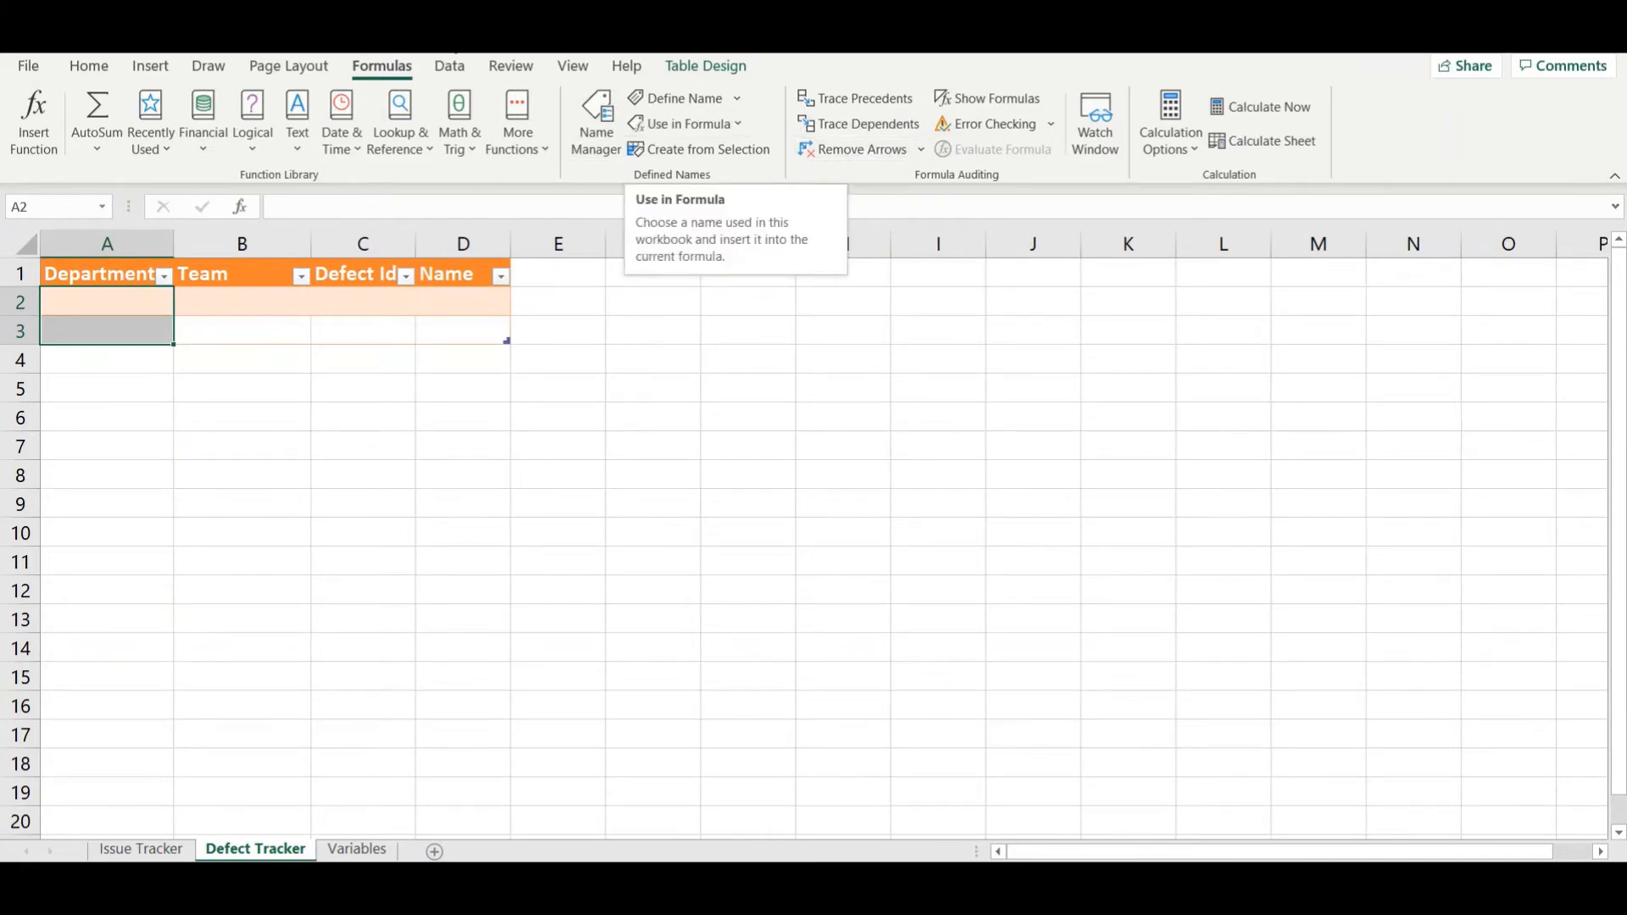
{"action": "left_click", "coordinate": [450, 66]}
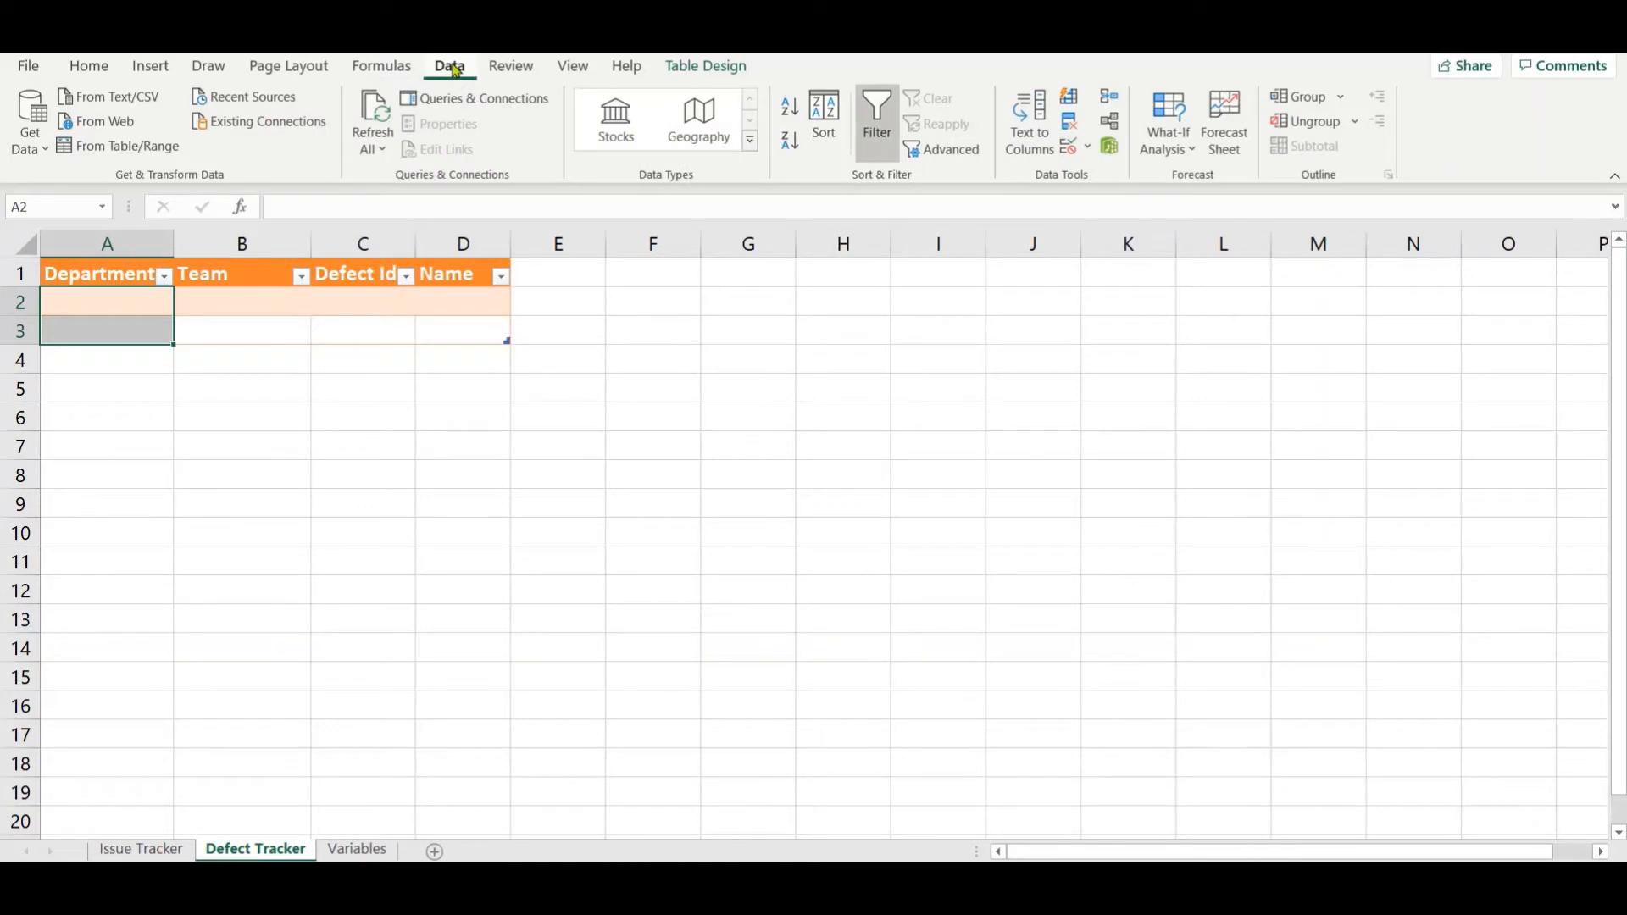
{"action": "left_click", "coordinate": [1087, 145]}
{"action": "left_click", "coordinate": [1105, 178]}
{"action": "left_click", "coordinate": [940, 603]}
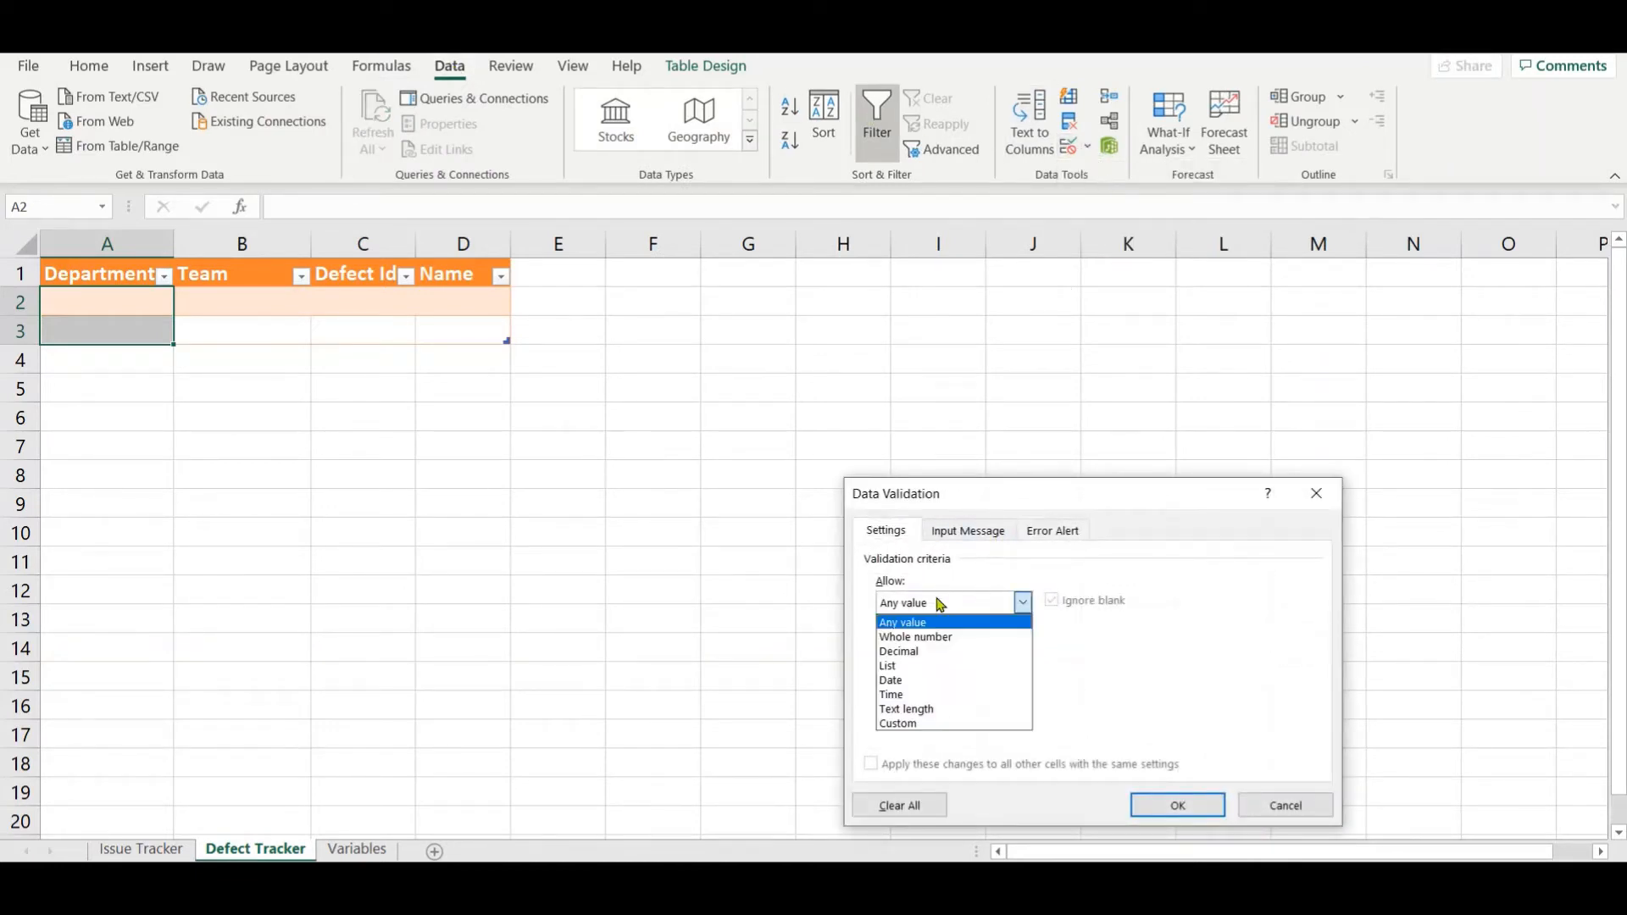
{"action": "left_click", "coordinate": [943, 674]}
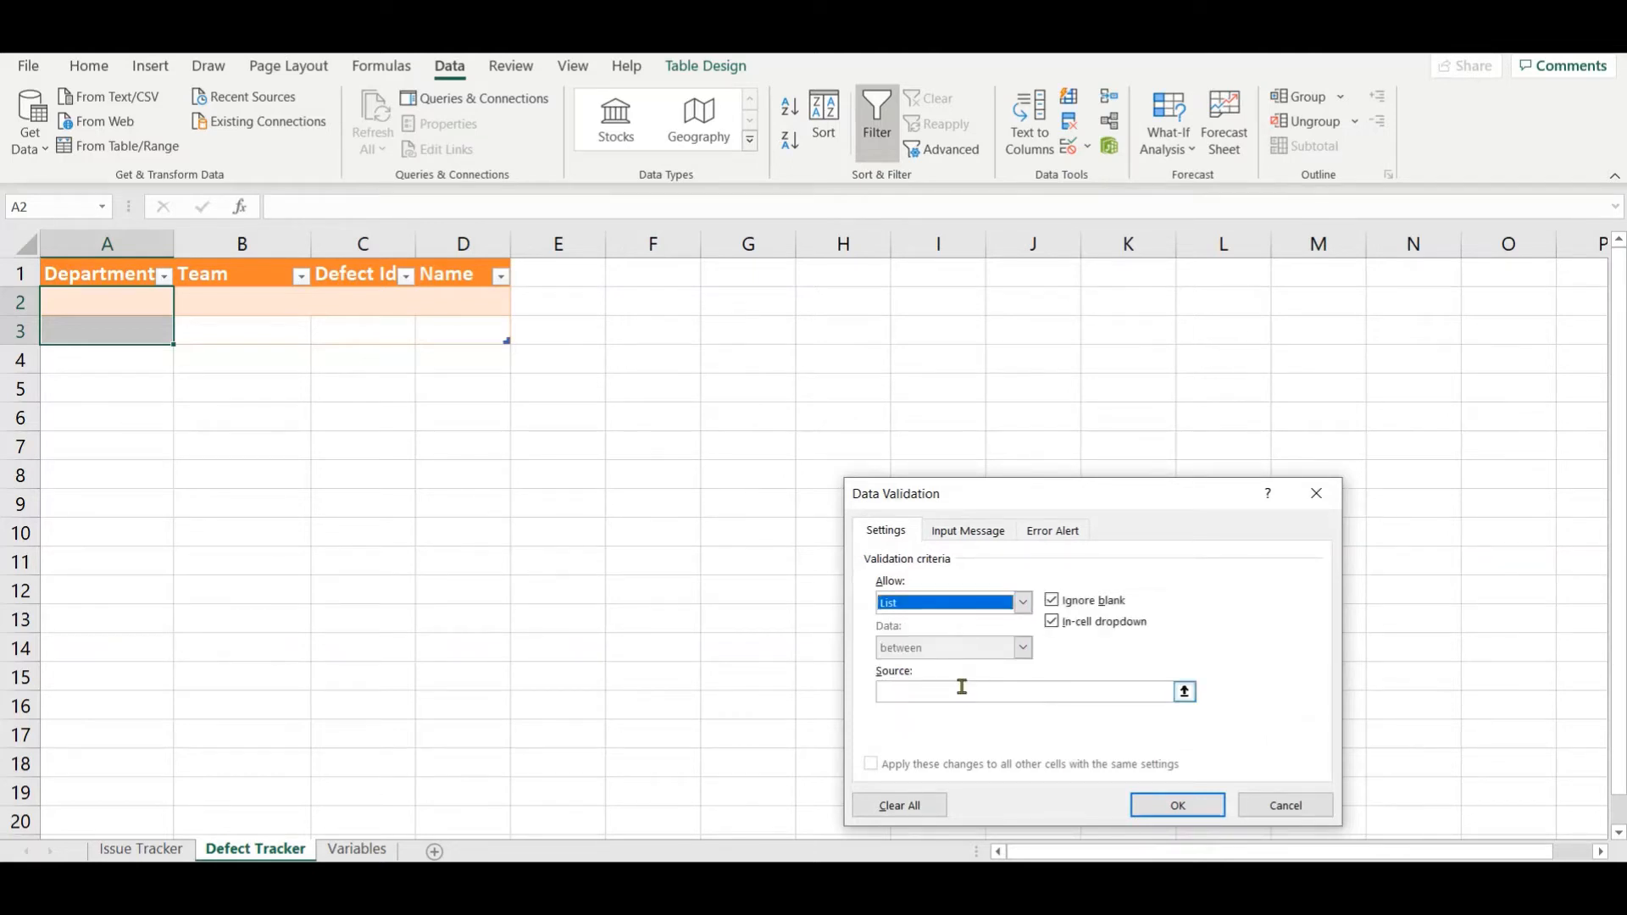
Step: Try to use =UNIQUE(Variables!$G$3:$G$17) as the source of the Department validation list
{"action": "left_click", "coordinate": [962, 688]}
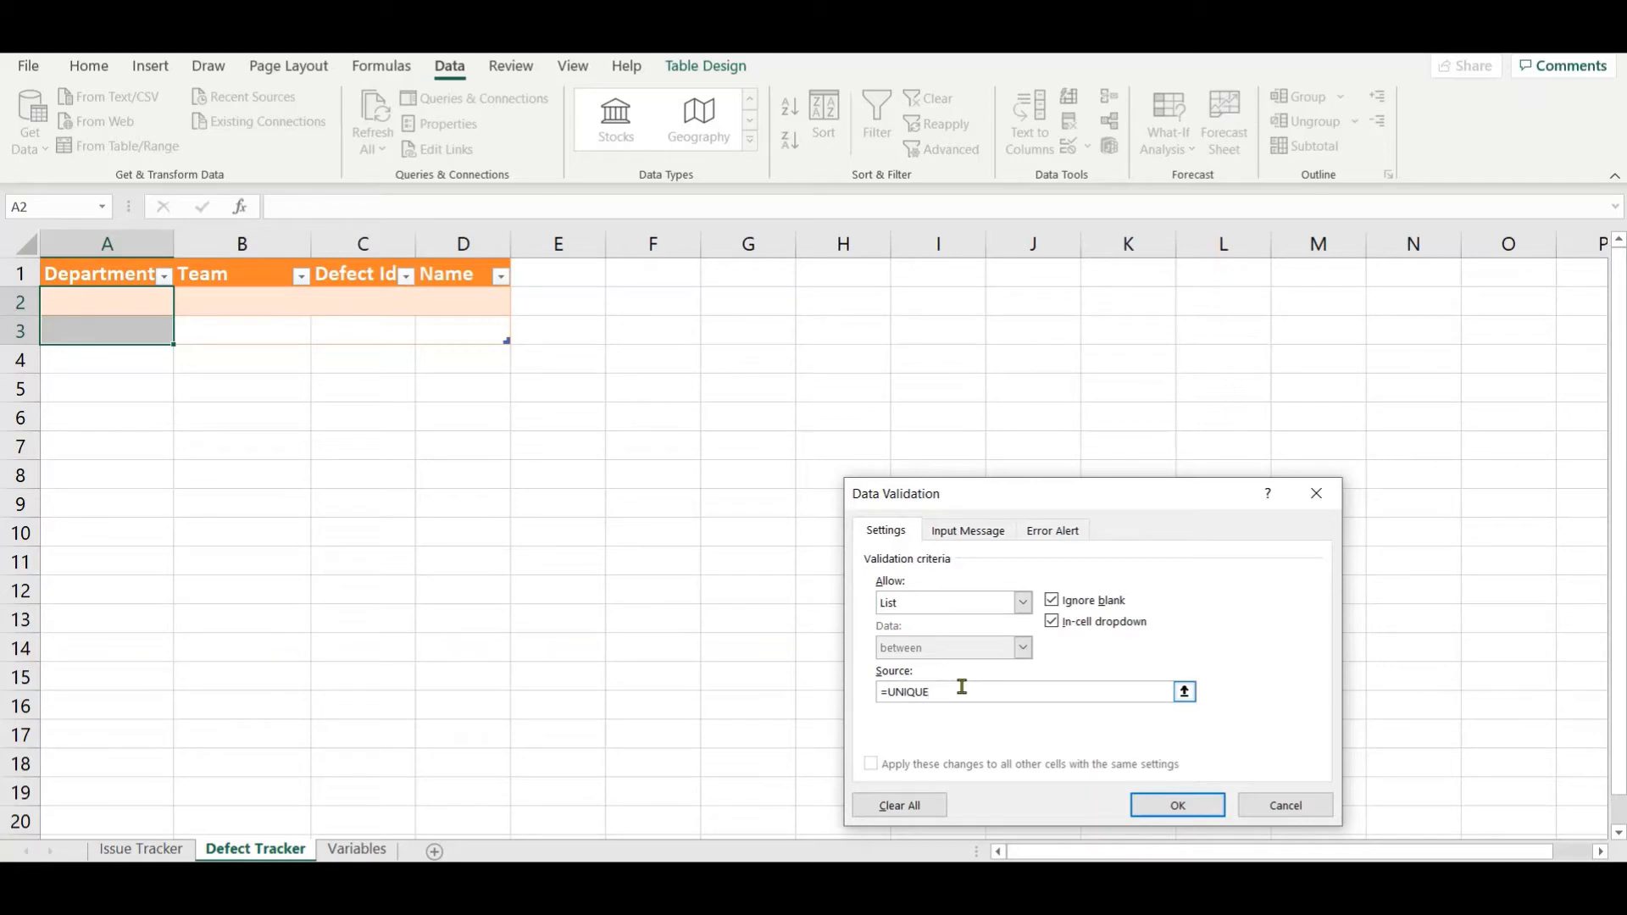
{"action": "type", "text": "=UNIQUE("}
{"action": "left_click", "coordinate": [357, 849]}
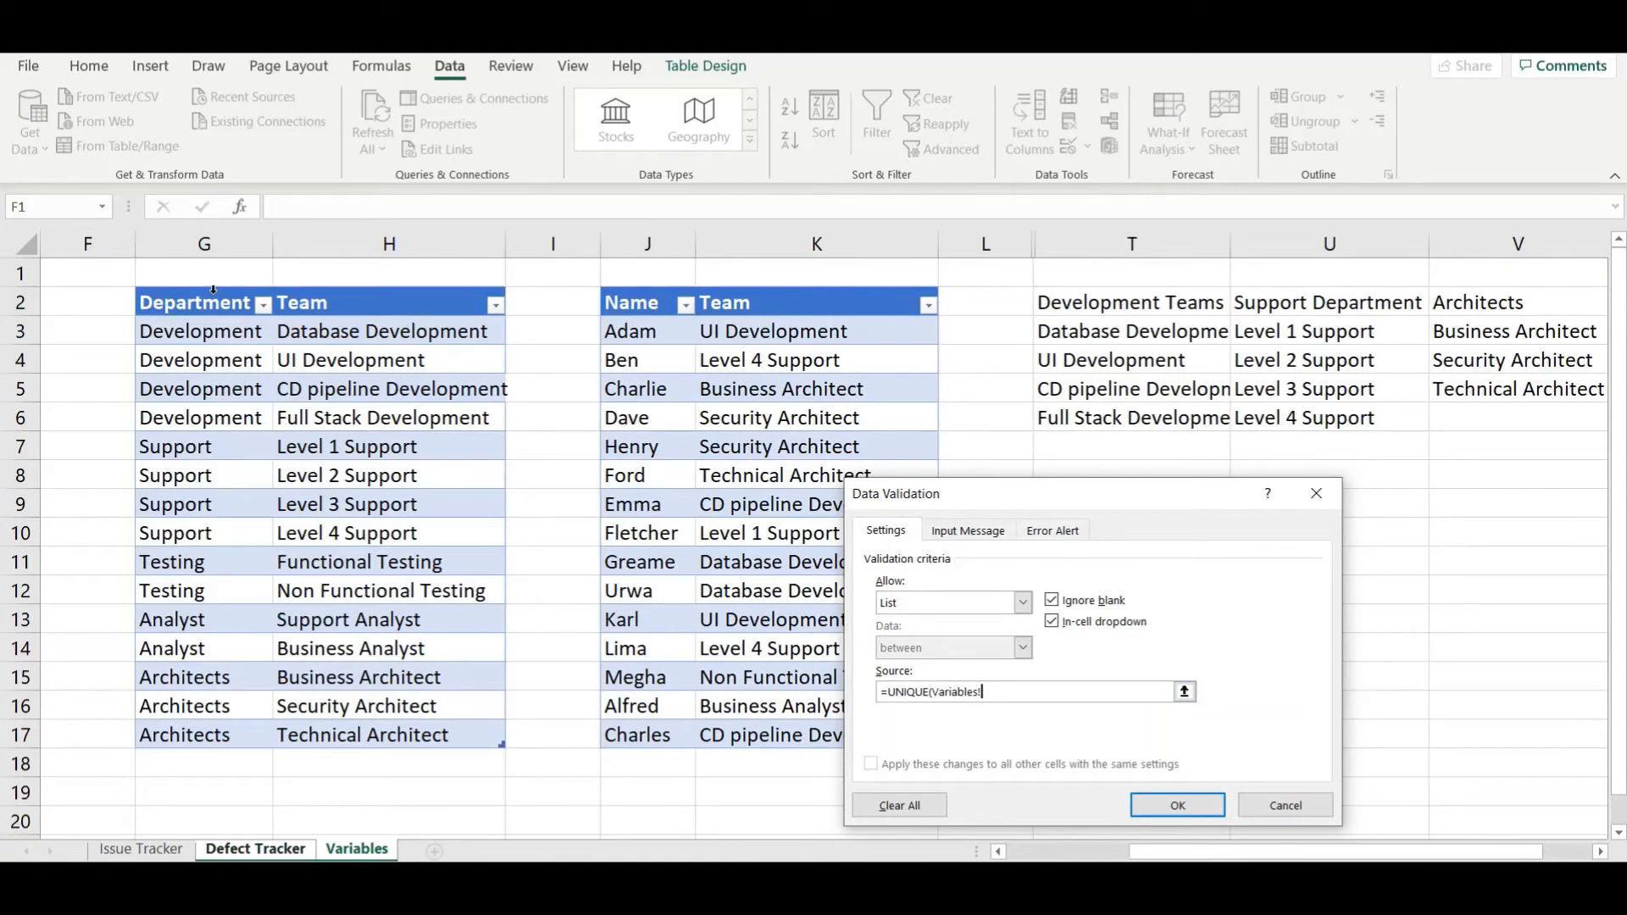
{"action": "left_click", "coordinate": [212, 291]}
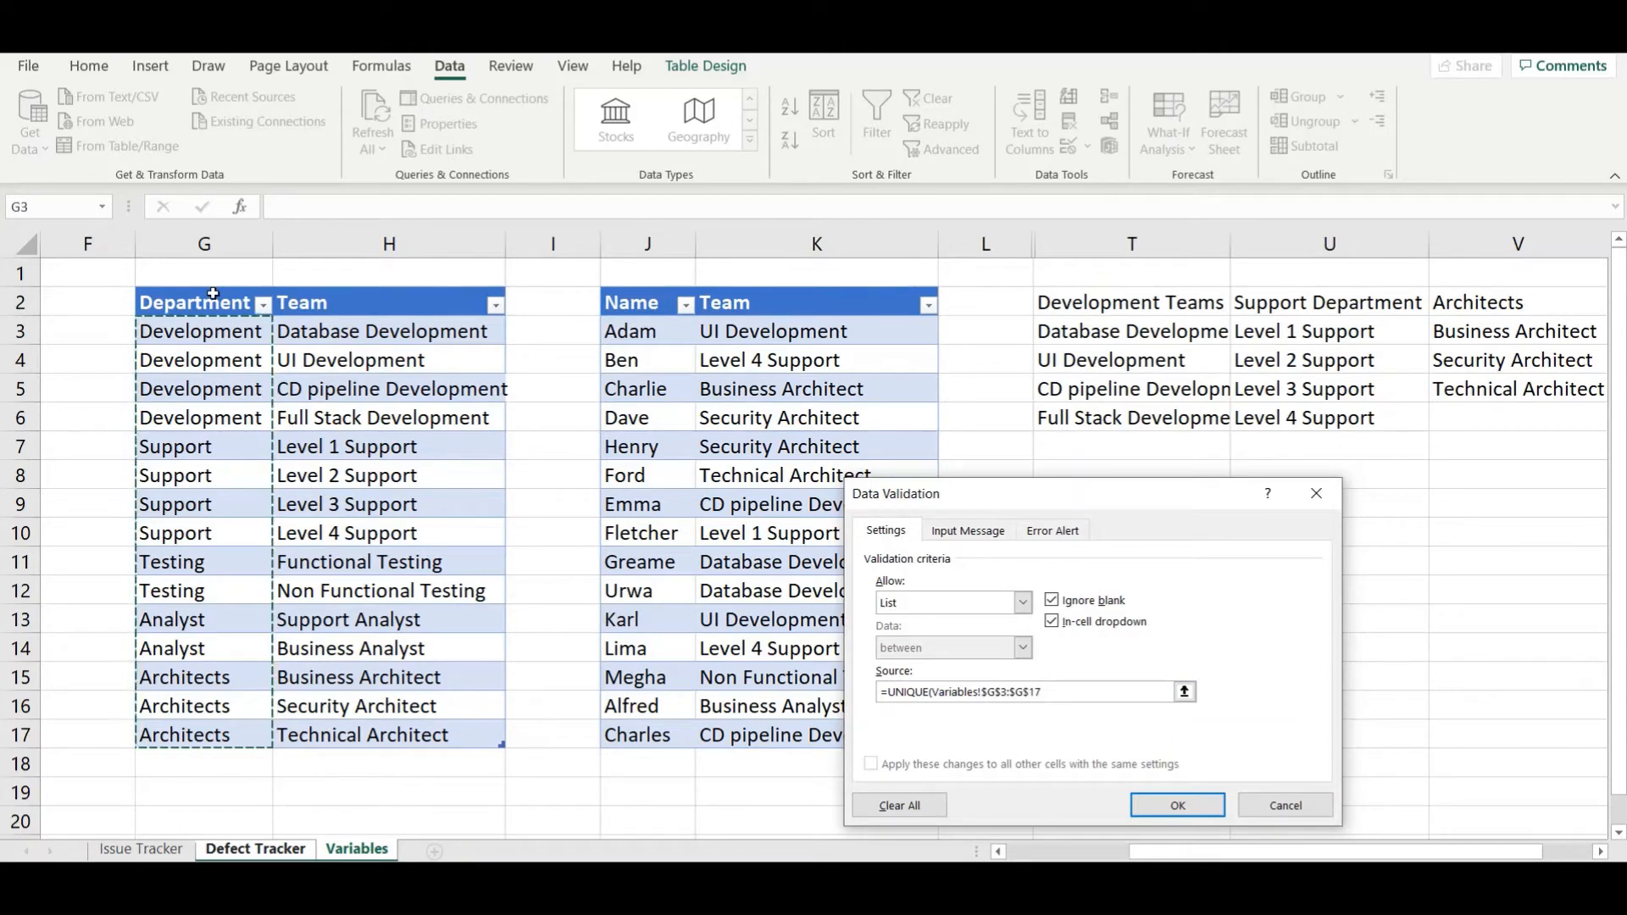
{"action": "type", "text": ")"}
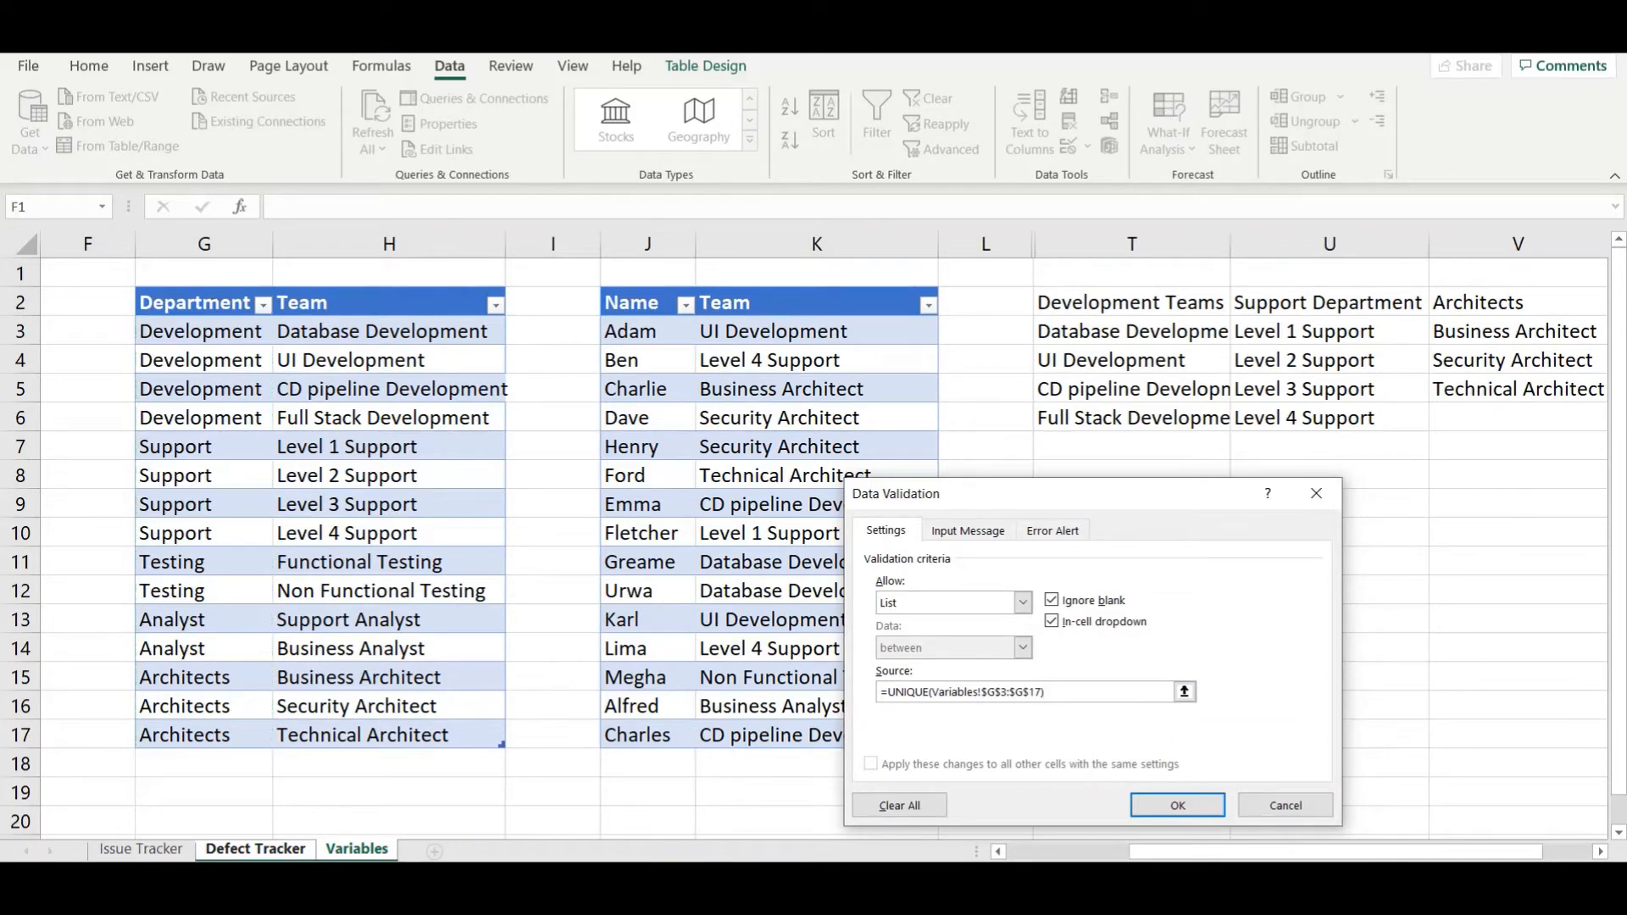
{"action": "left_click", "coordinate": [1173, 806]}
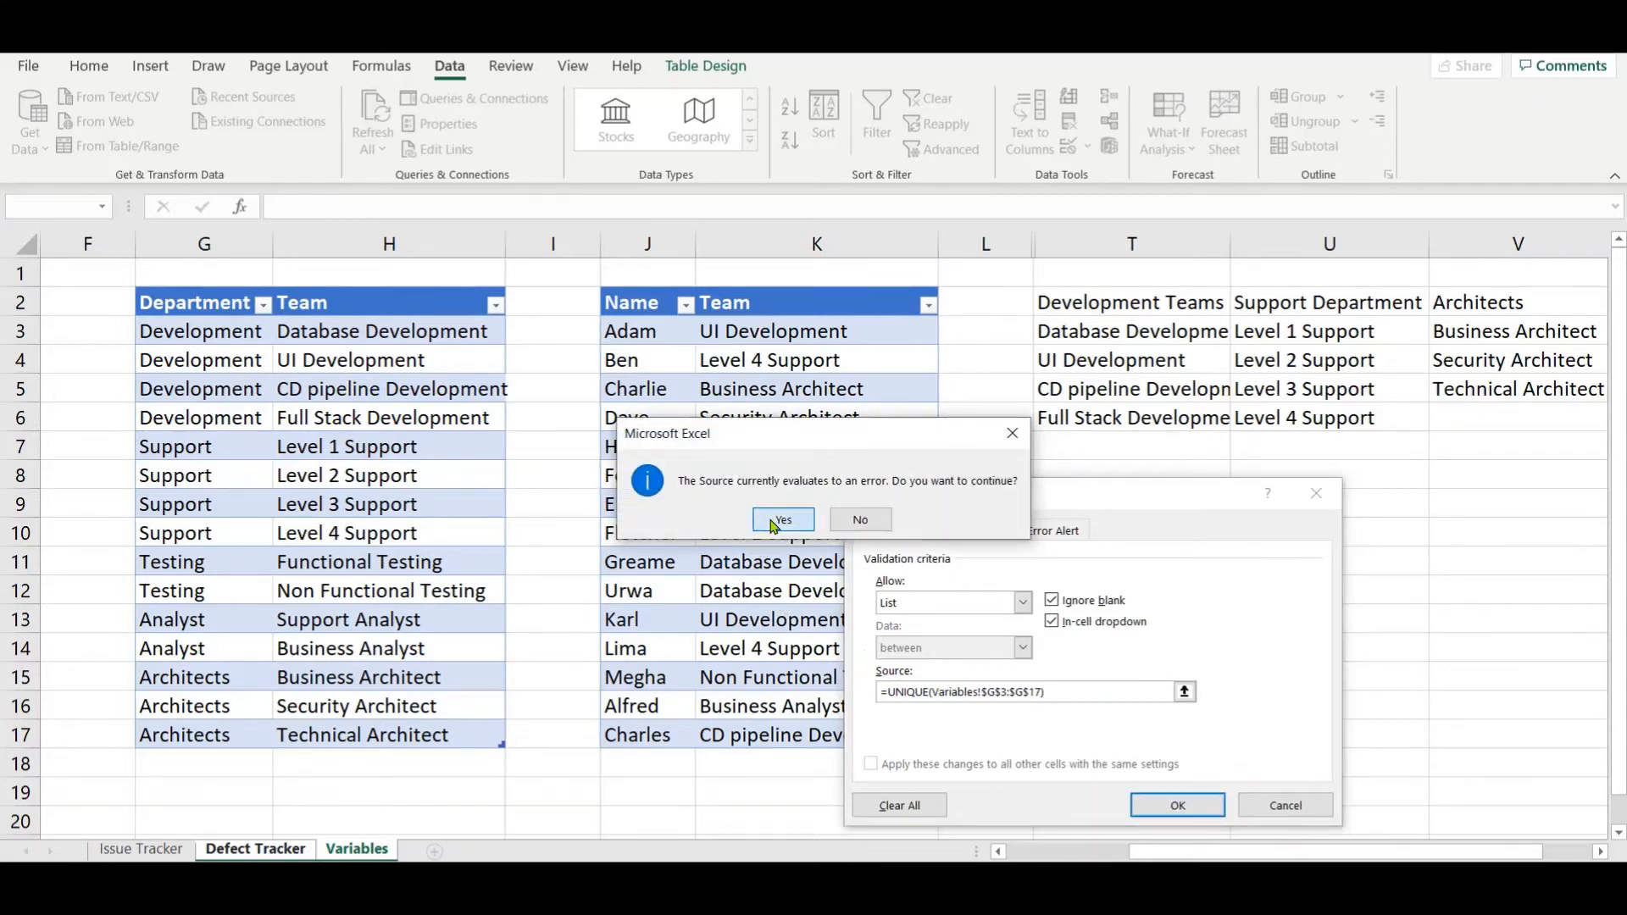
{"action": "left_click", "coordinate": [781, 519]}
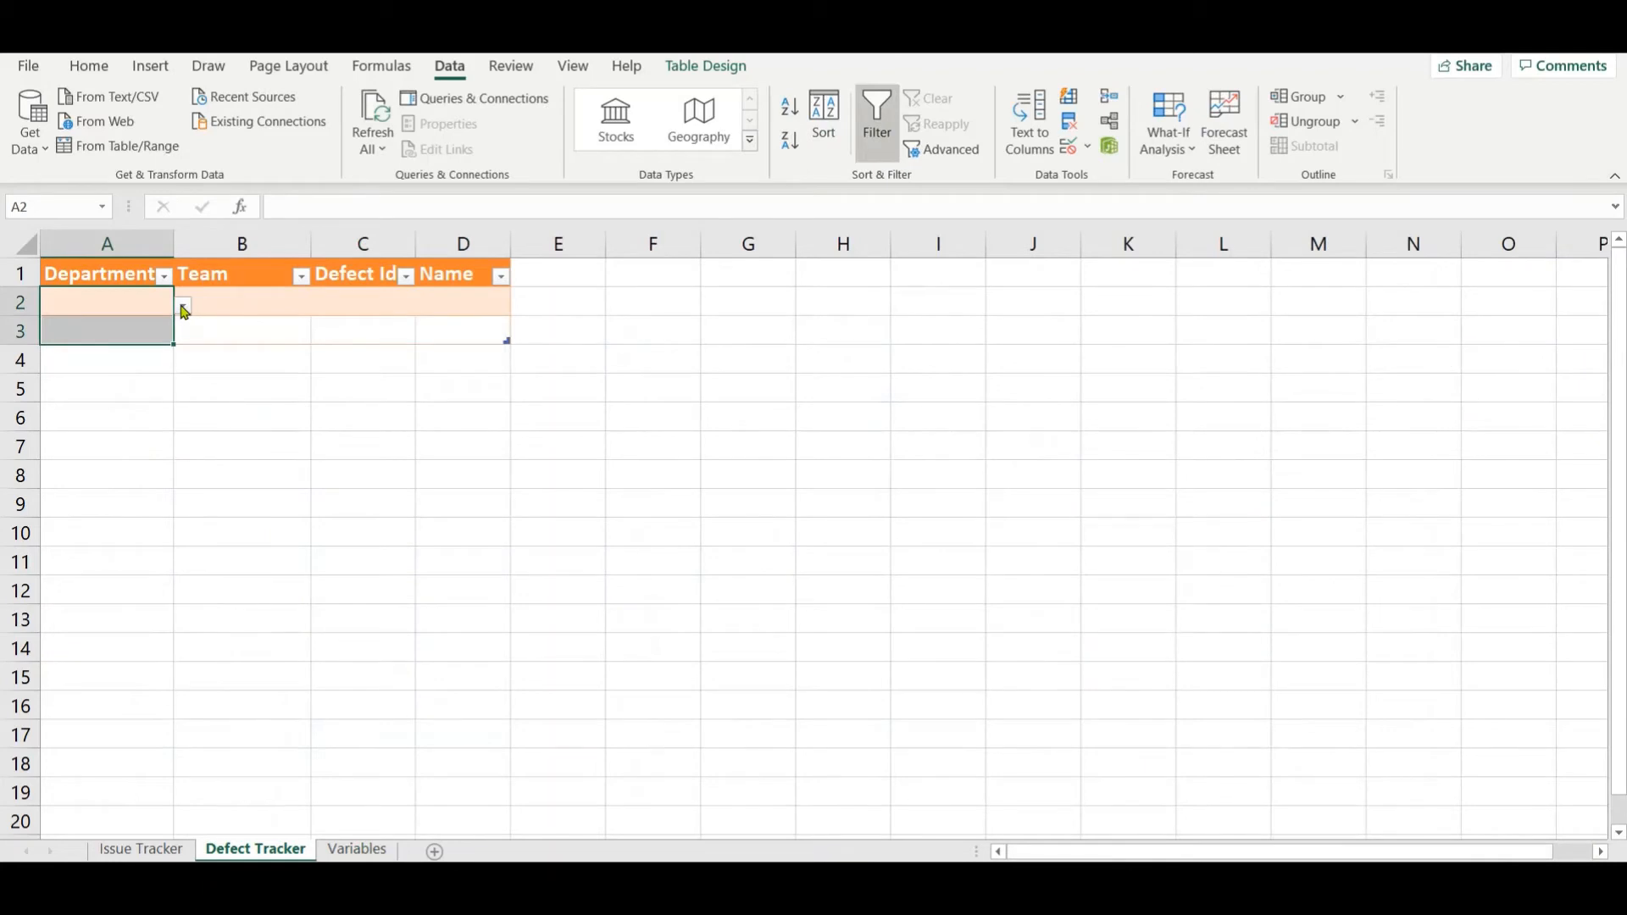
Step: Reset the data validation of the Defect Tracker's Department cells to allow any value
{"action": "left_click", "coordinate": [1069, 148]}
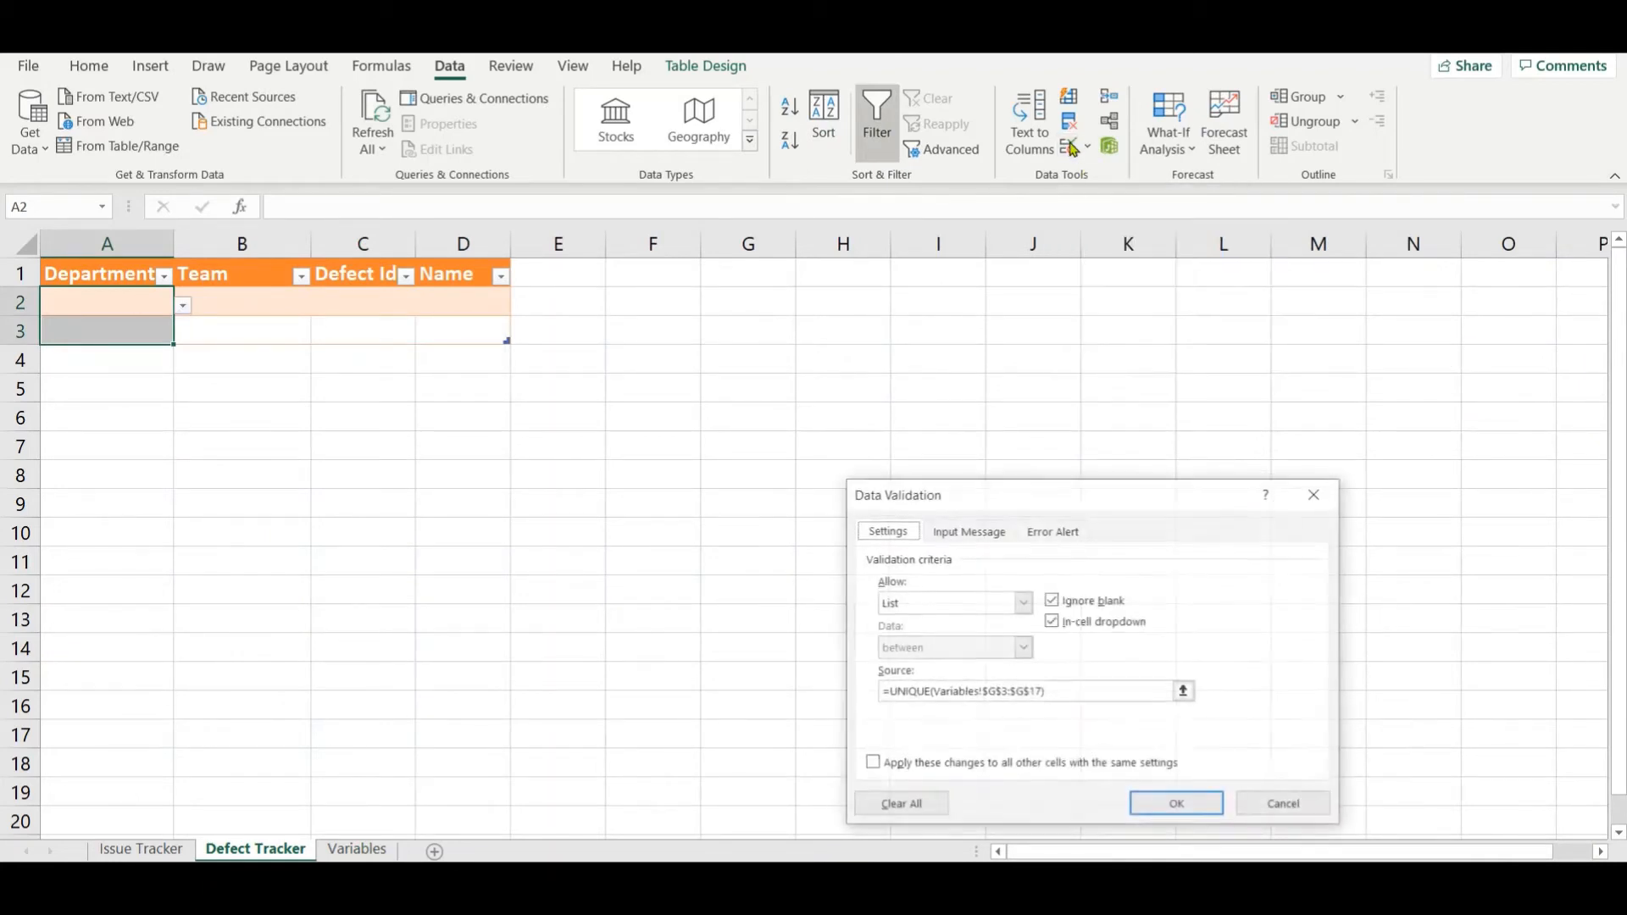
{"action": "left_click", "coordinate": [963, 604]}
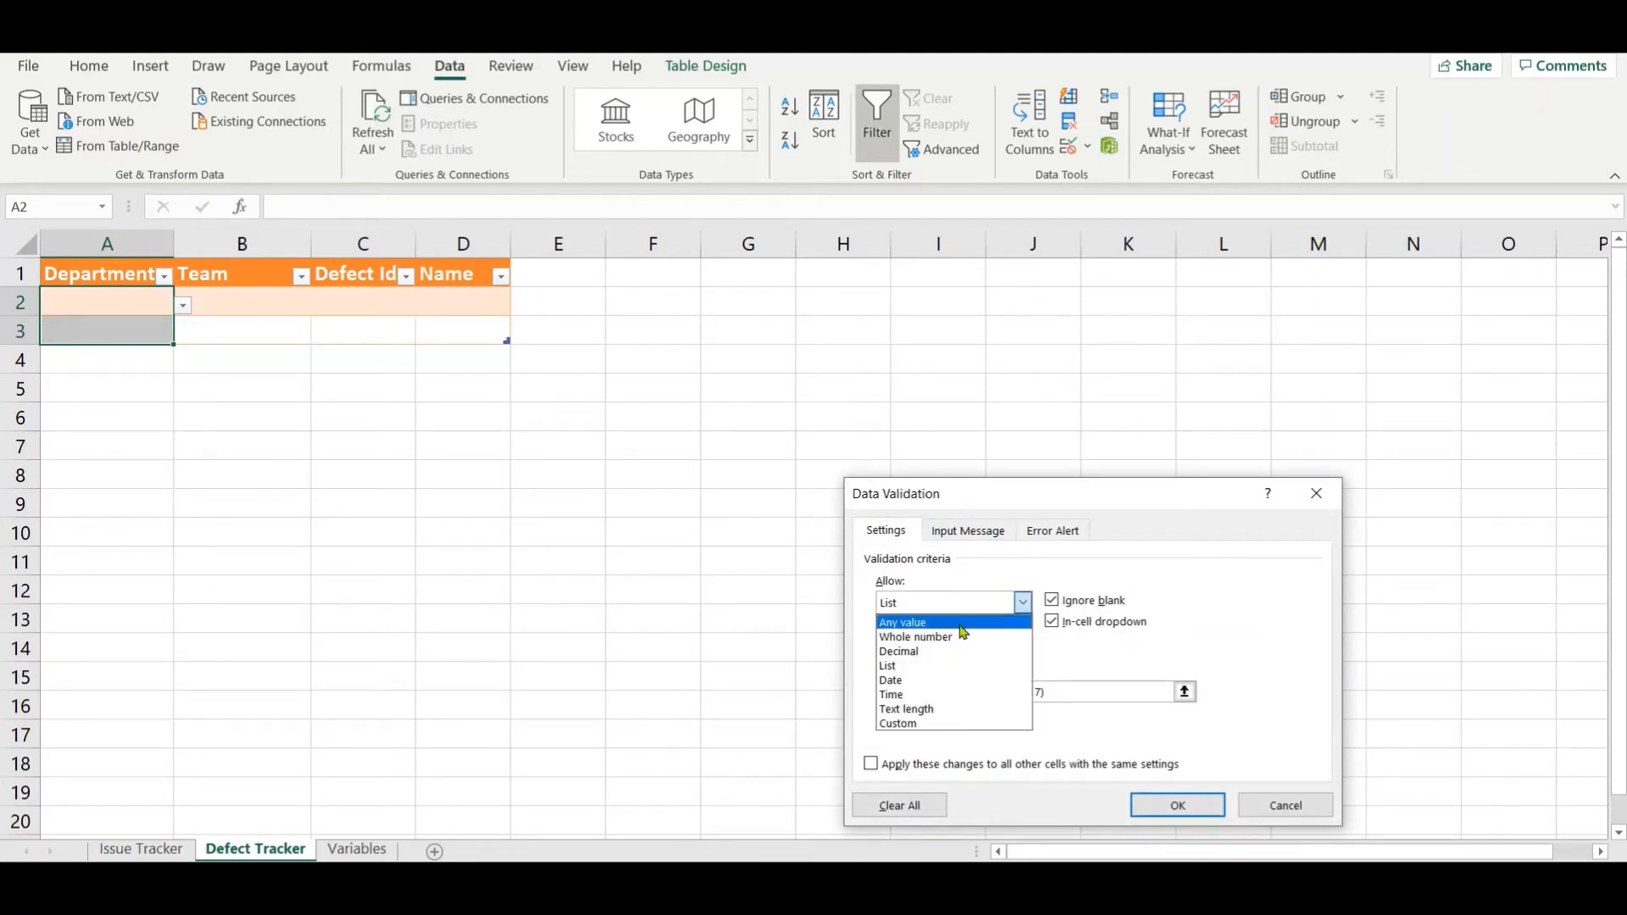
{"action": "left_click", "coordinate": [963, 622]}
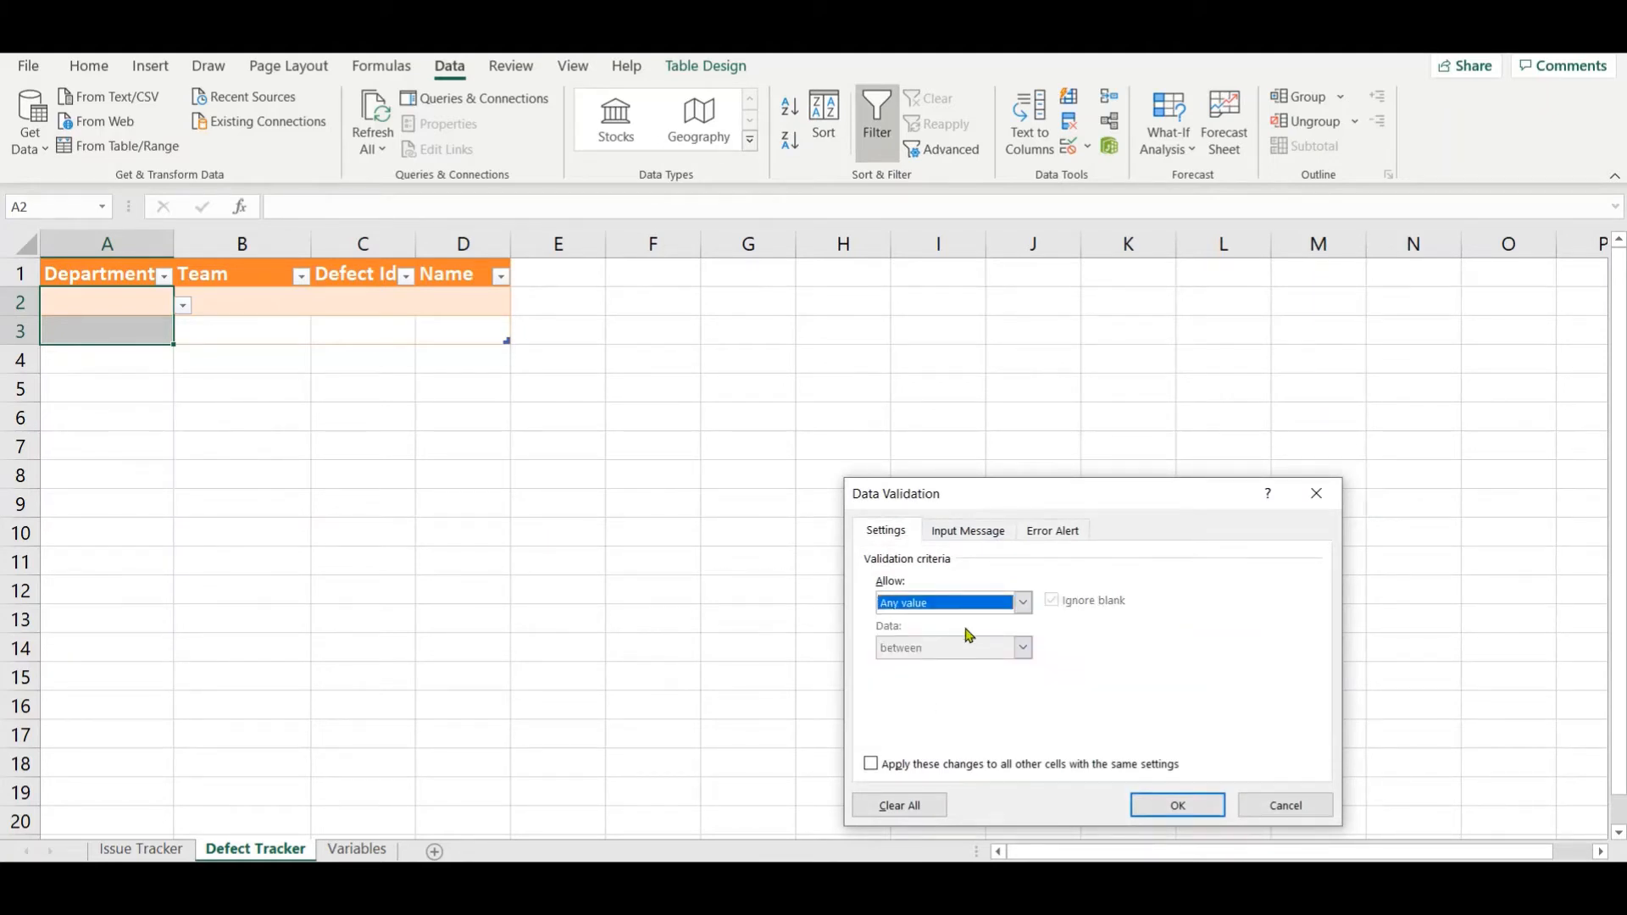
{"action": "left_click", "coordinate": [1177, 805]}
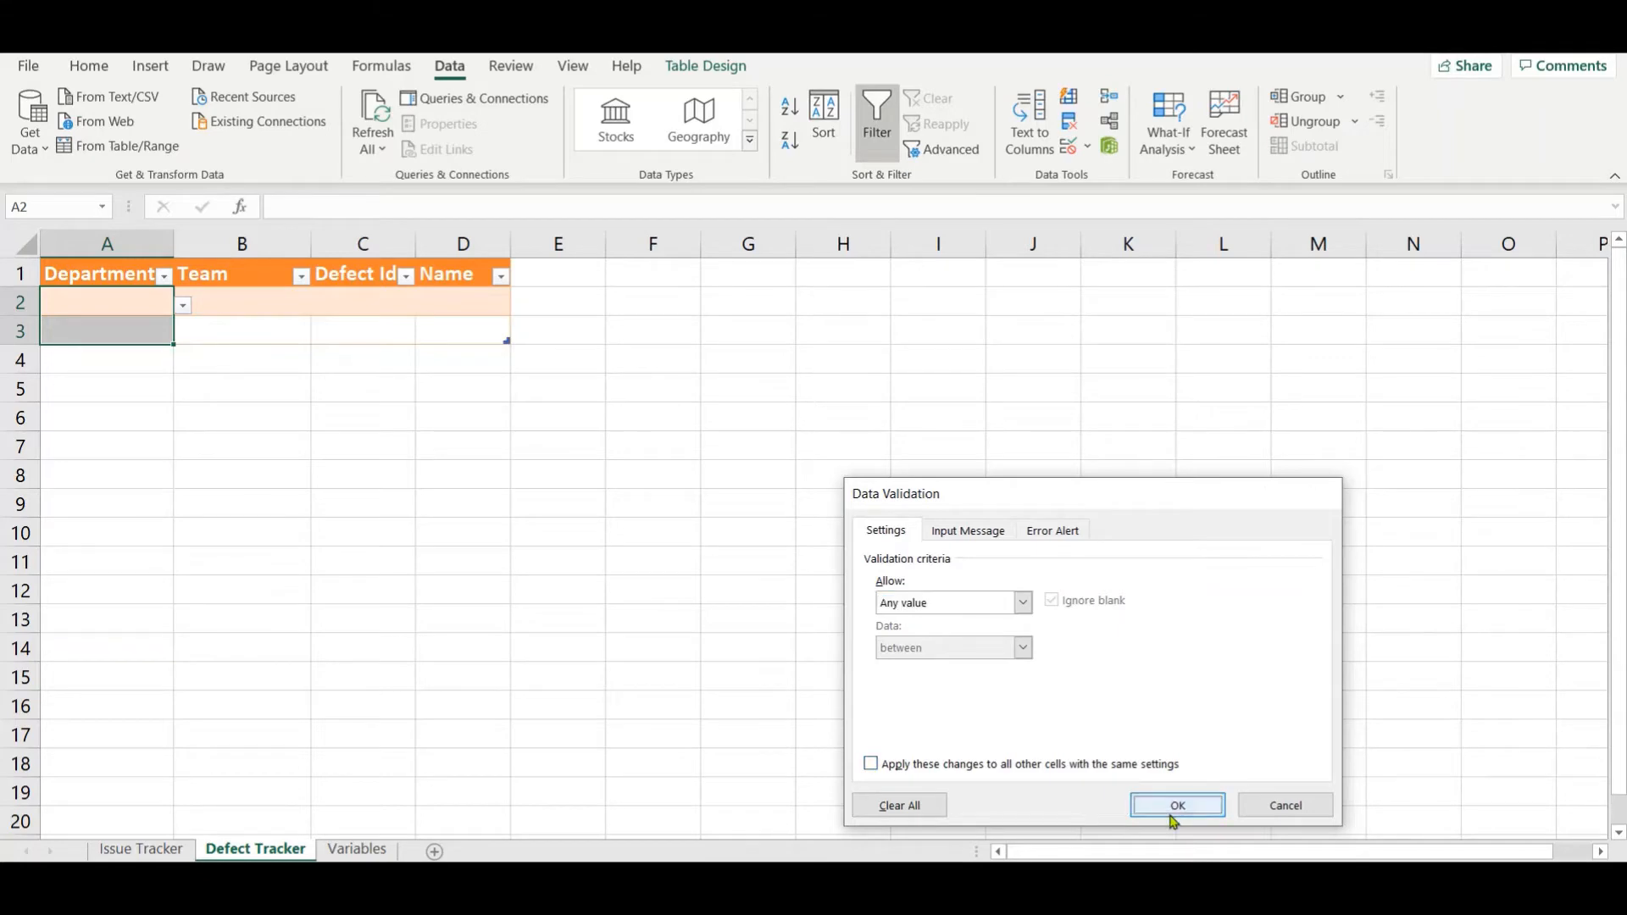
Step: Enter the heading DepartmentList in cell W2 of the Variables sheet, beside the Architects heading
{"action": "left_click", "coordinate": [351, 851]}
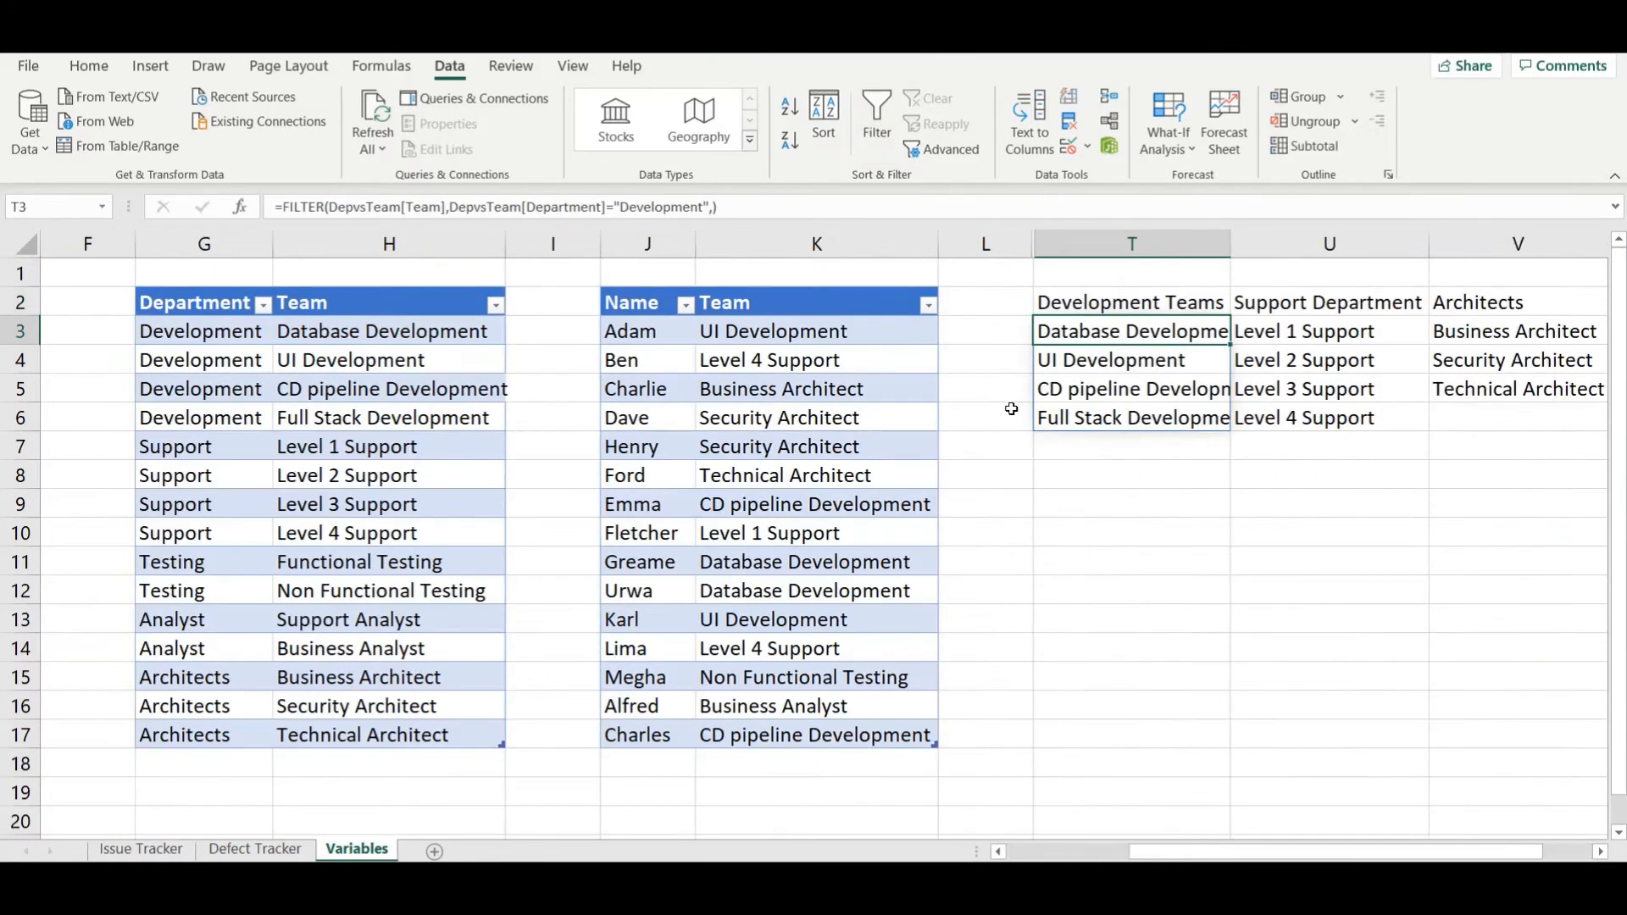
{"action": "left_click", "coordinate": [1026, 510]}
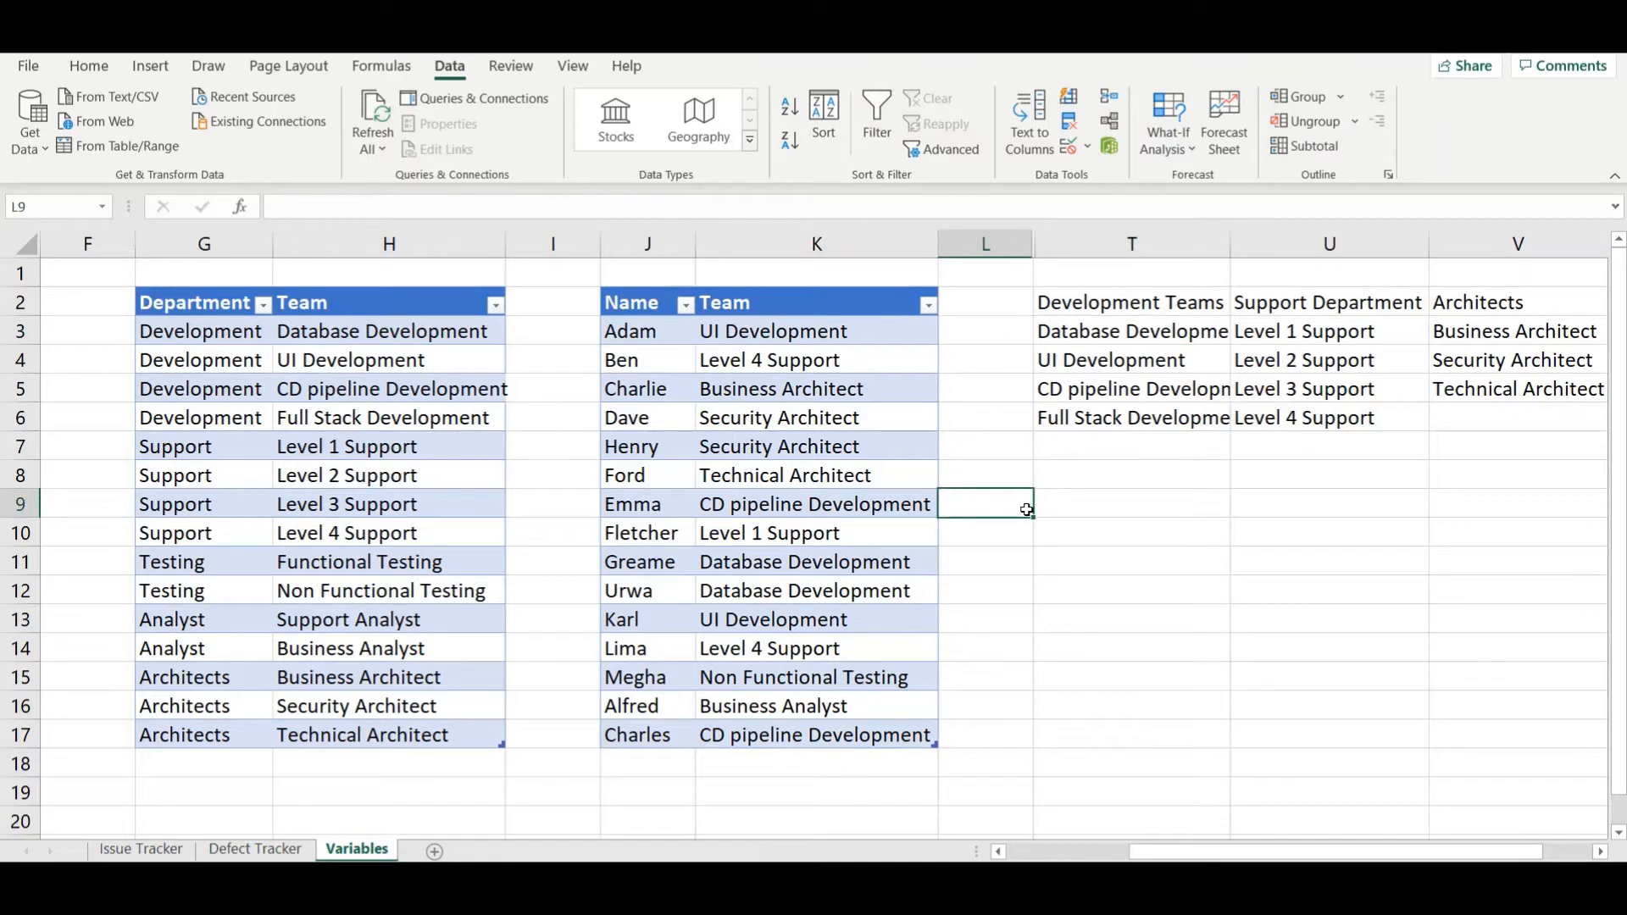
{"action": "key", "text": "Right"}
{"action": "key", "text": "Right"}
{"action": "key", "text": "Right"}
{"action": "key", "text": "Right"}
{"action": "key", "text": "Right"}
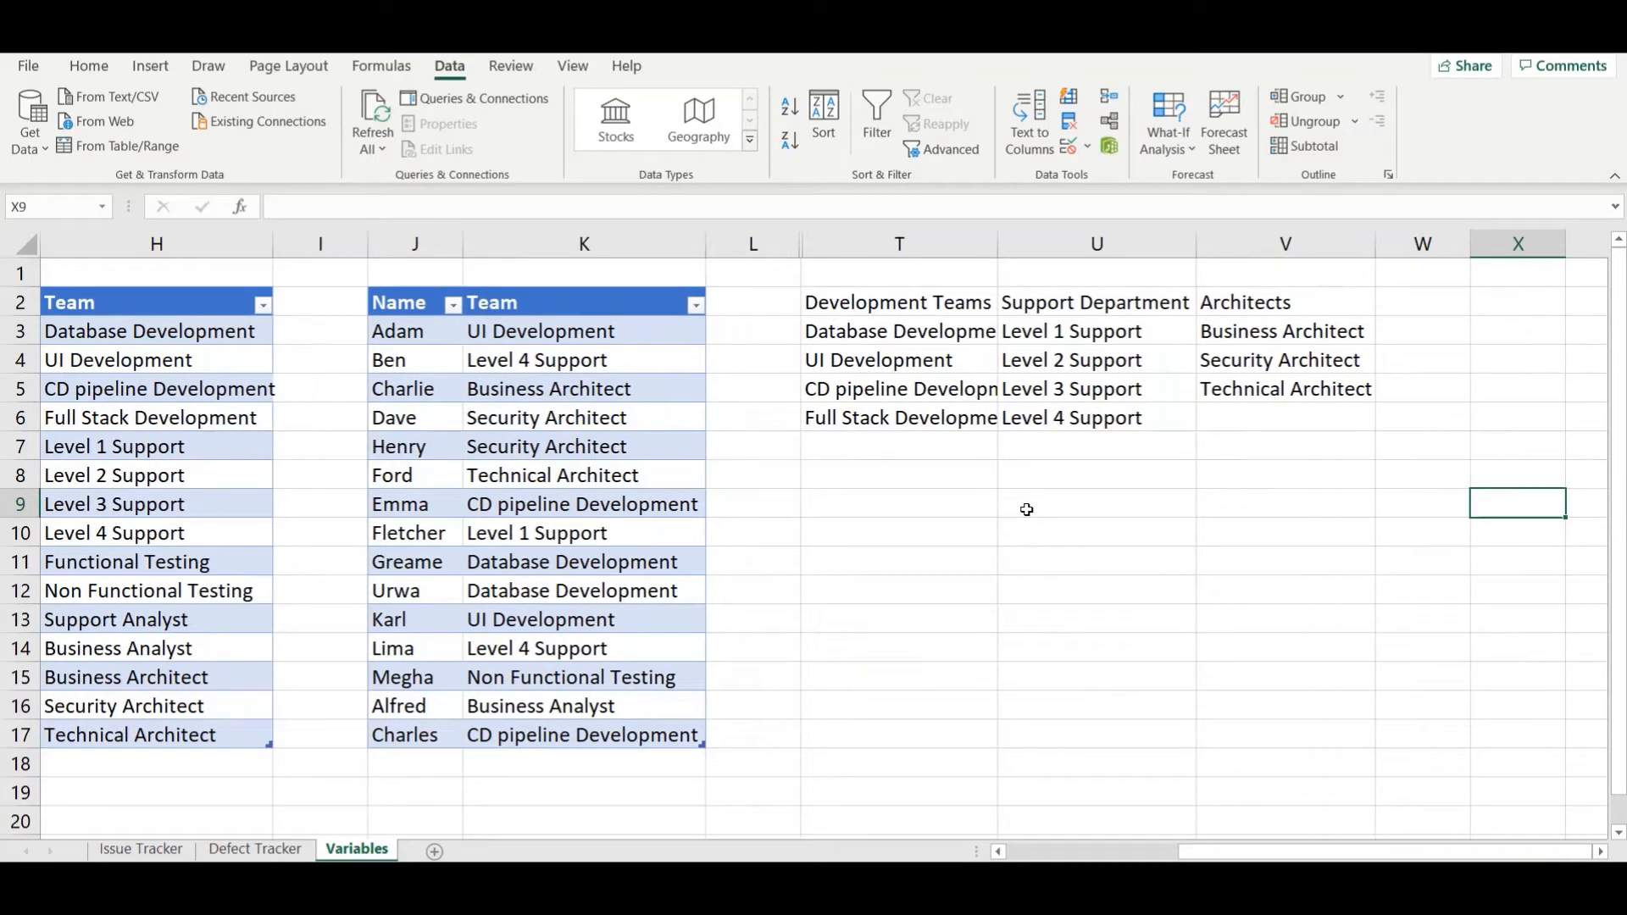
{"action": "key", "text": "Up"}
{"action": "key", "text": "Up"}
{"action": "key", "text": "Up"}
{"action": "key", "text": "Up"}
{"action": "key", "text": "Up"}
{"action": "key", "text": "Up"}
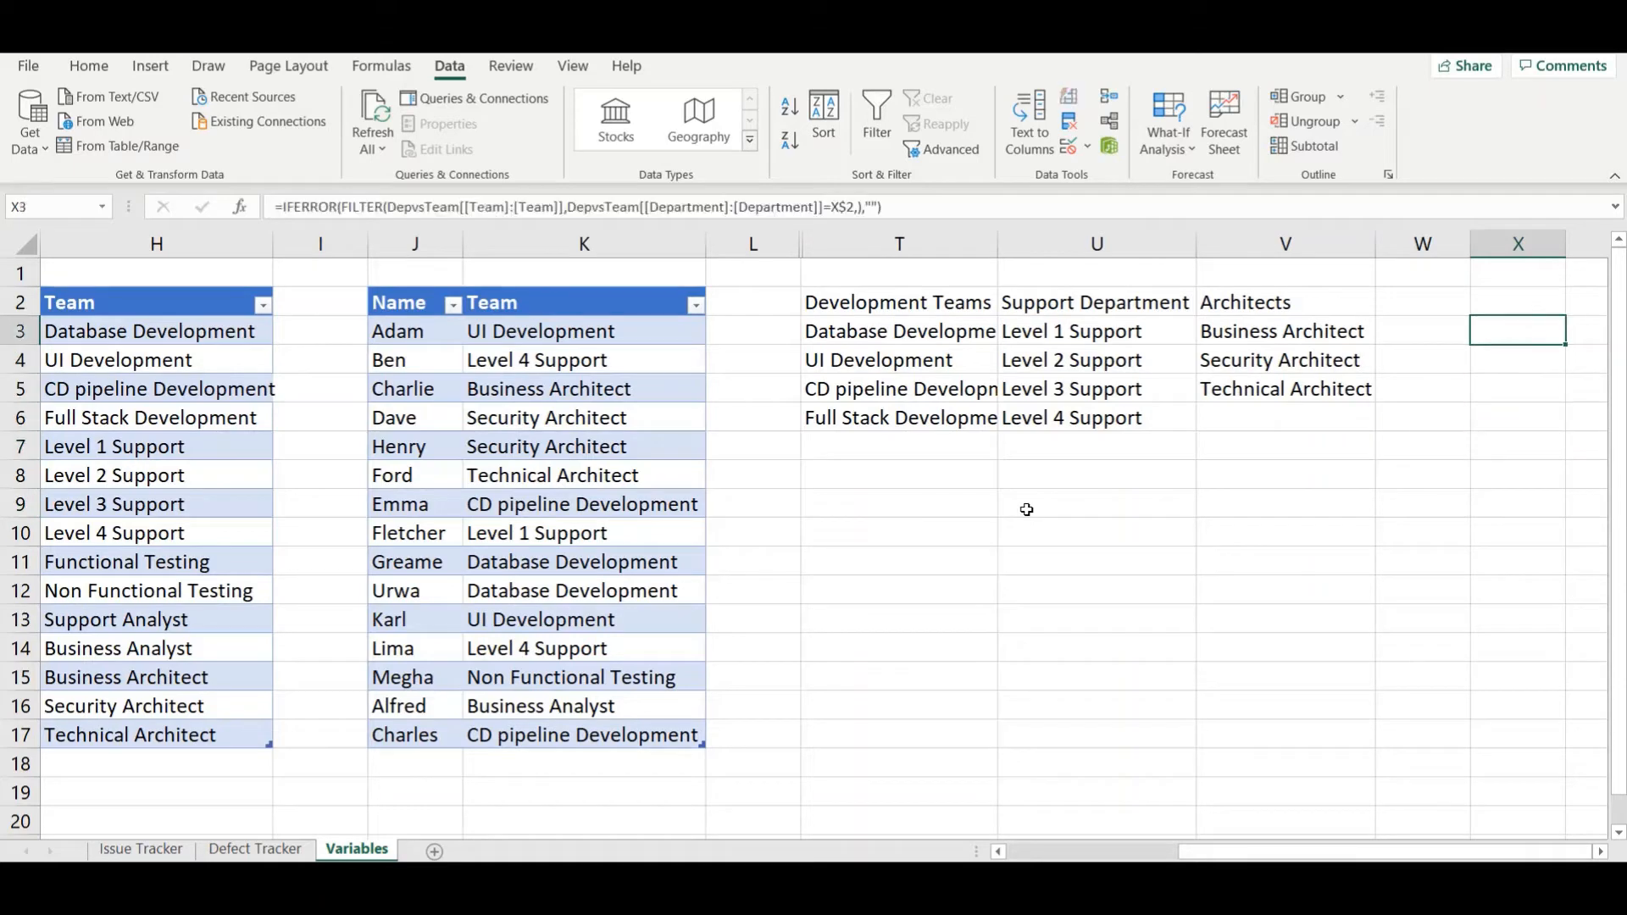
{"action": "key", "text": "Left"}
{"action": "key", "text": "Up"}
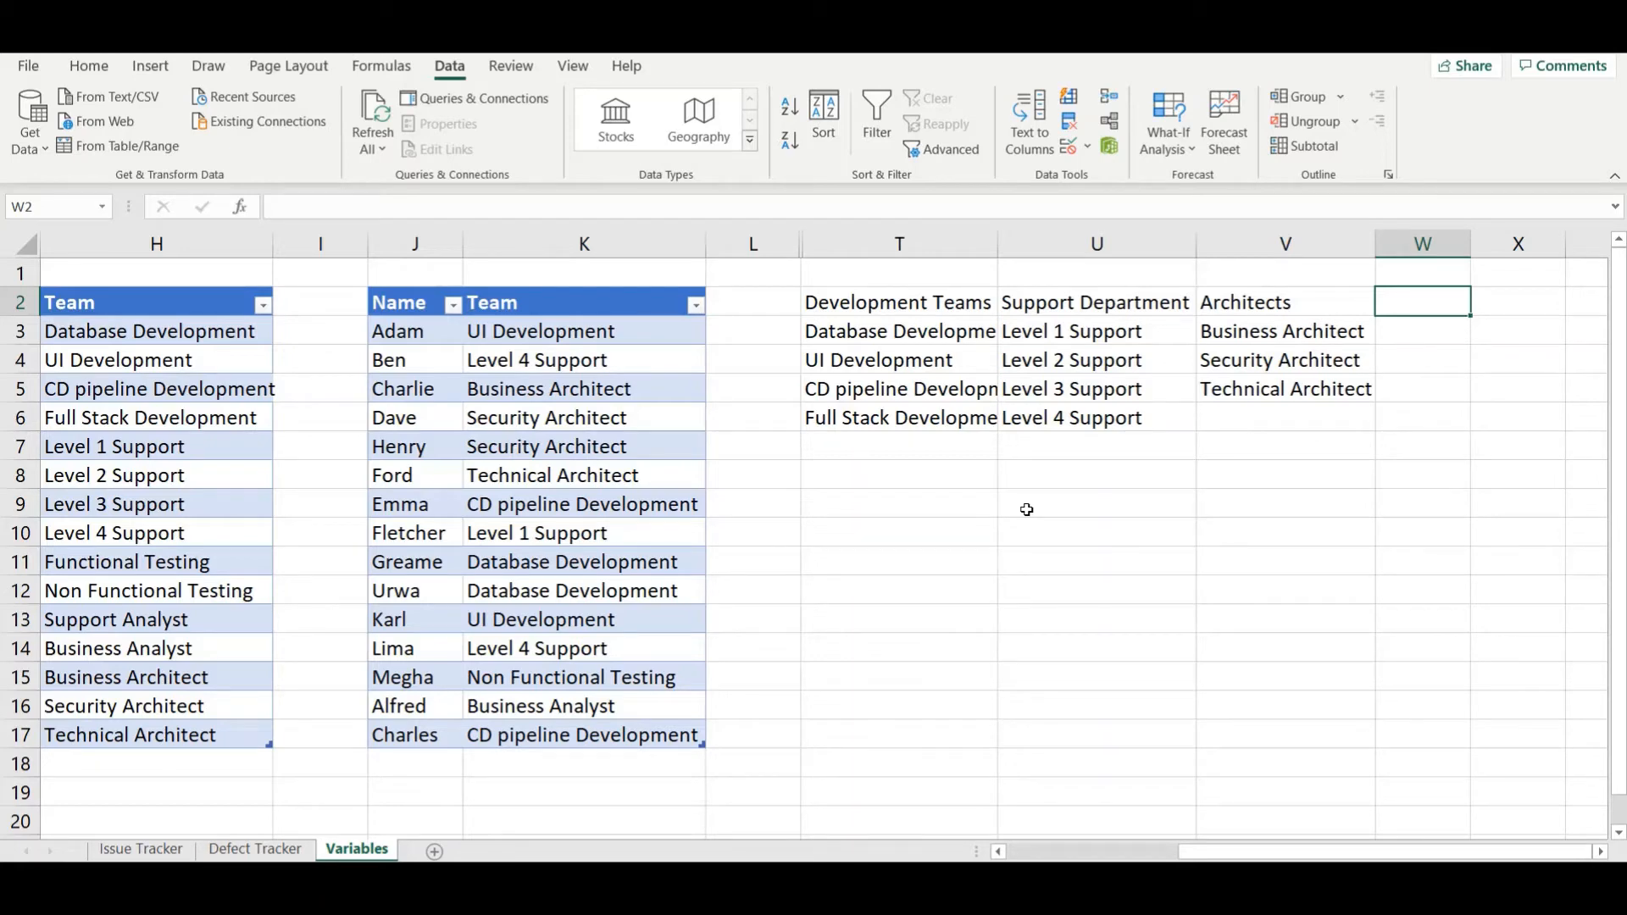
{"action": "type", "text": "Depar"}
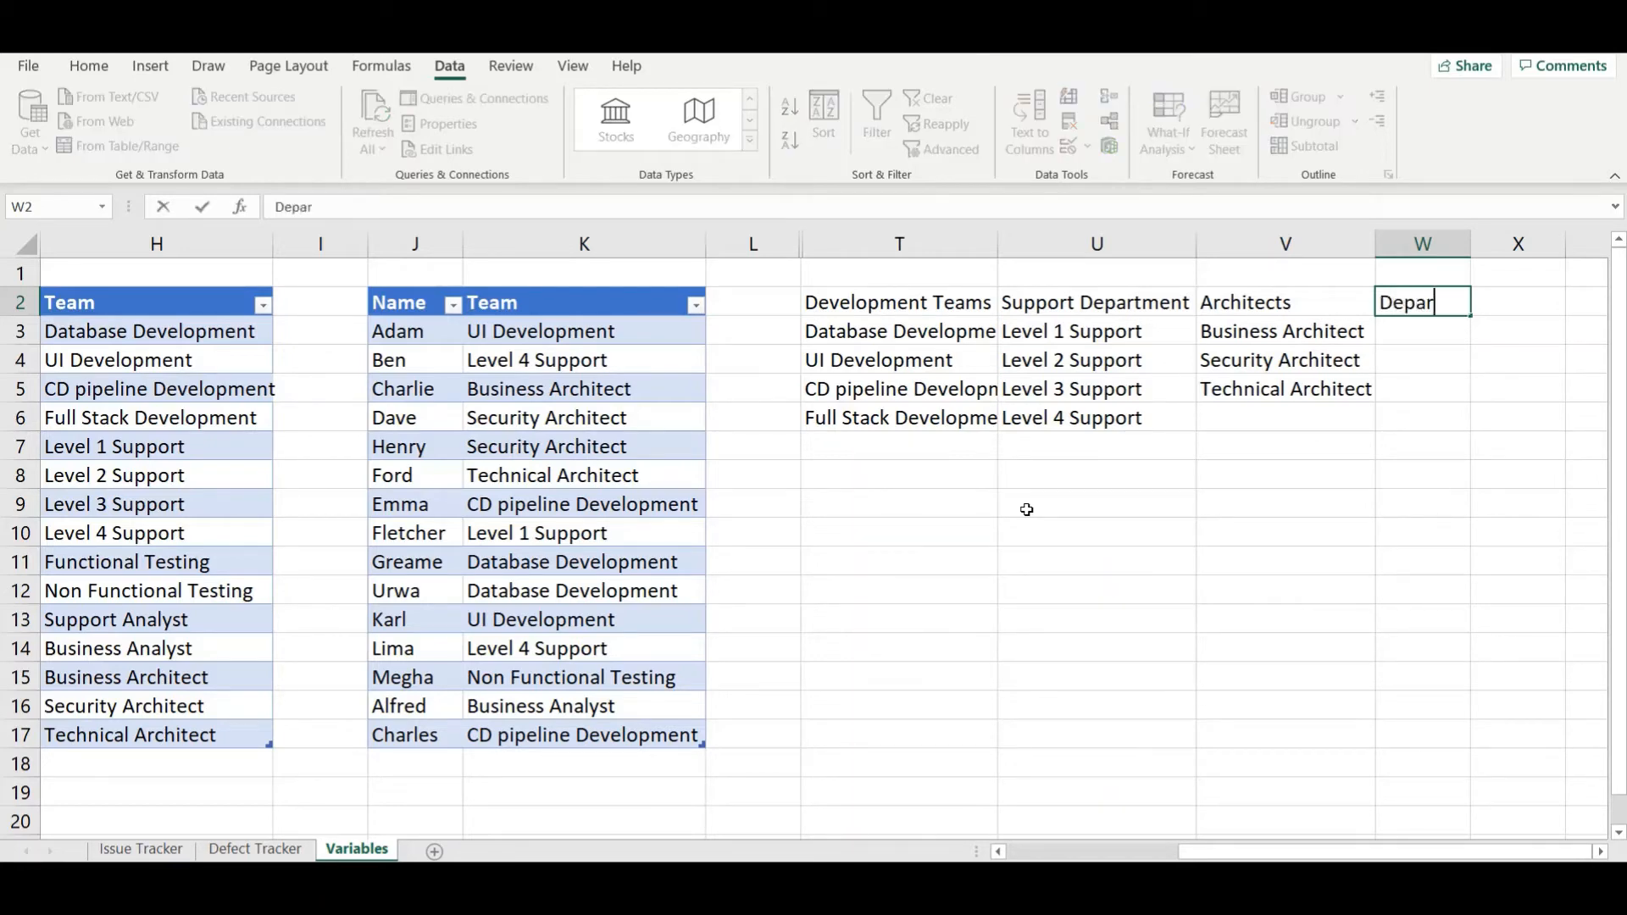
{"action": "type", "text": "tmentList"}
{"action": "key", "text": "Return"}
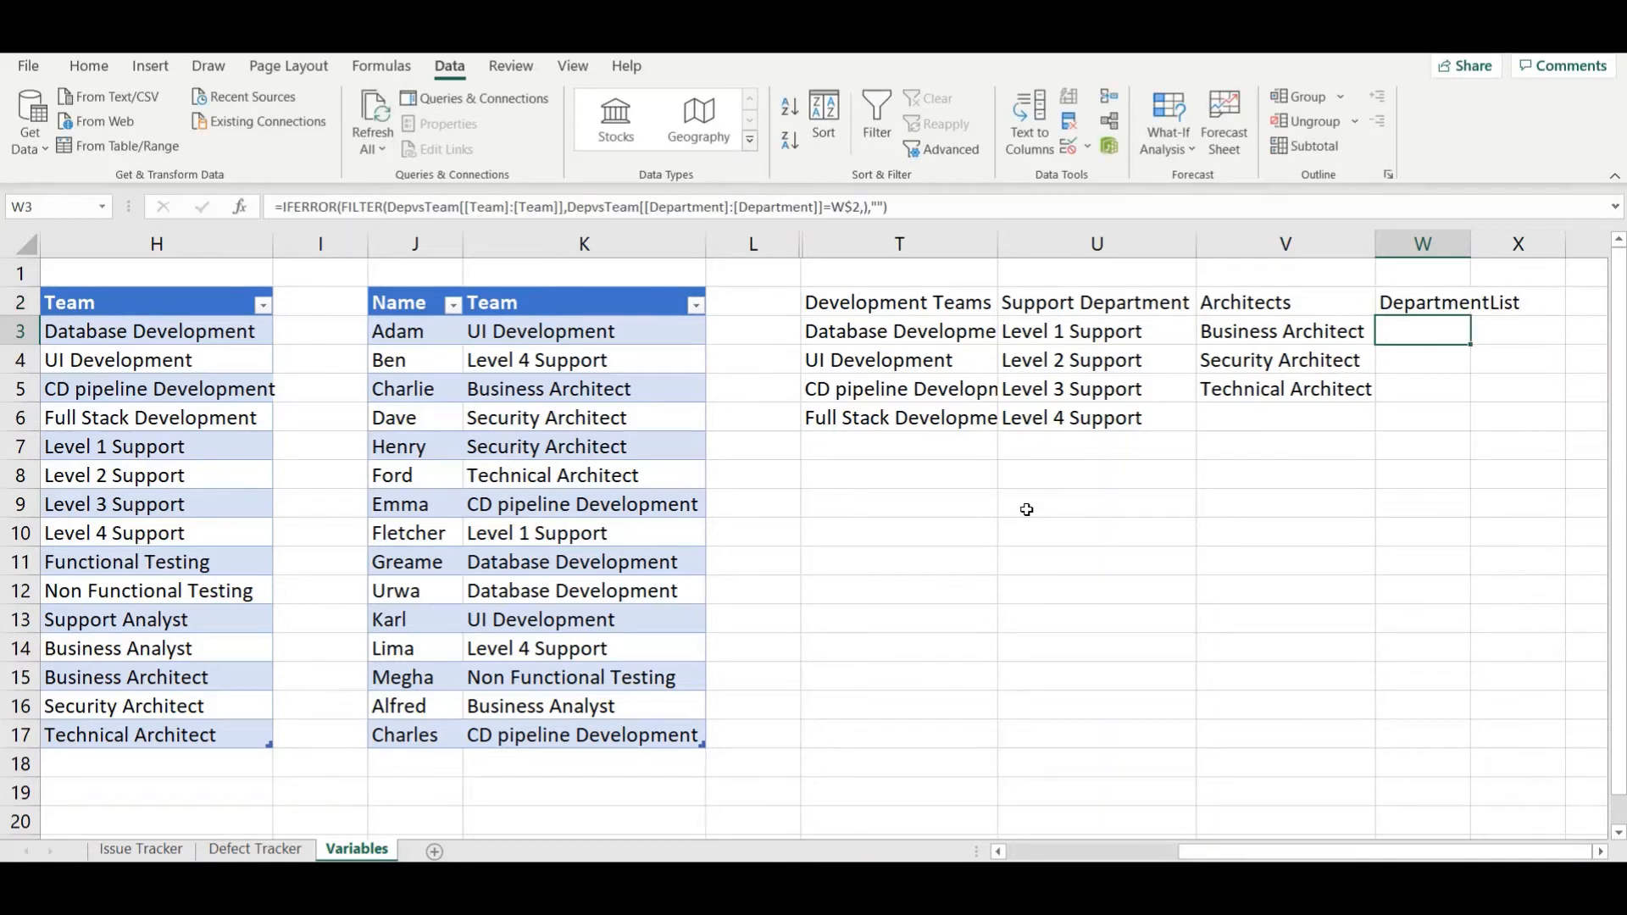
Step: Enter =UNIQUE(DepvsTeam[Department]) in cell W3 under the DepartmentList heading and widen column W to fit its contents
{"action": "type", "text": "=UNIQ"}
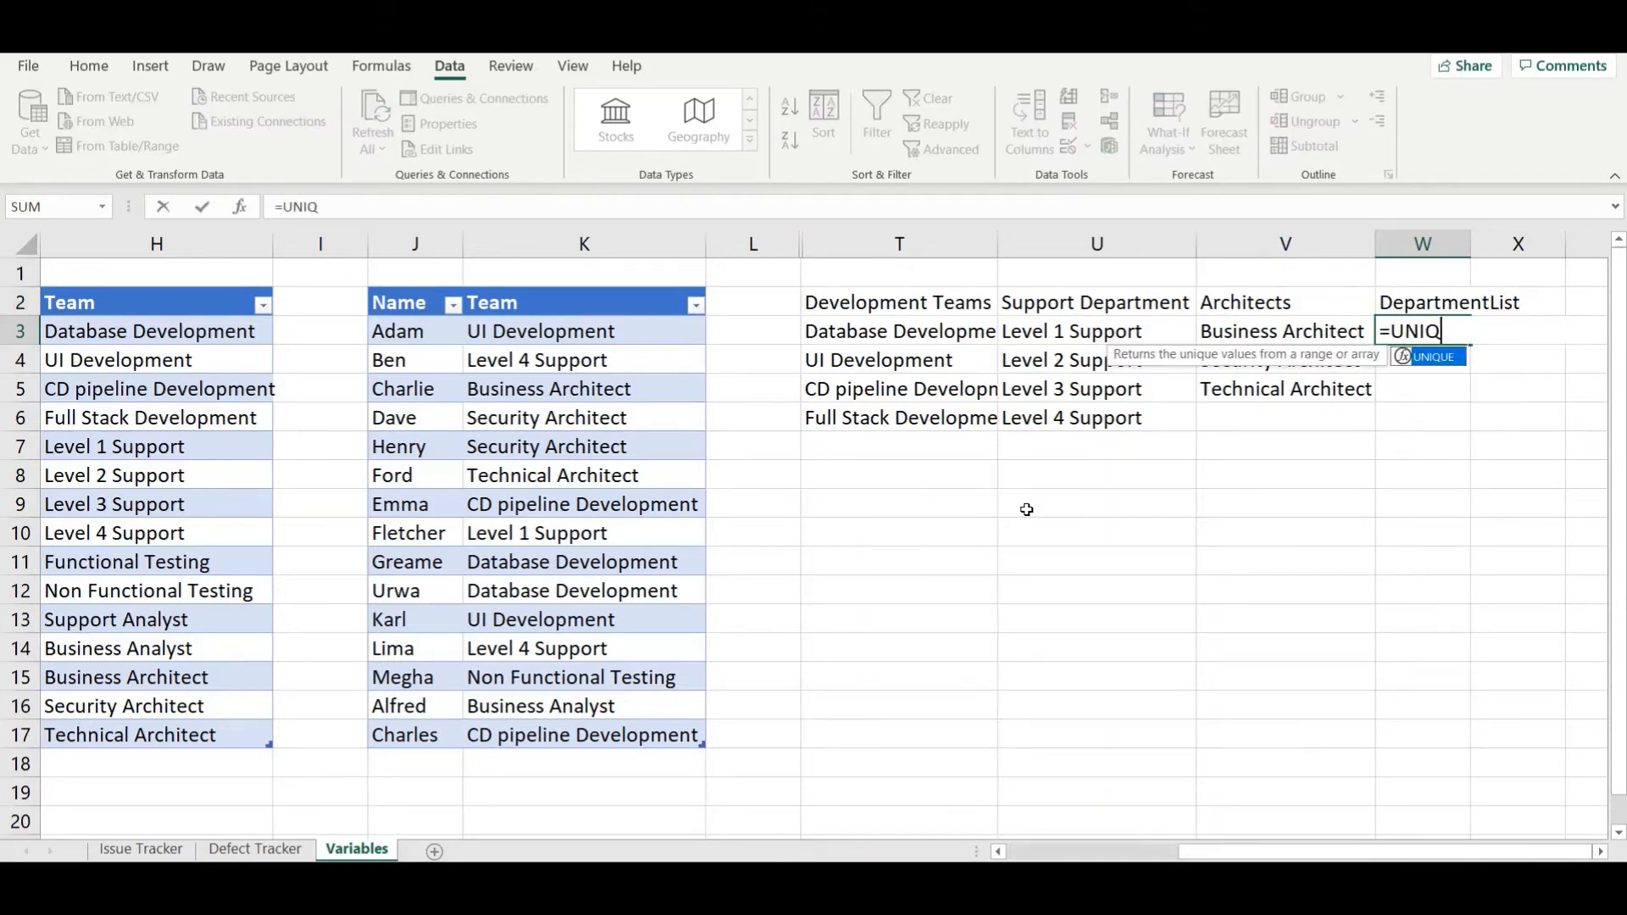
{"action": "type", "text": "UE("}
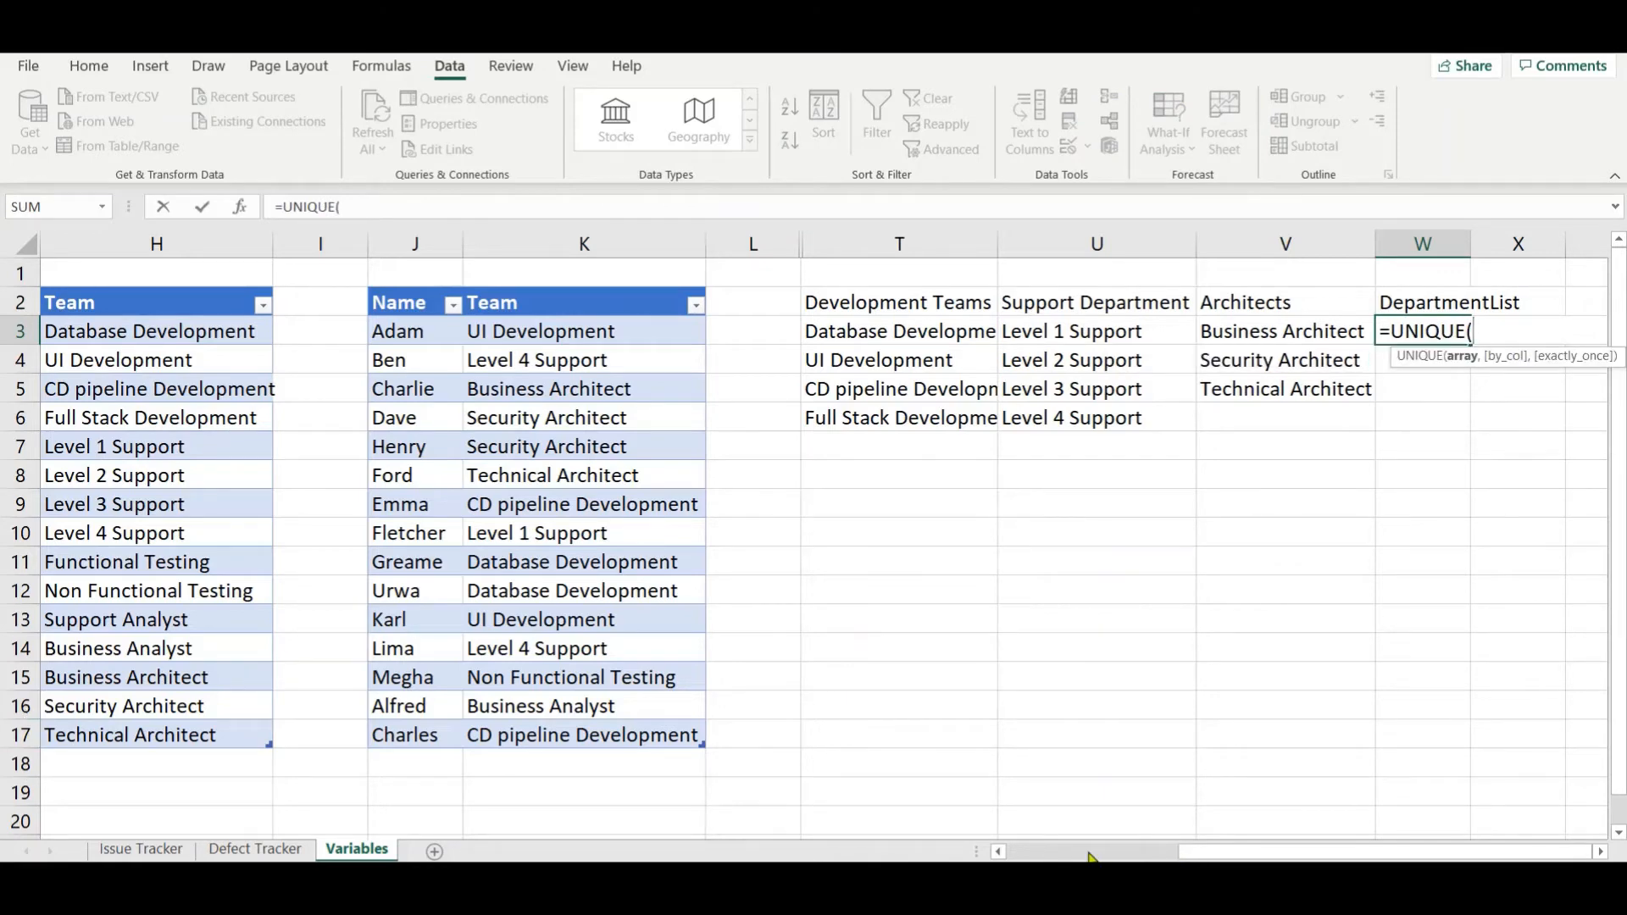
{"action": "scroll", "coordinate": [1090, 856], "scroll_direction": "left", "scroll_amount": 2}
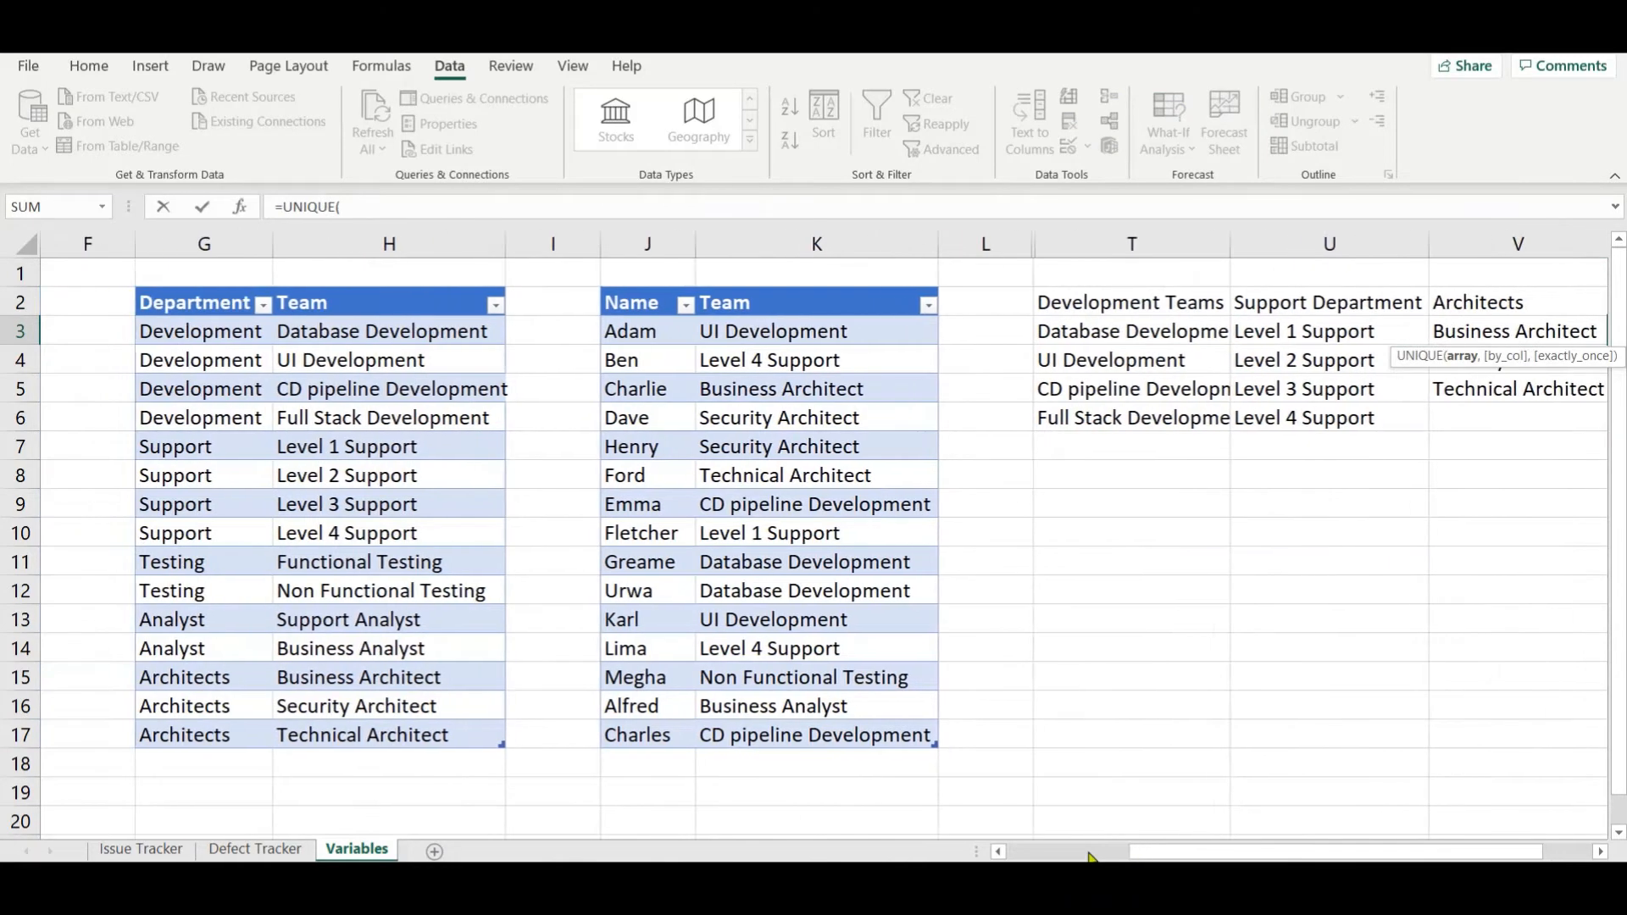
{"action": "left_click", "coordinate": [214, 289]}
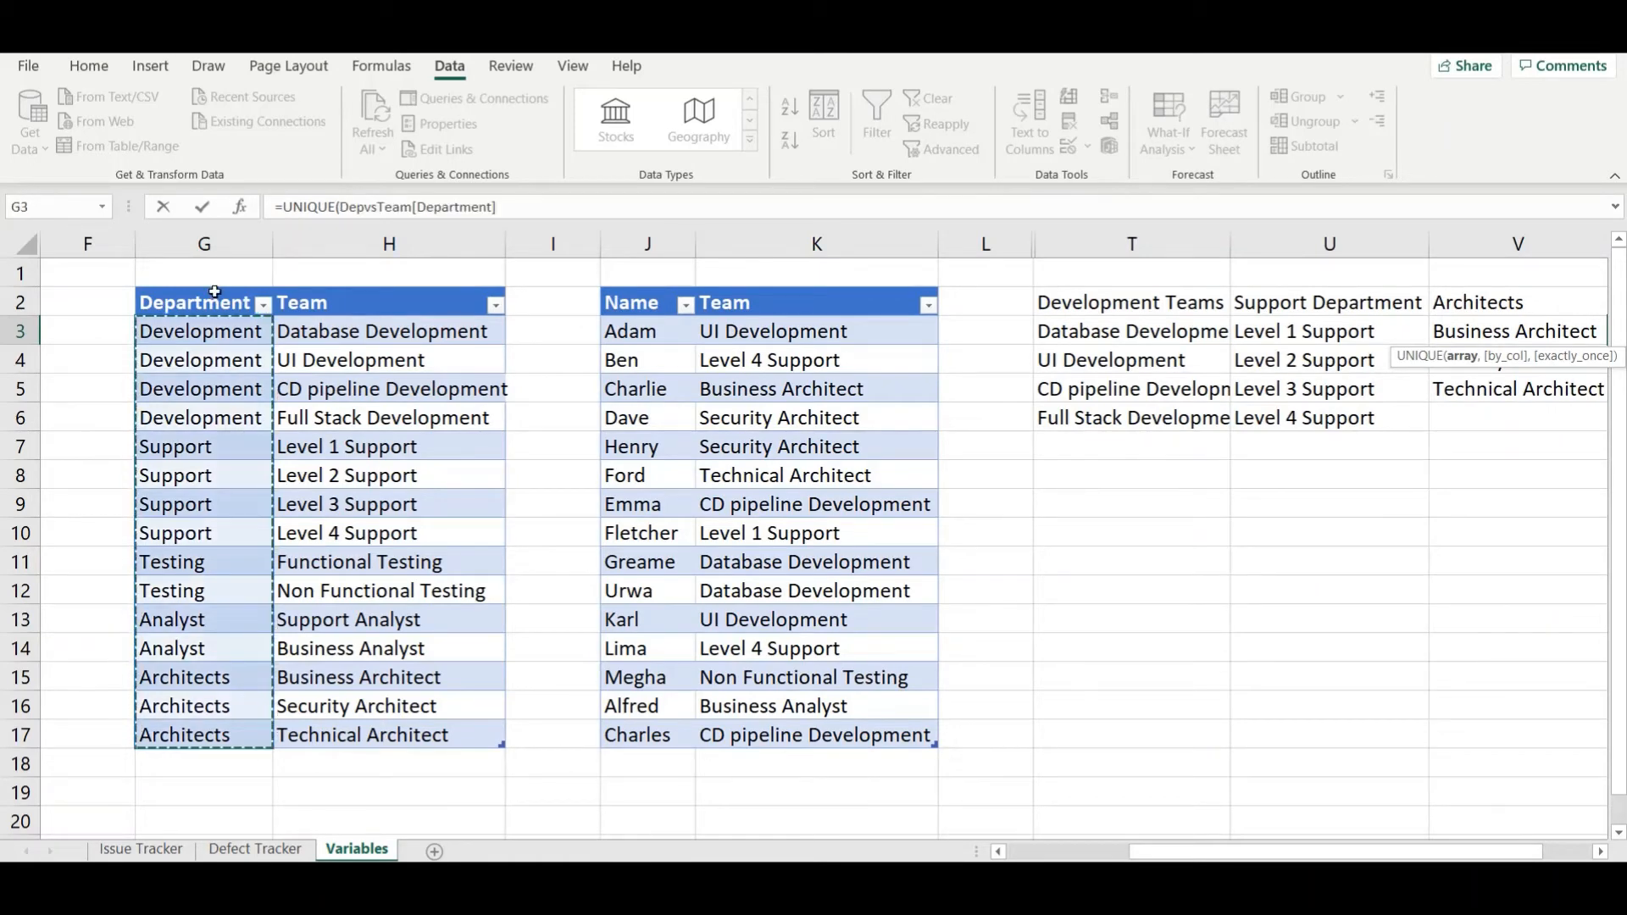
{"action": "key", "text": "ctrl+Return"}
{"action": "scroll", "coordinate": [214, 288], "scroll_direction": "right", "scroll_amount": 2}
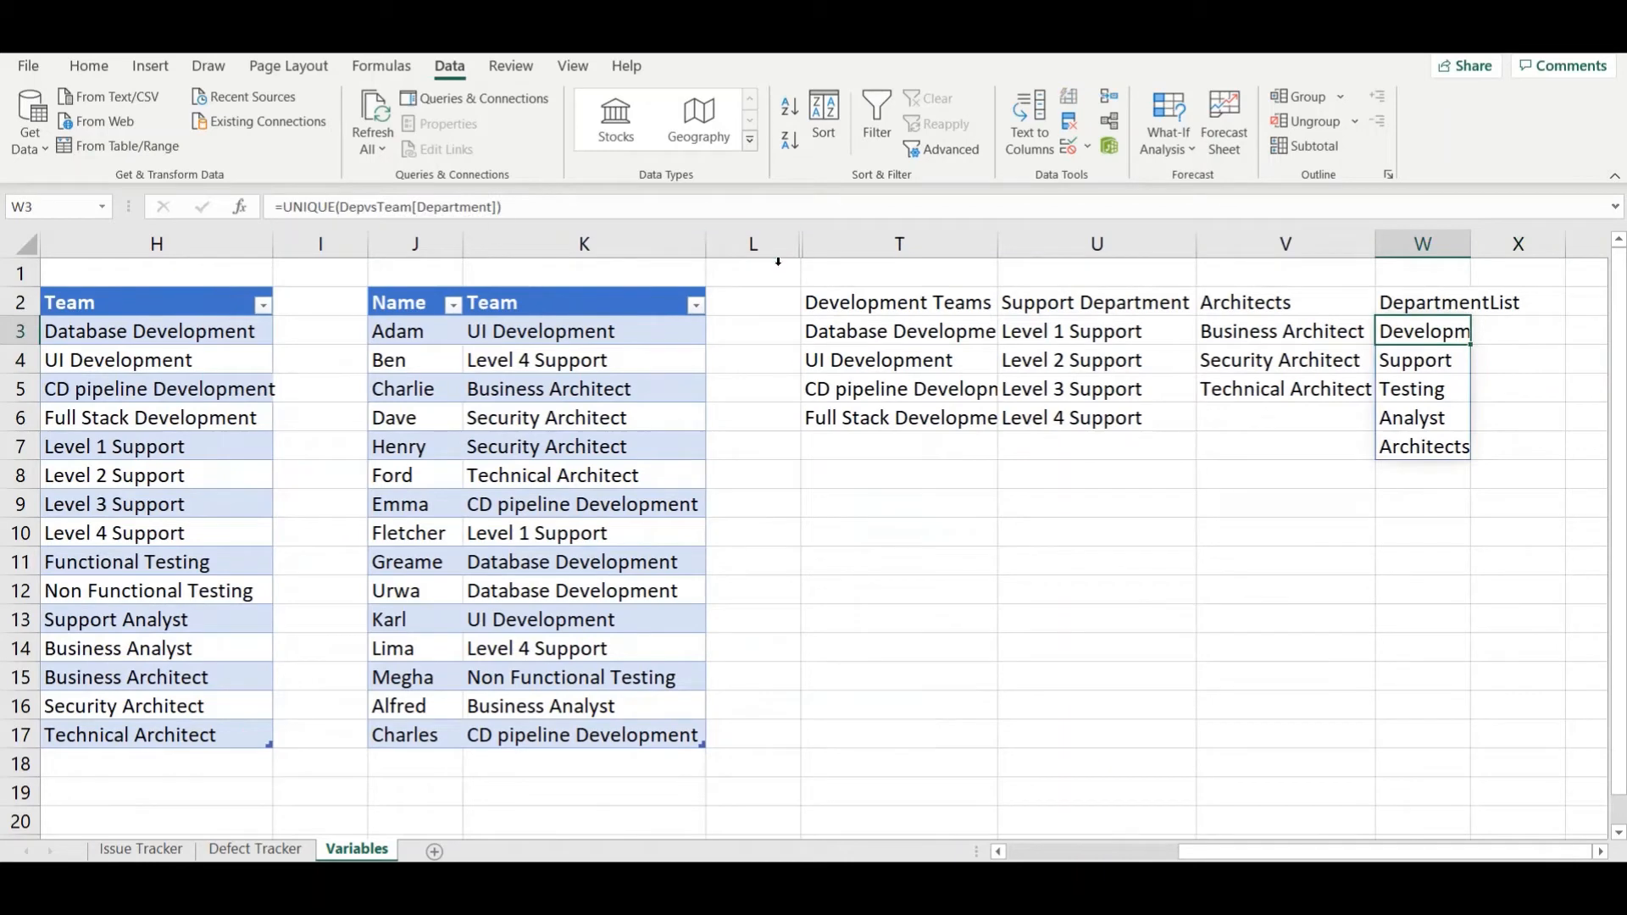
{"action": "double_click", "coordinate": [1473, 250]}
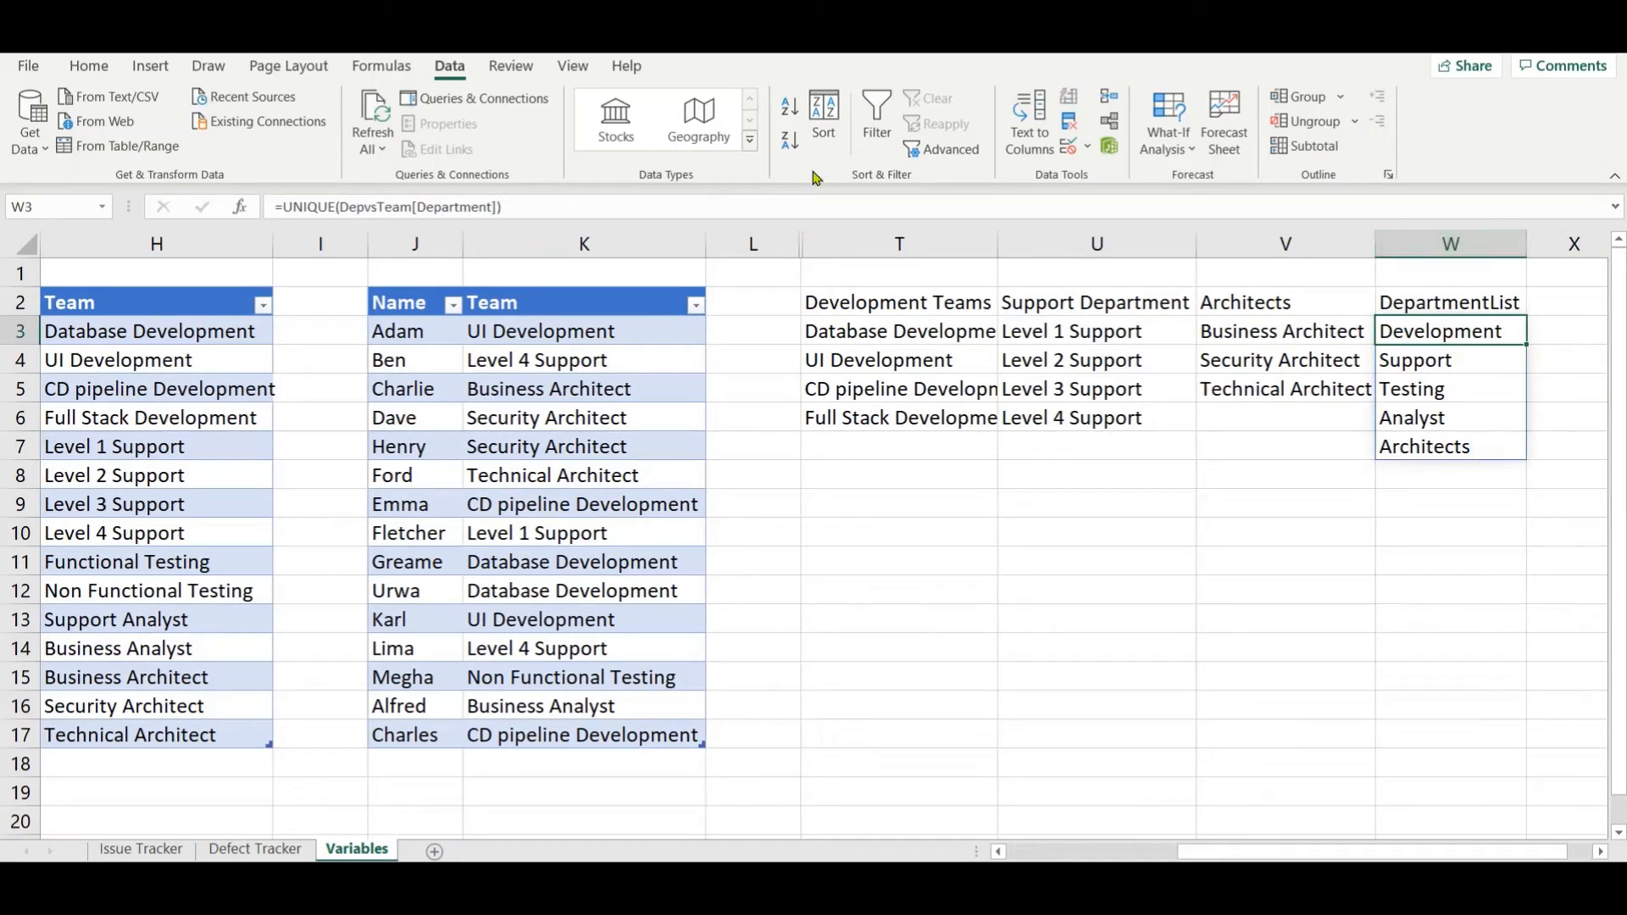
Step: Define a workbook-scoped name DepartmentList that refers to the spilled range =Variables!$W$3#
{"action": "left_click", "coordinate": [382, 66]}
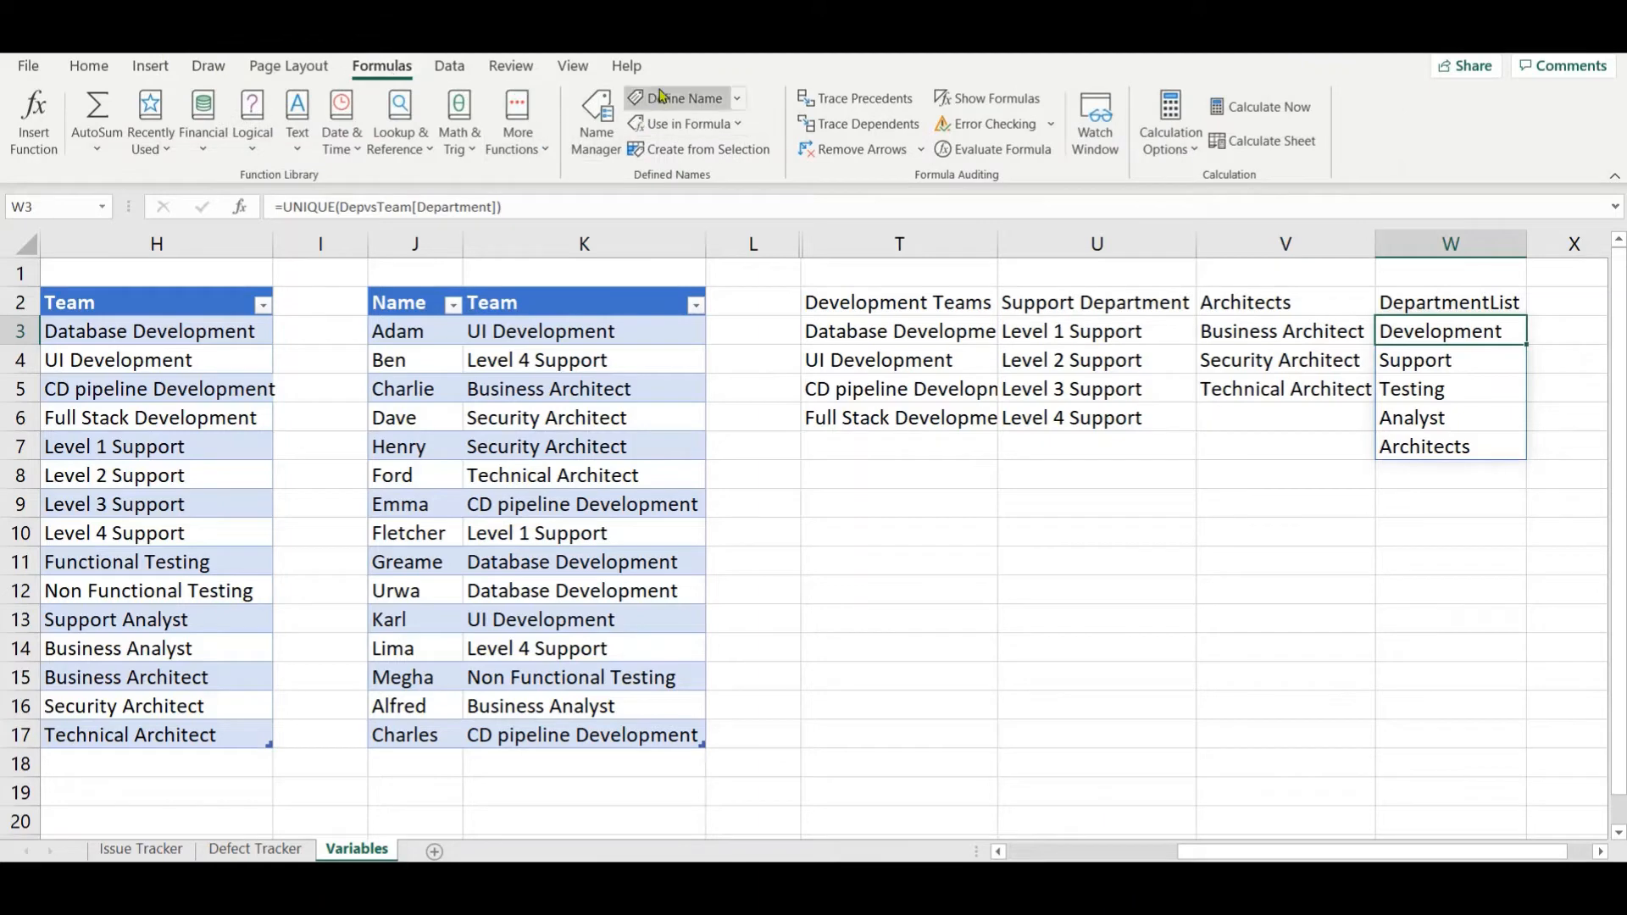
{"action": "left_click", "coordinate": [663, 97]}
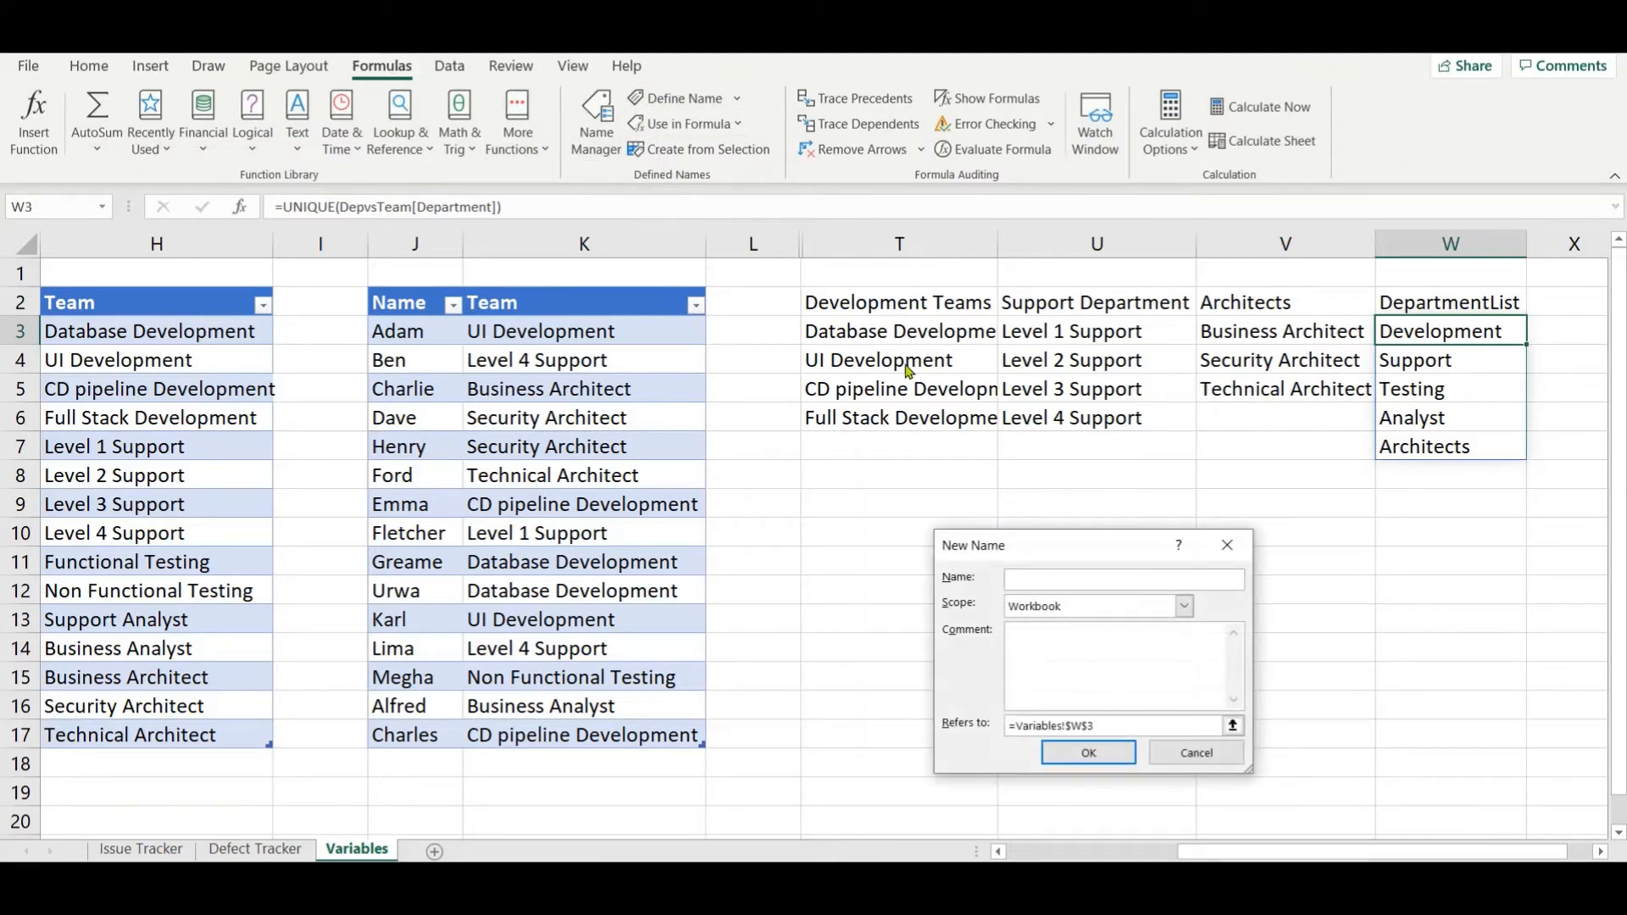
{"action": "type", "text": "Depa"}
{"action": "key", "text": "Tab"}
{"action": "key", "text": "Tab"}
{"action": "key", "text": "Tab"}
{"action": "left_click", "coordinate": [1418, 340]}
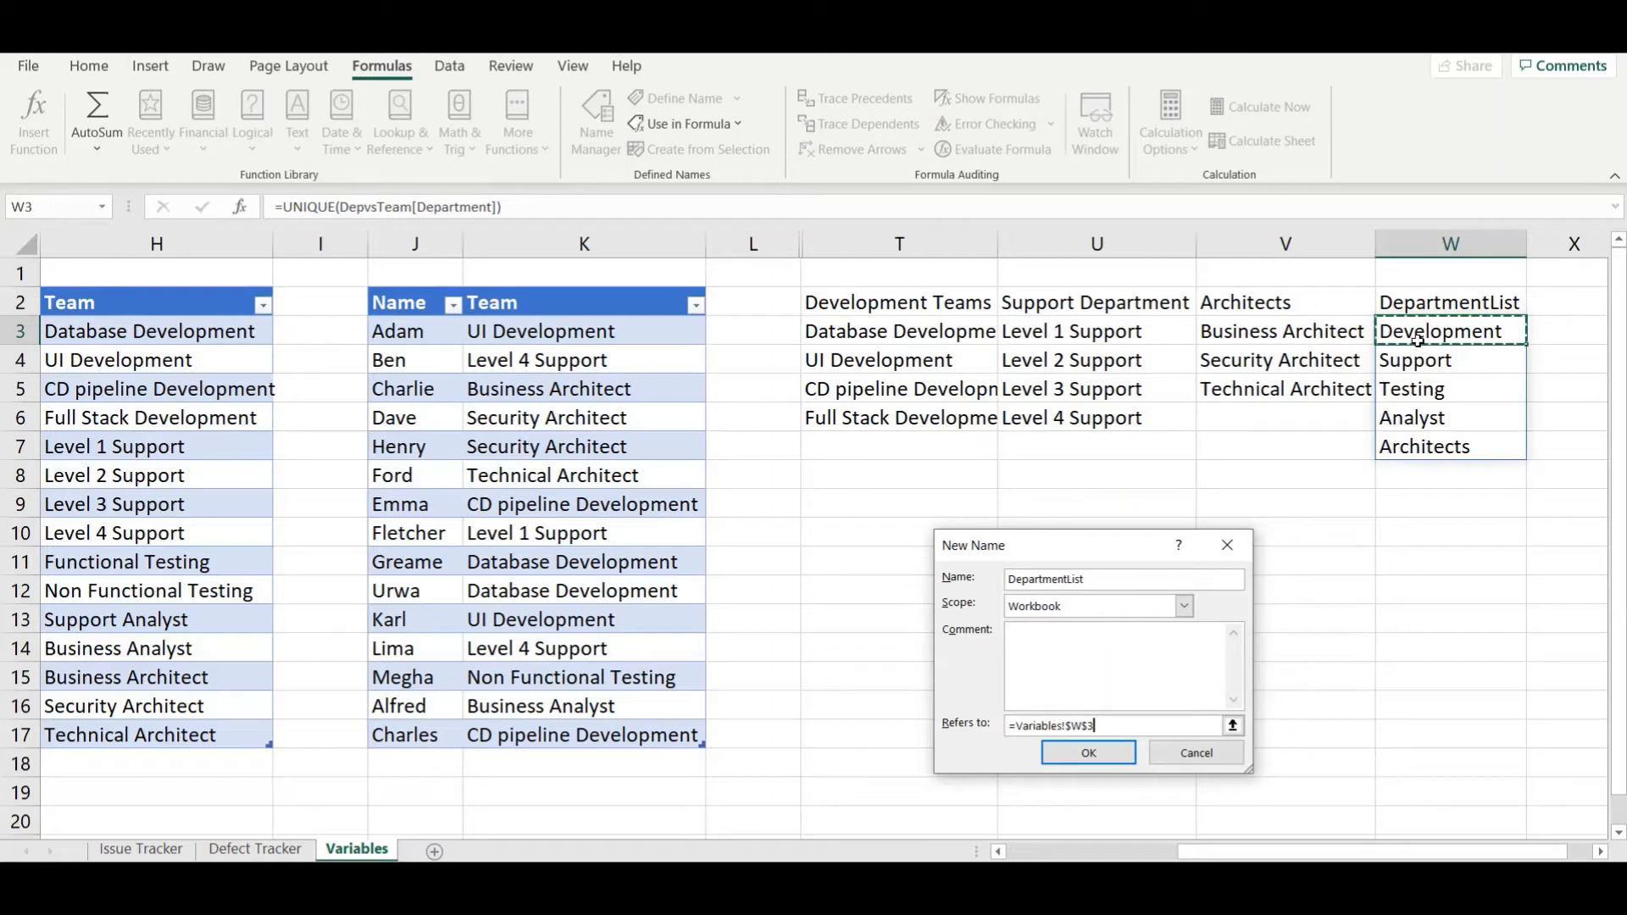
{"action": "type", "text": "#"}
{"action": "left_click", "coordinate": [1089, 754]}
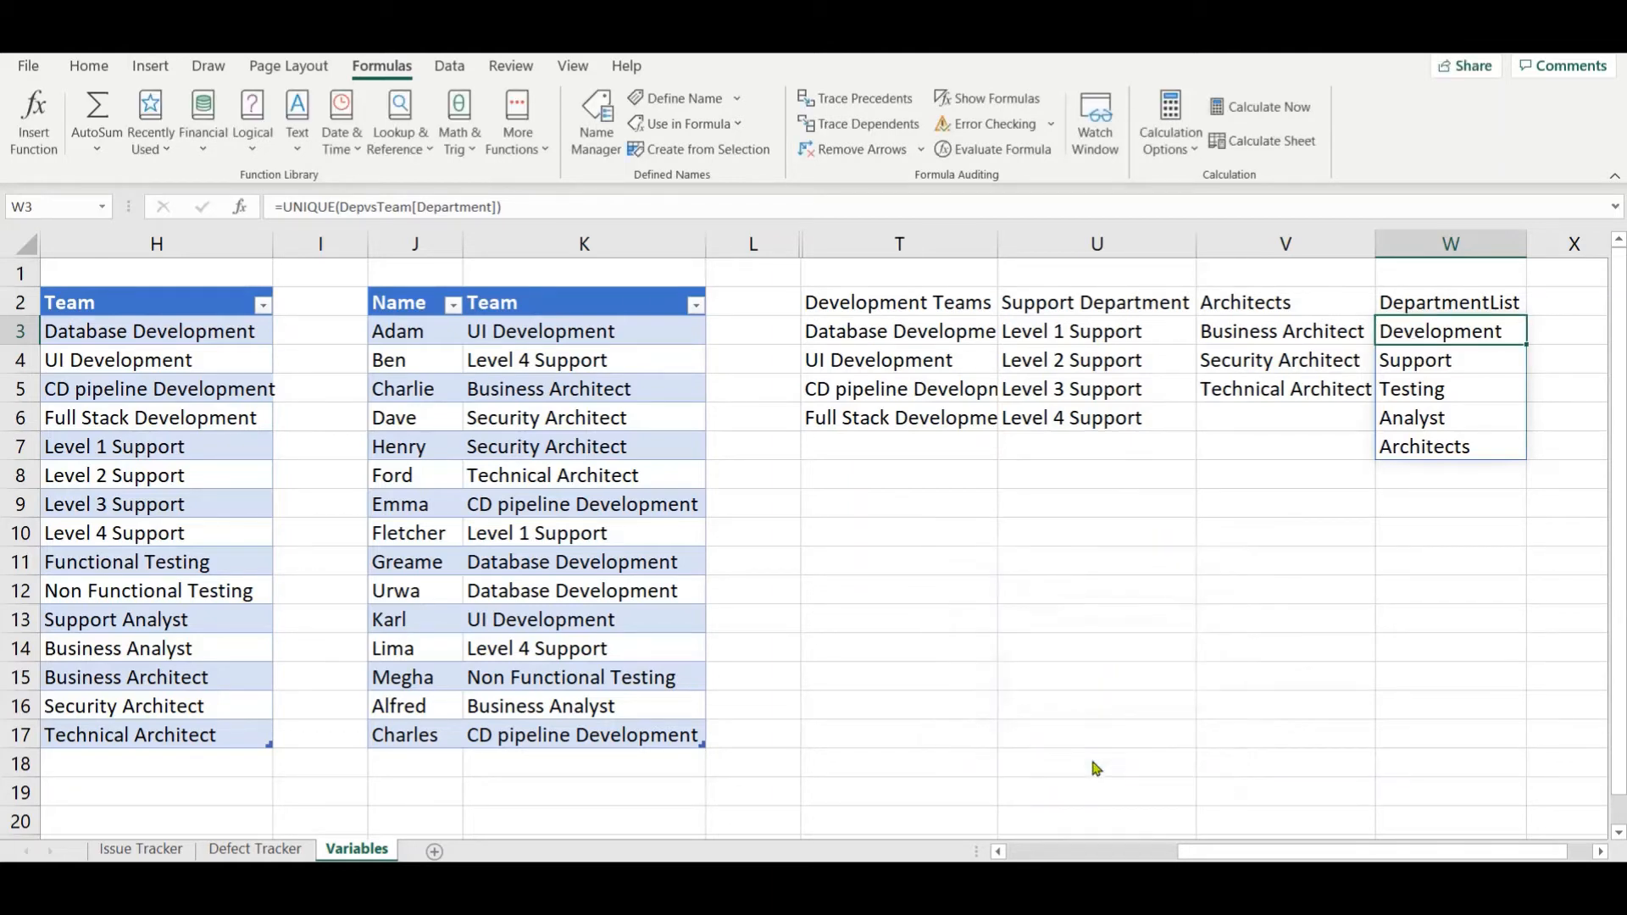
Step: Apply list-type data validation to the Department cells A2:A3 on the Defect Tracker sheet, with =DepartmentList as the source
{"action": "left_click", "coordinate": [256, 849]}
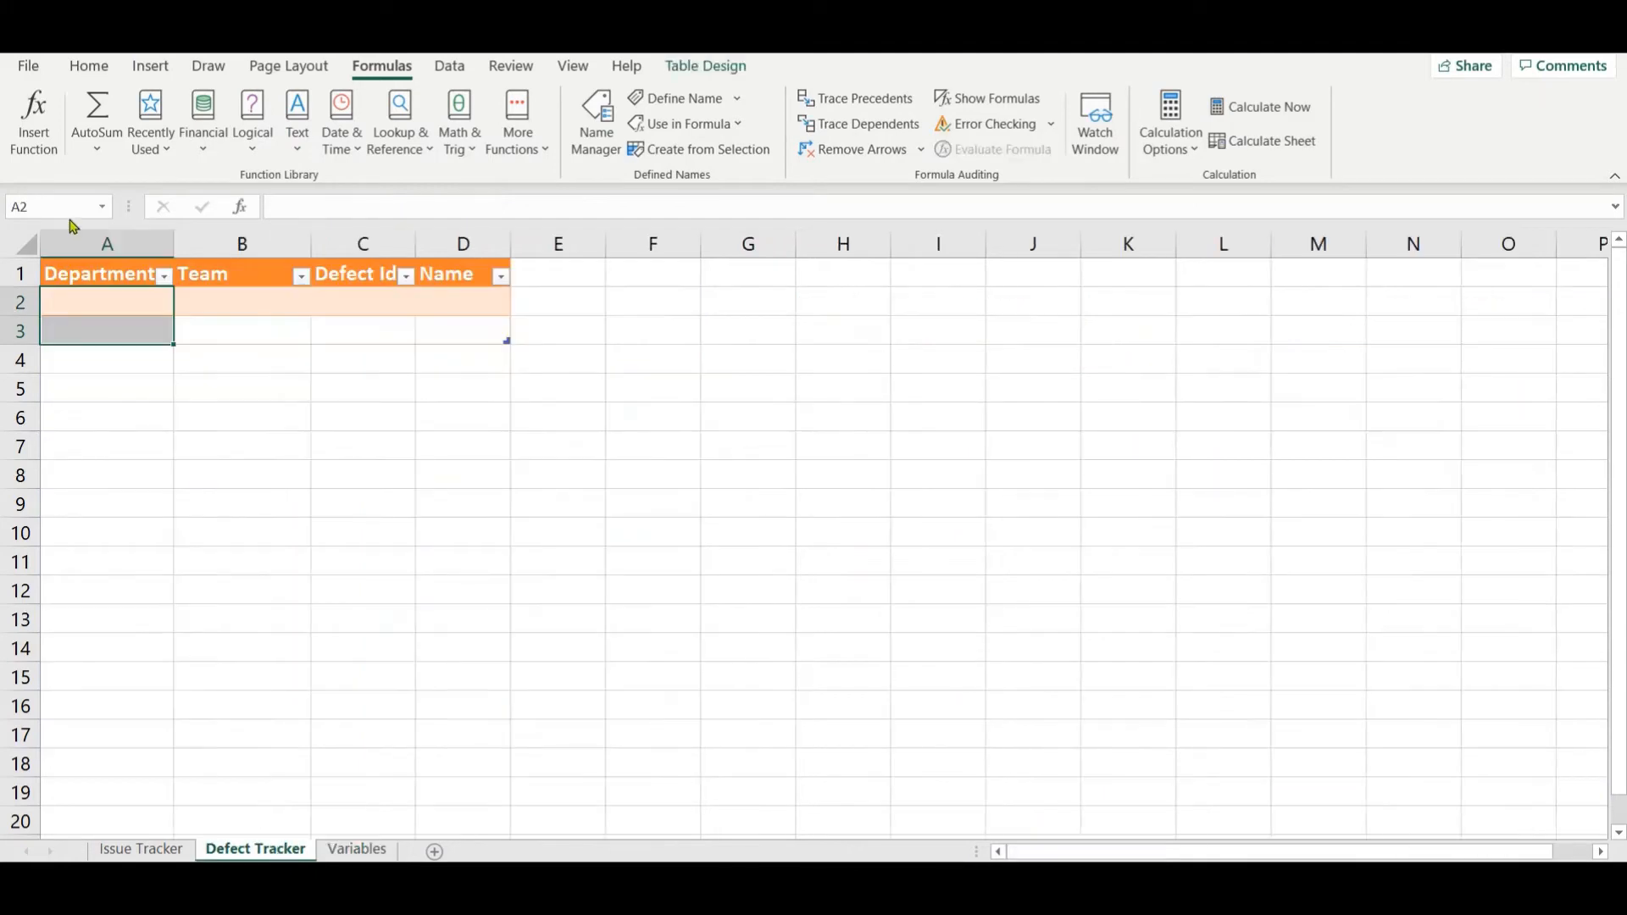
{"action": "left_click", "coordinate": [93, 259]}
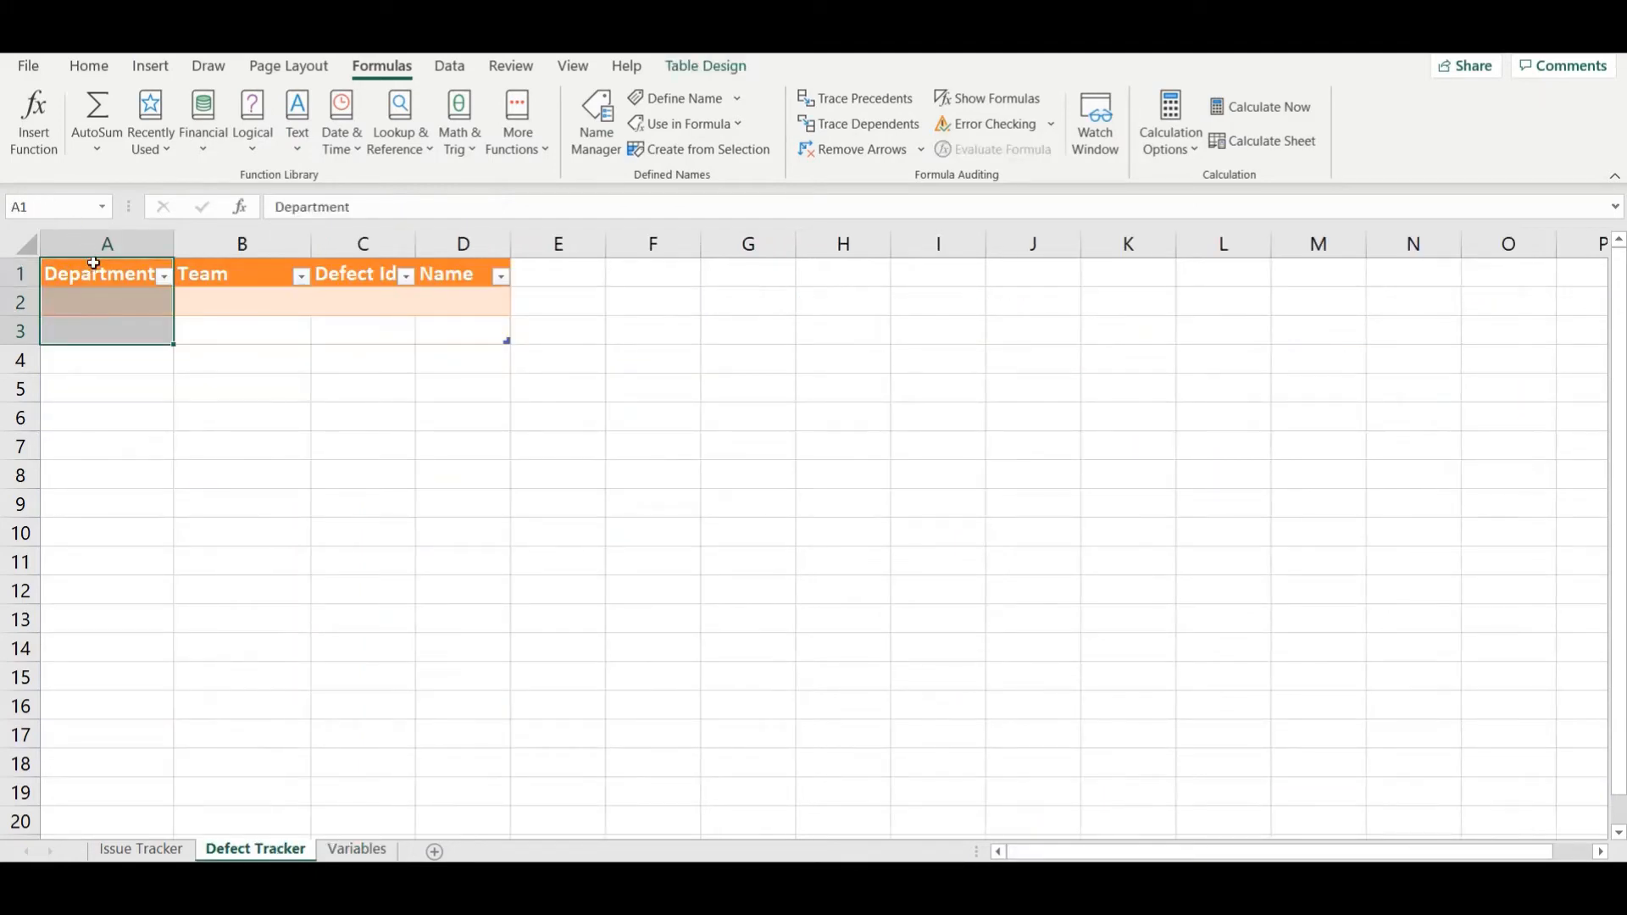
{"action": "left_click", "coordinate": [93, 259]}
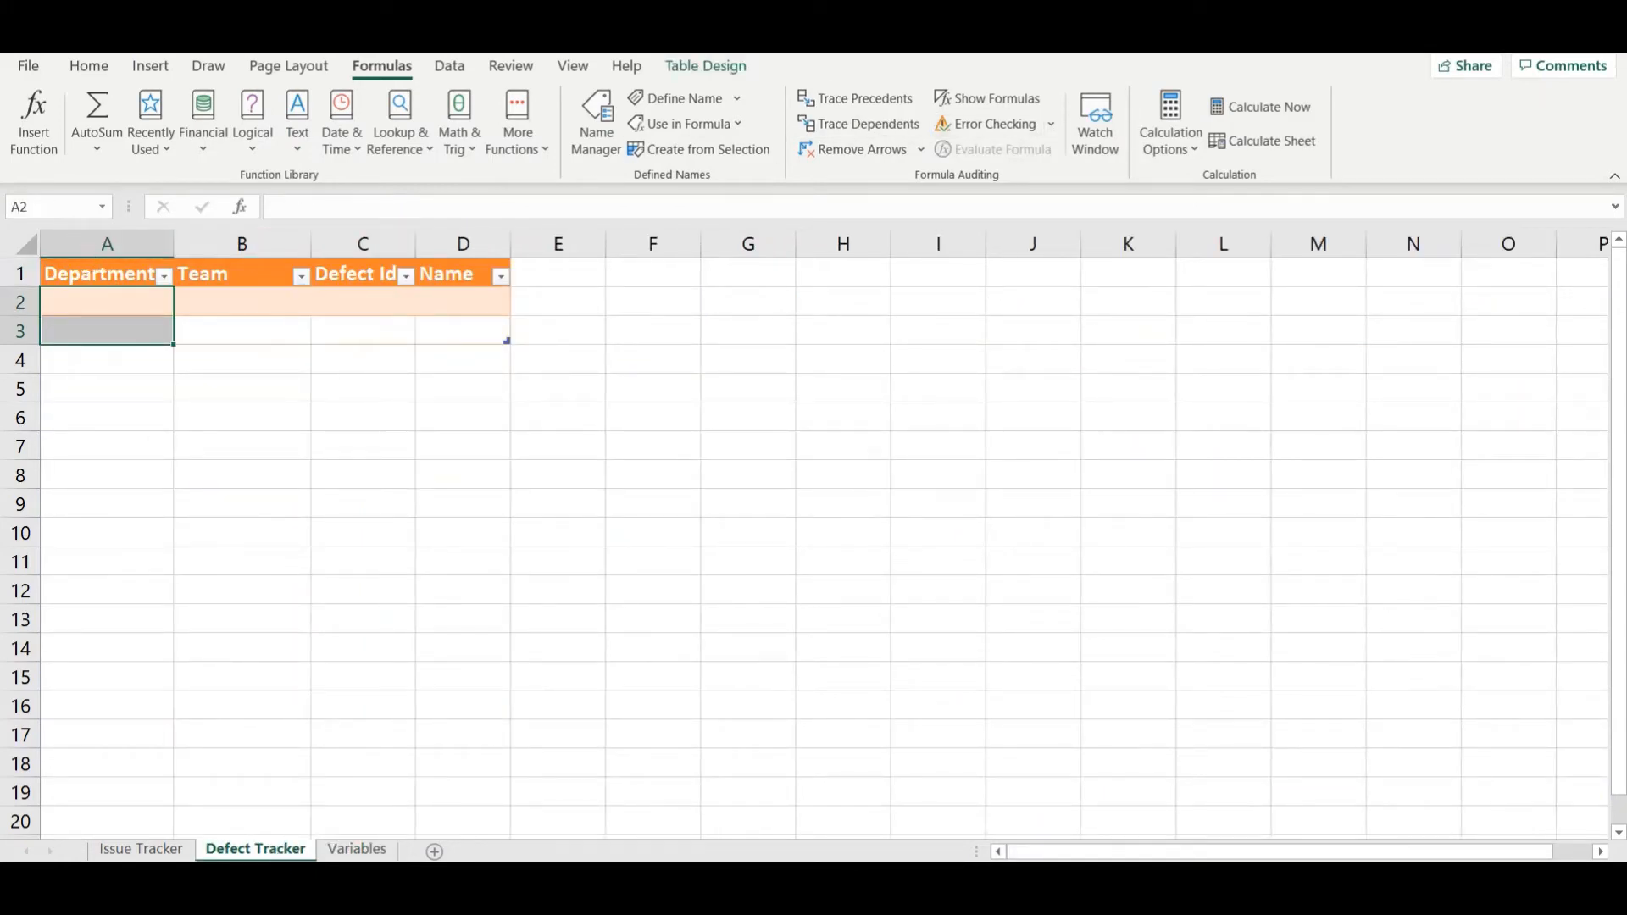
{"action": "left_click", "coordinate": [449, 65]}
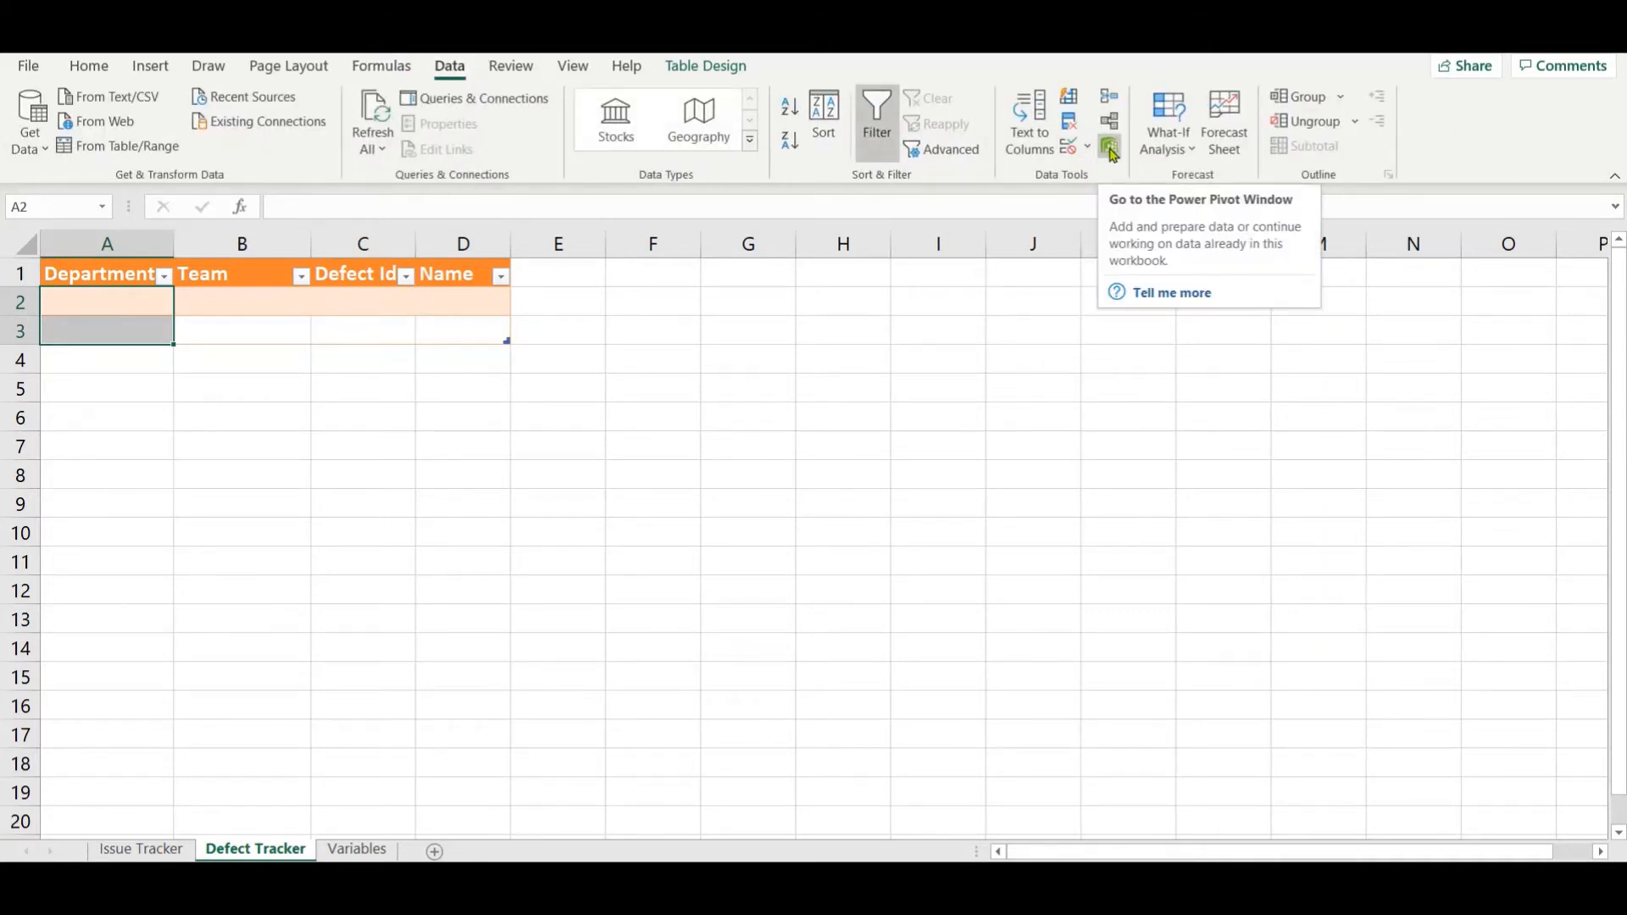
{"action": "left_click", "coordinate": [1069, 146]}
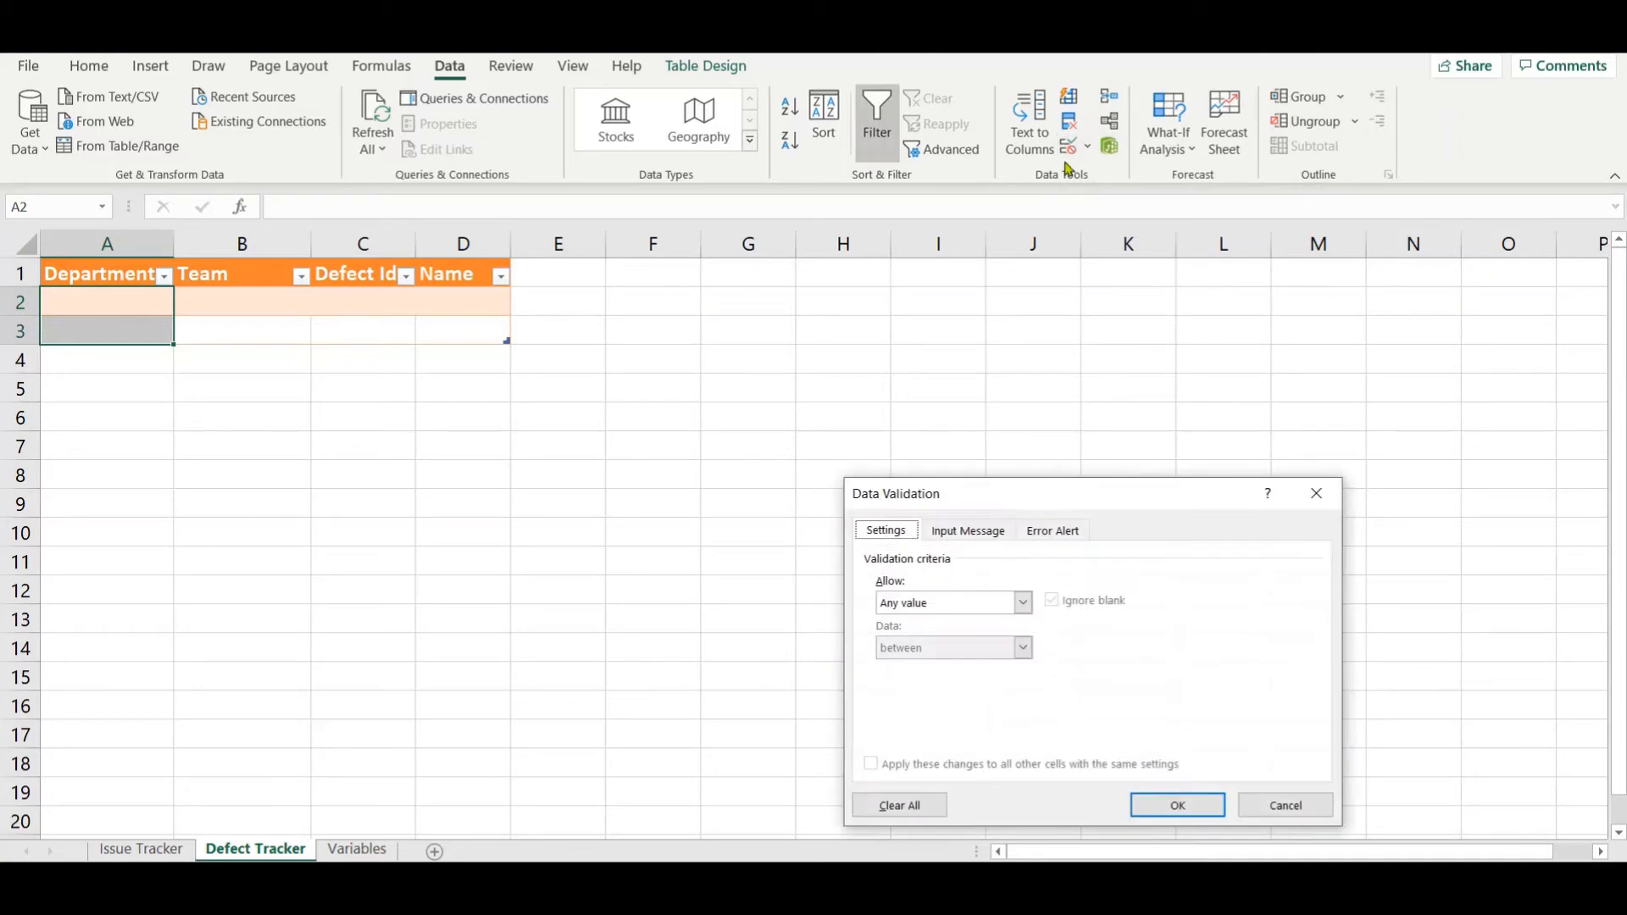
{"action": "left_click", "coordinate": [955, 605]}
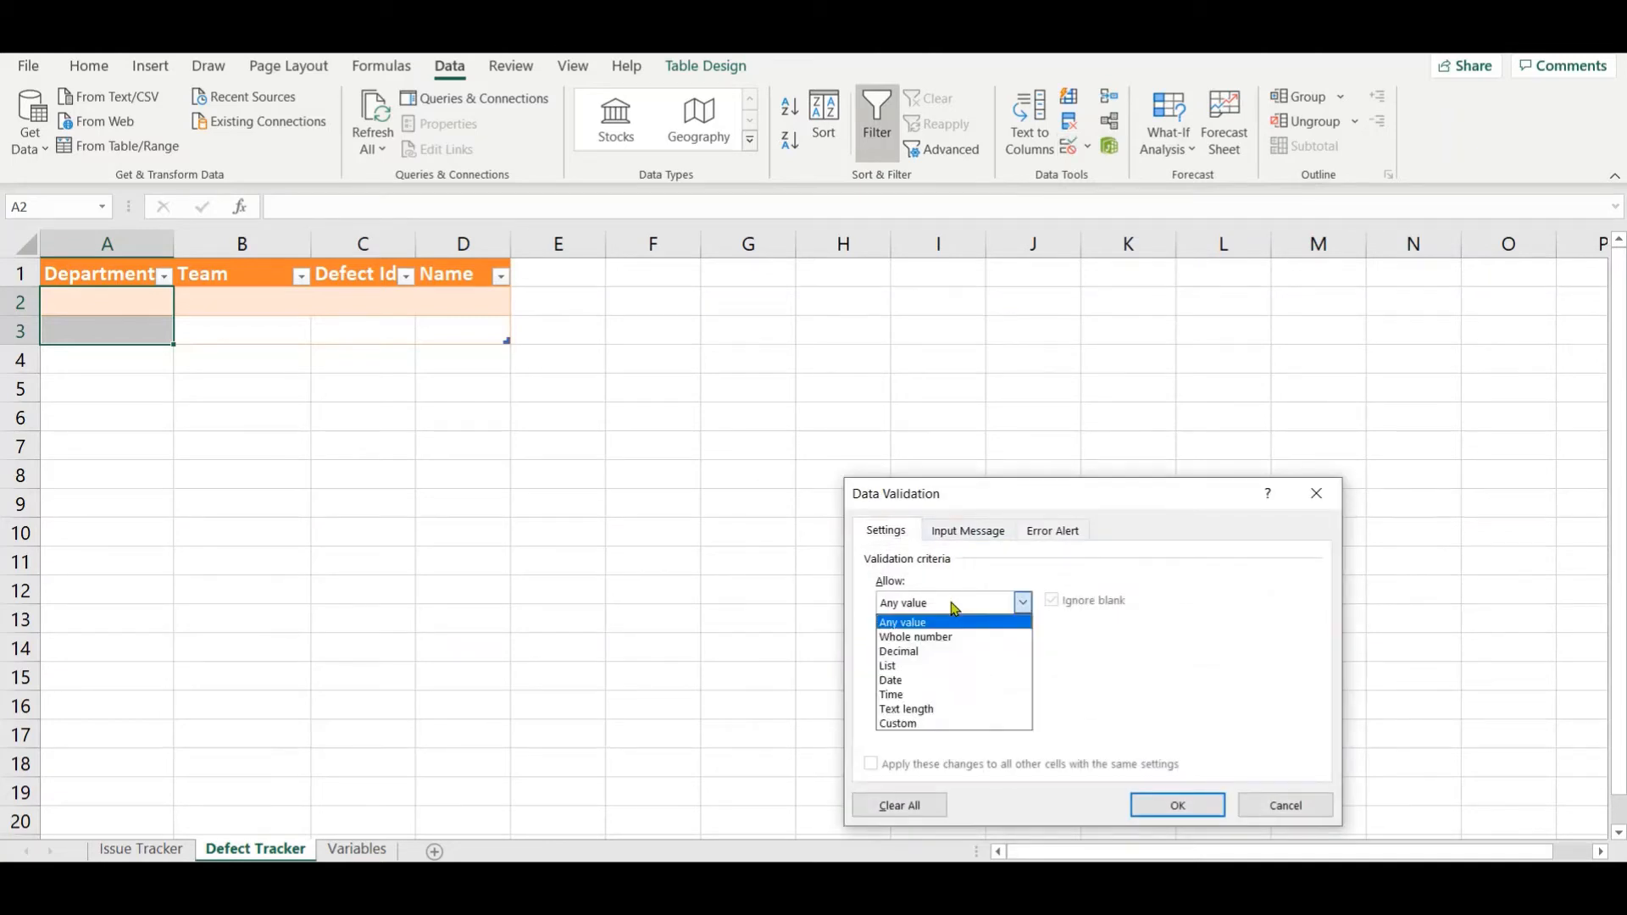
{"action": "left_click", "coordinate": [950, 670]}
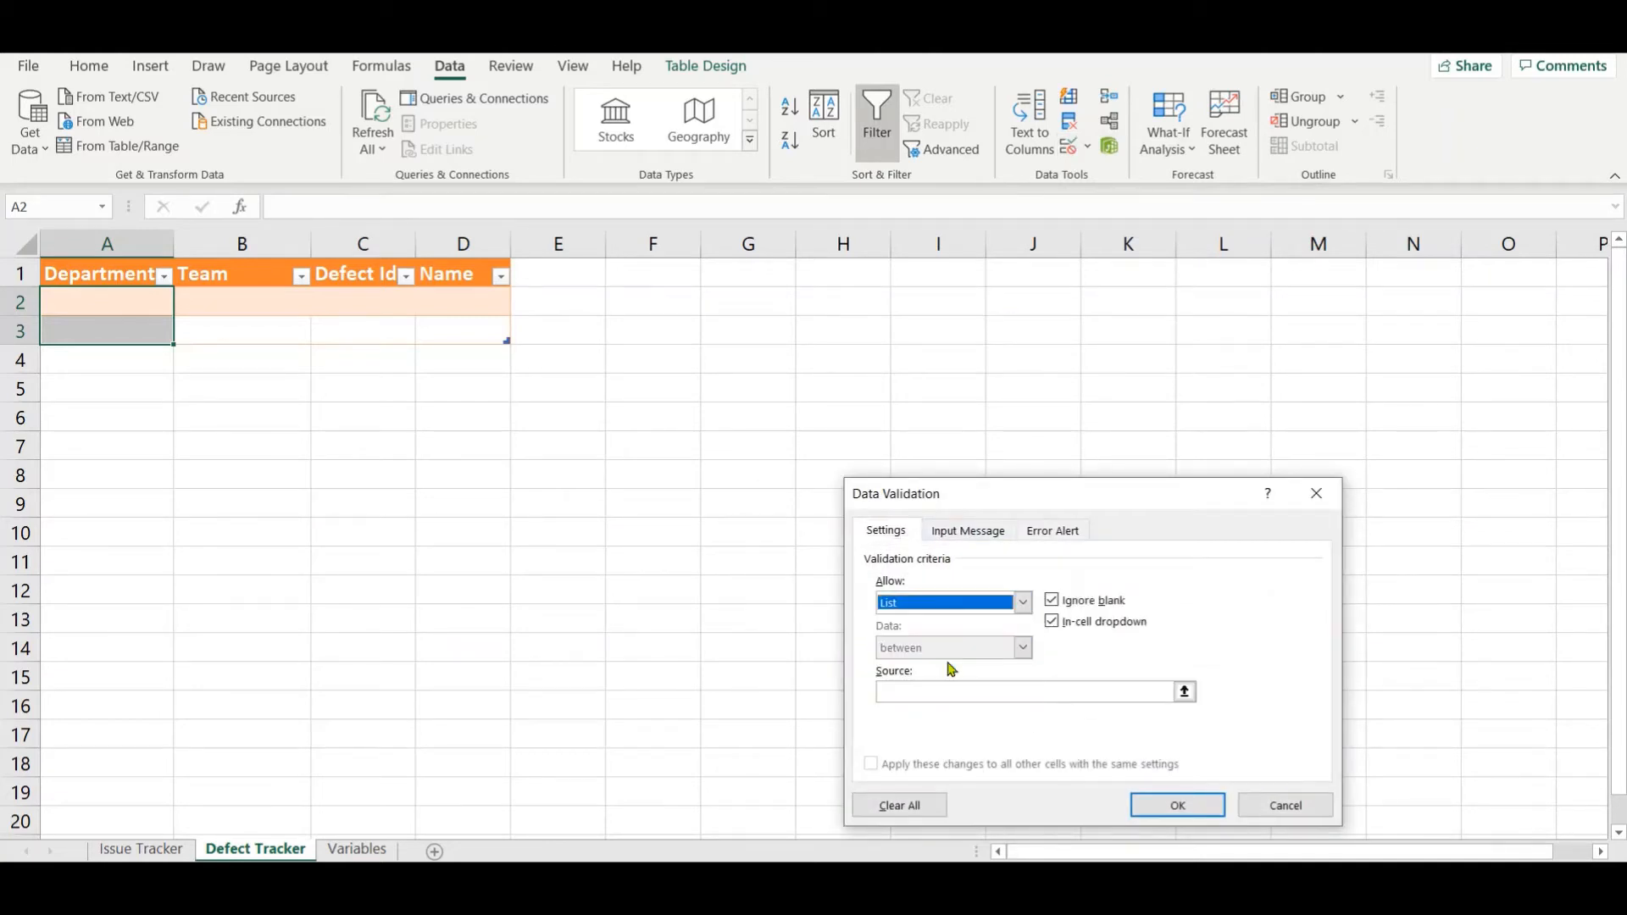
{"action": "left_click", "coordinate": [992, 692]}
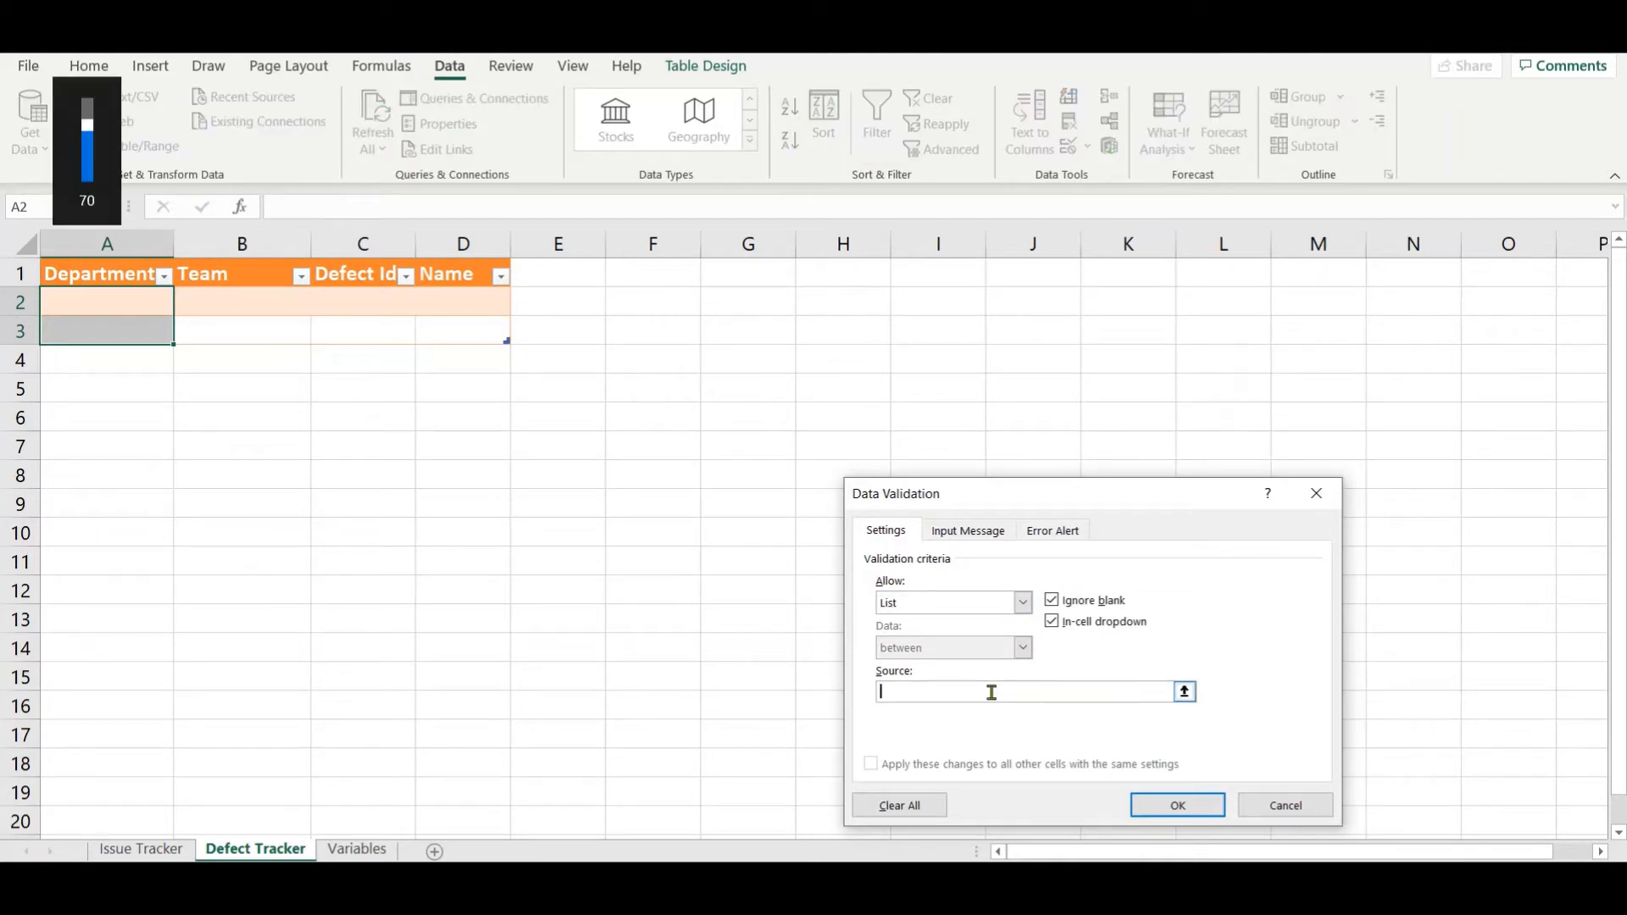
{"action": "key", "text": "F3"}
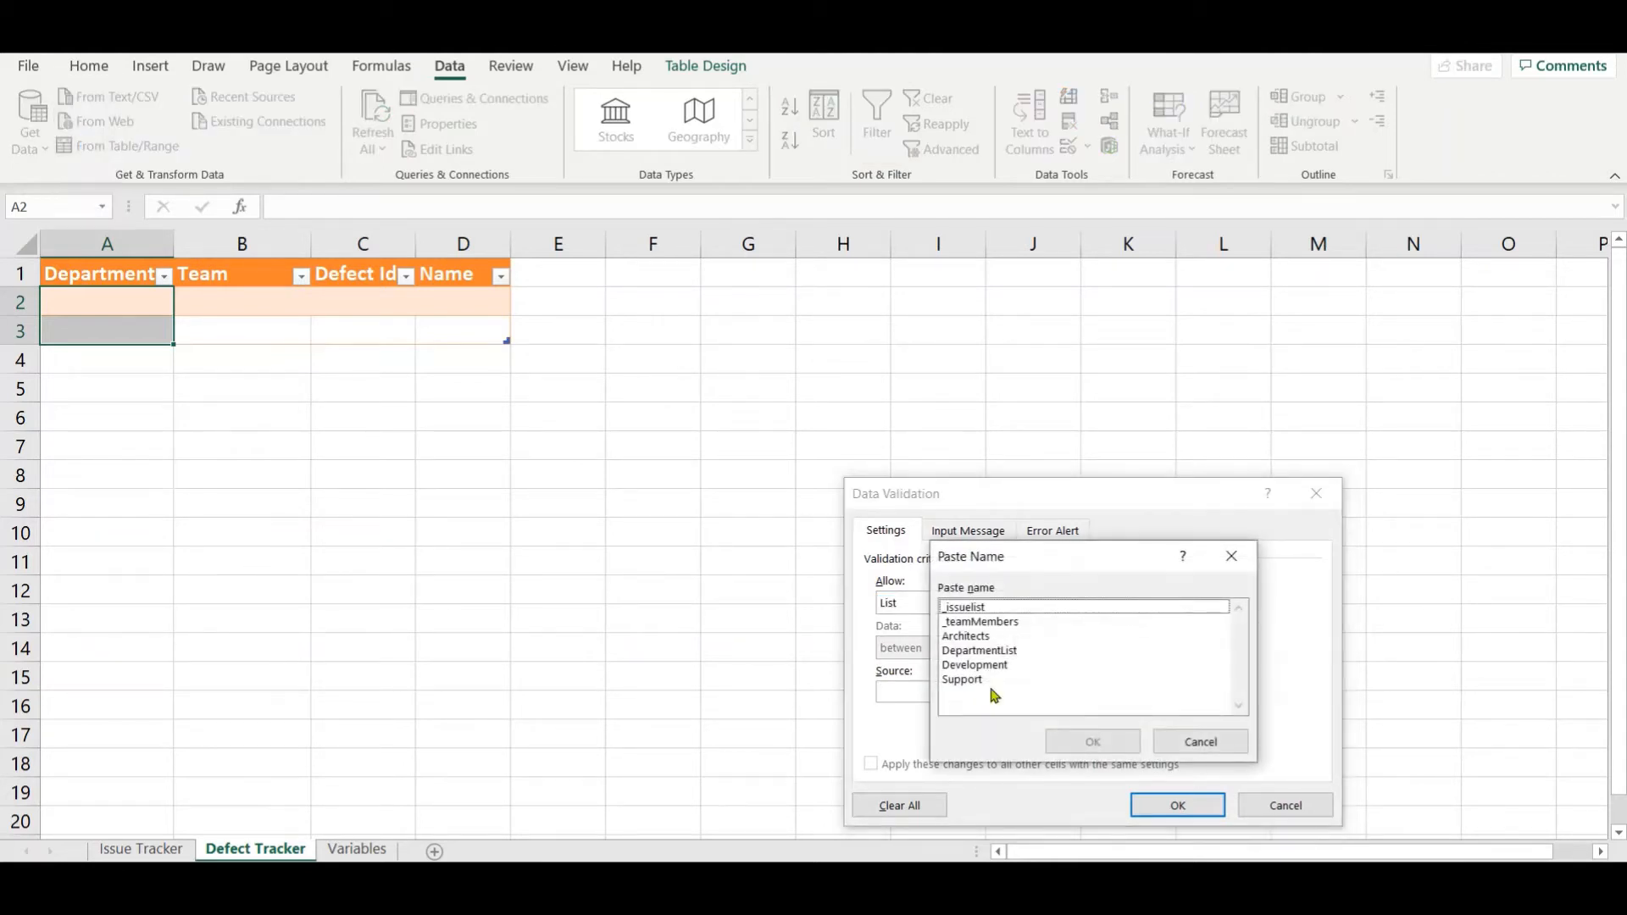
{"action": "double_click", "coordinate": [997, 650]}
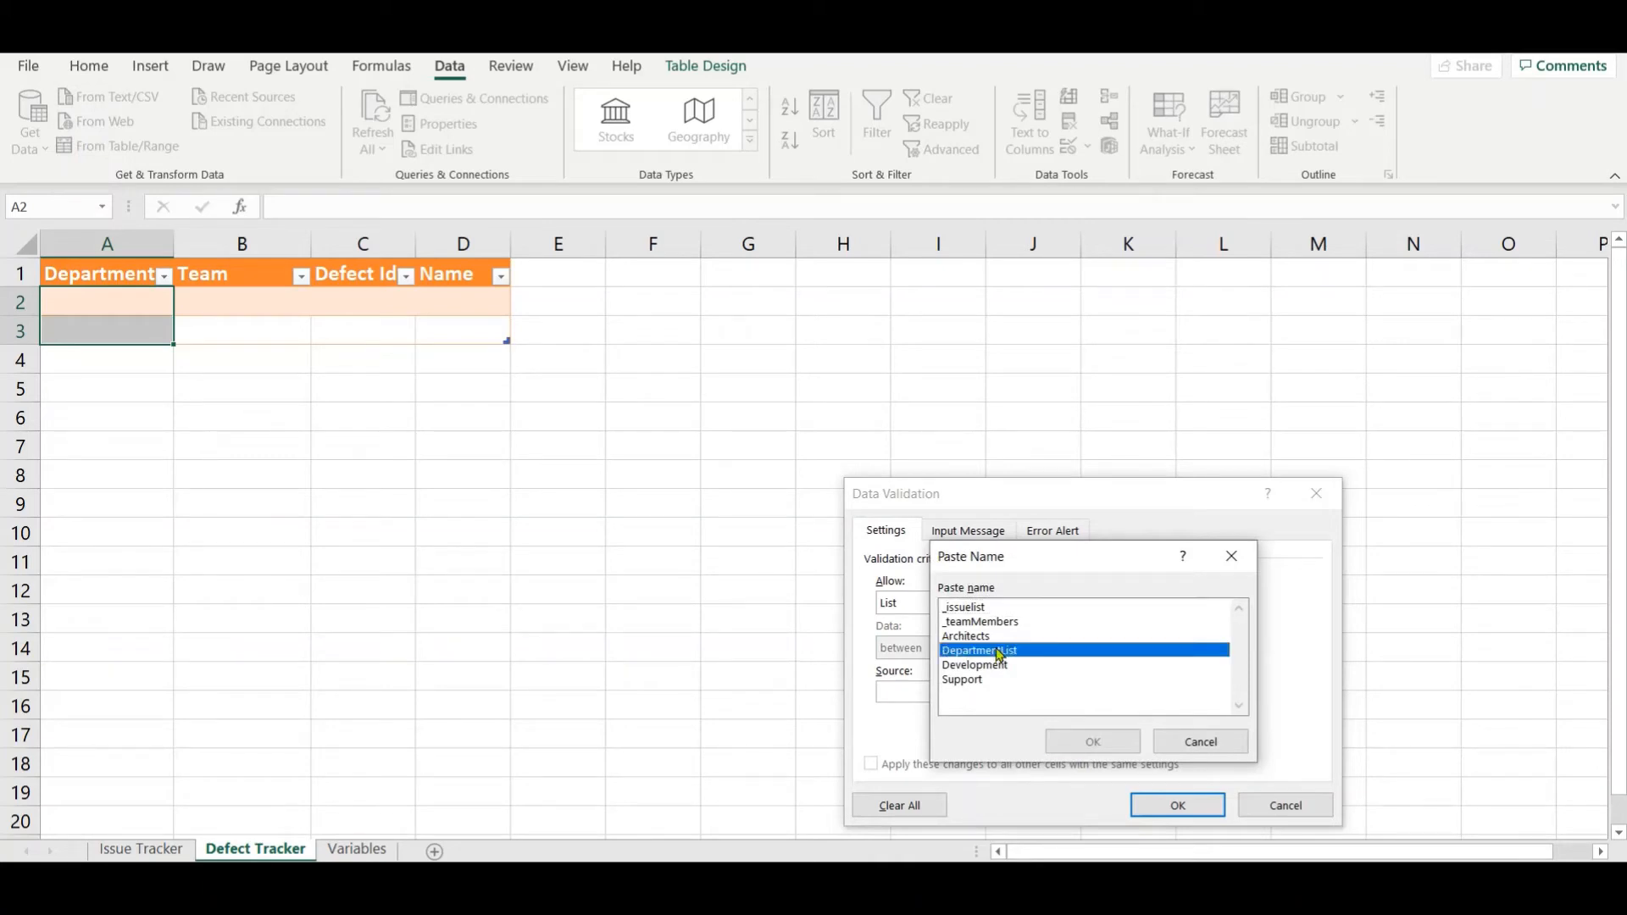
{"action": "left_click", "coordinate": [1156, 805]}
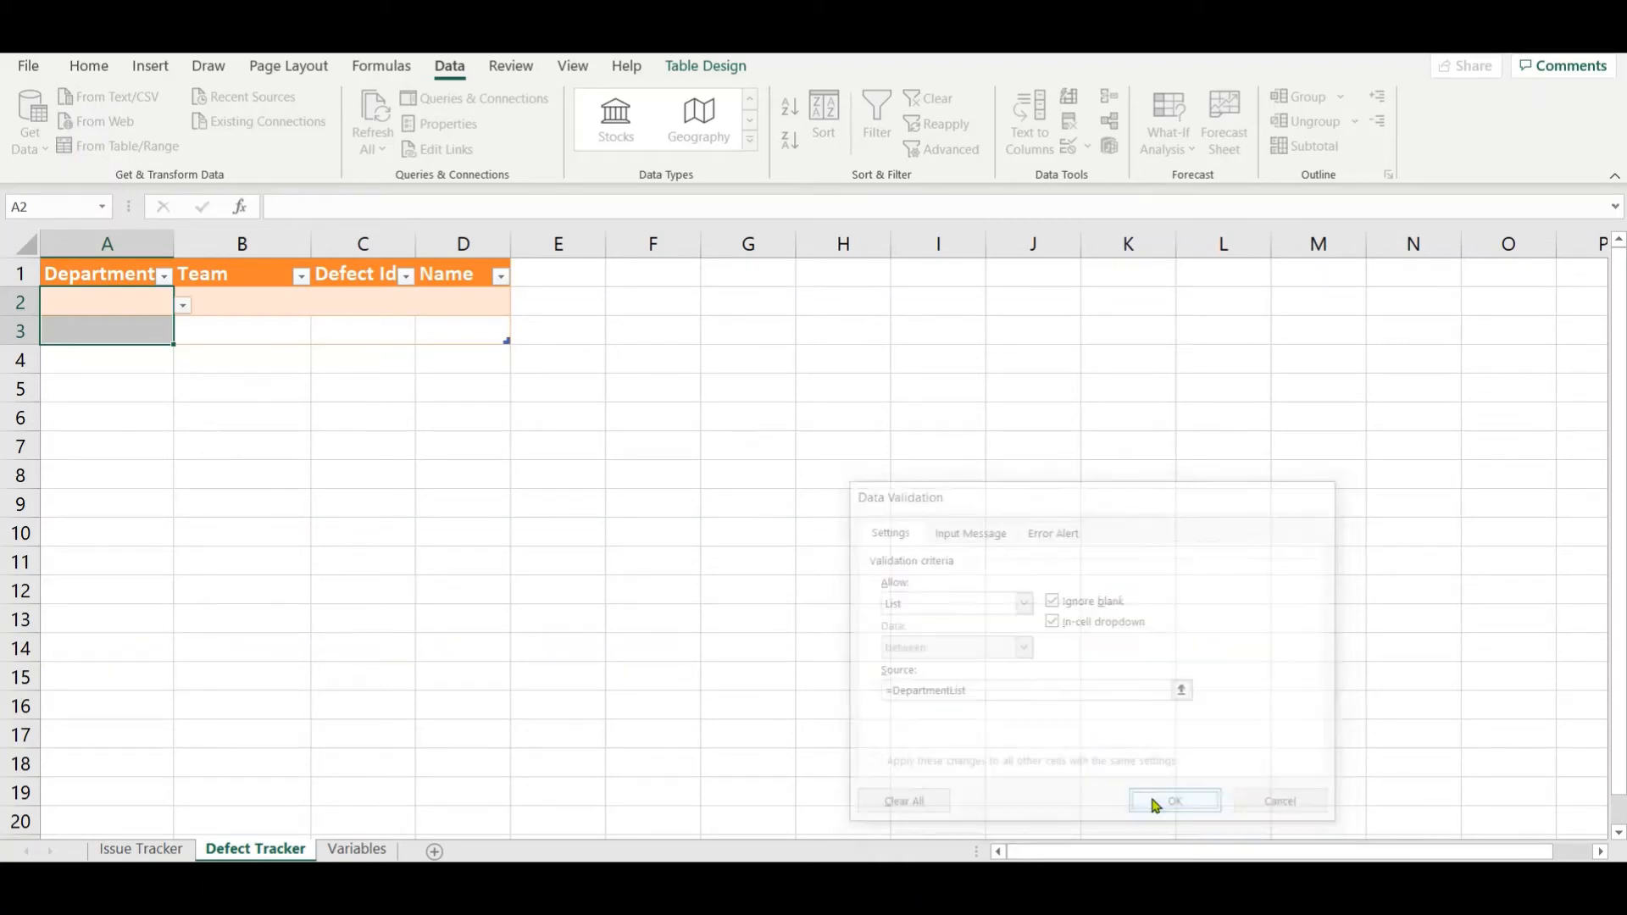
Step: Choose Development from the Department dropdown in cell A2 of the Defect Tracker
{"action": "left_click", "coordinate": [158, 302]}
{"action": "left_click", "coordinate": [184, 306]}
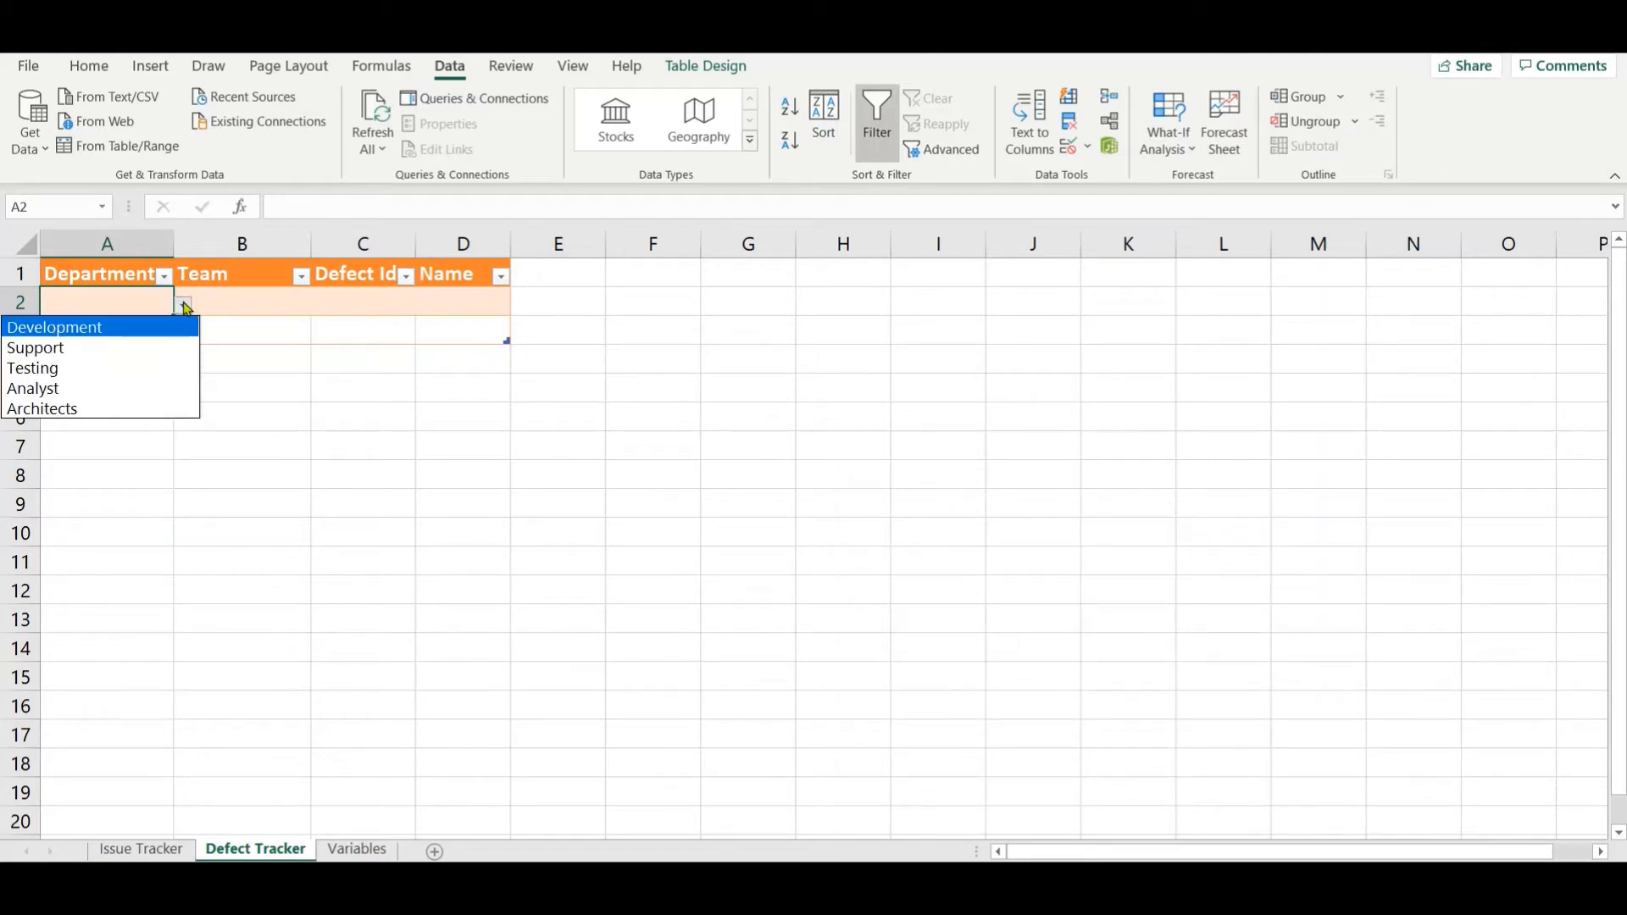
{"action": "left_click", "coordinate": [185, 307]}
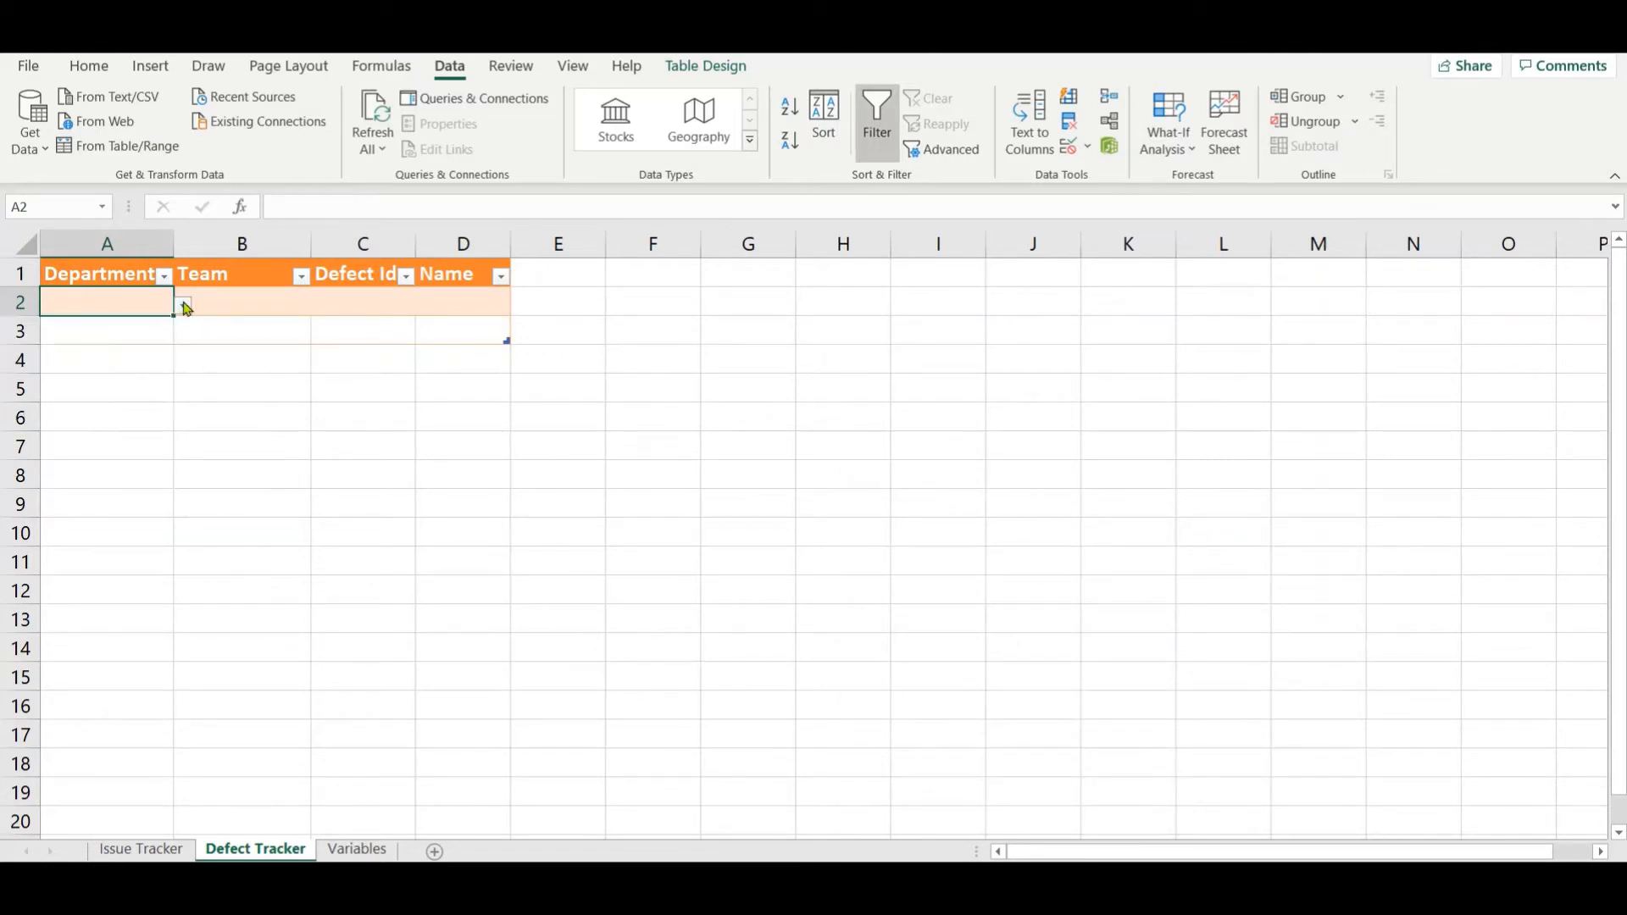
{"action": "left_click", "coordinate": [244, 258]}
{"action": "left_click", "coordinate": [262, 306]}
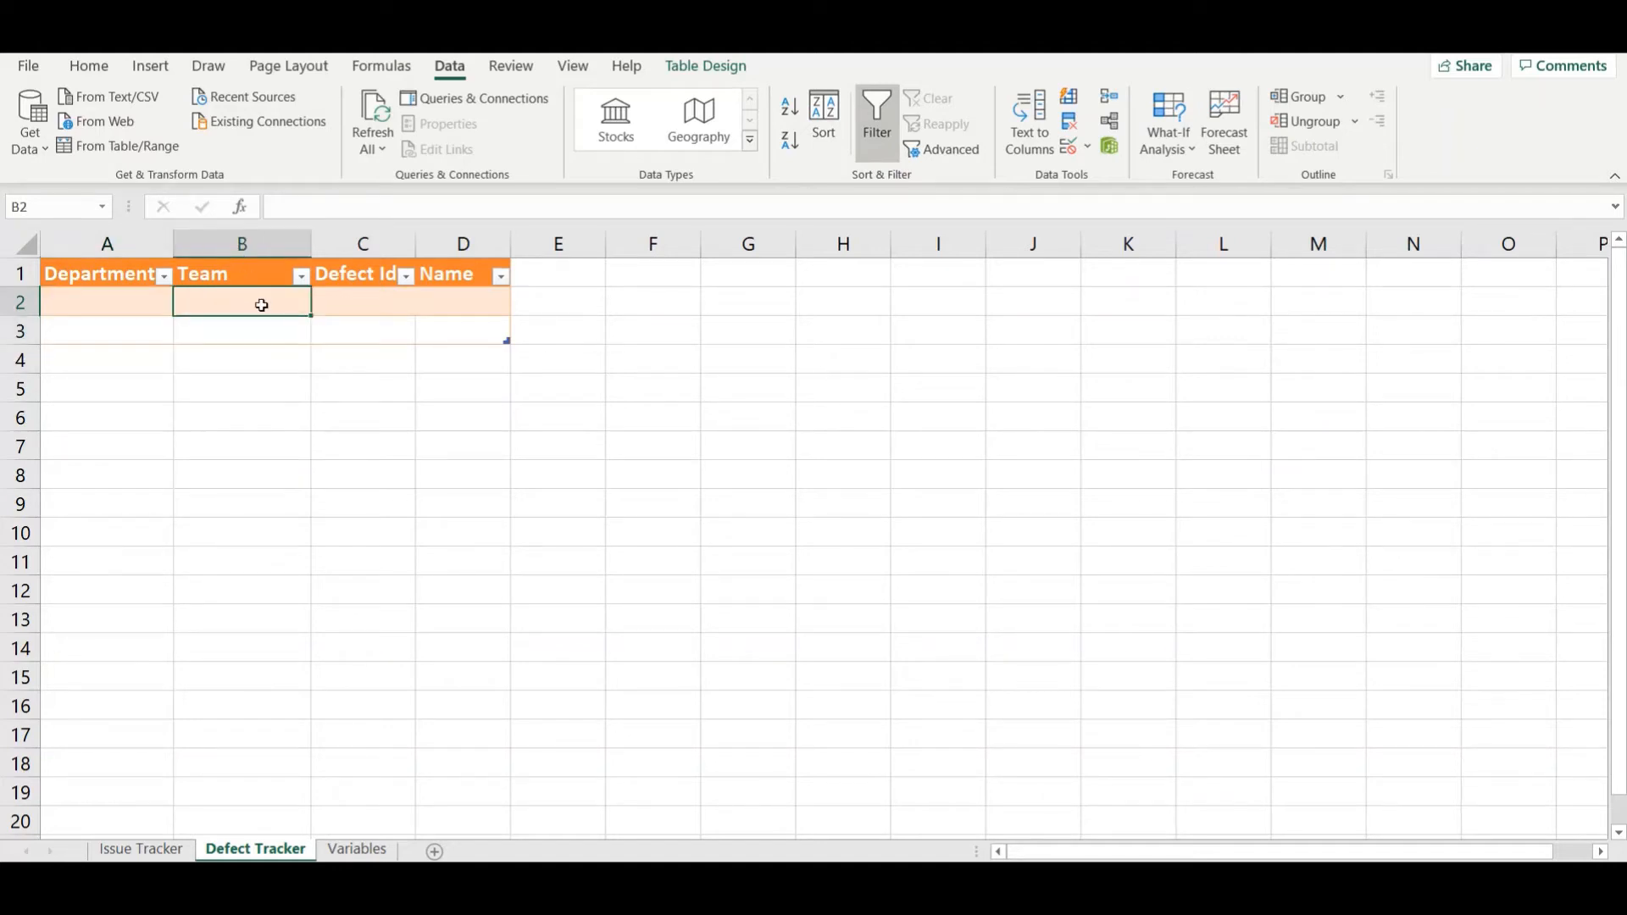
{"action": "left_click", "coordinate": [110, 295]}
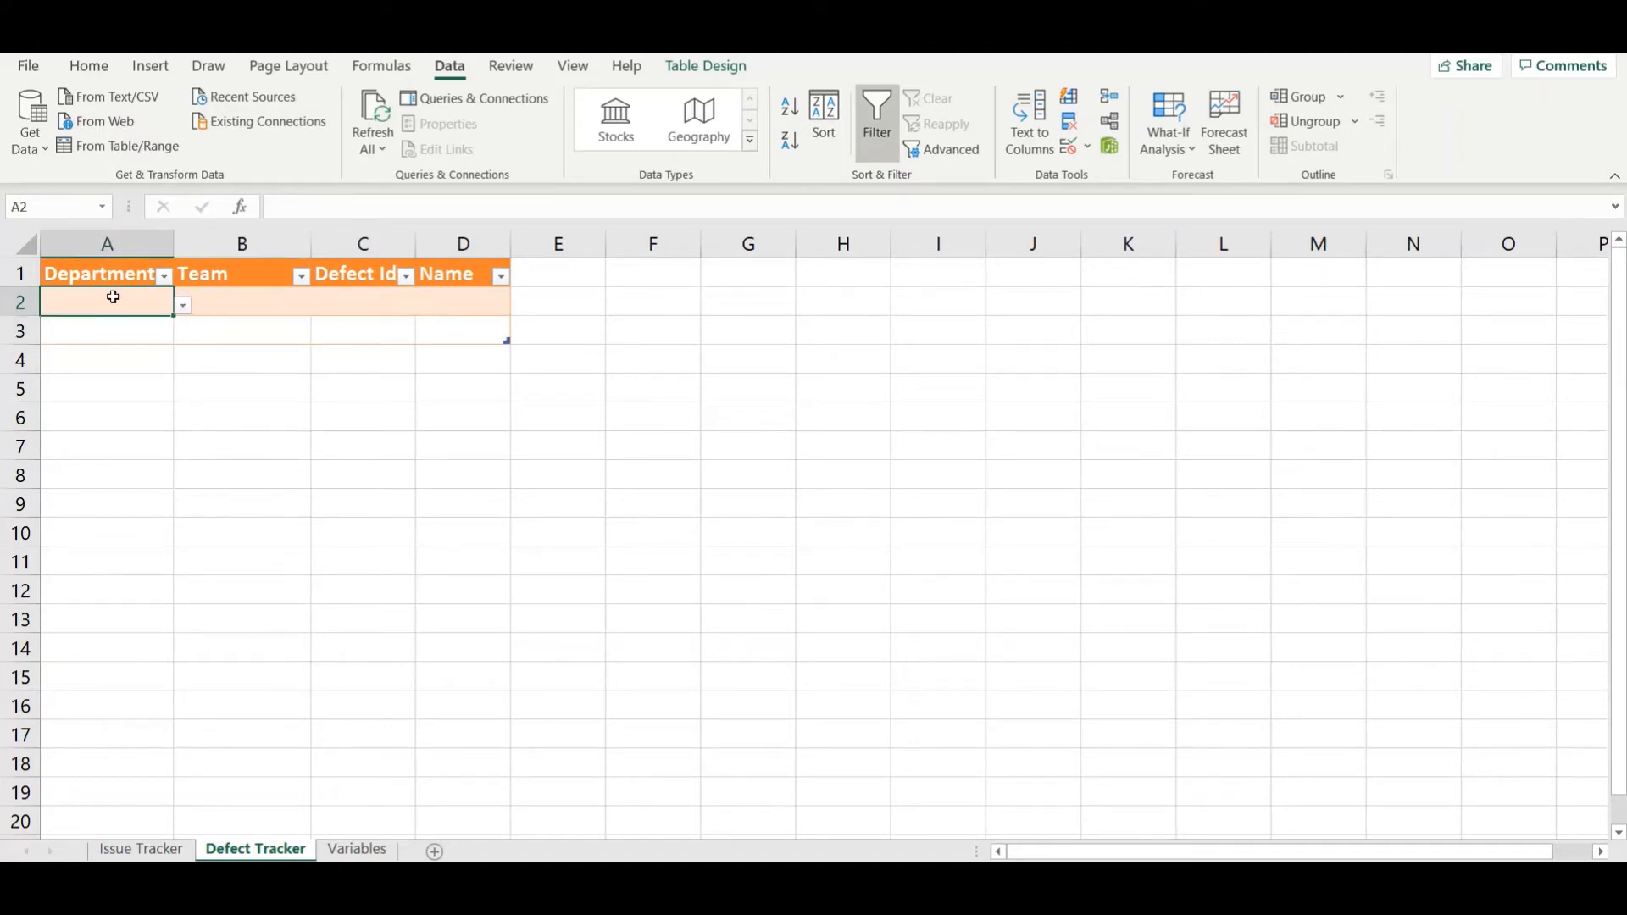
{"action": "left_click", "coordinate": [183, 306]}
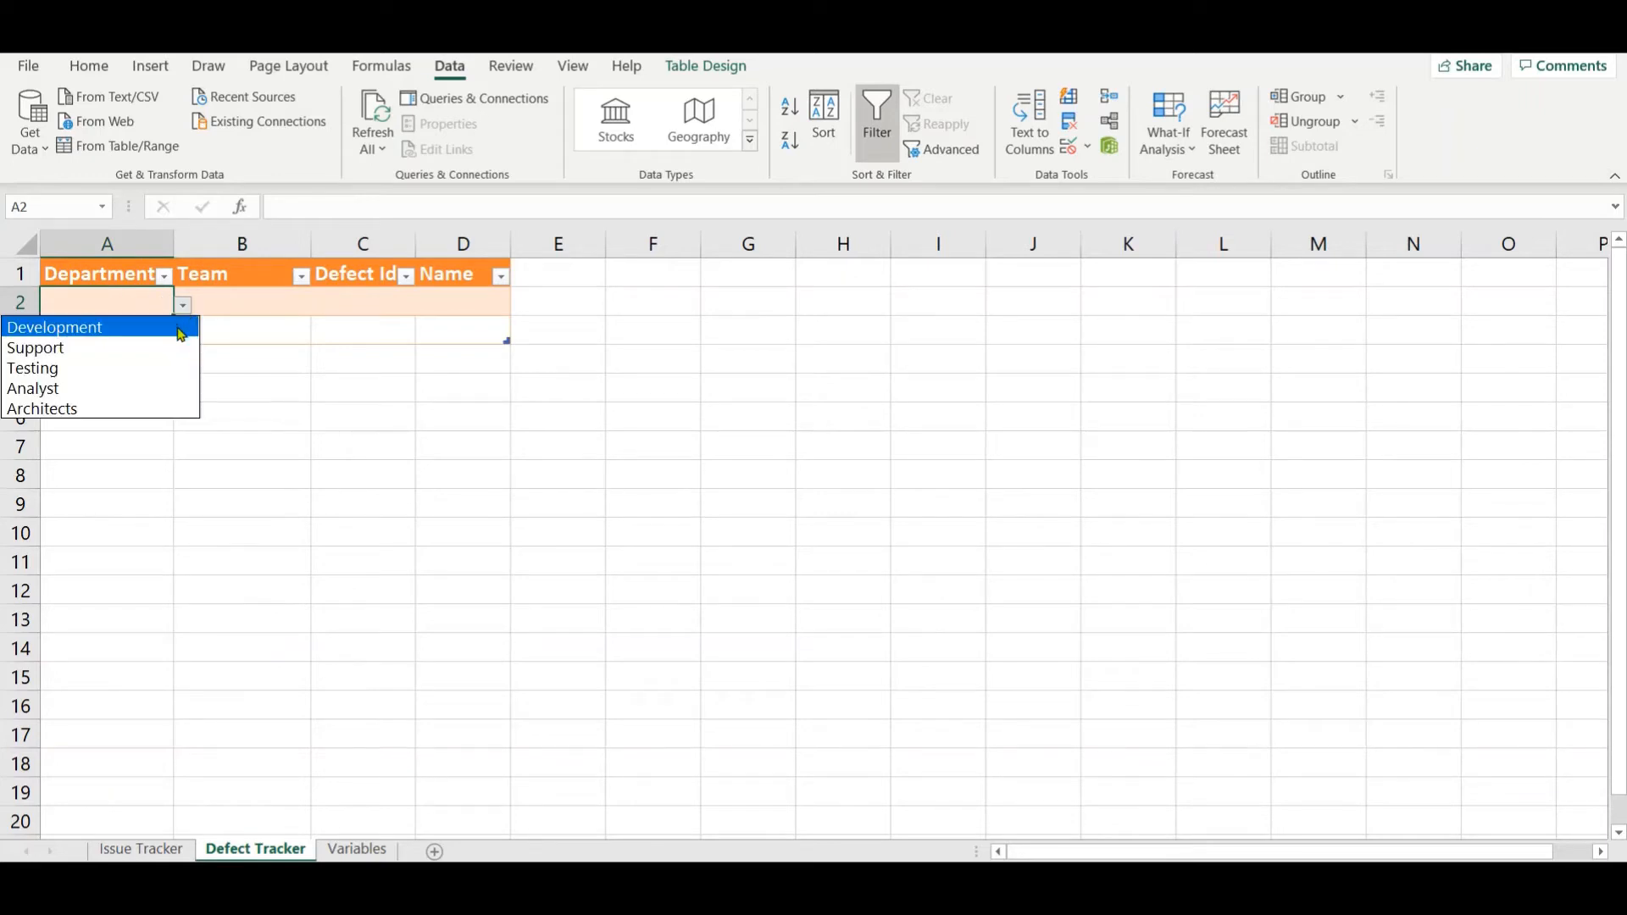
{"action": "left_click", "coordinate": [182, 328]}
{"action": "left_click", "coordinate": [262, 305]}
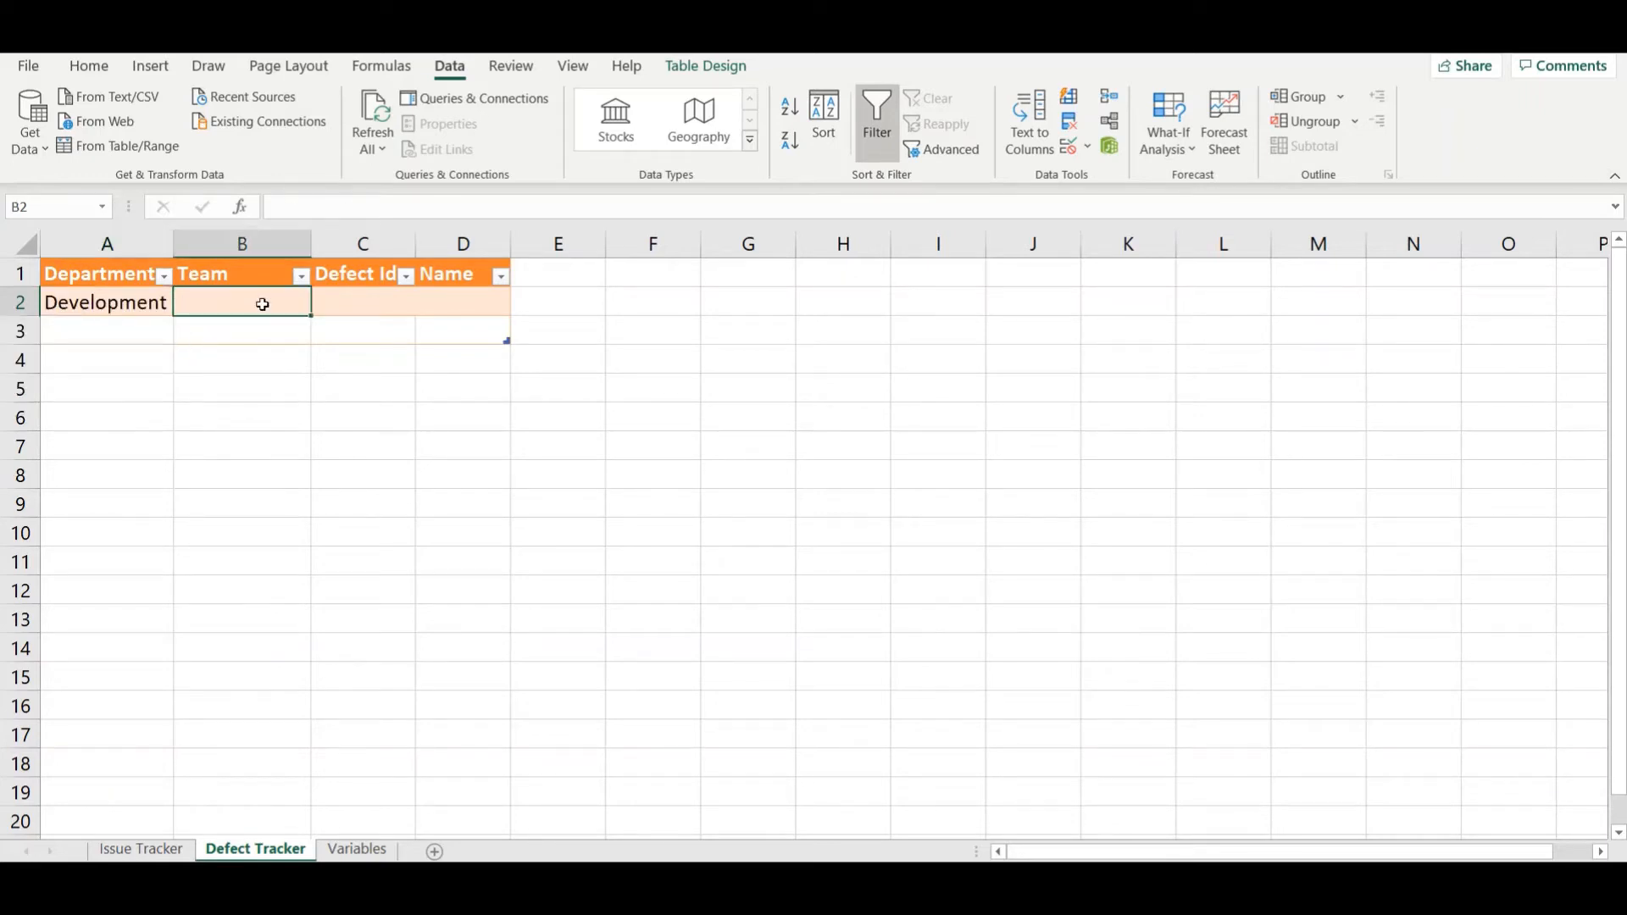
Step: Review the workbook's defined names and the Development Teams formula in T3 of the Variables sheet, ending with the Defect Tracker's Team cells selected
{"action": "left_click", "coordinate": [357, 850]}
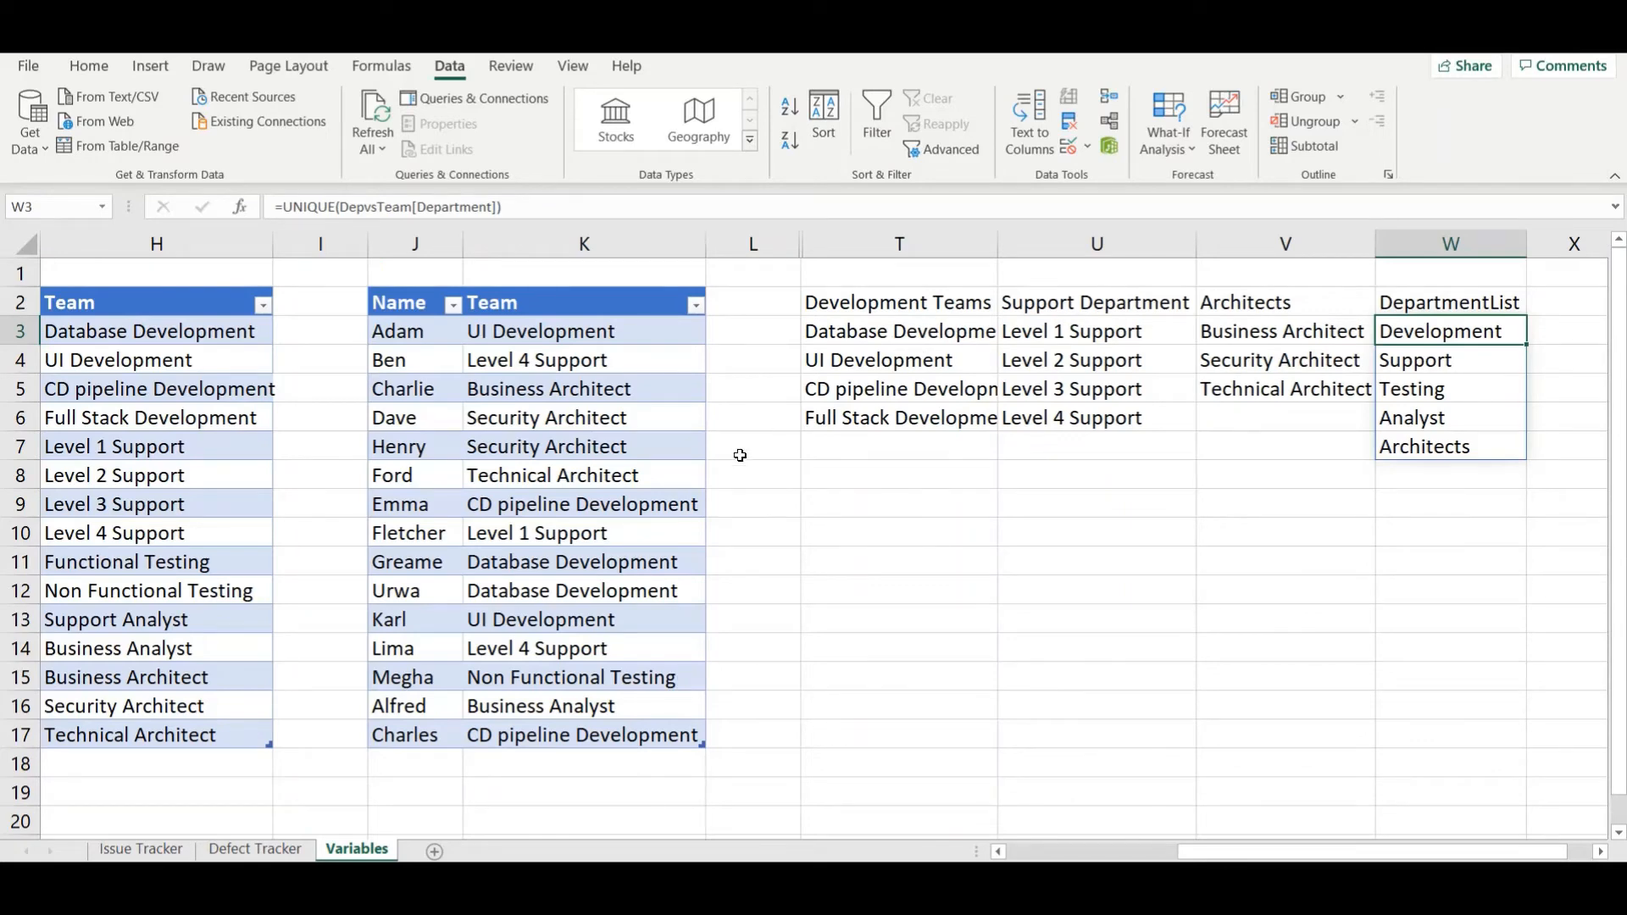
{"action": "left_click", "coordinate": [257, 850]}
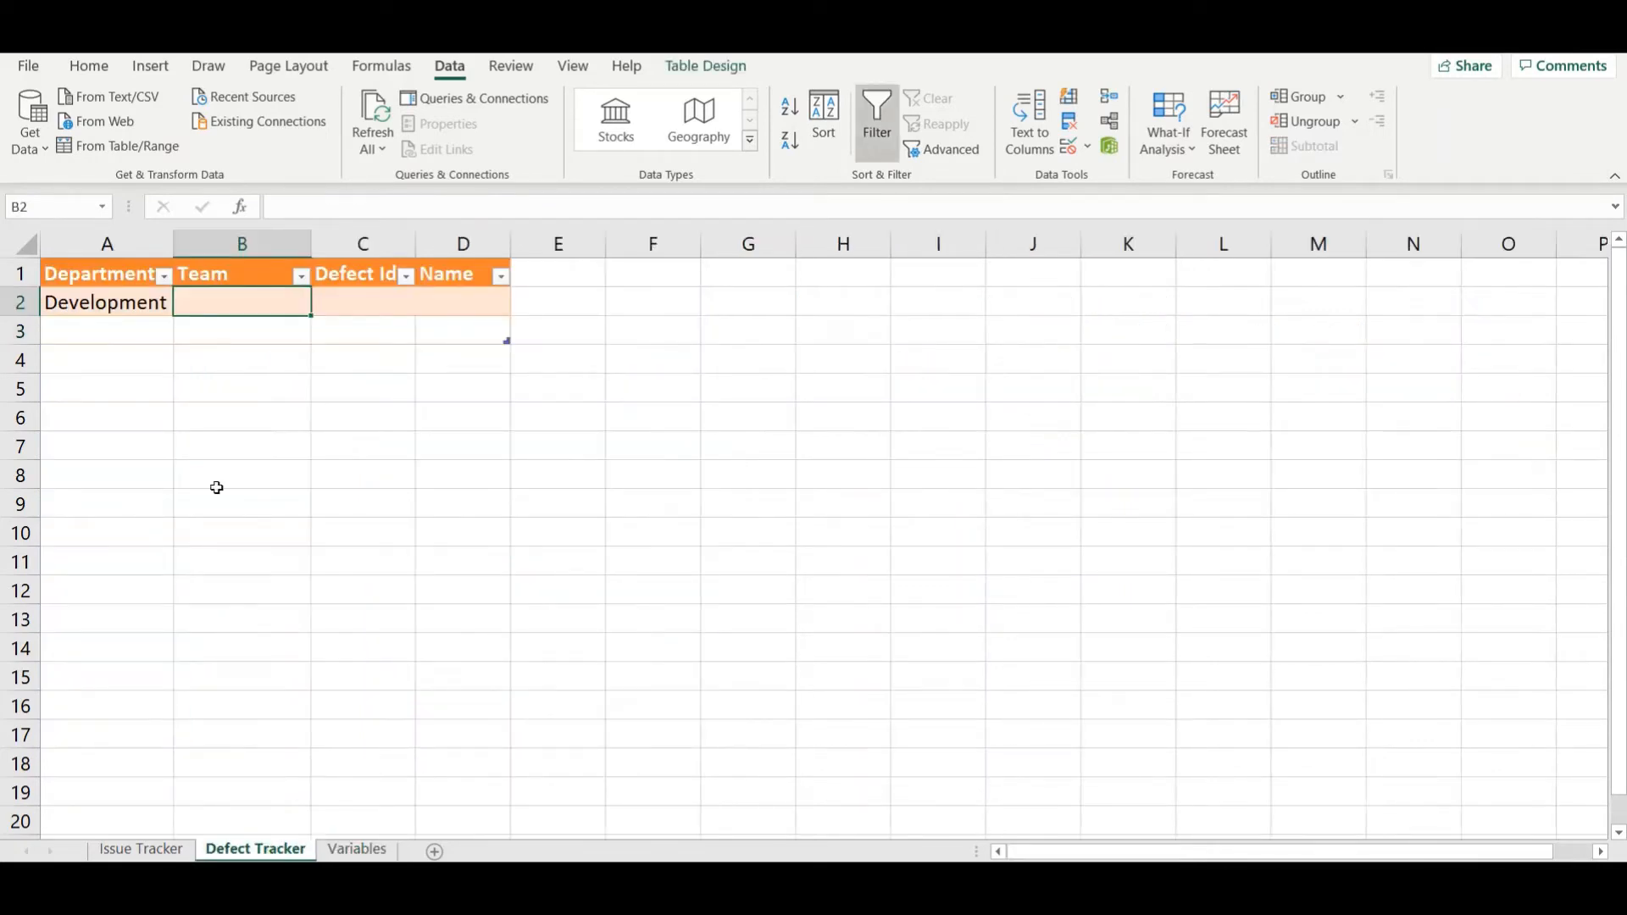
{"action": "left_click", "coordinate": [227, 260]}
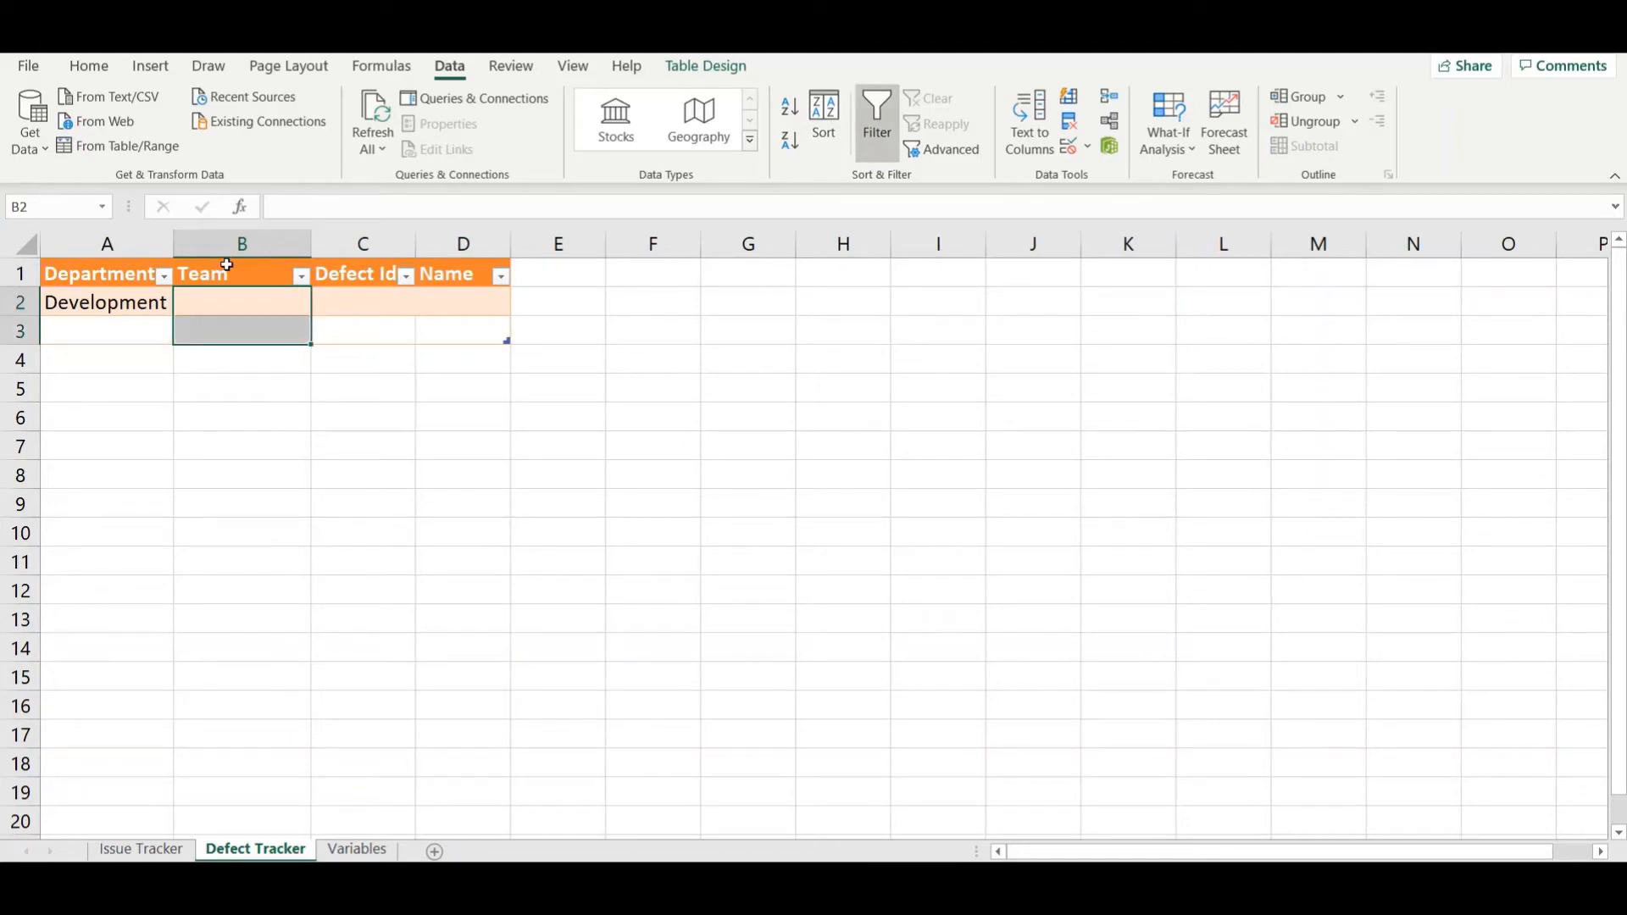
{"action": "left_click", "coordinate": [381, 73]}
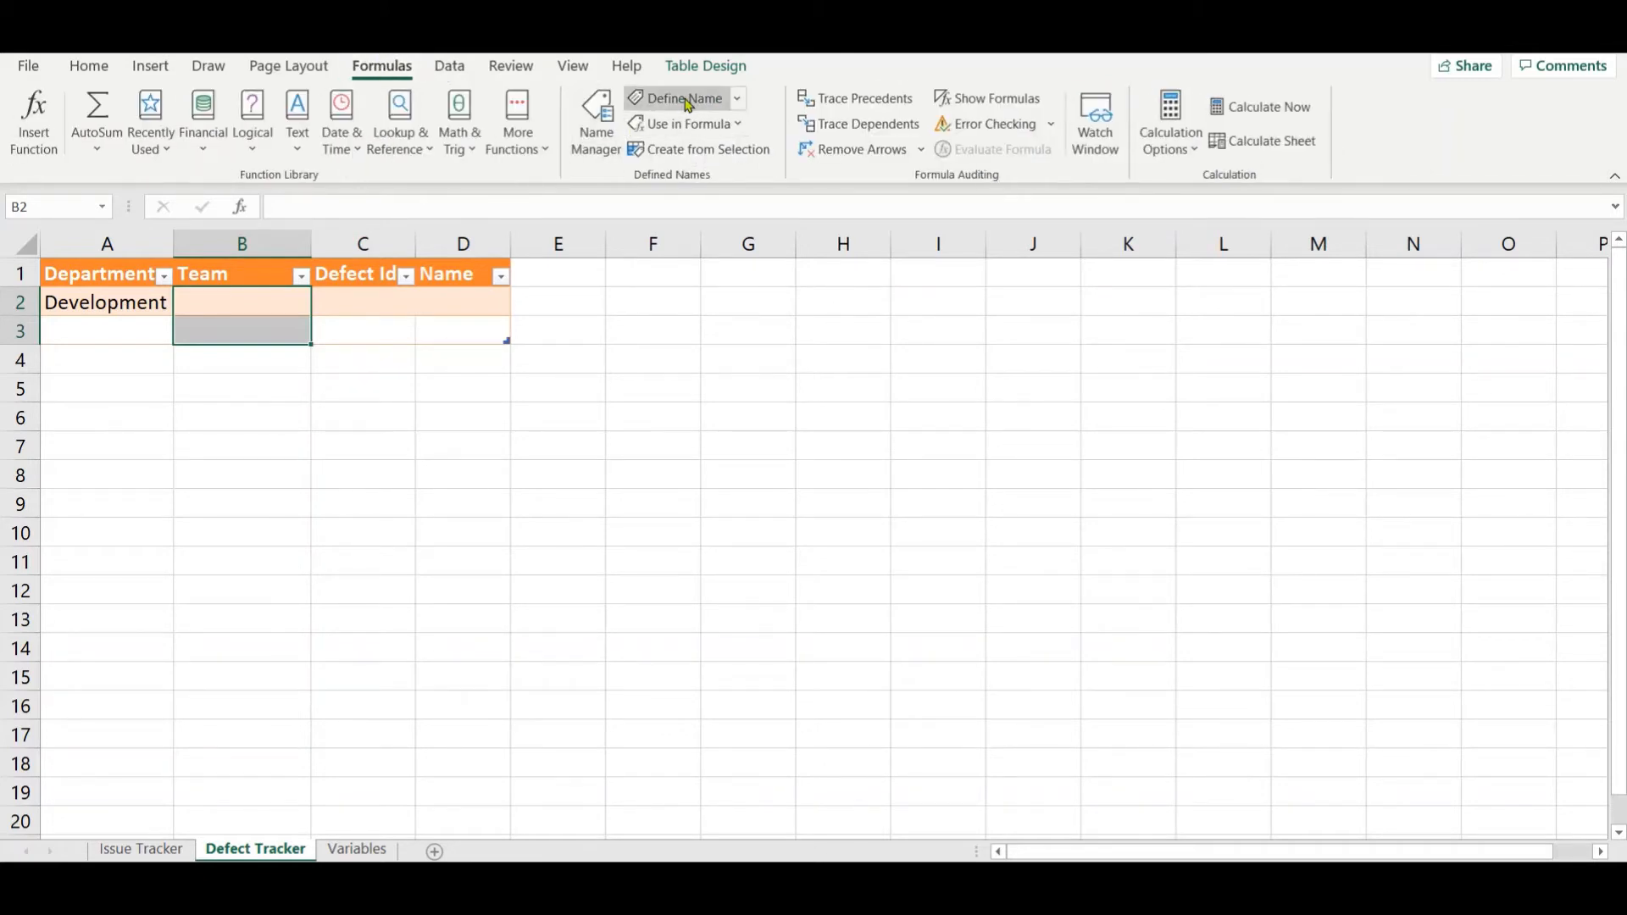
{"action": "left_click", "coordinate": [601, 129]}
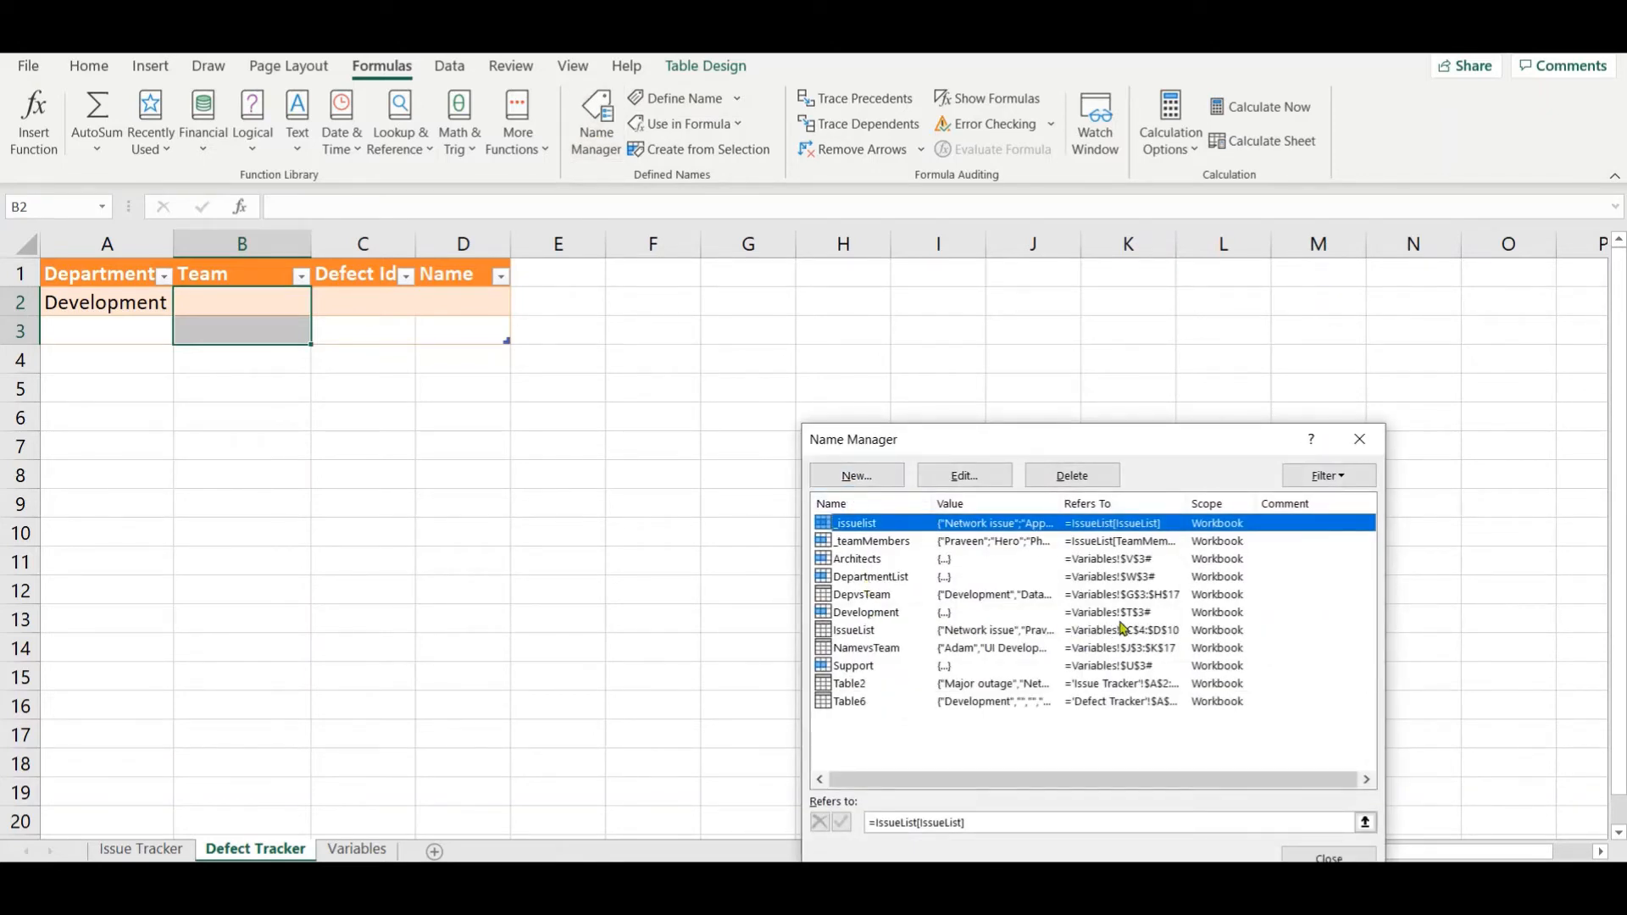
{"action": "left_click", "coordinate": [1359, 438]}
{"action": "left_click", "coordinate": [356, 848]}
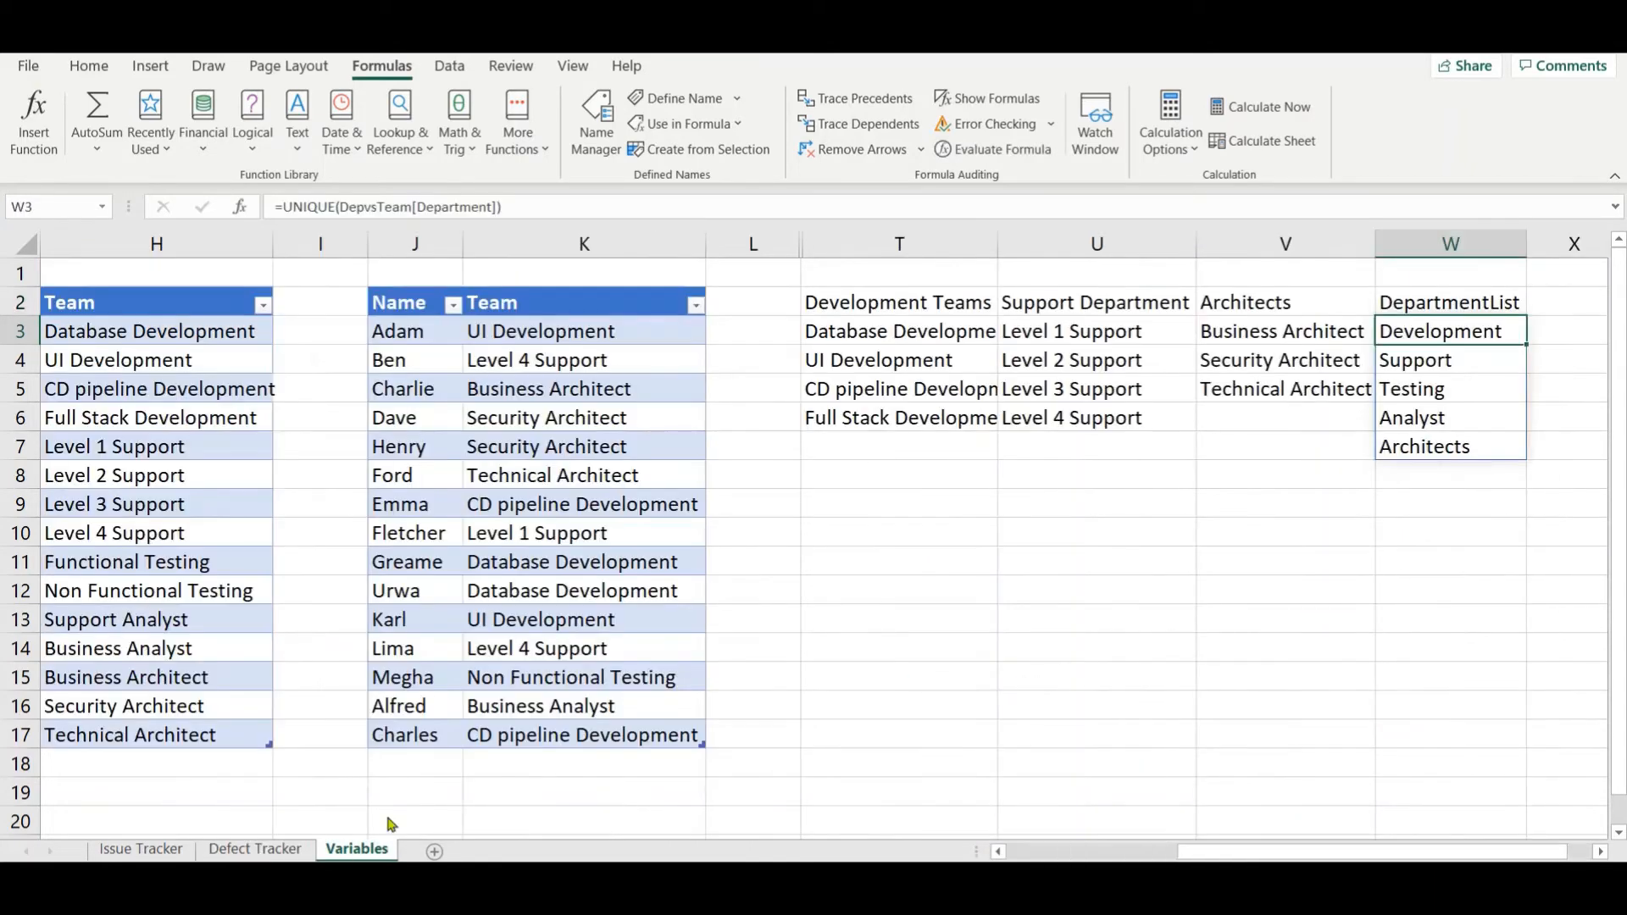
{"action": "left_click", "coordinate": [955, 329]}
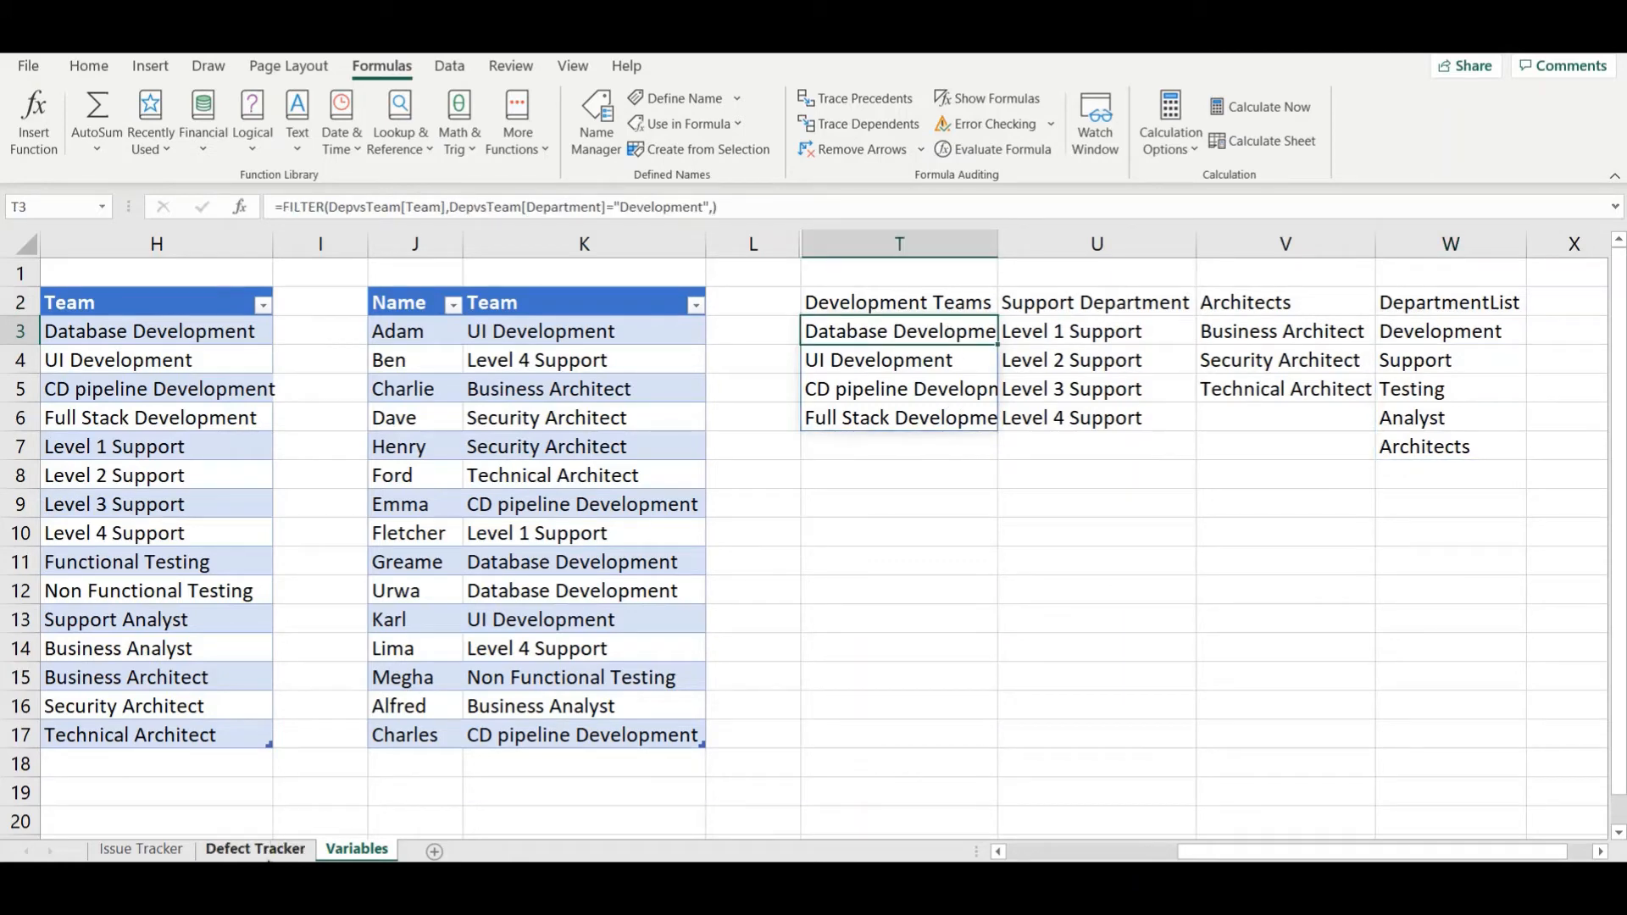
{"action": "left_click", "coordinate": [255, 849]}
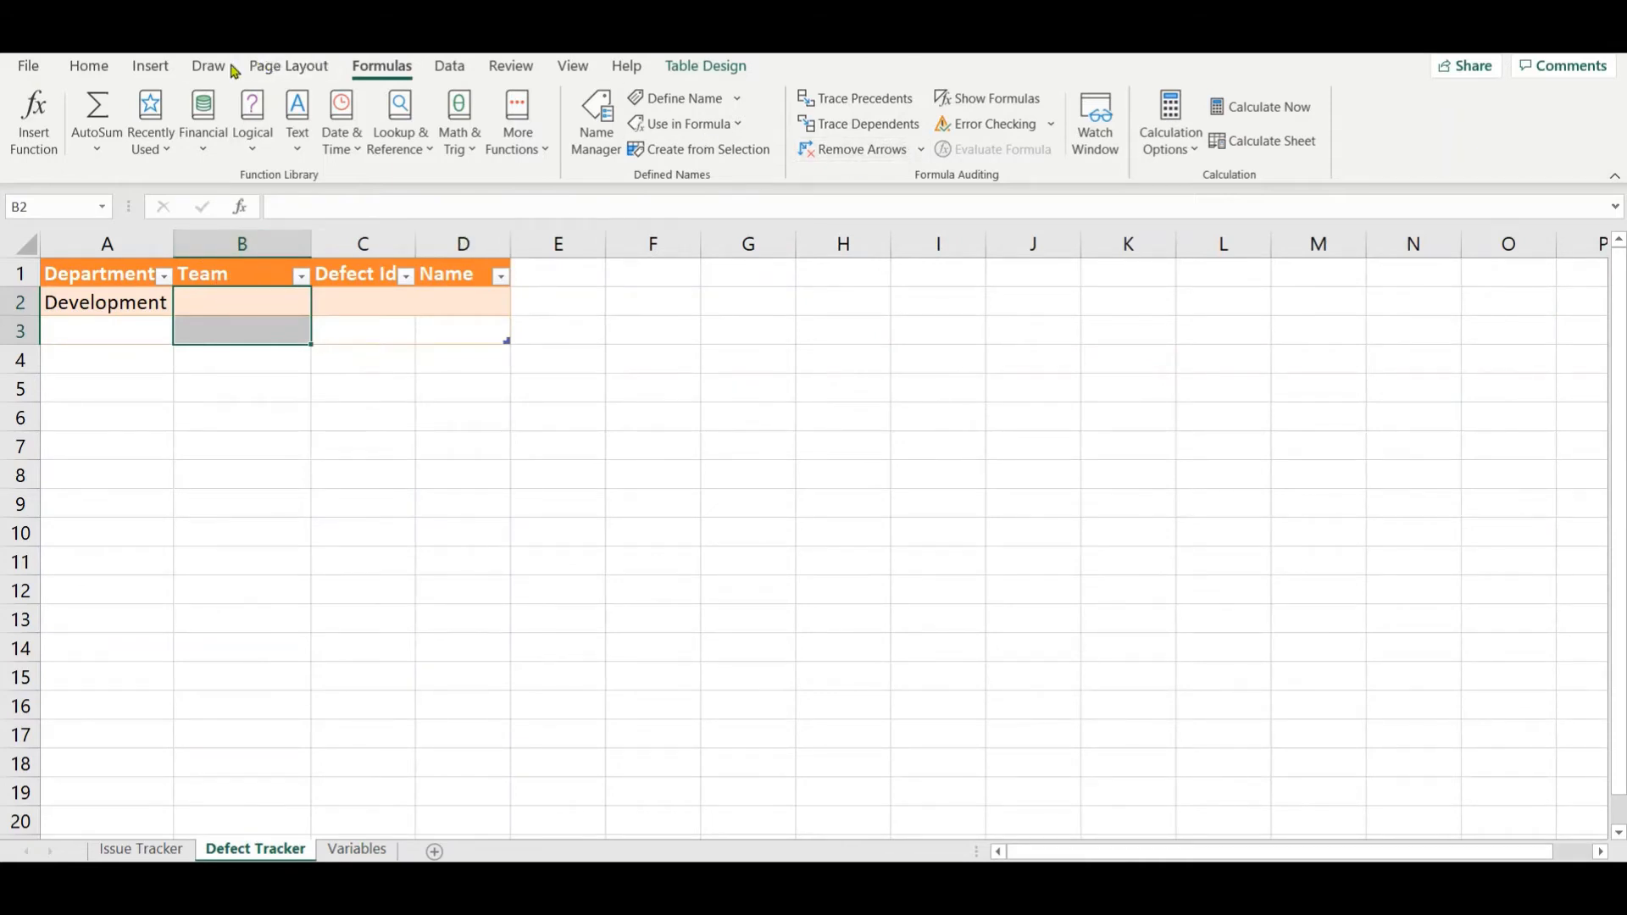
Step: Apply list-type data validation to the Team cells B2:B3 on the Defect Tracker sheet, with =INDIRECT($A2) as the source
{"action": "left_click", "coordinate": [450, 67]}
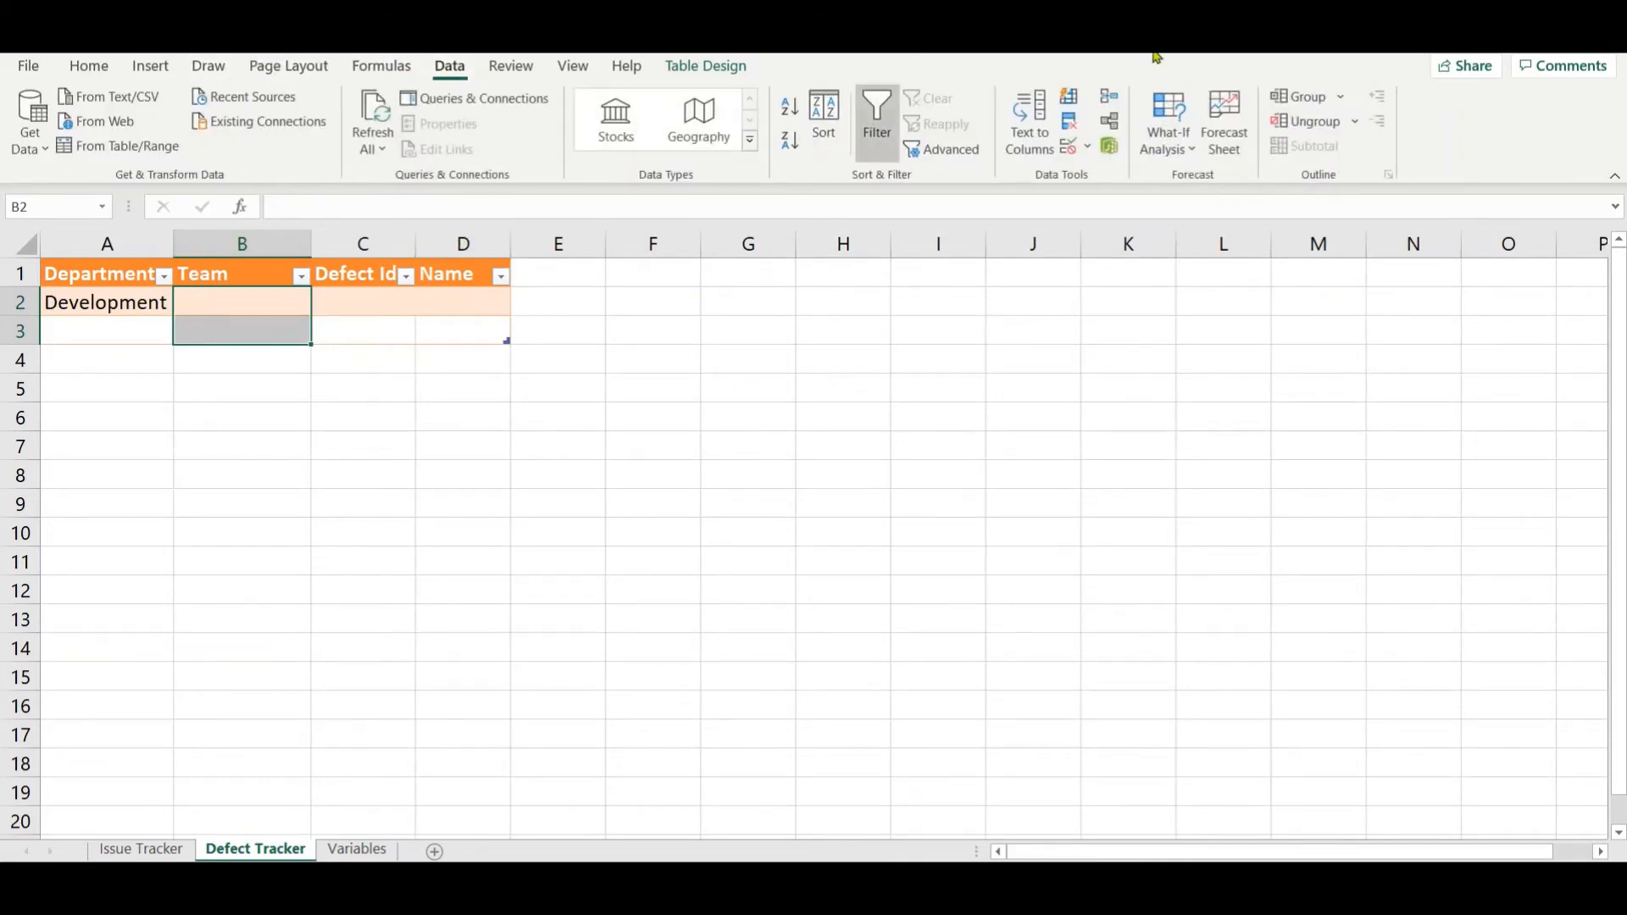
{"action": "left_click", "coordinate": [1071, 149]}
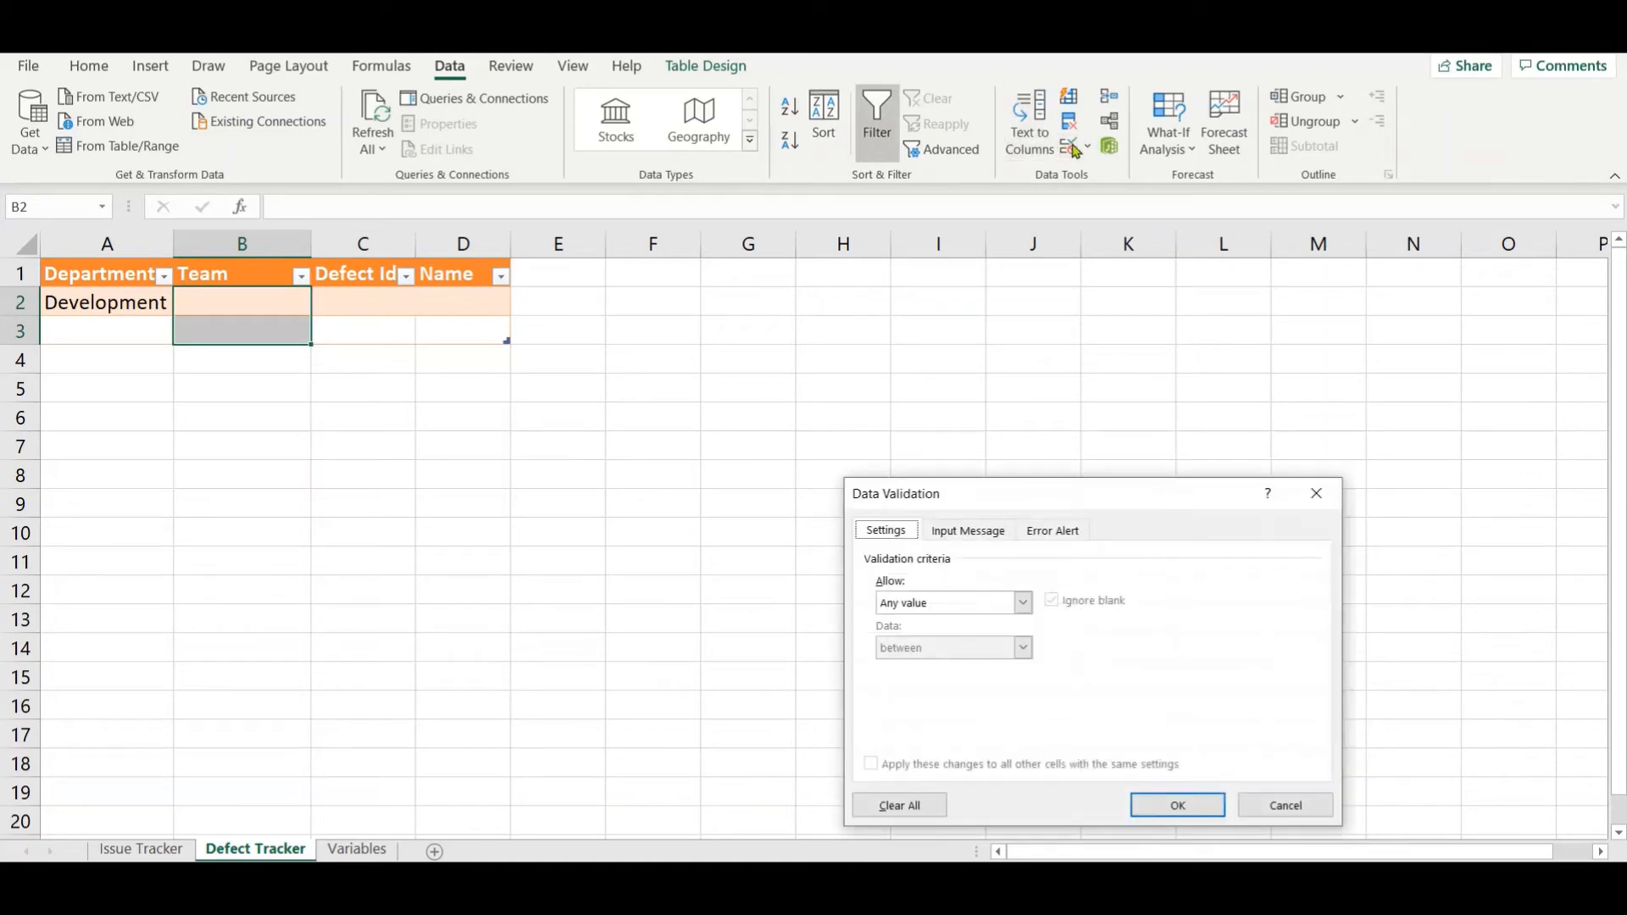
{"action": "left_click", "coordinate": [970, 602]}
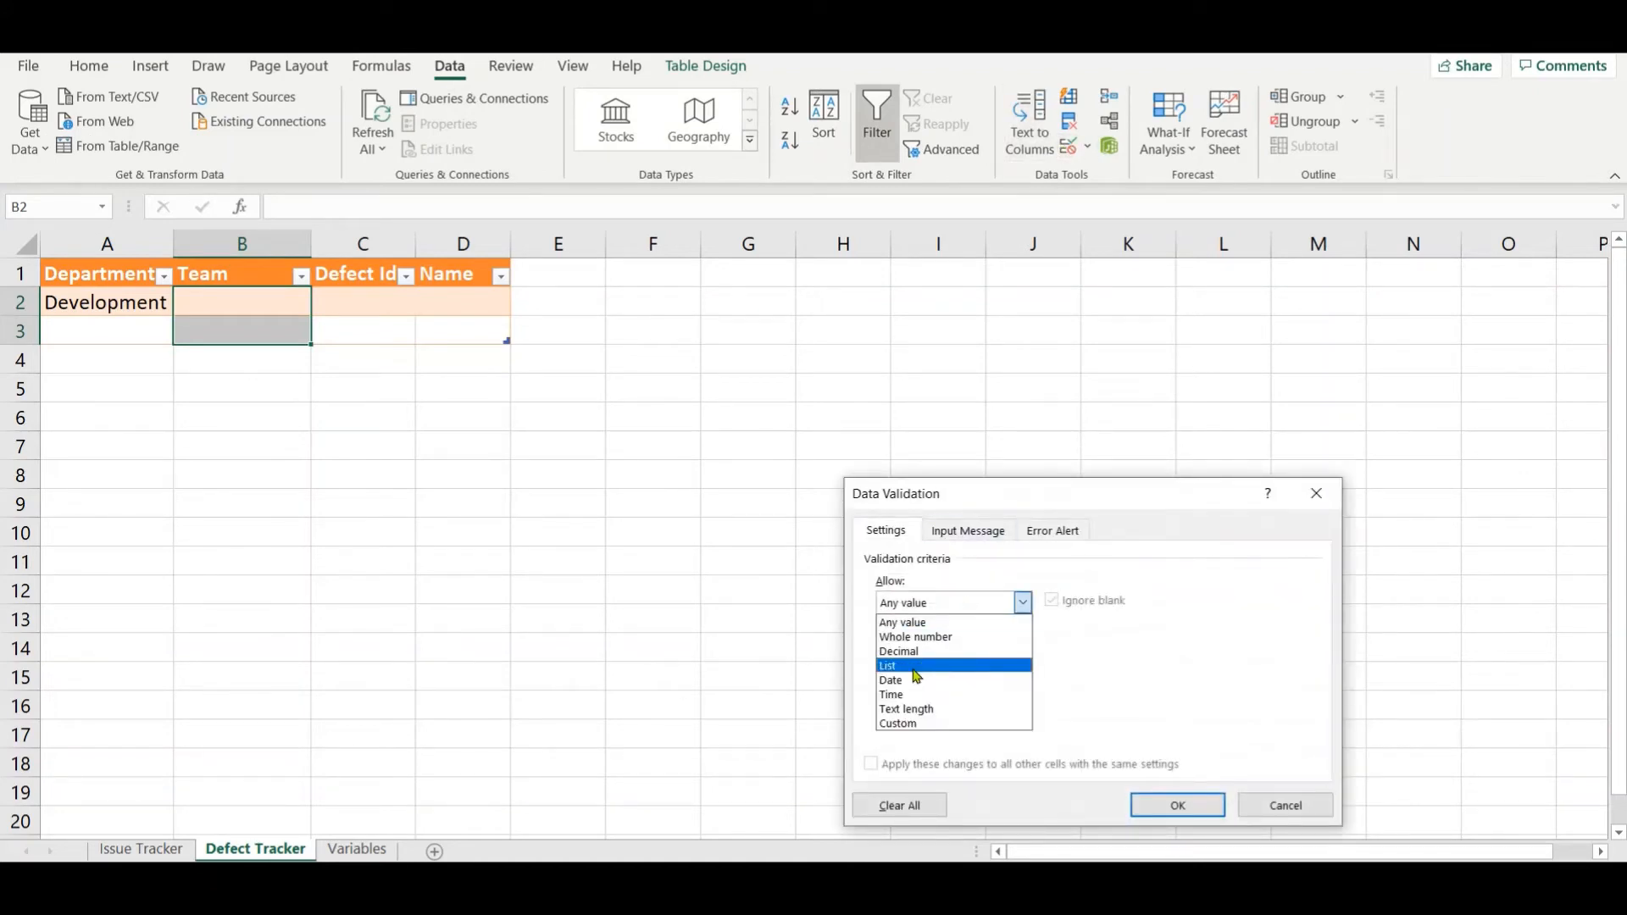
{"action": "left_click", "coordinate": [913, 668]}
{"action": "left_click", "coordinate": [958, 691]}
{"action": "type", "text": "="}
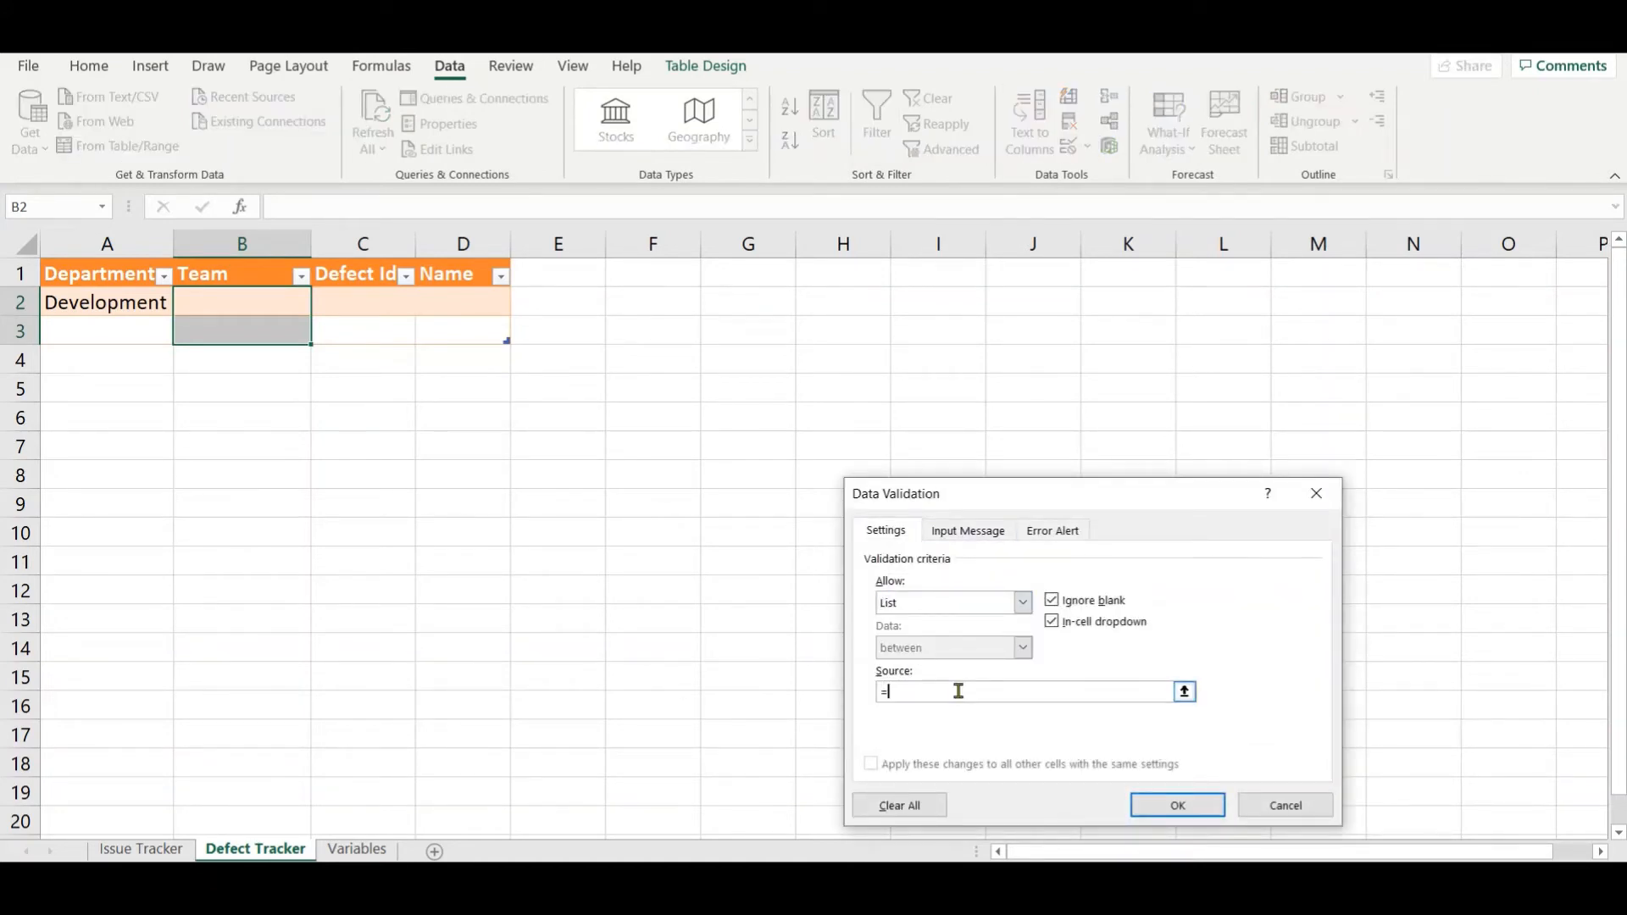
{"action": "type", "text": "INDIRECT("}
{"action": "left_click", "coordinate": [147, 300]}
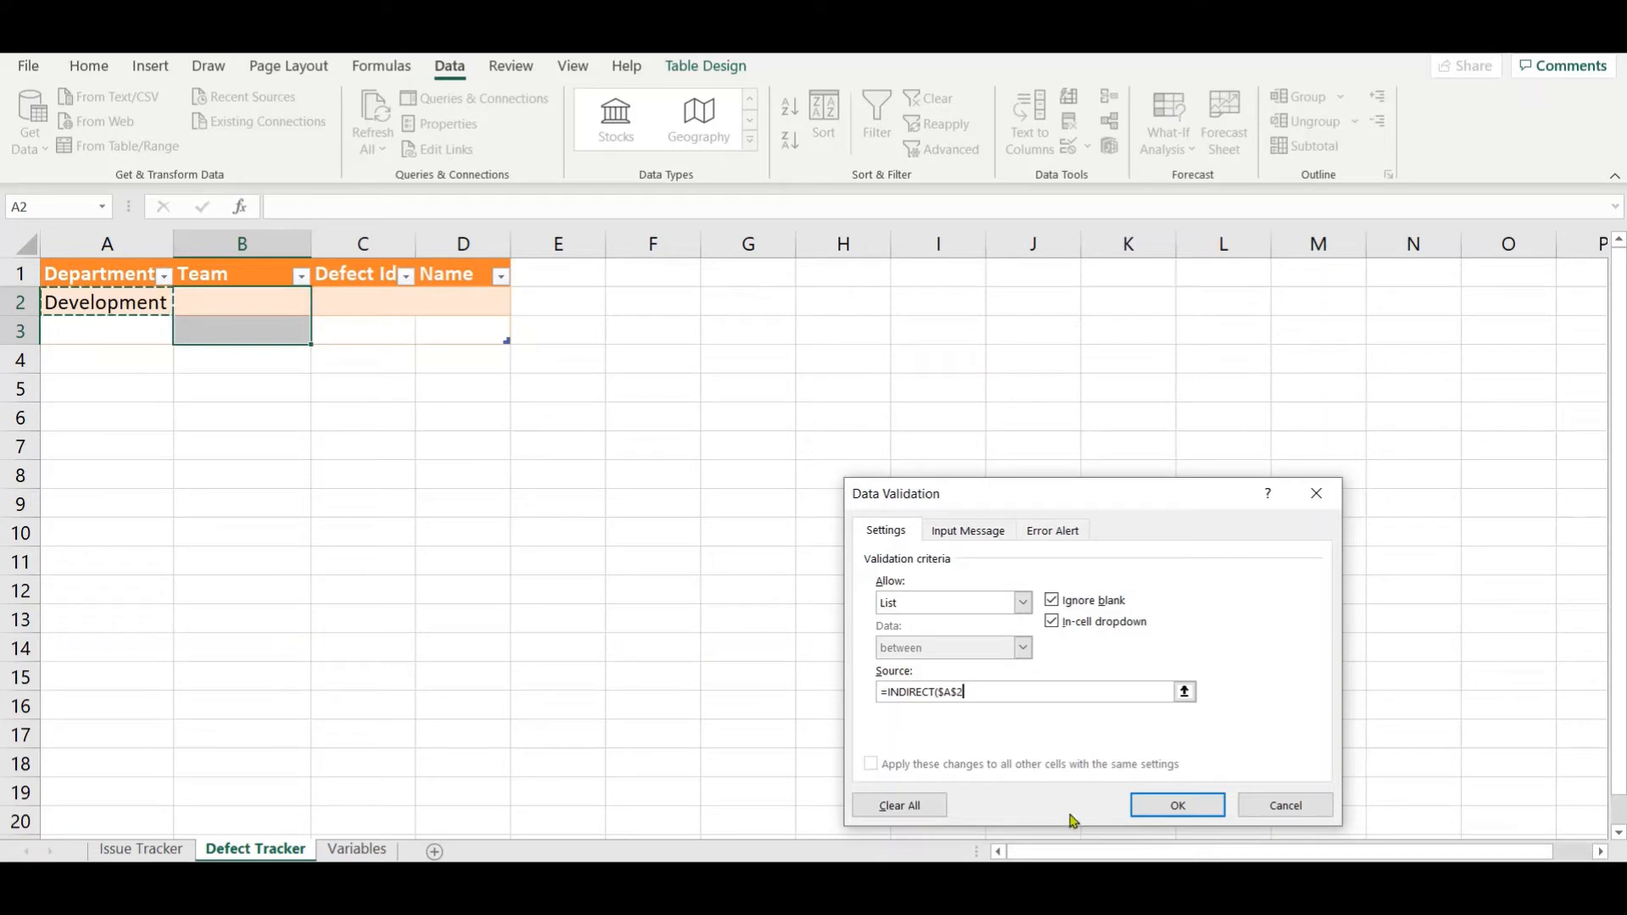
{"action": "key", "text": "BackSpace"}
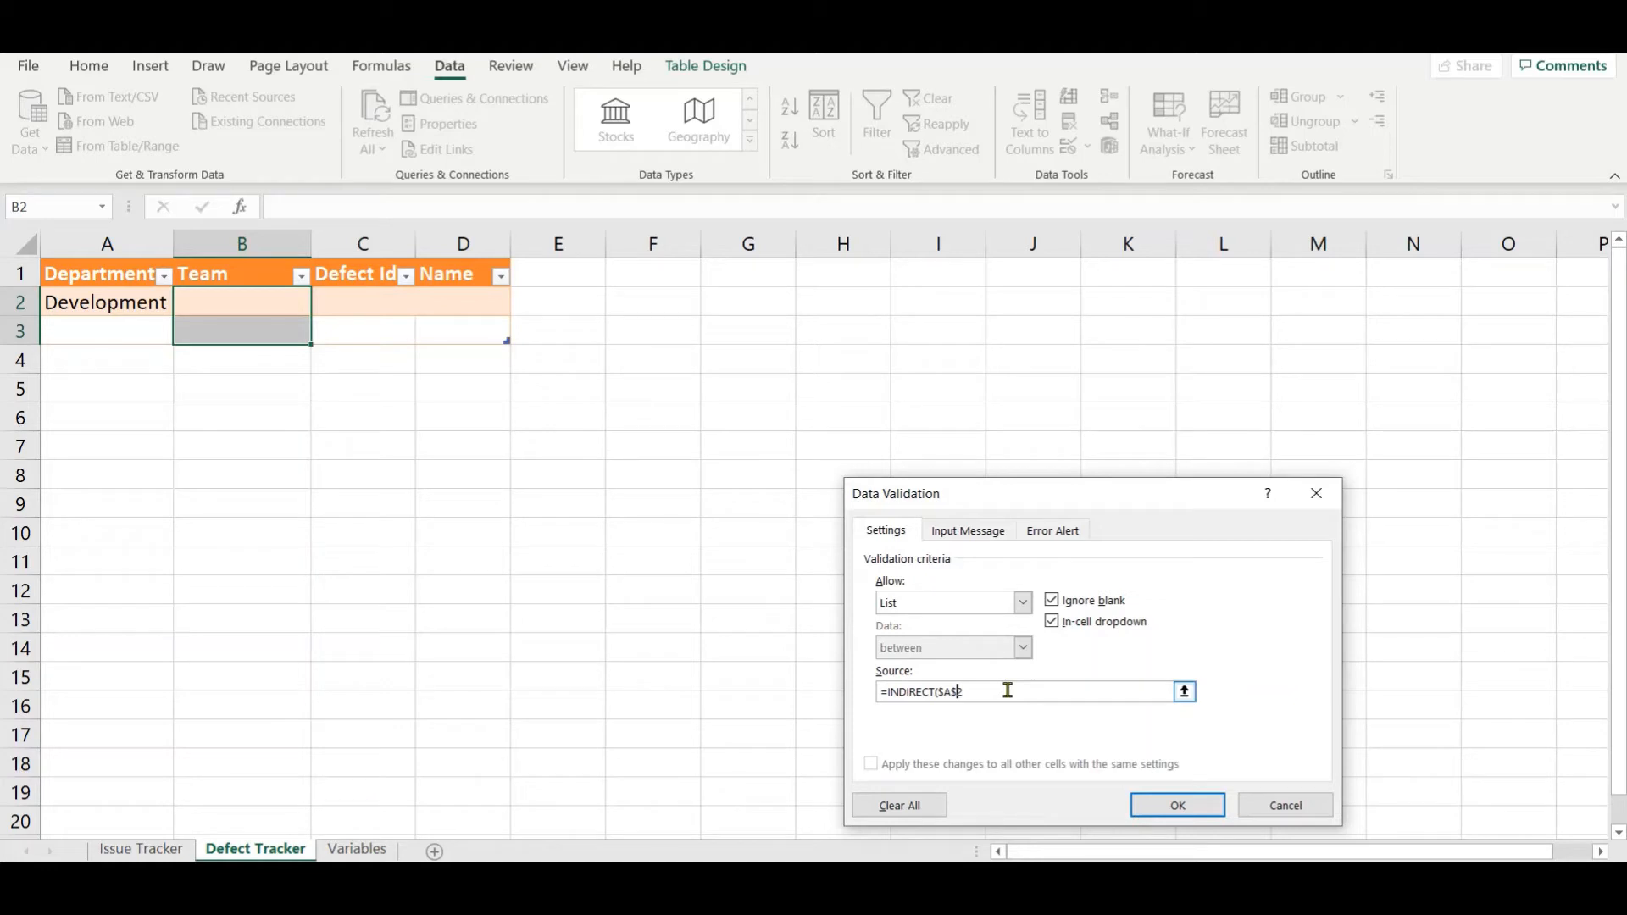
{"action": "key", "text": "BackSpace"}
{"action": "key", "text": "End"}
{"action": "type", "text": ")"}
{"action": "left_click", "coordinate": [1190, 816]}
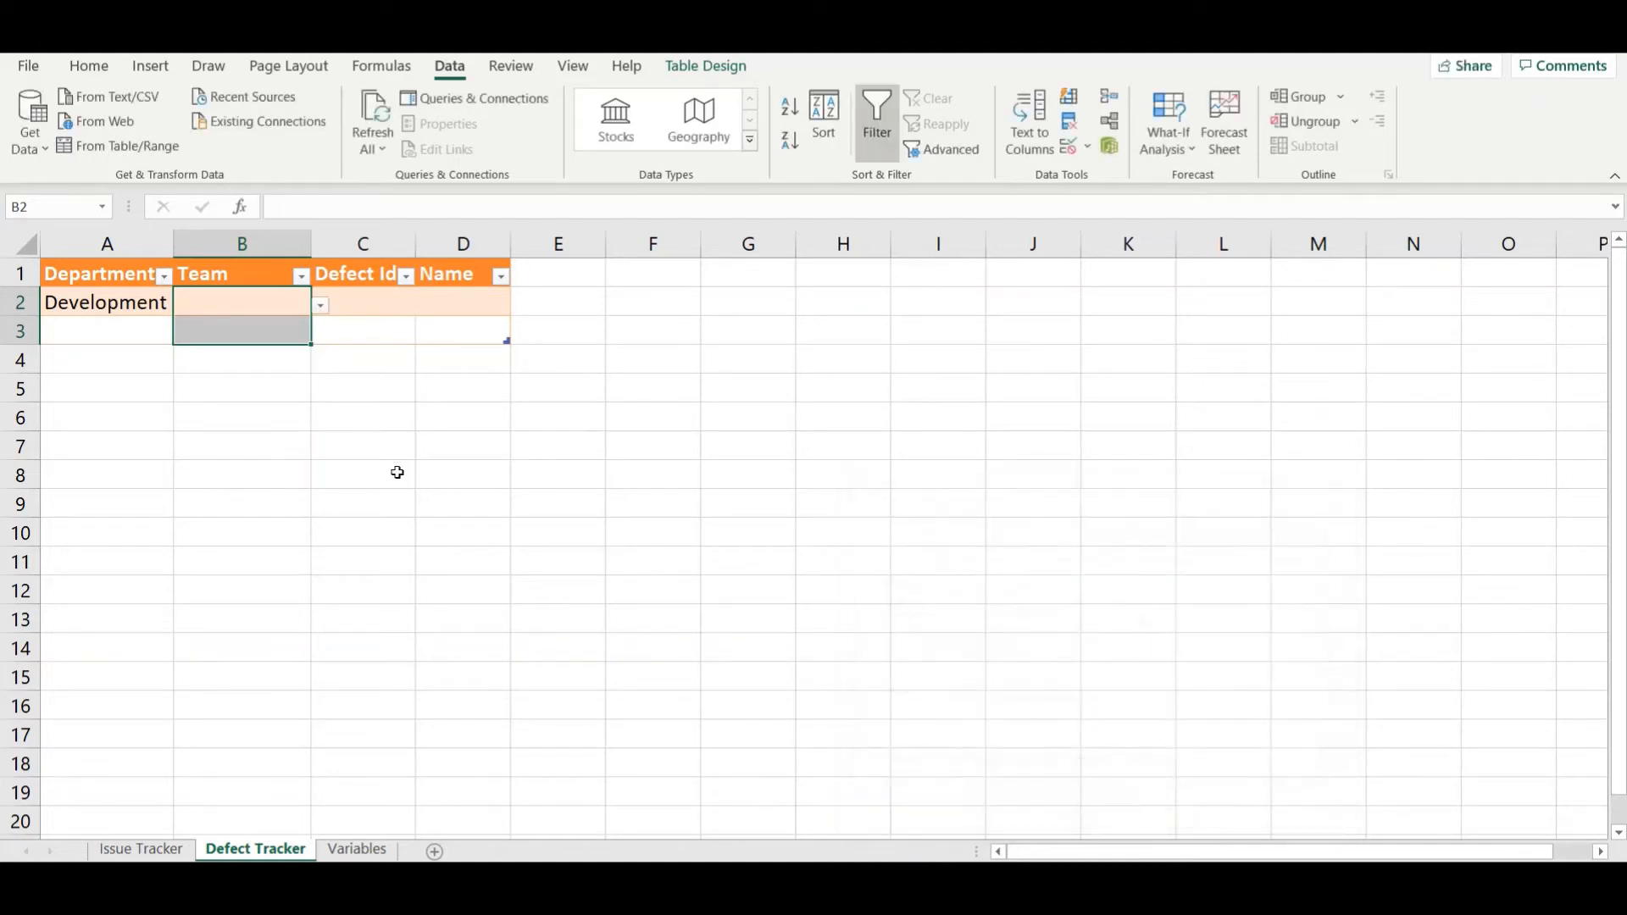
Step: Check the Team options offered in cell B2 for the Development department
{"action": "left_click", "coordinate": [338, 335]}
{"action": "left_click", "coordinate": [261, 302]}
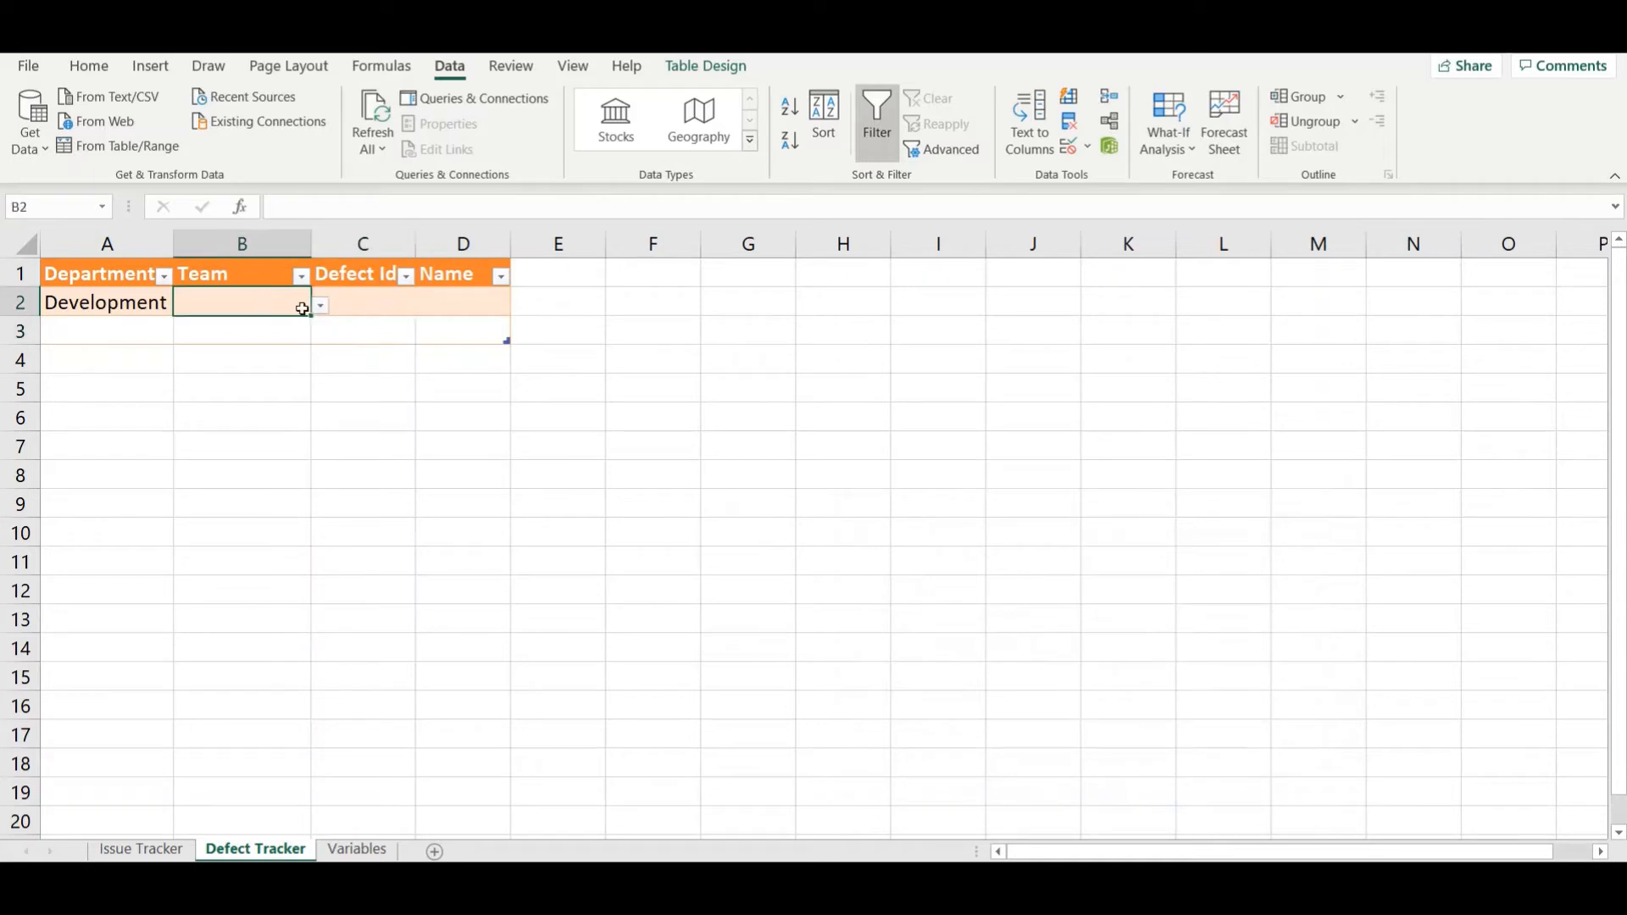
{"action": "left_click", "coordinate": [321, 308]}
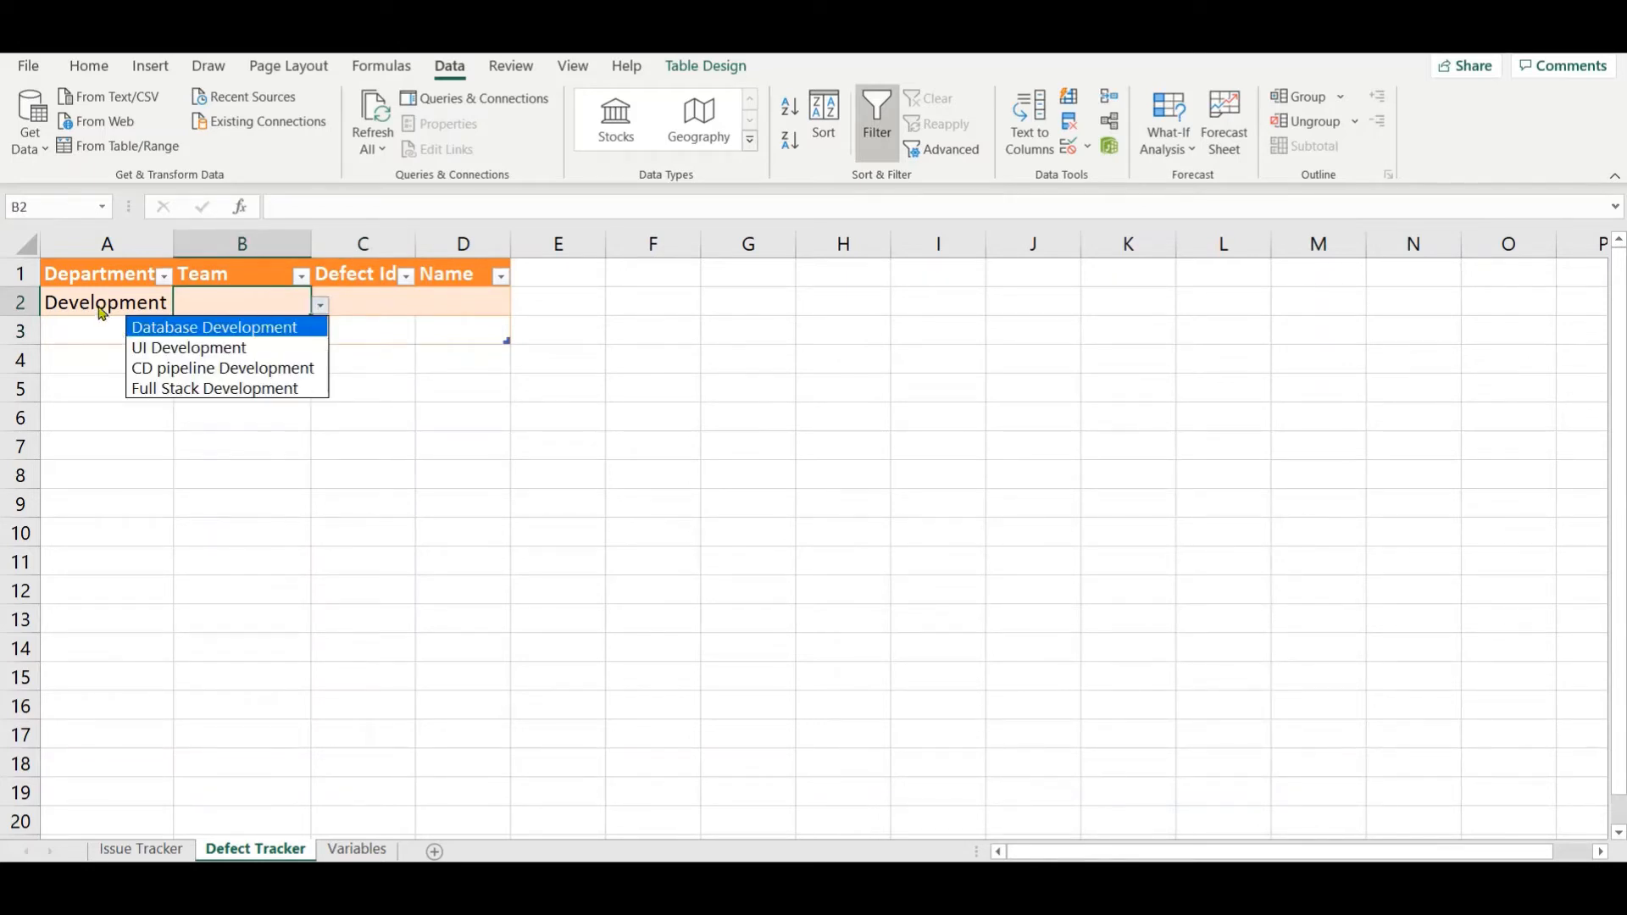
Step: Choose Support as the department in cell A2 and check the Team options offered in B2
{"action": "left_click", "coordinate": [149, 305]}
{"action": "left_click", "coordinate": [150, 299]}
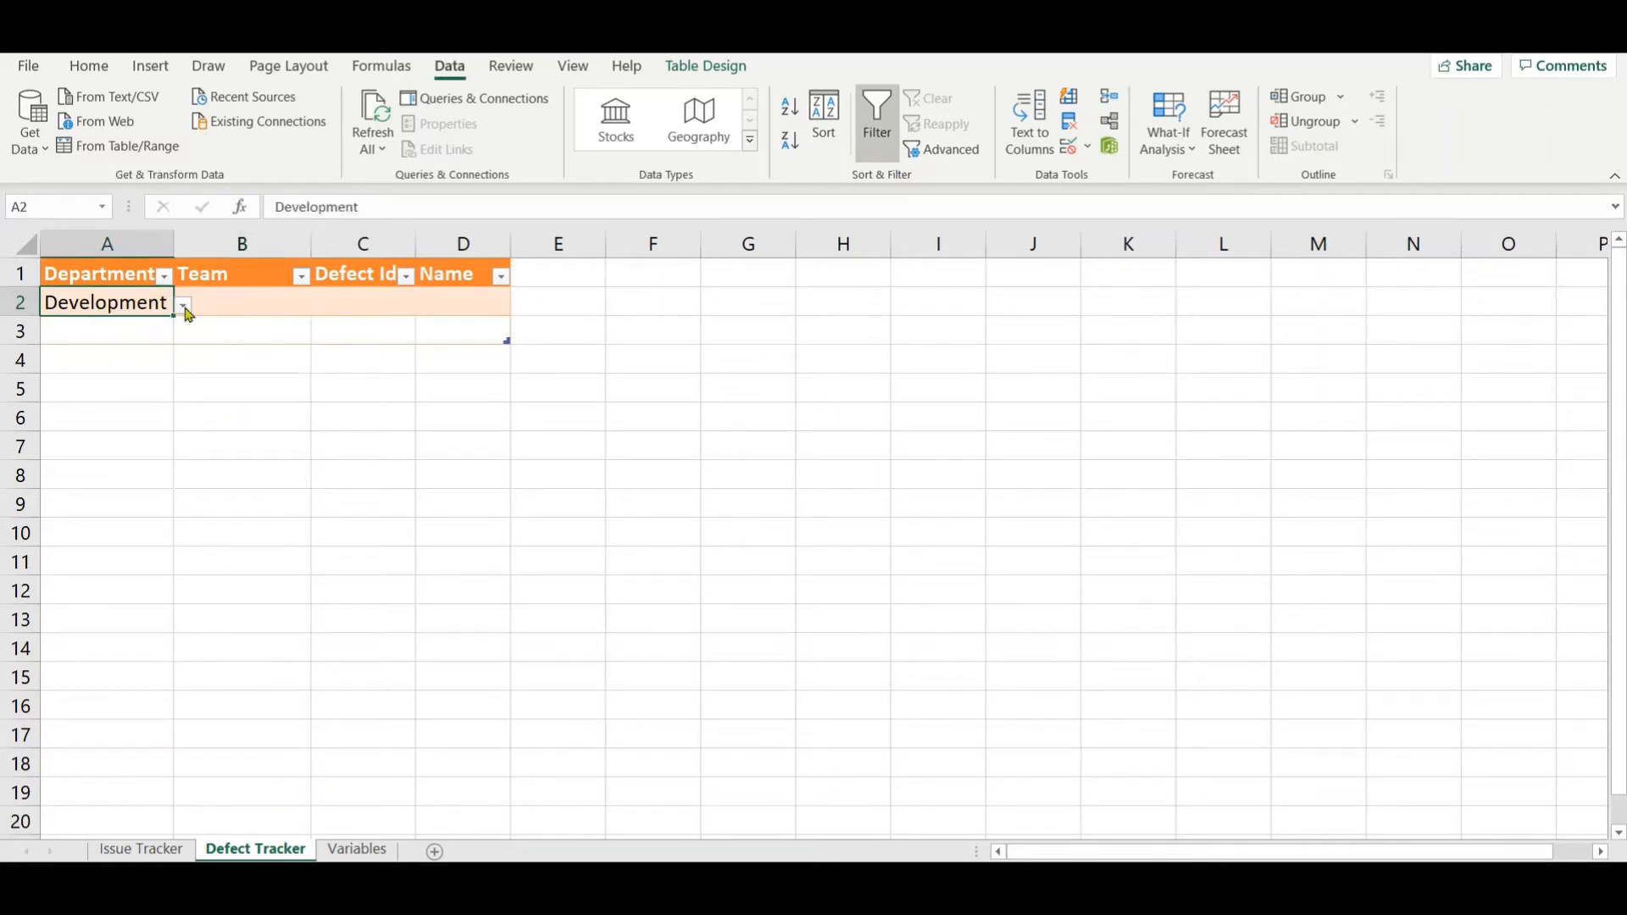
{"action": "left_click", "coordinate": [184, 306]}
{"action": "left_click", "coordinate": [143, 349]}
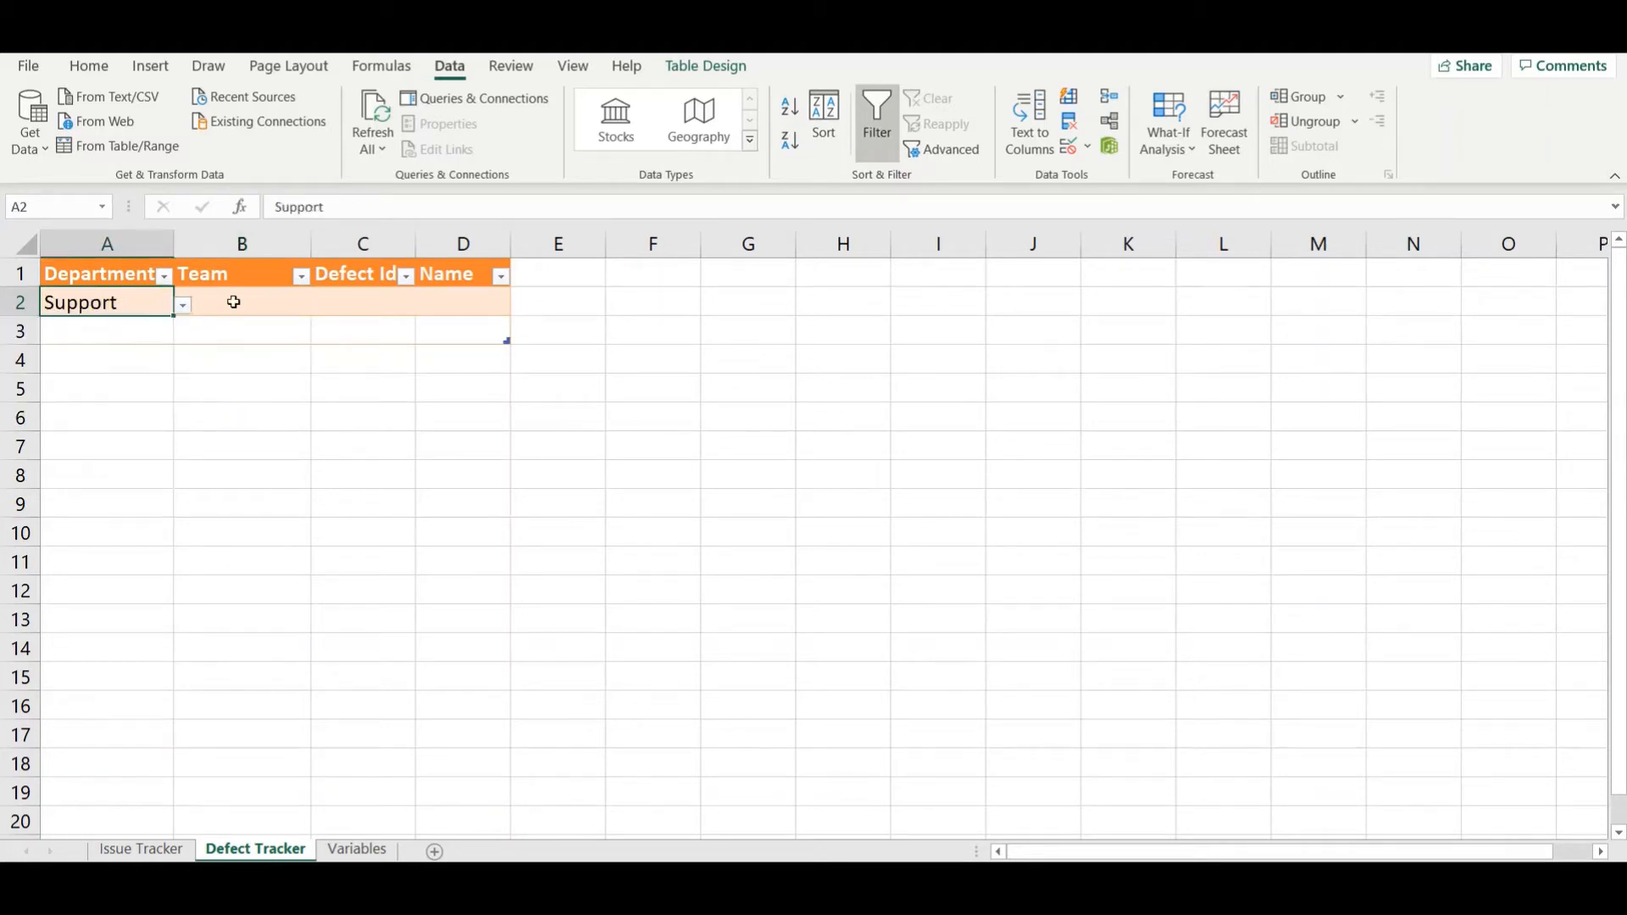
{"action": "left_click", "coordinate": [248, 298]}
{"action": "left_click", "coordinate": [319, 306]}
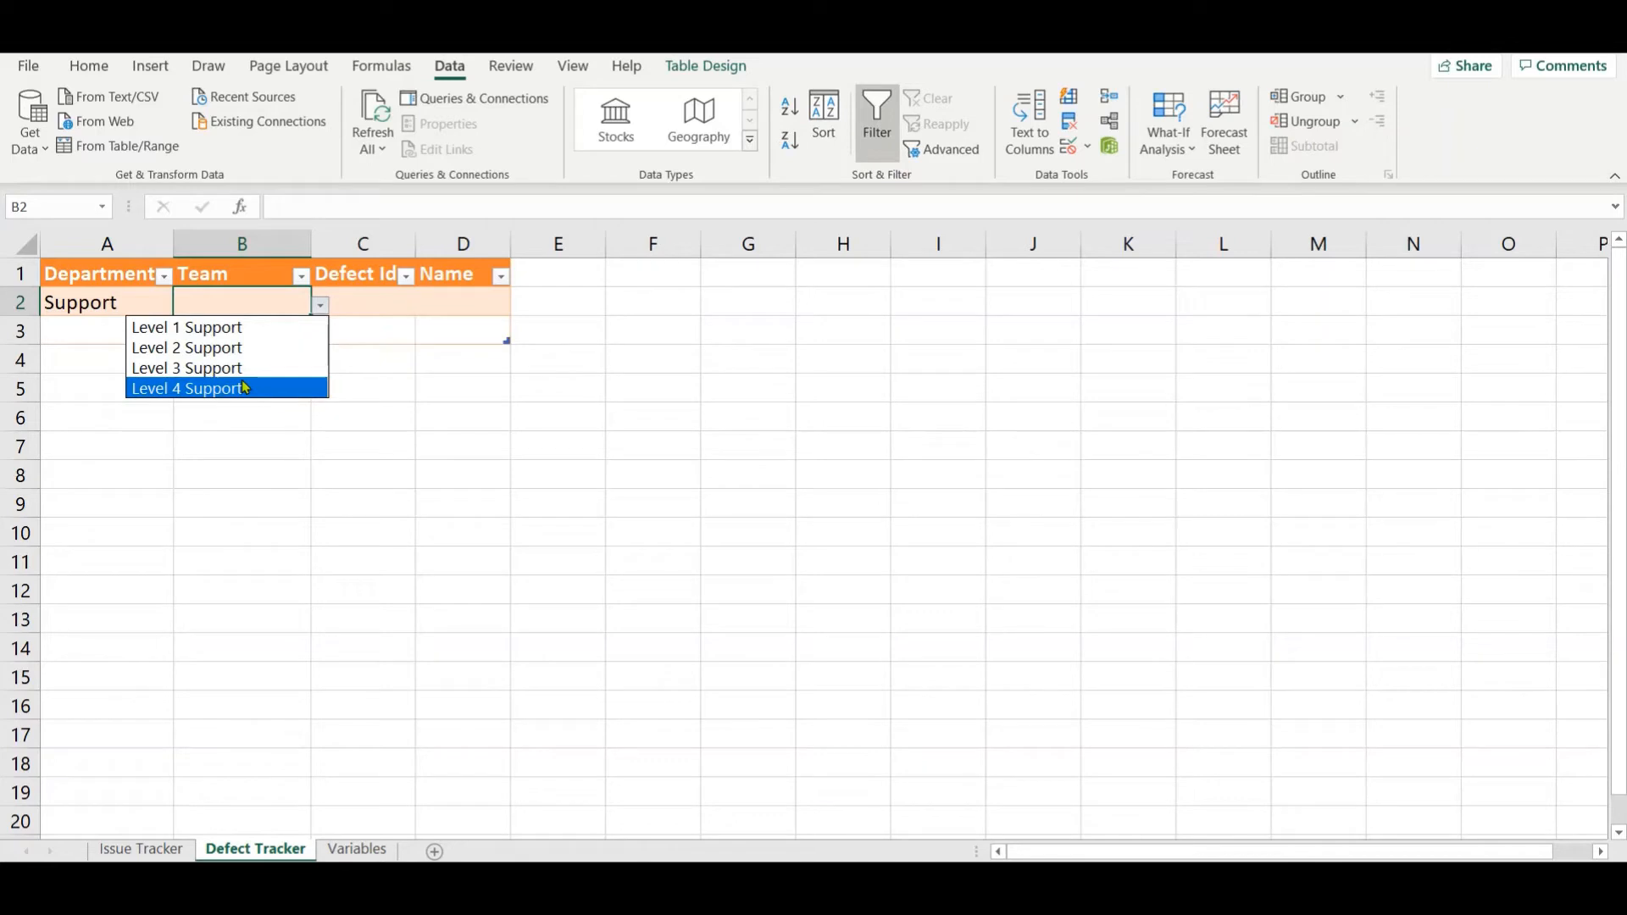
{"action": "left_click", "coordinate": [105, 294]}
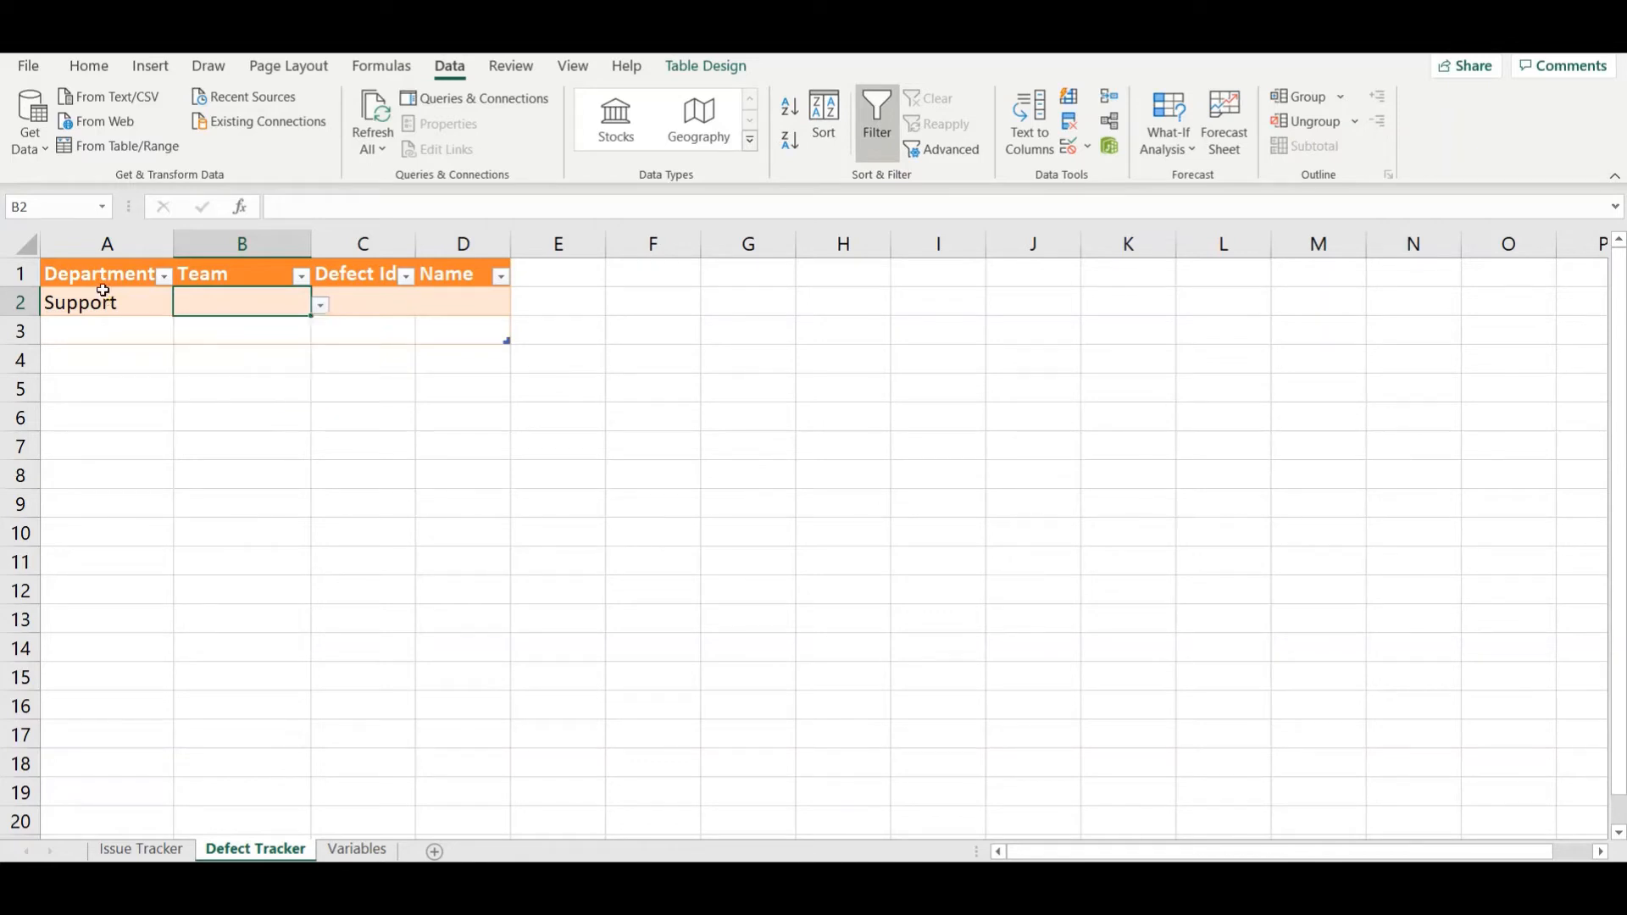
Step: Choose Testing as the department in cell A2 and select the Team cell B2
{"action": "left_click", "coordinate": [117, 292]}
{"action": "left_click", "coordinate": [183, 305]}
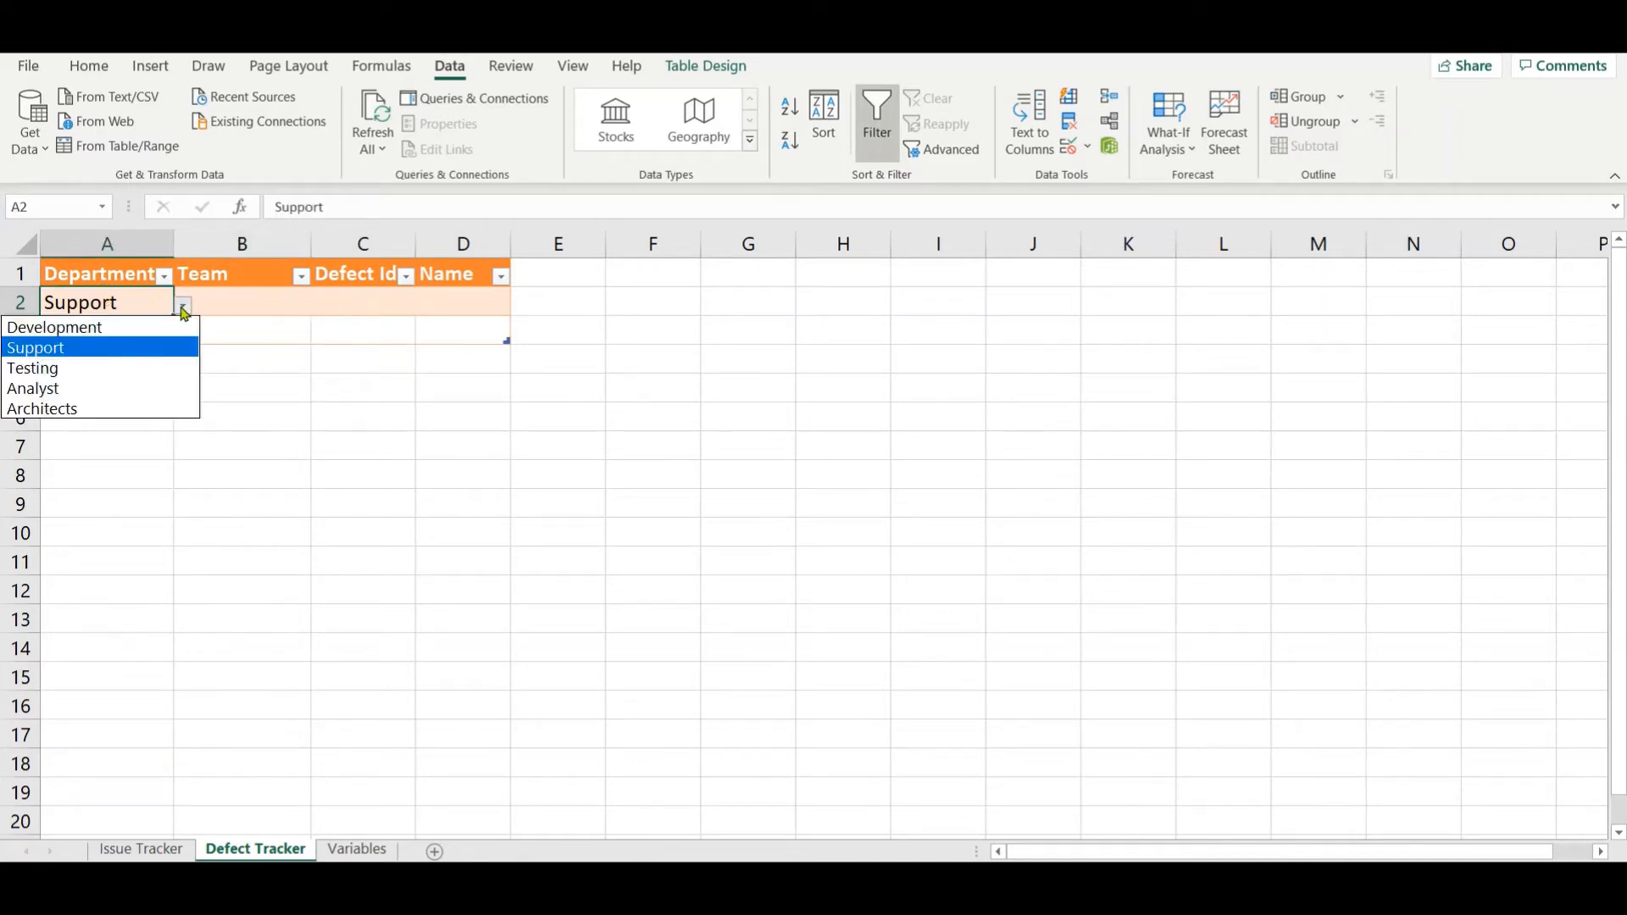
{"action": "left_click", "coordinate": [136, 368]}
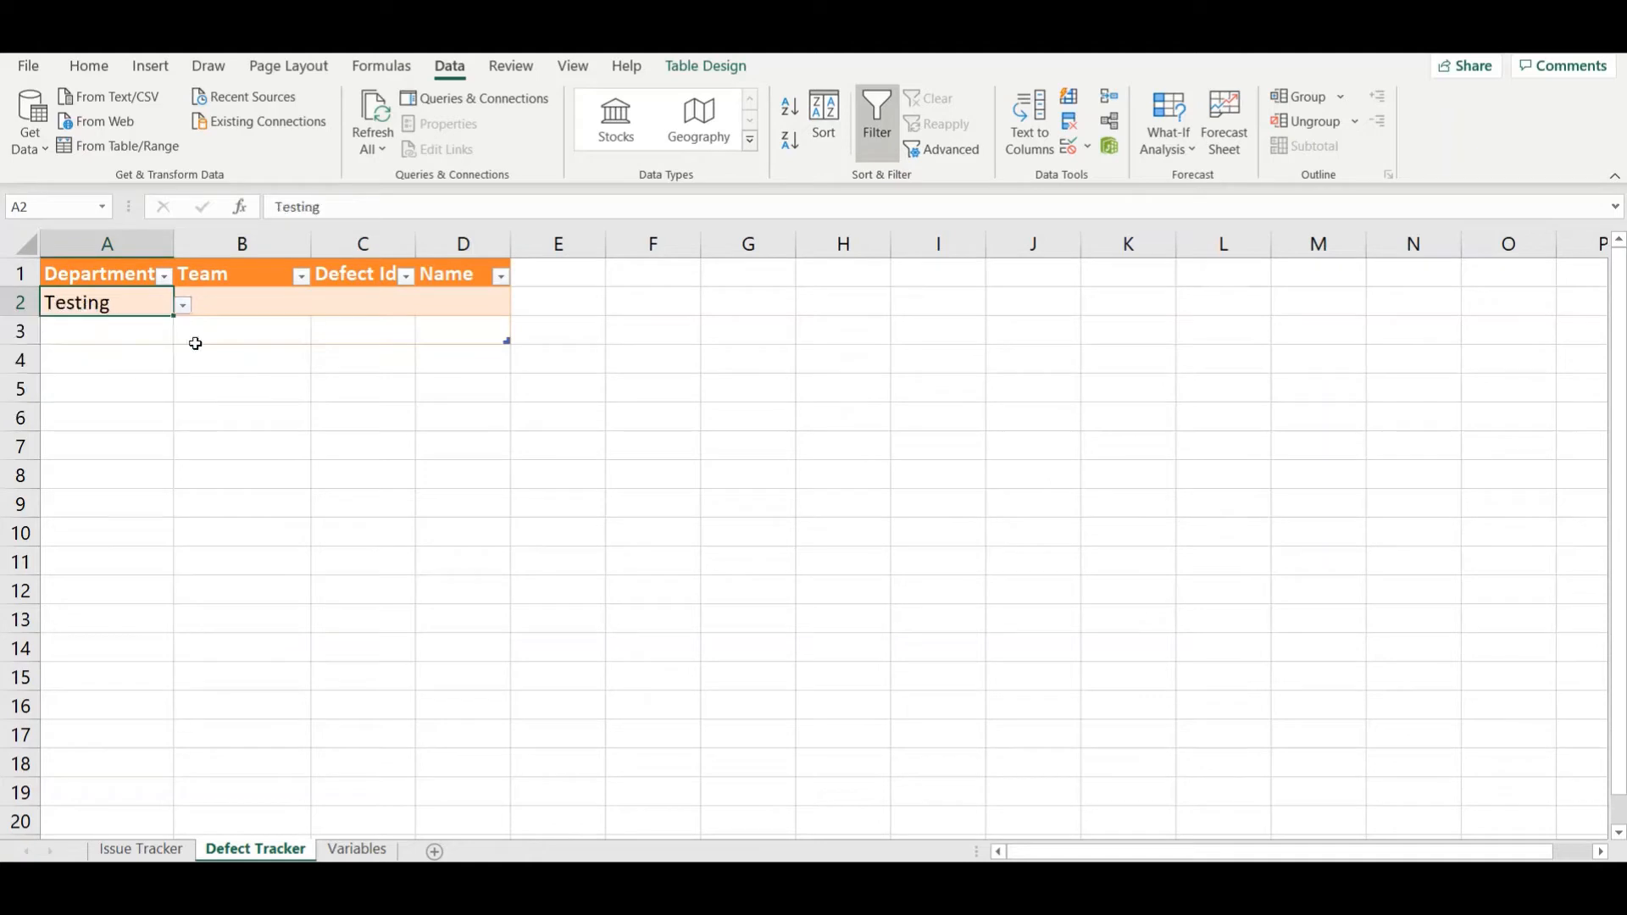
{"action": "left_click", "coordinate": [264, 294]}
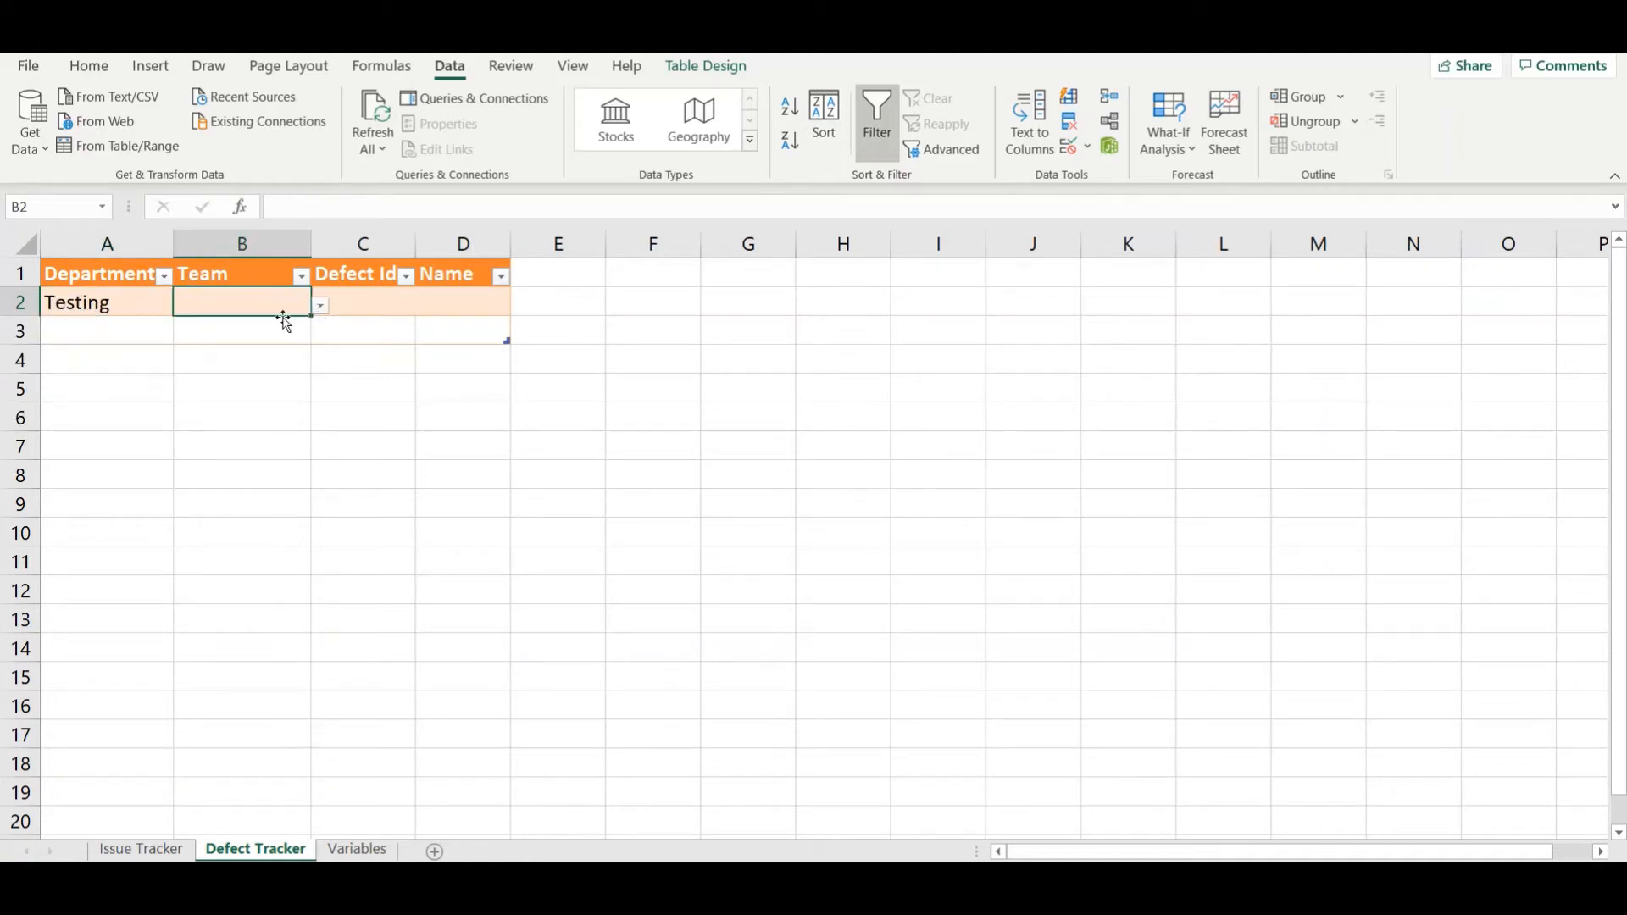
Step: Choose Architects as the department in cell A2 and check the Team options offered in B2
{"action": "left_click", "coordinate": [150, 293]}
{"action": "left_click", "coordinate": [182, 305]}
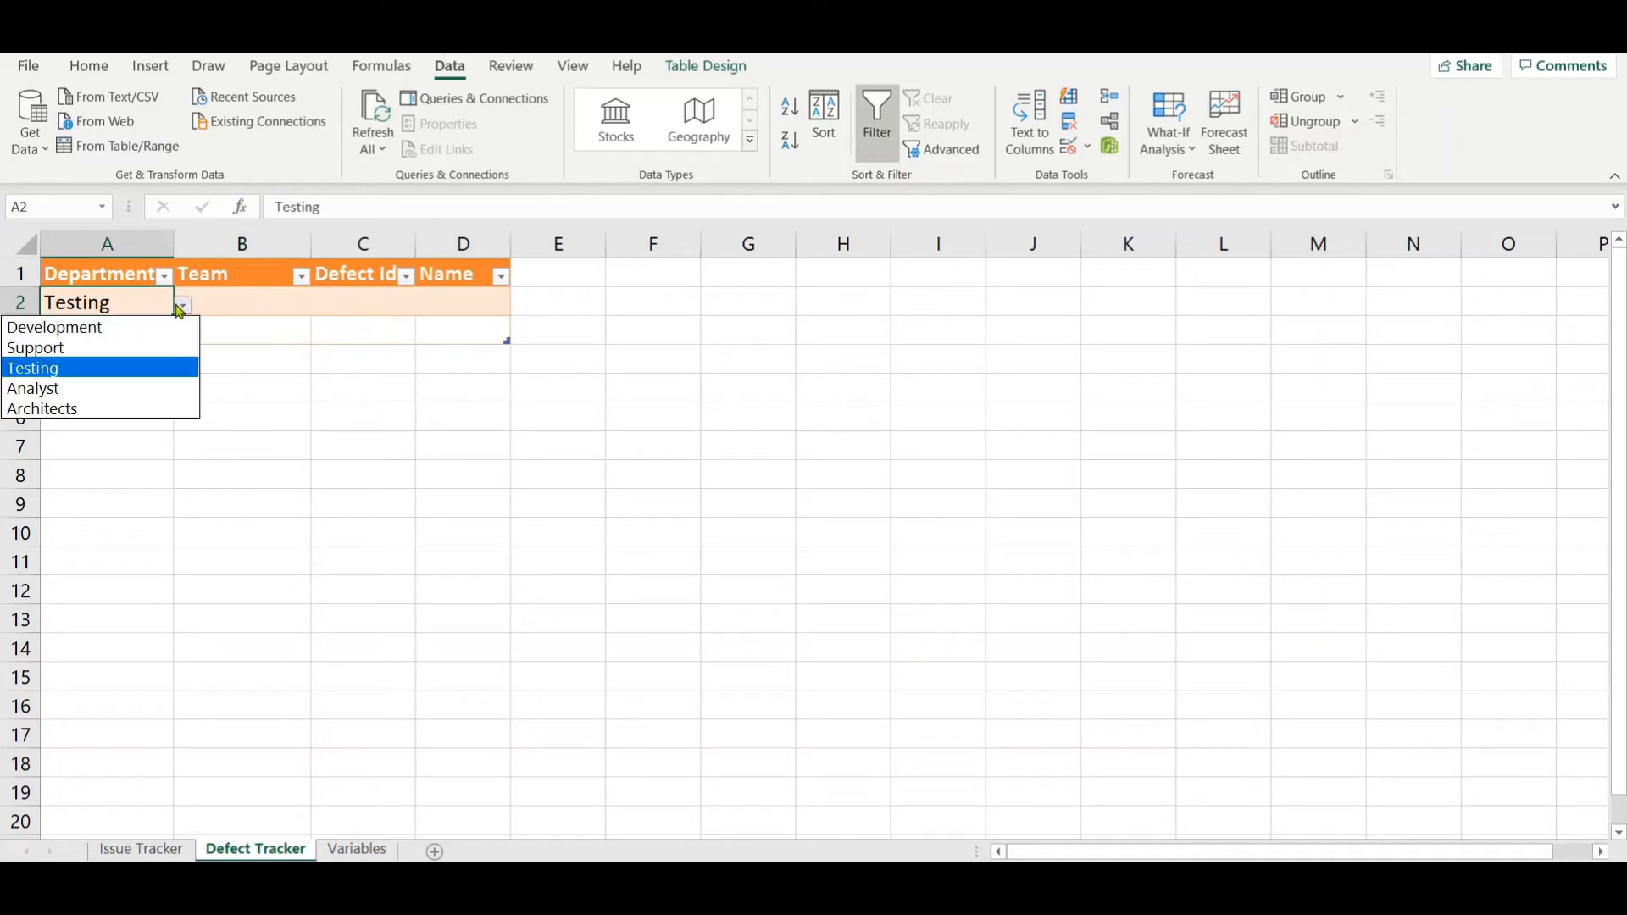
{"action": "left_click", "coordinate": [134, 410]}
{"action": "left_click", "coordinate": [277, 305]}
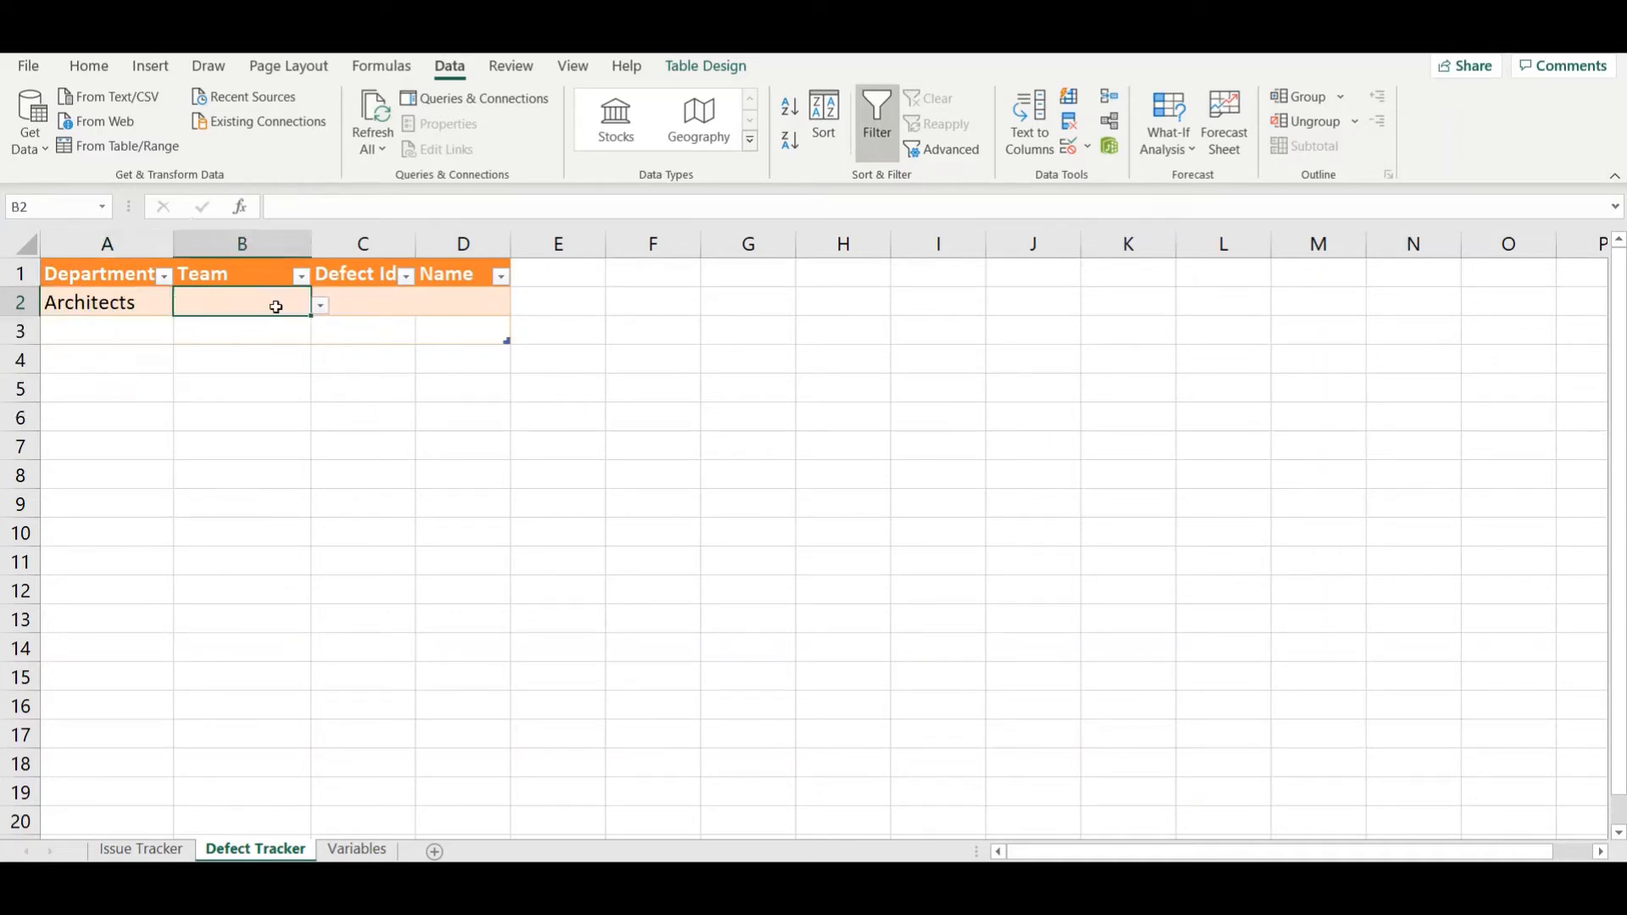
{"action": "left_click", "coordinate": [321, 305]}
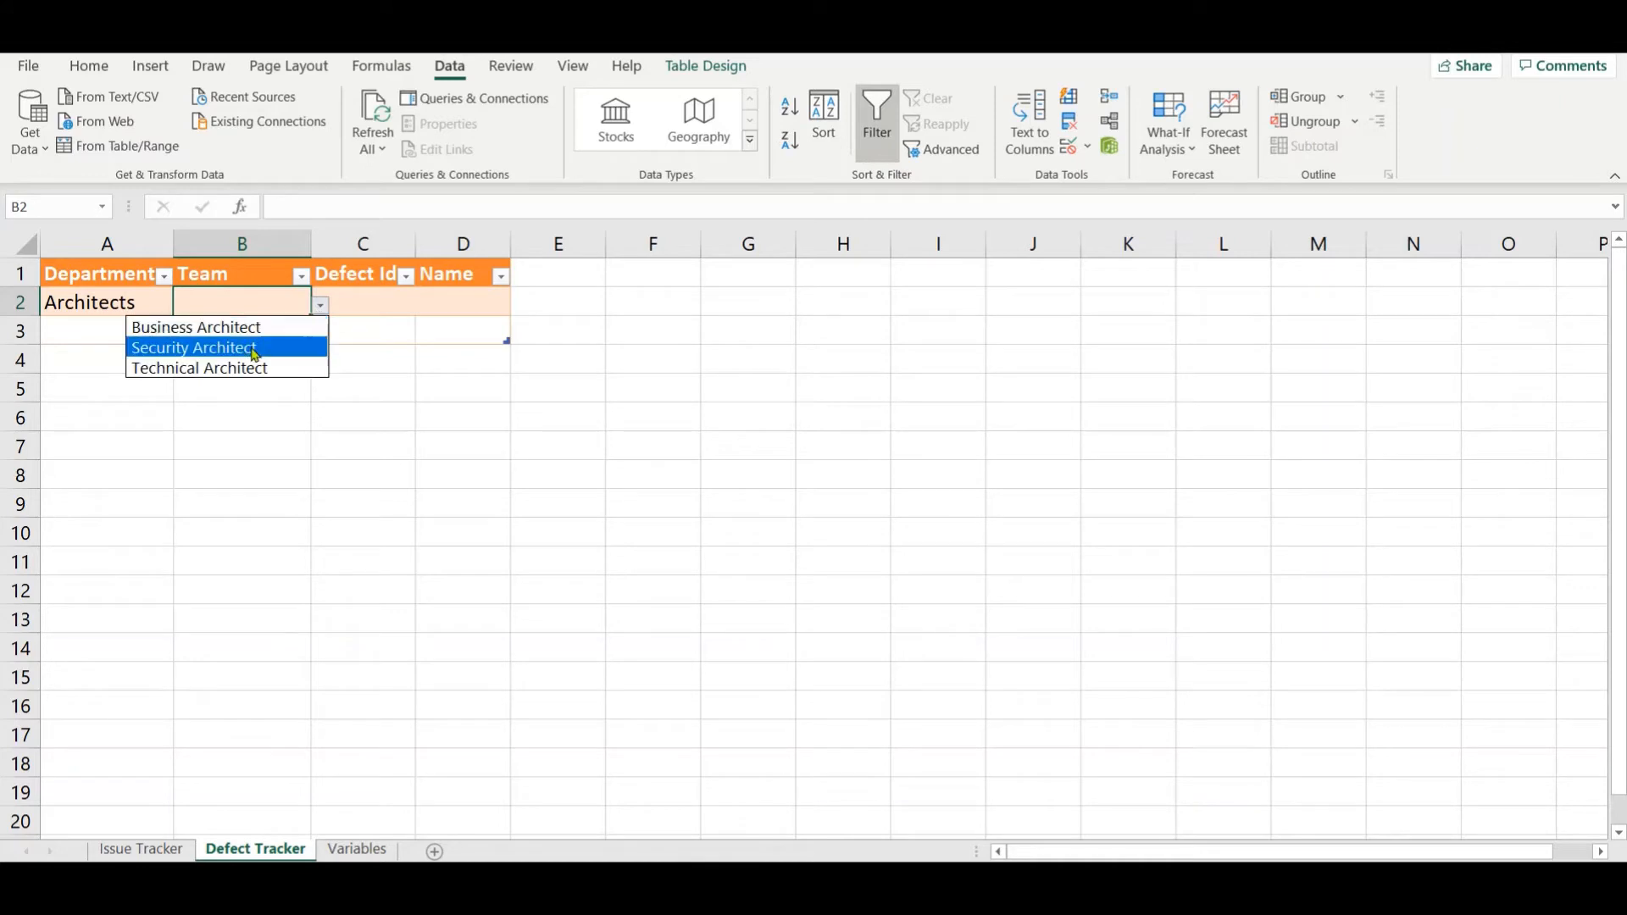
Step: Choose Support as the department in cell A3 and check the Team options offered in B3, leaving the team blank
{"action": "left_click", "coordinate": [73, 331]}
{"action": "left_click", "coordinate": [81, 325]}
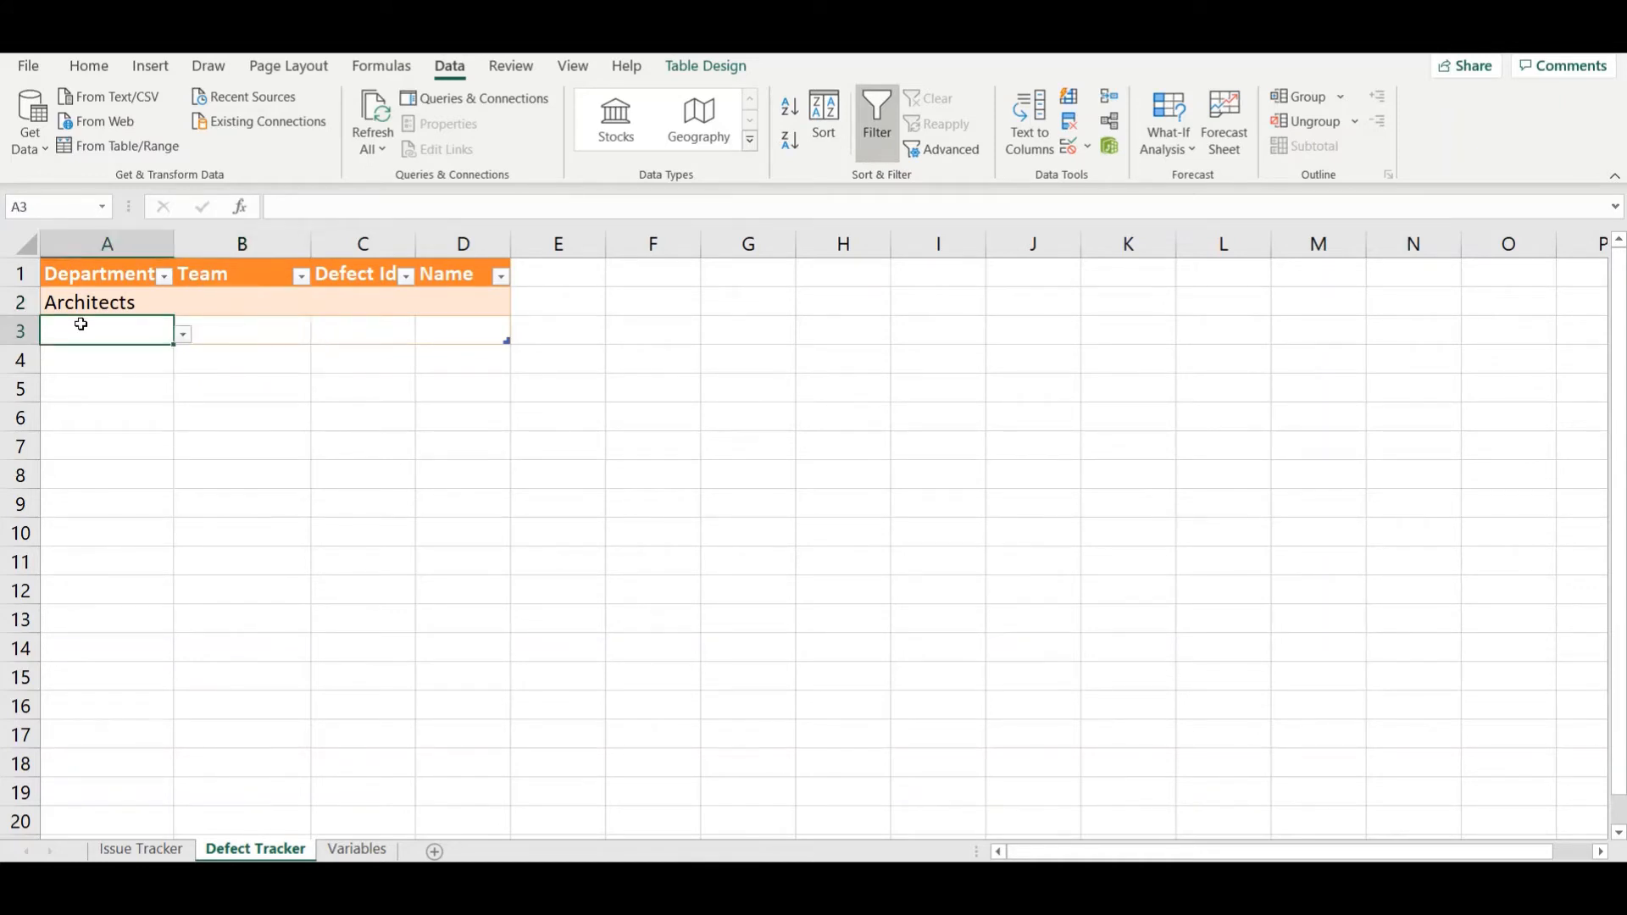
{"action": "left_click", "coordinate": [182, 334]}
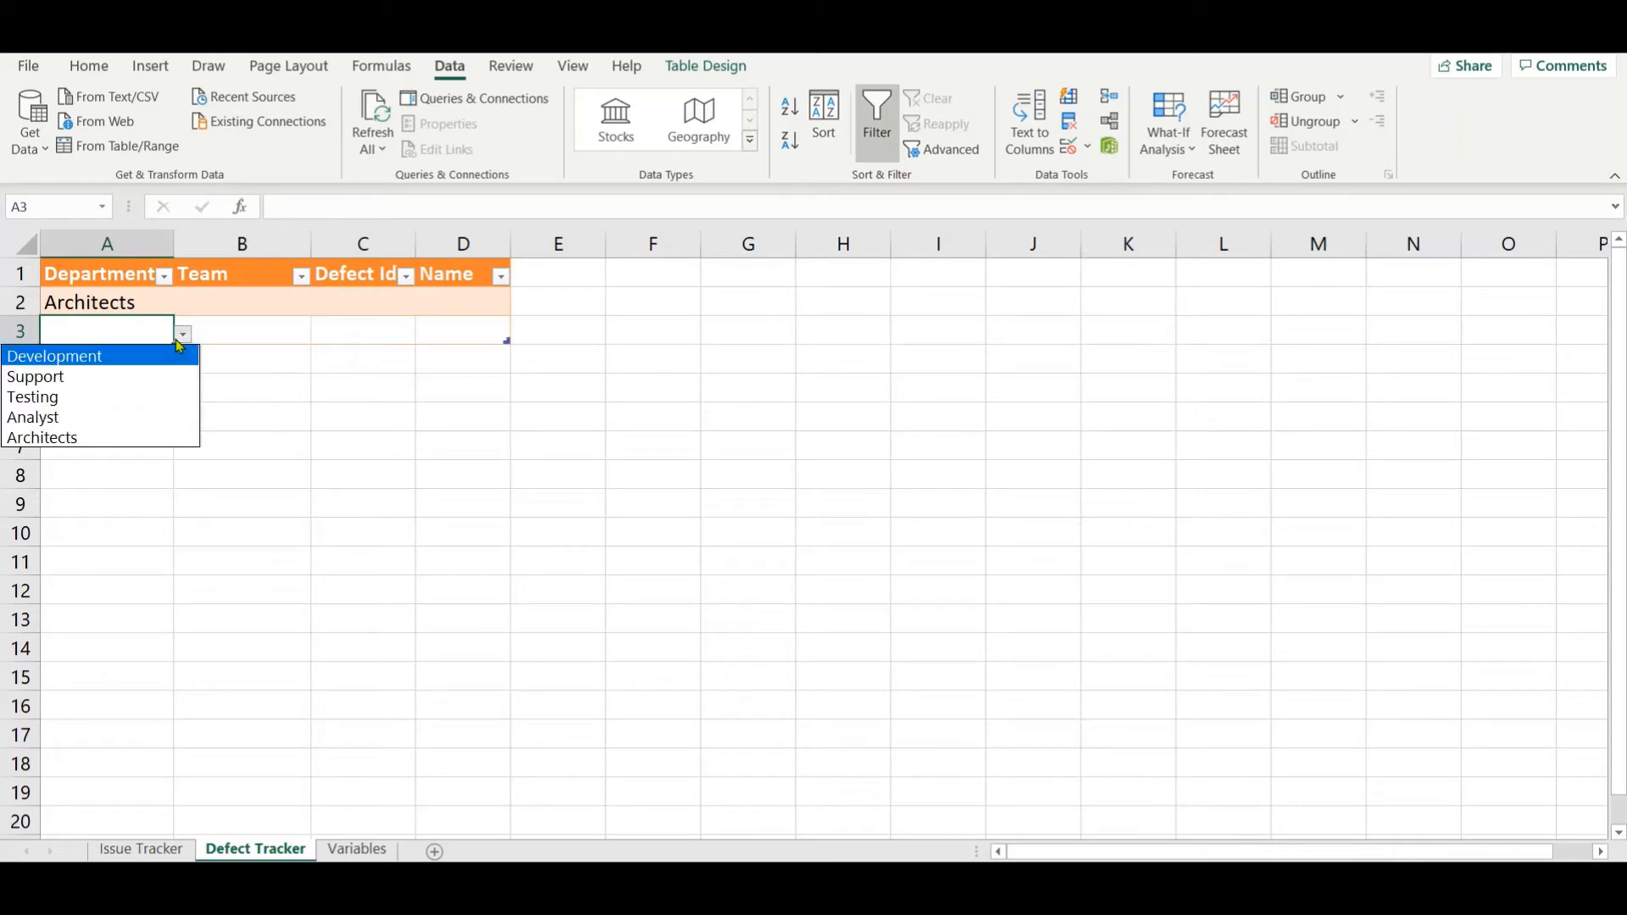
{"action": "left_click", "coordinate": [102, 378]}
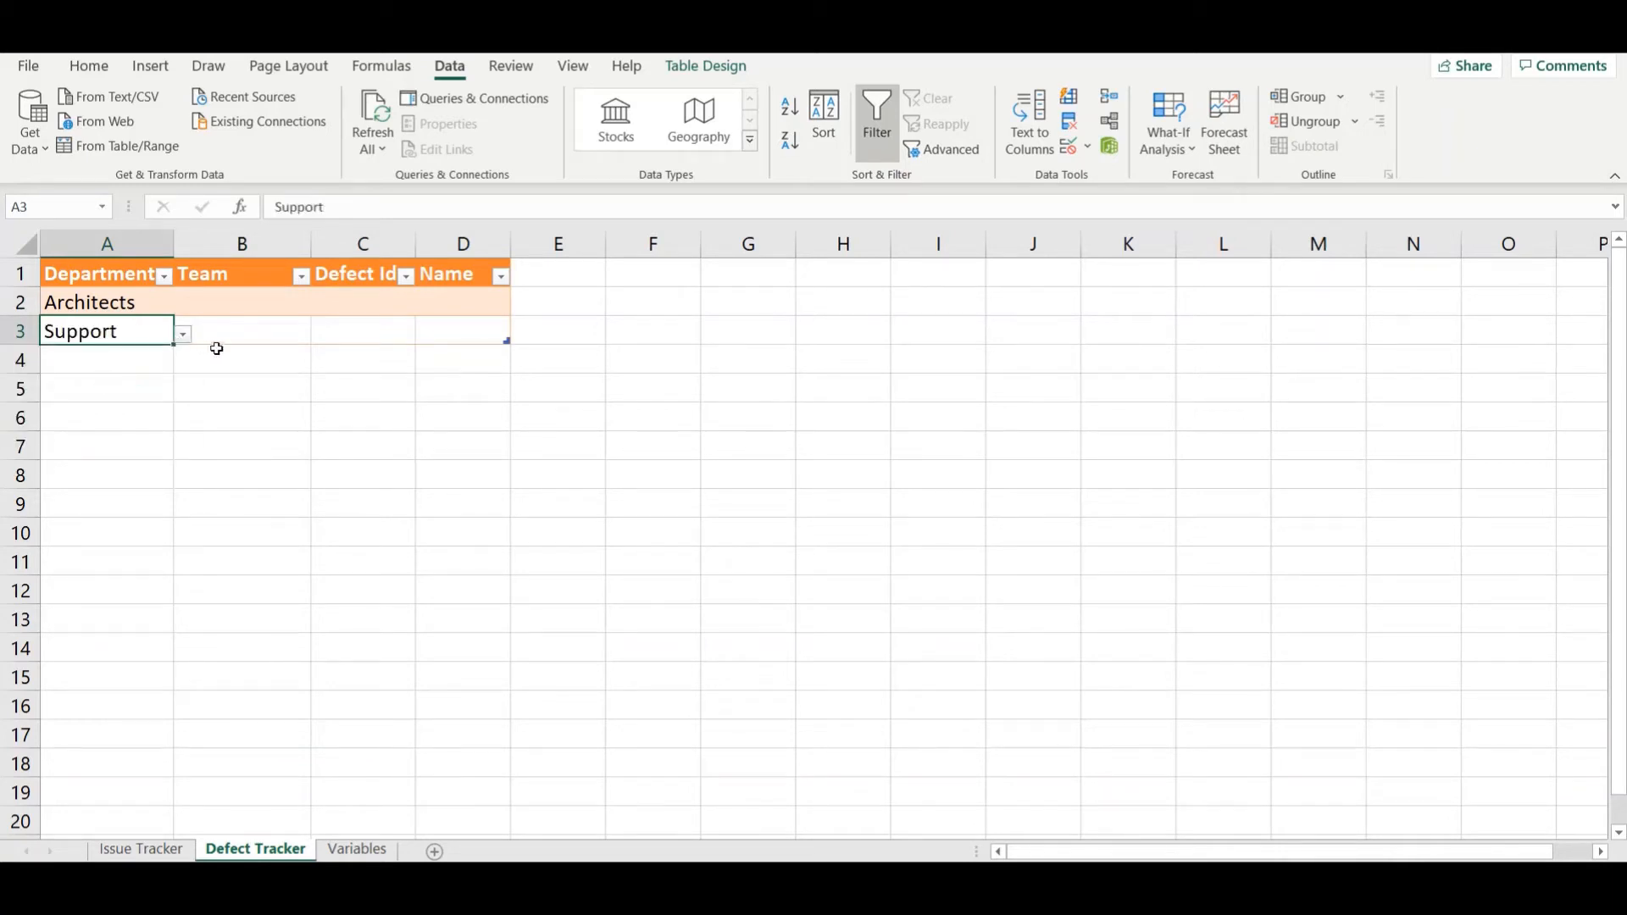
{"action": "left_click", "coordinate": [266, 330]}
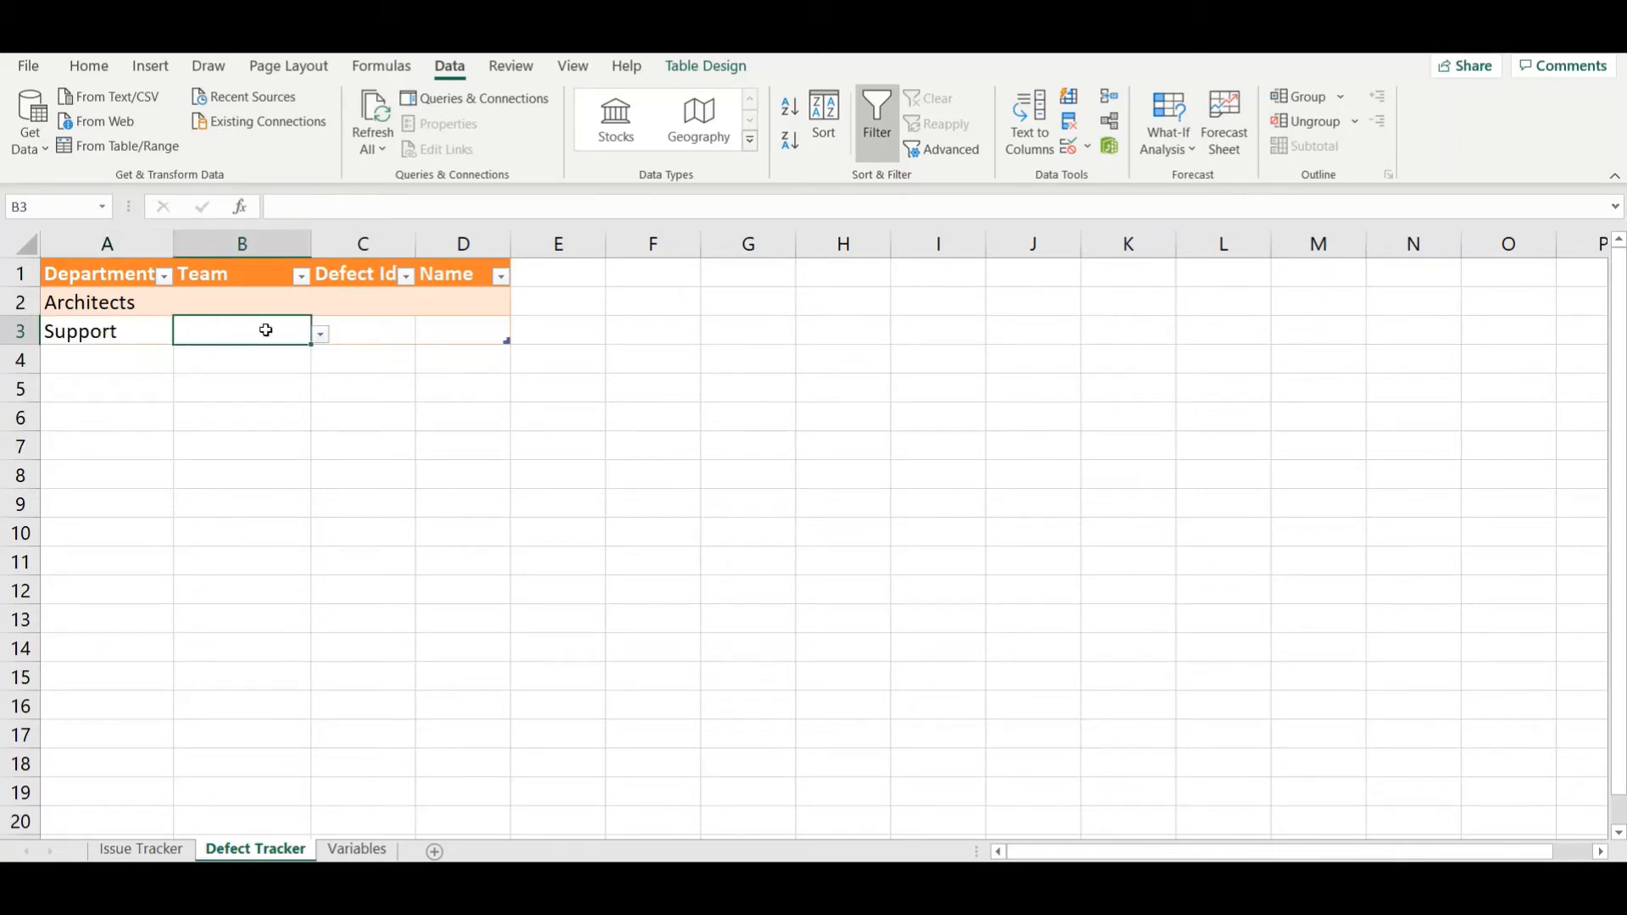
{"action": "left_click", "coordinate": [322, 336]}
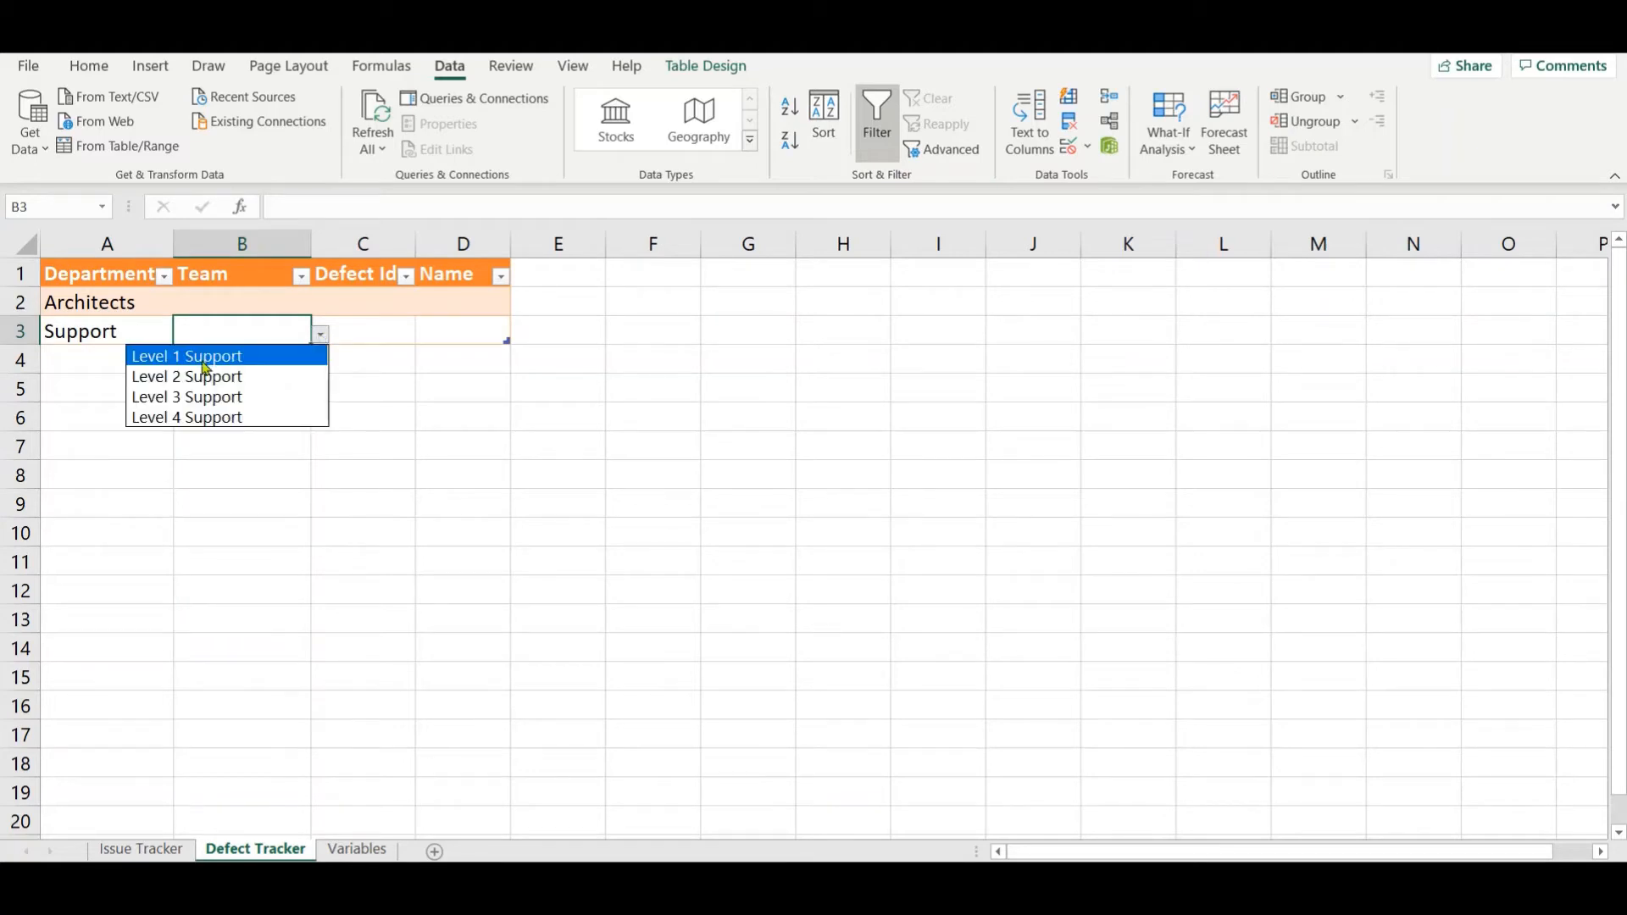
{"action": "key", "text": "Escape"}
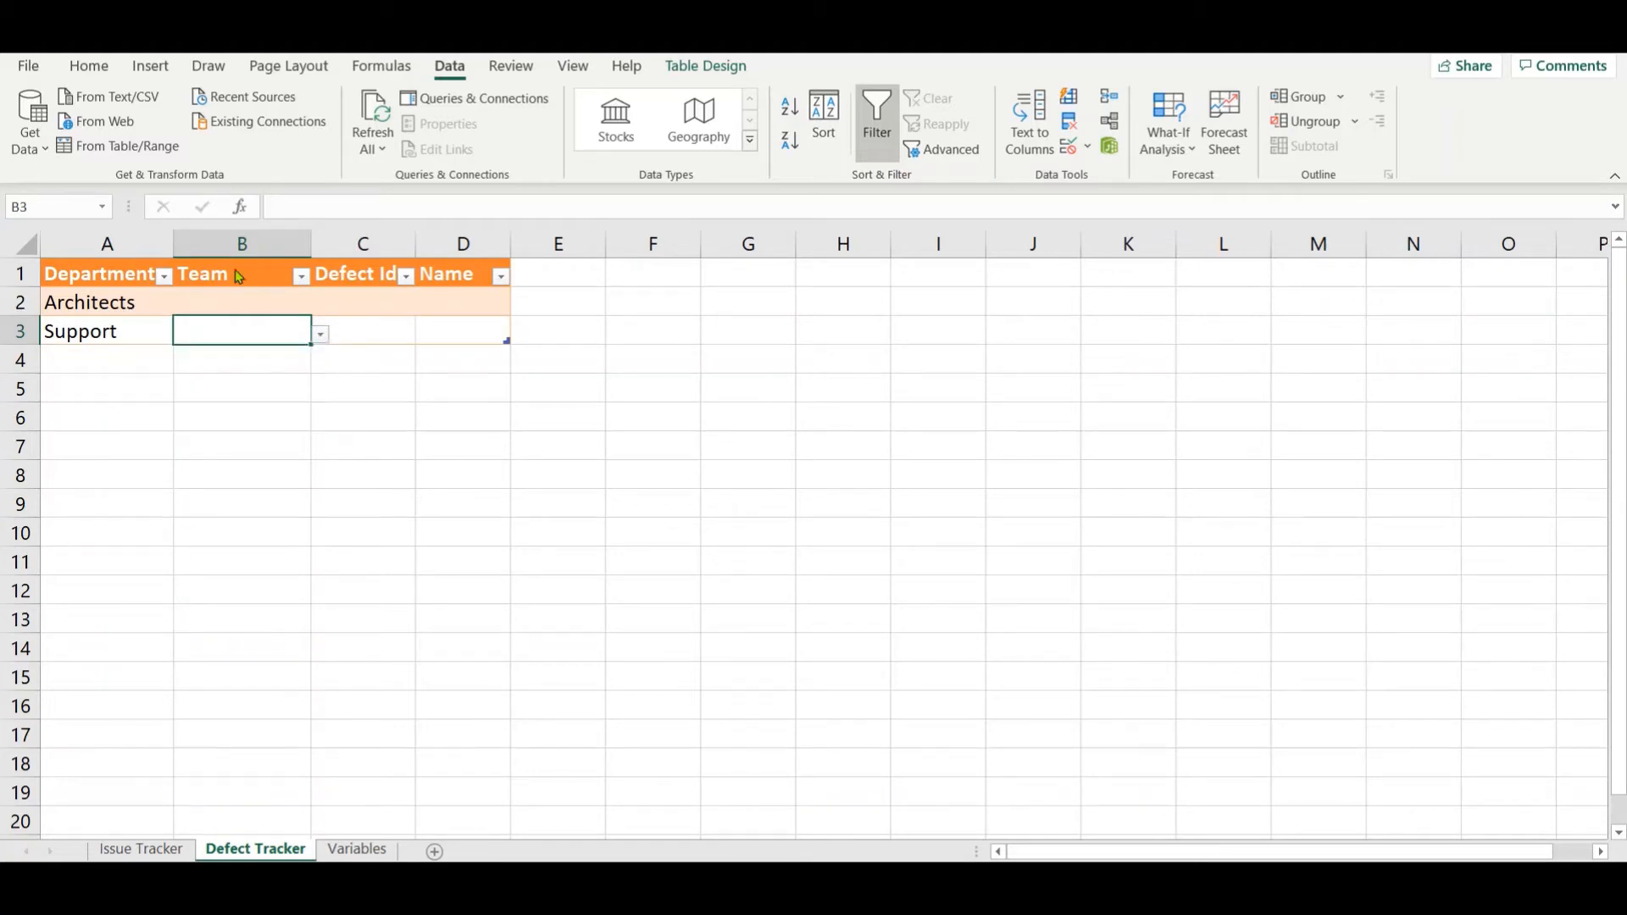
Step: Review the data validation source of the whole Team column in the Defect Tracker table
{"action": "left_click", "coordinate": [233, 269]}
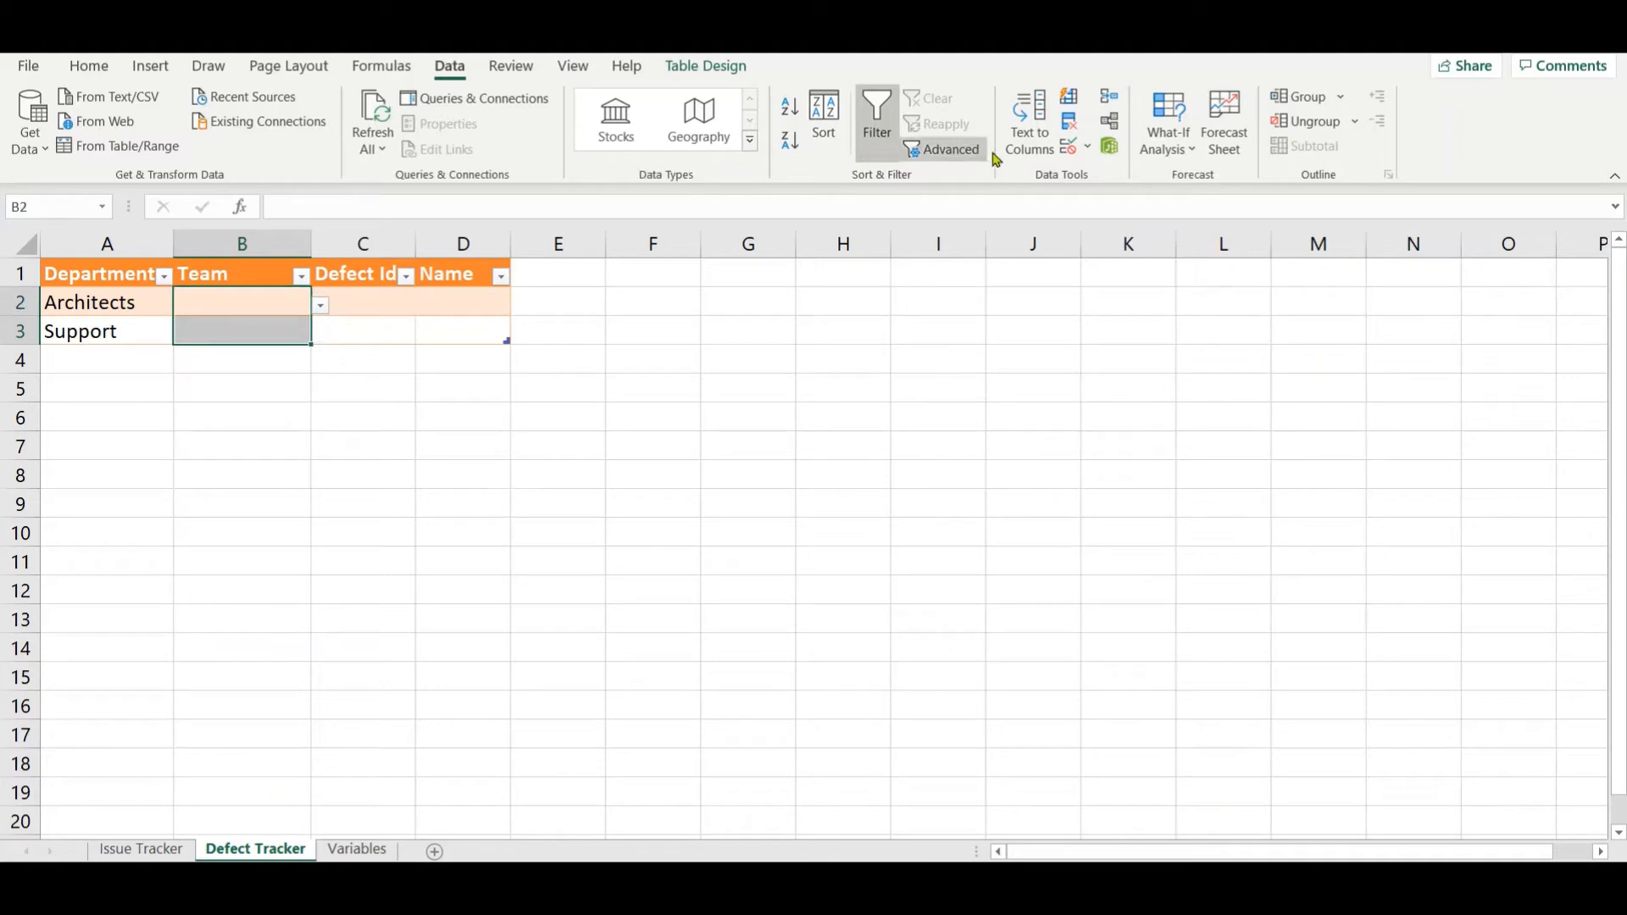
{"action": "left_click", "coordinate": [1083, 153]}
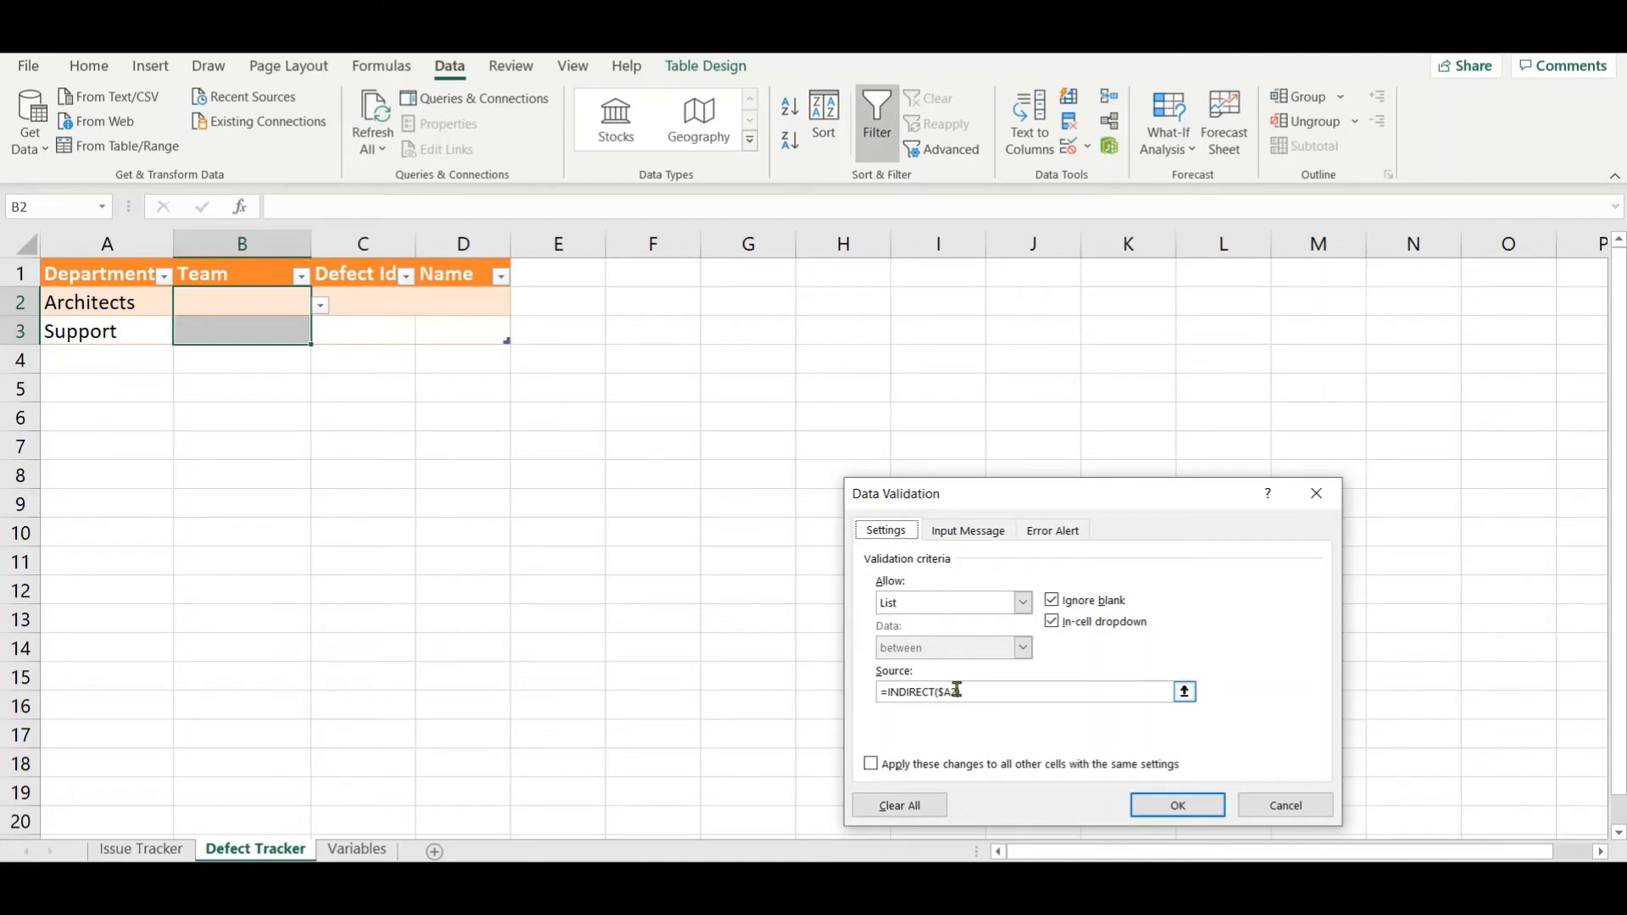
{"action": "left_click", "coordinate": [1177, 806]}
Step: Enter Defect 1 as the Defect Id in cell C2 and move to the Name cell D2
{"action": "left_click", "coordinate": [351, 309]}
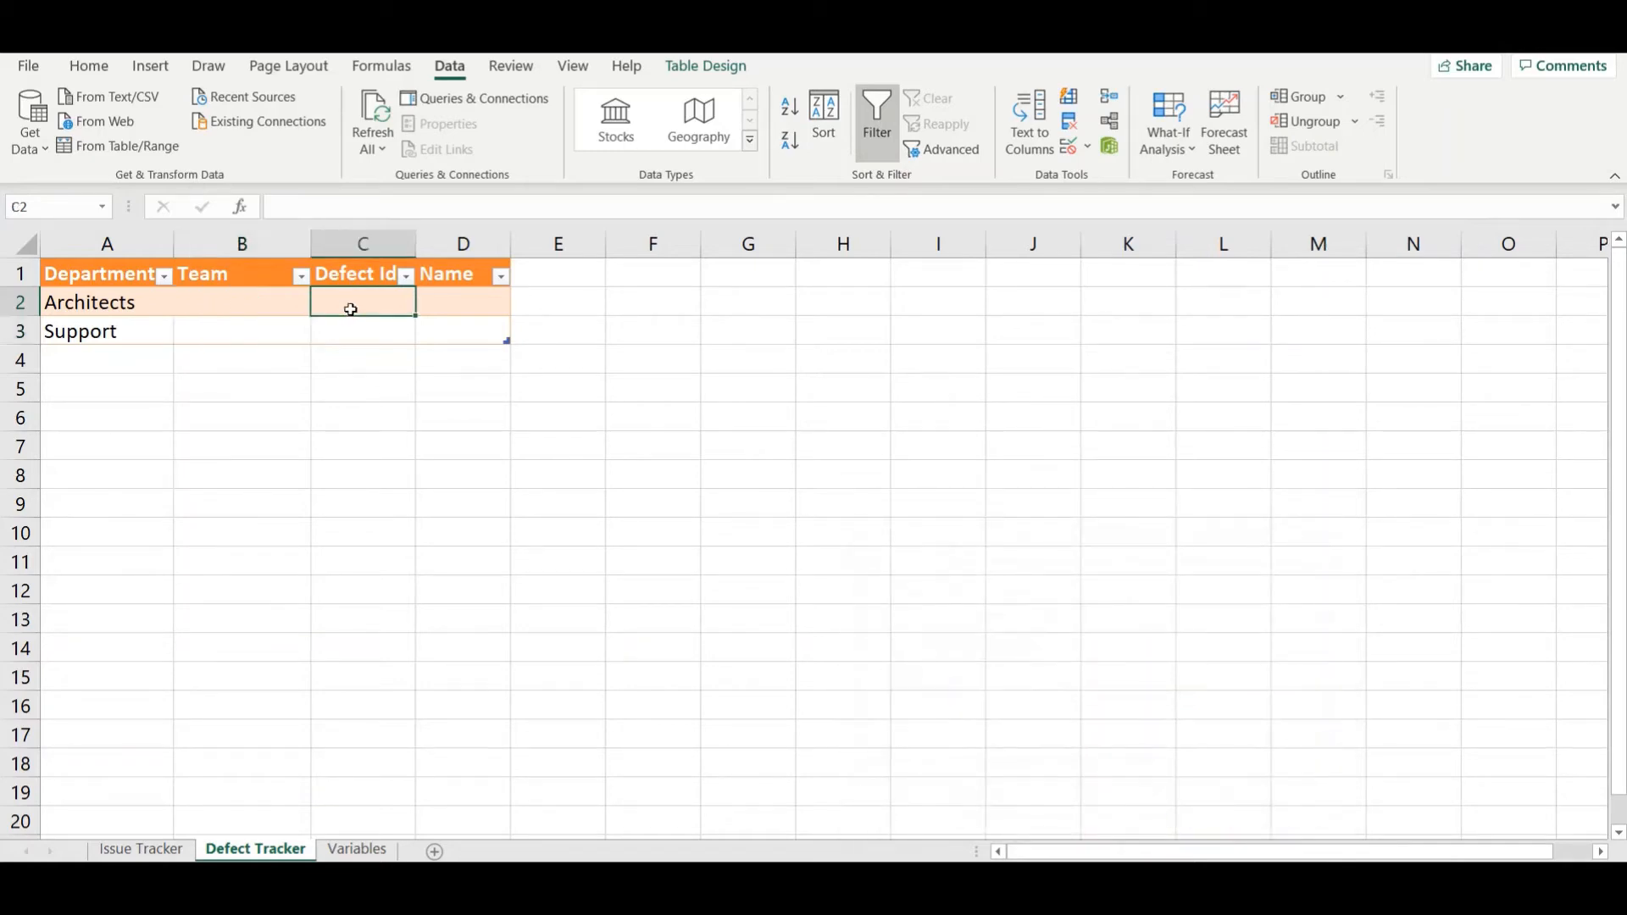
{"action": "type", "text": "Defect 1"}
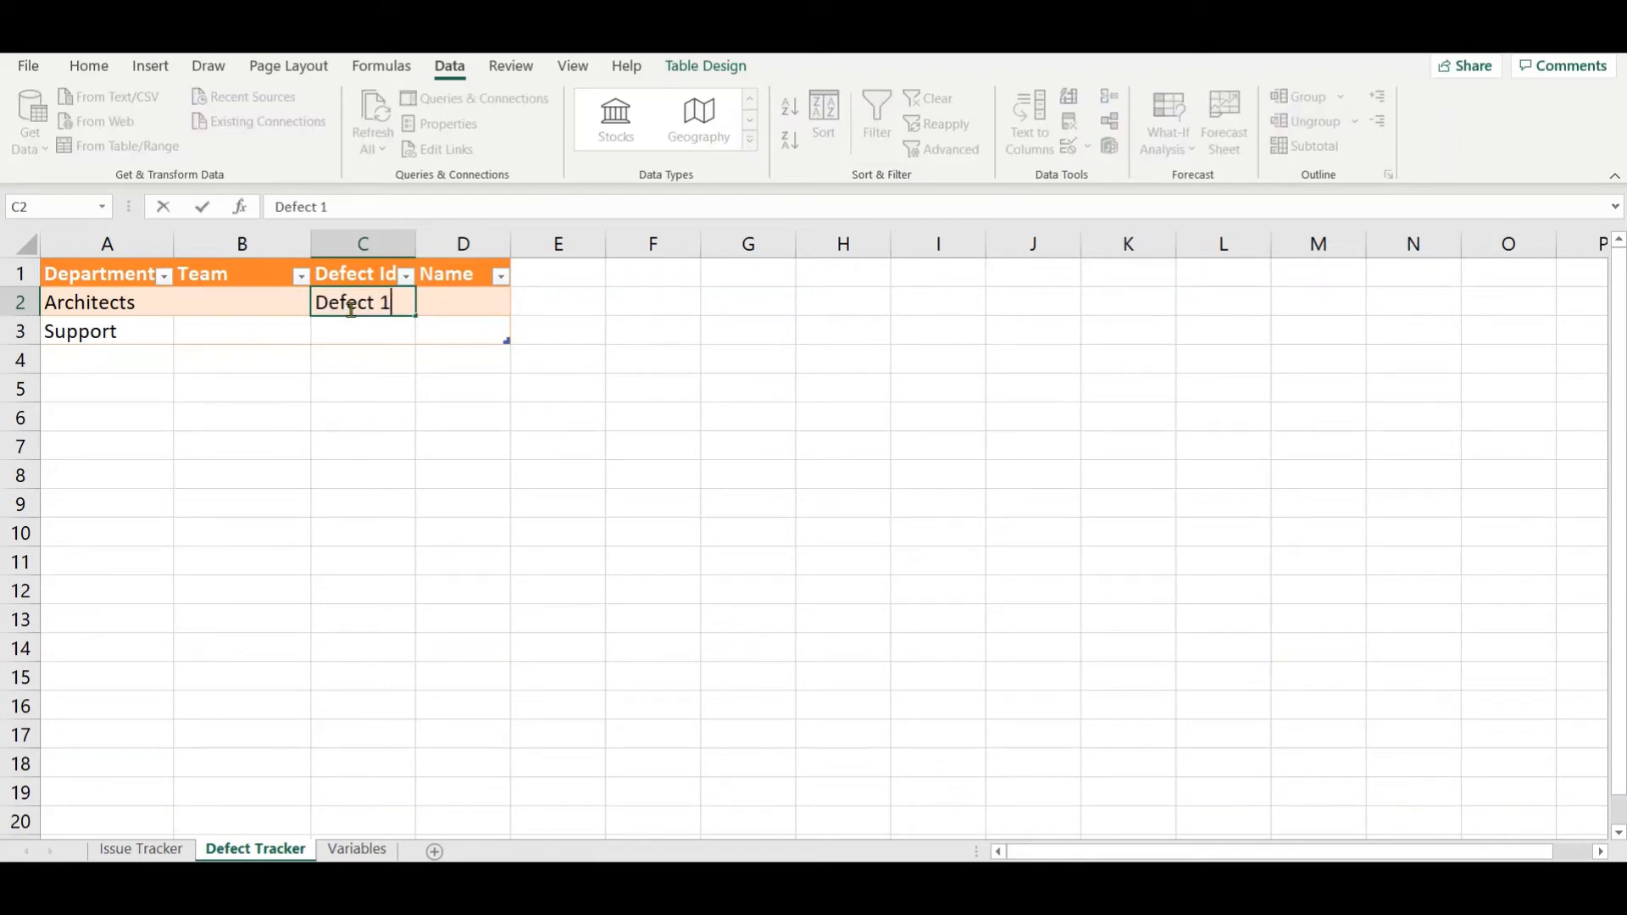
{"action": "key", "text": "Return"}
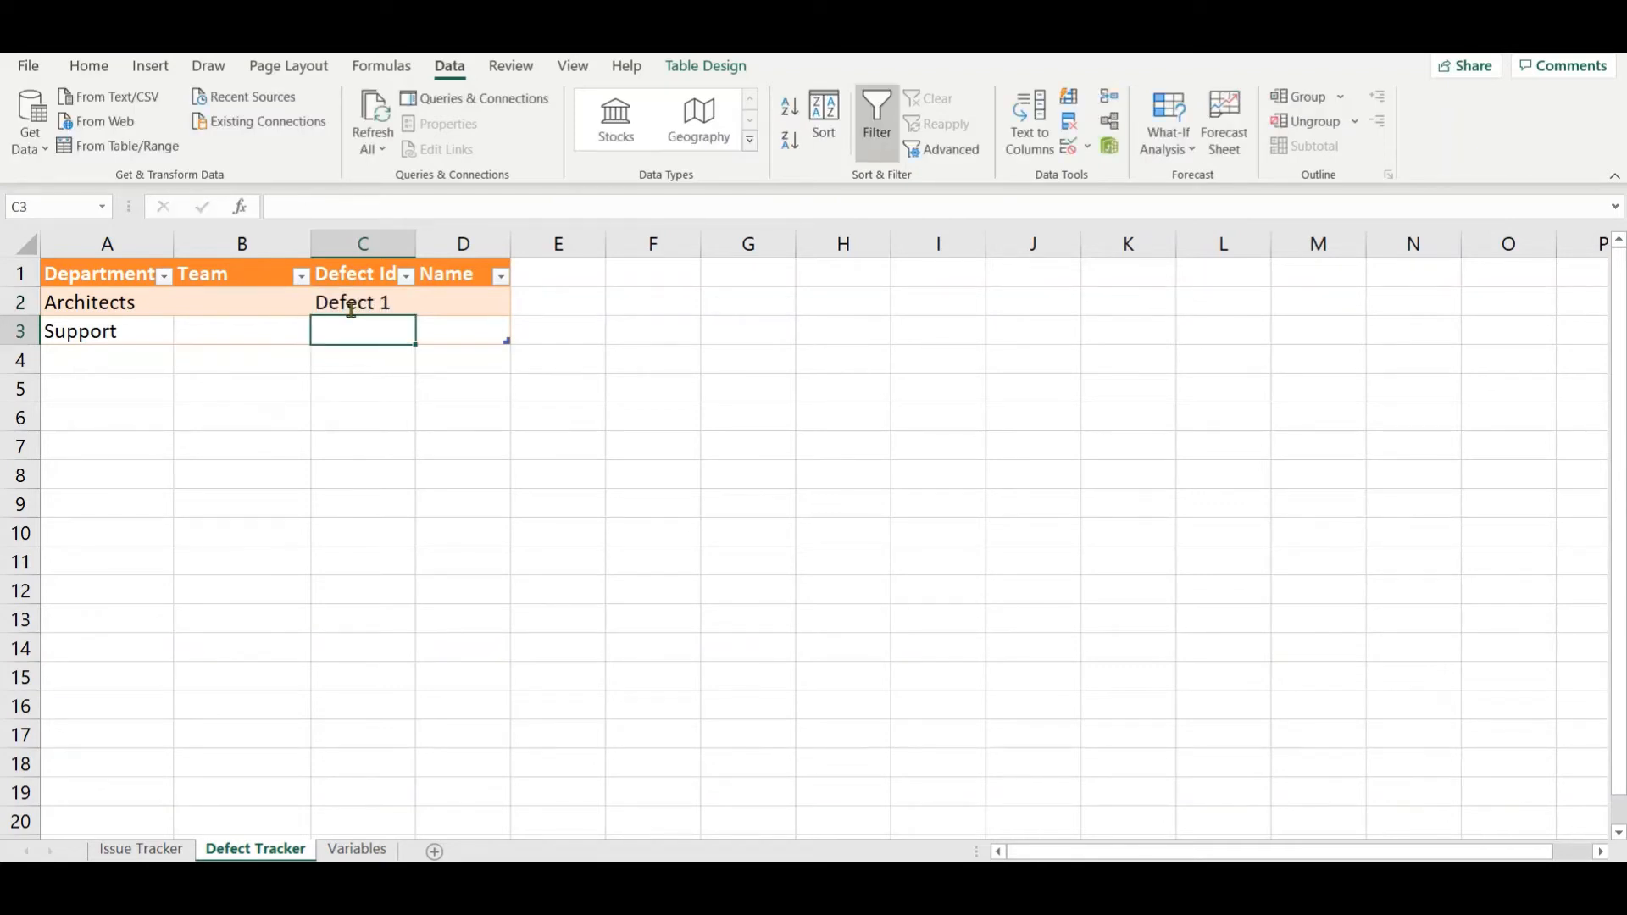
{"action": "left_click", "coordinate": [350, 309]}
{"action": "key", "text": "Right"}
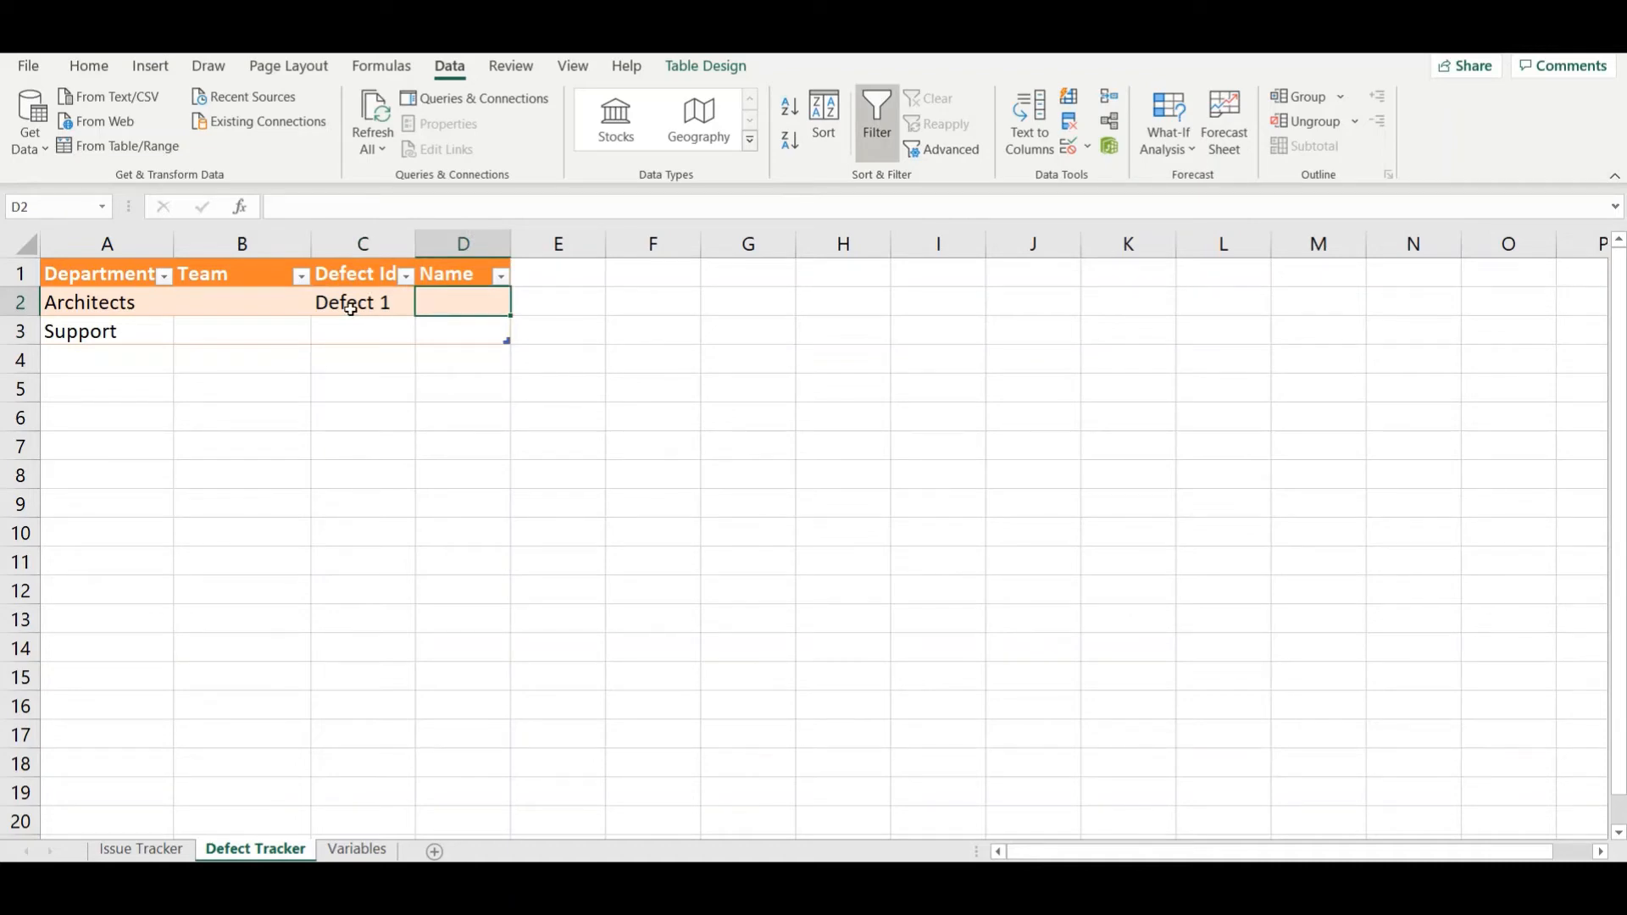
Step: Review the Name and Team table and the team lists on the Variables sheet, and return to Department cell A3 of the Defect Tracker
{"action": "left_click", "coordinate": [334, 851]}
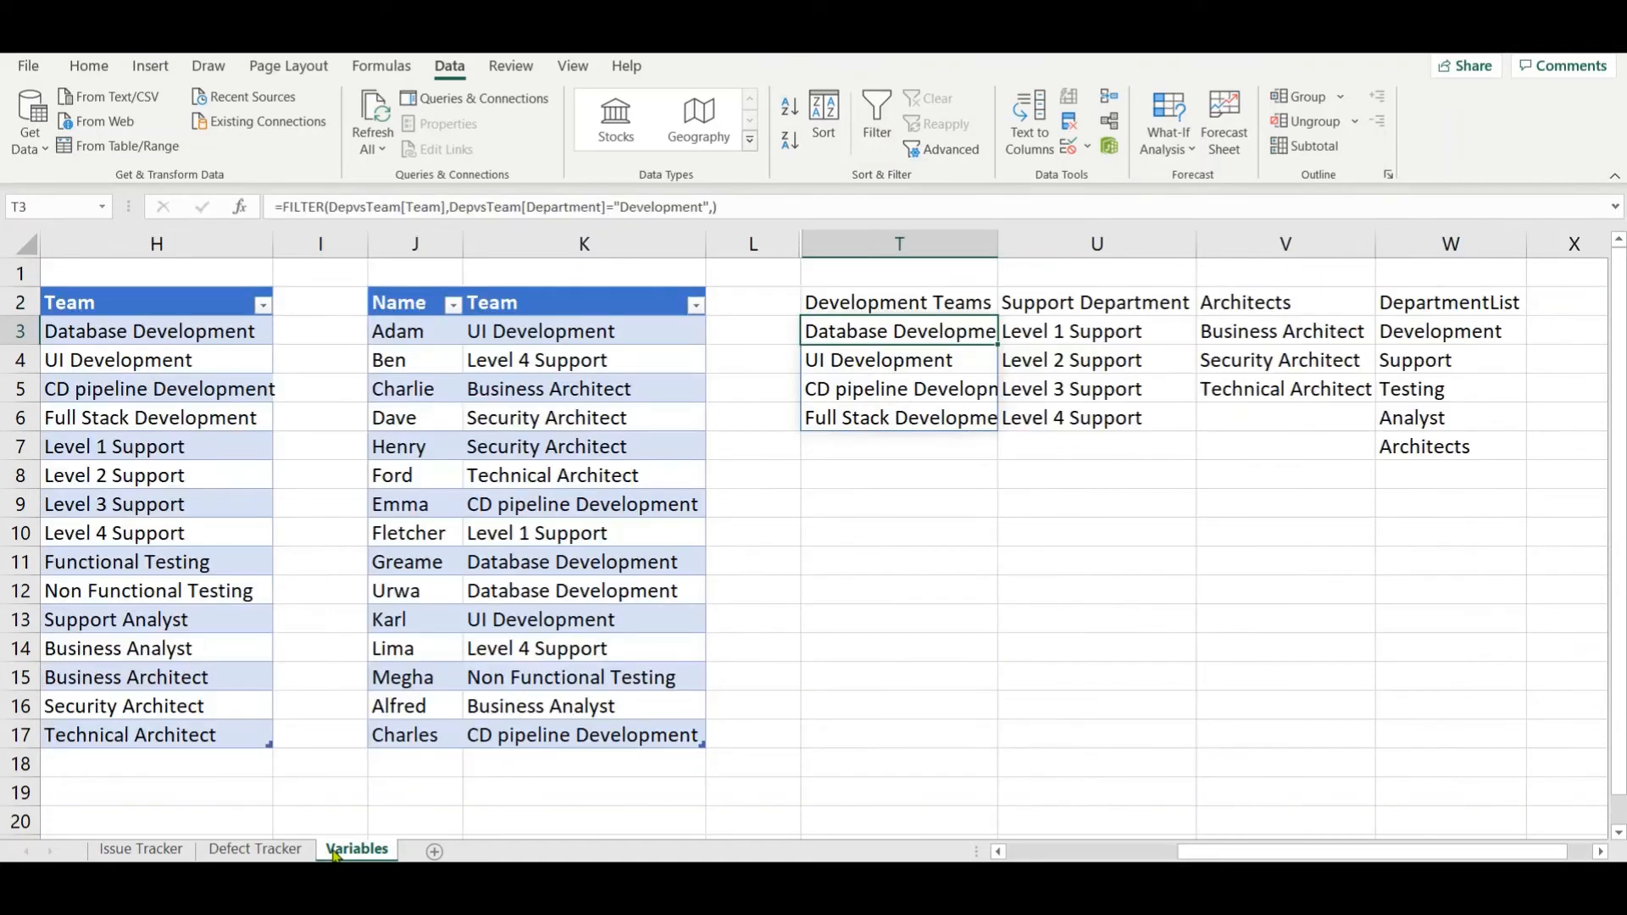
{"action": "left_click", "coordinate": [1141, 558]}
{"action": "key", "text": "Left"}
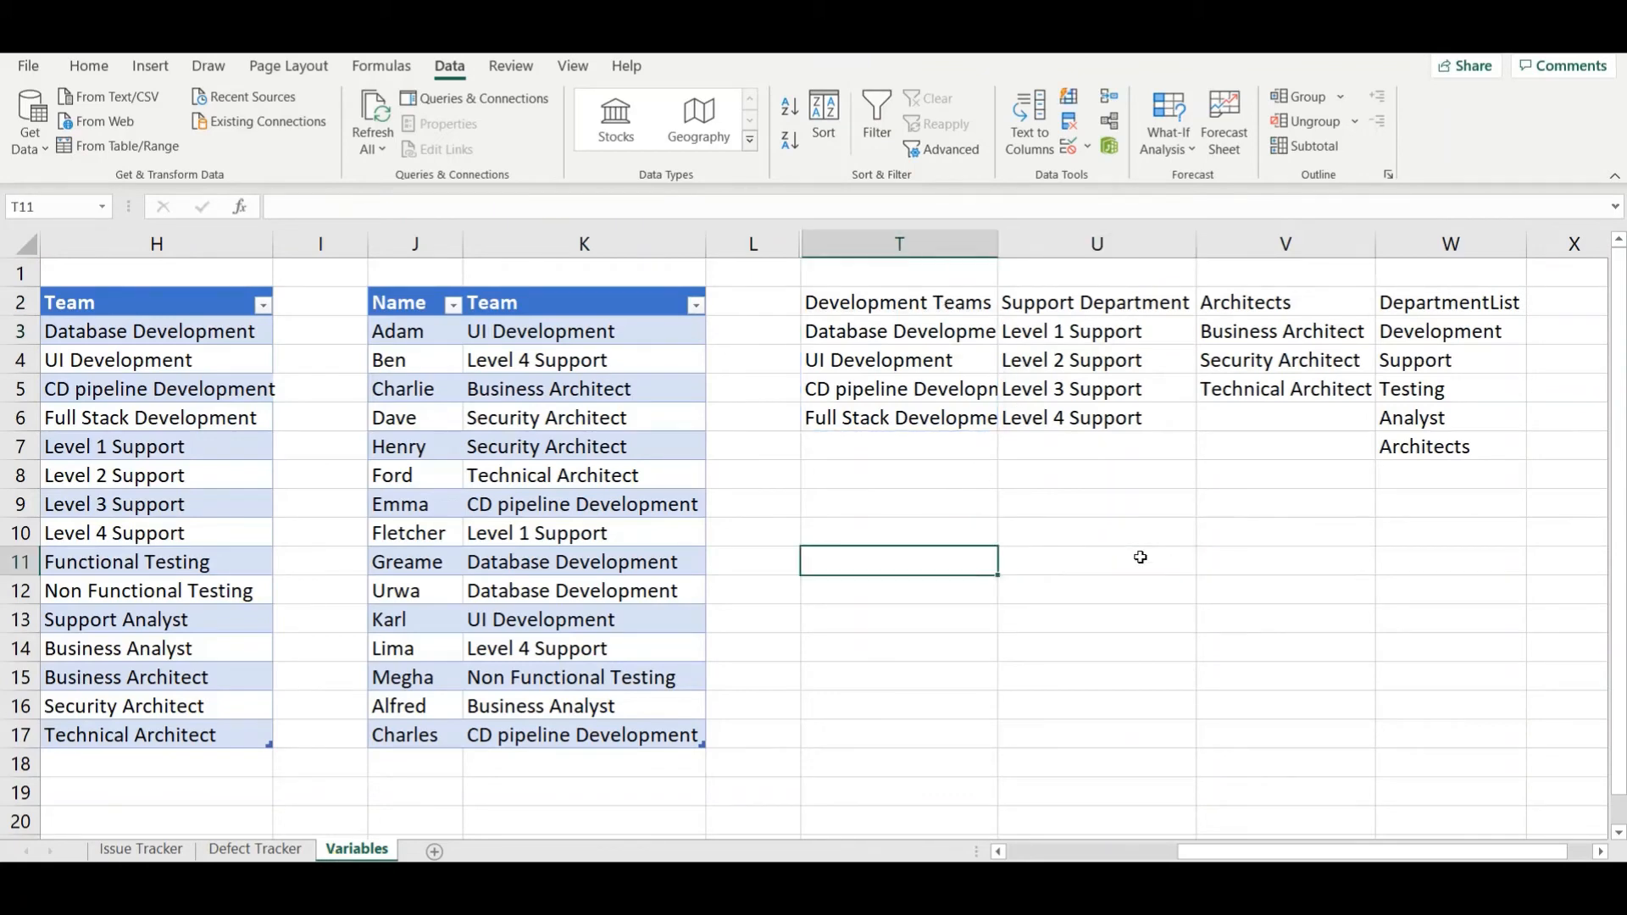
{"action": "key", "text": "Up"}
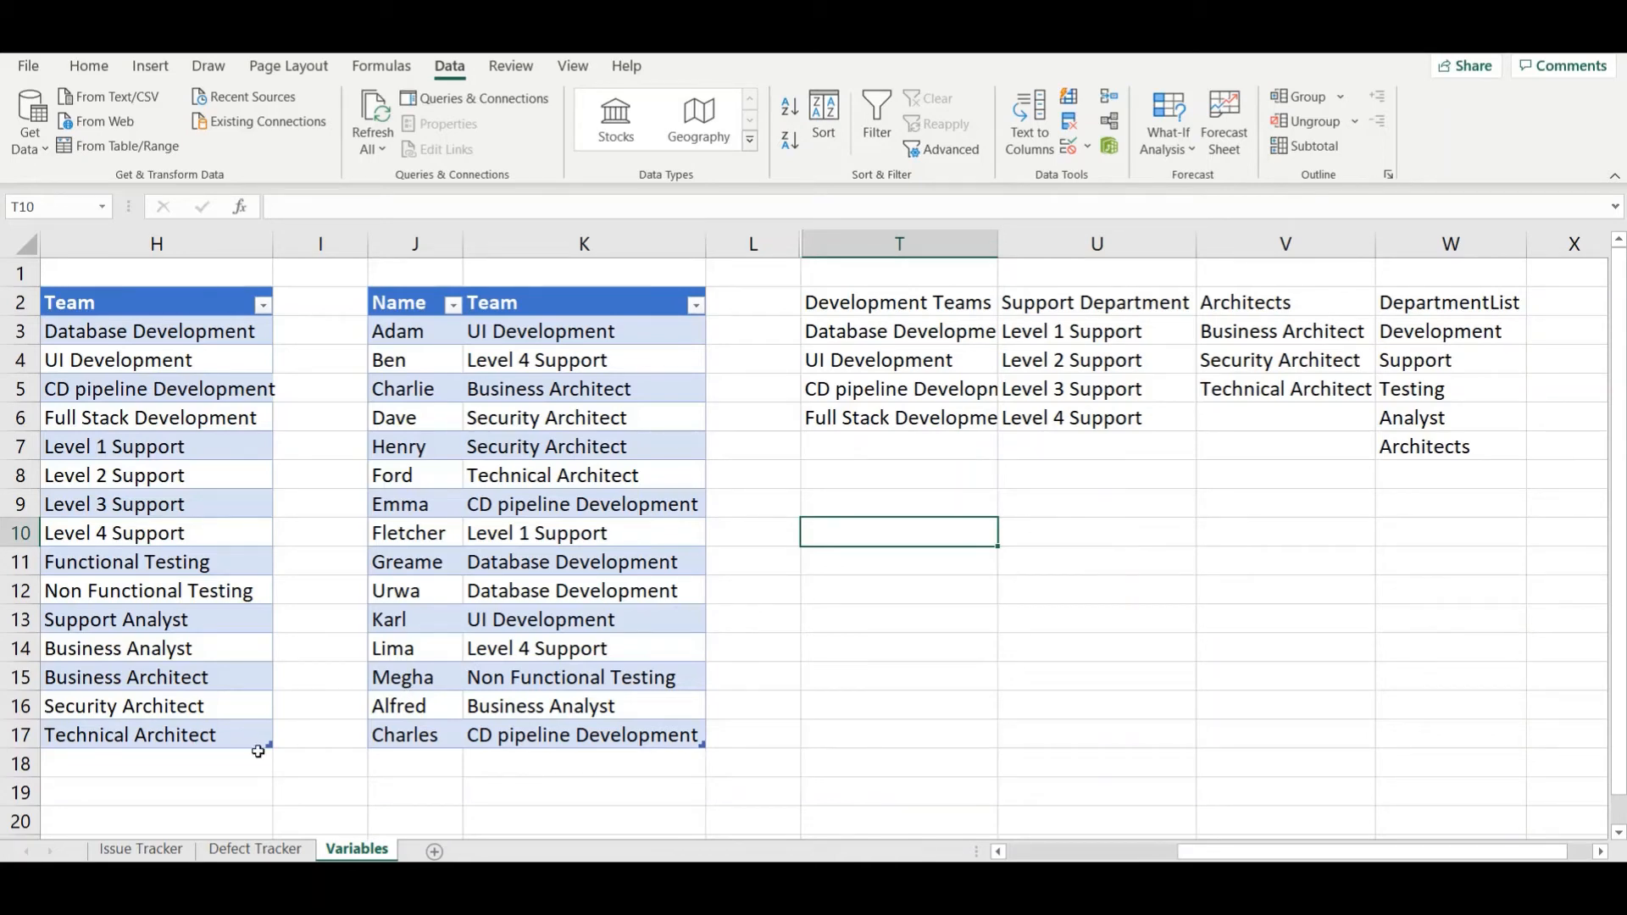
{"action": "left_click", "coordinate": [270, 852]}
{"action": "left_click", "coordinate": [139, 318]}
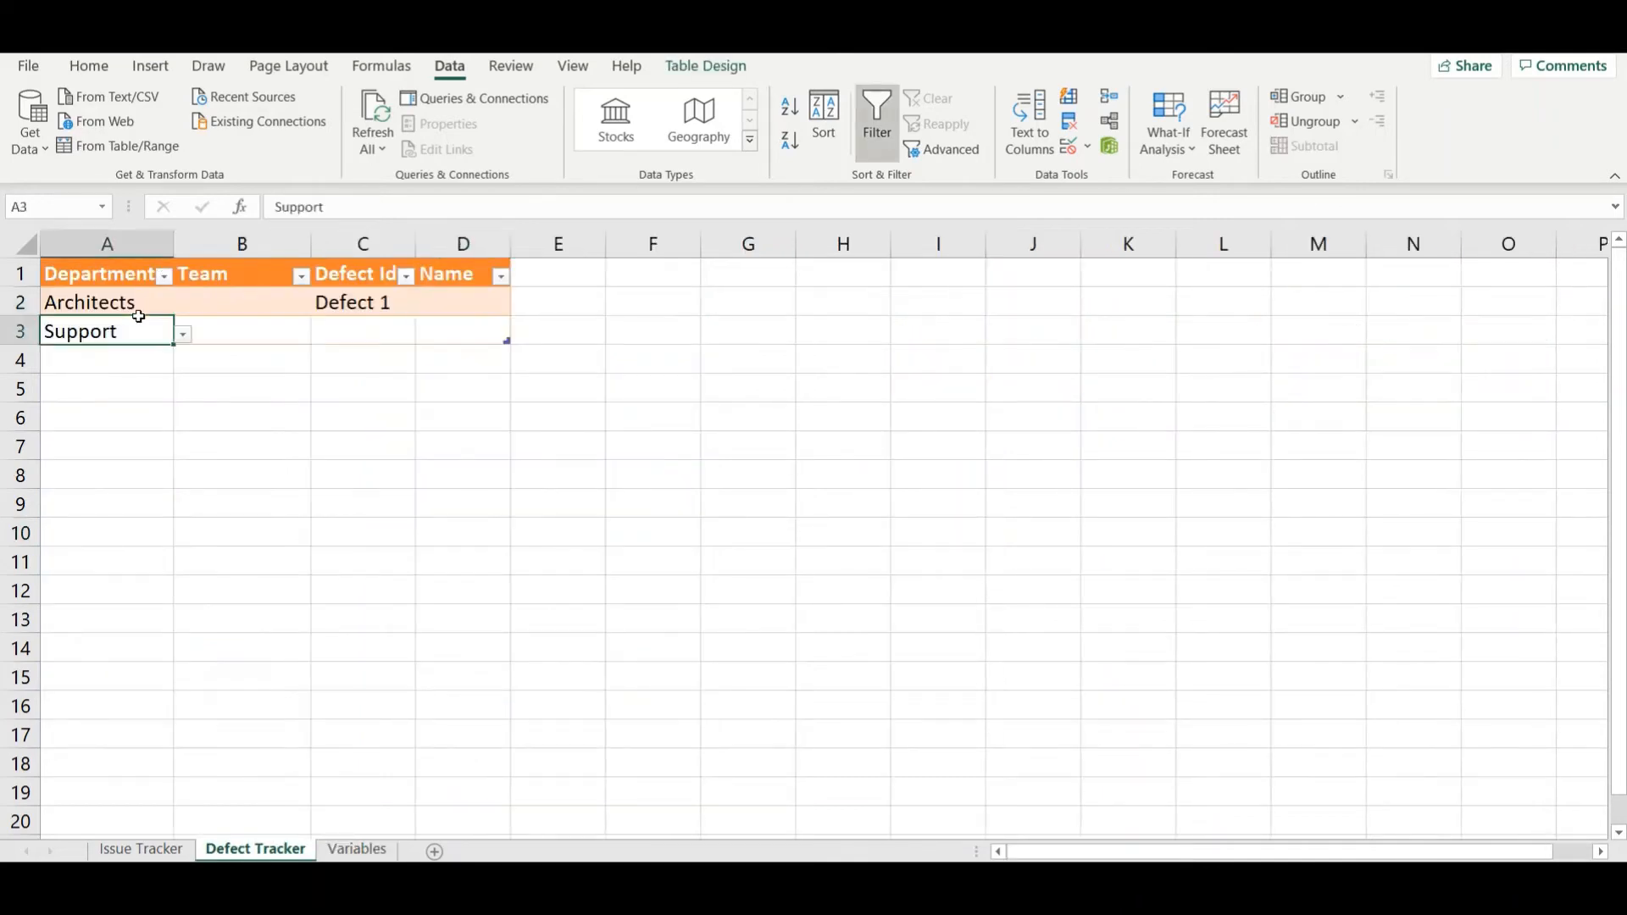
Step: Choose Business Architect as the team in cell B2 and check that team in the Name and Team table on the Variables sheet
{"action": "key", "text": "Up"}
{"action": "key", "text": "Up"}
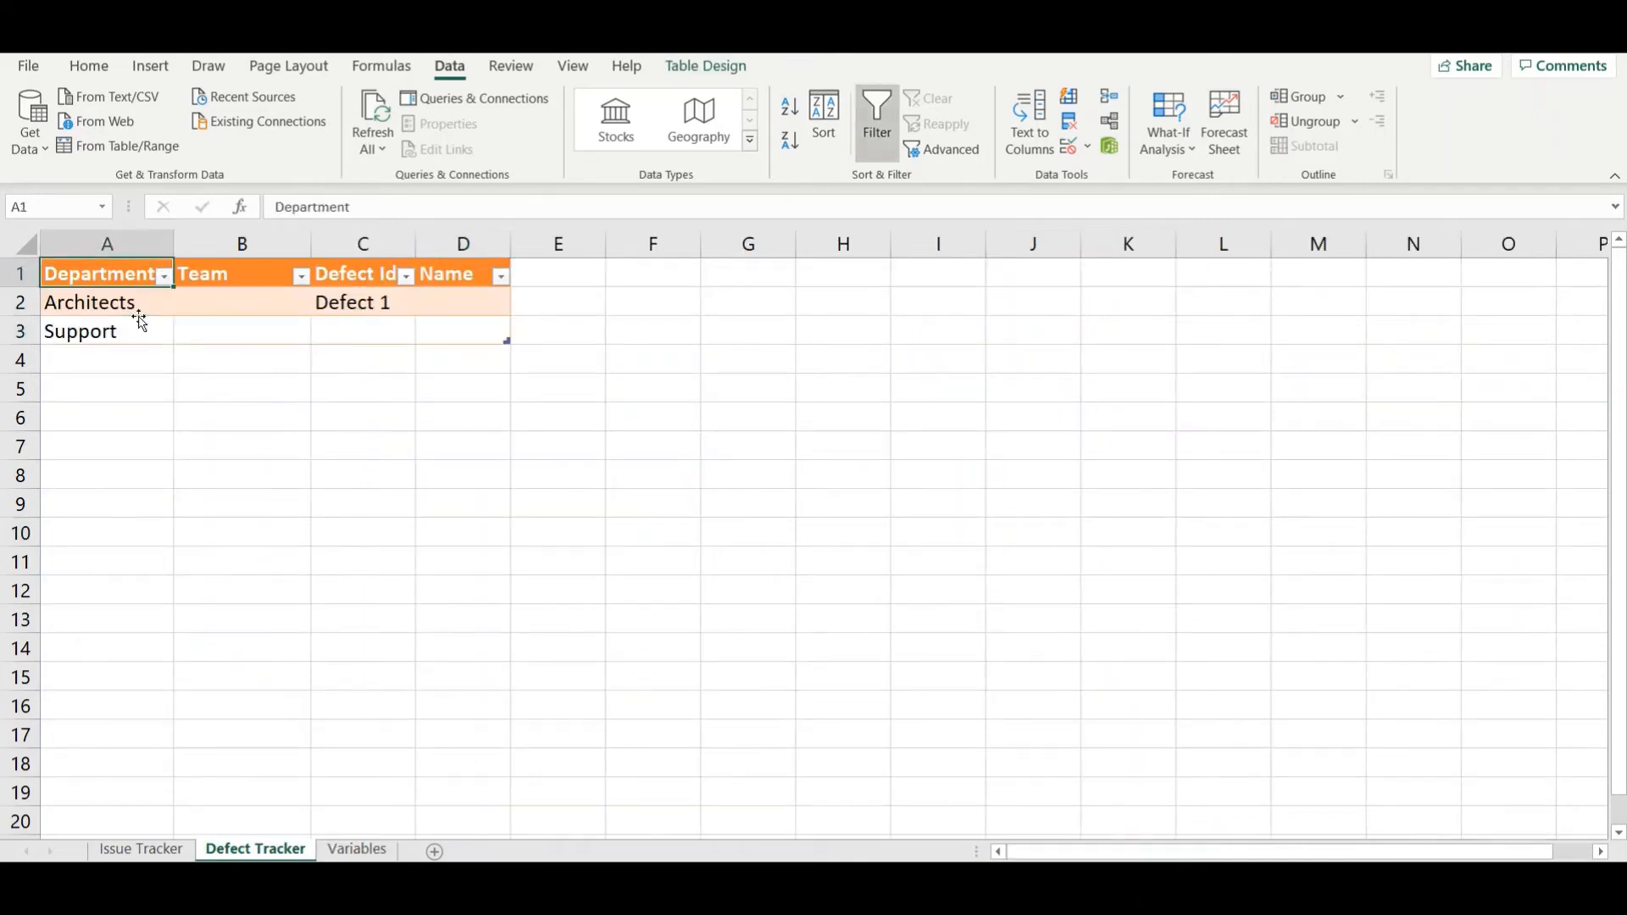
{"action": "key", "text": "Down"}
{"action": "key", "text": "Right"}
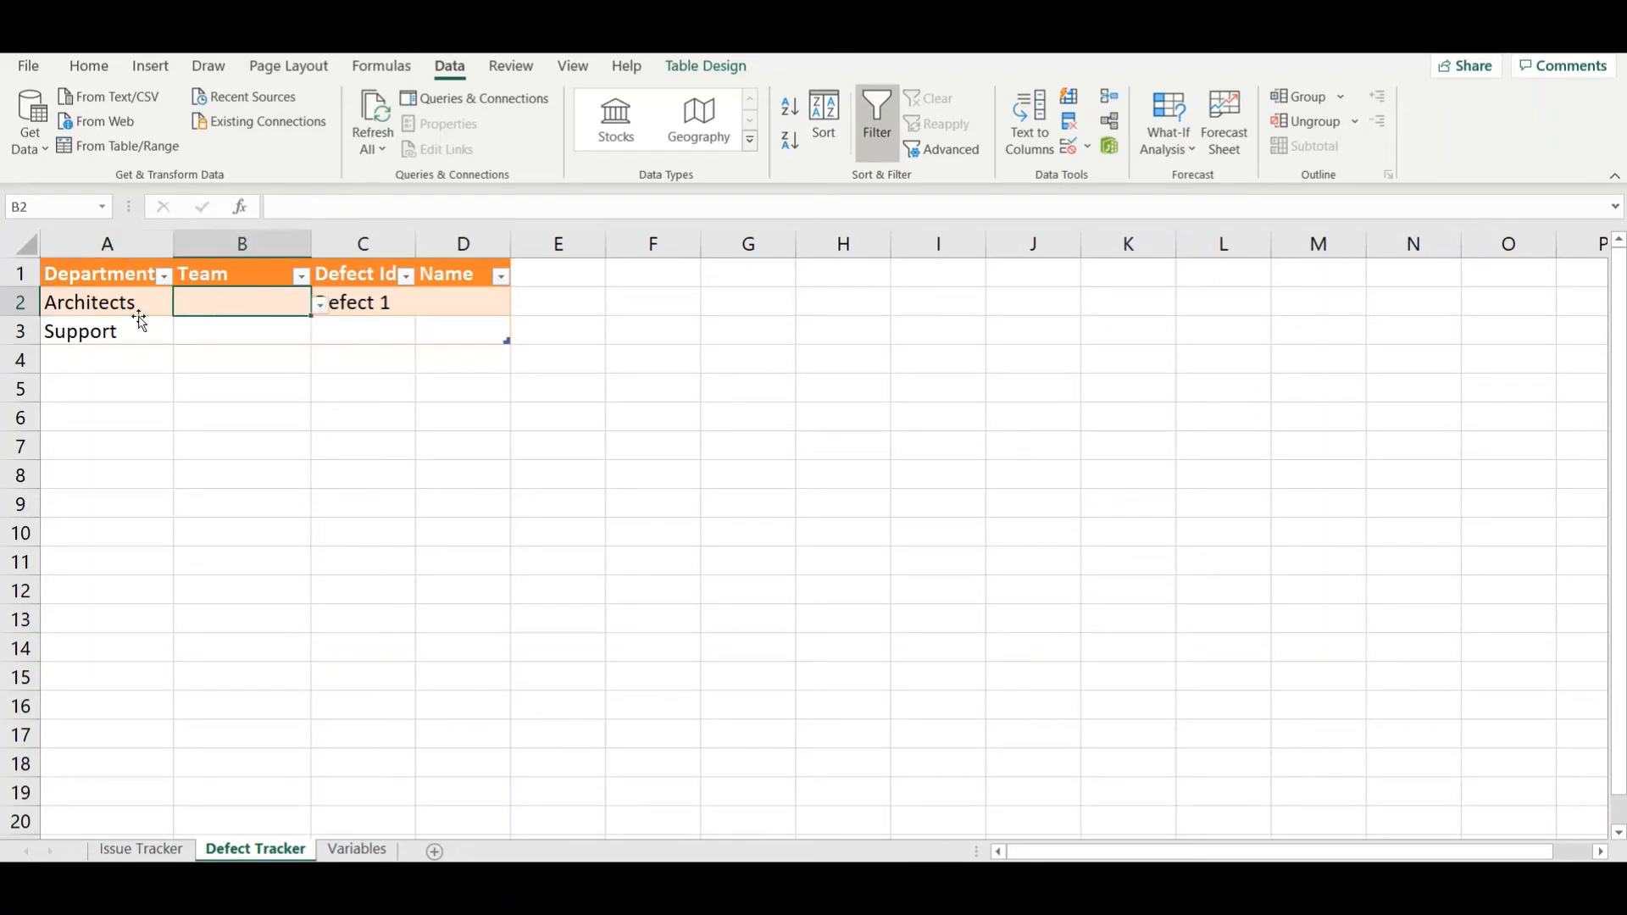
{"action": "left_click", "coordinate": [322, 305]}
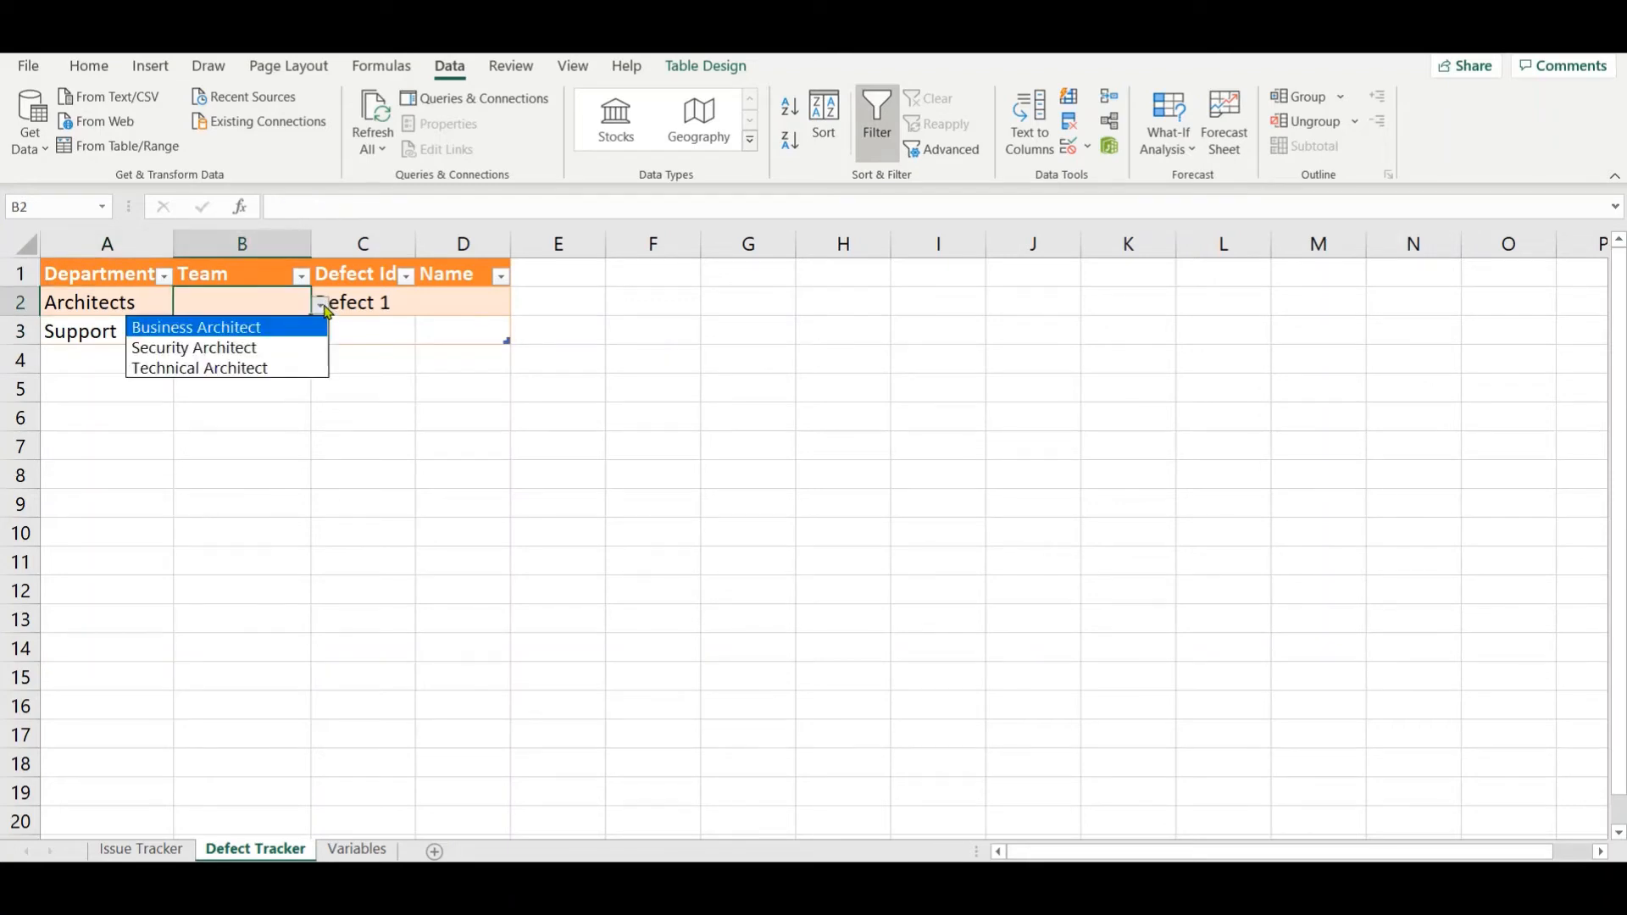
{"action": "left_click", "coordinate": [277, 328]}
{"action": "left_click", "coordinate": [352, 849]}
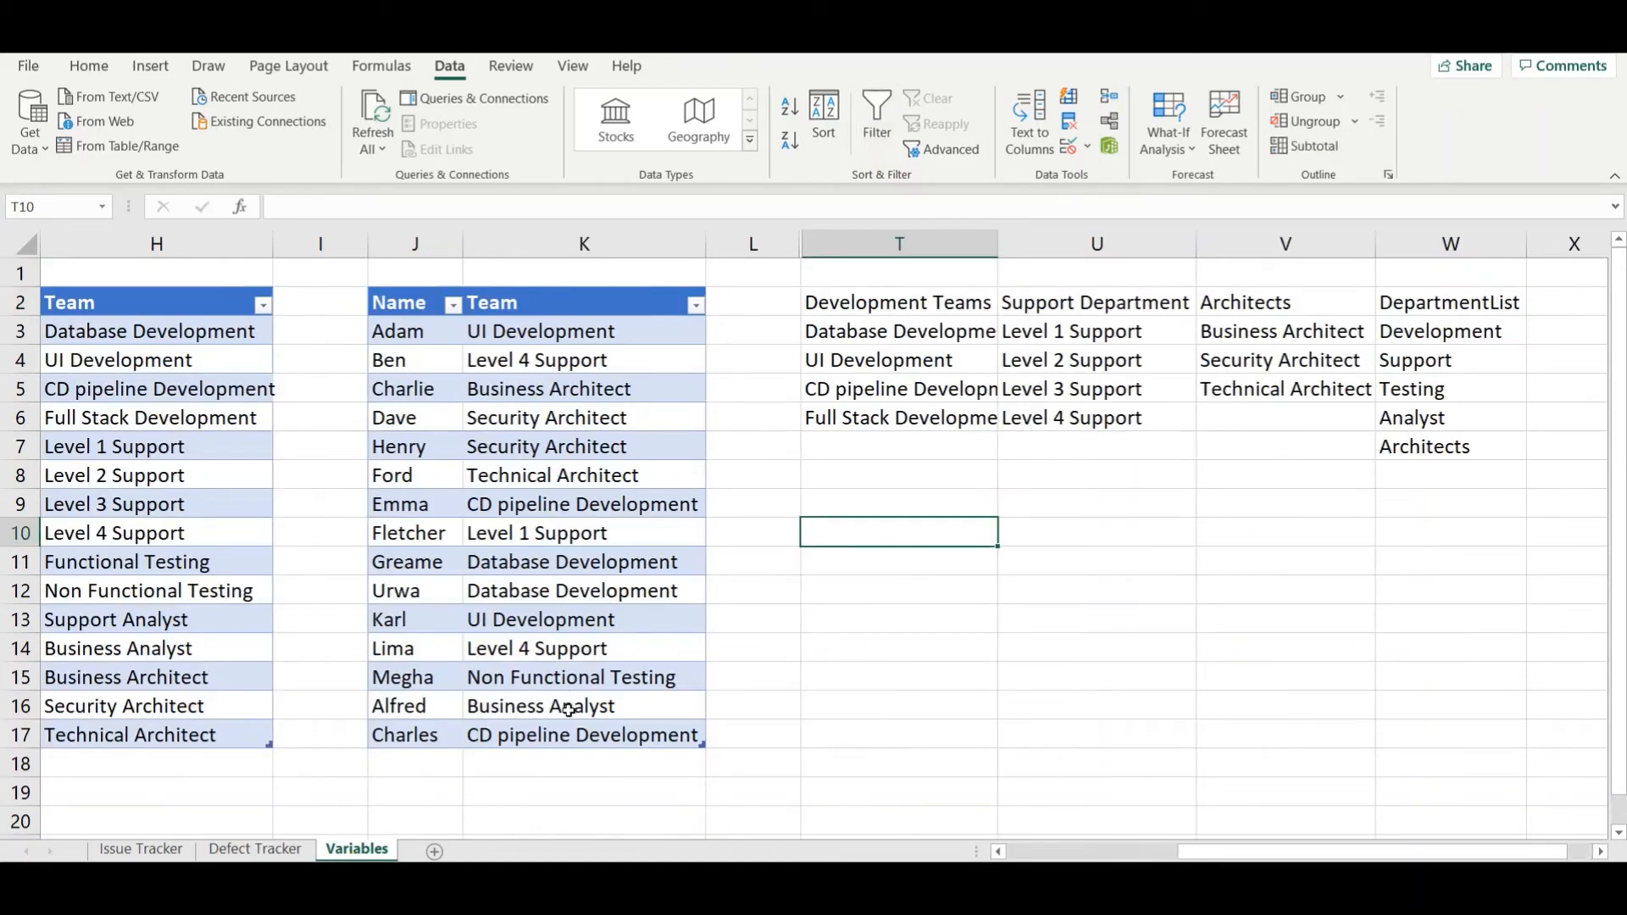
{"action": "left_click", "coordinate": [603, 392]}
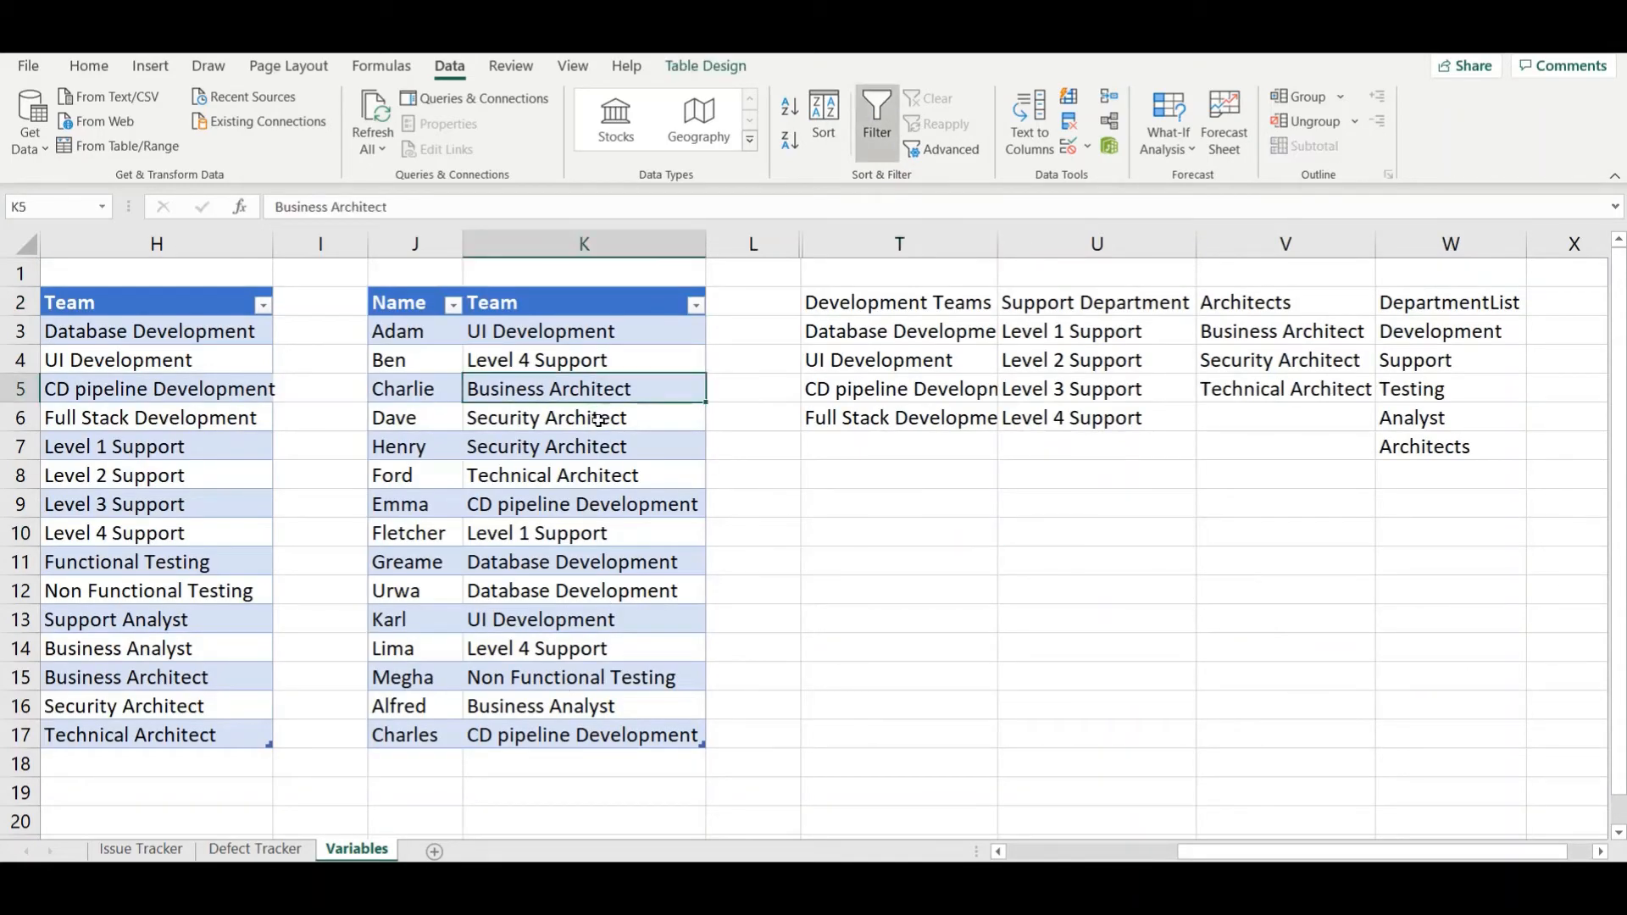
{"action": "left_click", "coordinate": [241, 899]}
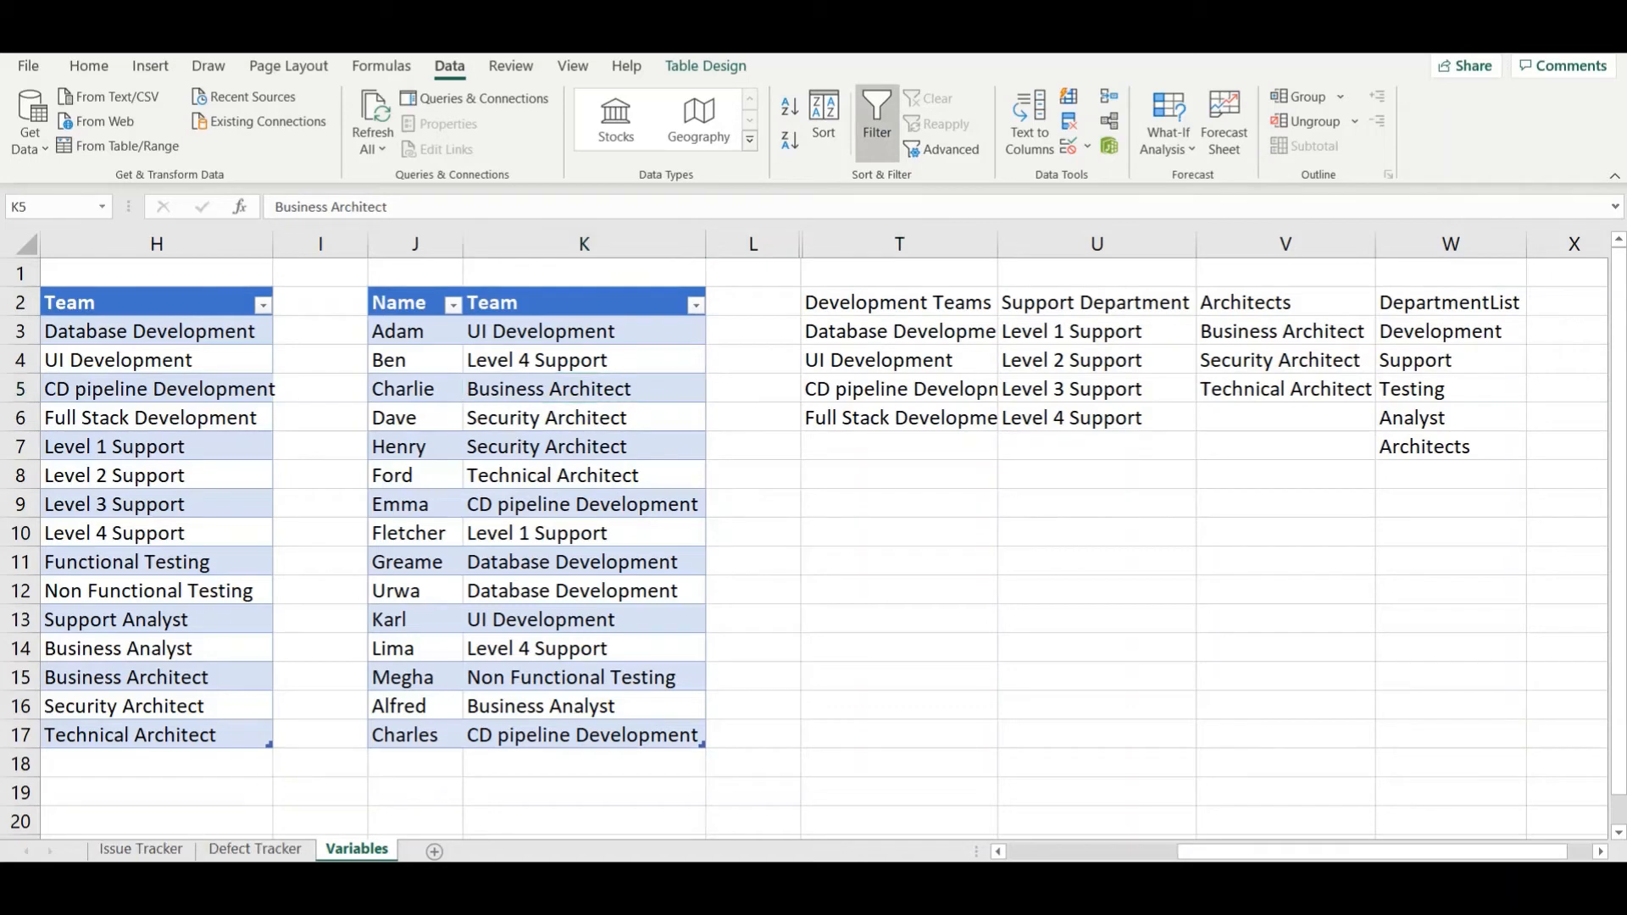
{"action": "left_click", "coordinate": [240, 852]}
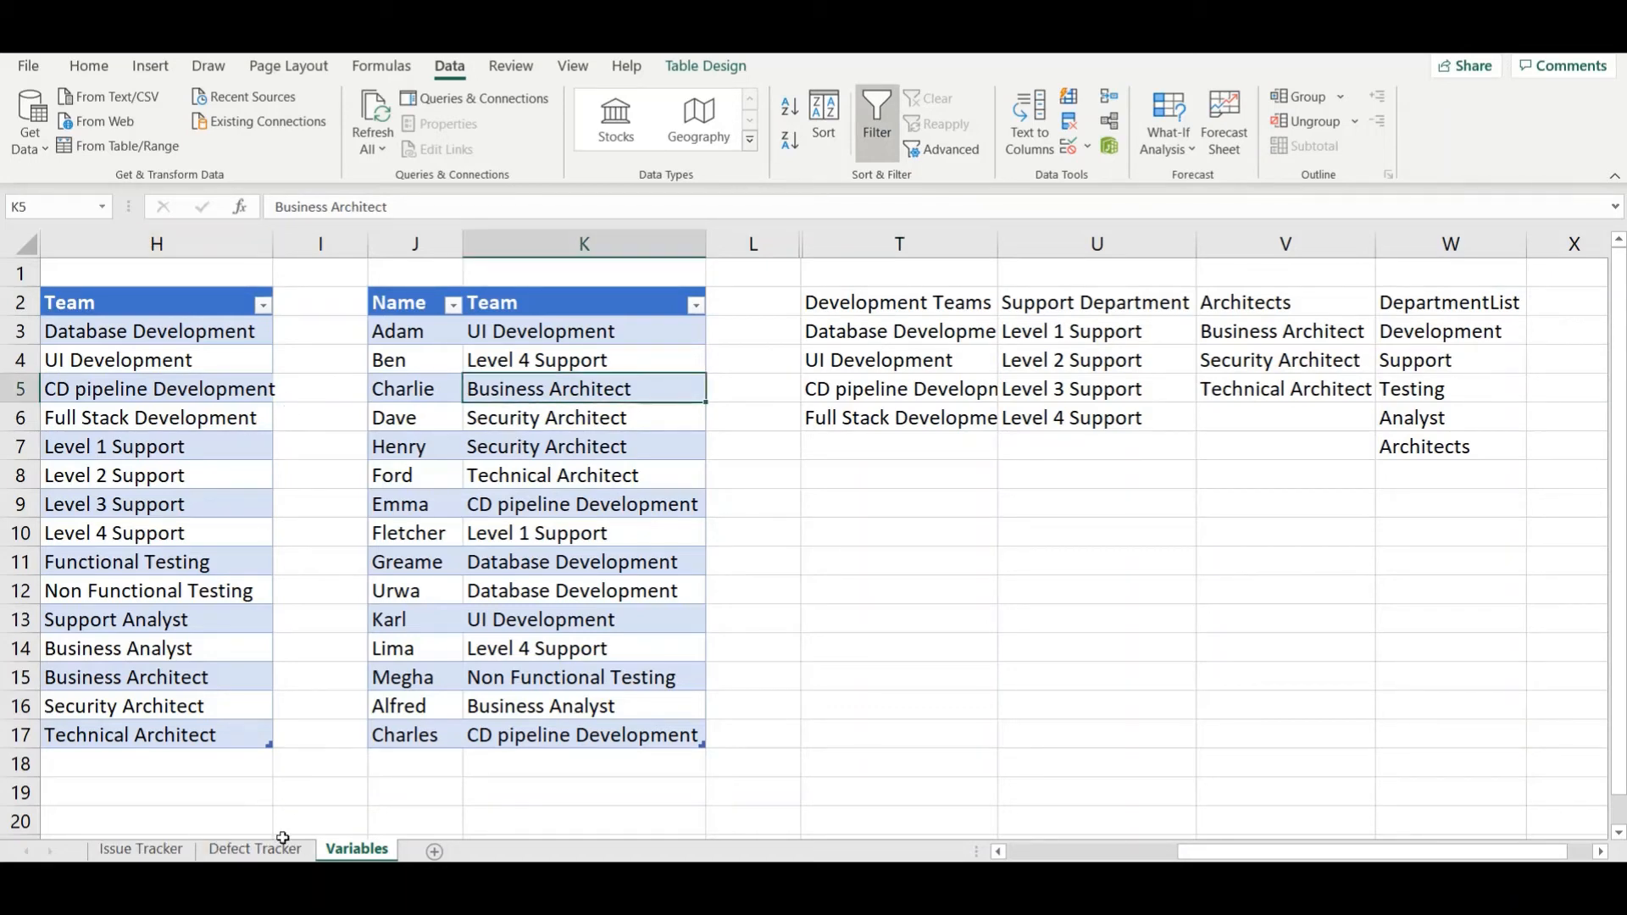
{"action": "left_click", "coordinate": [255, 850]}
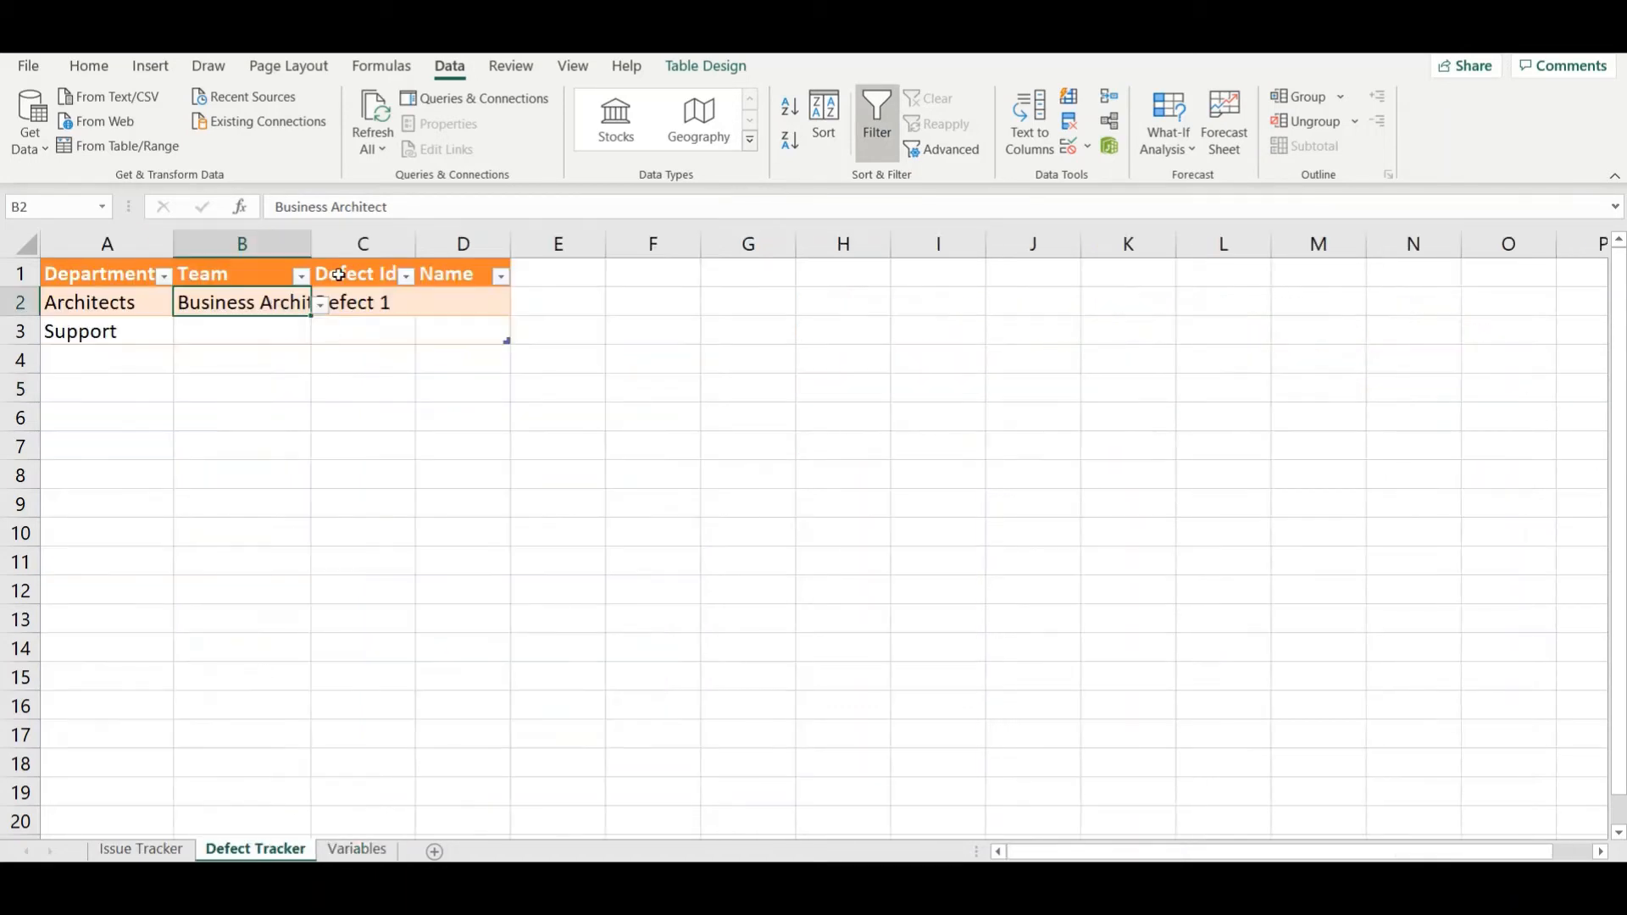
Step: Set the team in cell B2 to Security Architect and locate that team in the Name and Team table on the Variables sheet
{"action": "left_click", "coordinate": [321, 305]}
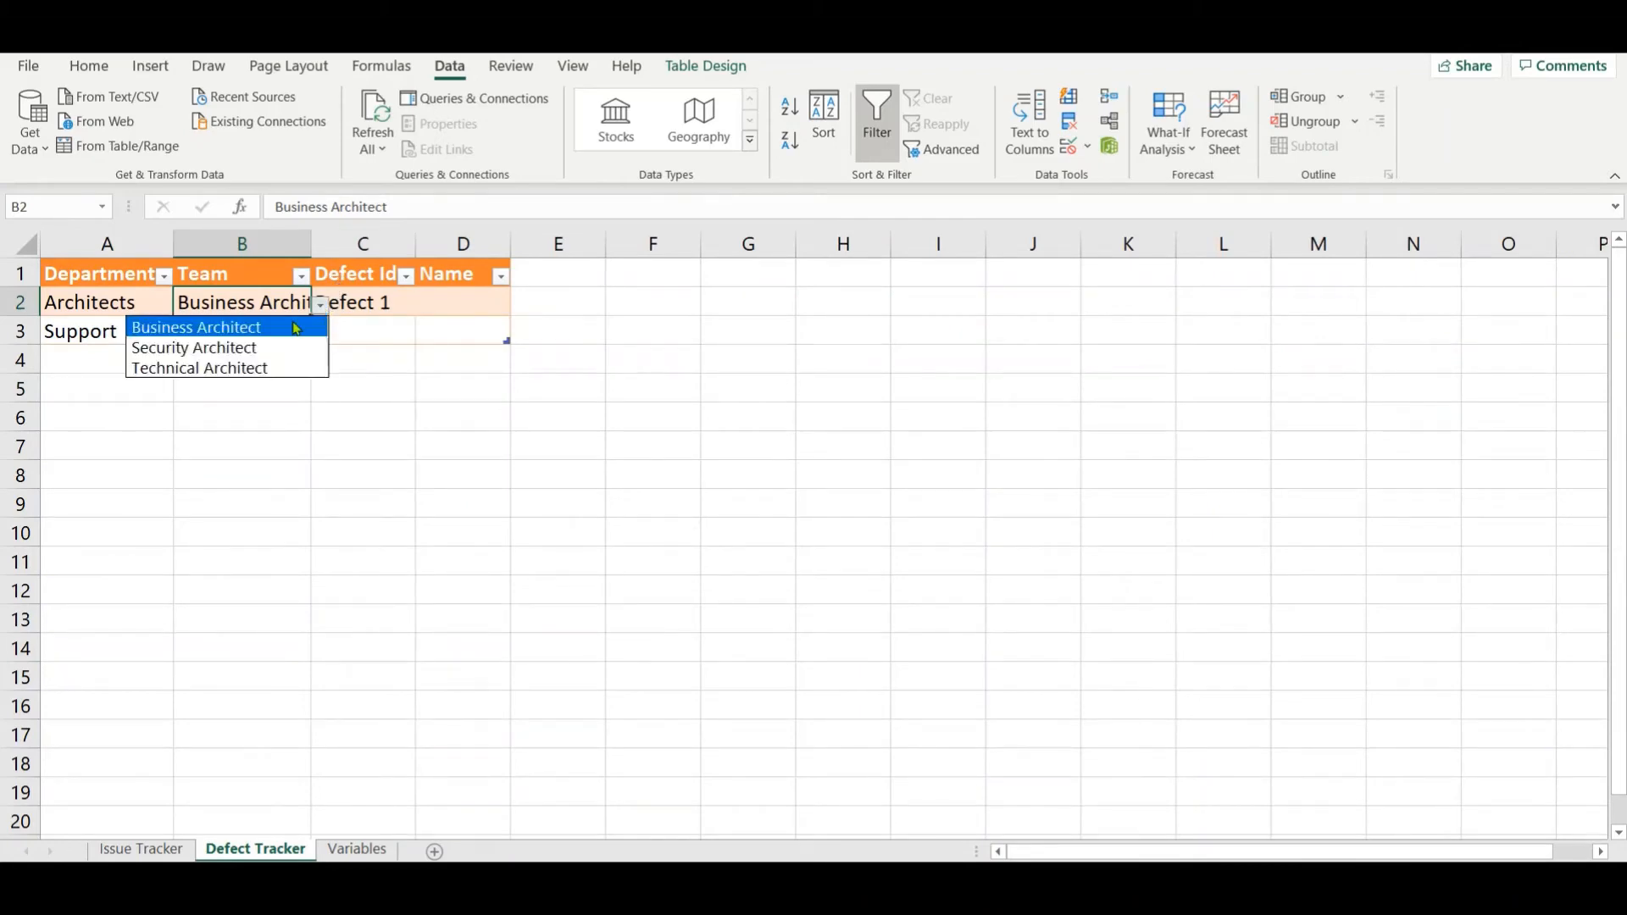
{"action": "left_click", "coordinate": [275, 348]}
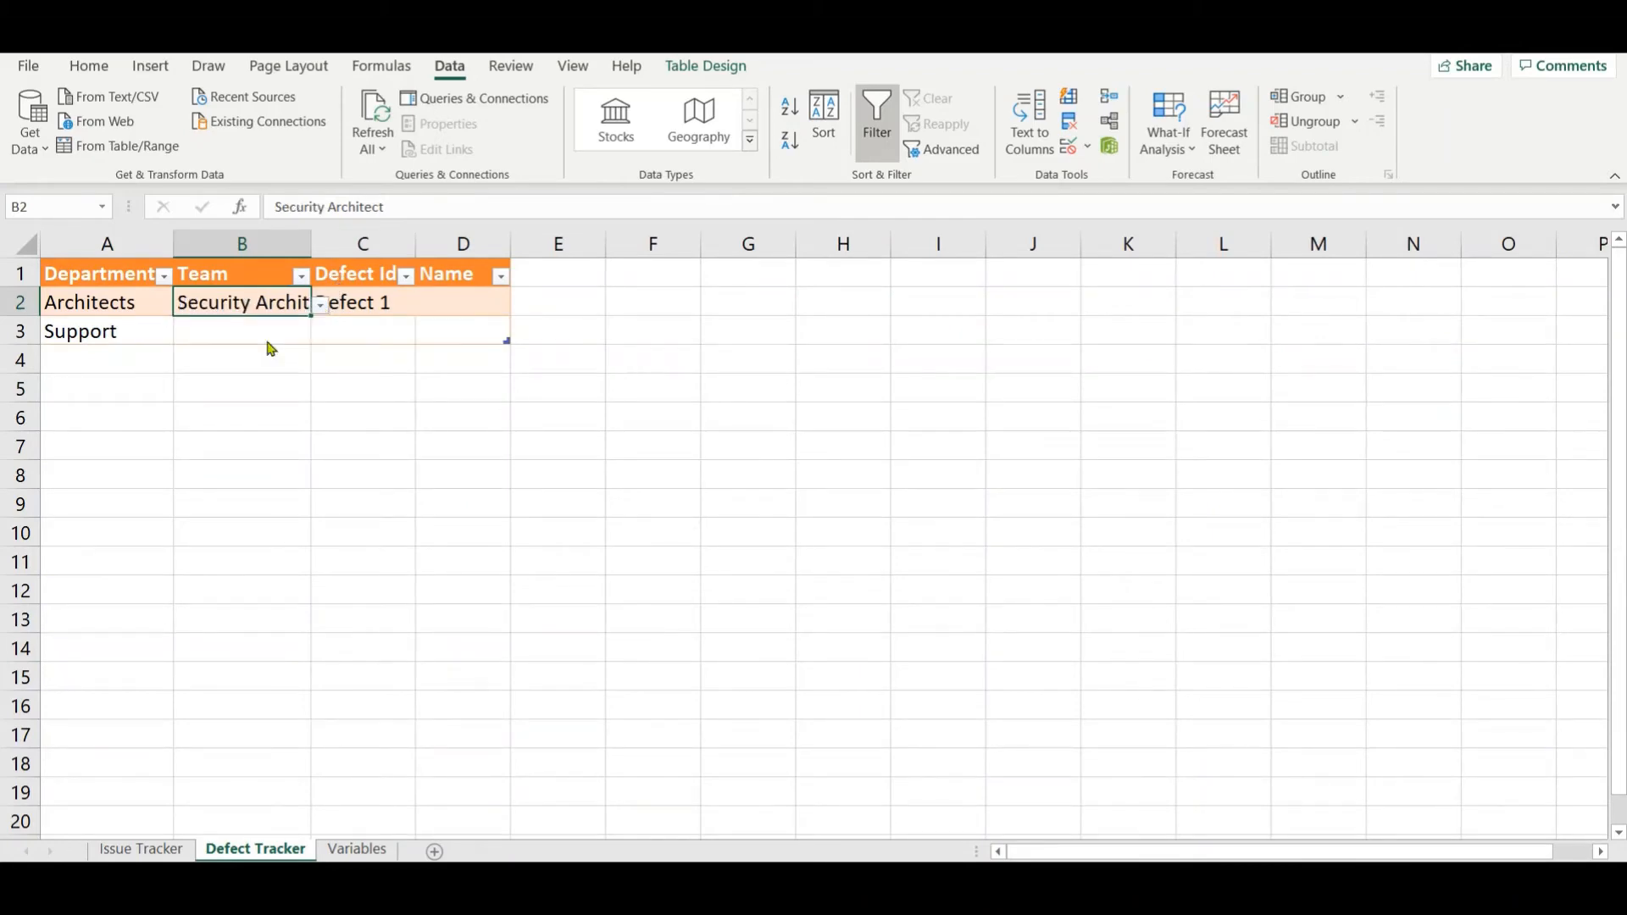
{"action": "left_click", "coordinate": [350, 851]}
{"action": "left_click", "coordinate": [596, 415]}
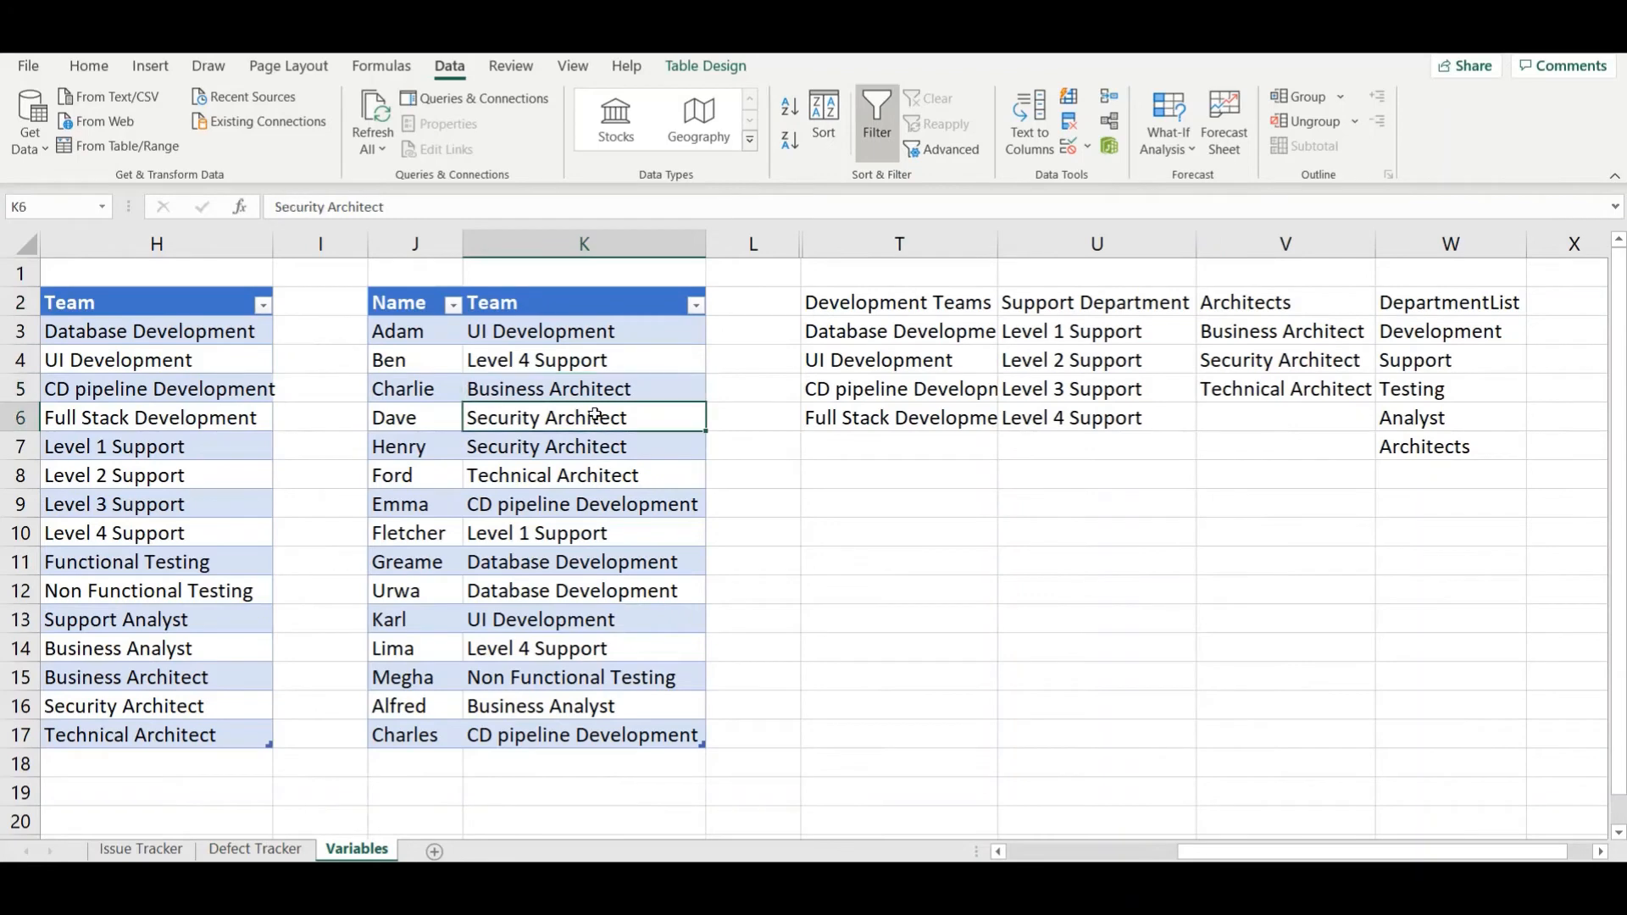
Step: Enter the heading Security Architects in cell T13 of the Variables sheet
{"action": "left_click", "coordinate": [882, 612]}
{"action": "type", "text": "Sec"}
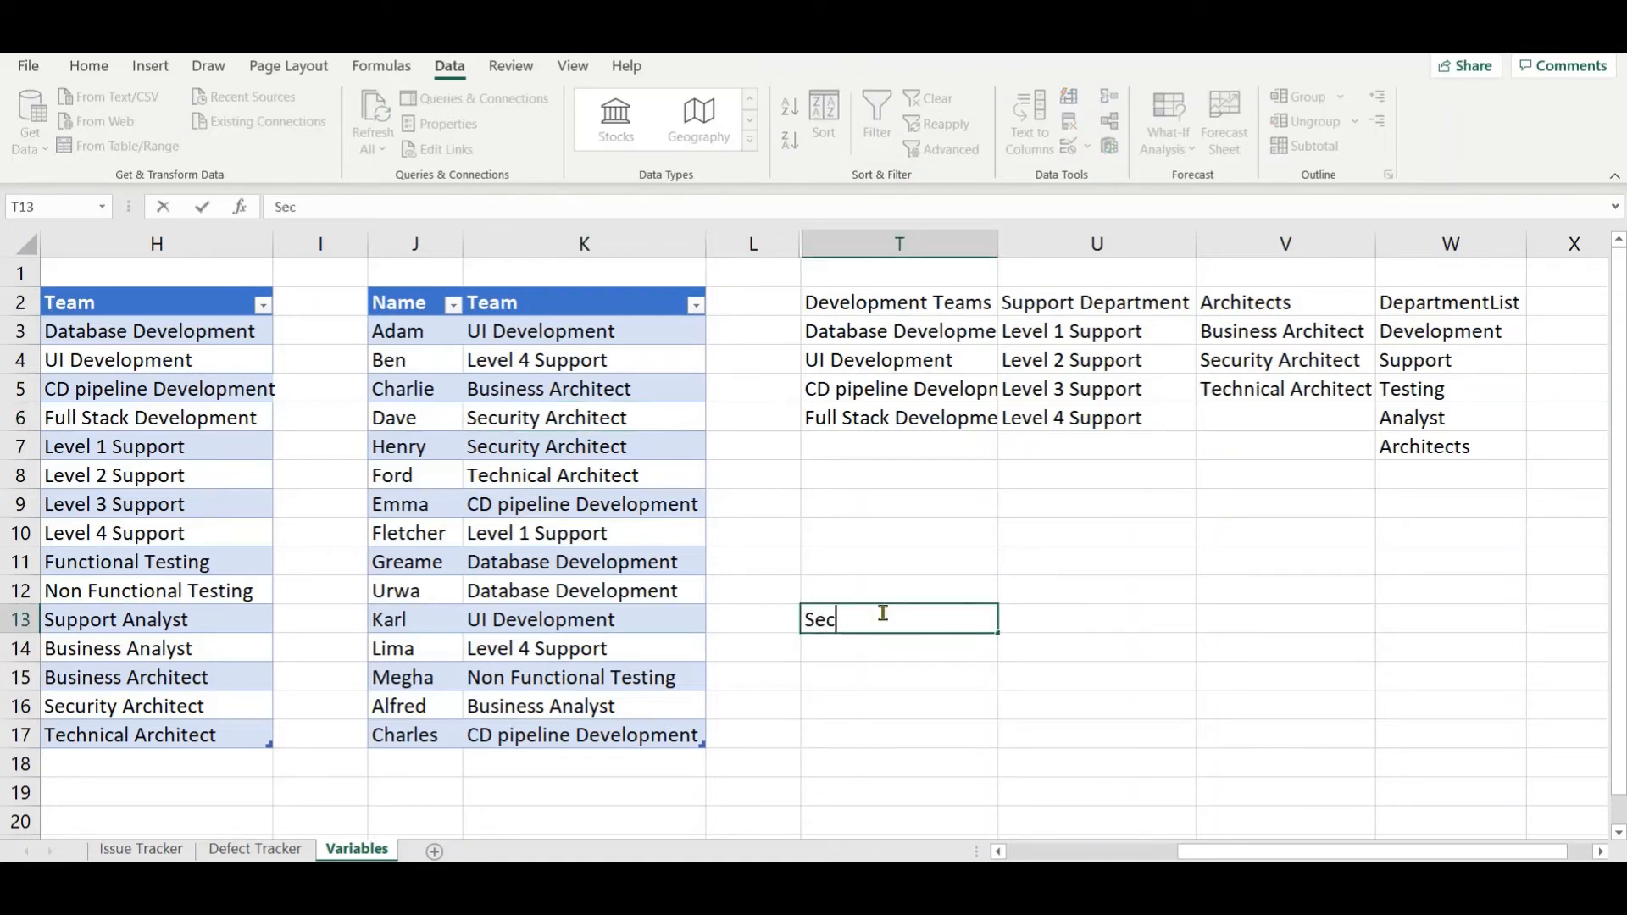
{"action": "type", "text": "urity Architects"}
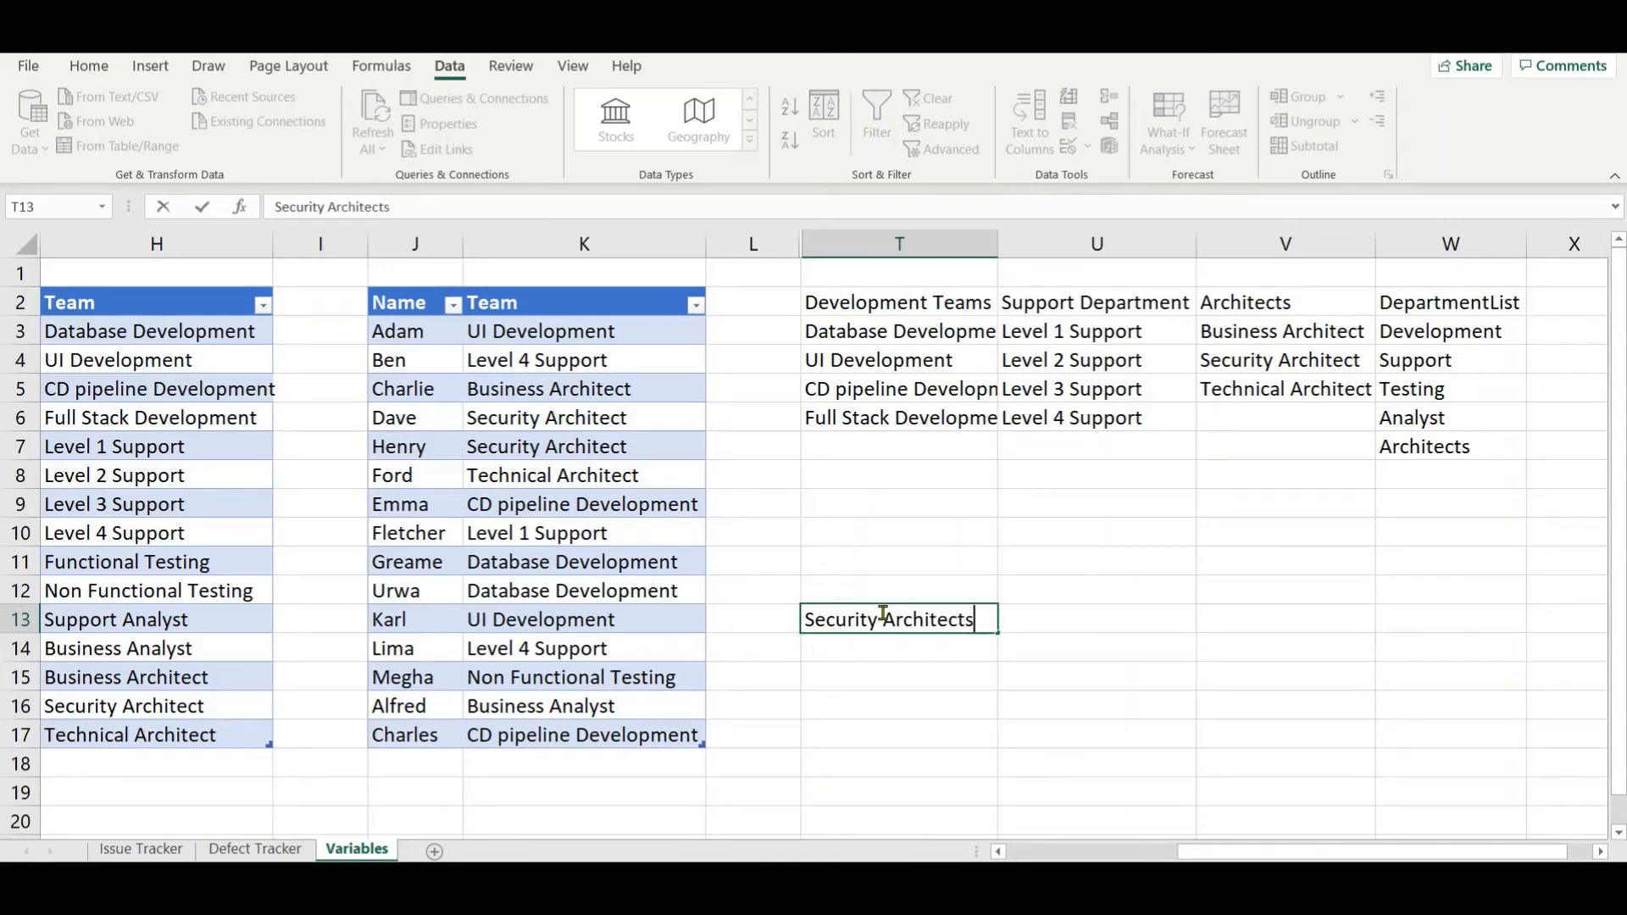
{"action": "key", "text": "Return"}
Step: Enter =FILTER(NamevsTeam[Name],NamevsTeam[Team]="Security Architect",) in cell T14 to list that team's names
{"action": "type", "text": "="}
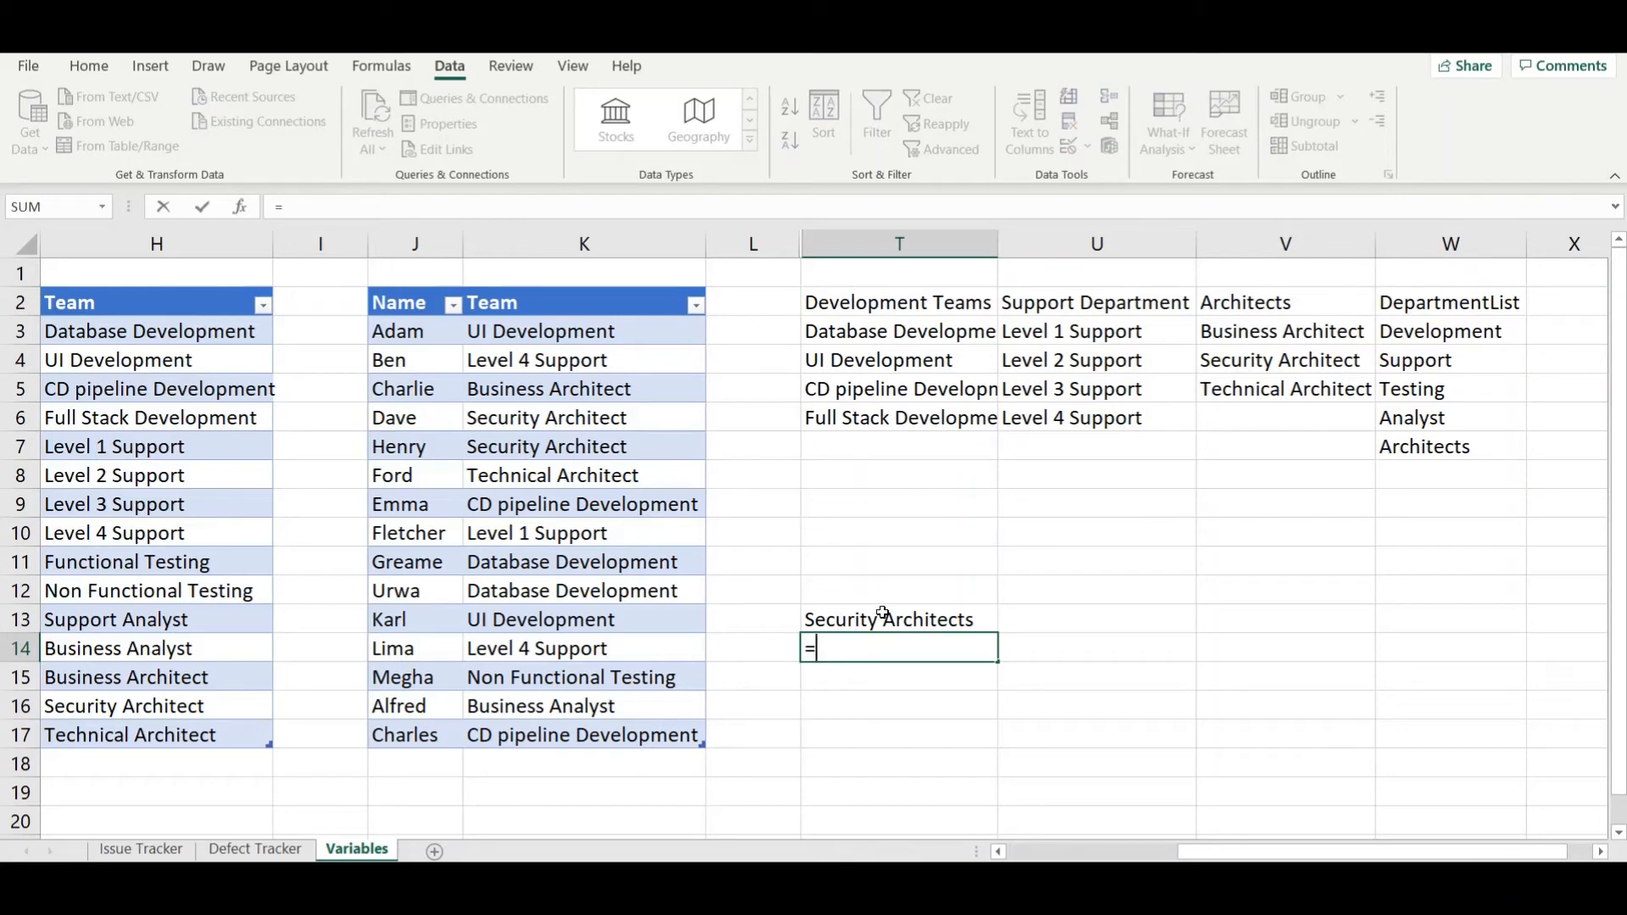
{"action": "type", "text": "FILTER("}
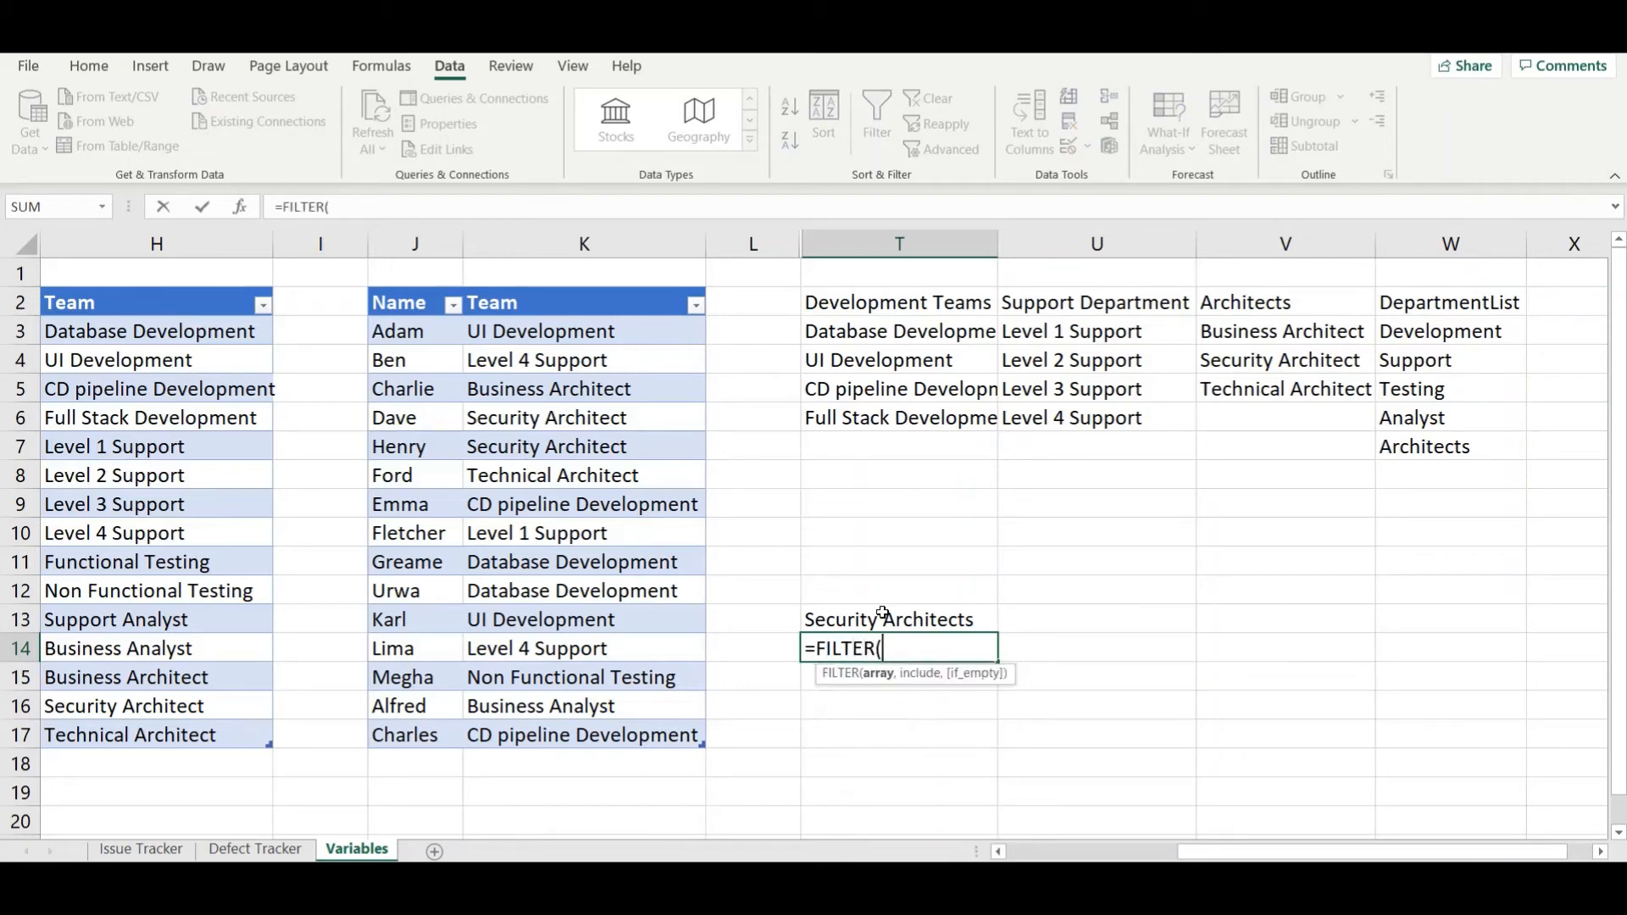
{"action": "left_click", "coordinate": [408, 297]}
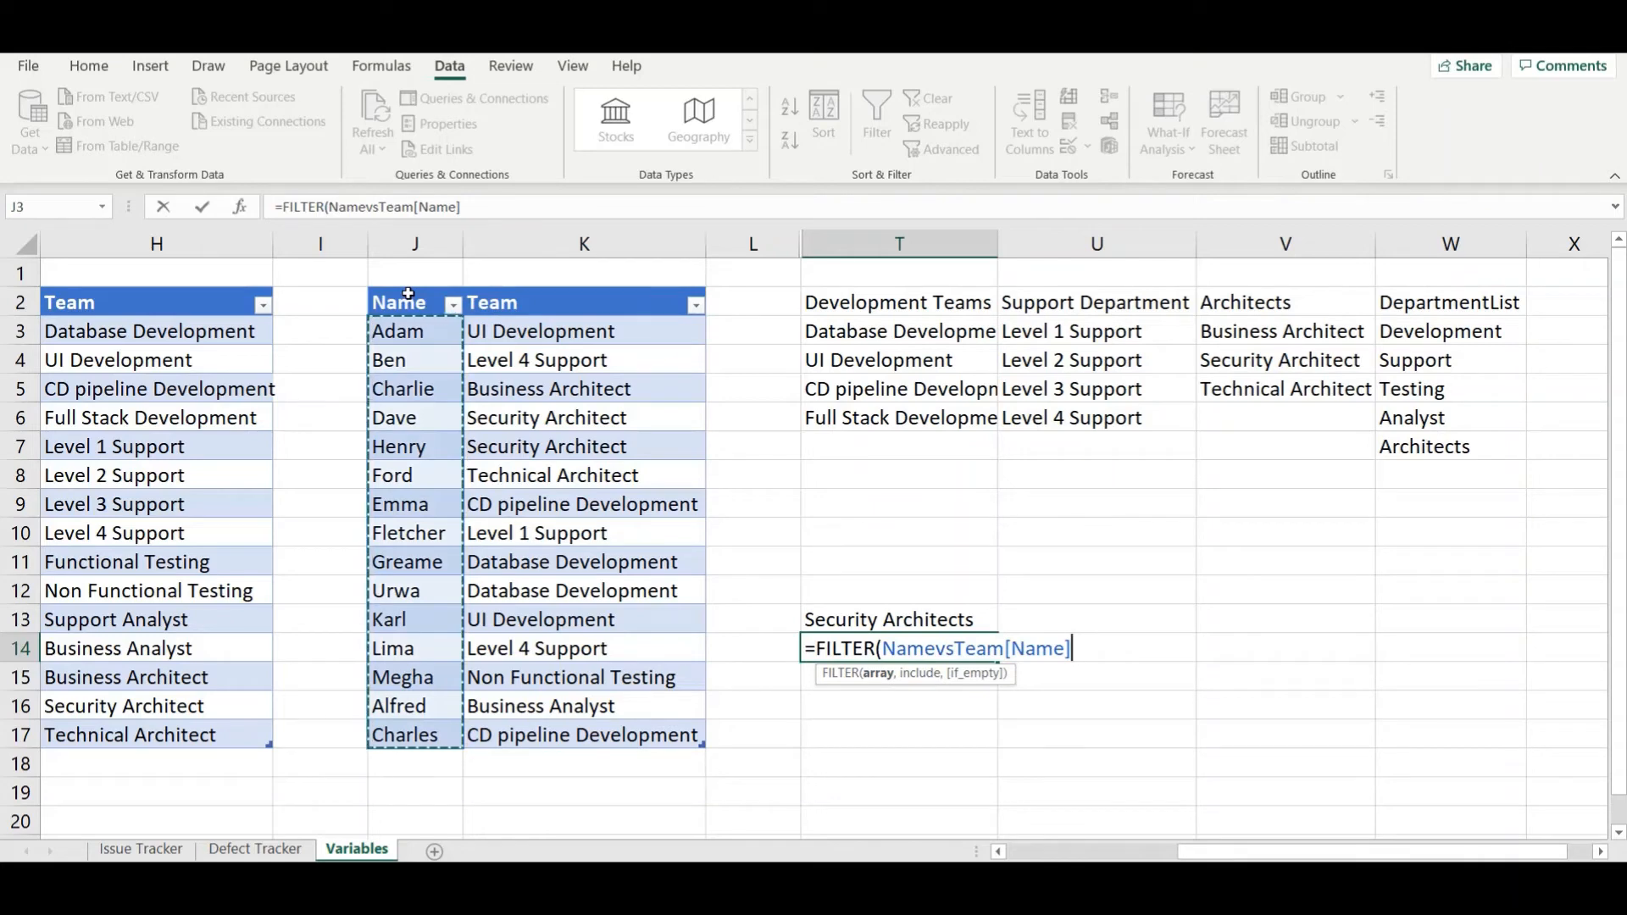
{"action": "type", "text": ","}
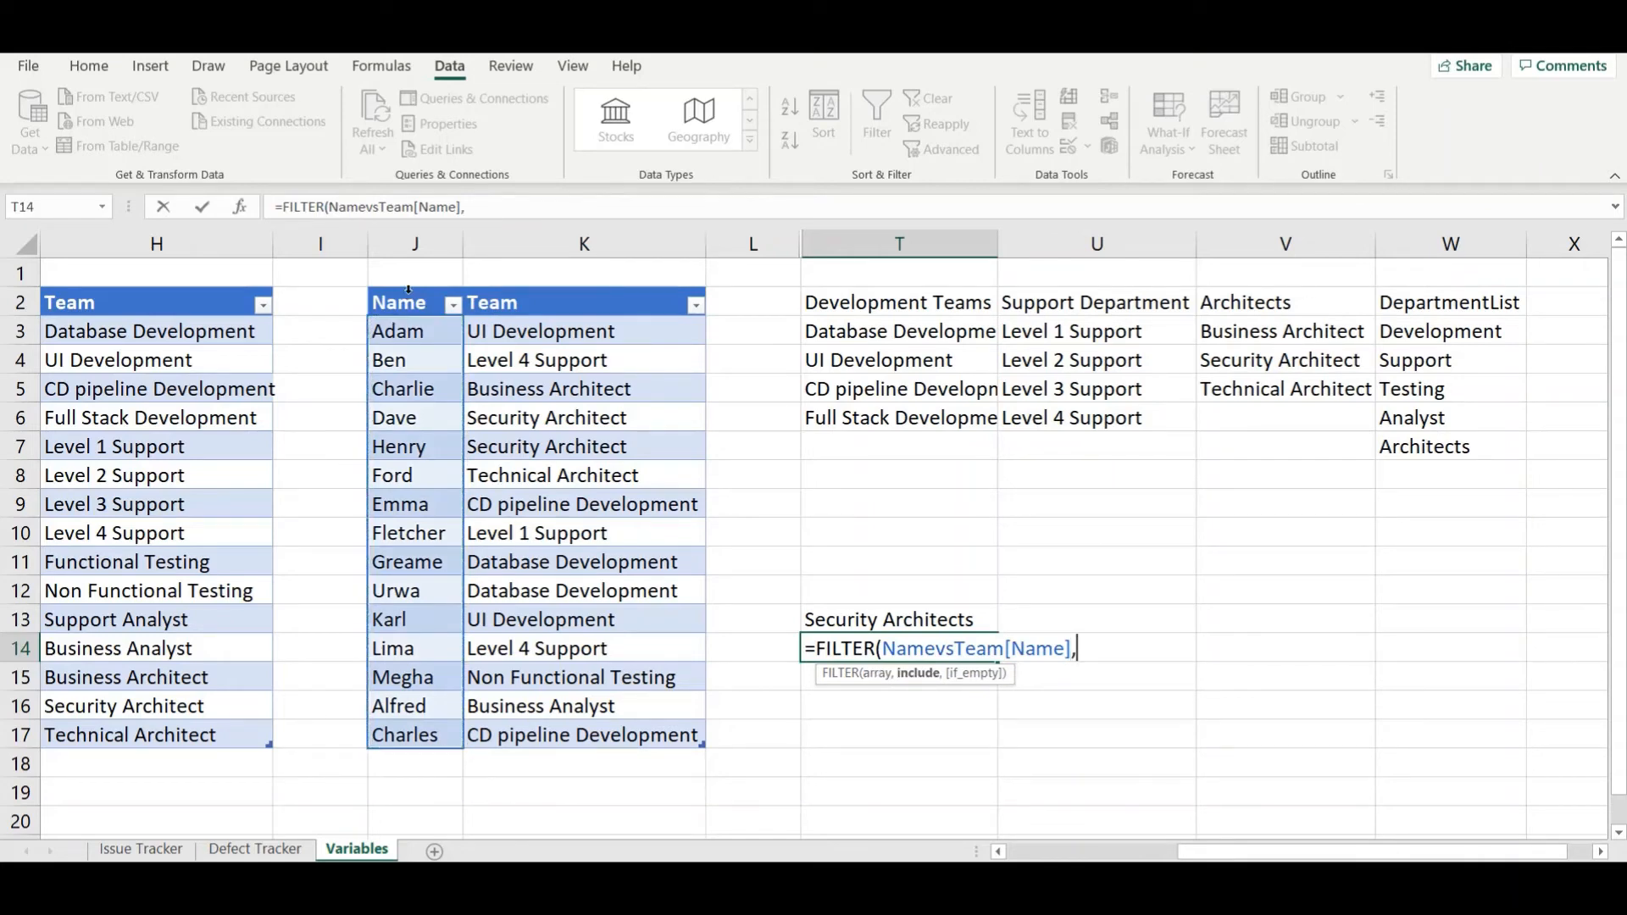
{"action": "left_click", "coordinate": [550, 292]}
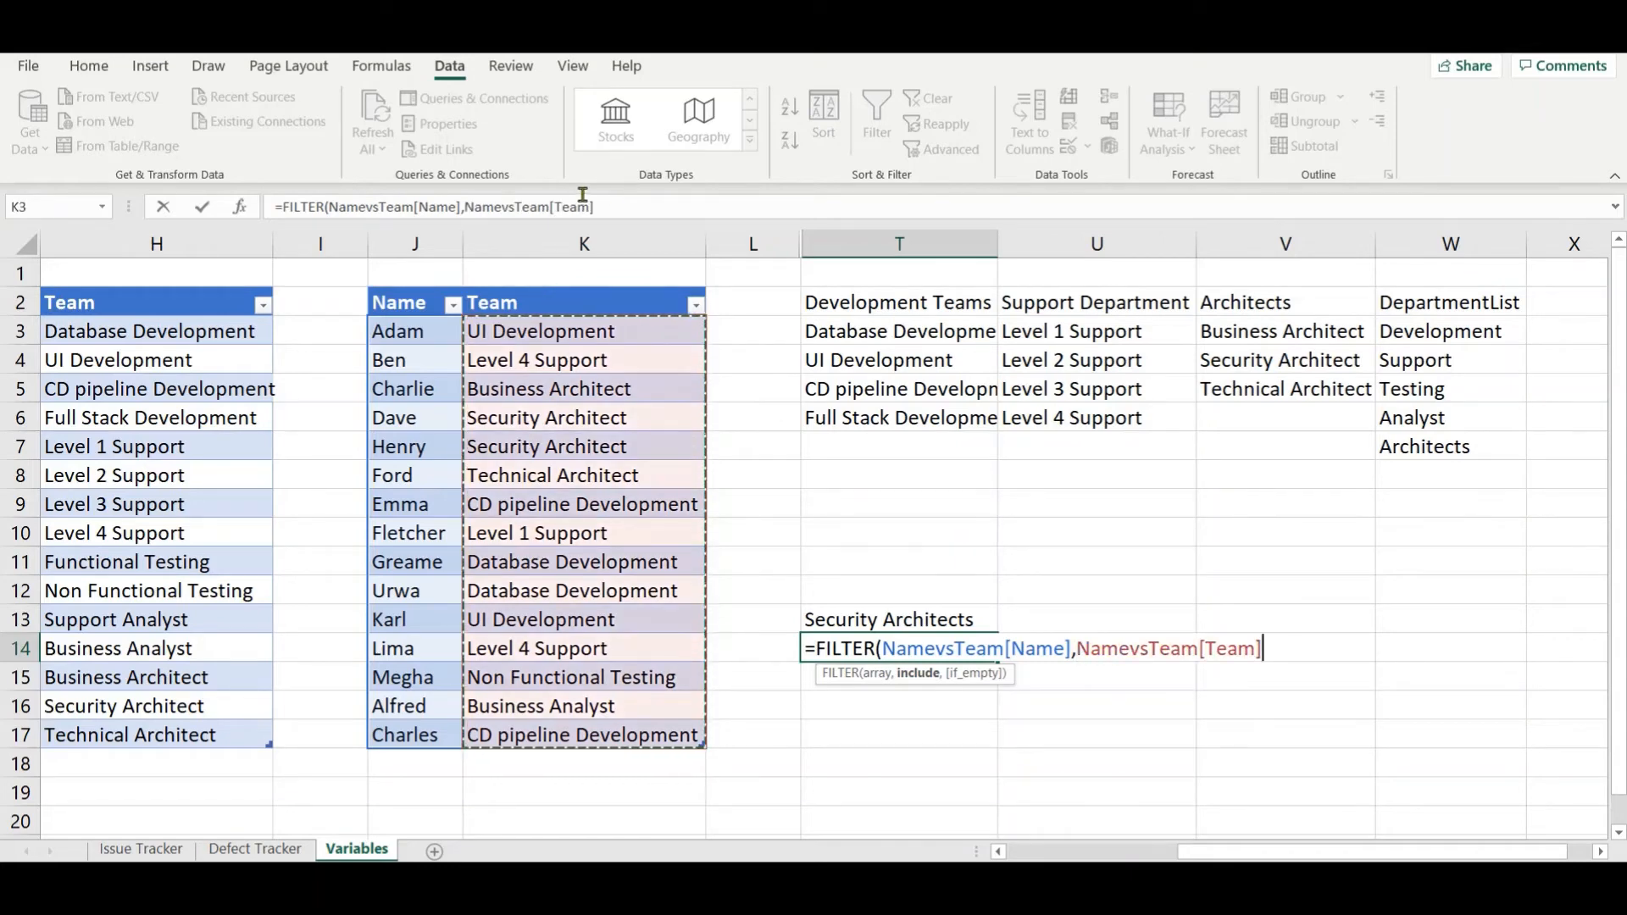
{"action": "left_click", "coordinate": [636, 203]}
{"action": "type", "text": "= "}
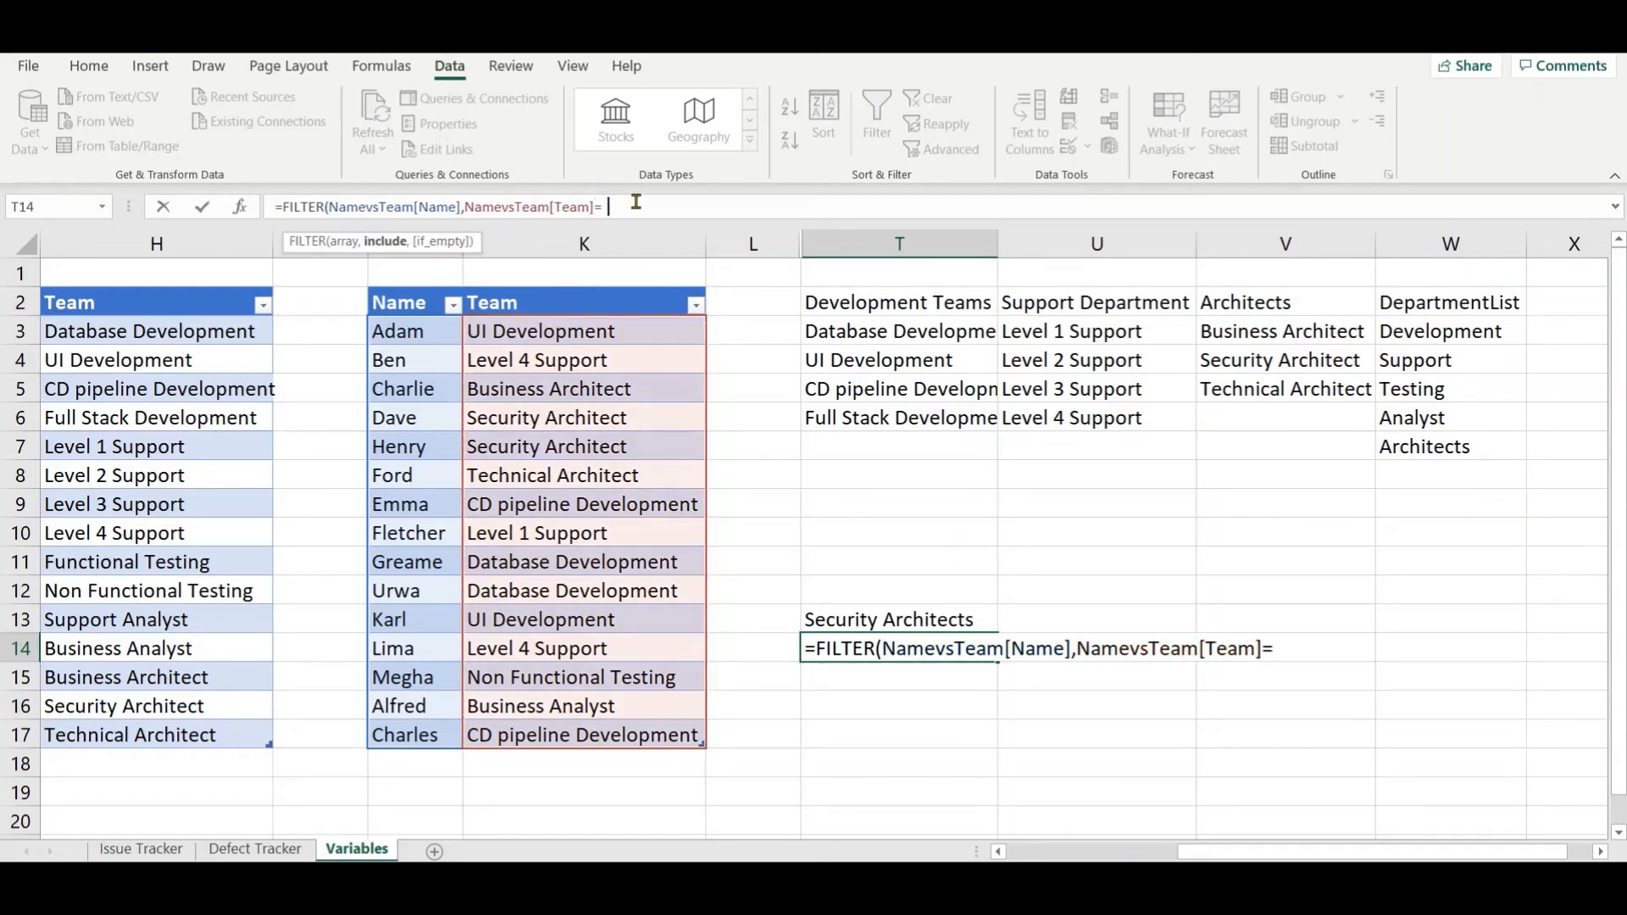
{"action": "type", "text": "\"Security Architec"}
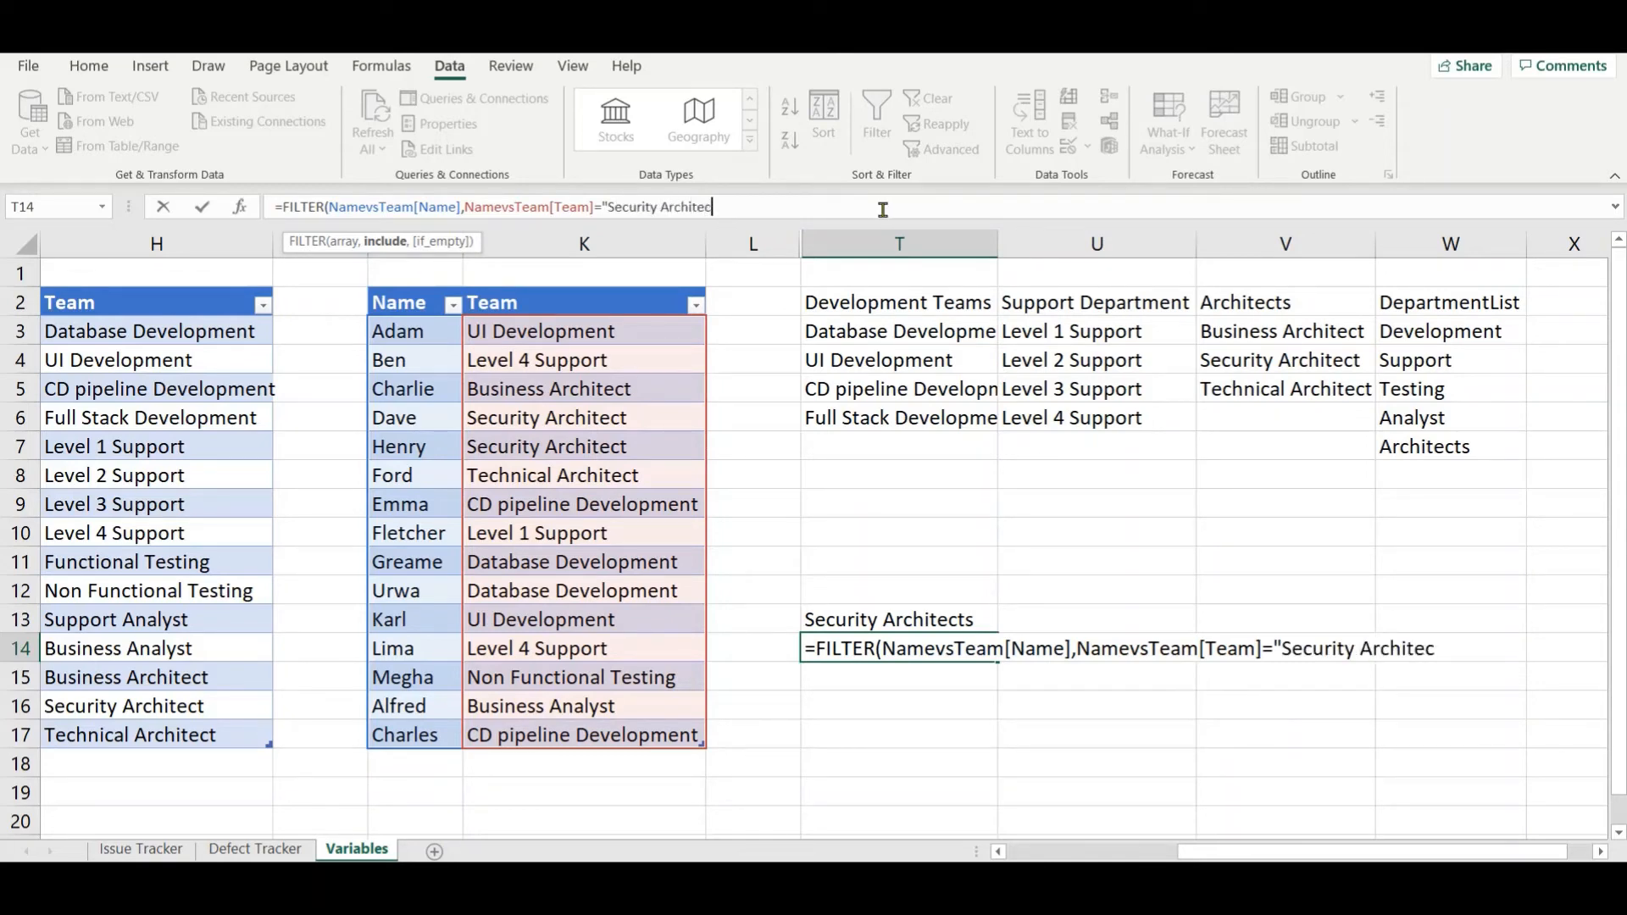
{"action": "type", "text": "t\")"}
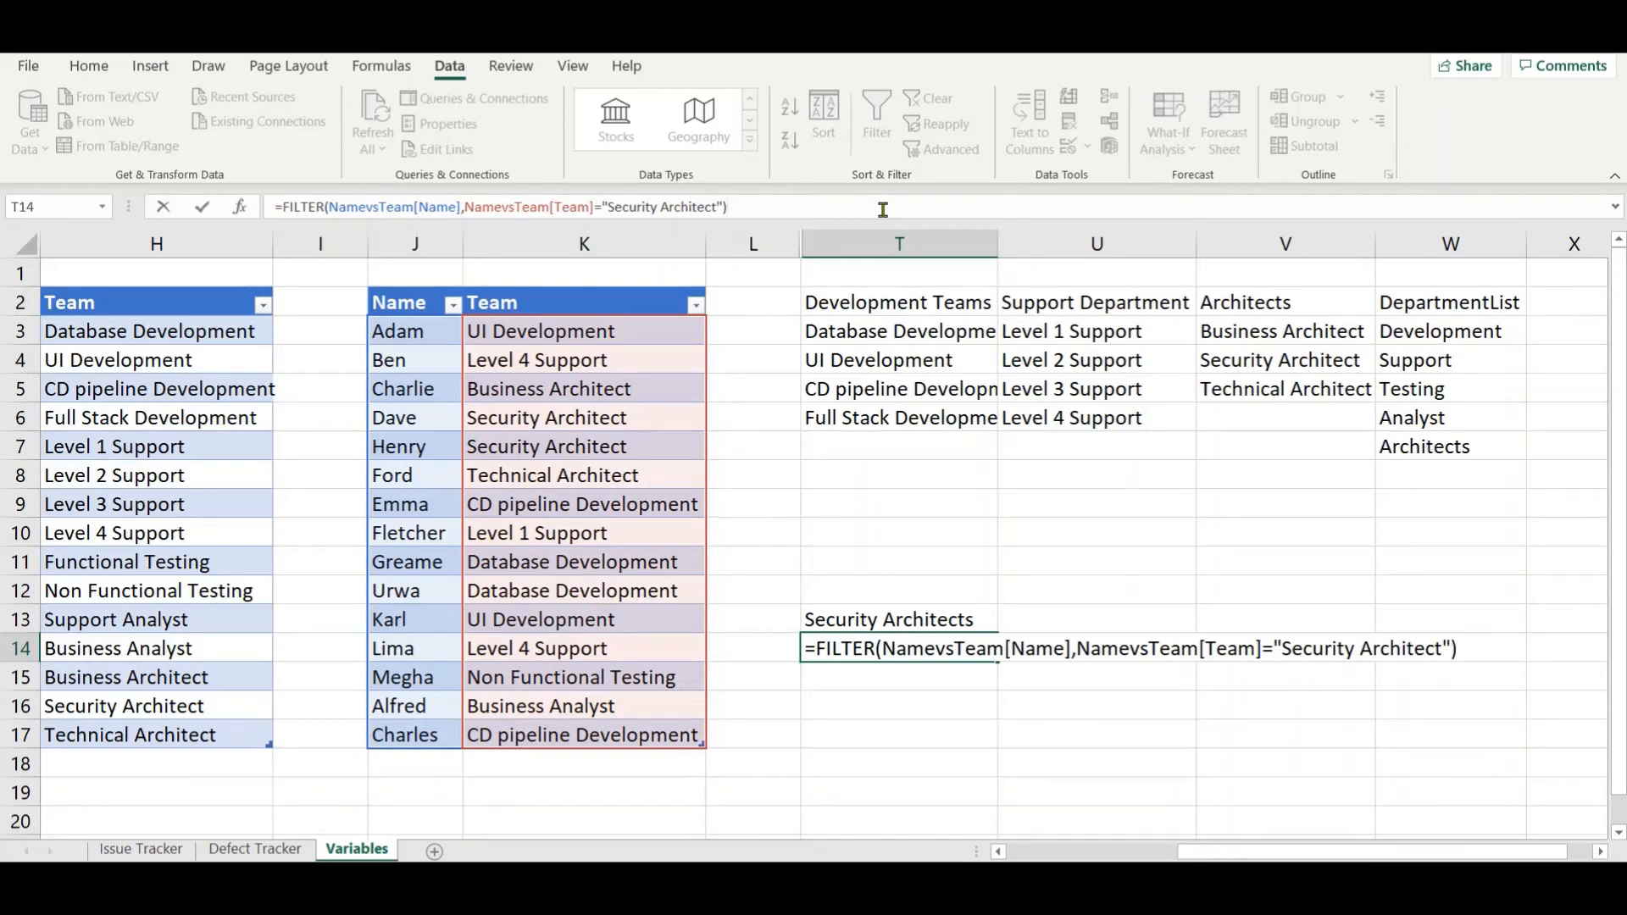
{"action": "key", "text": "BackSpace"}
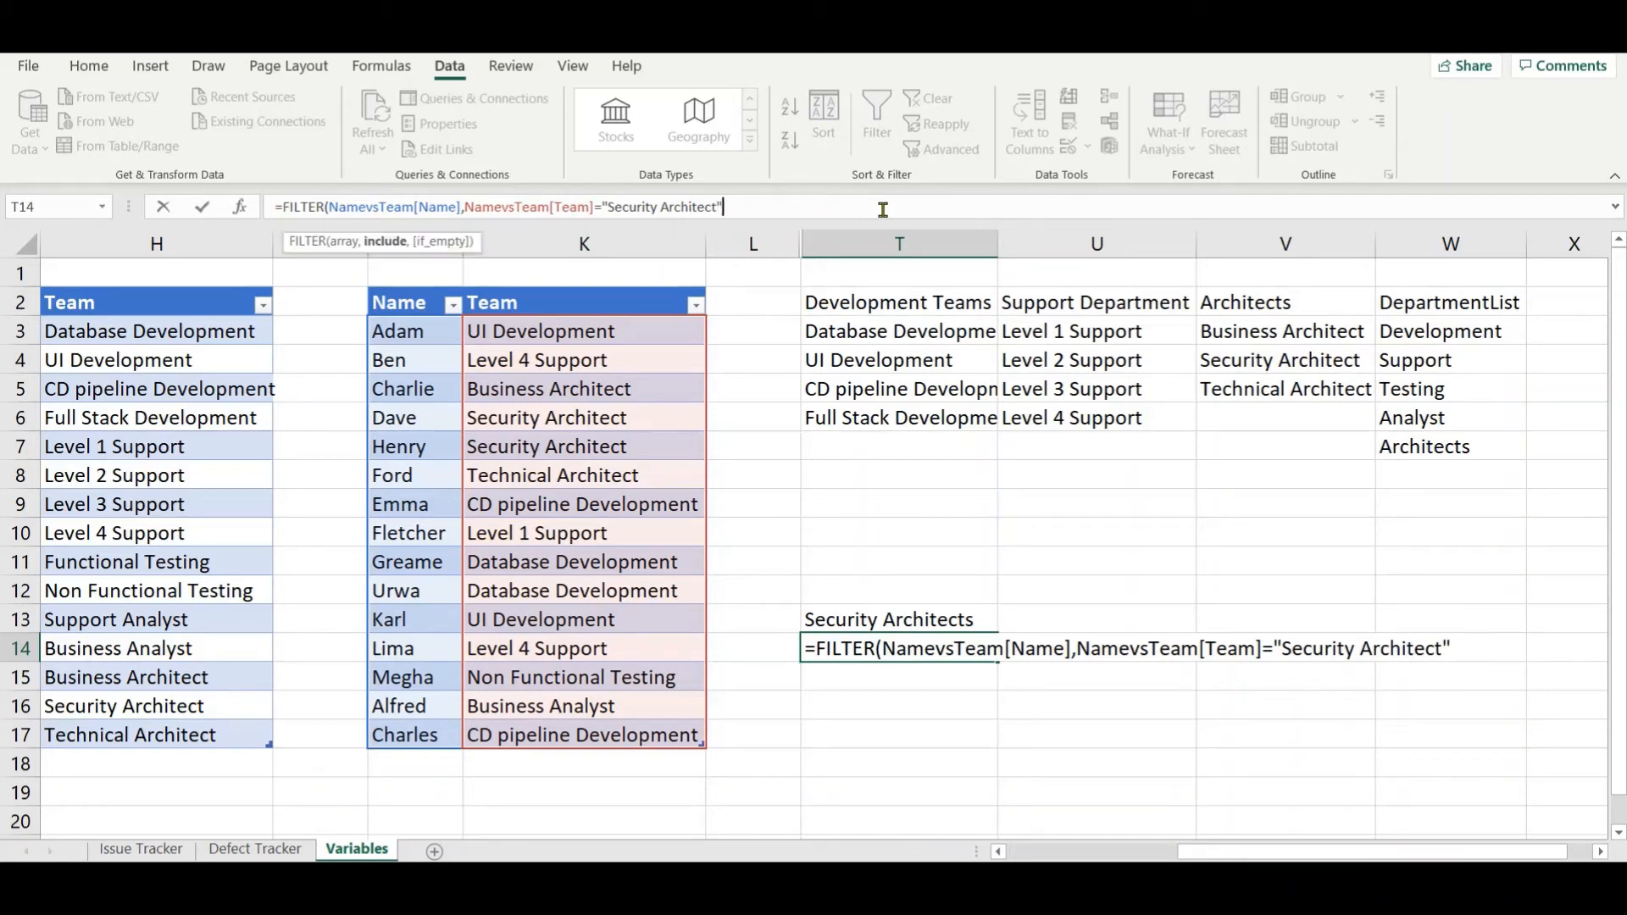
{"action": "type", "text": ",)"}
{"action": "key", "text": "Return"}
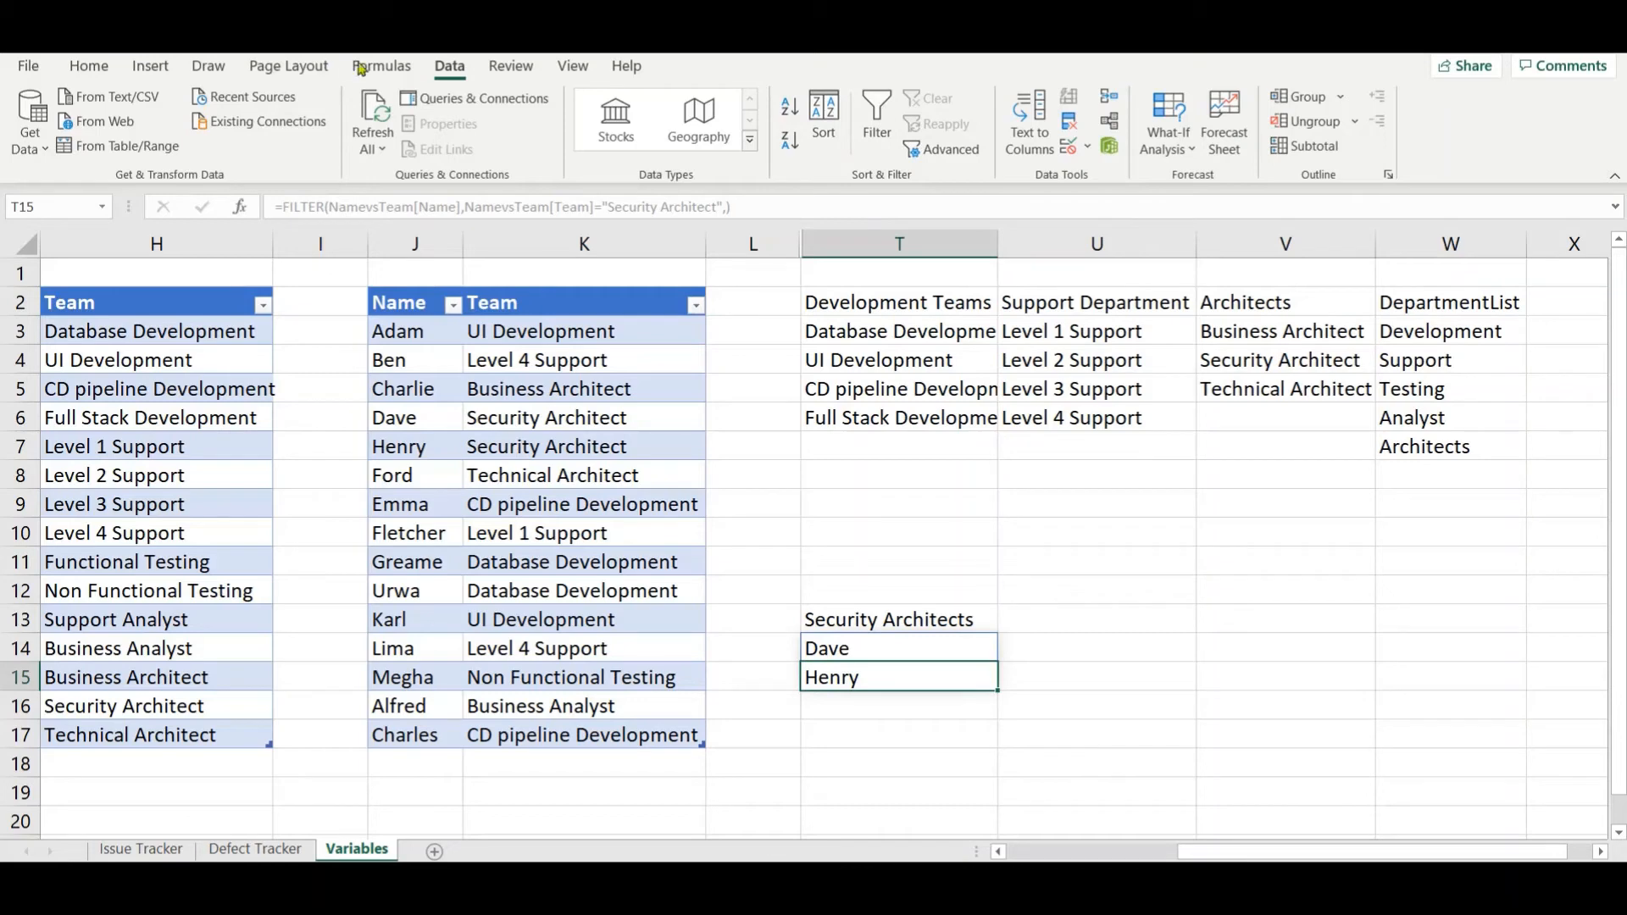
Step: Review the Security Architects name list from cell T14 against the first defect's team and Name cell D2 in the Defect Tracker
{"action": "left_click", "coordinate": [388, 72]}
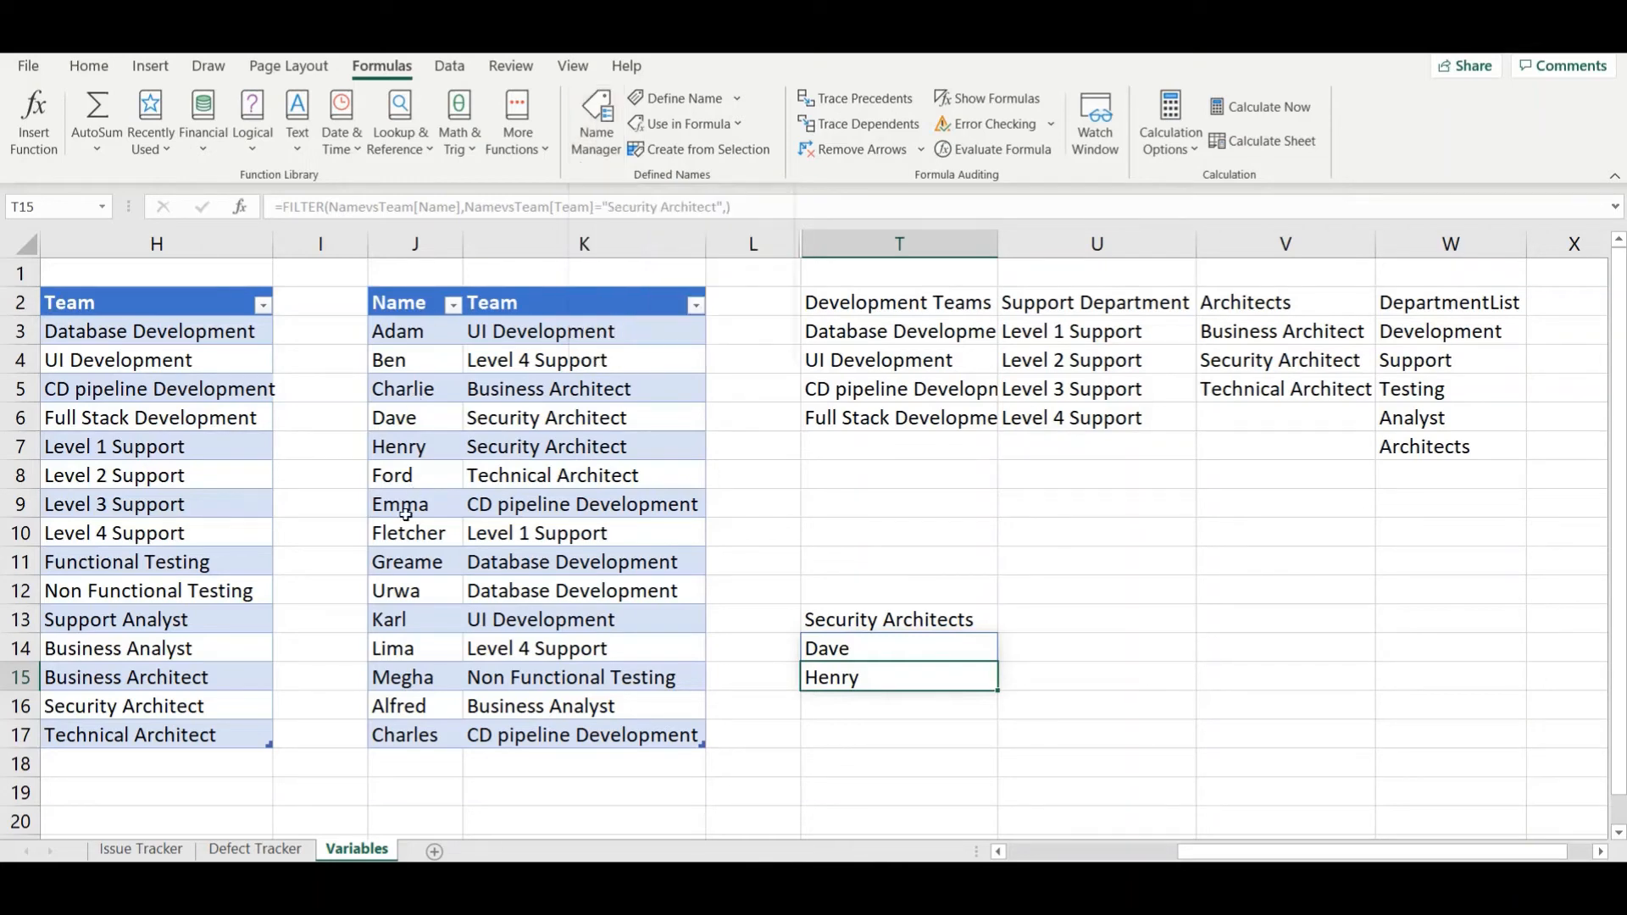
{"action": "left_click", "coordinate": [252, 849]}
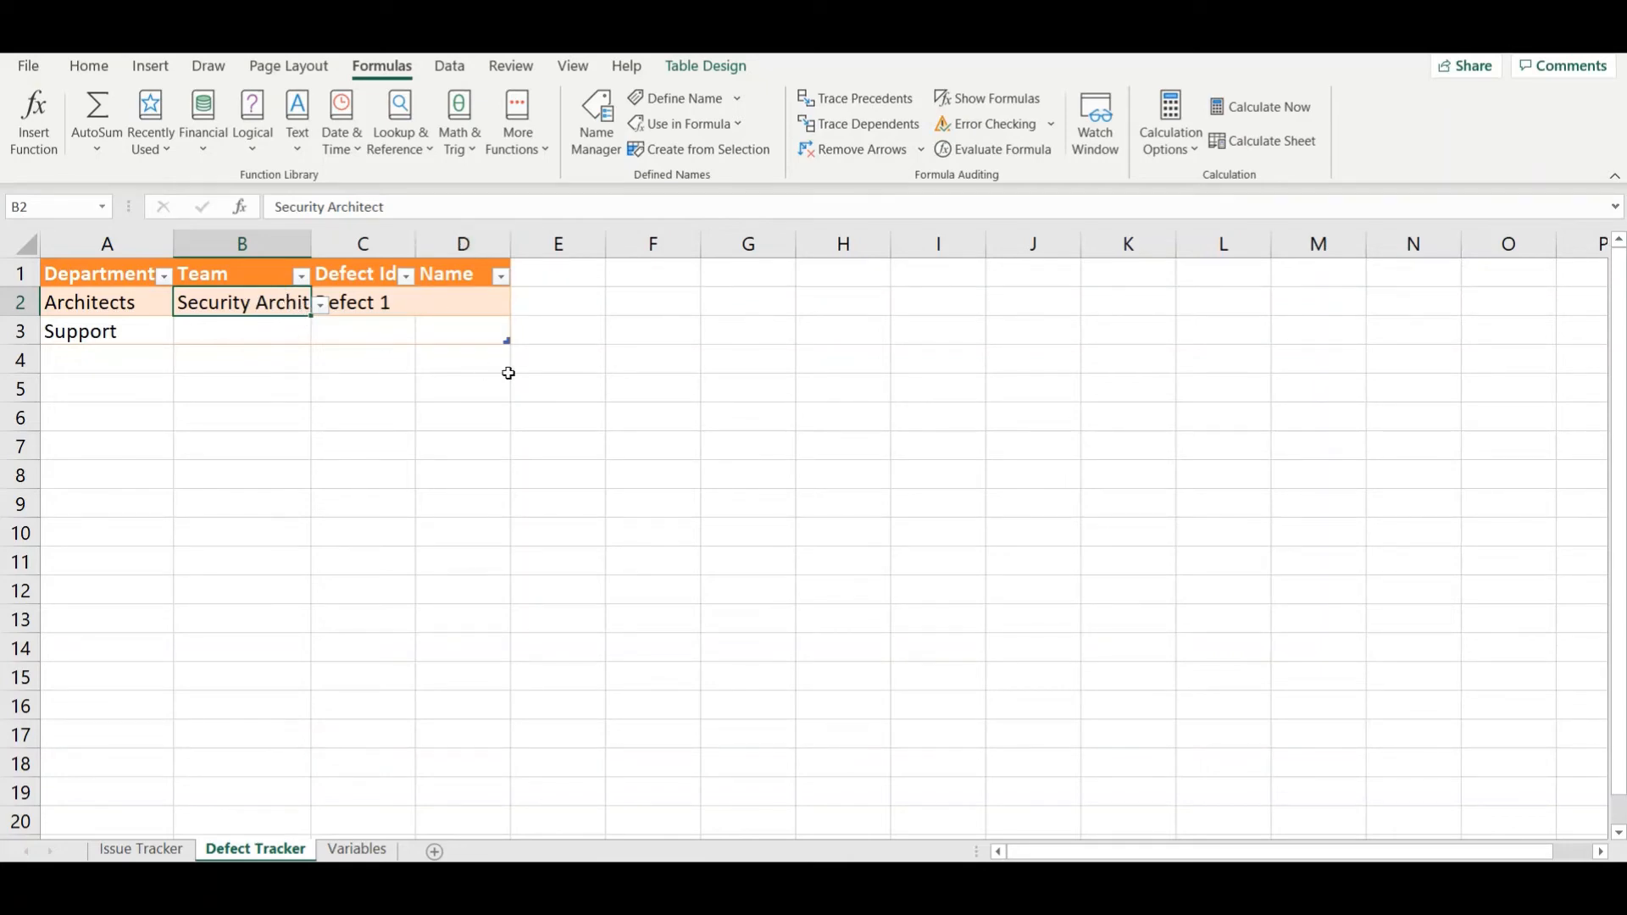
{"action": "left_click", "coordinate": [365, 850]}
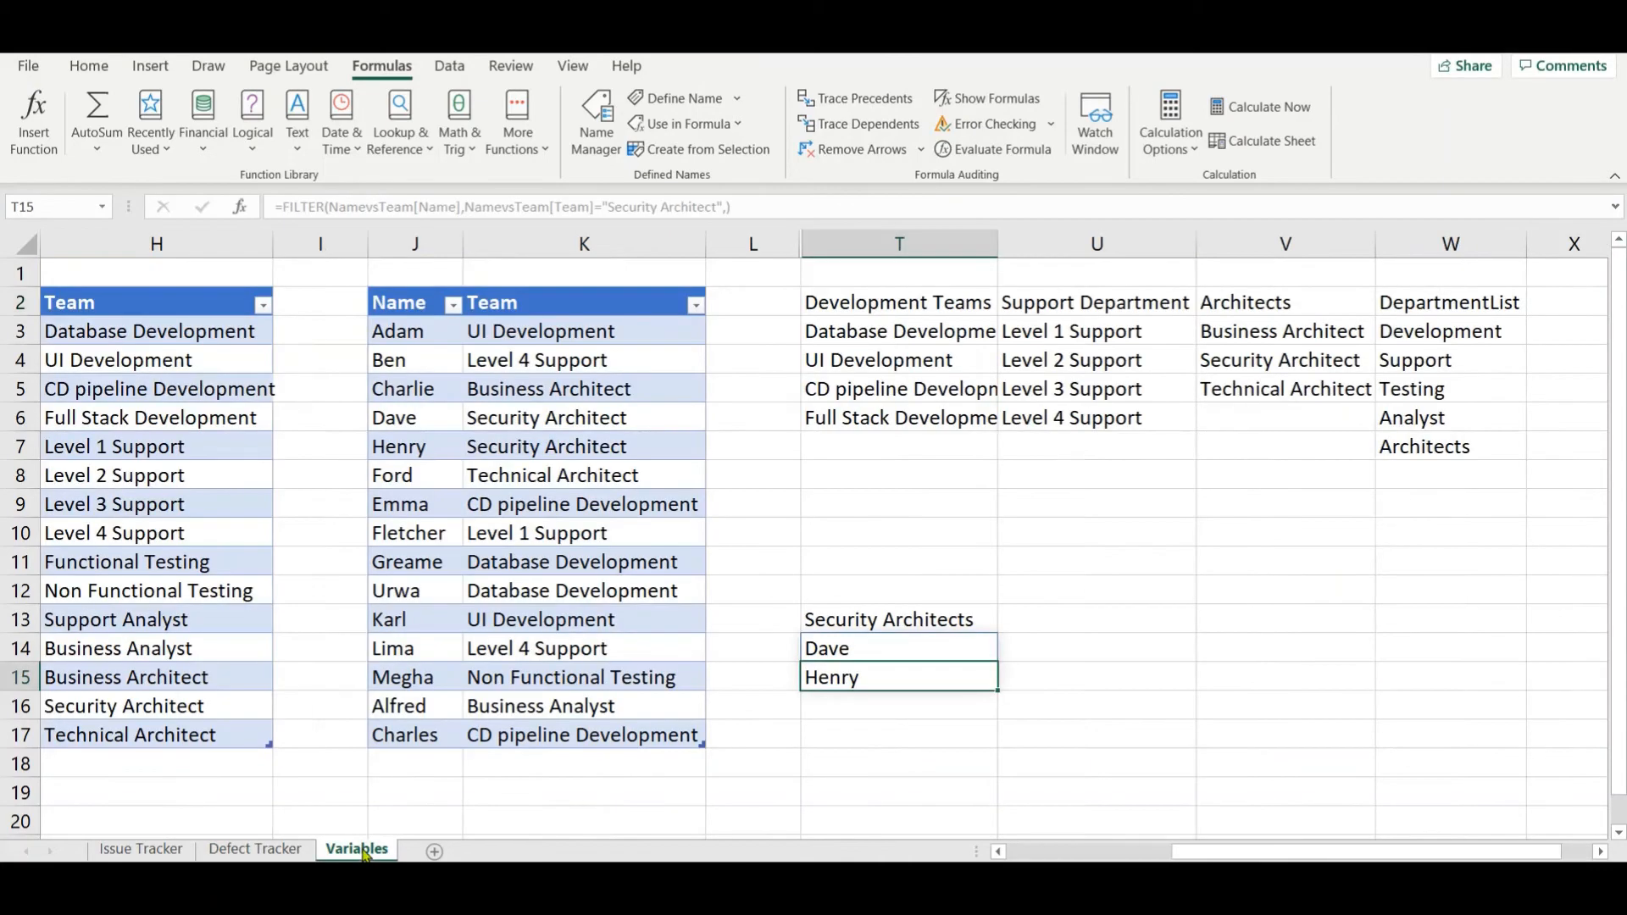
{"action": "left_click", "coordinate": [895, 652]}
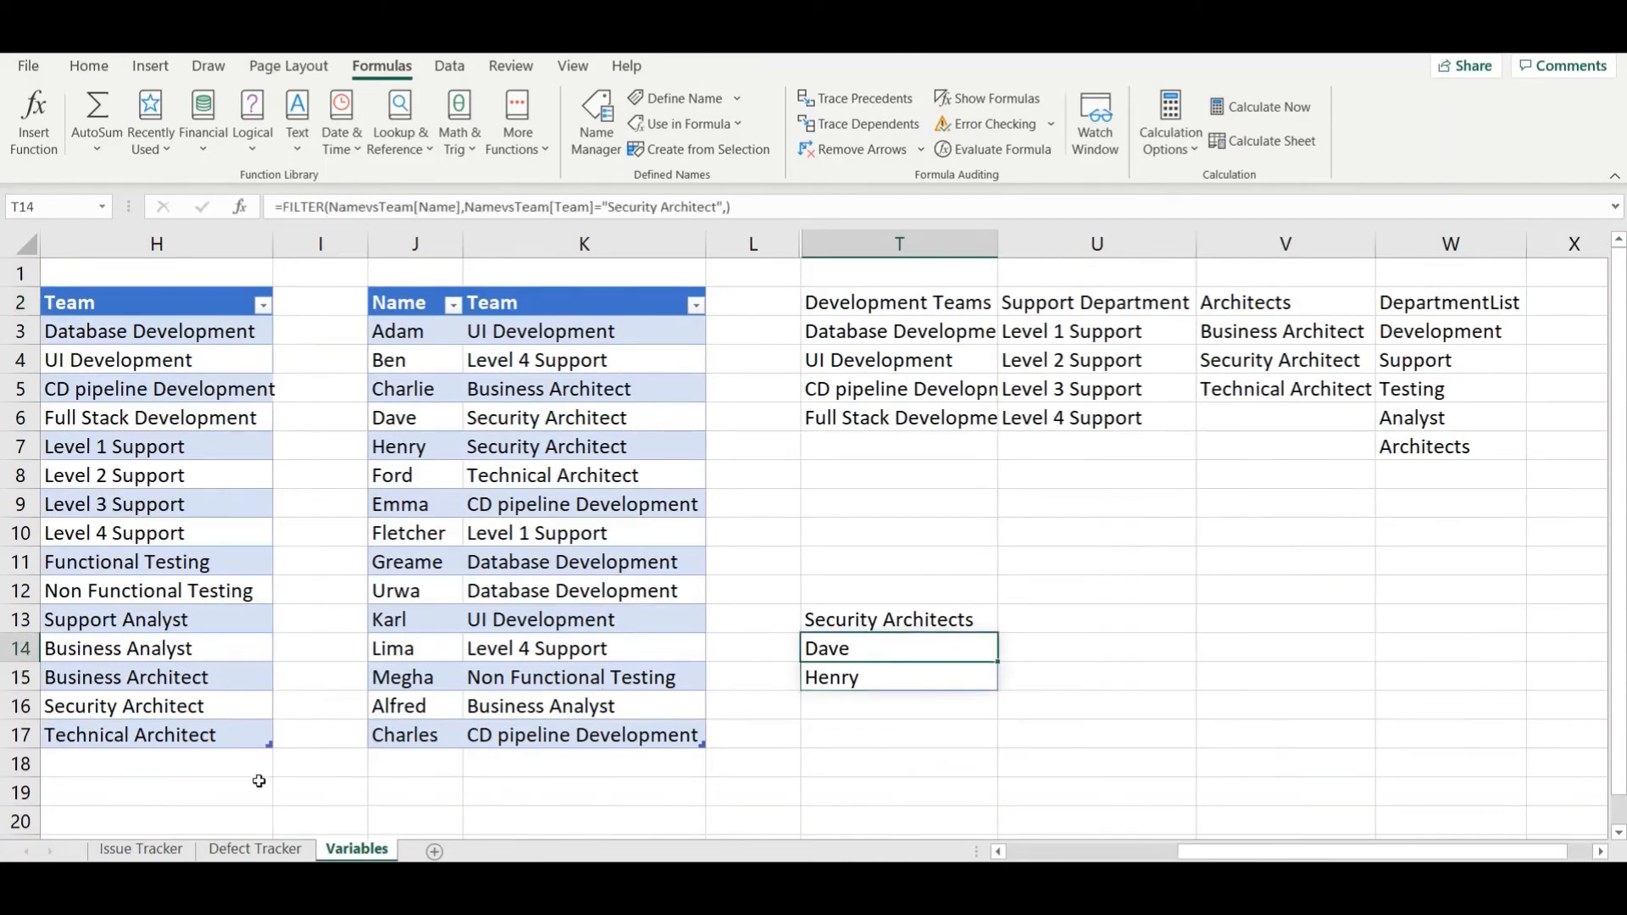
{"action": "left_click", "coordinate": [252, 850]}
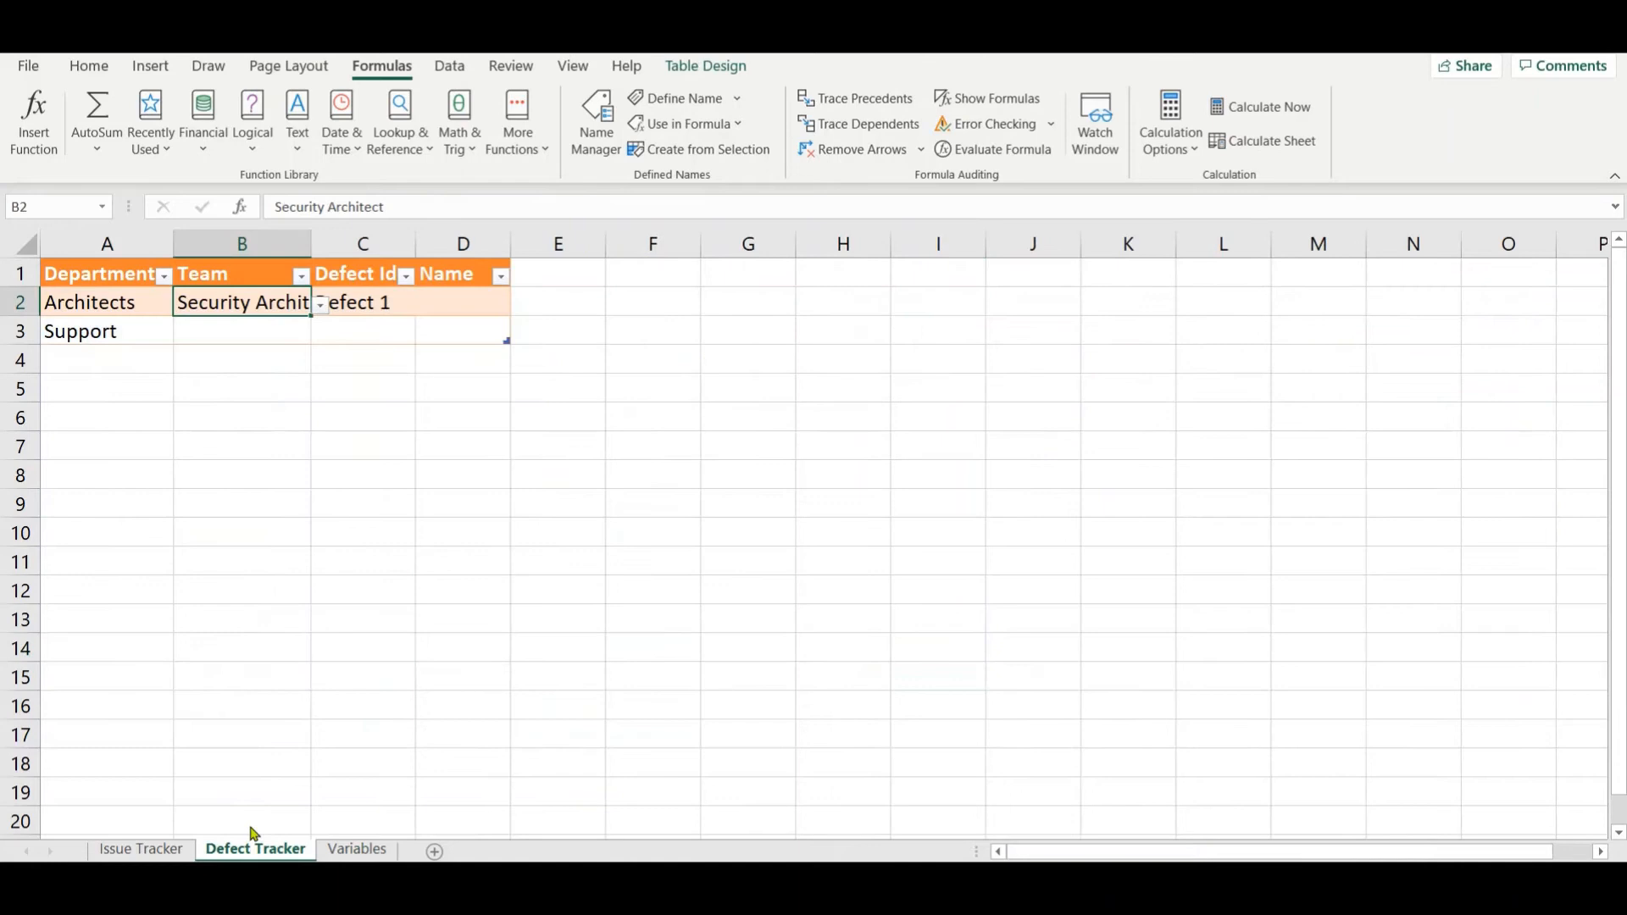
{"action": "left_click", "coordinate": [468, 306]}
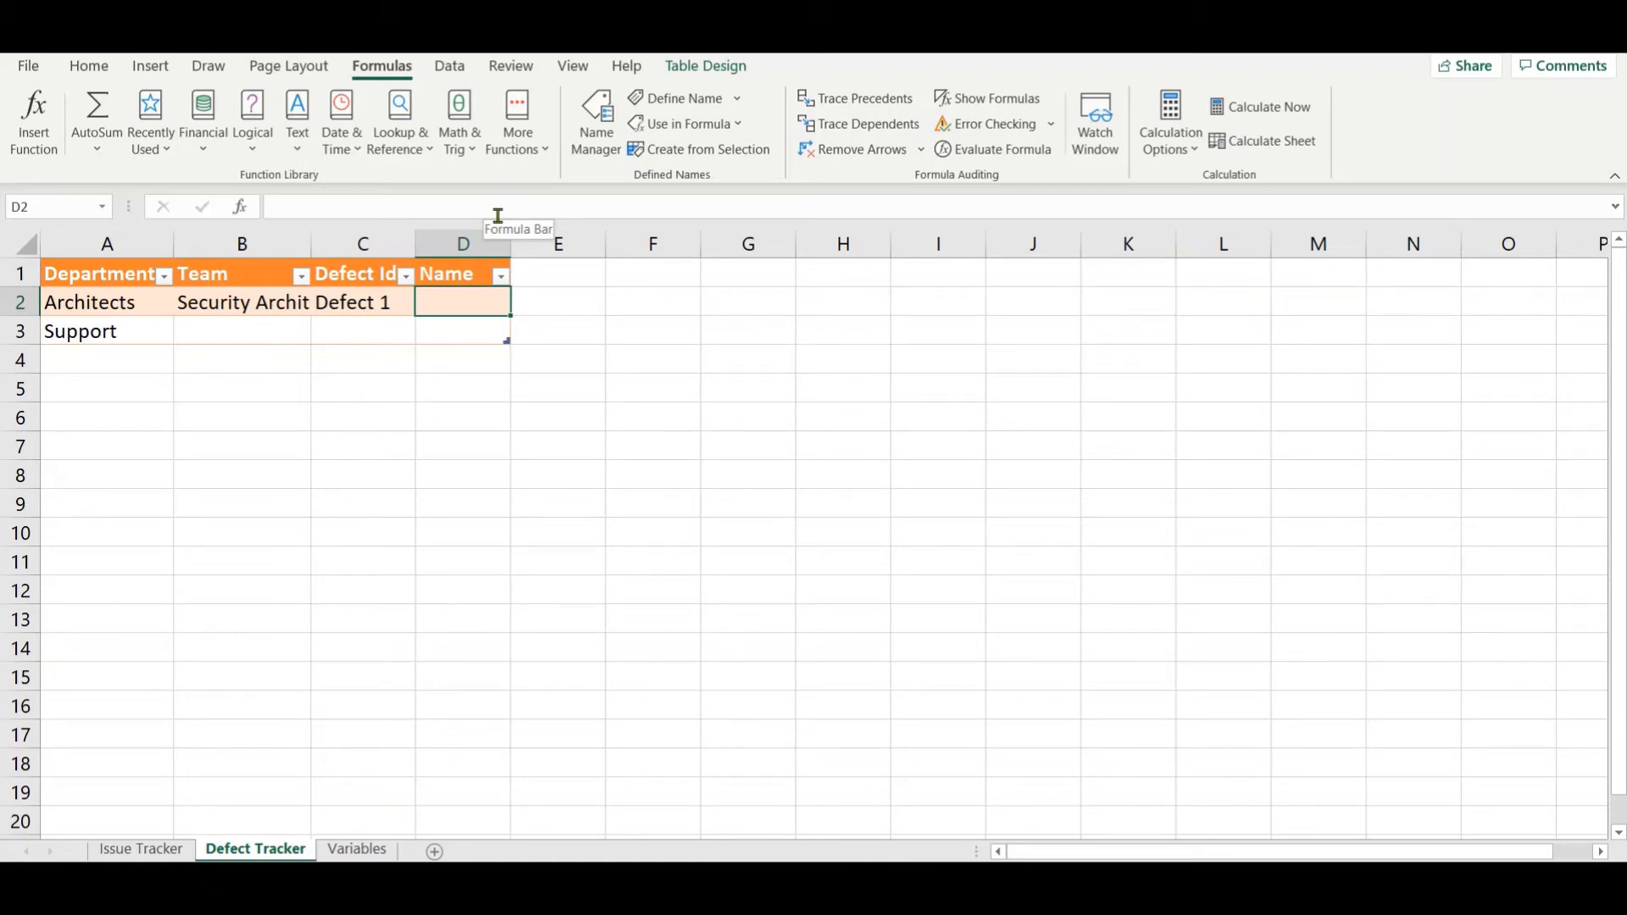
Step: Choose Level 1 Support as the team in cell B3 of the Defect Tracker
{"action": "left_click", "coordinate": [230, 332]}
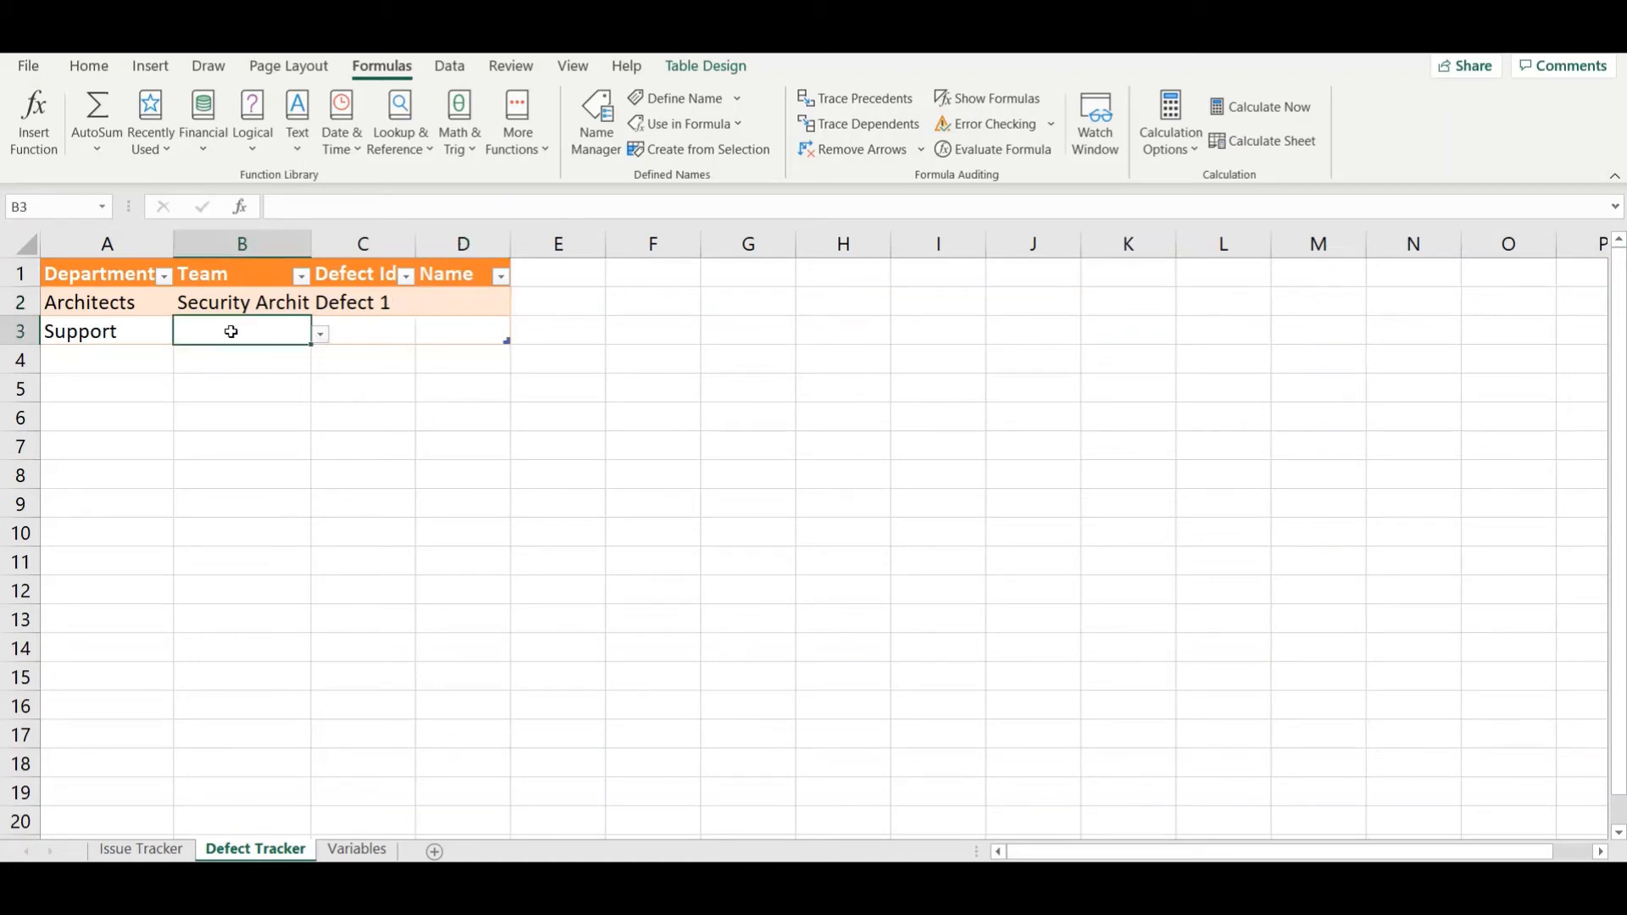
{"action": "left_click", "coordinate": [321, 335]}
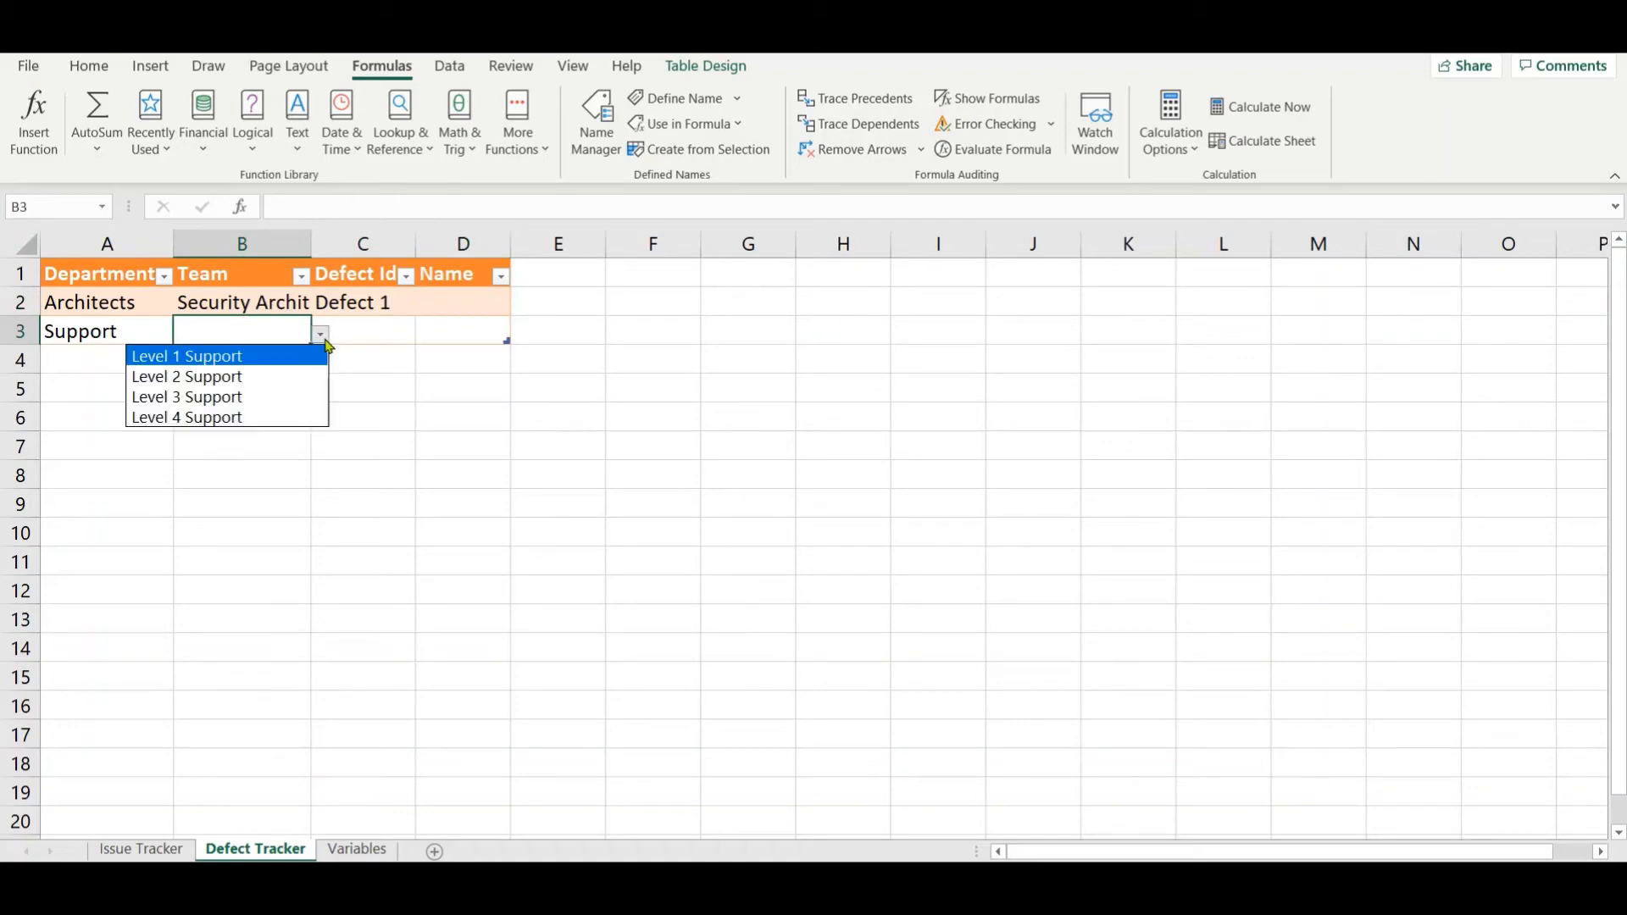
{"action": "left_click", "coordinate": [246, 360]}
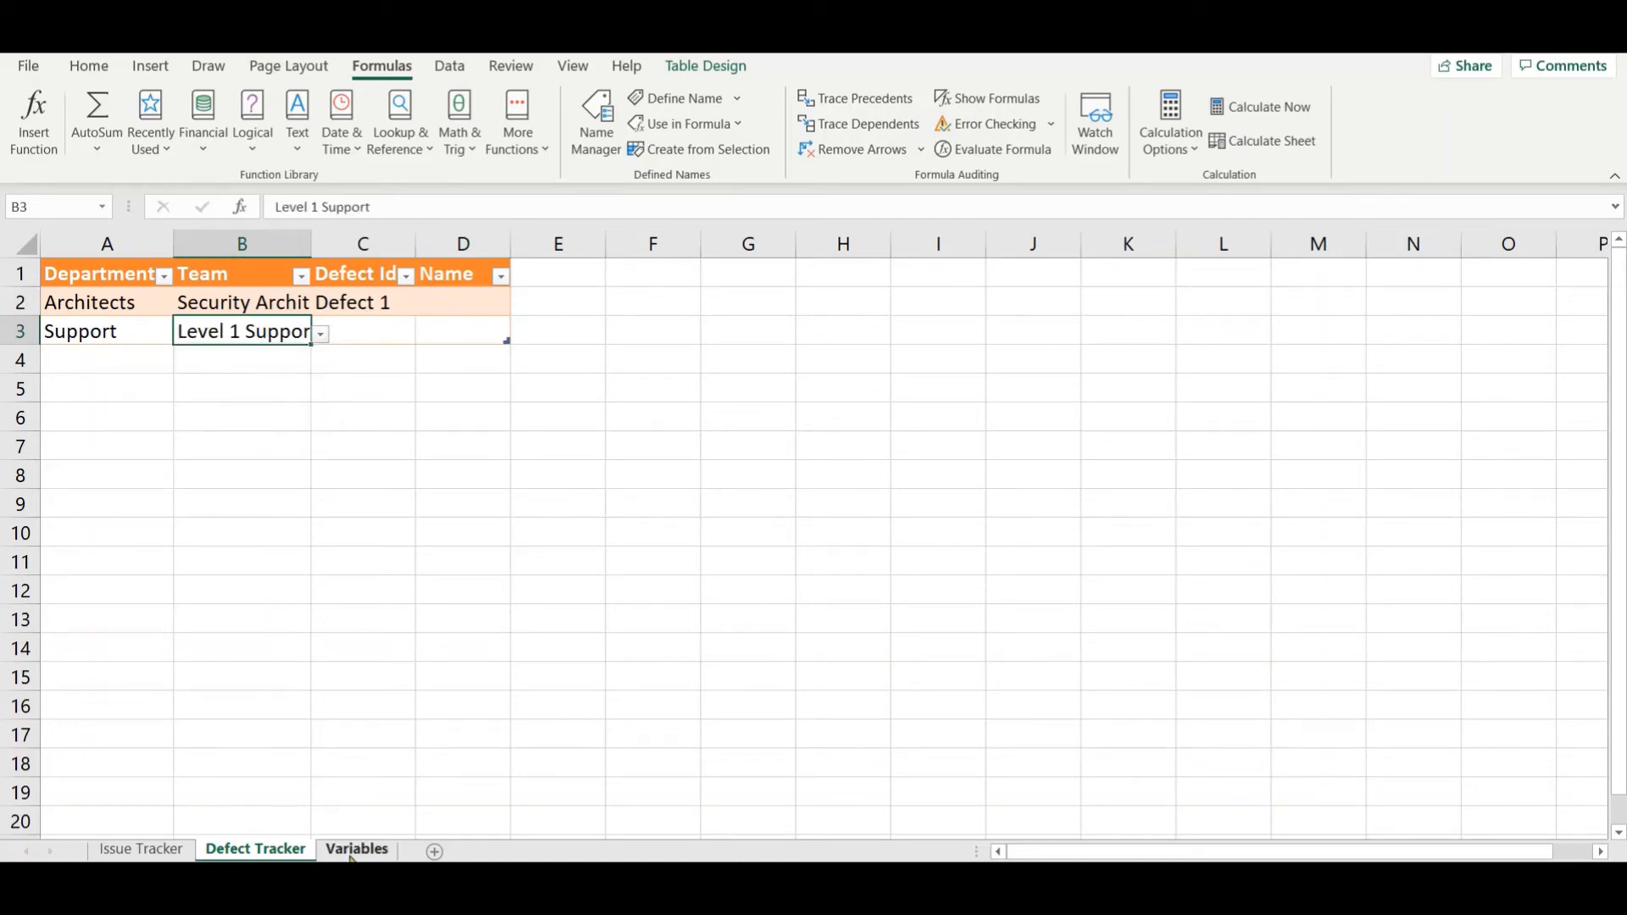
Step: Enter the heading Level 1 Support in cell U13 of the Variables sheet
{"action": "left_click", "coordinate": [335, 849]}
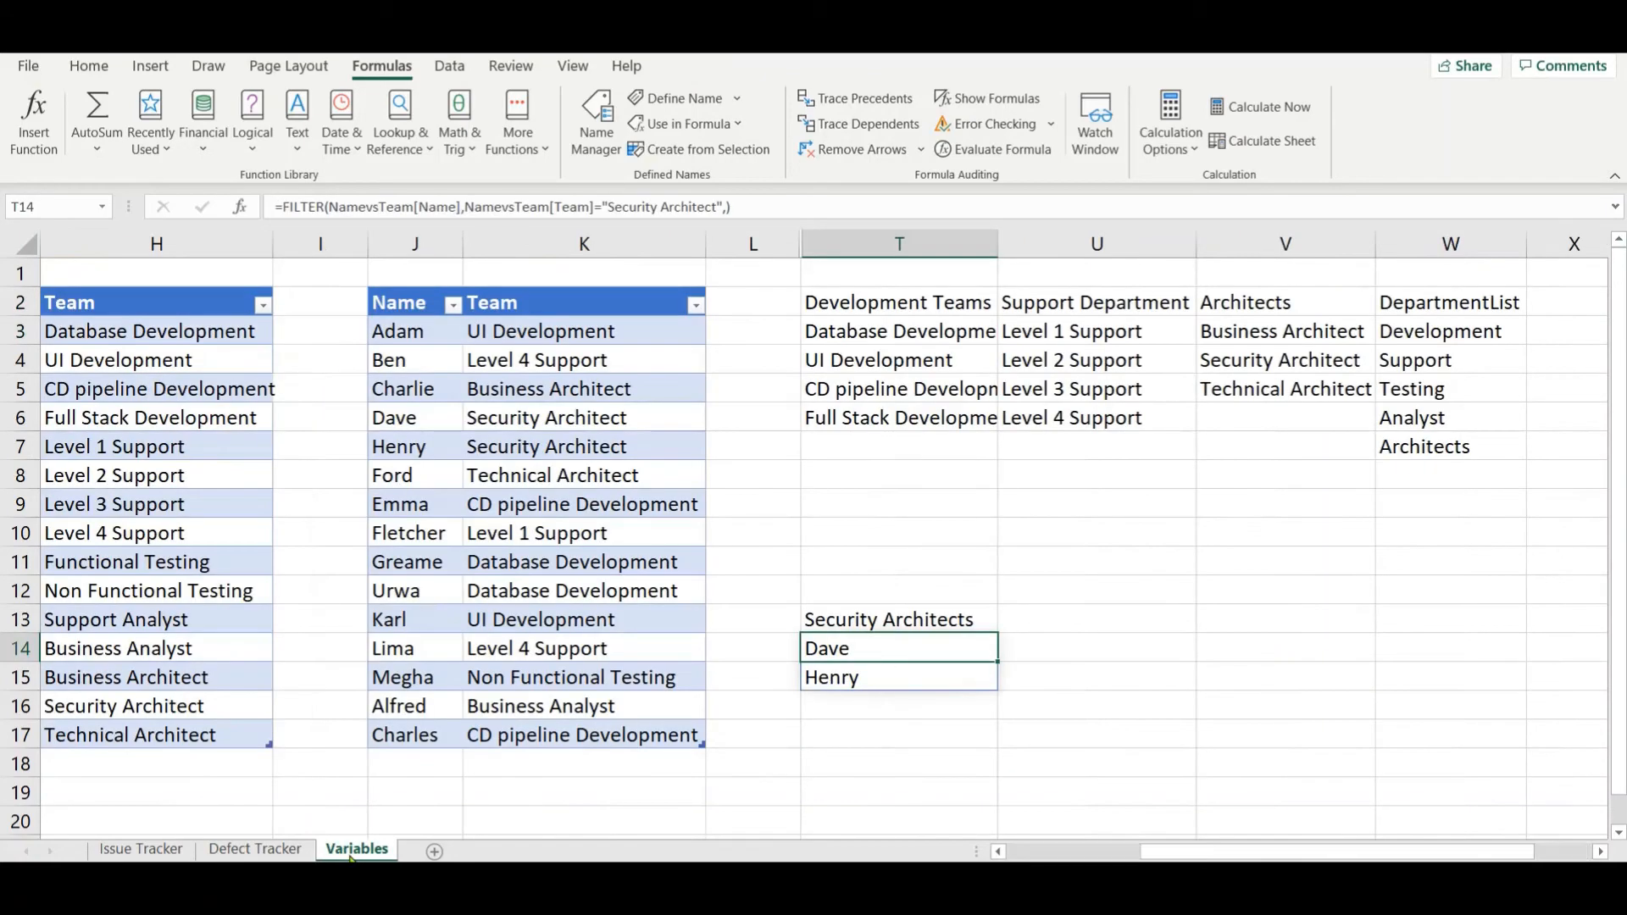
{"action": "left_click", "coordinate": [1055, 627]}
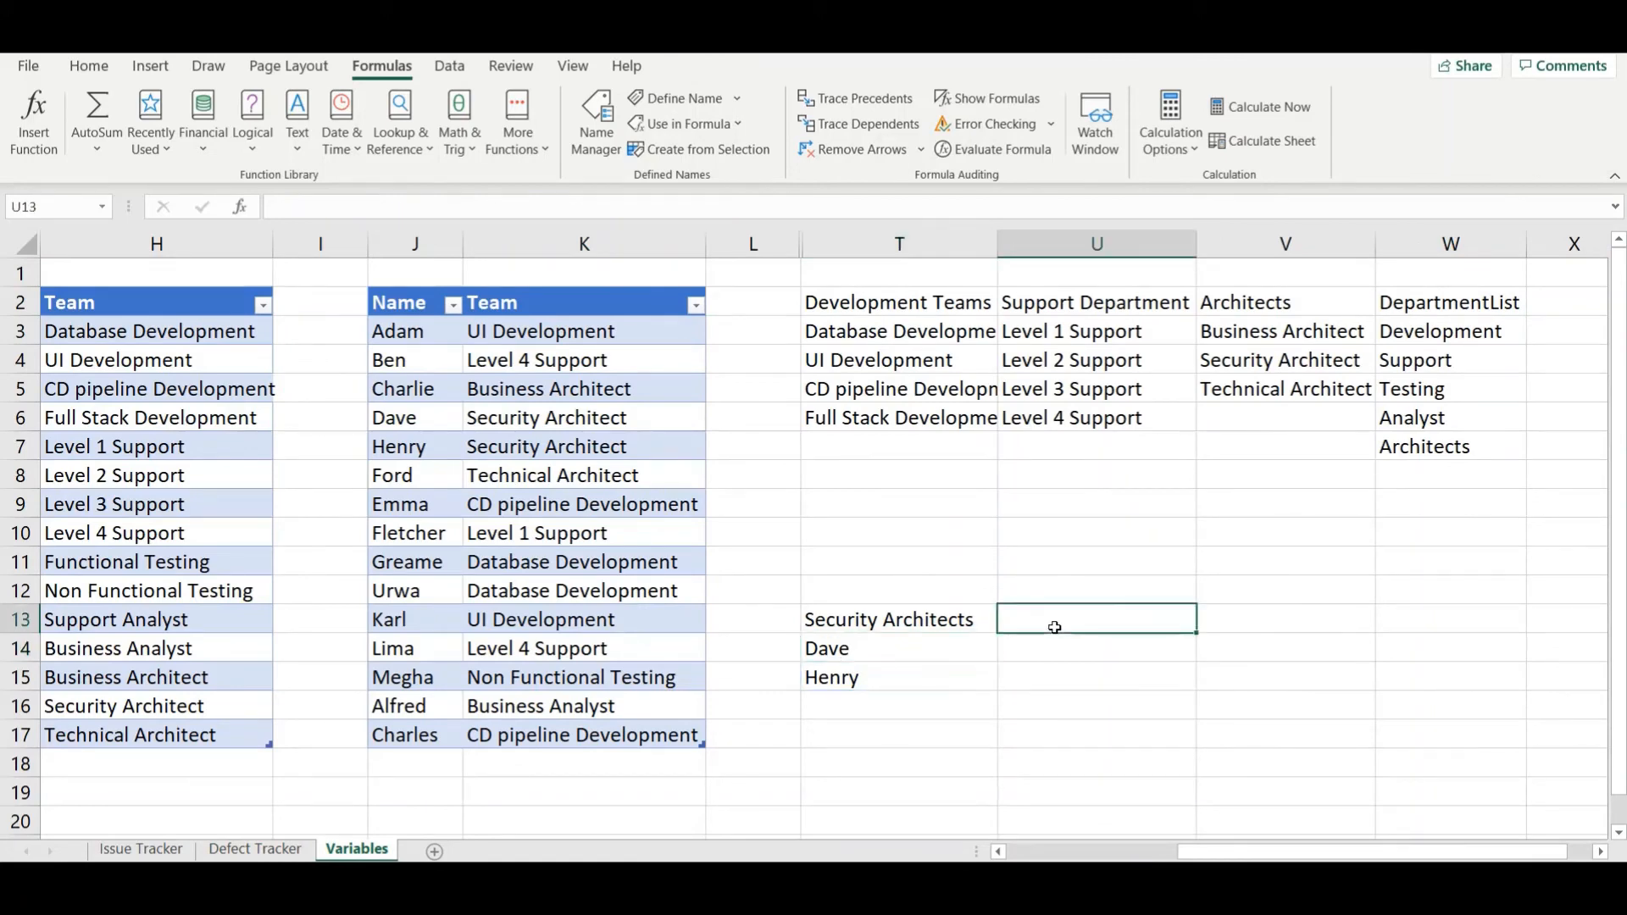
{"action": "type", "text": "Leve 1"}
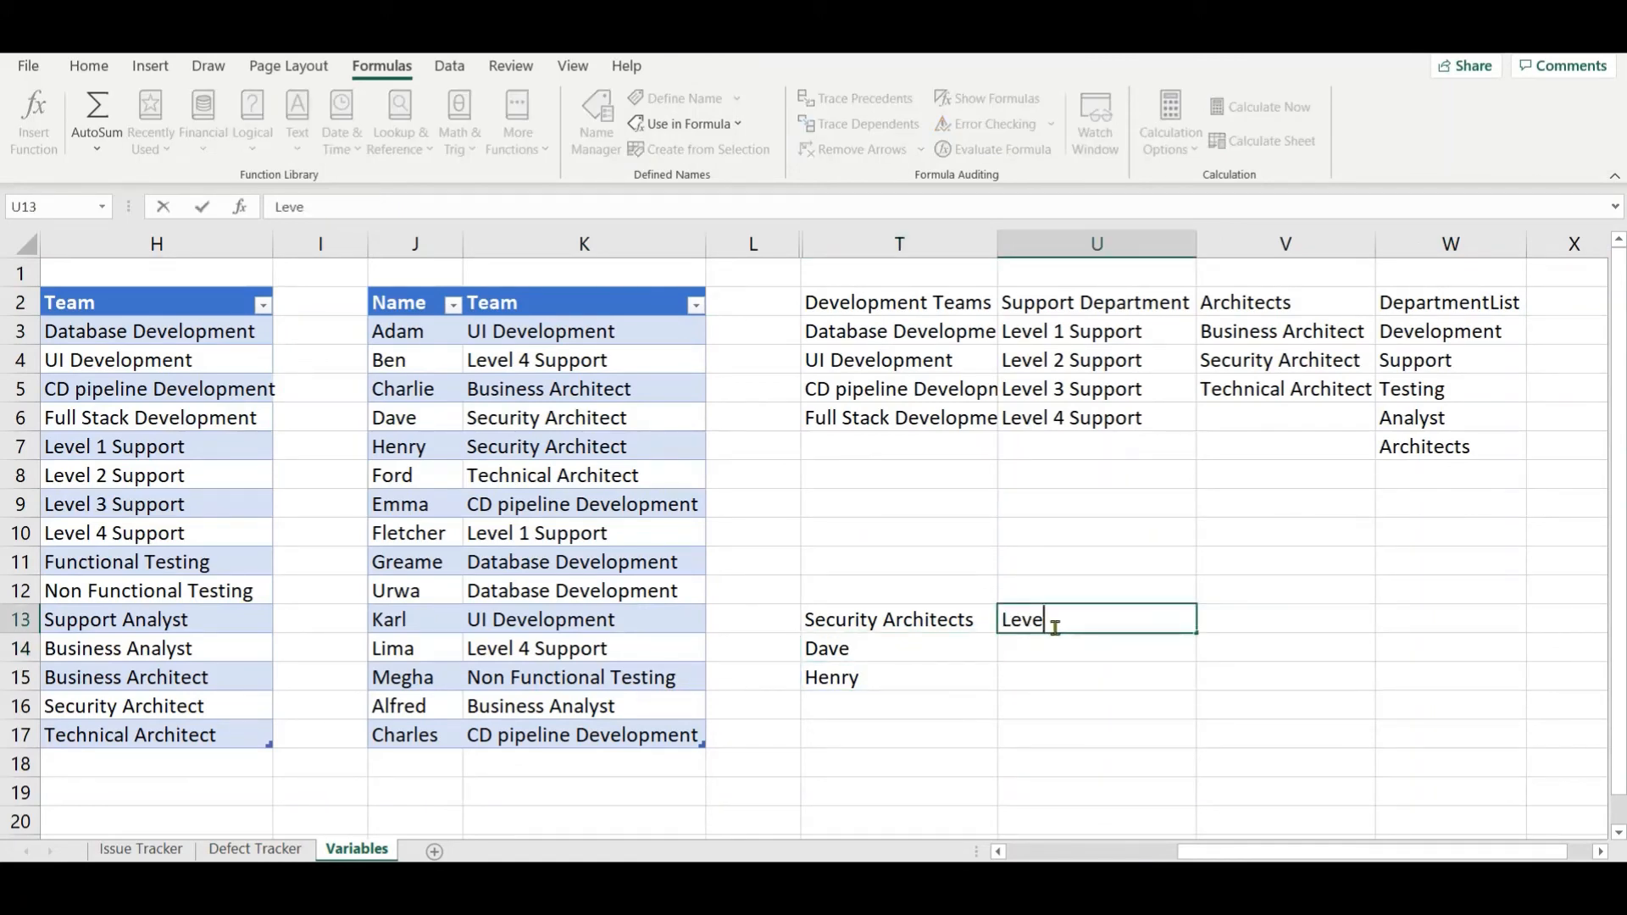
{"action": "key", "text": "BackSpace"}
{"action": "key", "text": "BackSpace"}
{"action": "type", "text": "l 1 Support"}
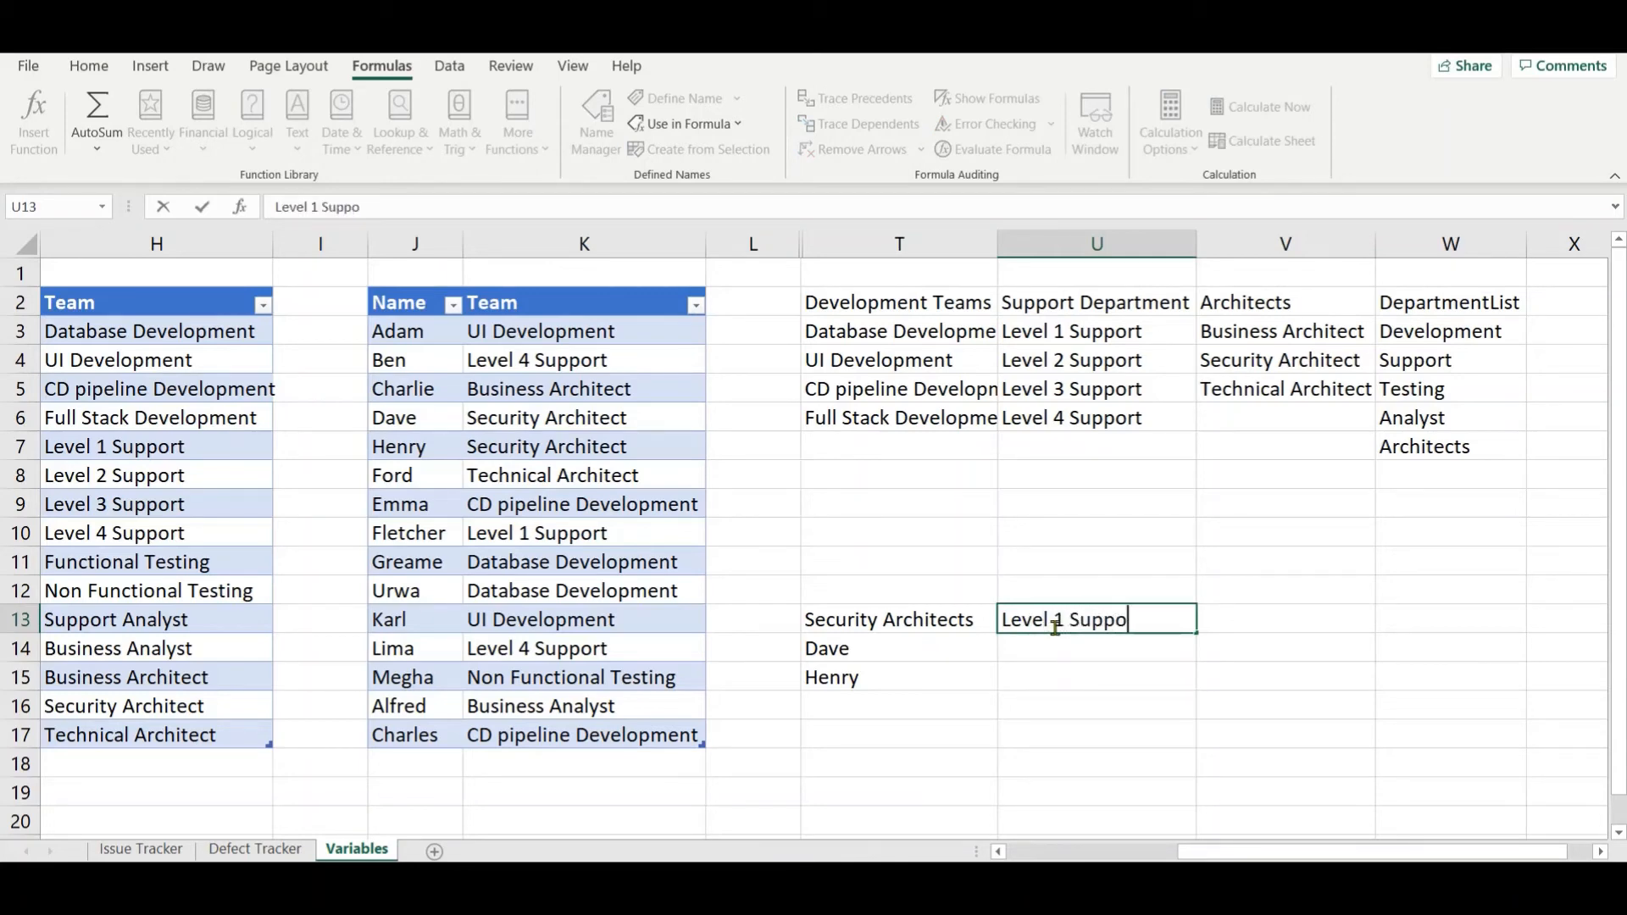
{"action": "key", "text": "Return"}
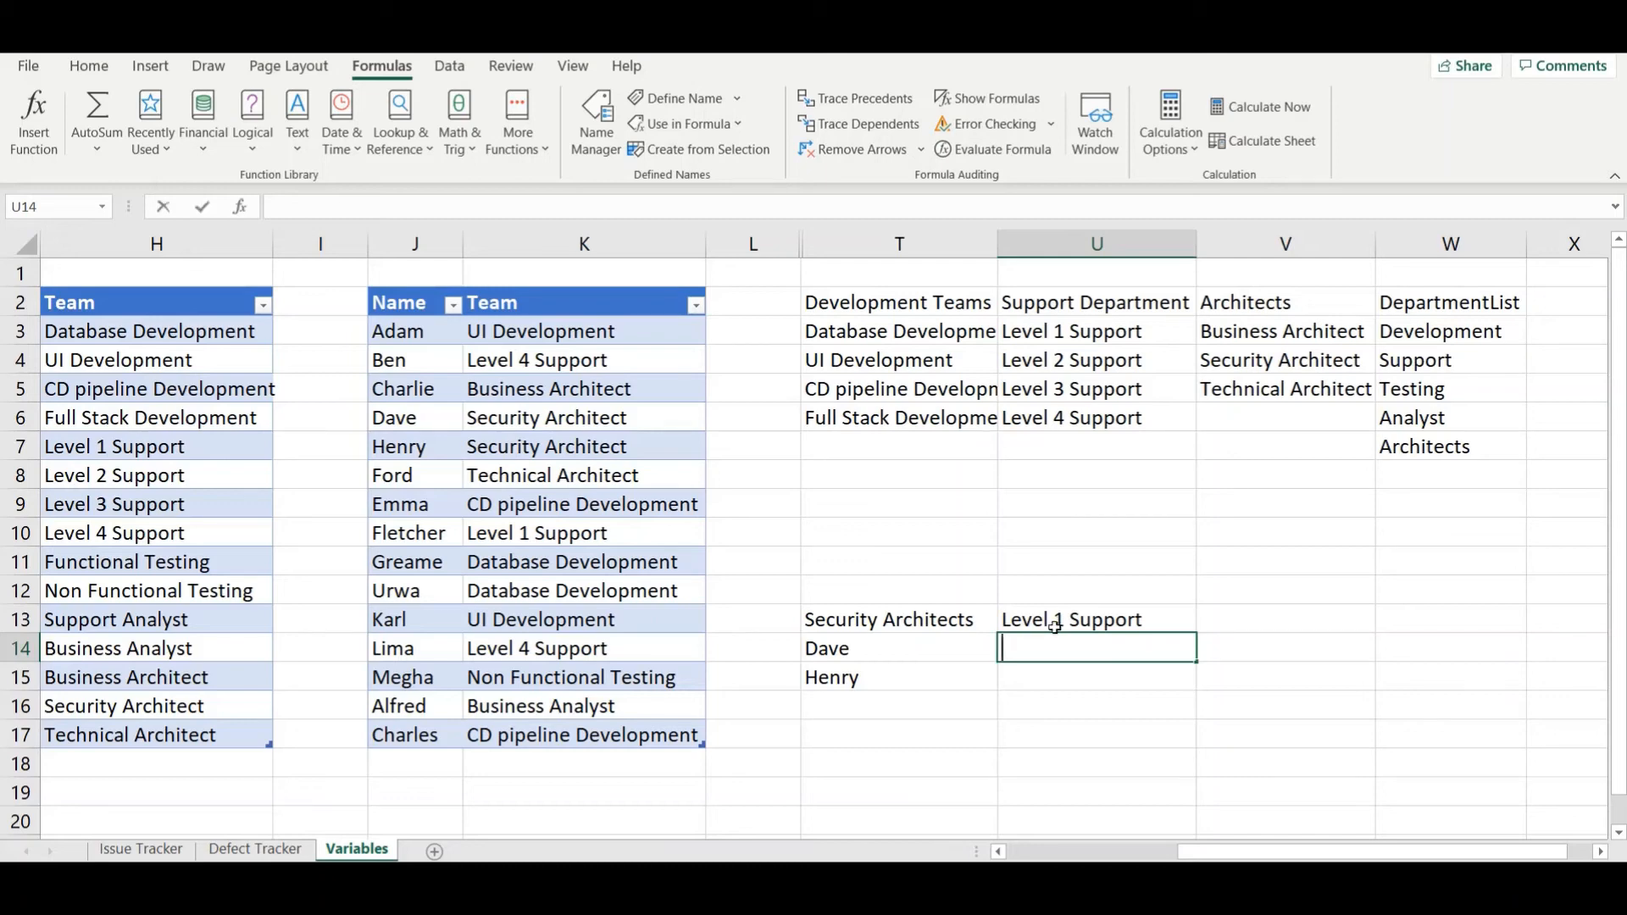
Step: Enter =FILTER(NamevsTeam[Name],NamevsTeam[Team]="Level 1 Support",) in cell U14 to list that team's names
{"action": "type", "text": "=FILTER("}
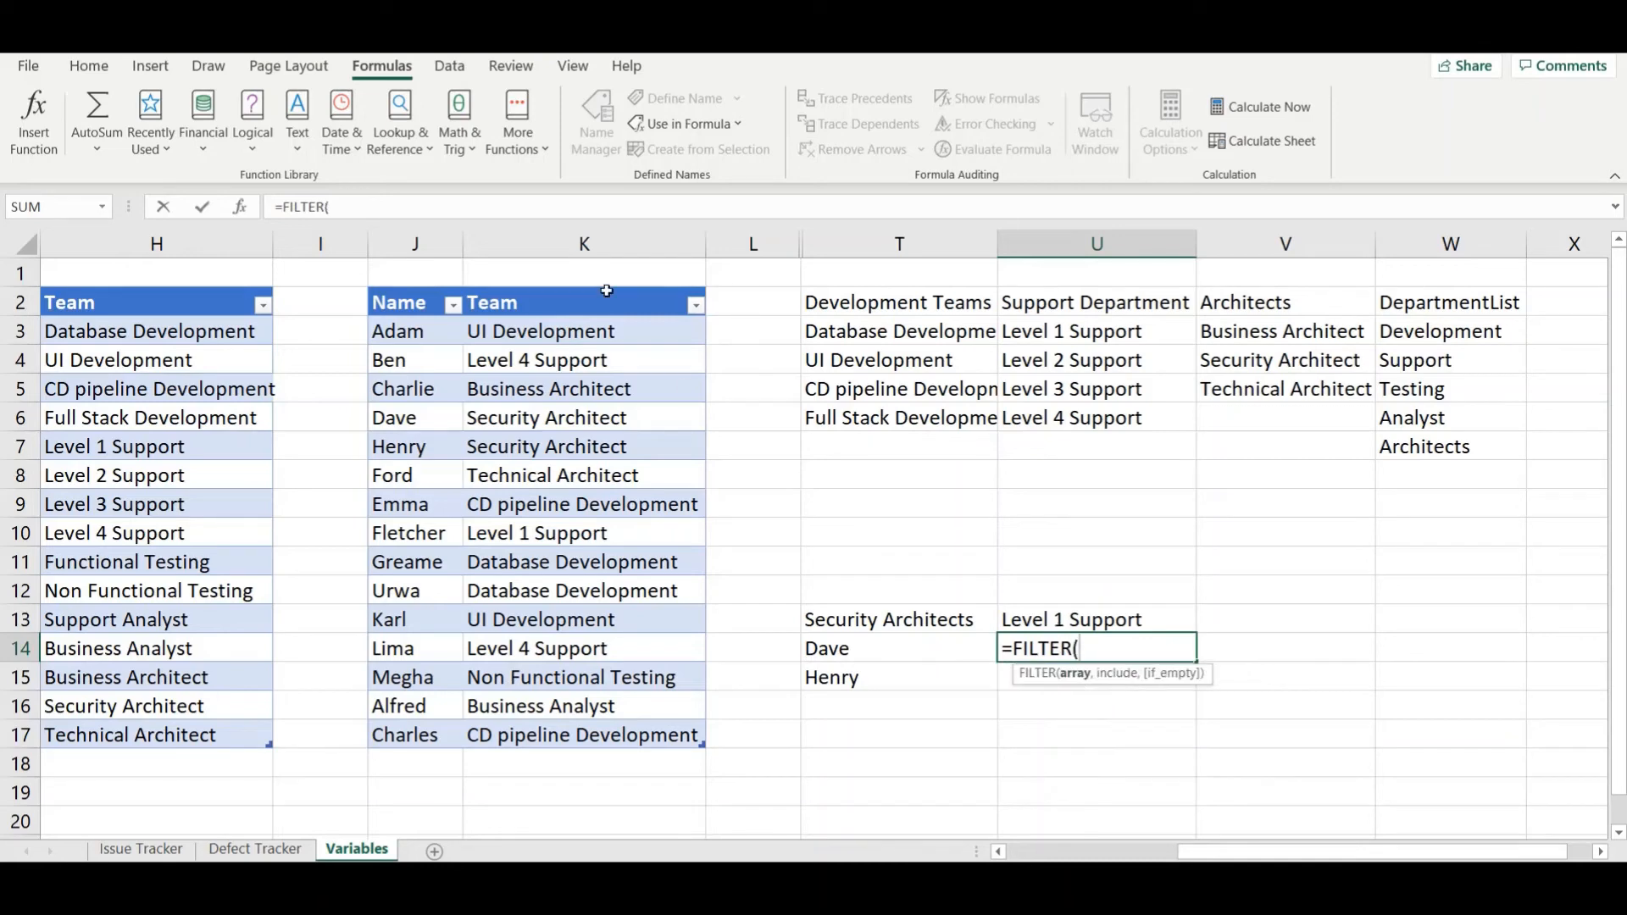
{"action": "left_click", "coordinate": [406, 288]}
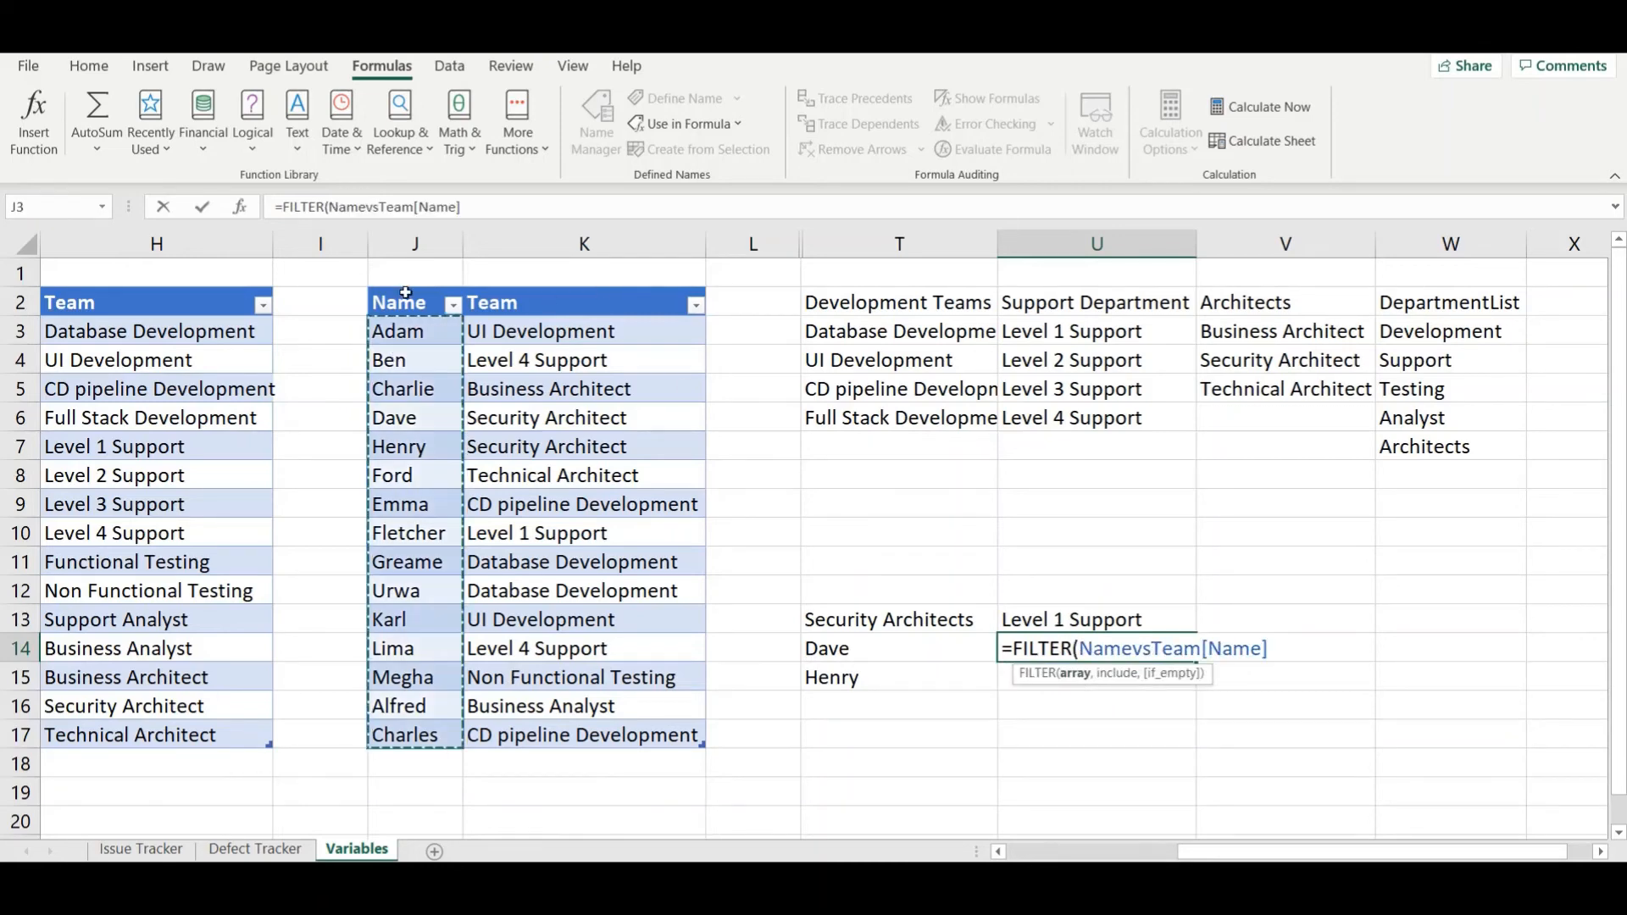
{"action": "type", "text": ","}
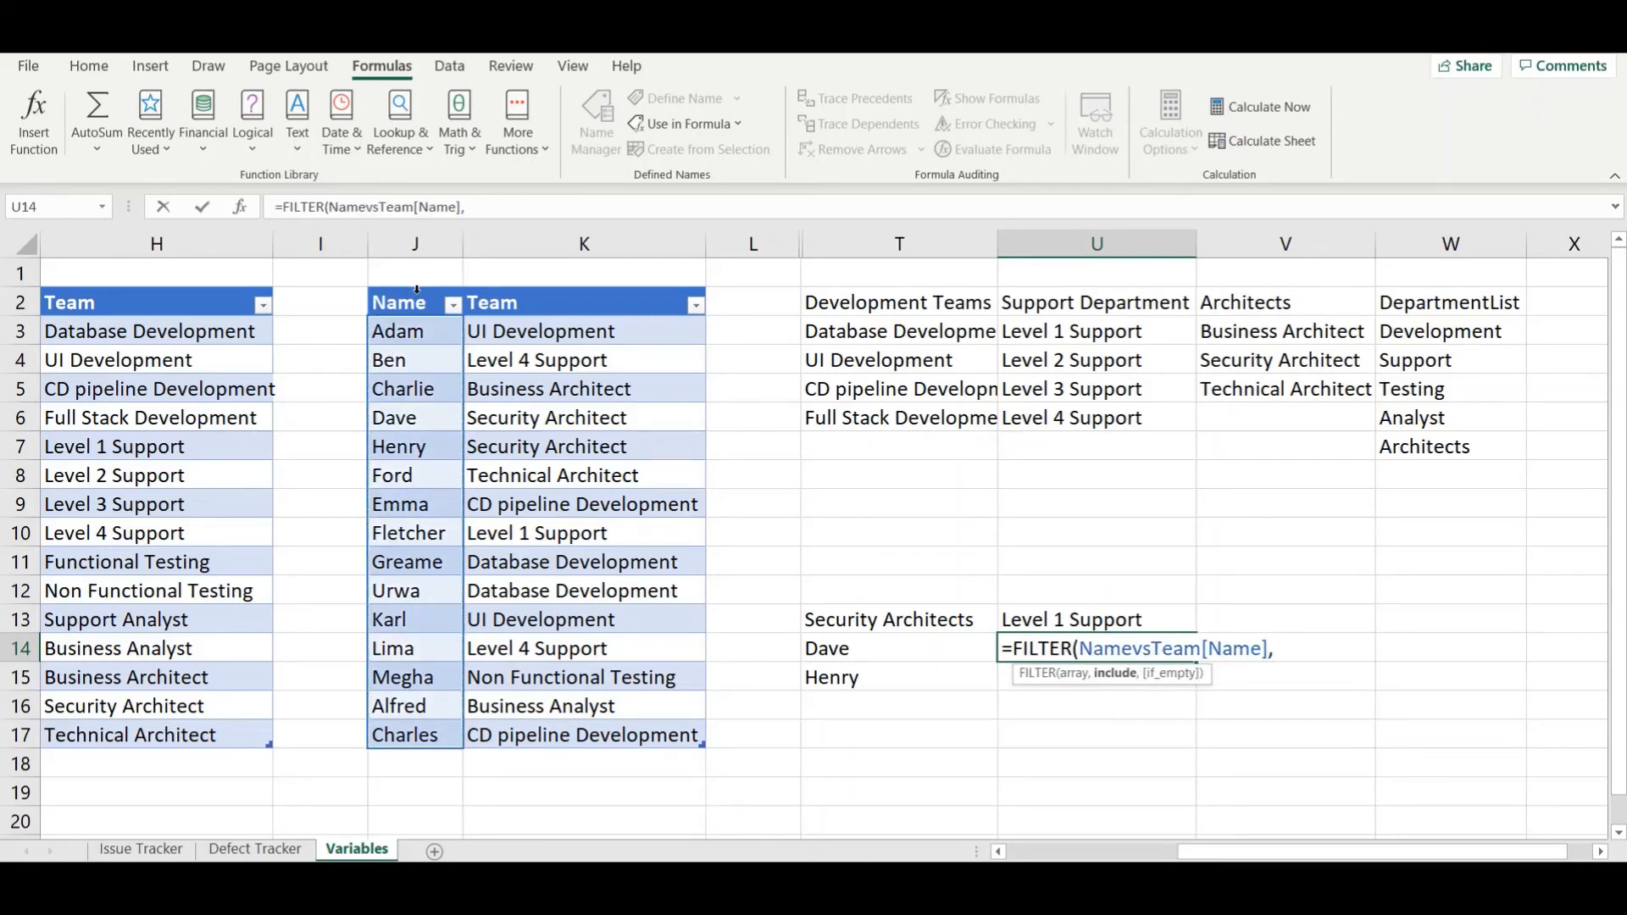
{"action": "left_click", "coordinate": [532, 289]}
{"action": "type", "text": "=\""}
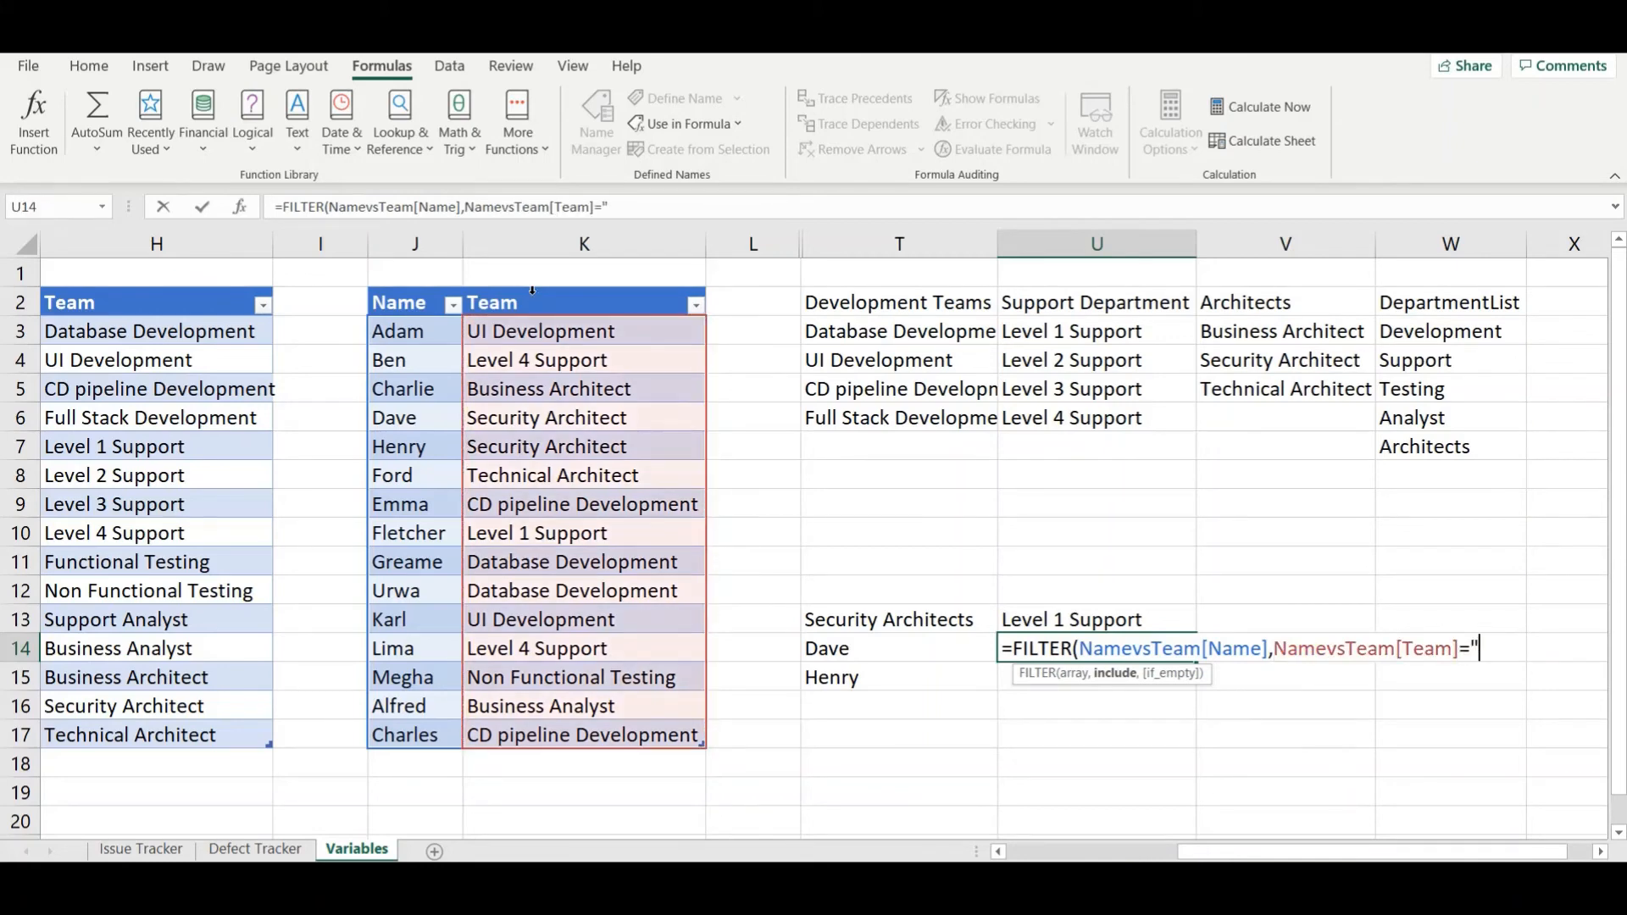
{"action": "type", "text": "Level 1 Support\""}
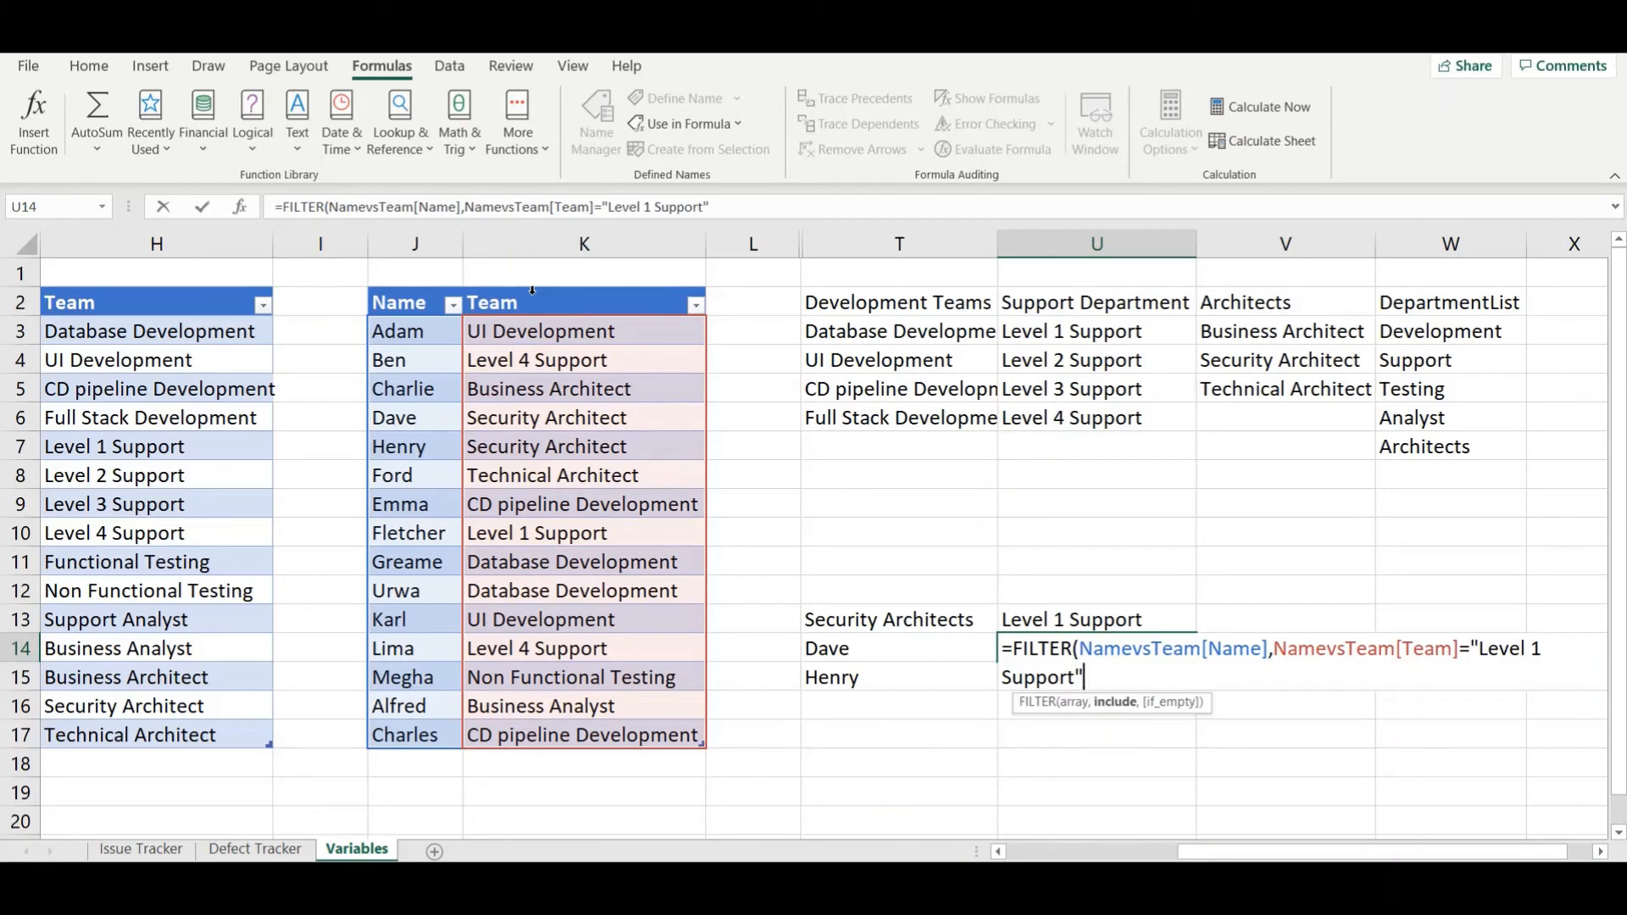
{"action": "type", "text": ",)"}
{"action": "key", "text": "Return"}
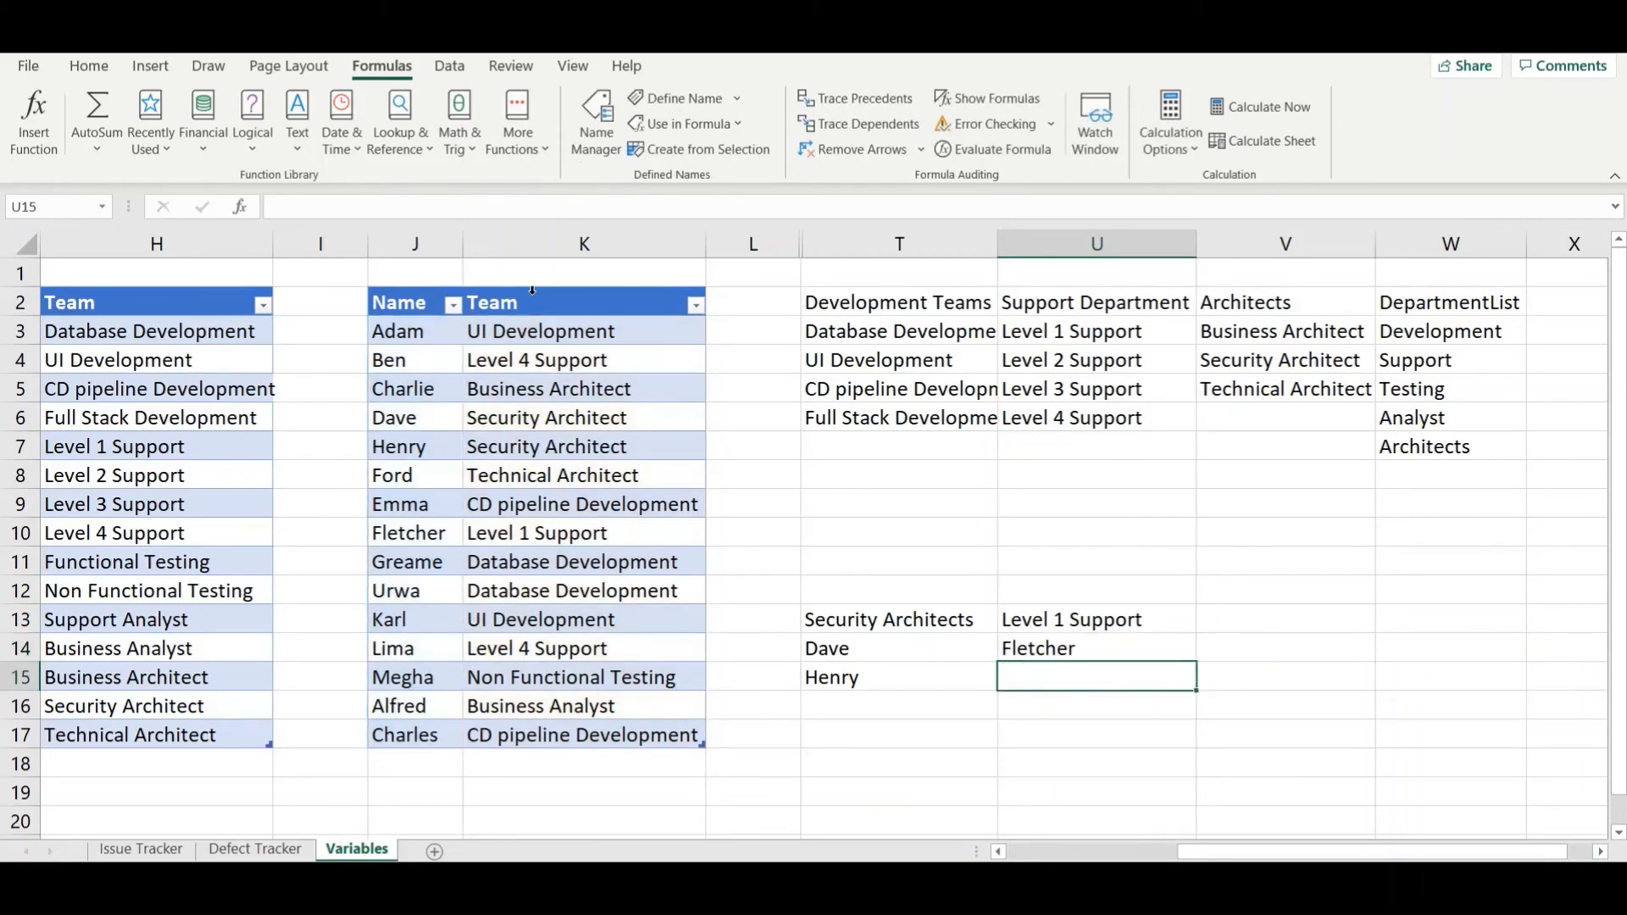
{"action": "key", "text": "Up"}
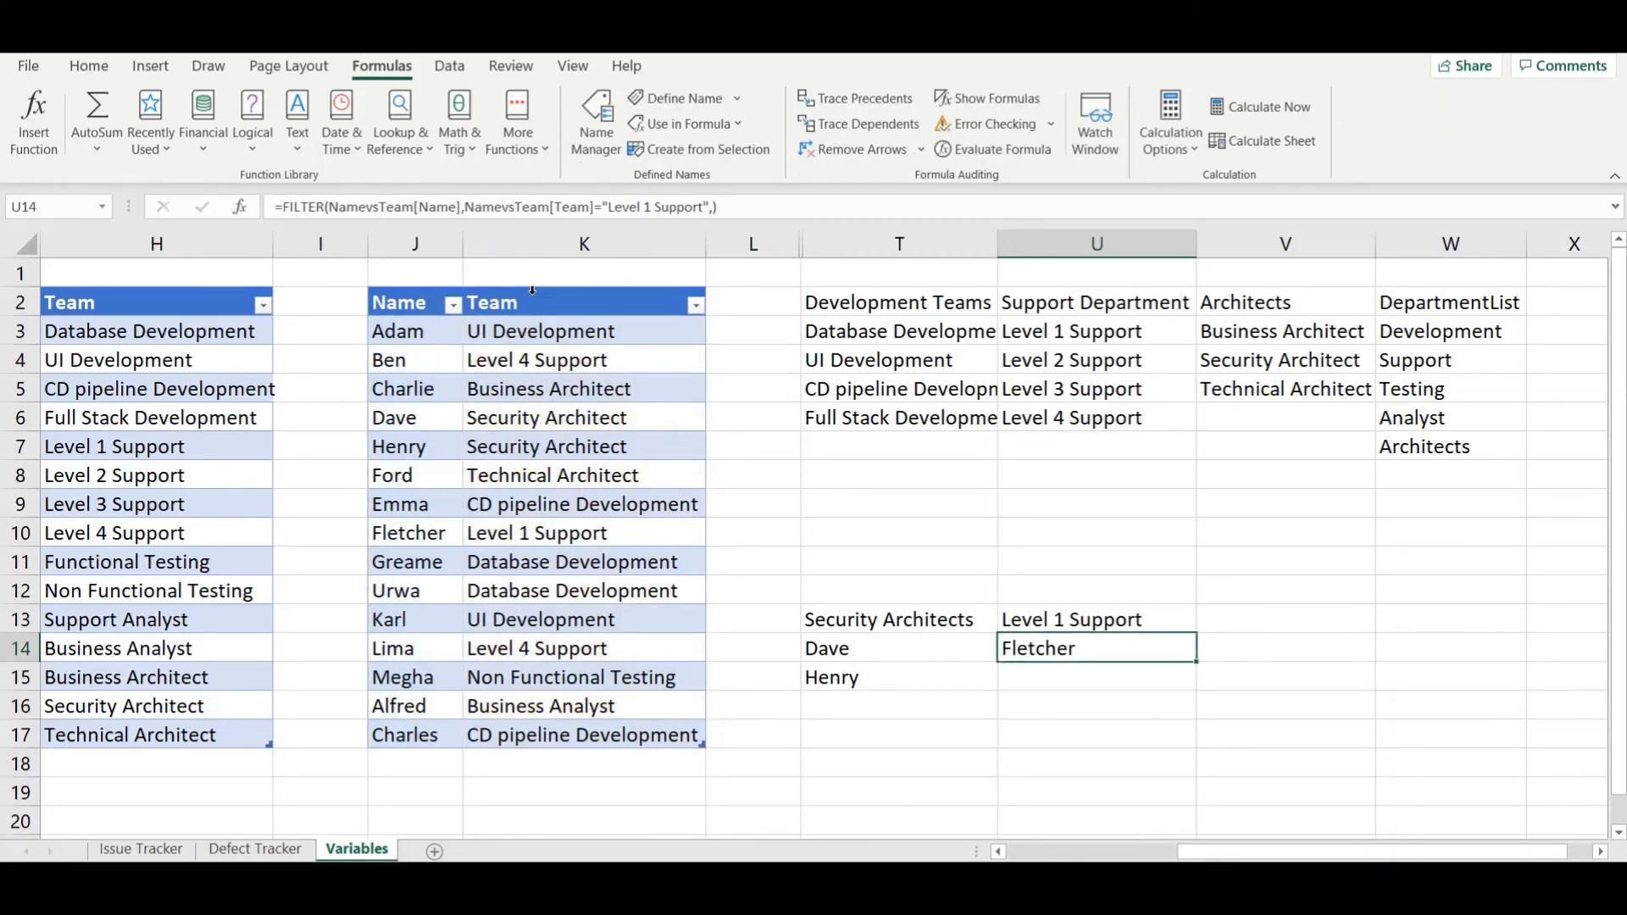
Step: Start a data validation of type List on the Name column cells D2:D3 in the Defect Tracker
{"action": "left_click", "coordinate": [256, 850]}
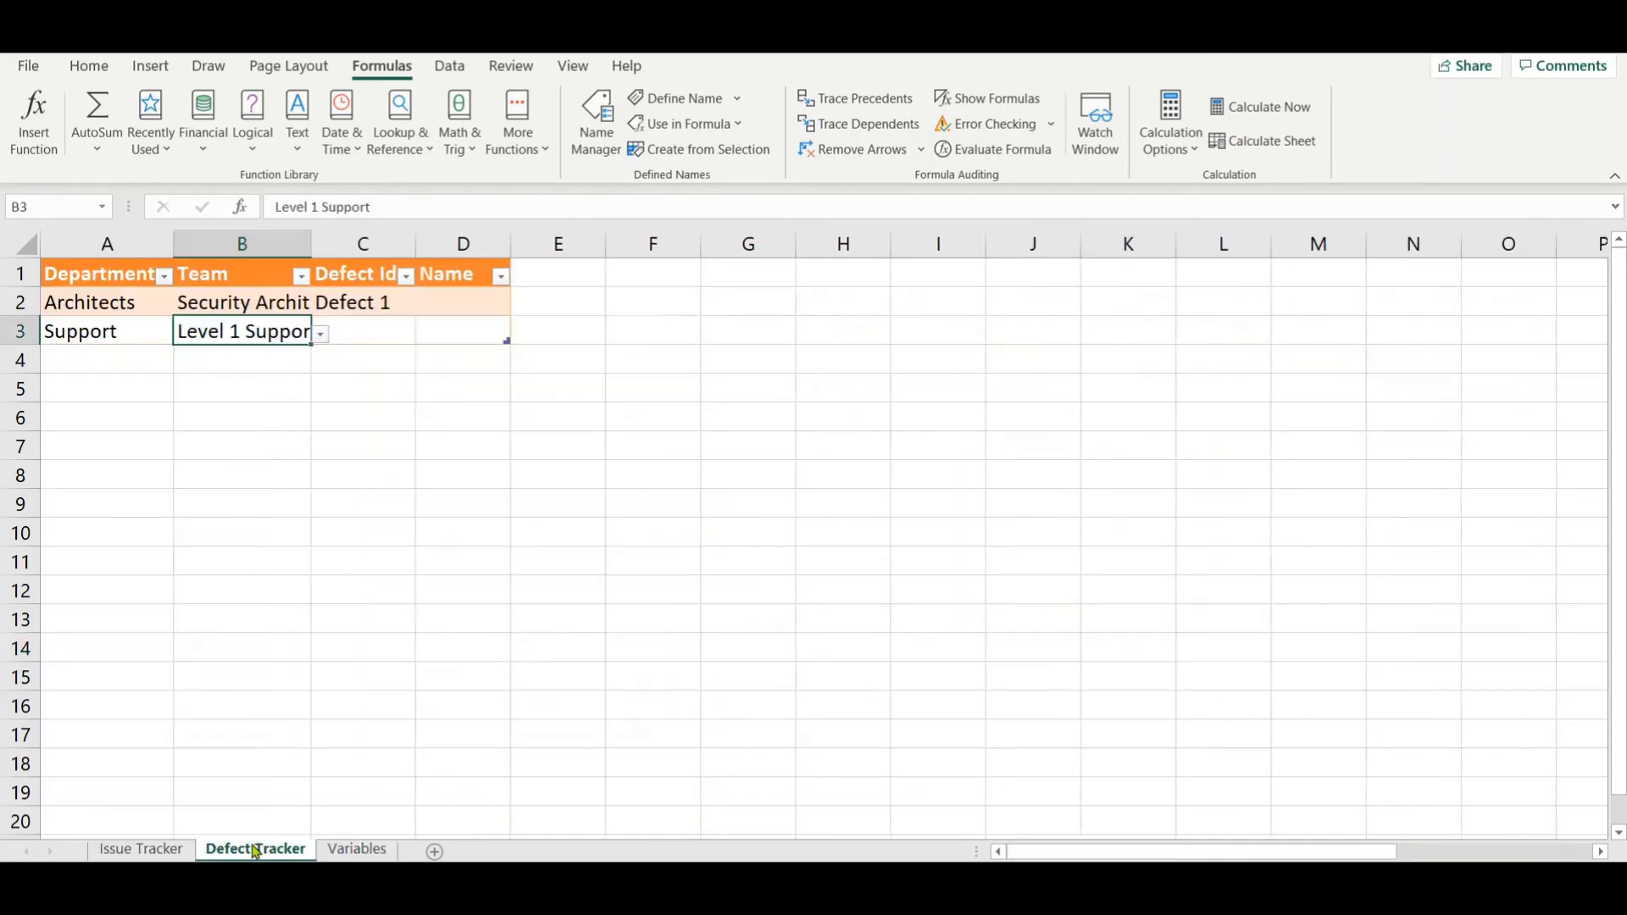
{"action": "left_click", "coordinate": [441, 263]}
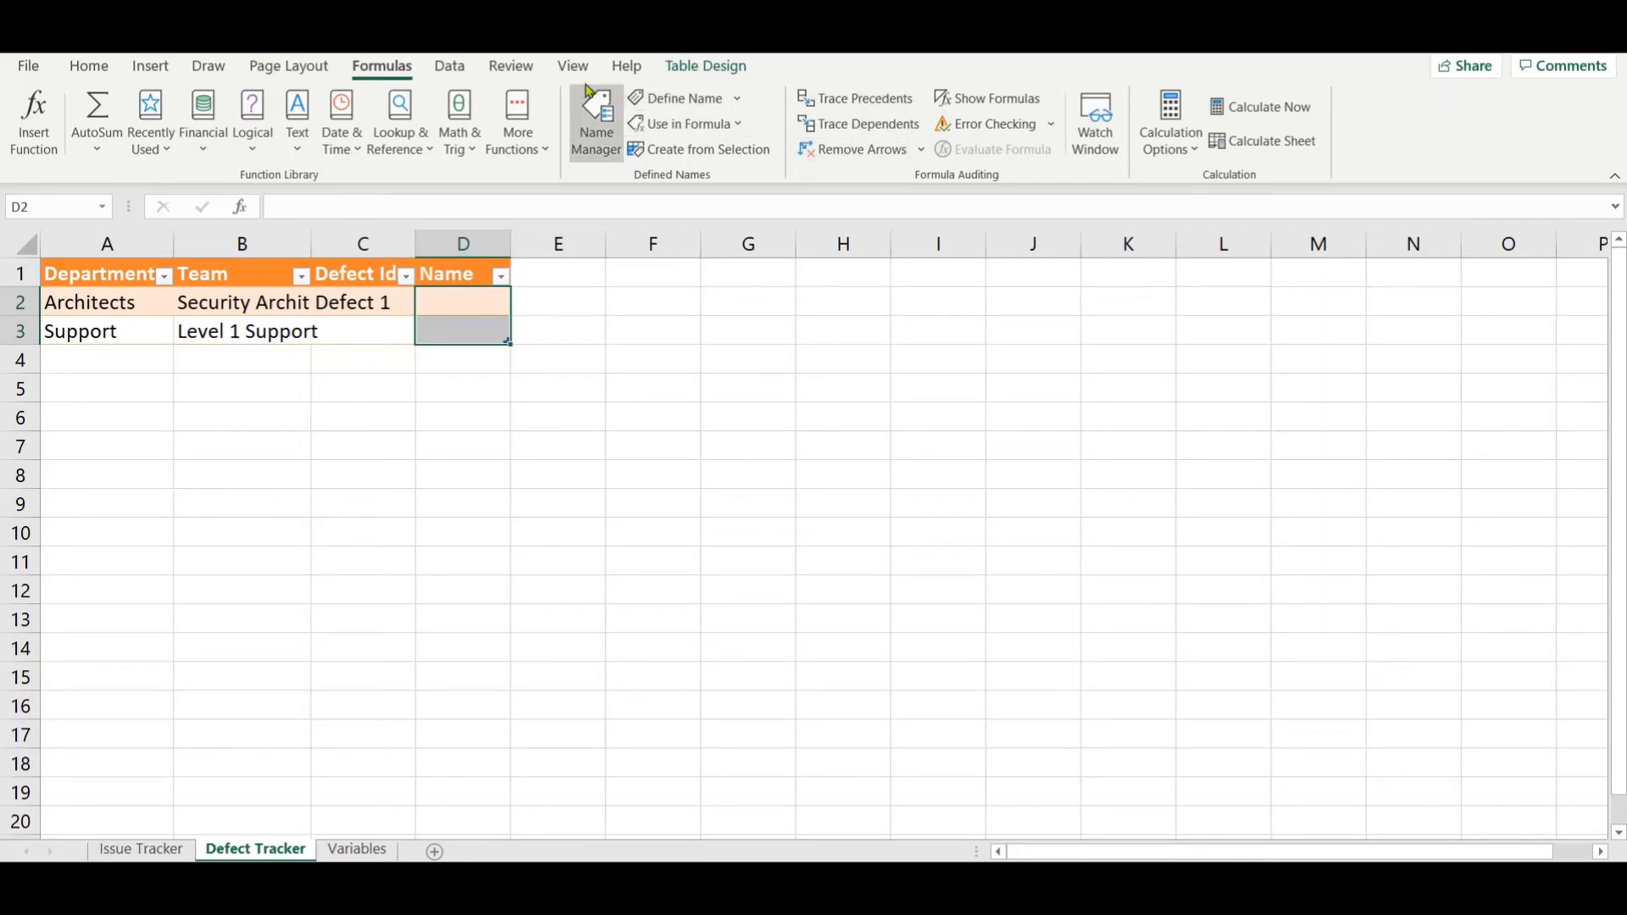
{"action": "left_click", "coordinate": [450, 67]}
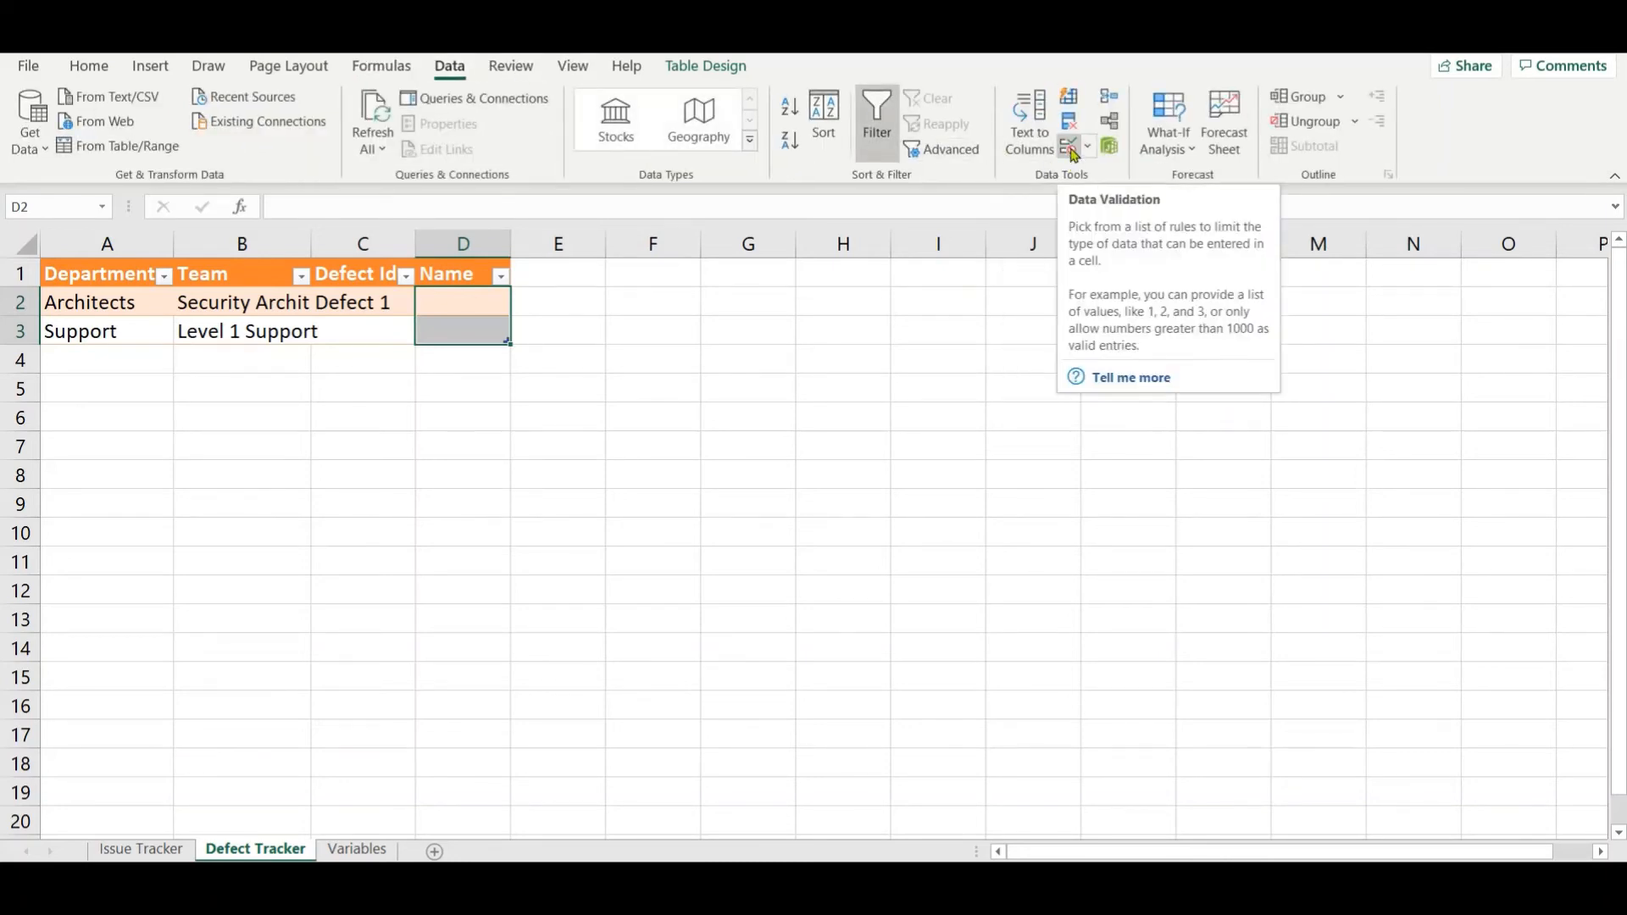
{"action": "left_click", "coordinate": [1069, 150]}
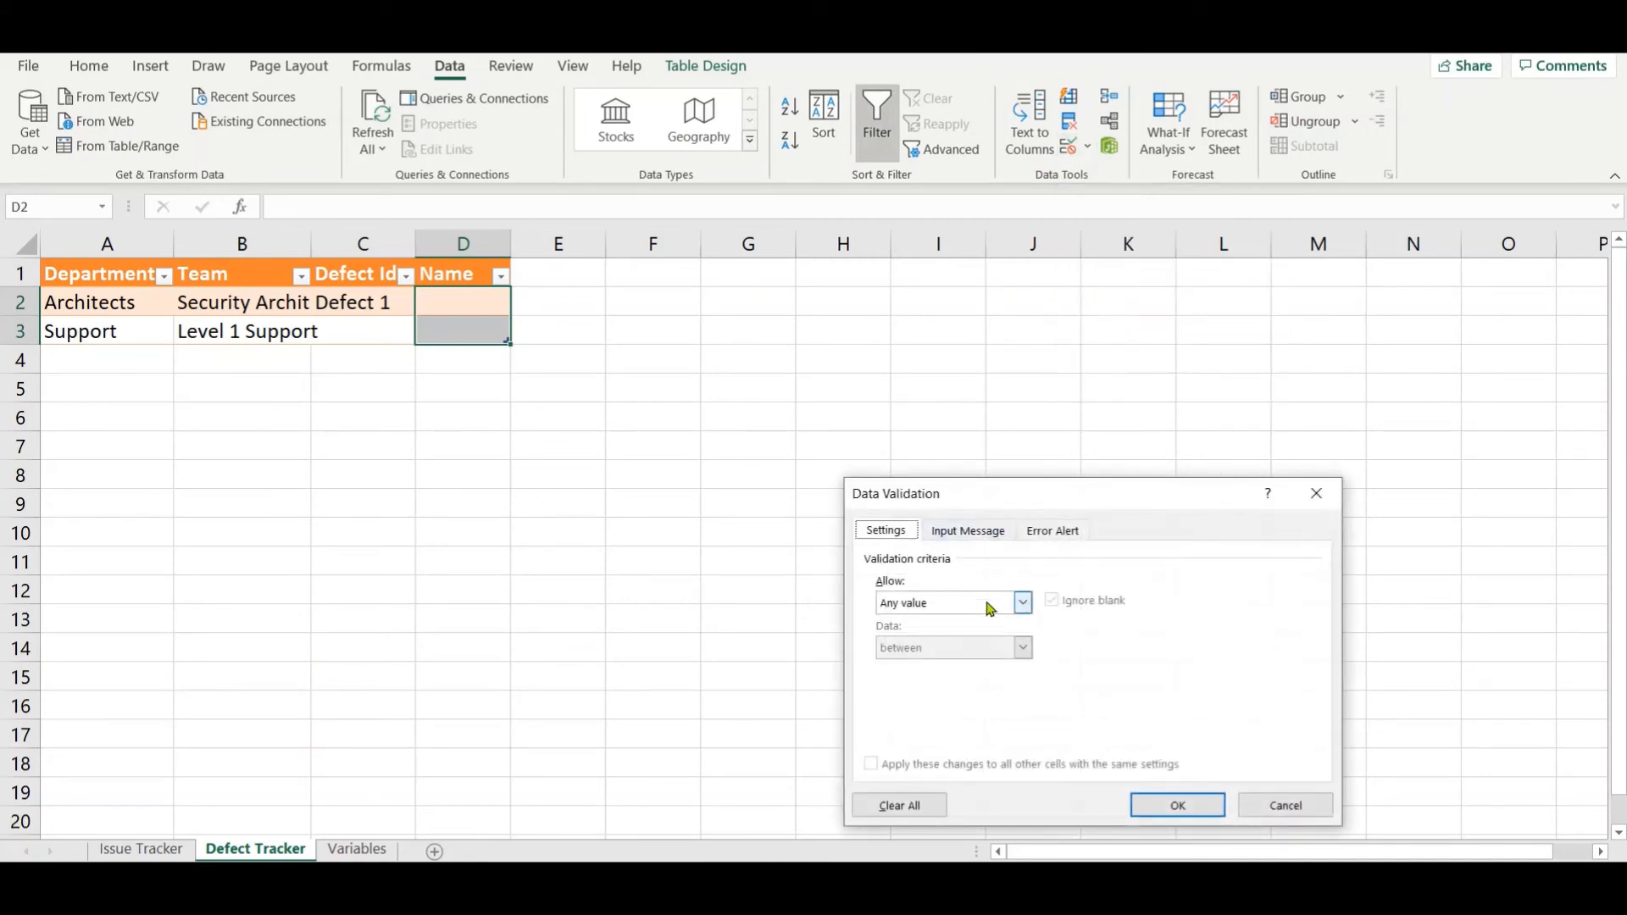
{"action": "left_click", "coordinate": [990, 608]}
{"action": "left_click", "coordinate": [950, 668]}
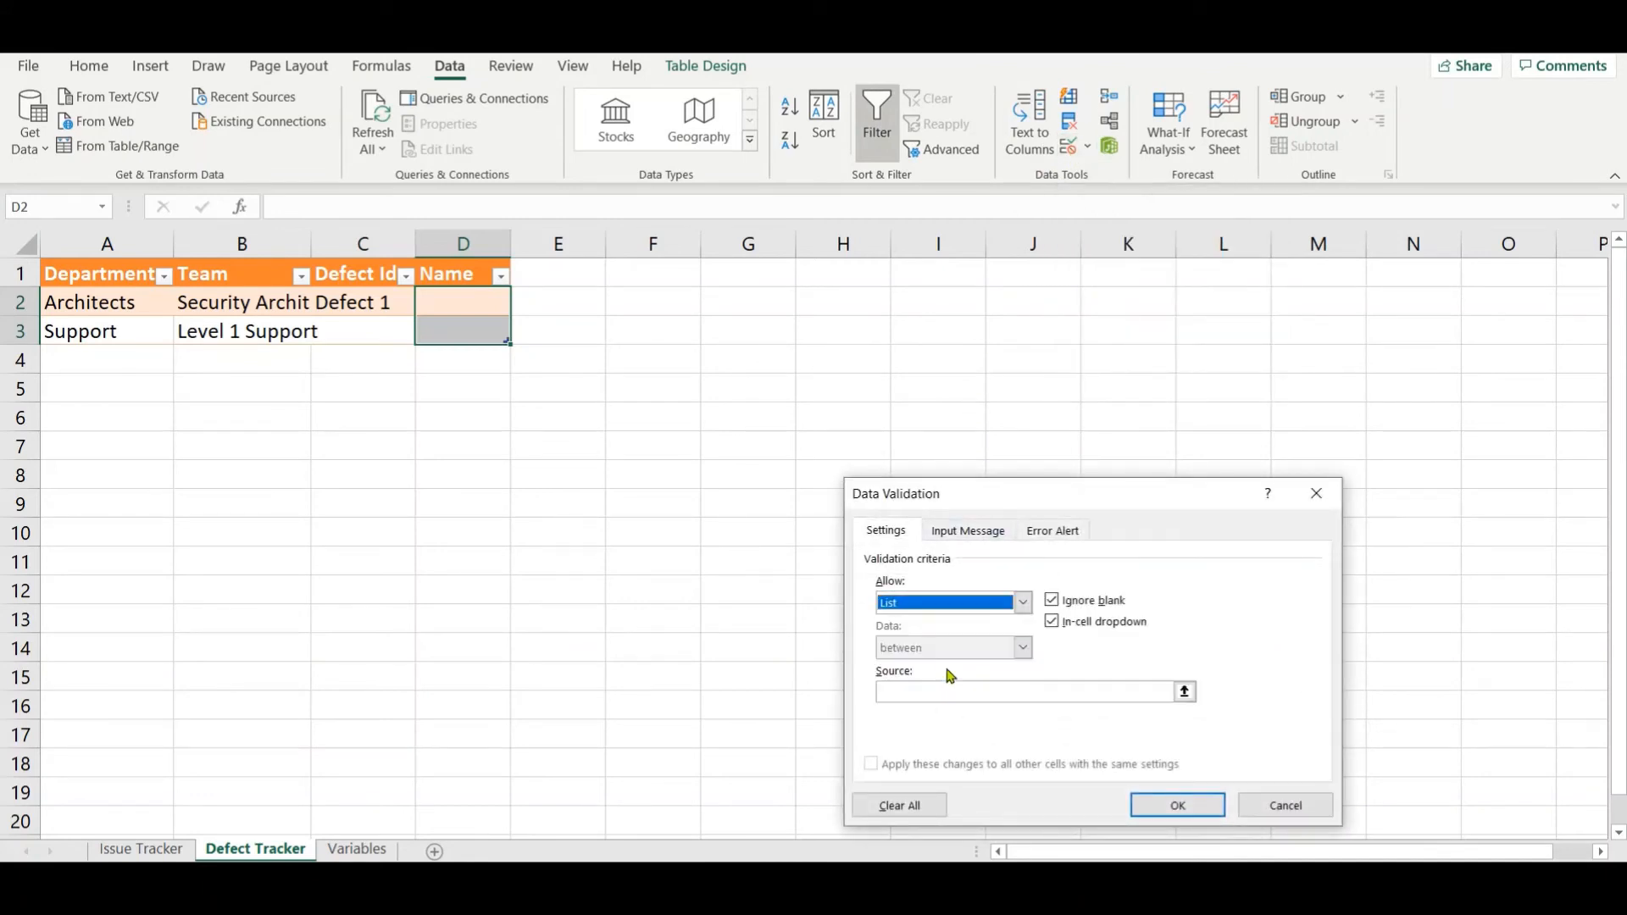
Step: Set the validation list's source to =INDIRECT($B2) and apply it to the Name cells, continuing despite any source error
{"action": "left_click", "coordinate": [982, 689]}
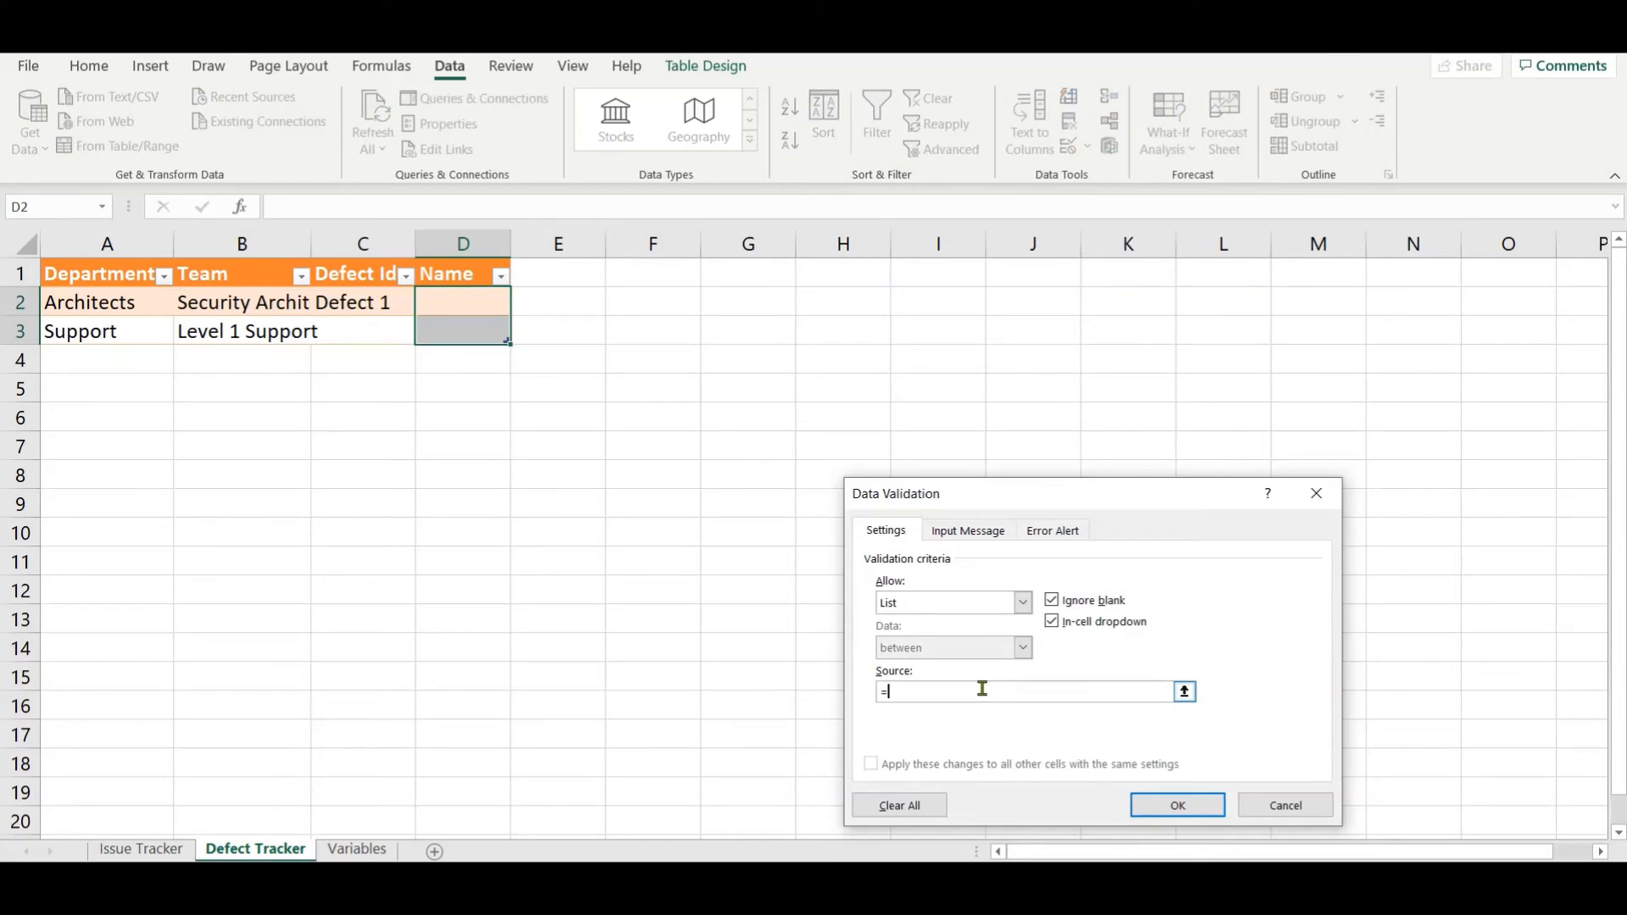
{"action": "left_click", "coordinate": [240, 306]}
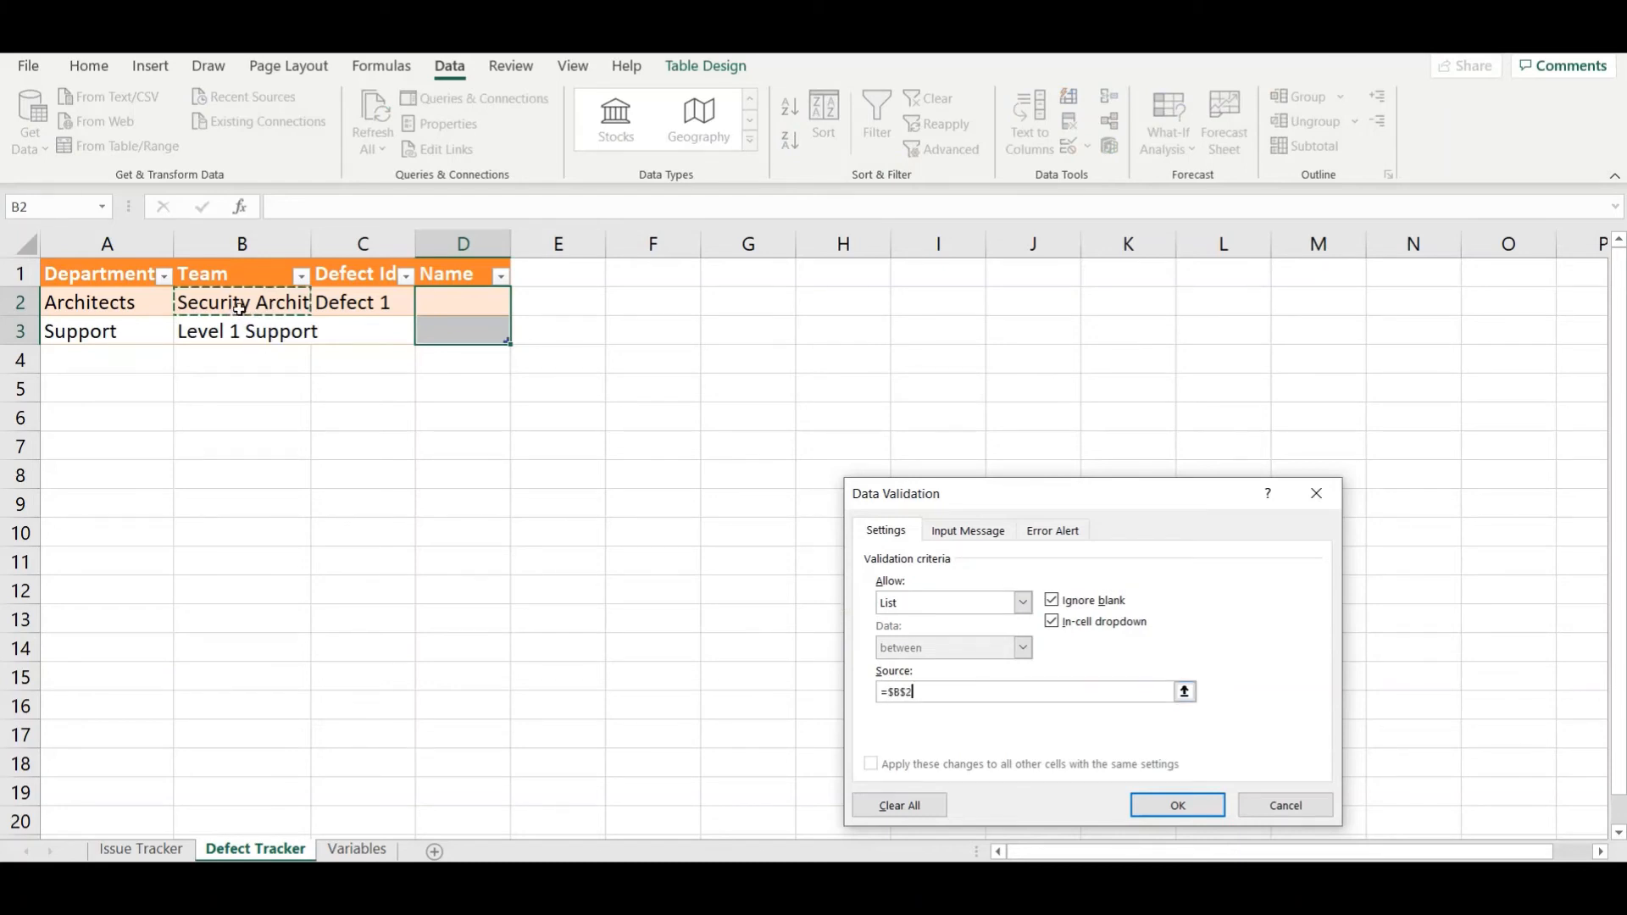
{"action": "left_click", "coordinate": [930, 689]}
{"action": "key", "text": "BackSpace"}
{"action": "key", "text": "BackSpace"}
{"action": "key", "text": "BackSpace"}
{"action": "key", "text": "BackSpace"}
{"action": "type", "text": "IND"}
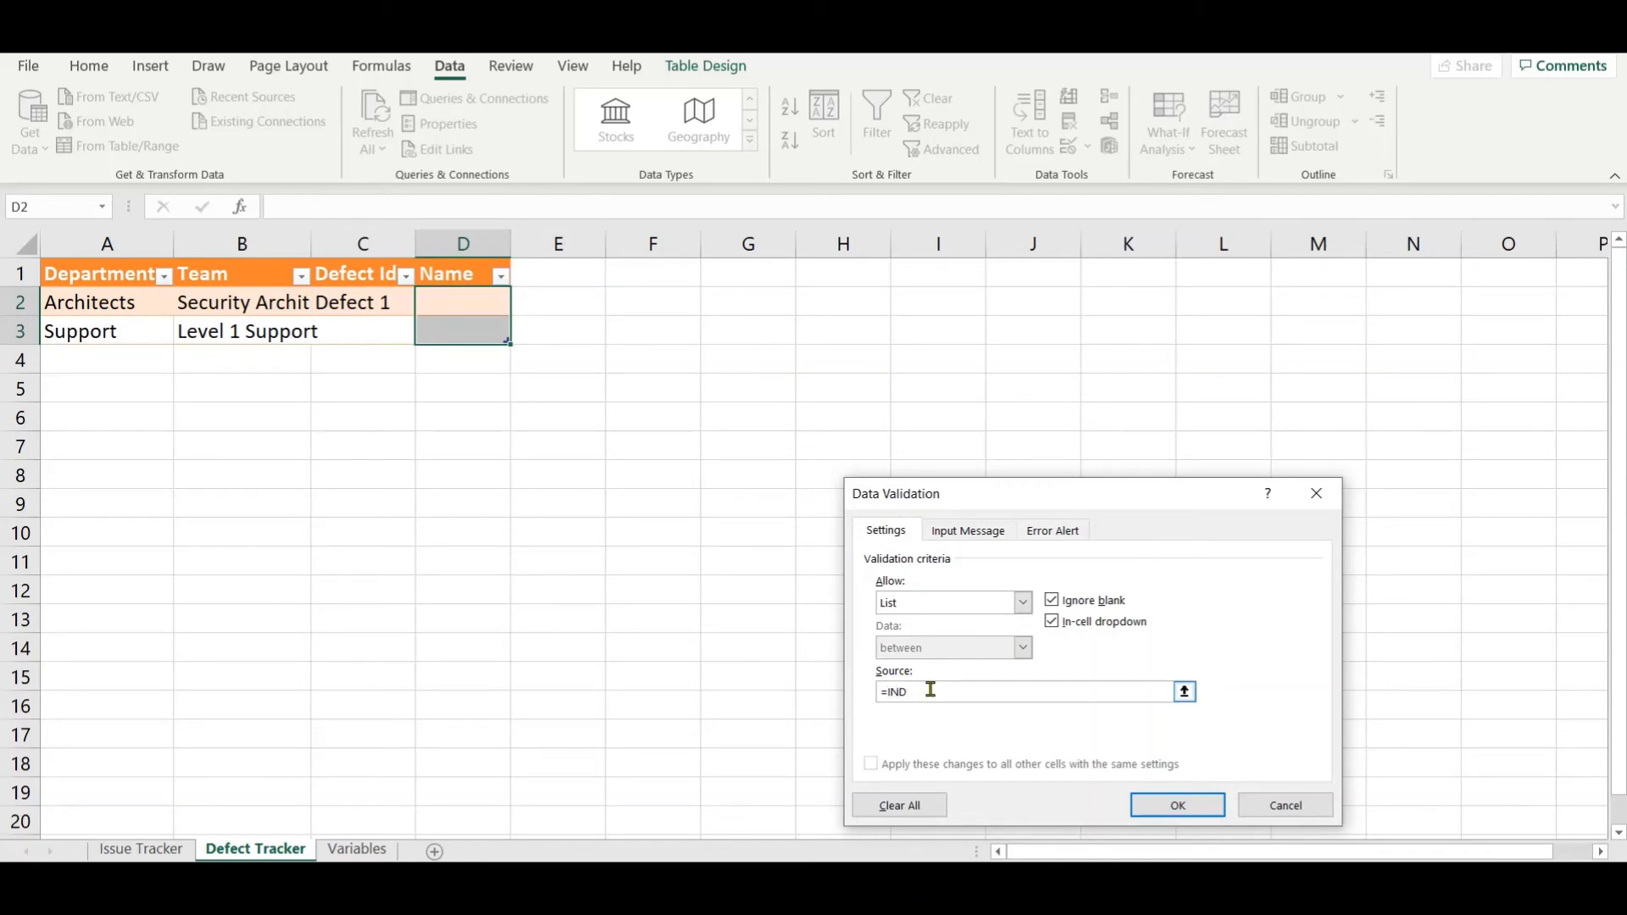
{"action": "type", "text": "IRECT("}
{"action": "left_click", "coordinate": [279, 313]}
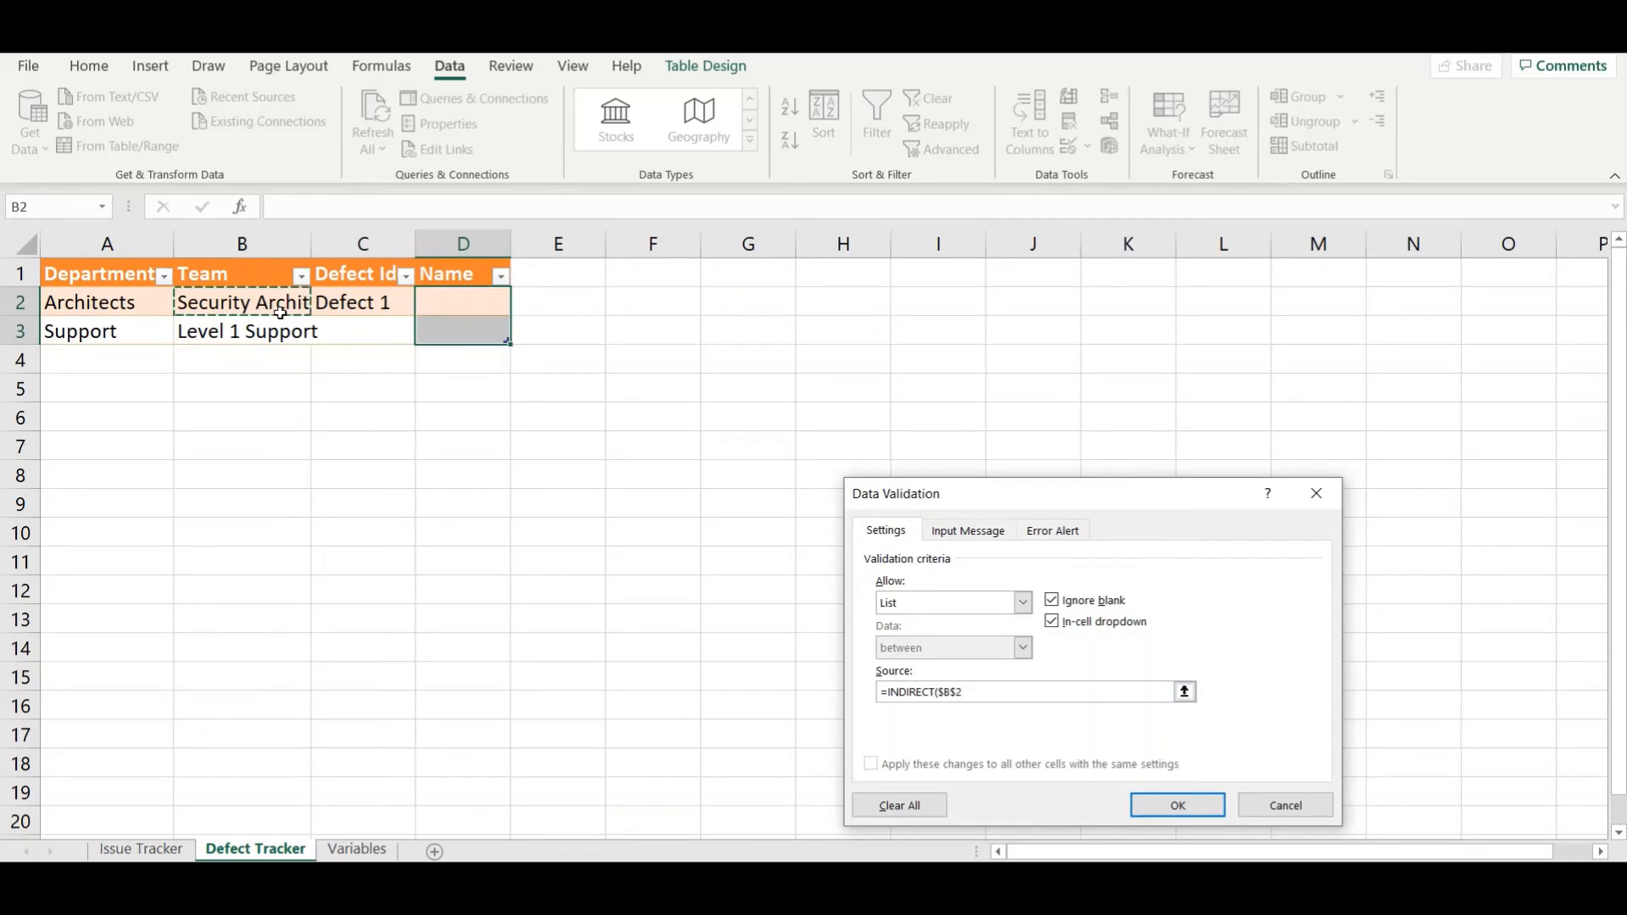
{"action": "key", "text": "BackSpace"}
{"action": "key", "text": "BackSpace"}
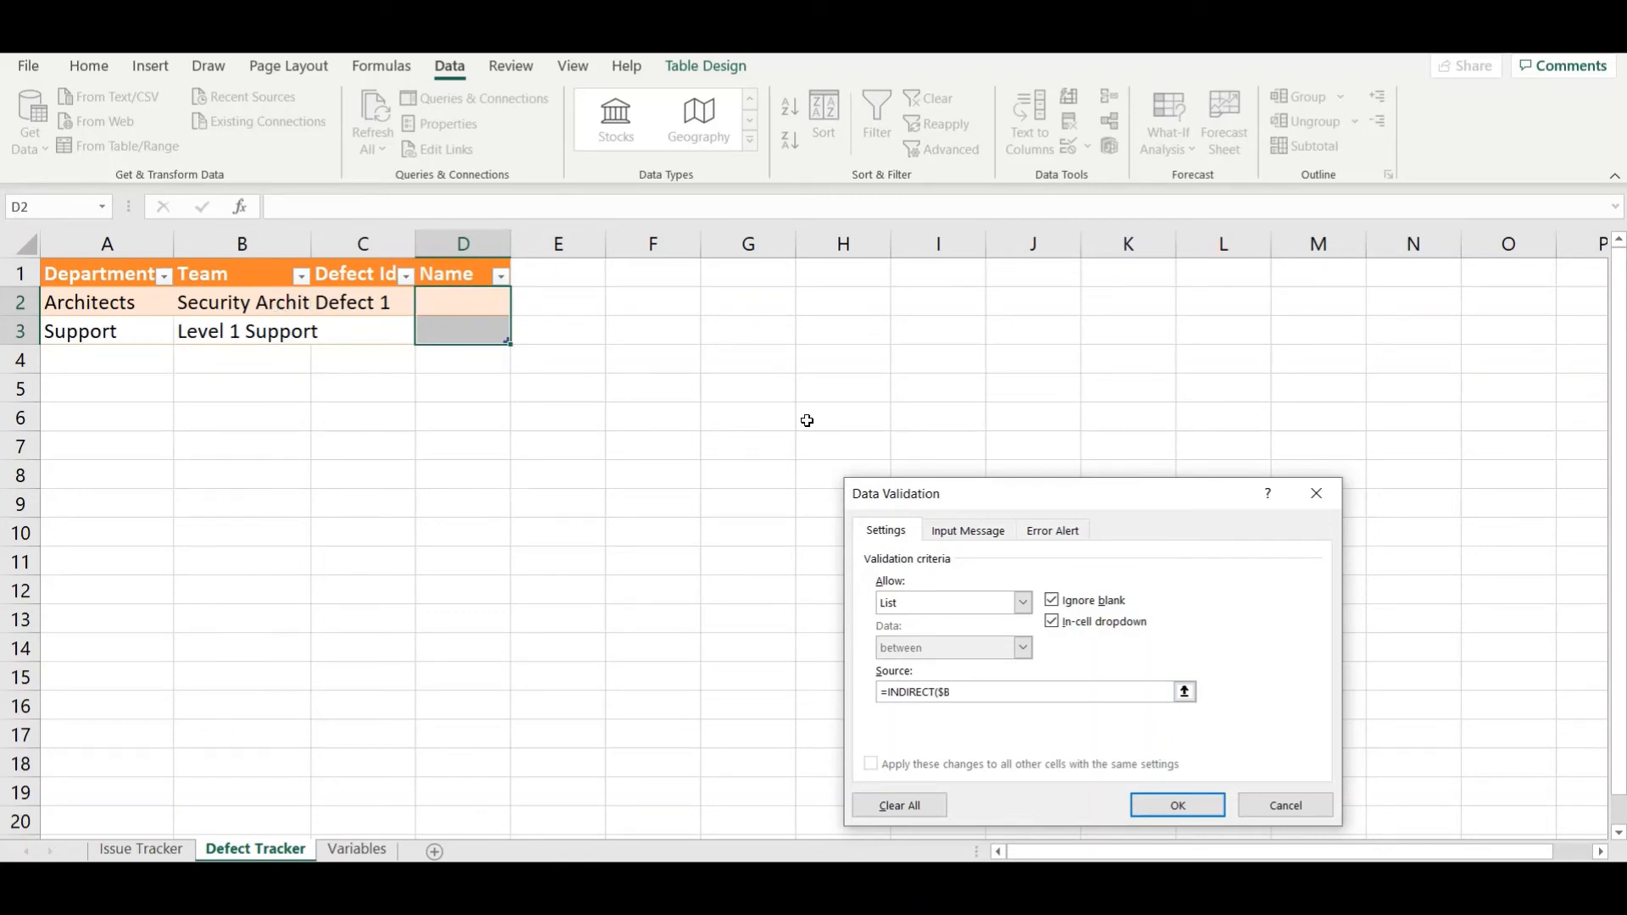
{"action": "key", "text": "Return"}
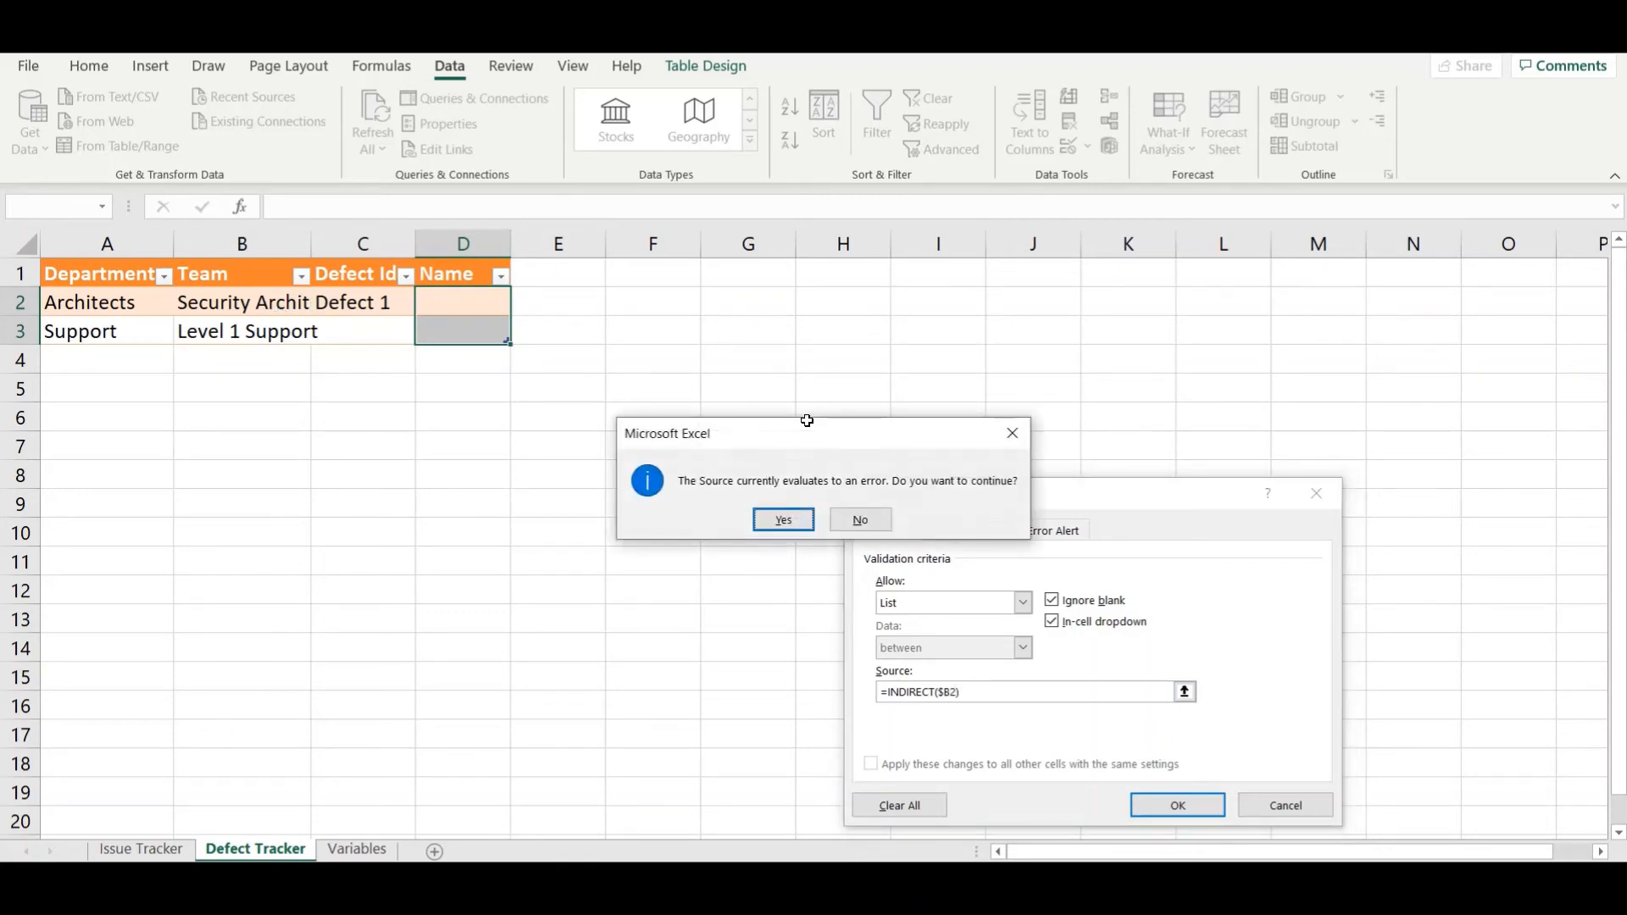
{"action": "left_click", "coordinate": [781, 520]}
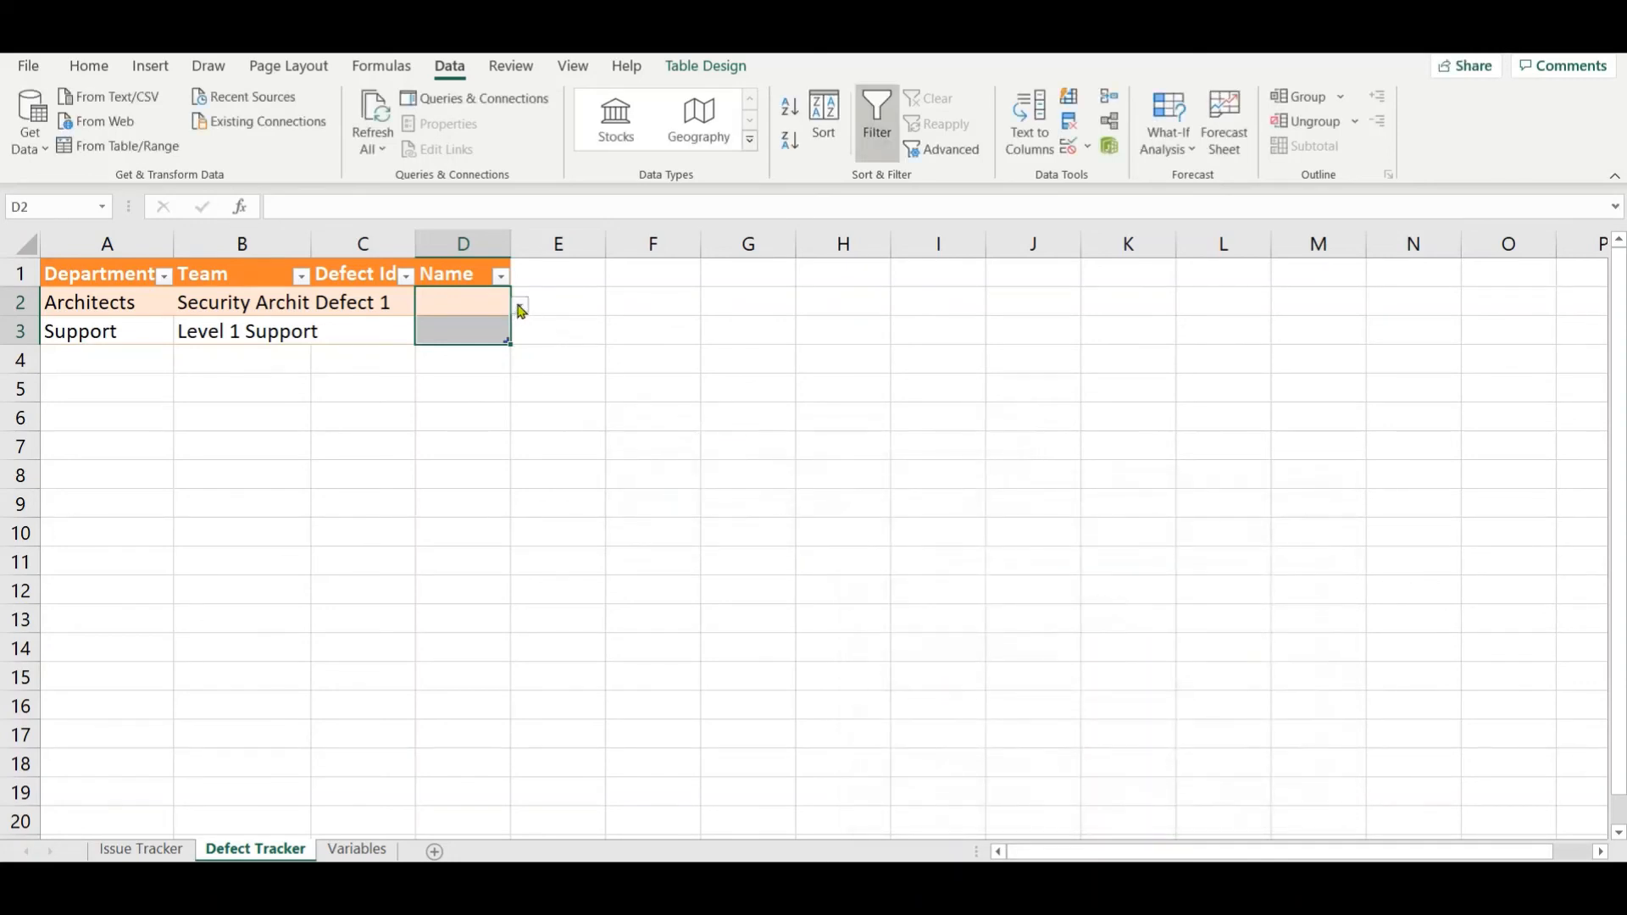
Step: Begin a new defined name with workbook scope and enter Level 1 Support as its name
{"action": "left_click", "coordinate": [479, 302]}
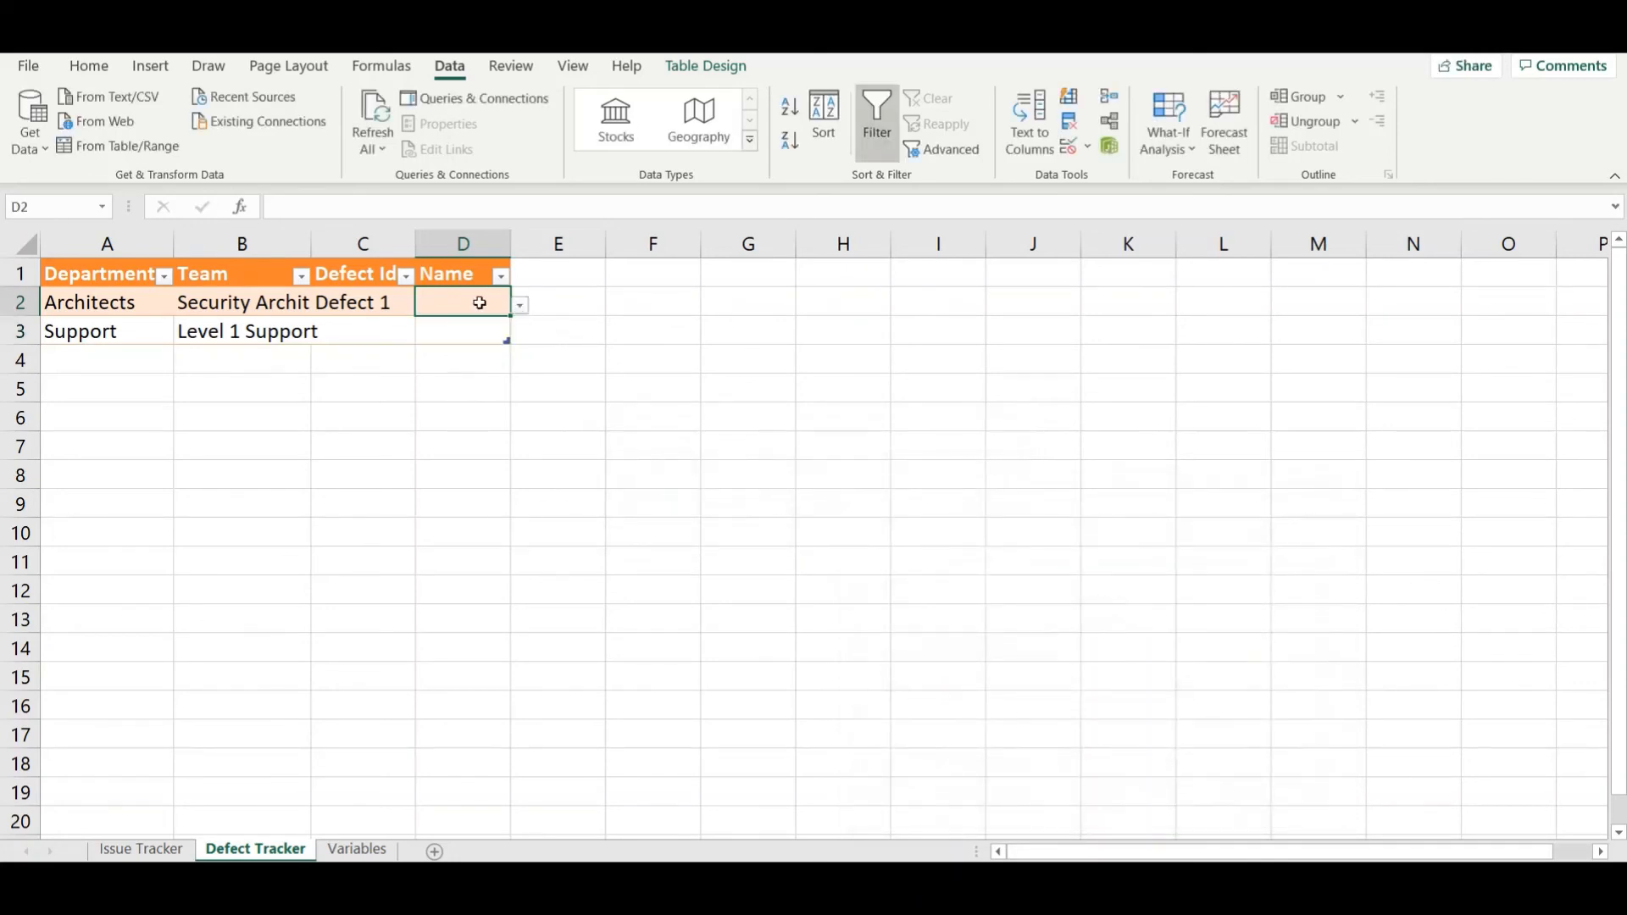
{"action": "left_click", "coordinate": [401, 68]}
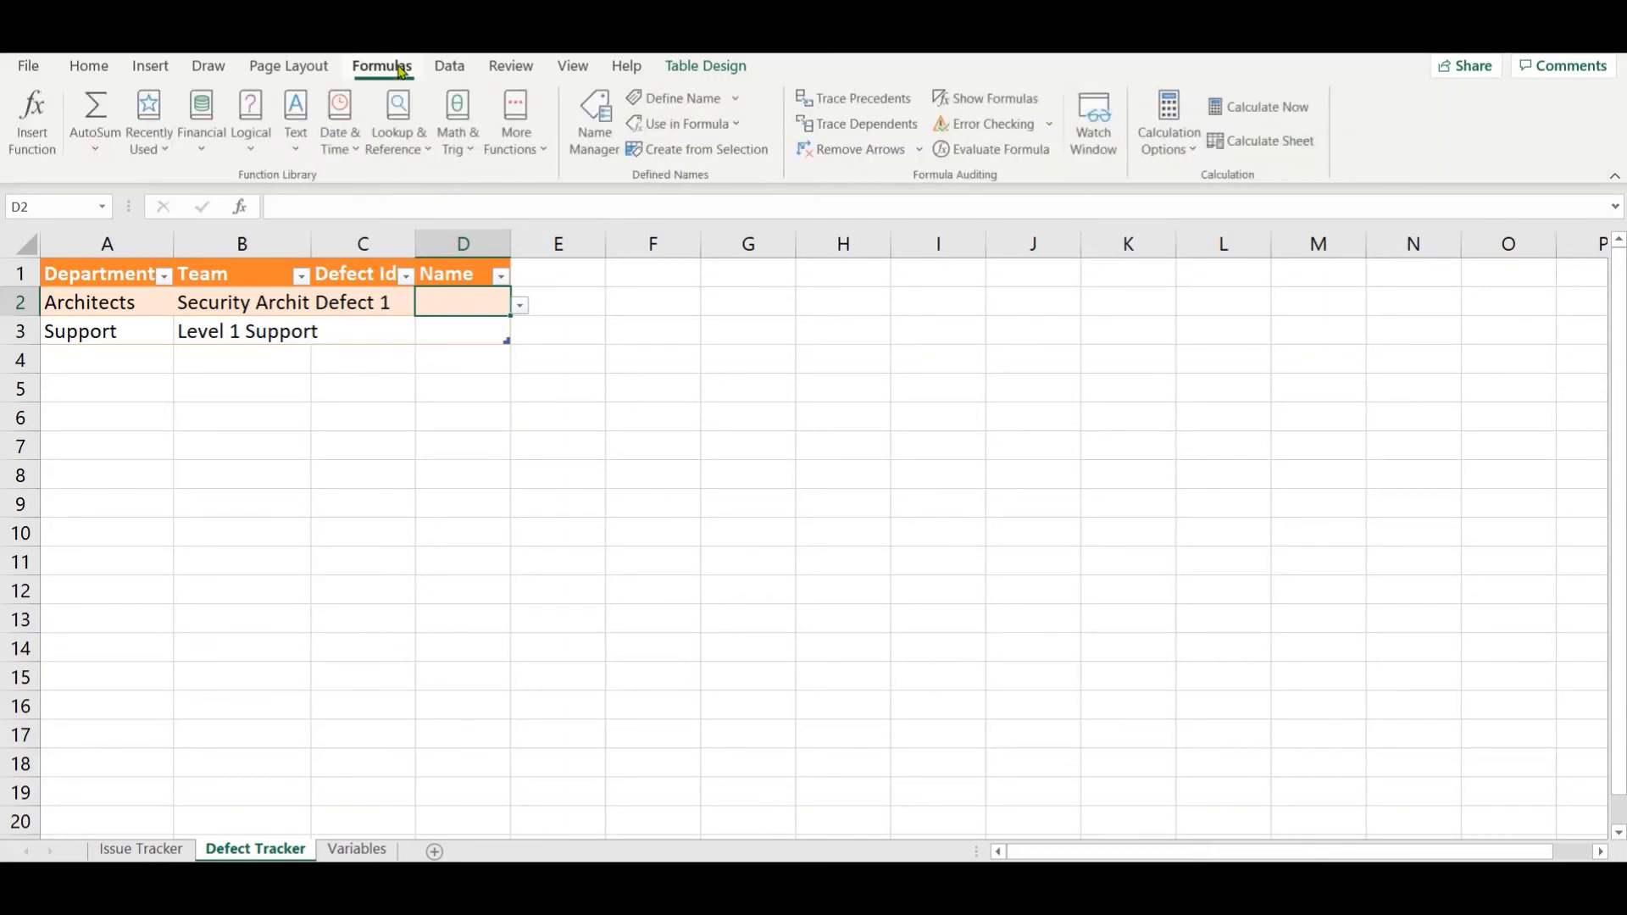
{"action": "left_click", "coordinate": [682, 99]}
{"action": "type", "text": "L"}
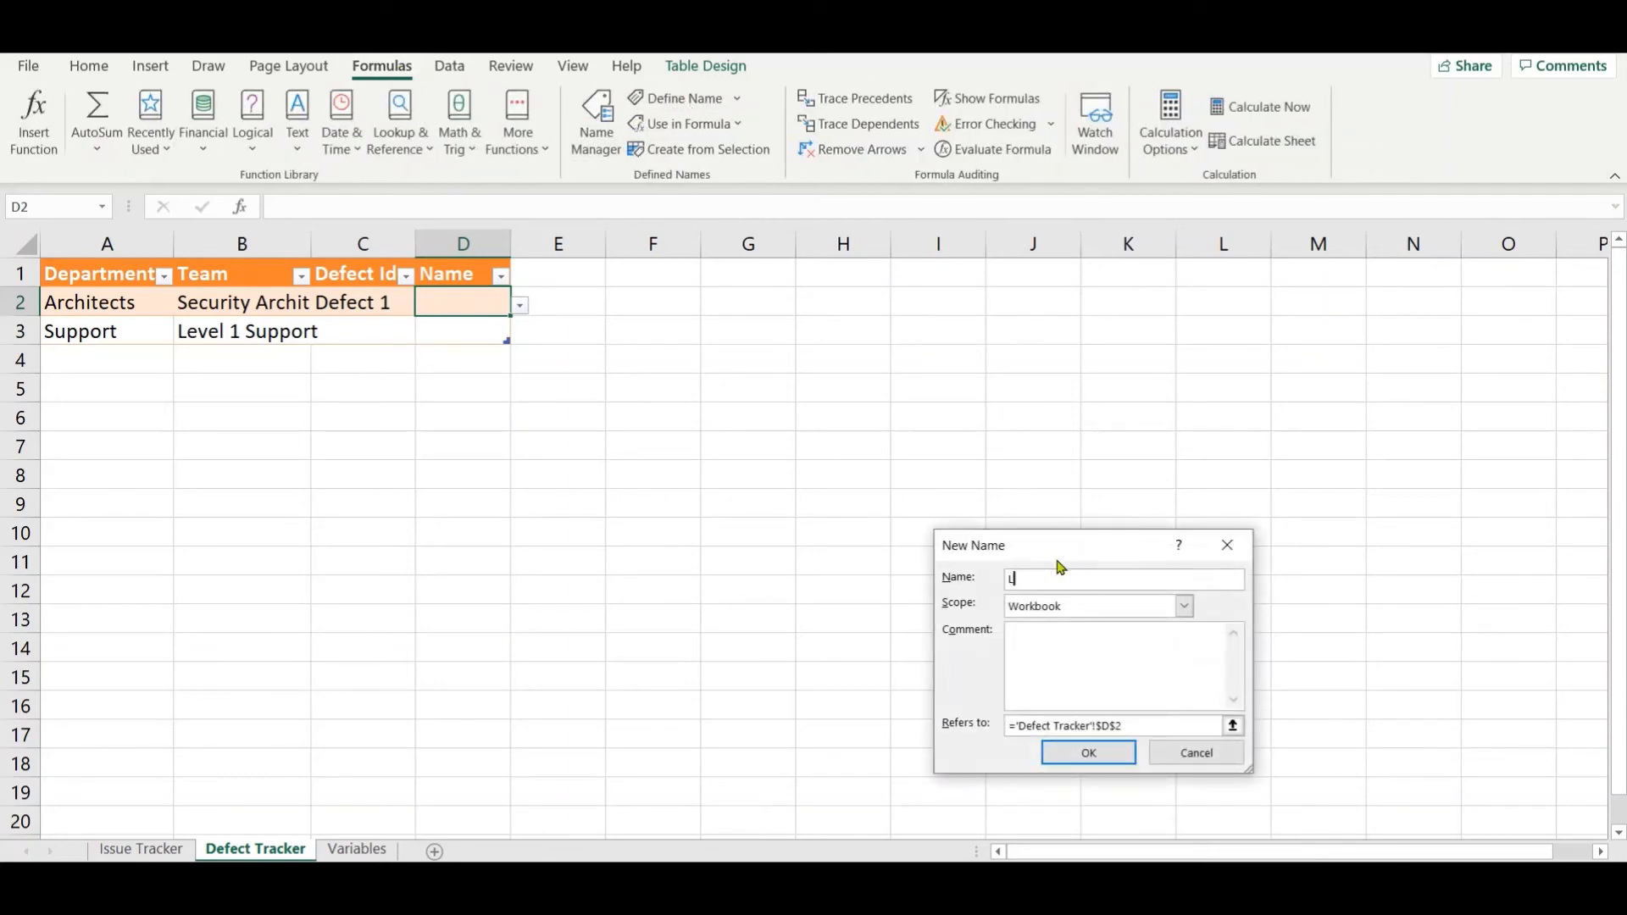
{"action": "type", "text": "evel 1 Support"}
{"action": "key", "text": "Tab"}
{"action": "key", "text": "Tab"}
{"action": "key", "text": "Tab"}
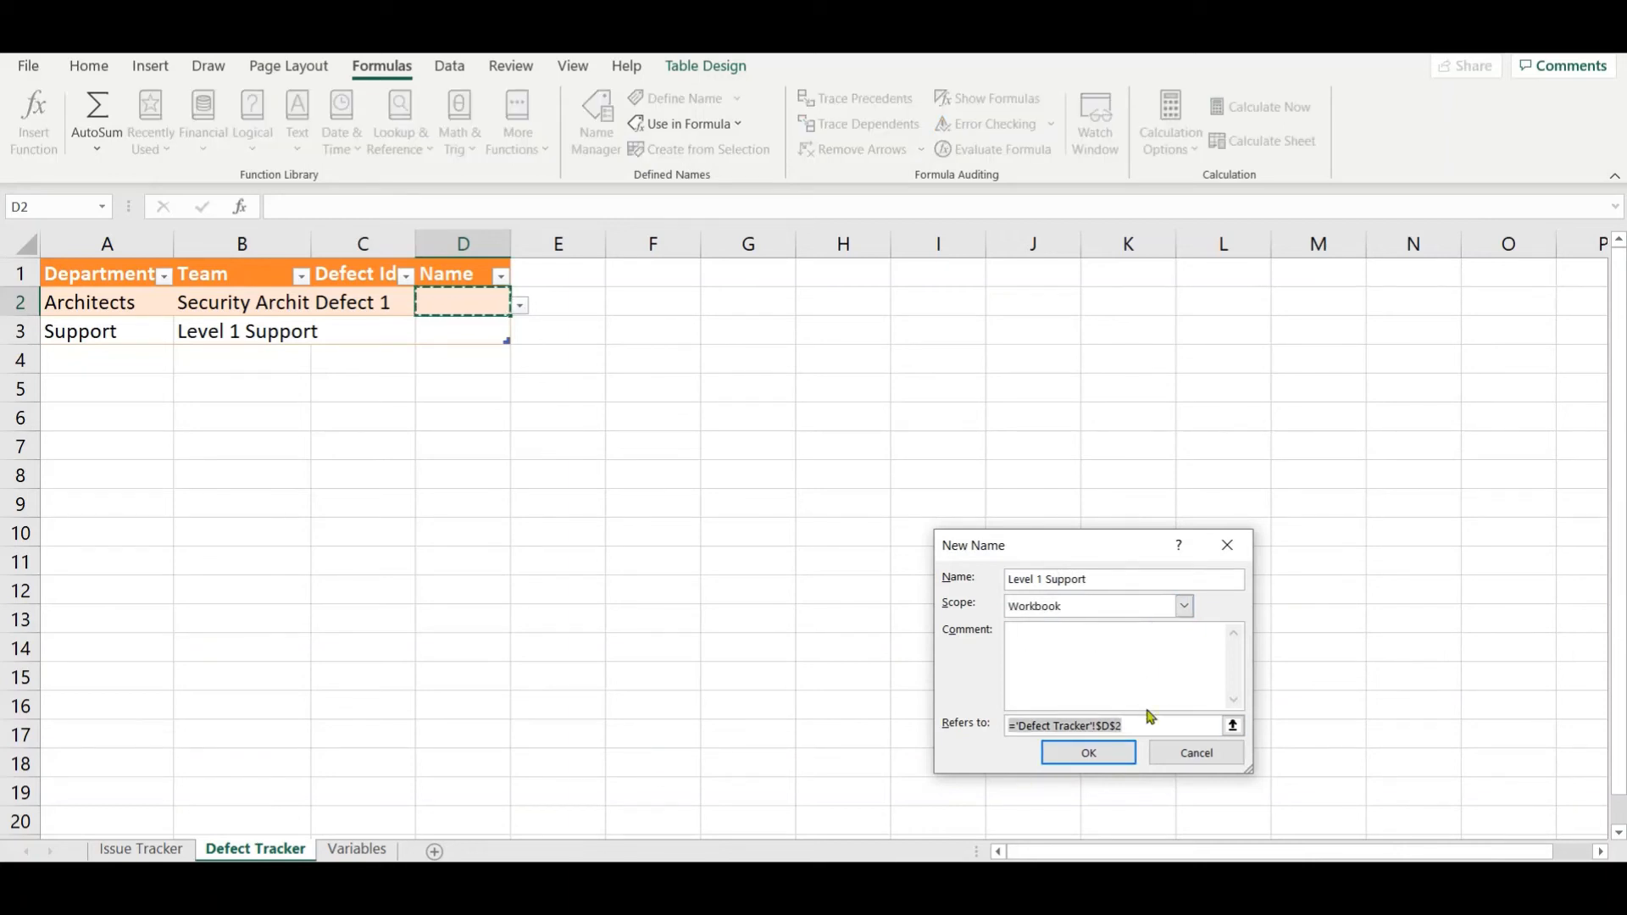
Step: Make the new name refer to the spilled list =Variables!$U$14# and try to save it
{"action": "left_click", "coordinate": [381, 849]}
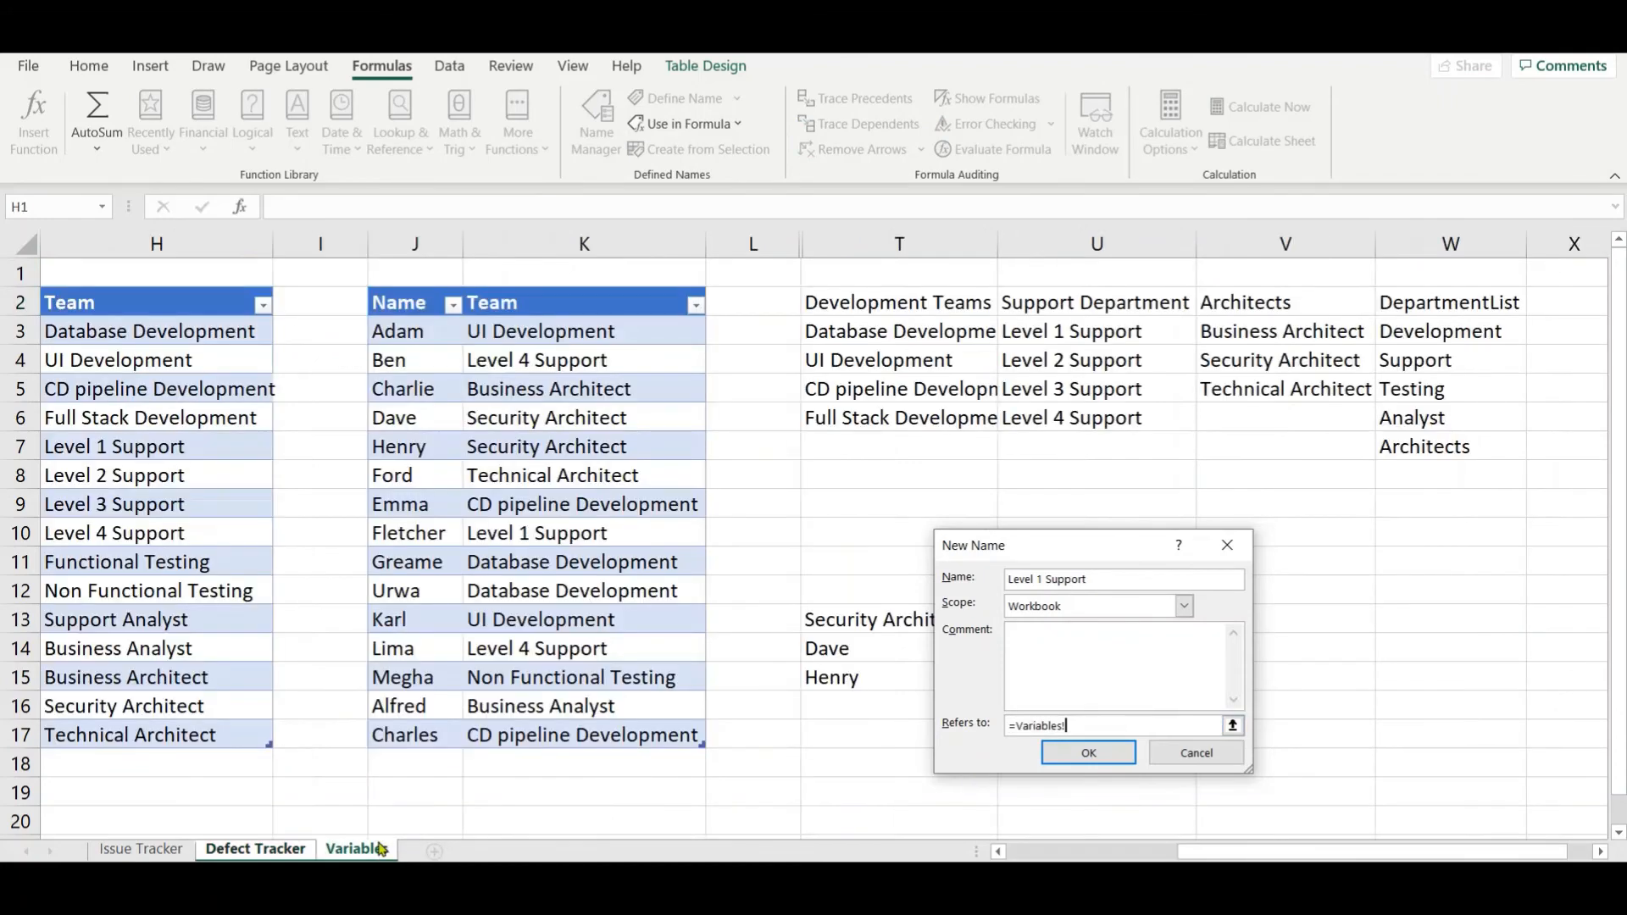
{"action": "left_click_drag", "start_coordinate": [1032, 553], "coordinate": [1403, 385]}
{"action": "left_click", "coordinate": [1094, 648]}
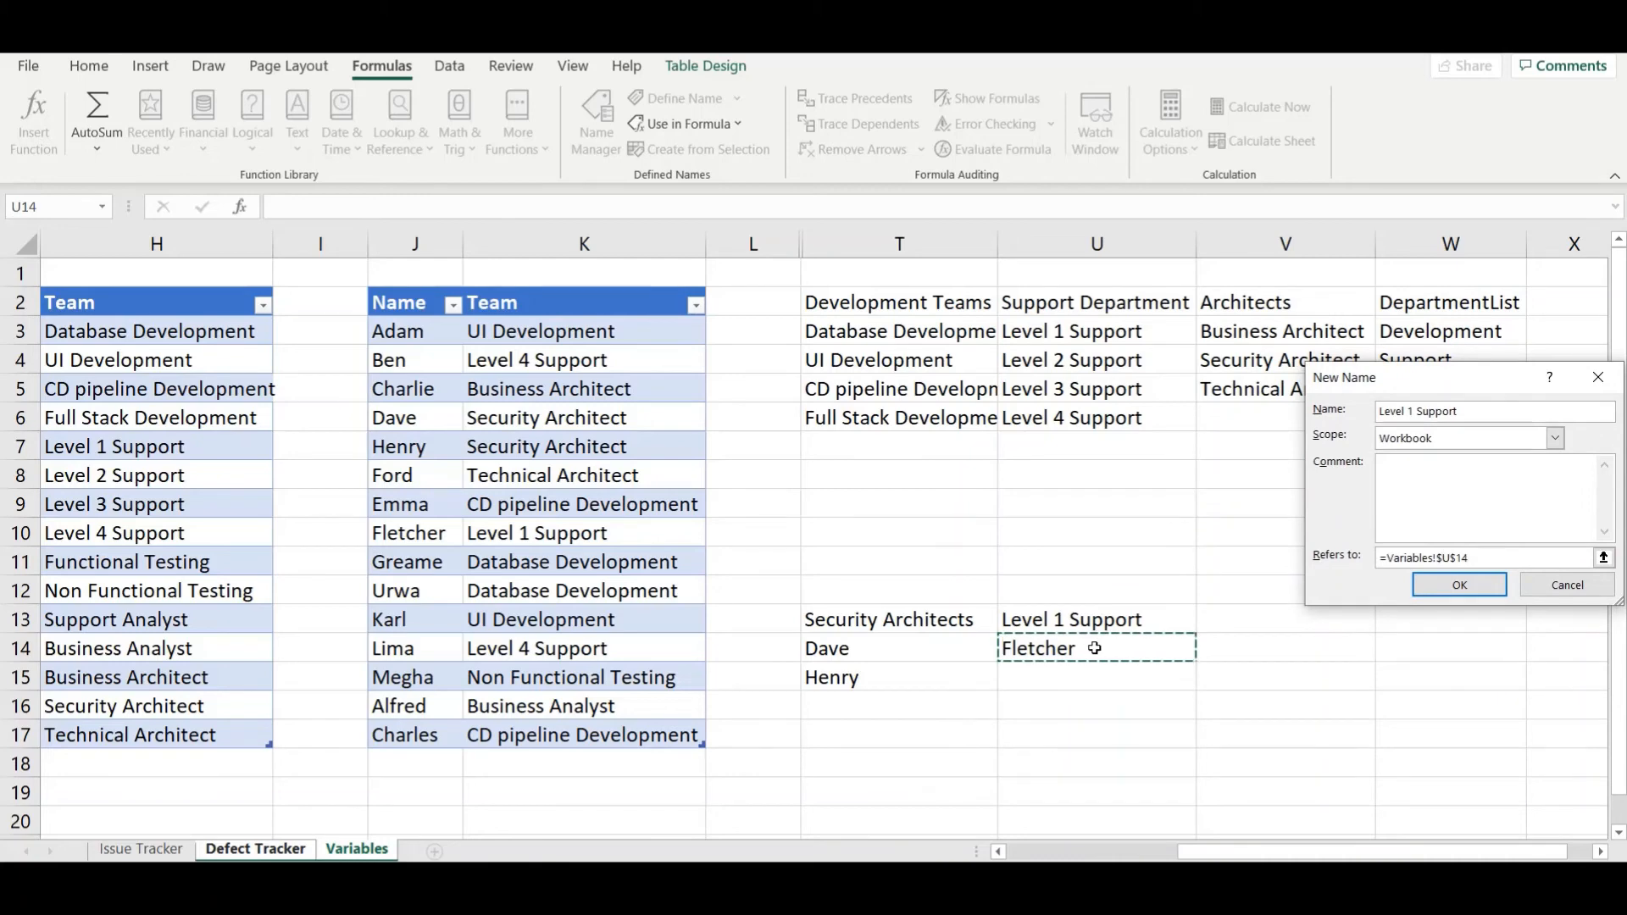
{"action": "type", "text": "#"}
{"action": "left_click", "coordinate": [1457, 585]}
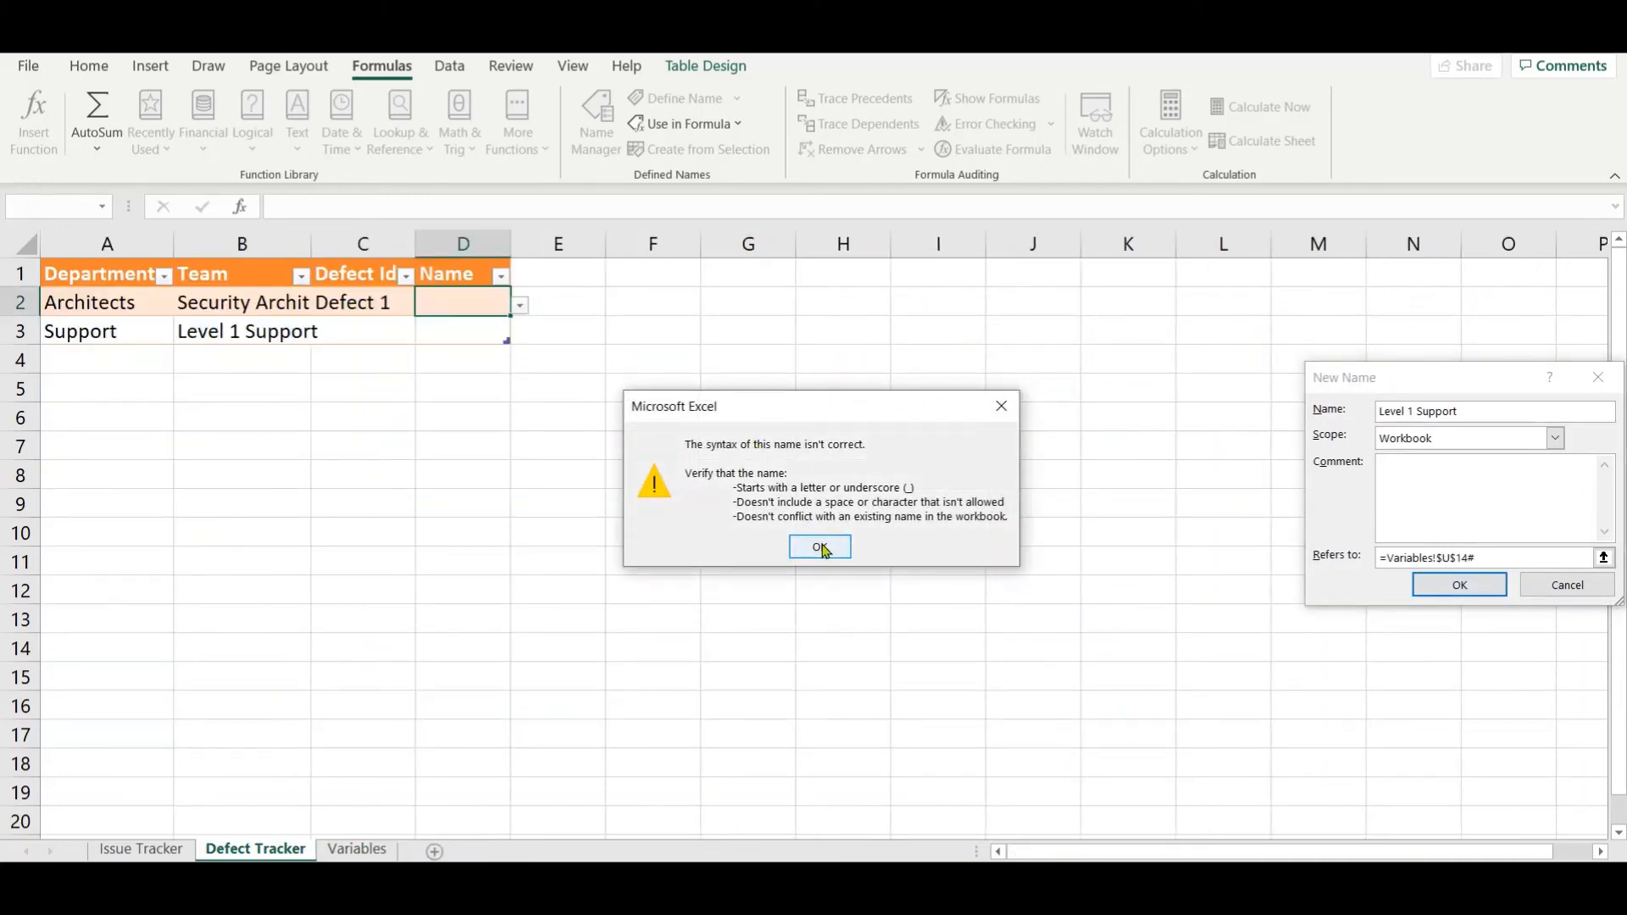
{"action": "left_click", "coordinate": [820, 547]}
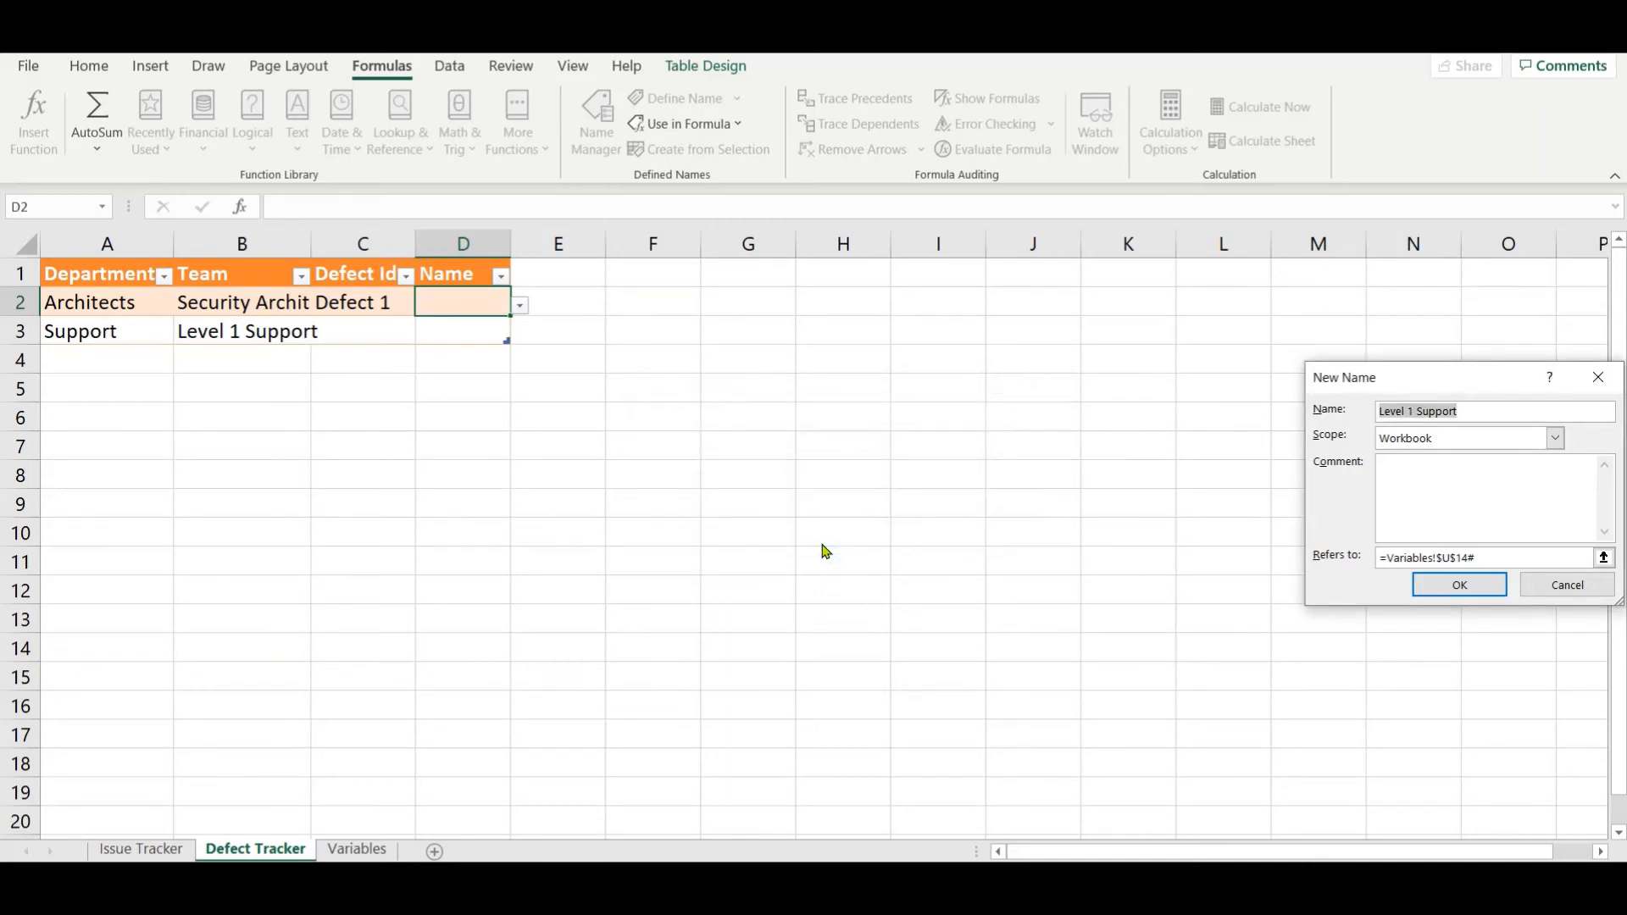
Step: Replace the spaces with underscores to make the defined name Level_1_Support, and save it
{"action": "left_click", "coordinate": [1409, 410]}
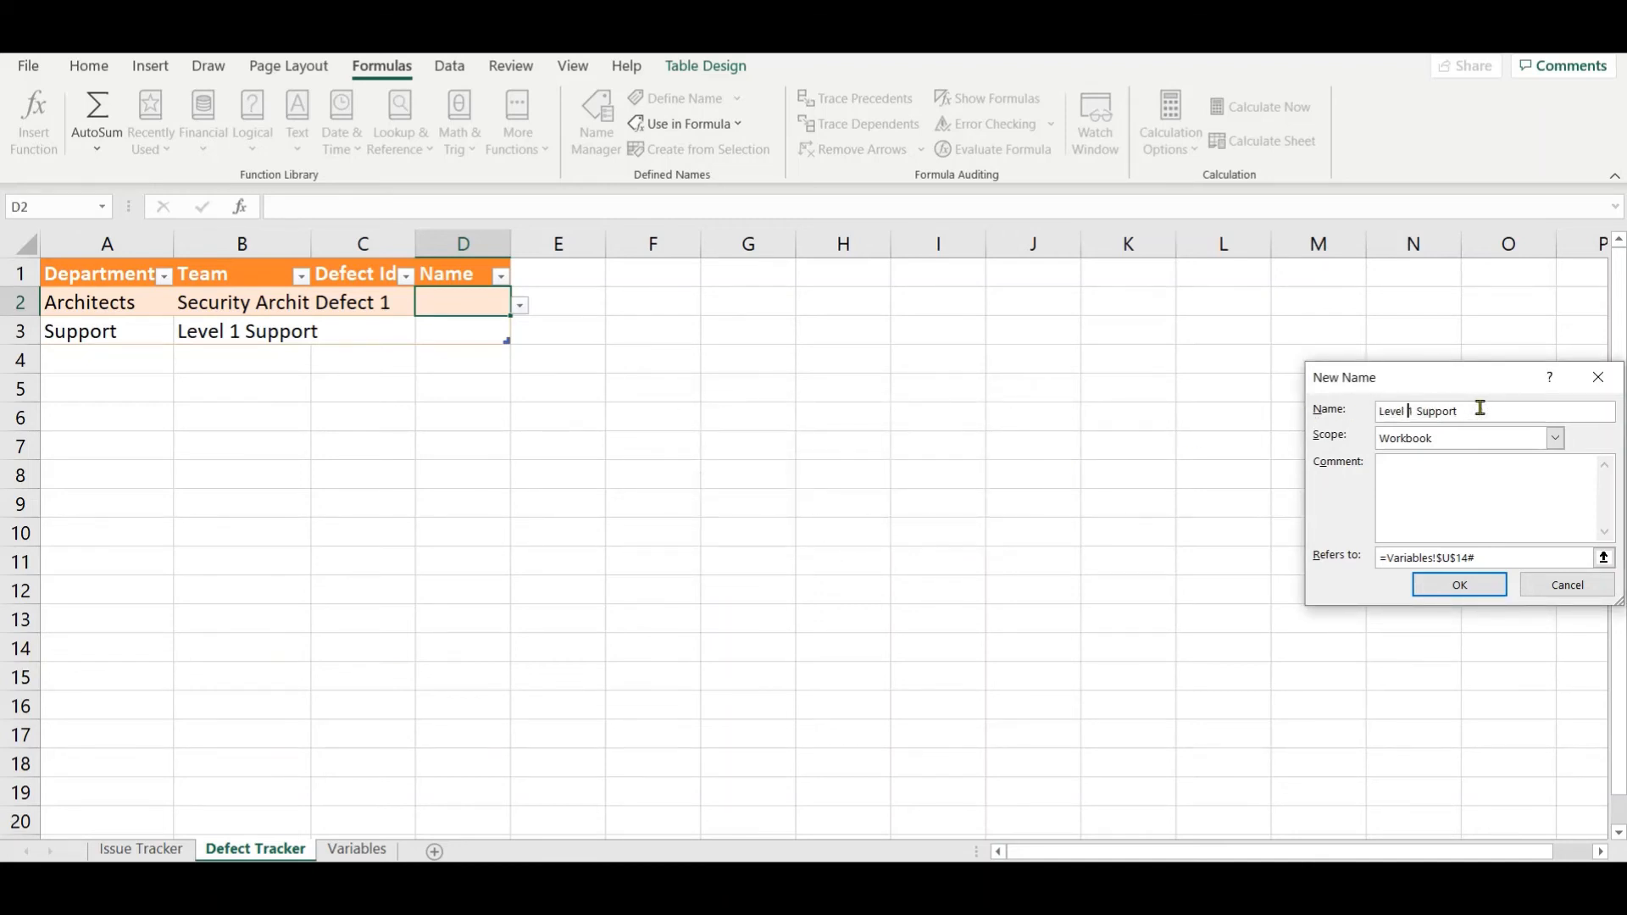
{"action": "key", "text": "BackSpace"}
{"action": "type", "text": "_"}
{"action": "key", "text": "Right"}
{"action": "key", "text": "Right"}
{"action": "key", "text": "BackSpace"}
{"action": "type", "text": "_"}
{"action": "left_click", "coordinate": [1464, 596]}
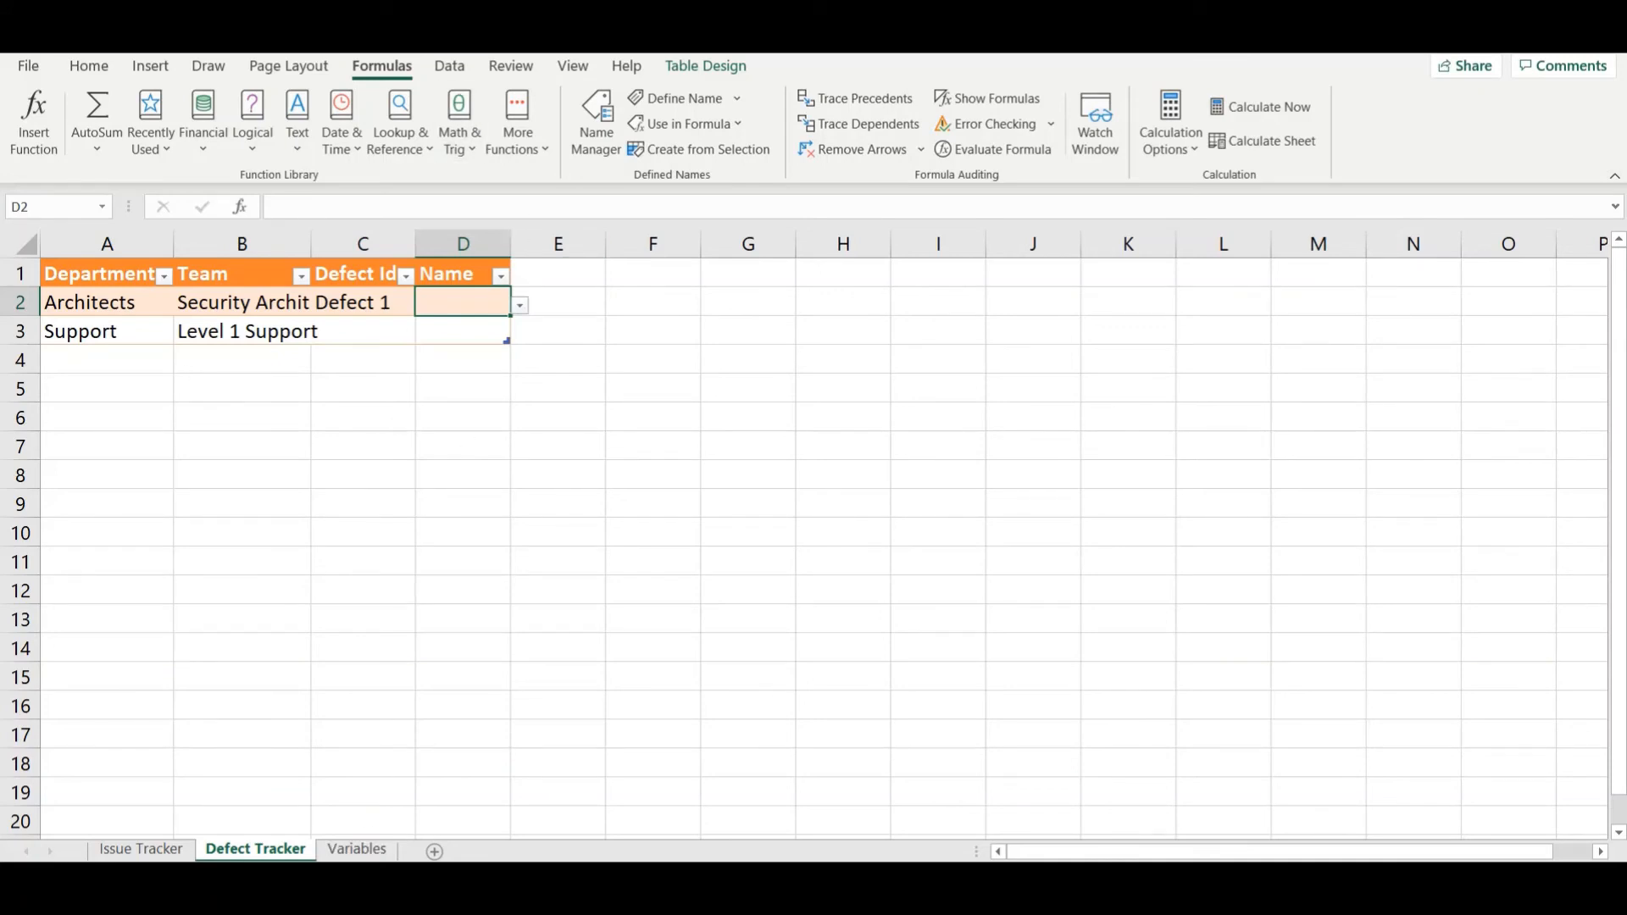
Step: Start a new workbook-scope defined name, Security Architect, that refers to the spilled list =Variables!$T$14#
{"action": "left_click", "coordinate": [663, 107]}
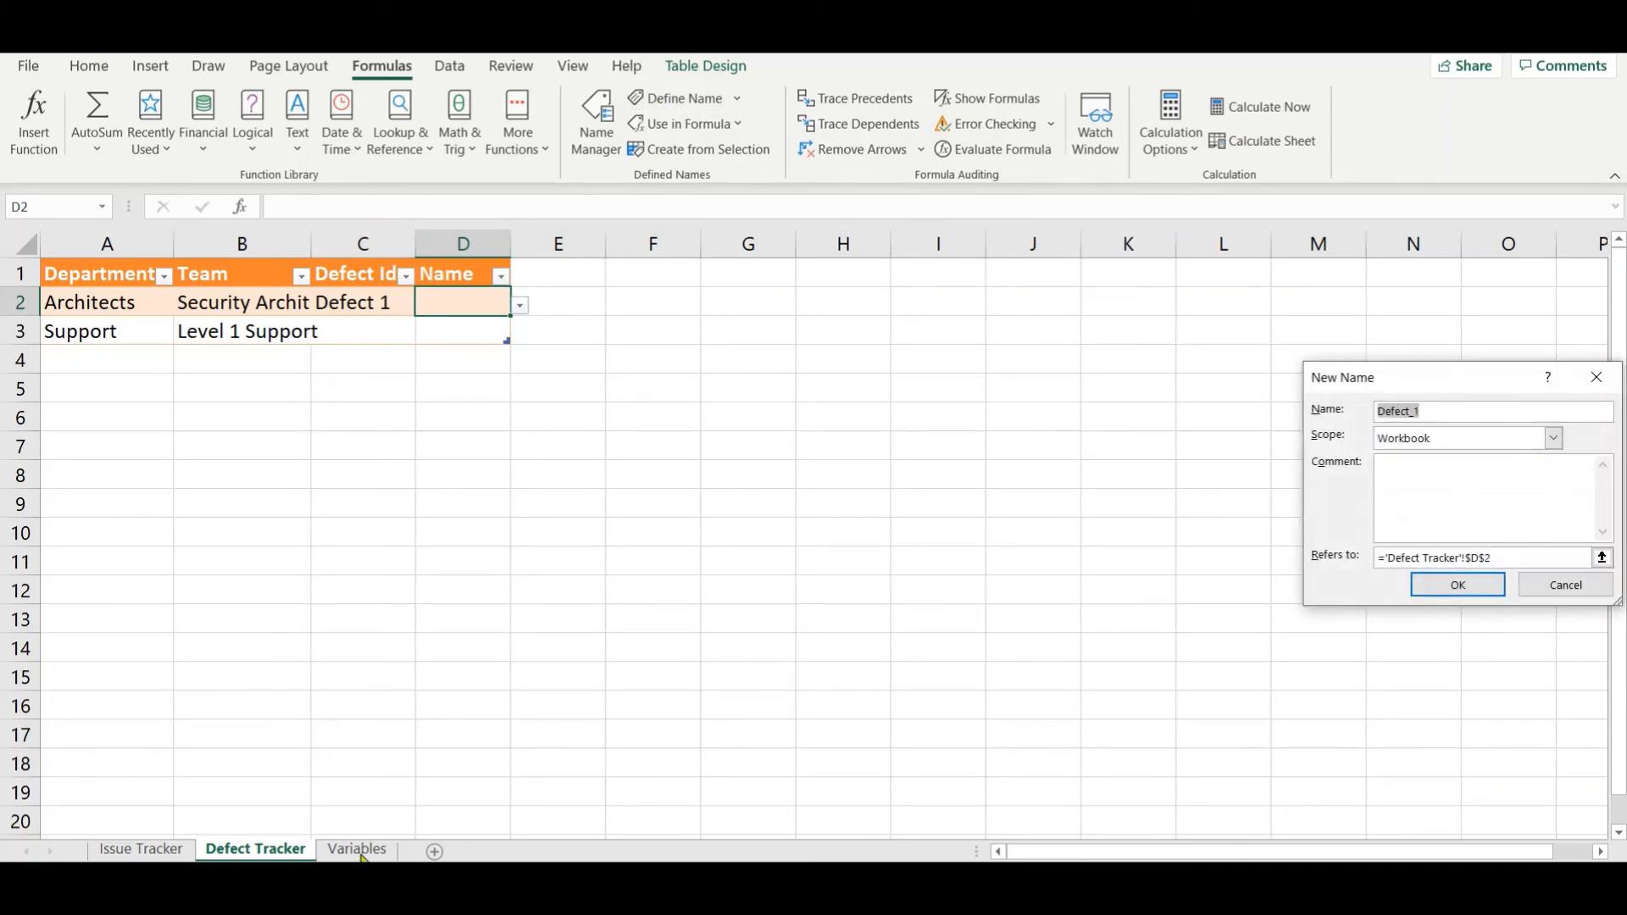
{"action": "type", "text": "Security Architects"}
{"action": "key", "text": "Tab"}
{"action": "key", "text": "Tab"}
{"action": "key", "text": "Tab"}
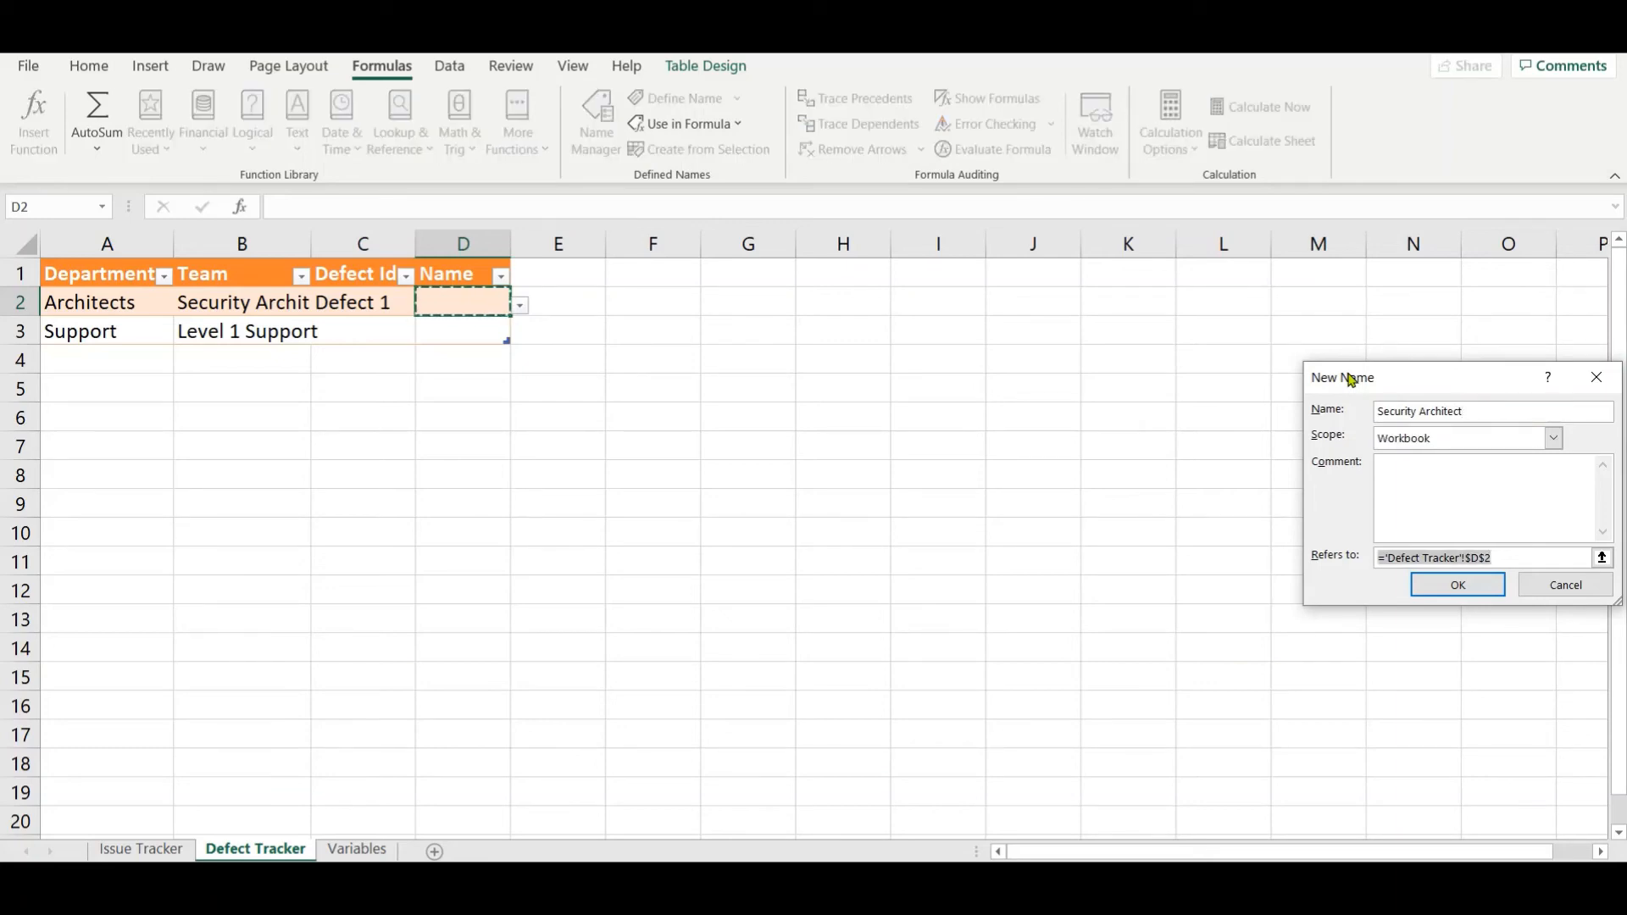
{"action": "left_click", "coordinate": [356, 850]}
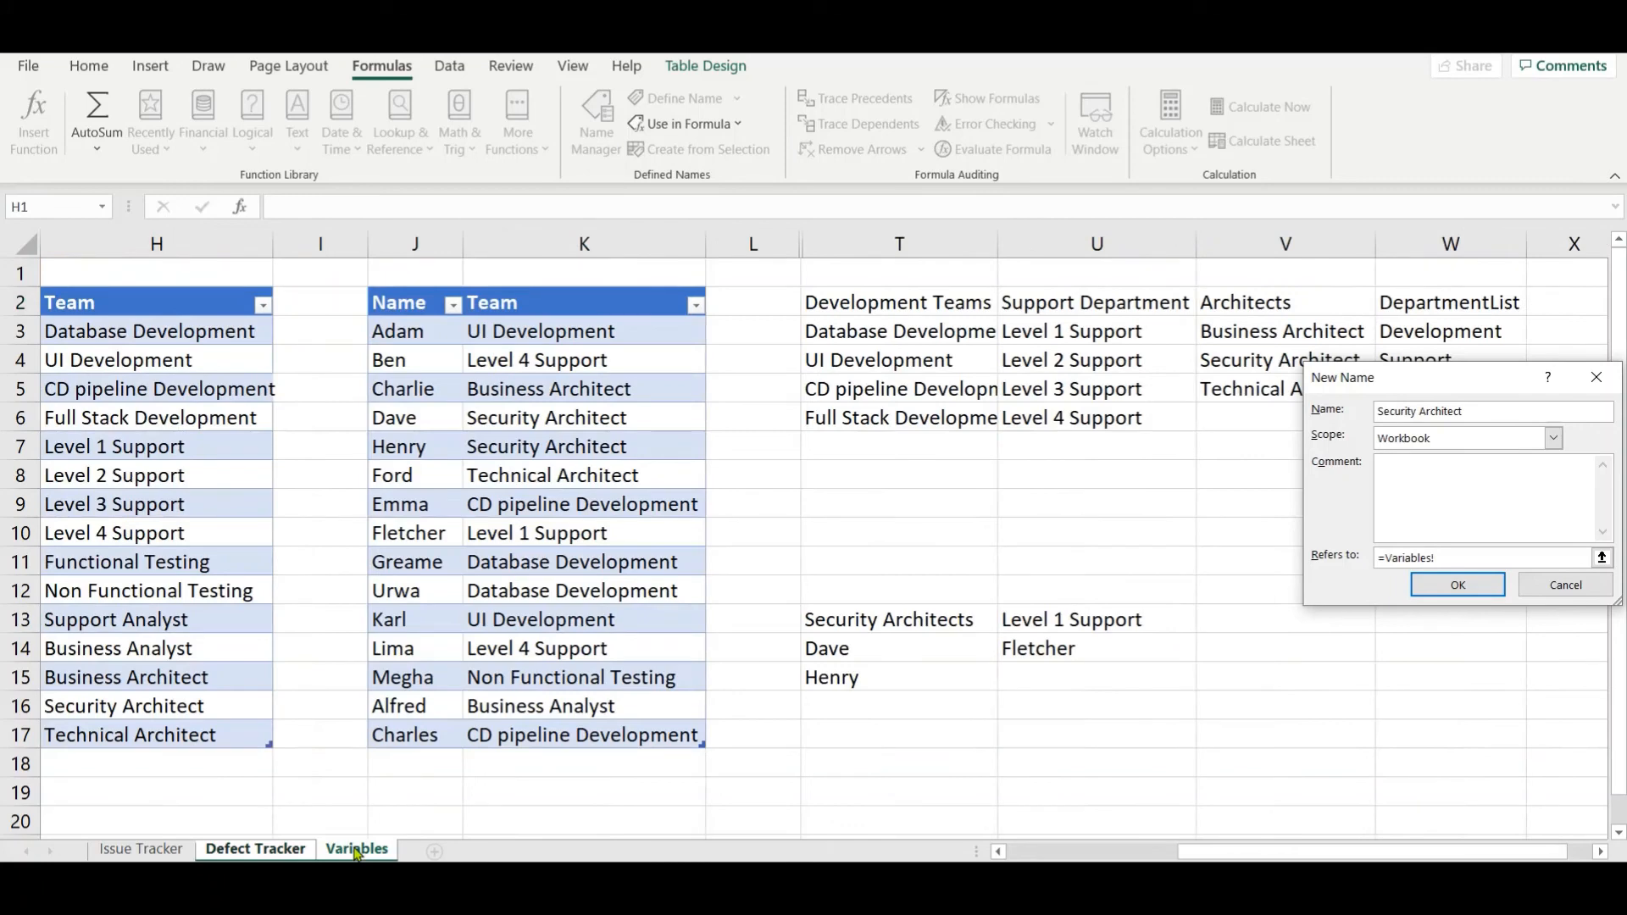
{"action": "left_click", "coordinate": [853, 642]}
{"action": "type", "text": "#"}
Step: Change the defined name to Security_Architect, save it, and autofit the Team column's width
{"action": "left_click", "coordinate": [1420, 411]}
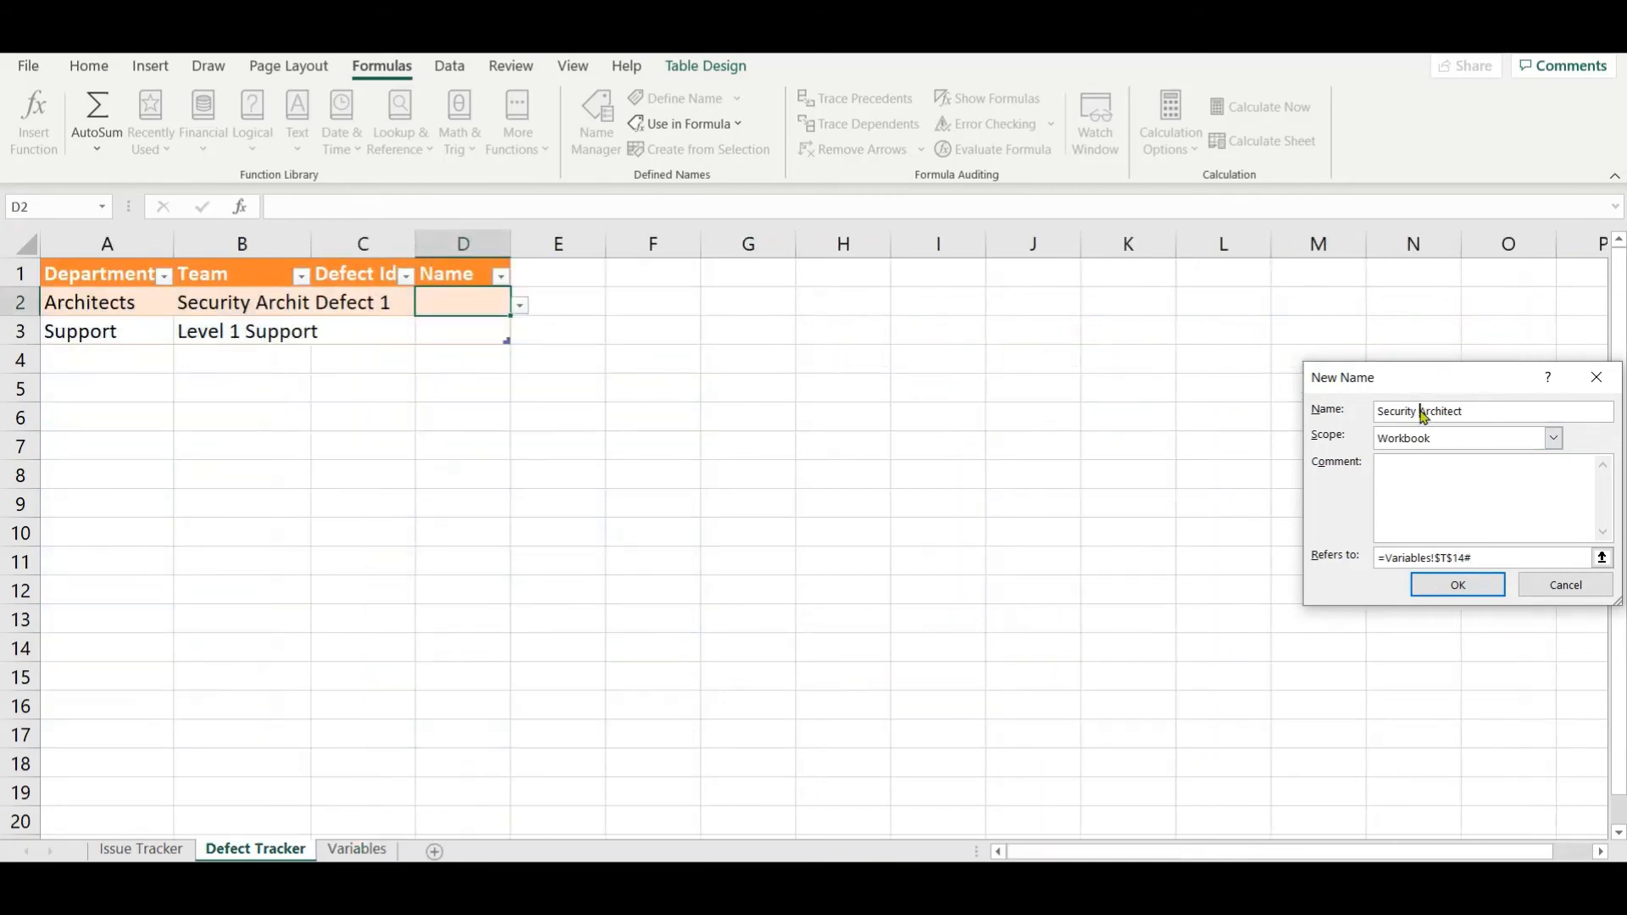
{"action": "key", "text": "BackSpace"}
{"action": "type", "text": "_"}
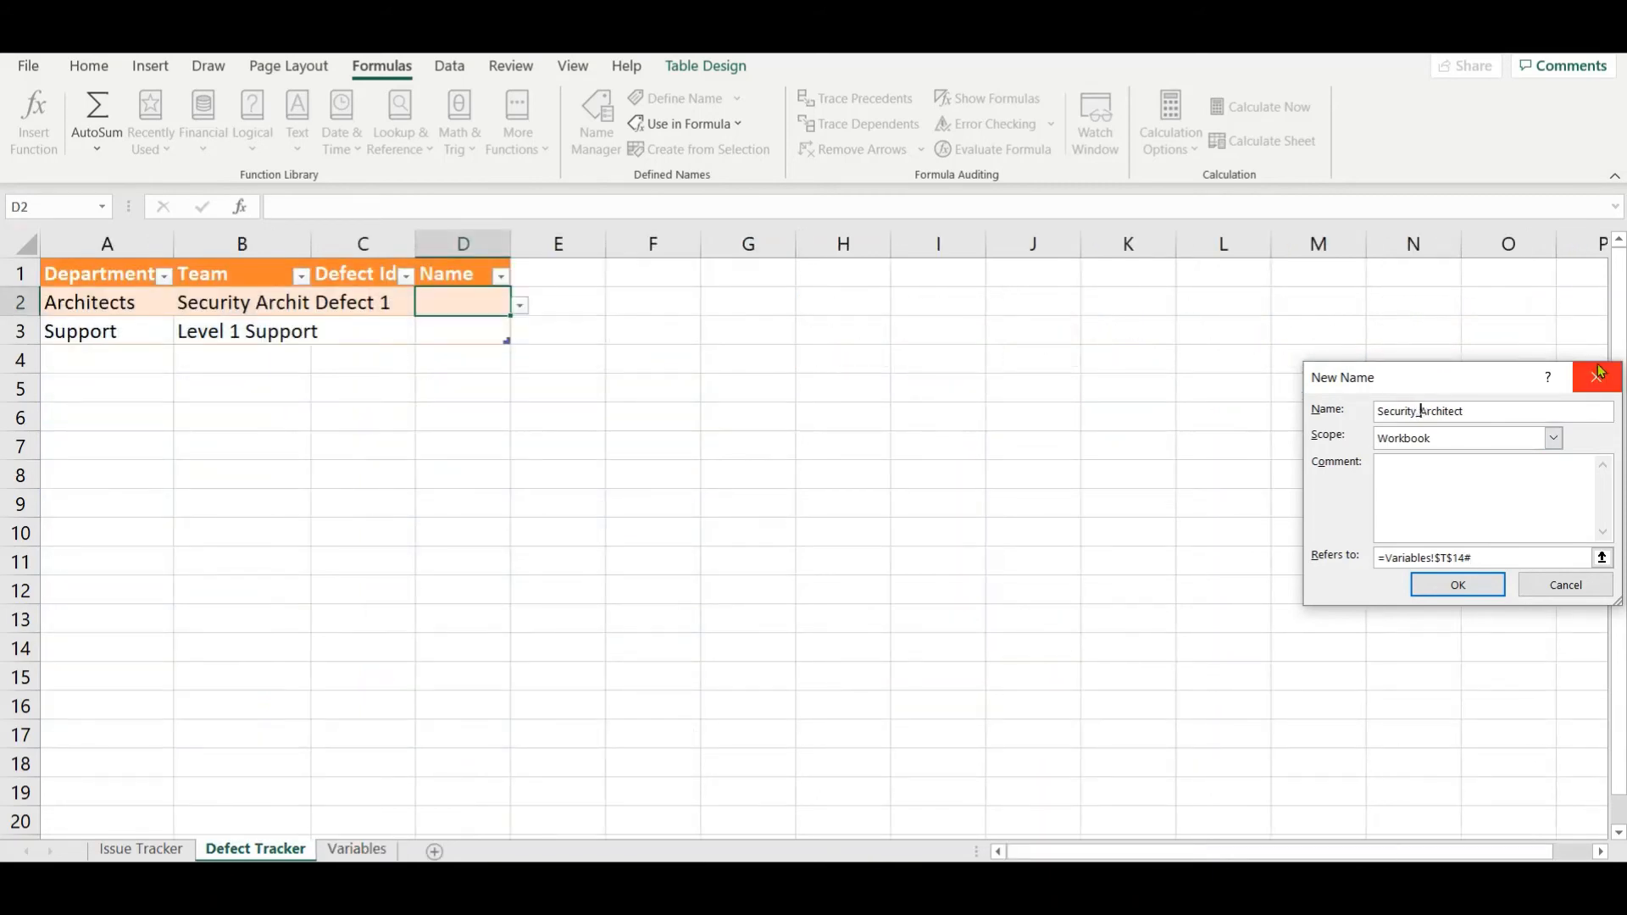
{"action": "left_click", "coordinate": [1449, 592]}
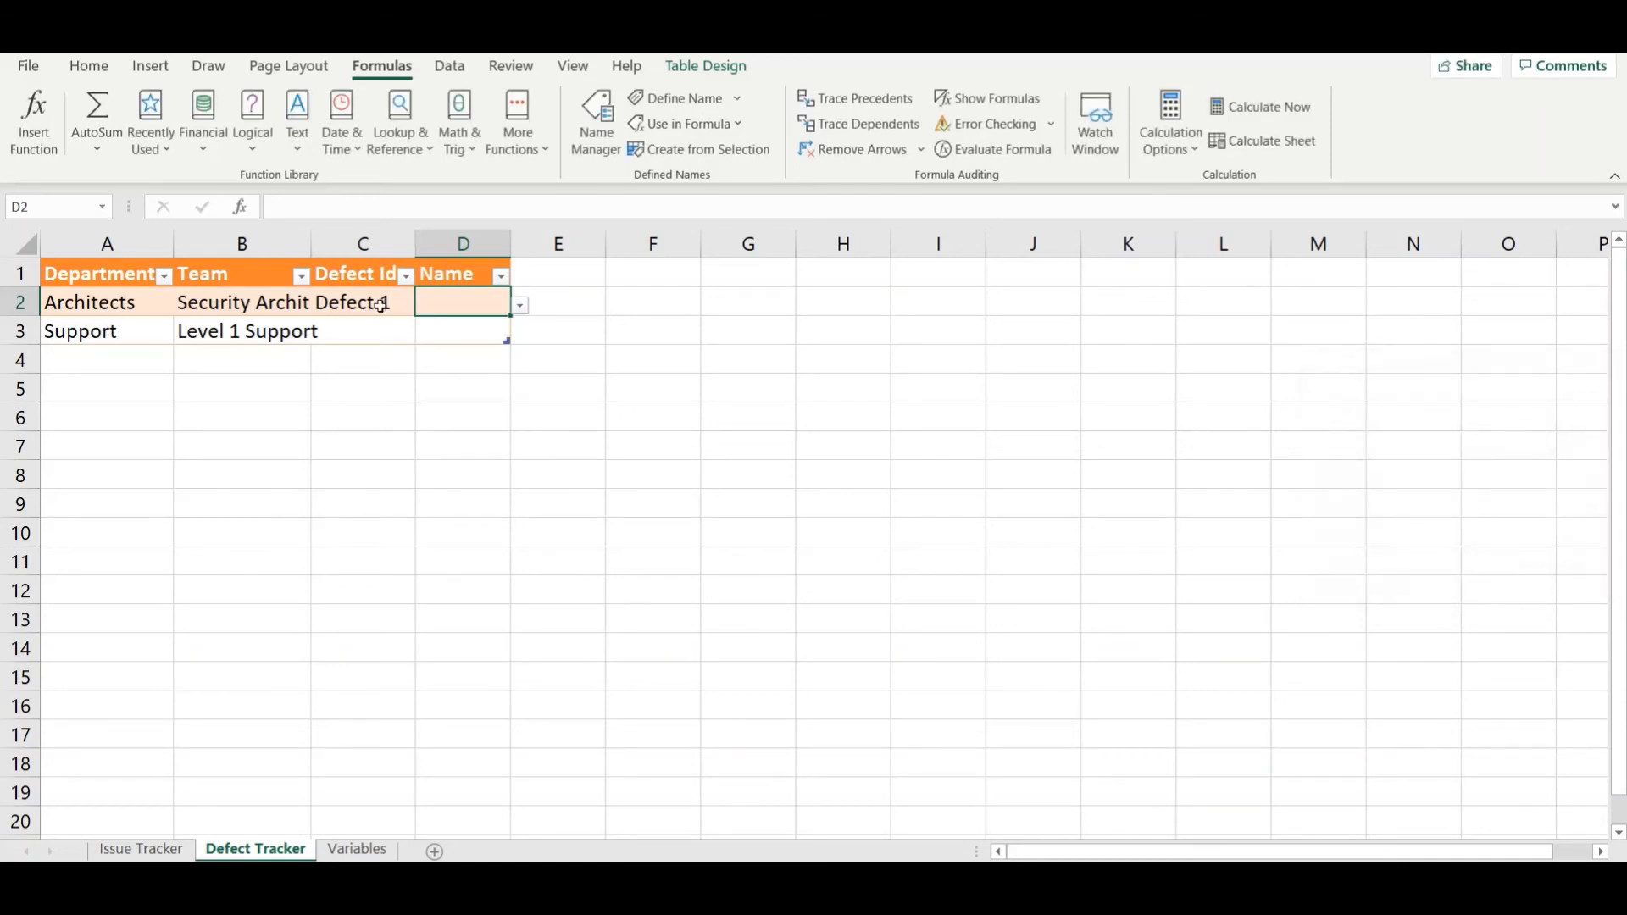
{"action": "double_click", "coordinate": [305, 236]}
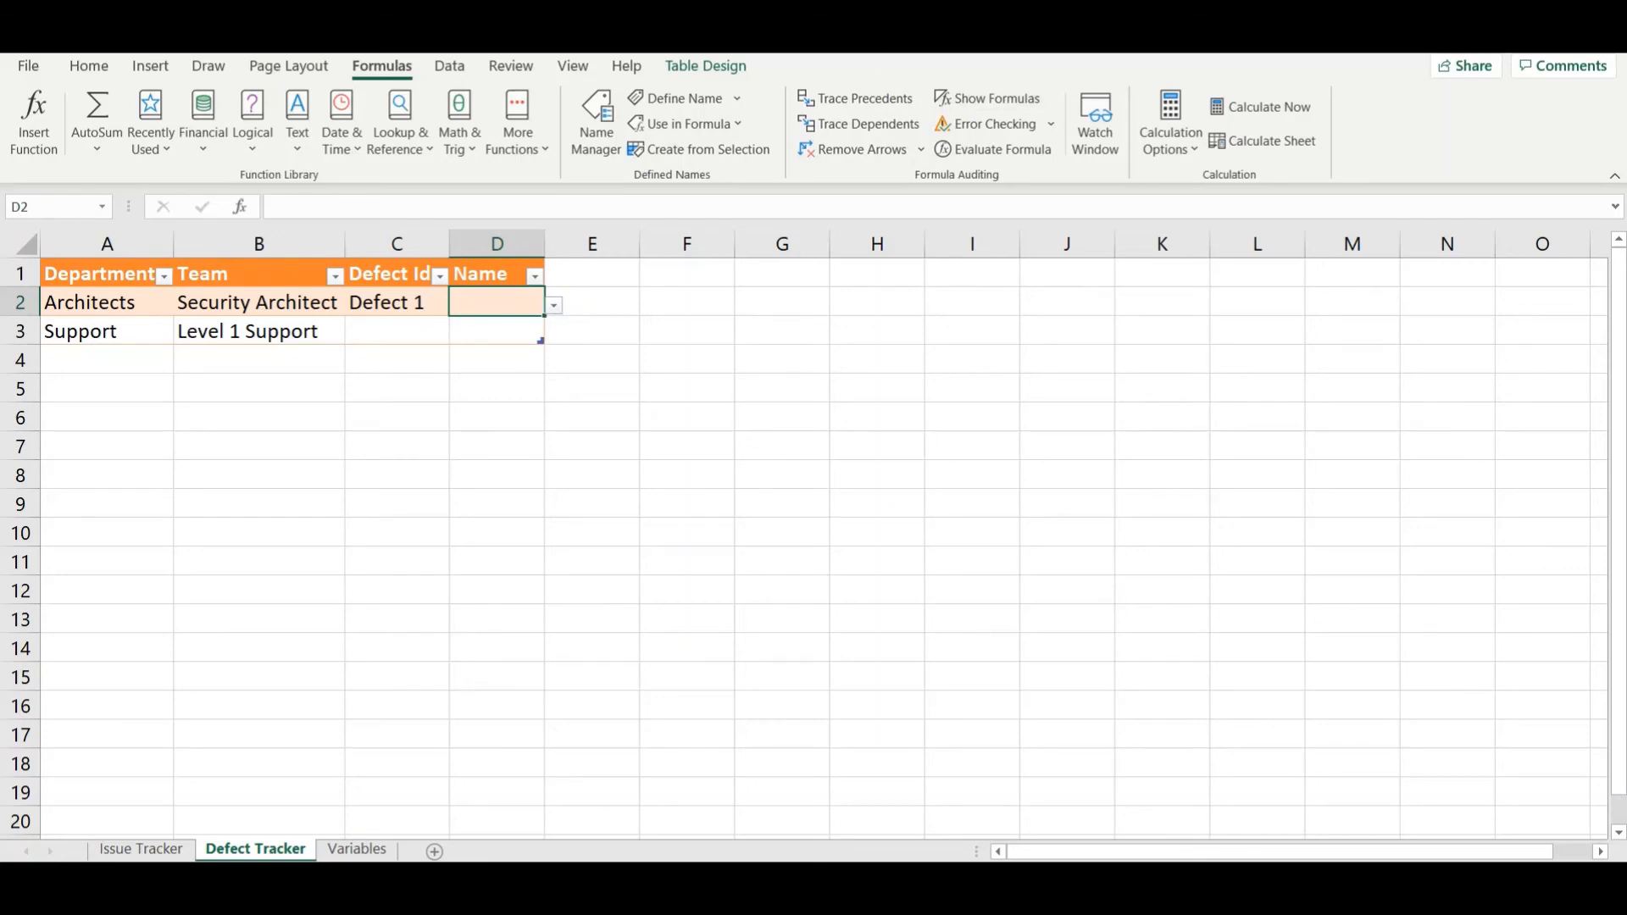
Step: Review the INDIRECT source in cell D2's data validation rule and close the rule without changes
{"action": "left_click", "coordinate": [462, 68]}
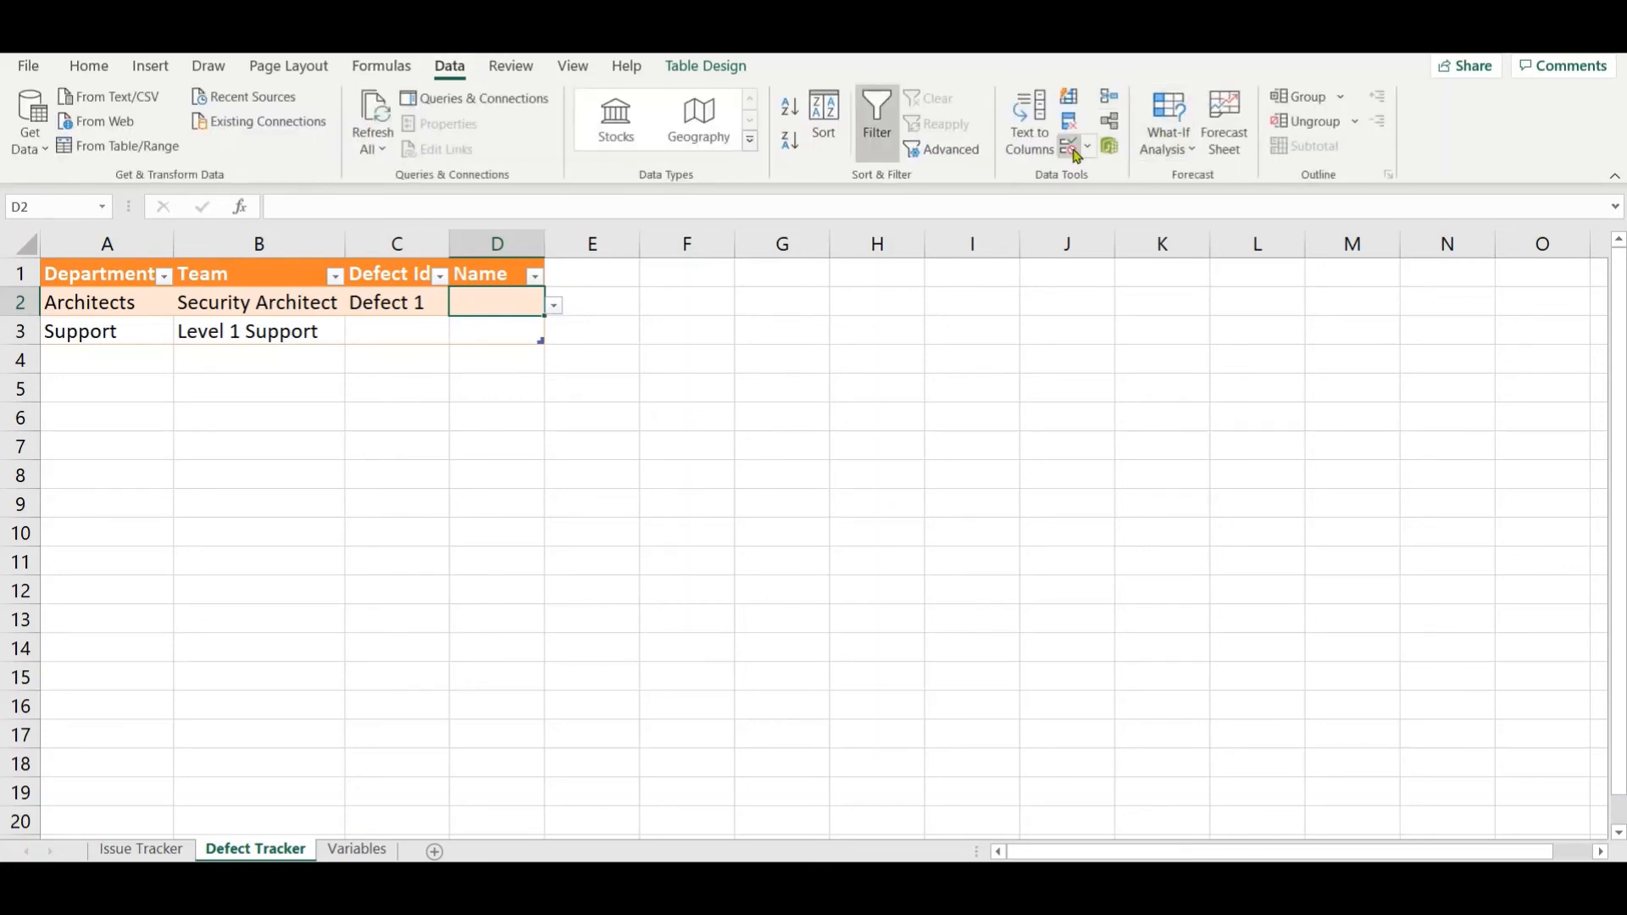
{"action": "left_click", "coordinate": [1073, 151]}
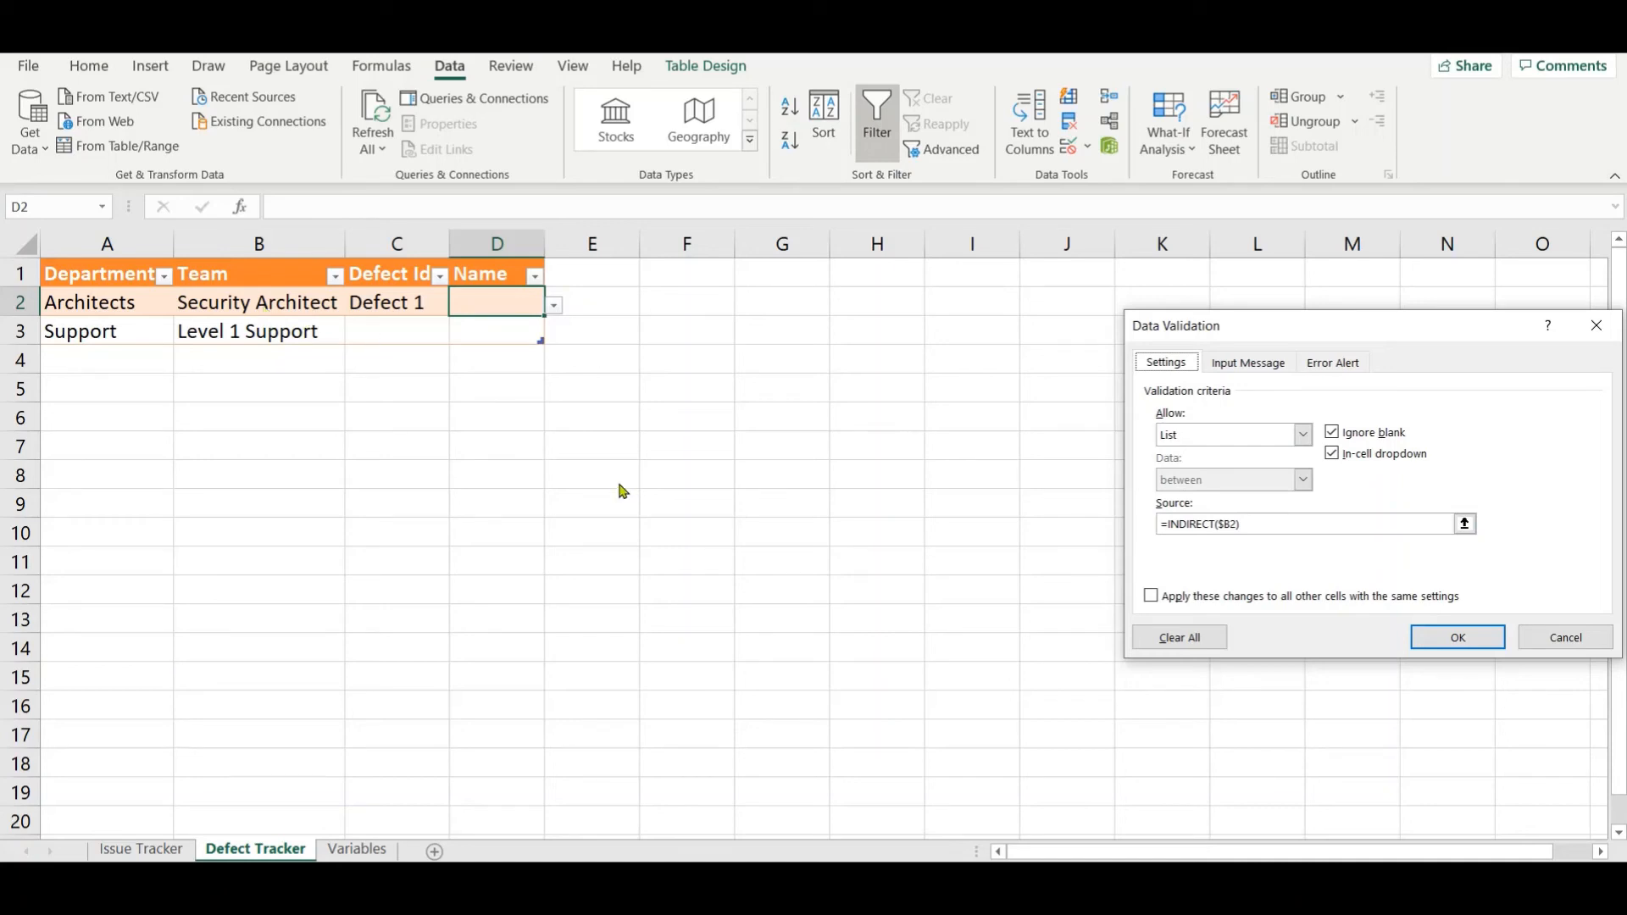
{"action": "left_click", "coordinate": [1236, 525]}
{"action": "double_click", "coordinate": [1237, 526]}
{"action": "left_click", "coordinate": [1566, 636]}
{"action": "left_click", "coordinate": [725, 302]}
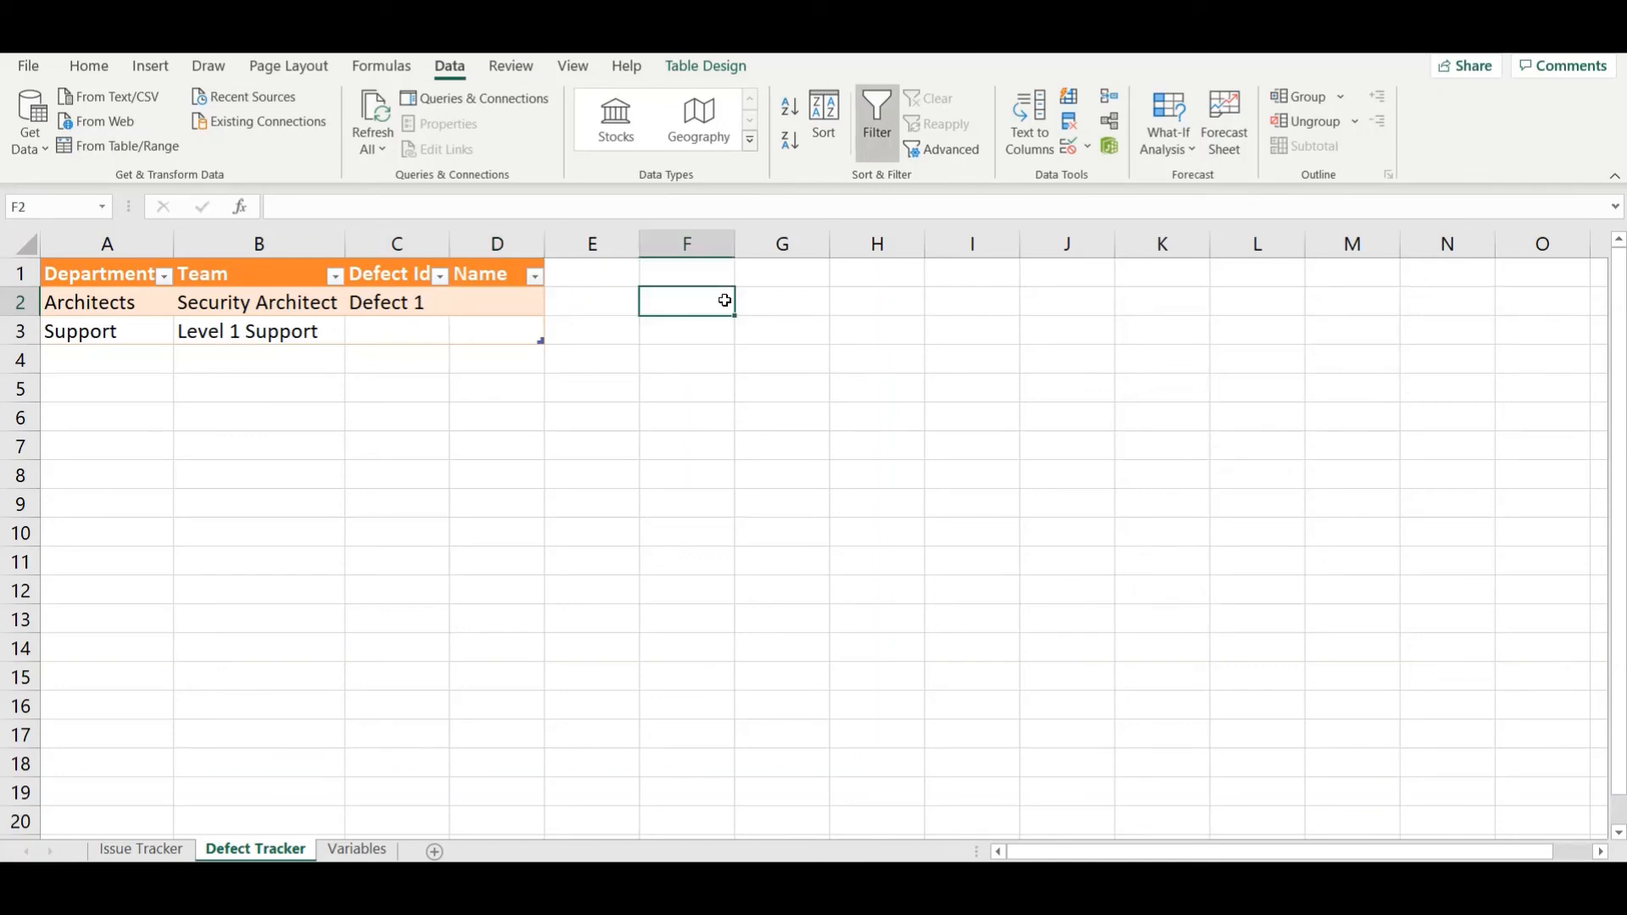
{"action": "type", "text": "=SUBS"}
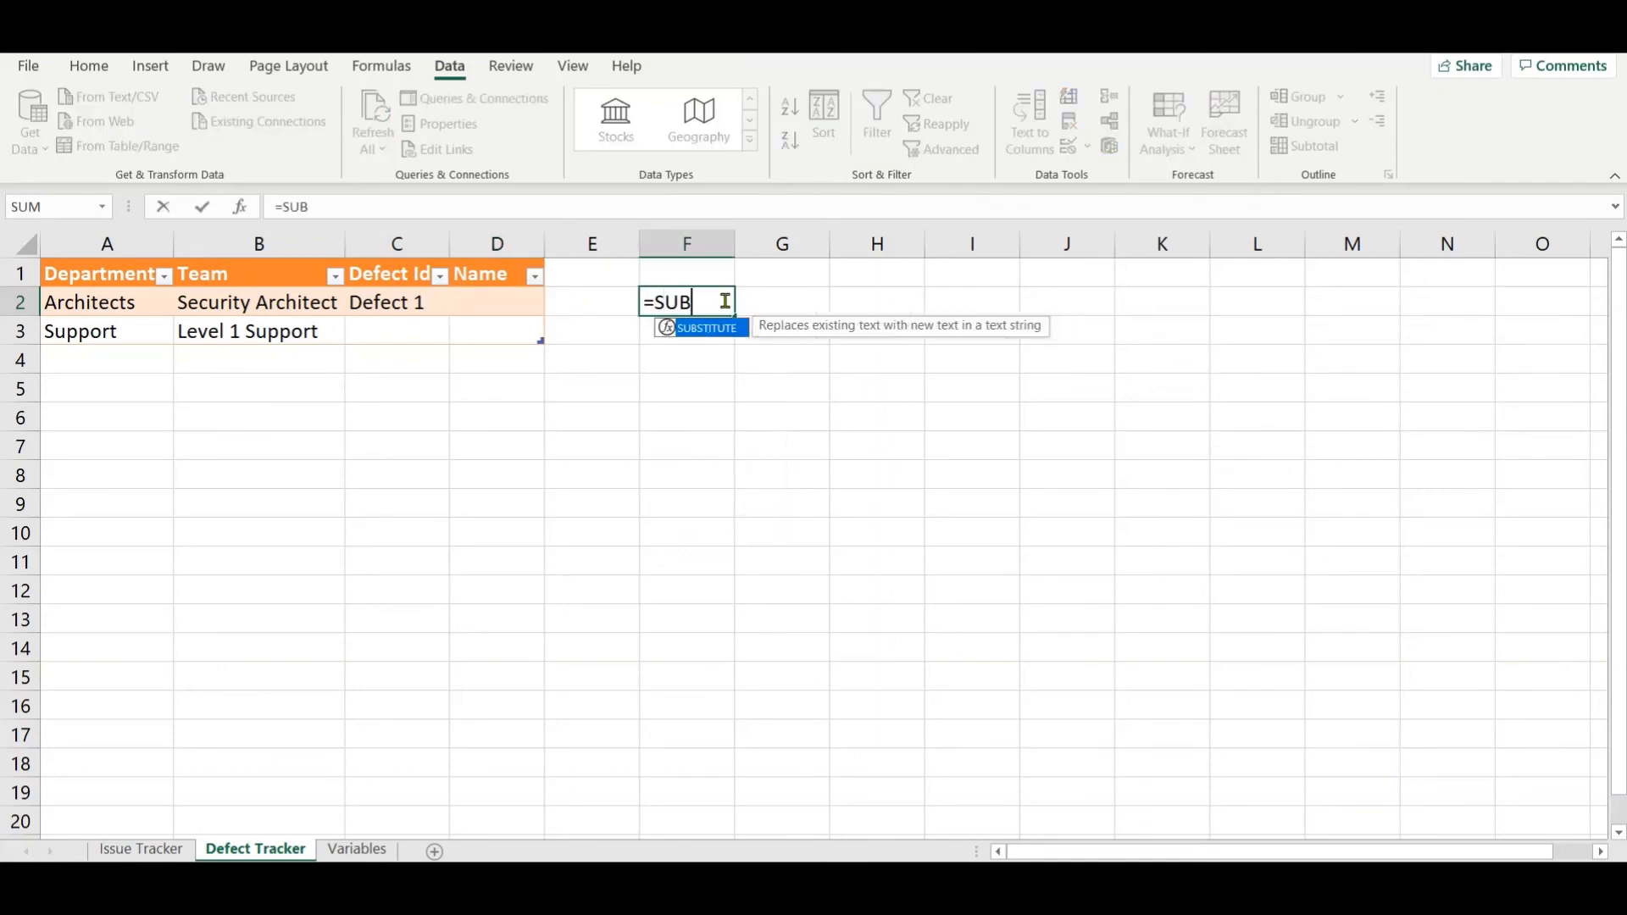
{"action": "double_click", "coordinate": [714, 329]}
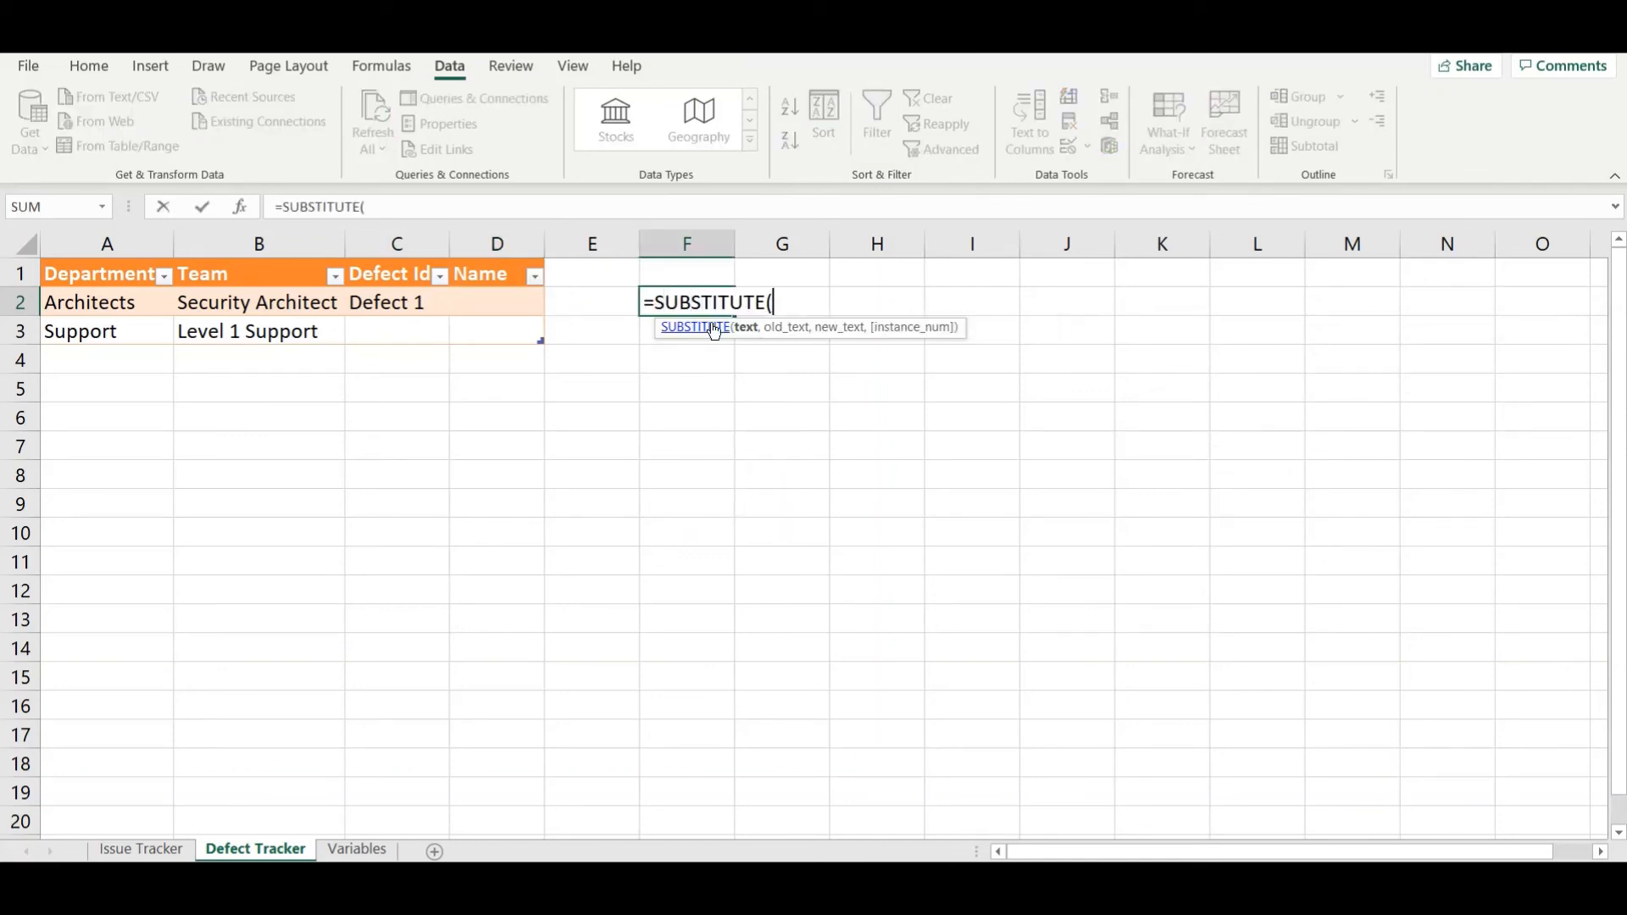
{"action": "left_click", "coordinate": [328, 305]}
{"action": "type", "text": ","}
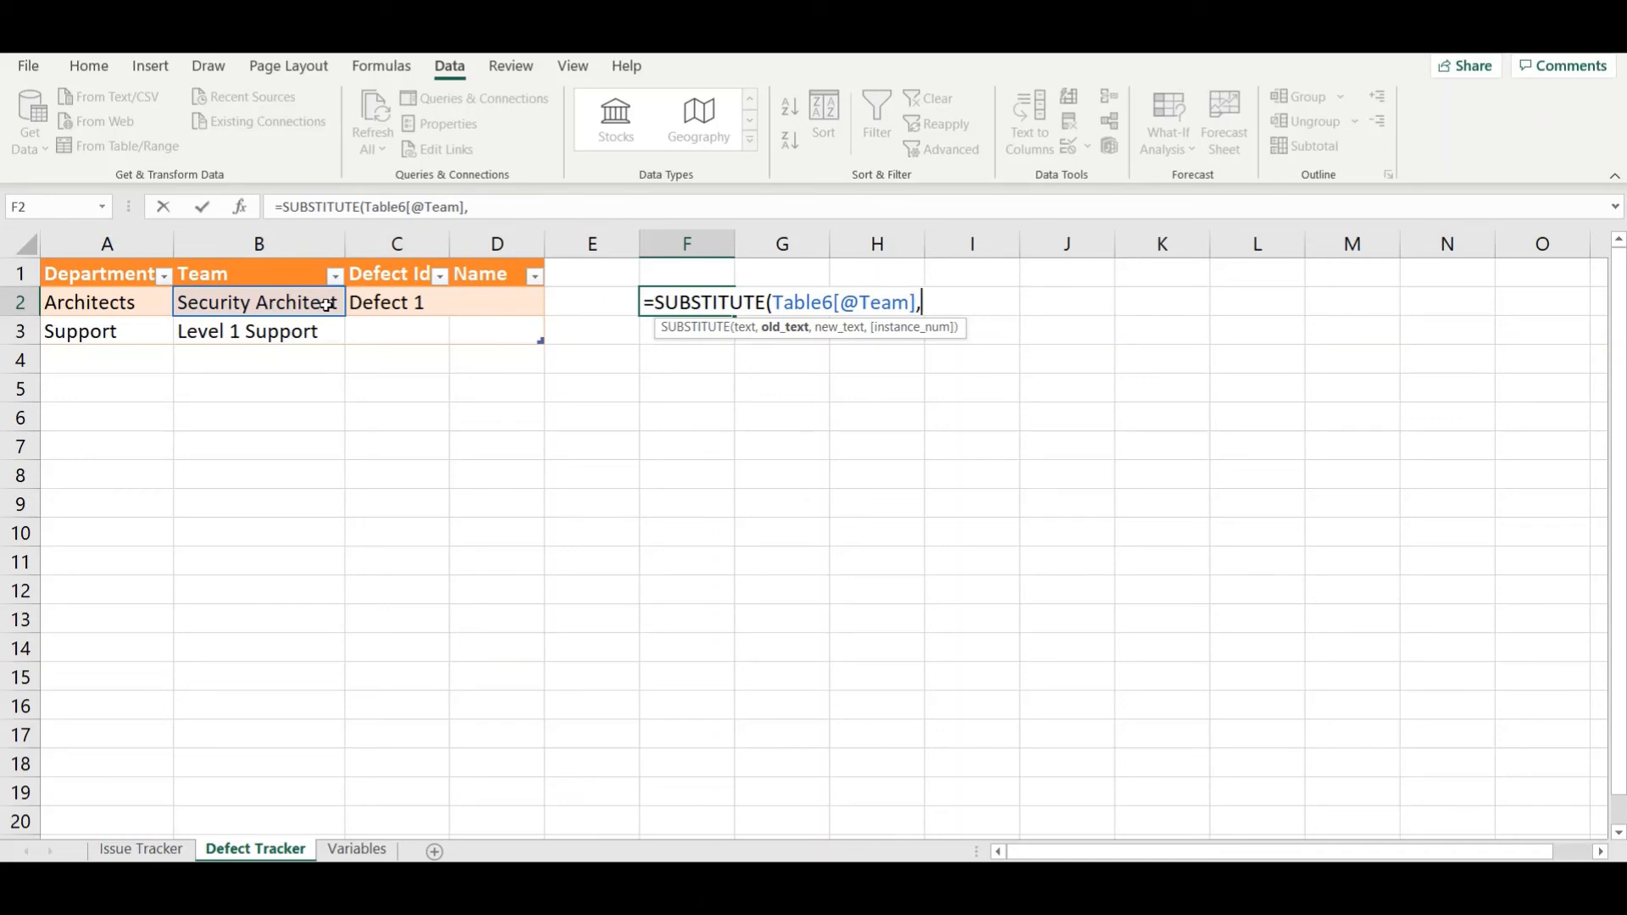
{"action": "type", "text": "\"_\","}
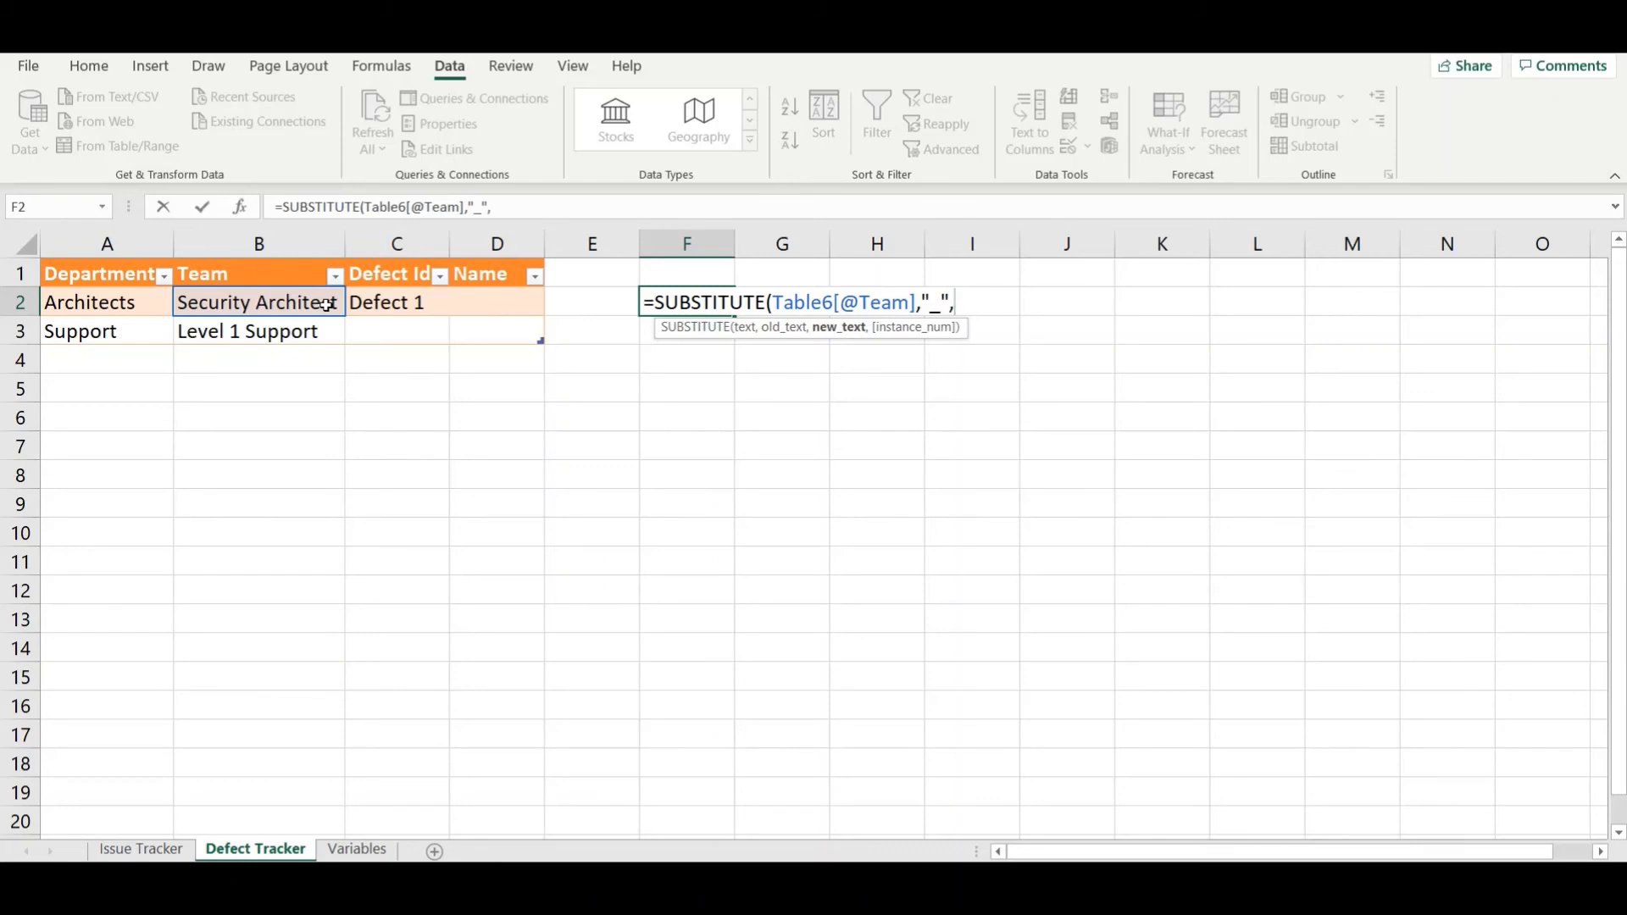
{"action": "type", "text": "\" \")"}
{"action": "key", "text": "Return"}
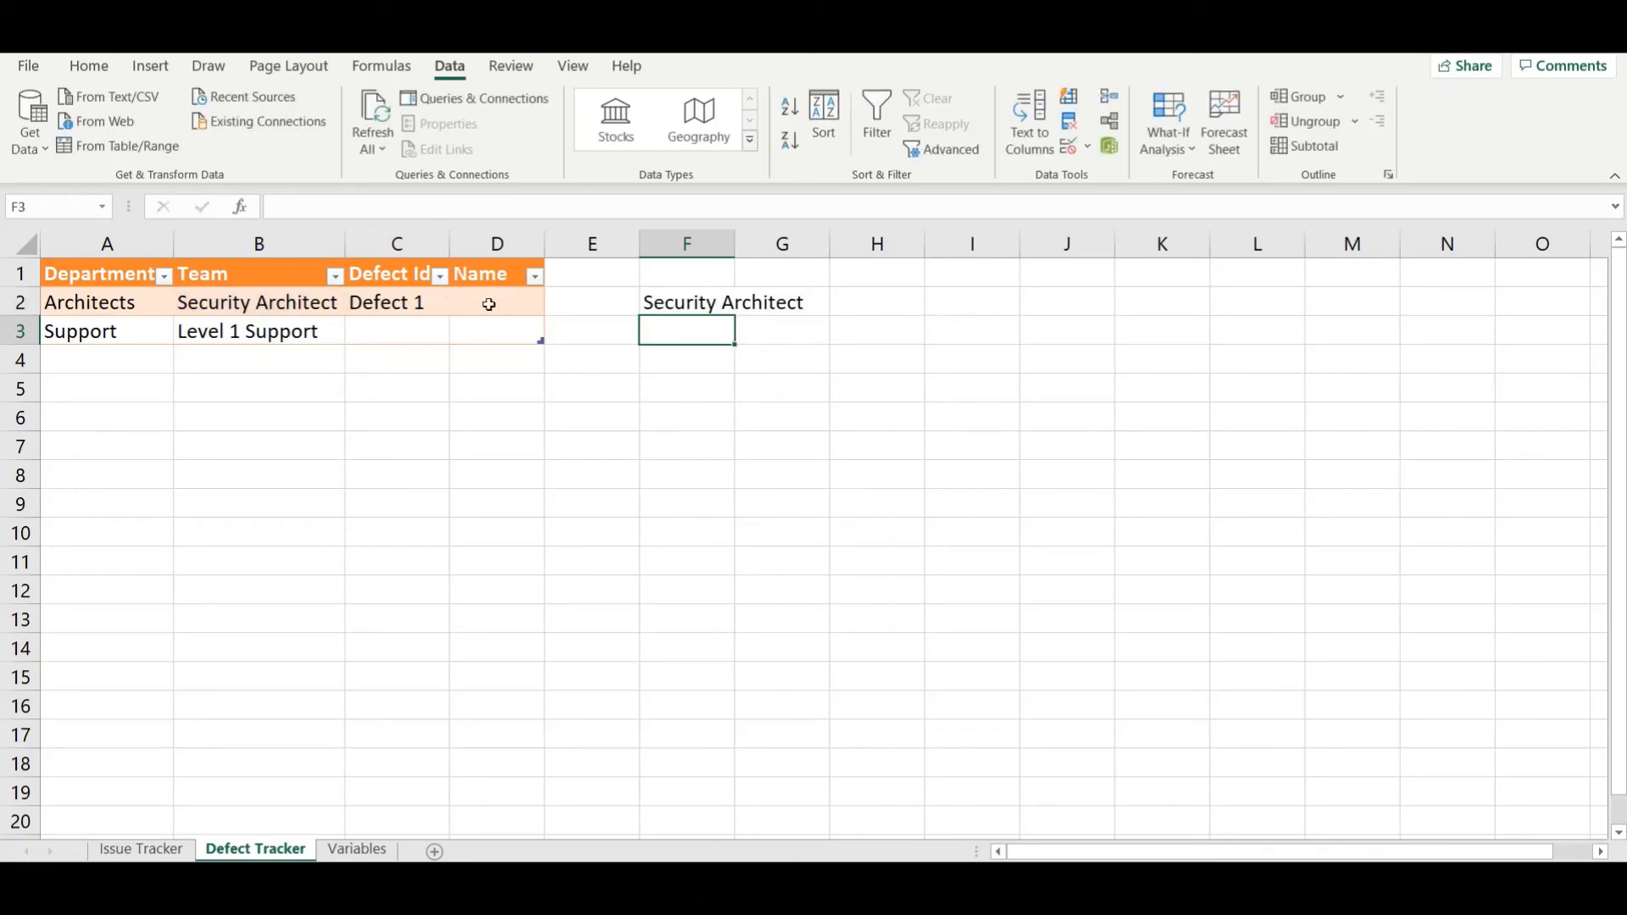
Step: Copy the SUBSTITUTE expression from F2's formula without its equals sign
{"action": "left_click", "coordinate": [688, 302]}
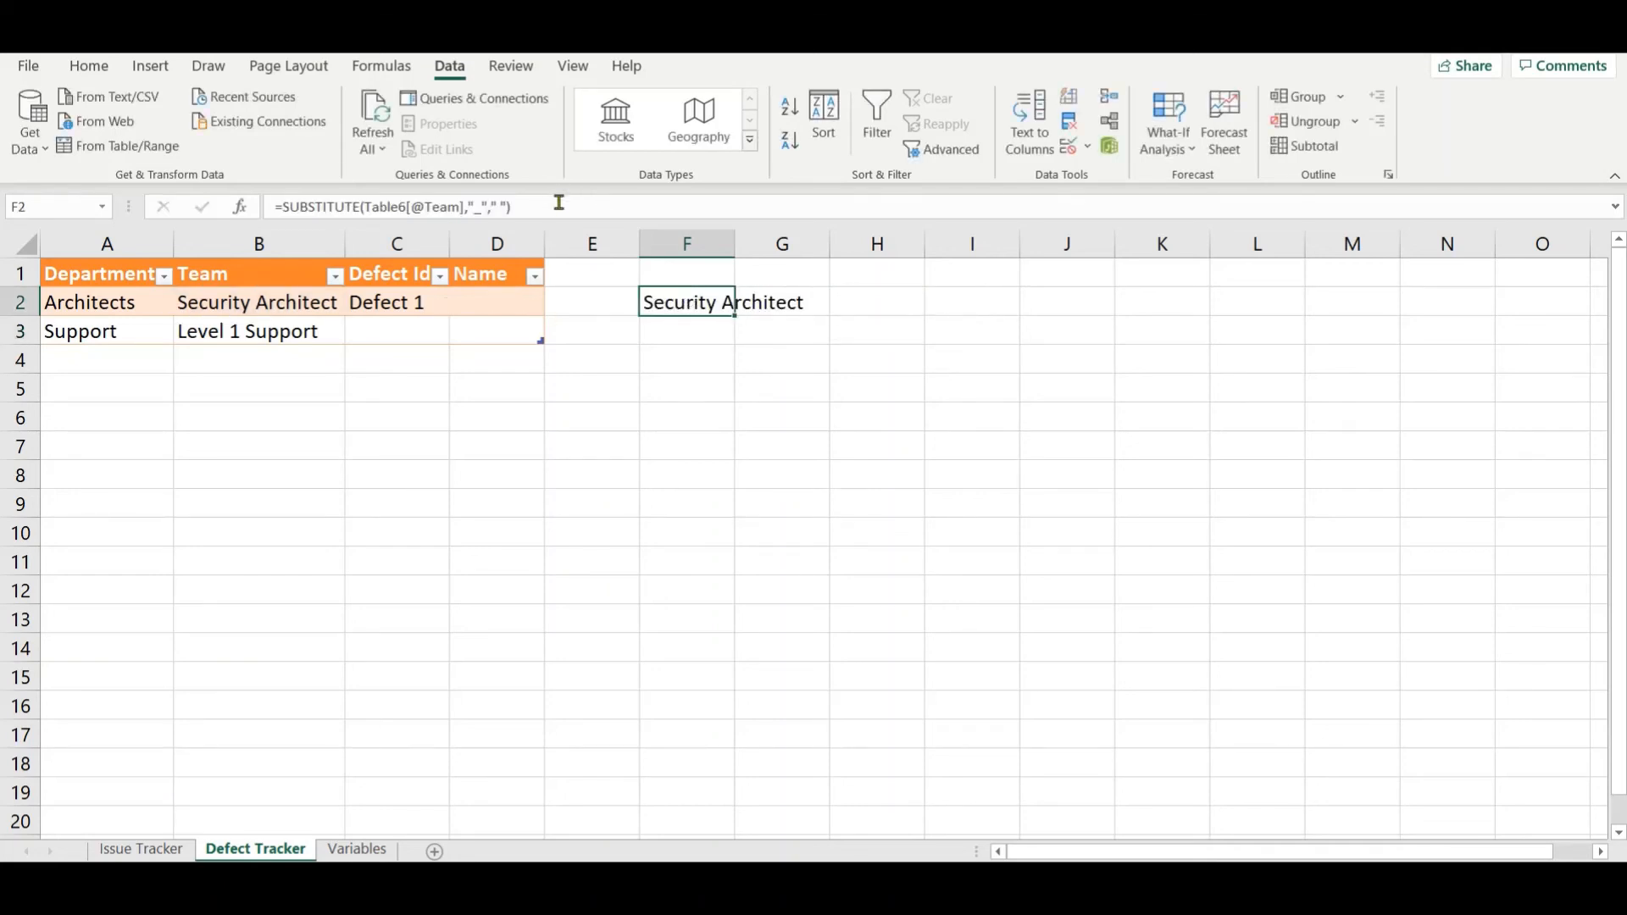
{"action": "left_click_drag", "start_coordinate": [556, 203], "coordinate": [288, 163]}
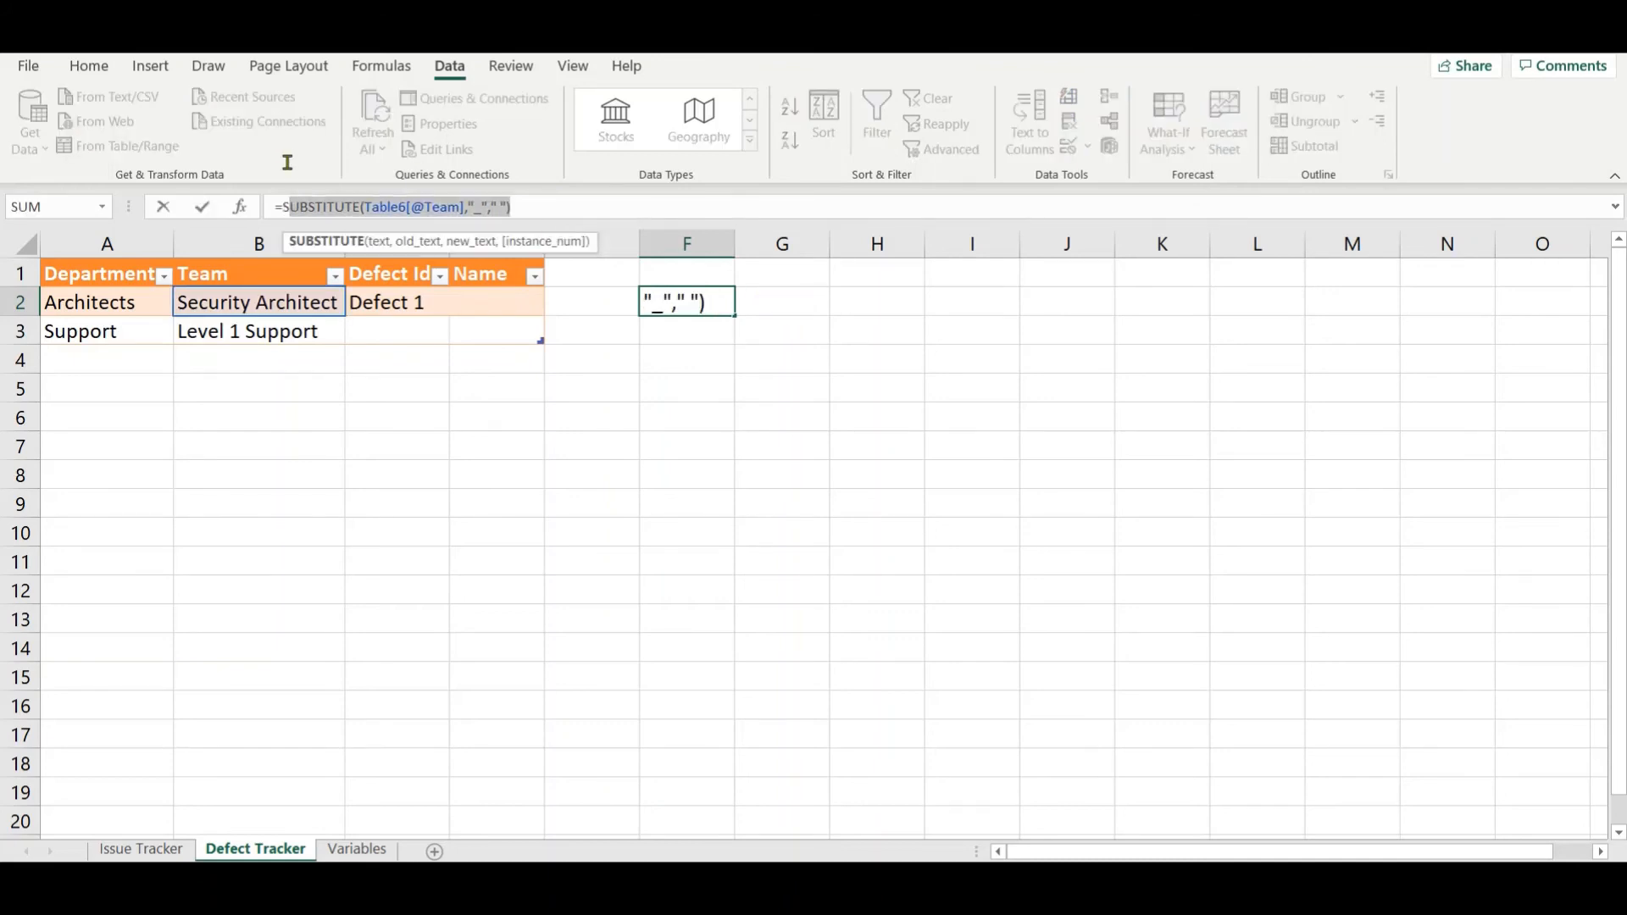
{"action": "key", "text": "shift+Left"}
{"action": "key", "text": "ctrl+c"}
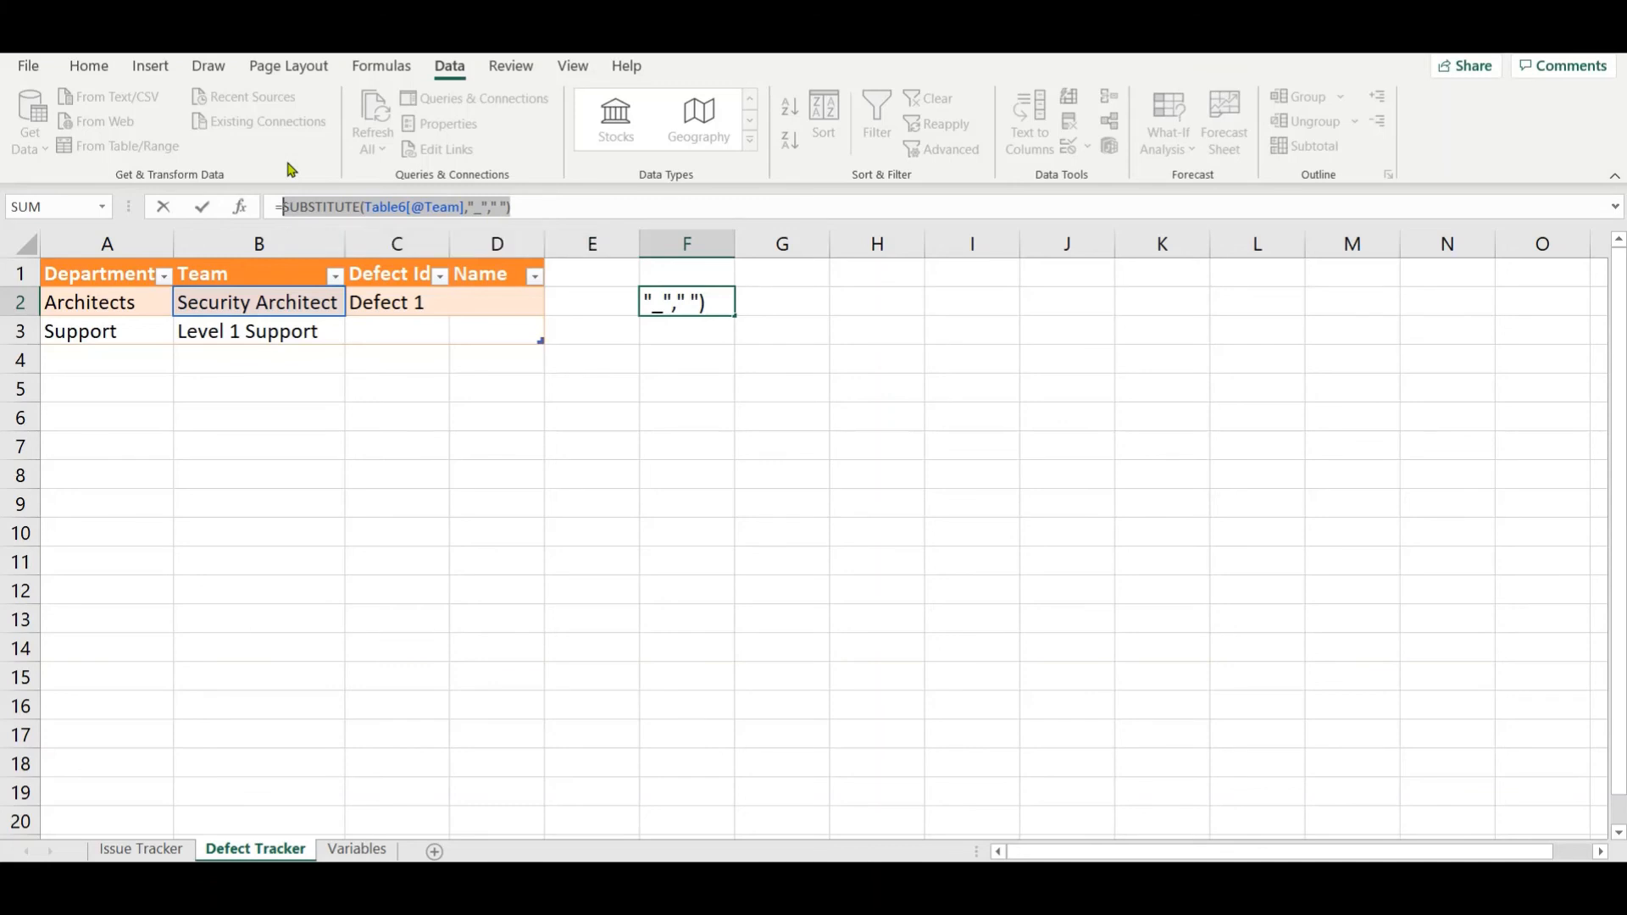
{"action": "key", "text": "Tab"}
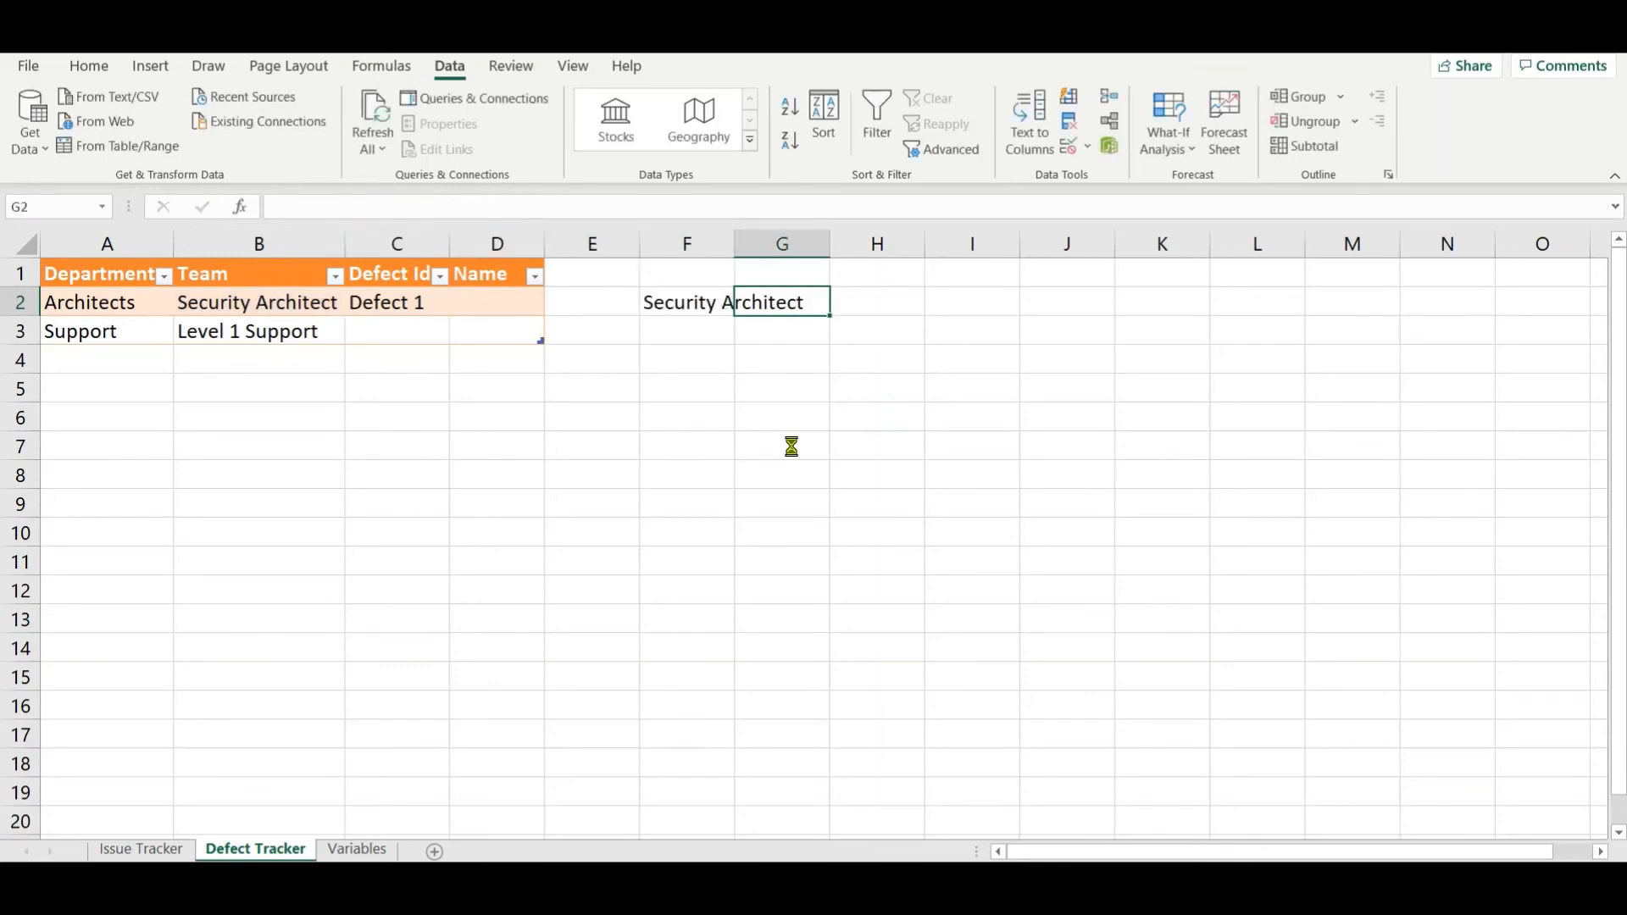
{"action": "left_click", "coordinate": [469, 258]}
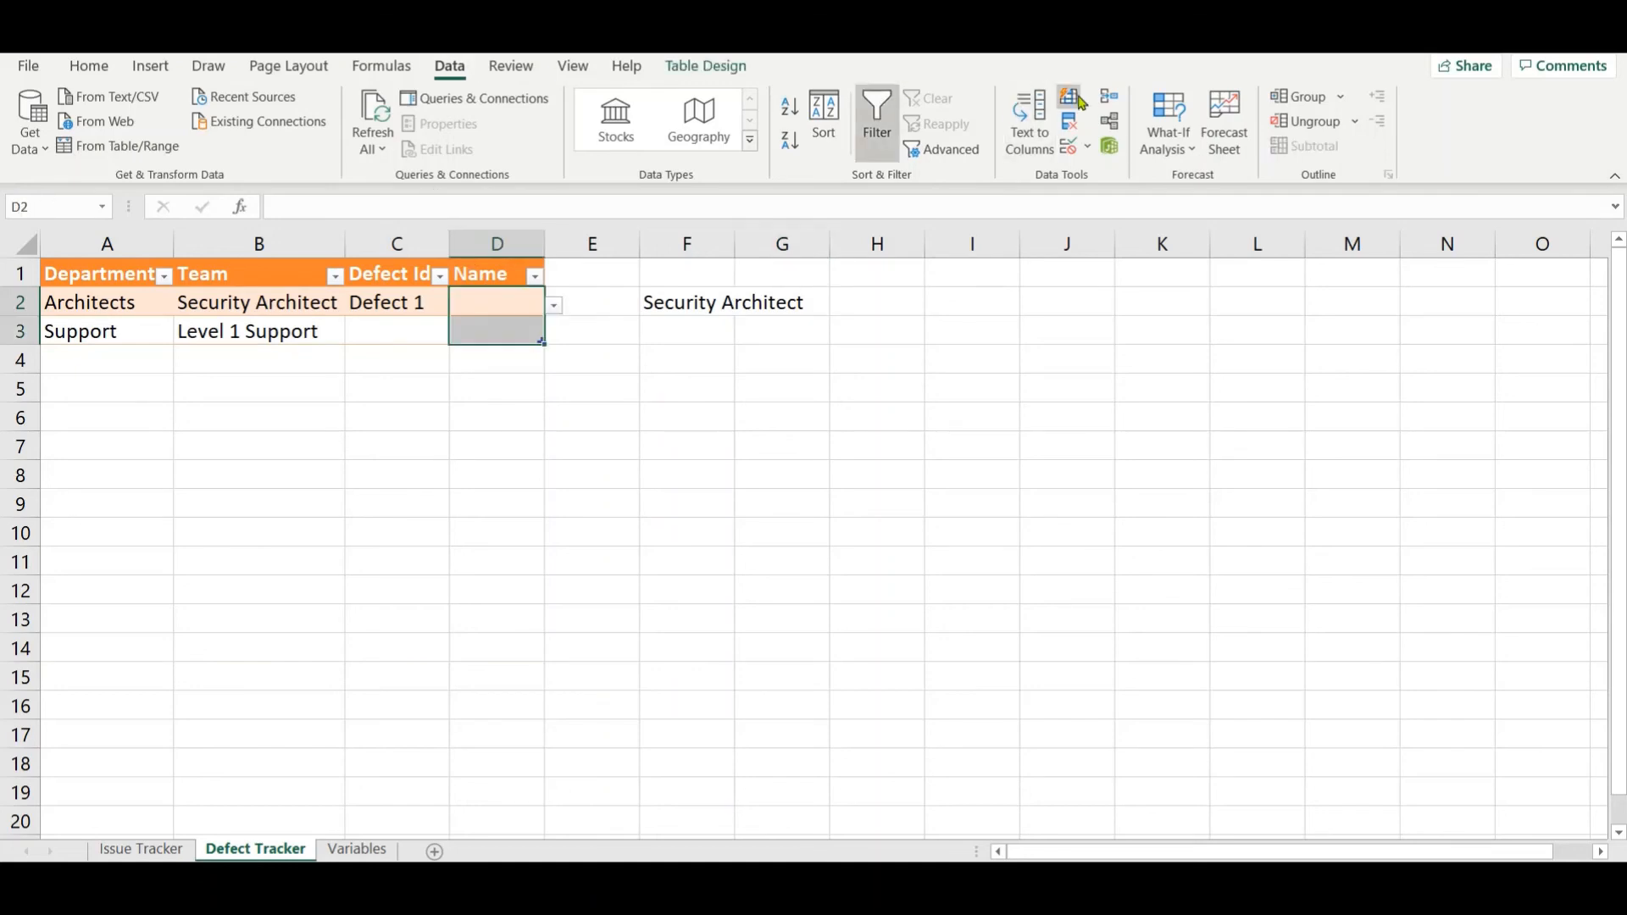
{"action": "left_click", "coordinate": [1071, 151]}
{"action": "left_click", "coordinate": [1231, 523]}
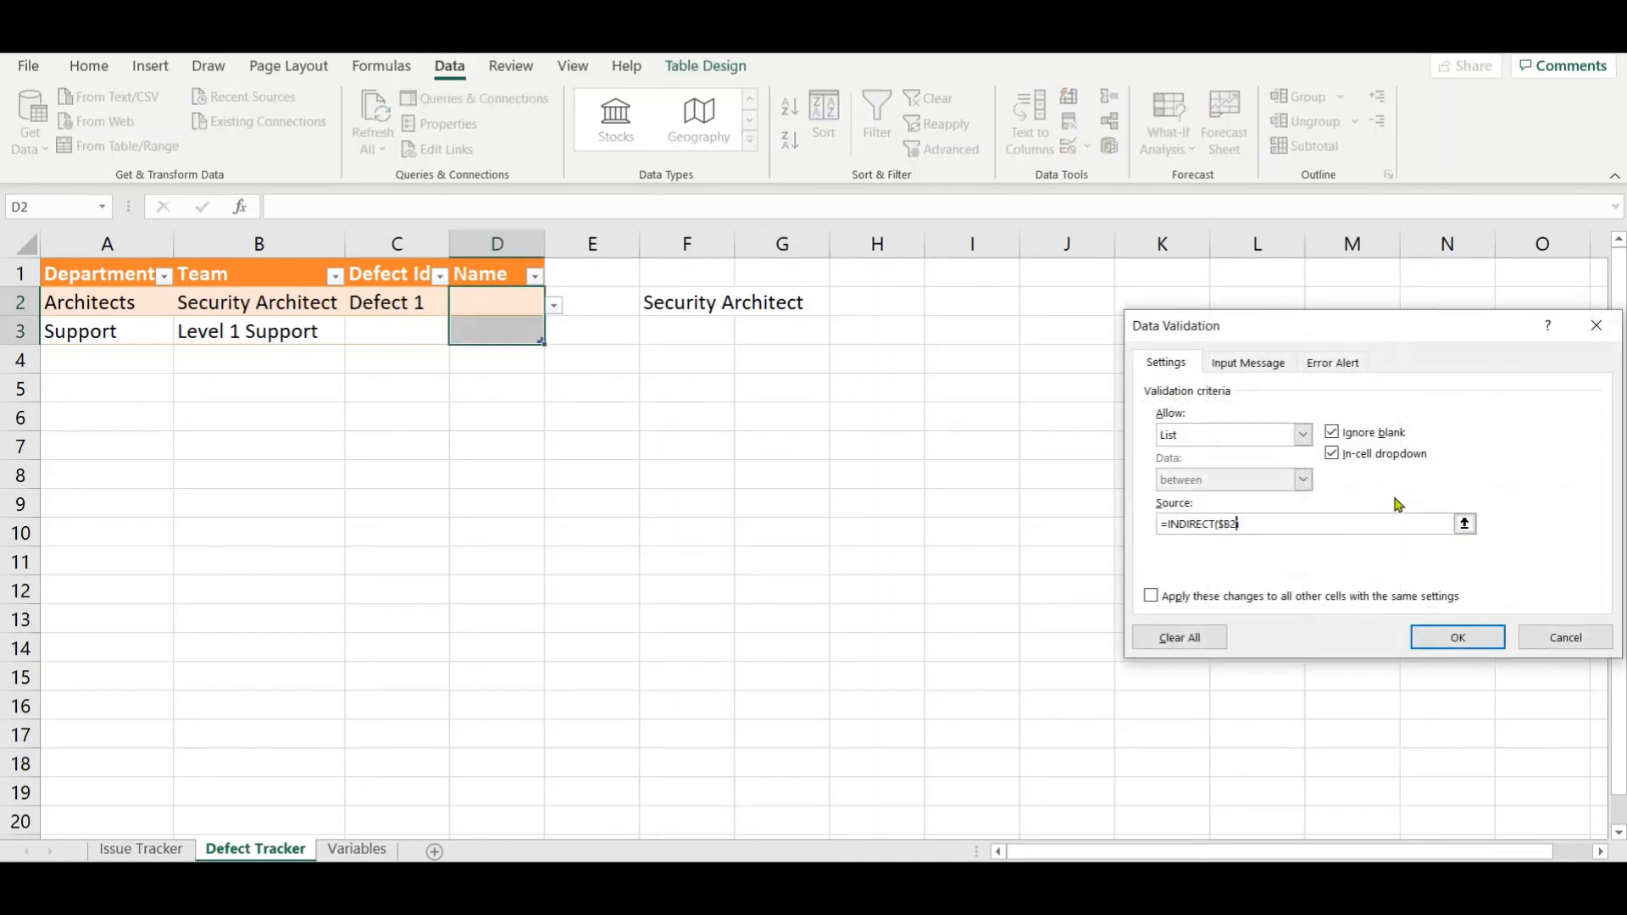
{"action": "key", "text": "BackSpace"}
{"action": "key", "text": "BackSpace"}
{"action": "key", "text": "BackSpace"}
{"action": "key", "text": "ctrl+v"}
{"action": "type", "text": ")"}
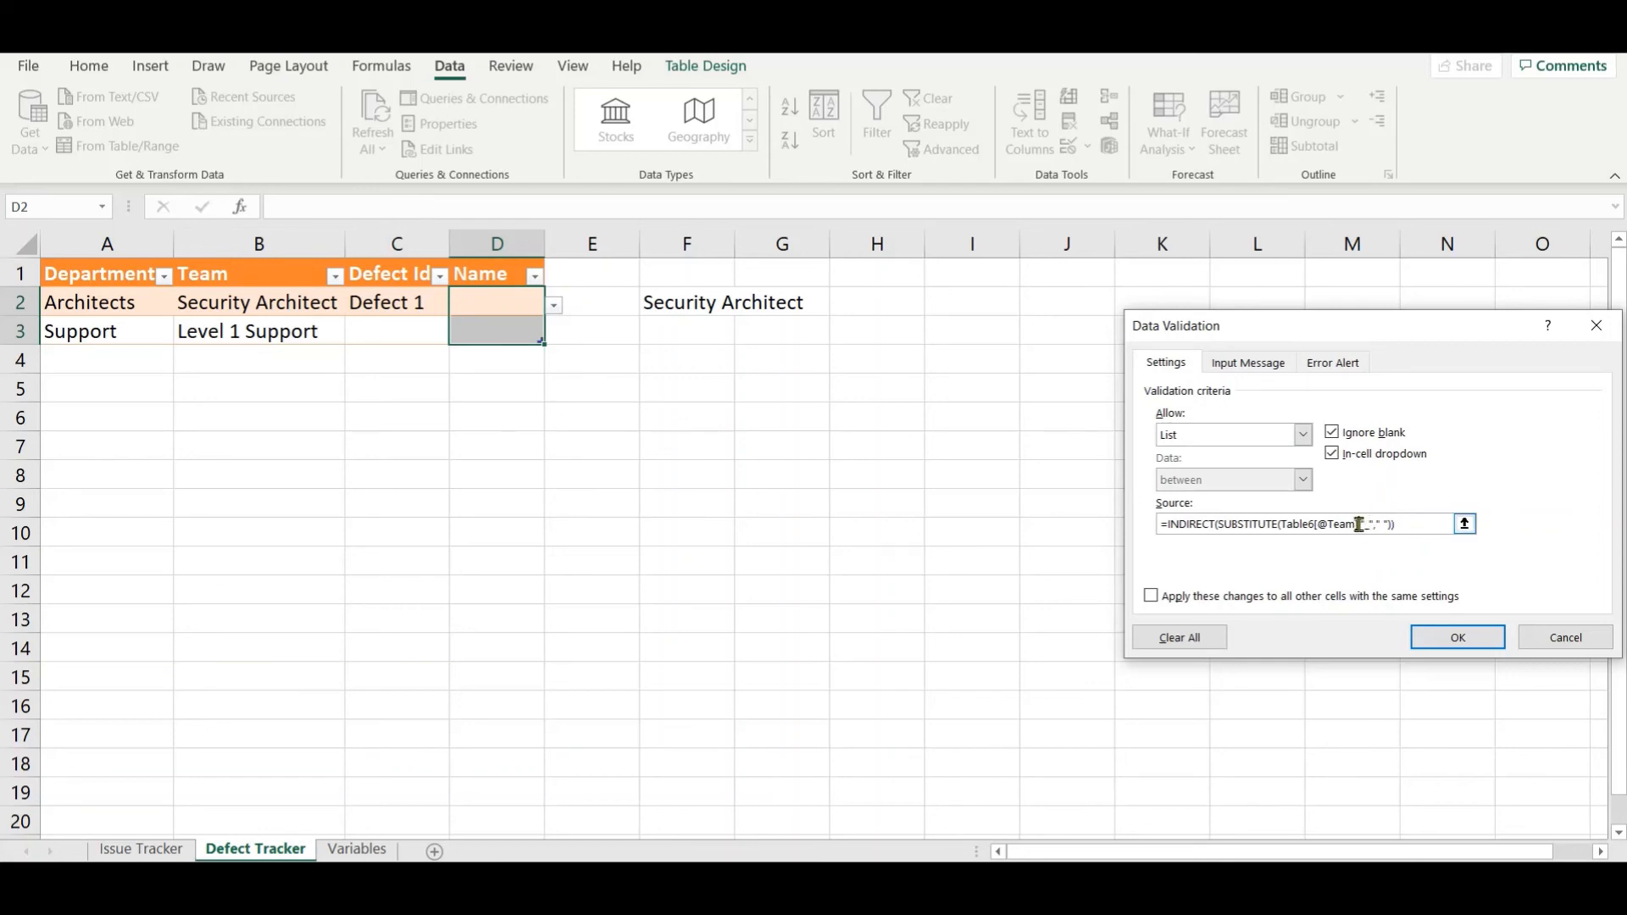
{"action": "left_click", "coordinate": [1358, 524]}
{"action": "key", "text": "BackSpace"}
{"action": "key", "text": "BackSpace"}
{"action": "key", "text": "BackSpace"}
{"action": "key", "text": "BackSpace"}
{"action": "key", "text": "BackSpace"}
{"action": "key", "text": "BackSpace"}
{"action": "key", "text": "BackSpace"}
{"action": "key", "text": "BackSpace"}
{"action": "key", "text": "BackSpace"}
{"action": "key", "text": "BackSpace"}
{"action": "key", "text": "BackSpace"}
{"action": "key", "text": "BackSpace"}
{"action": "key", "text": "BackSpace"}
{"action": "key", "text": "BackSpace"}
{"action": "left_click", "coordinate": [247, 300]}
{"action": "key", "text": "BackSpace"}
{"action": "key", "text": "BackSpace"}
{"action": "type", "text": "2"}
Step: Swap the SUBSTITUTE arguments so spaces are replaced with underscores, and apply the validation rule
{"action": "type", "text": ","}
{"action": "key", "text": "BackSpace"}
{"action": "key", "text": "BackSpace"}
{"action": "key", "text": "BackSpace"}
{"action": "type", "text": "\",\"_"}
{"action": "left_click", "coordinate": [1445, 638]}
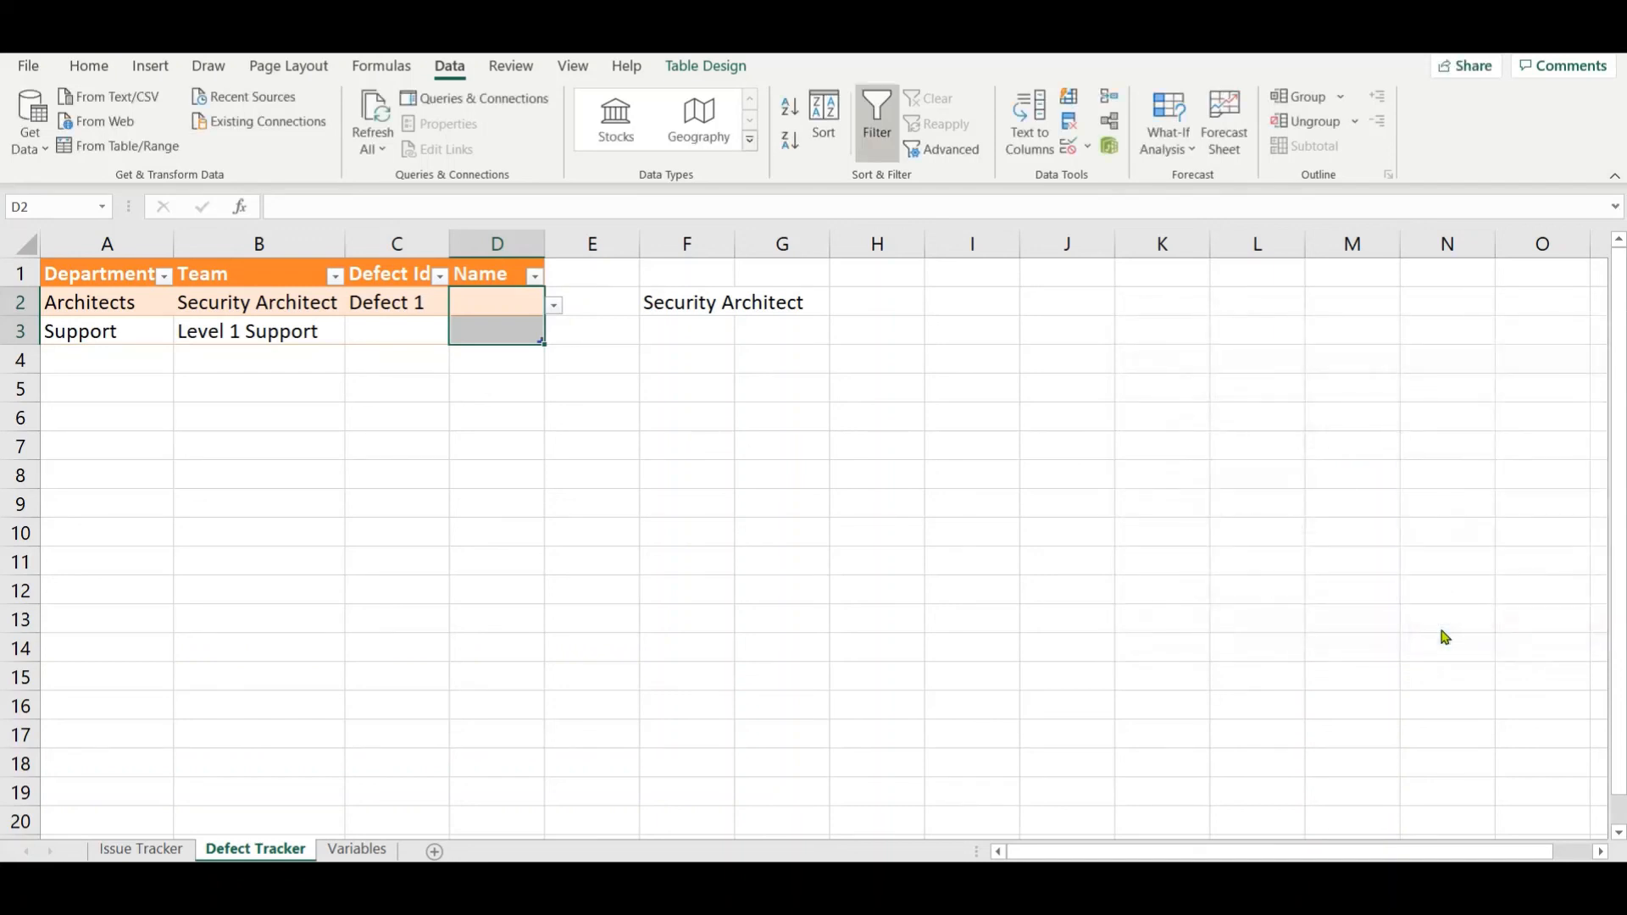
Step: Check the Name dropdown choices in D2 and clear the helper formula from F2
{"action": "left_click", "coordinate": [555, 307]}
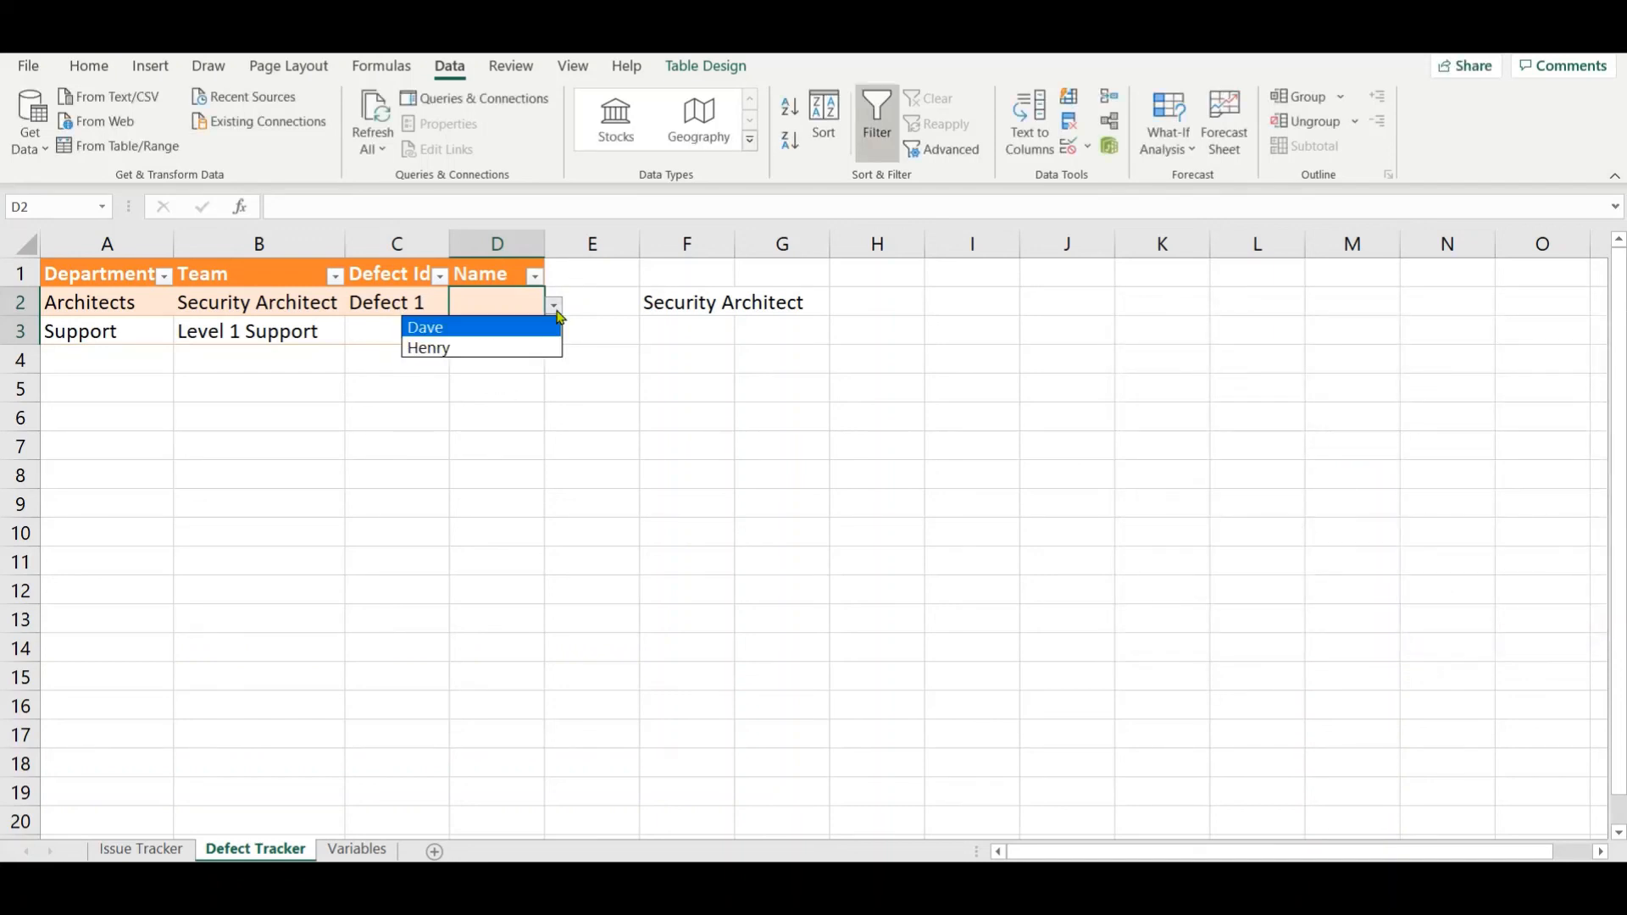
{"action": "left_click", "coordinate": [556, 311]}
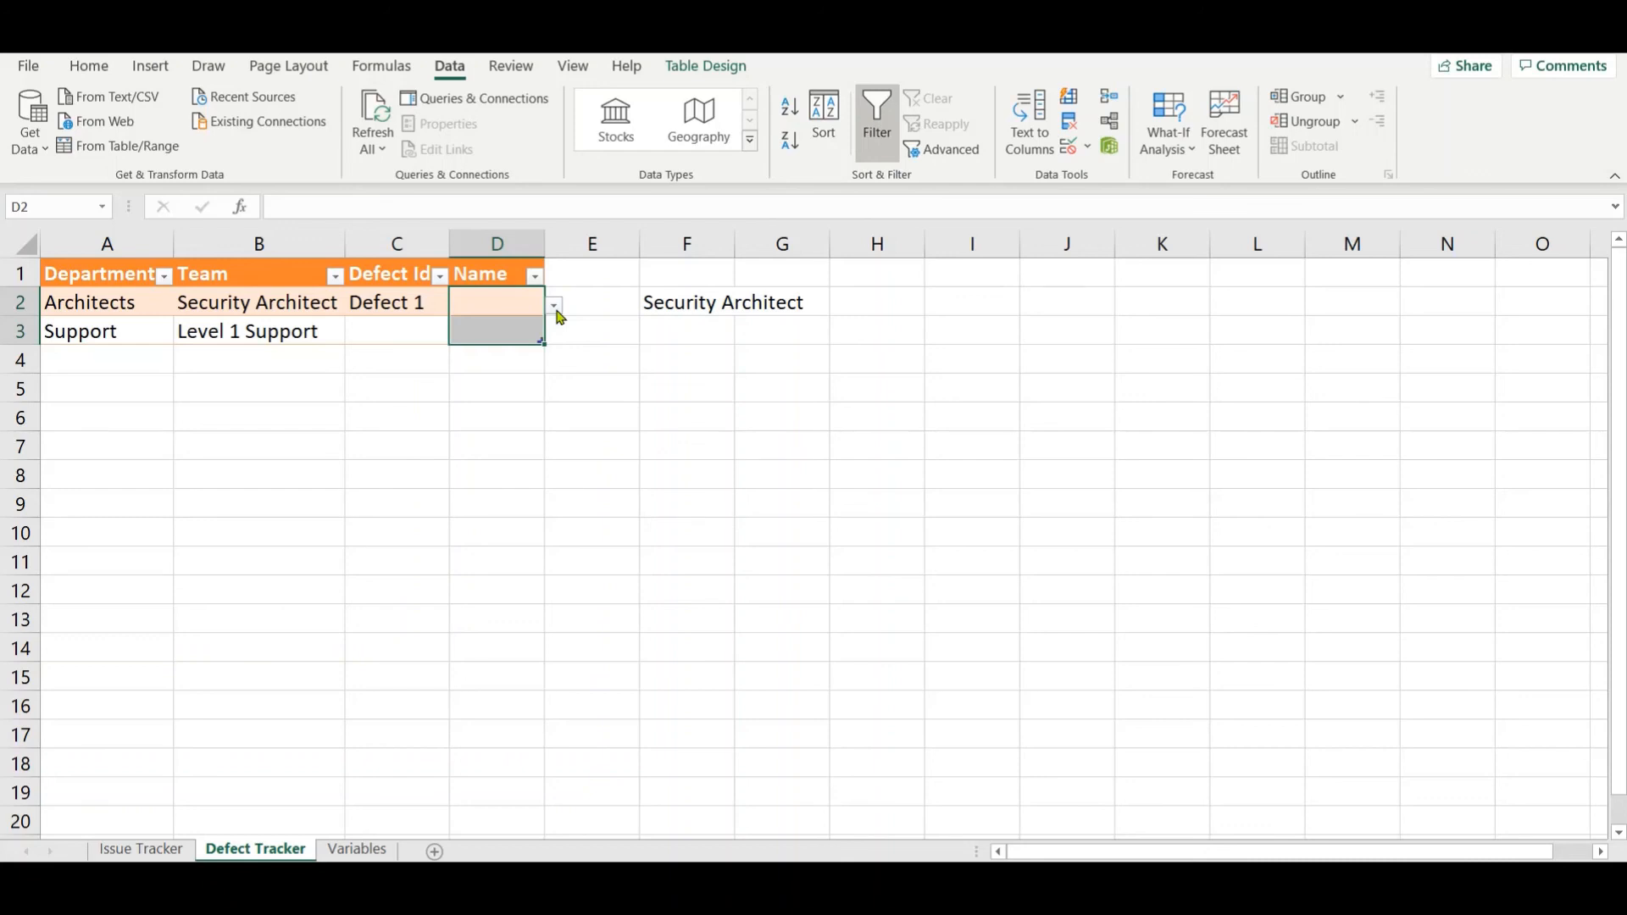
{"action": "left_click", "coordinate": [655, 307]}
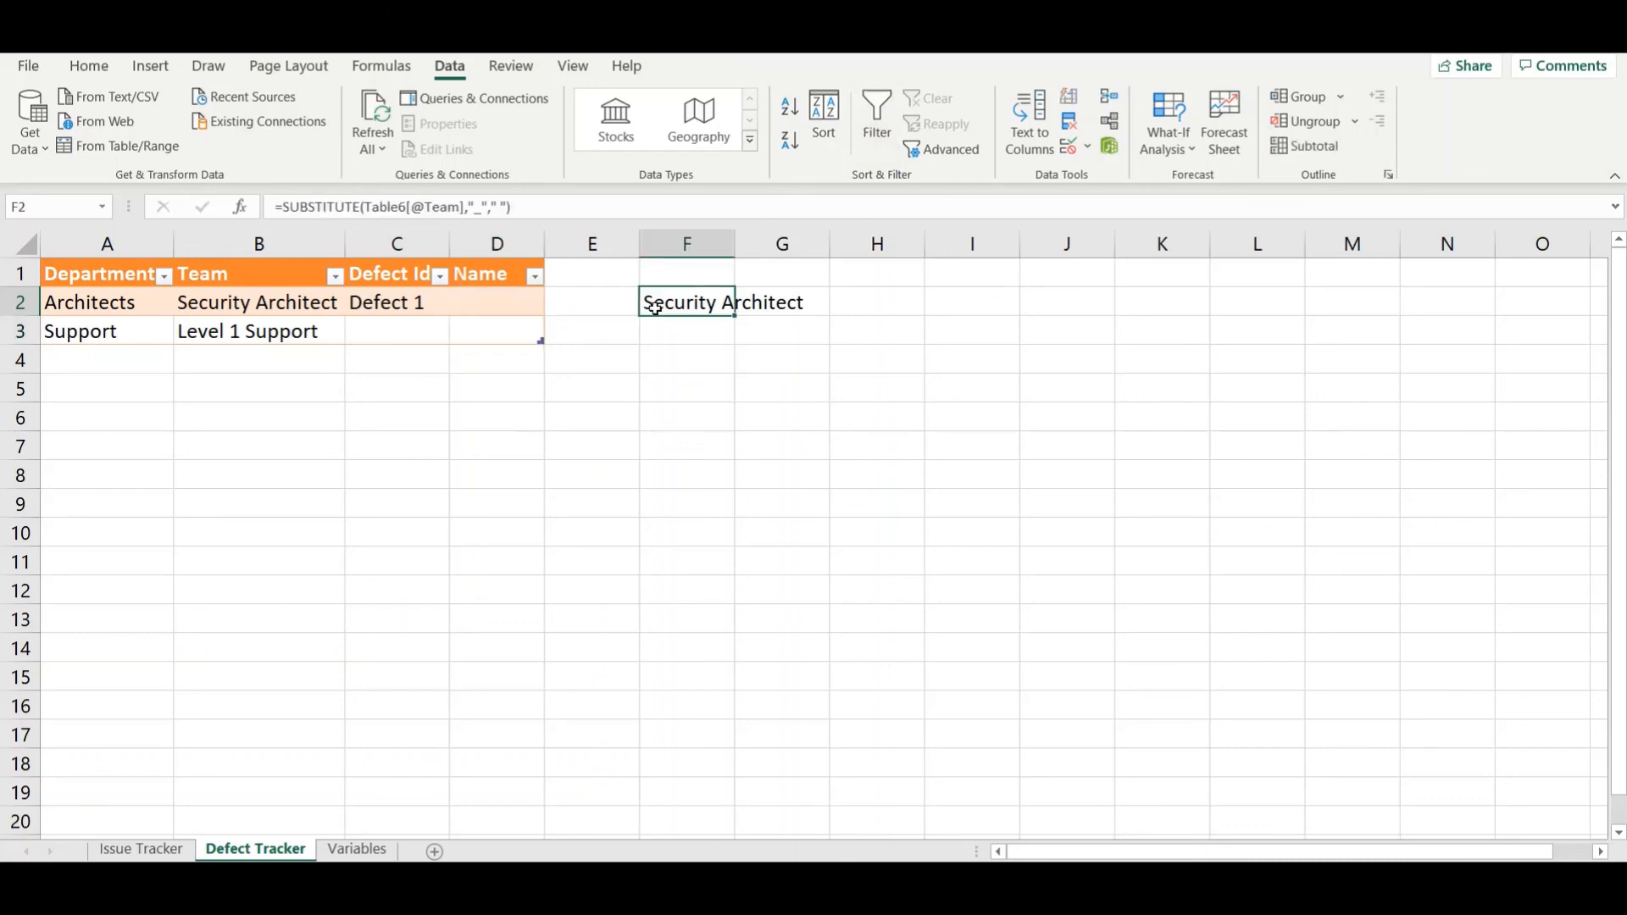
{"action": "key", "text": "Delete"}
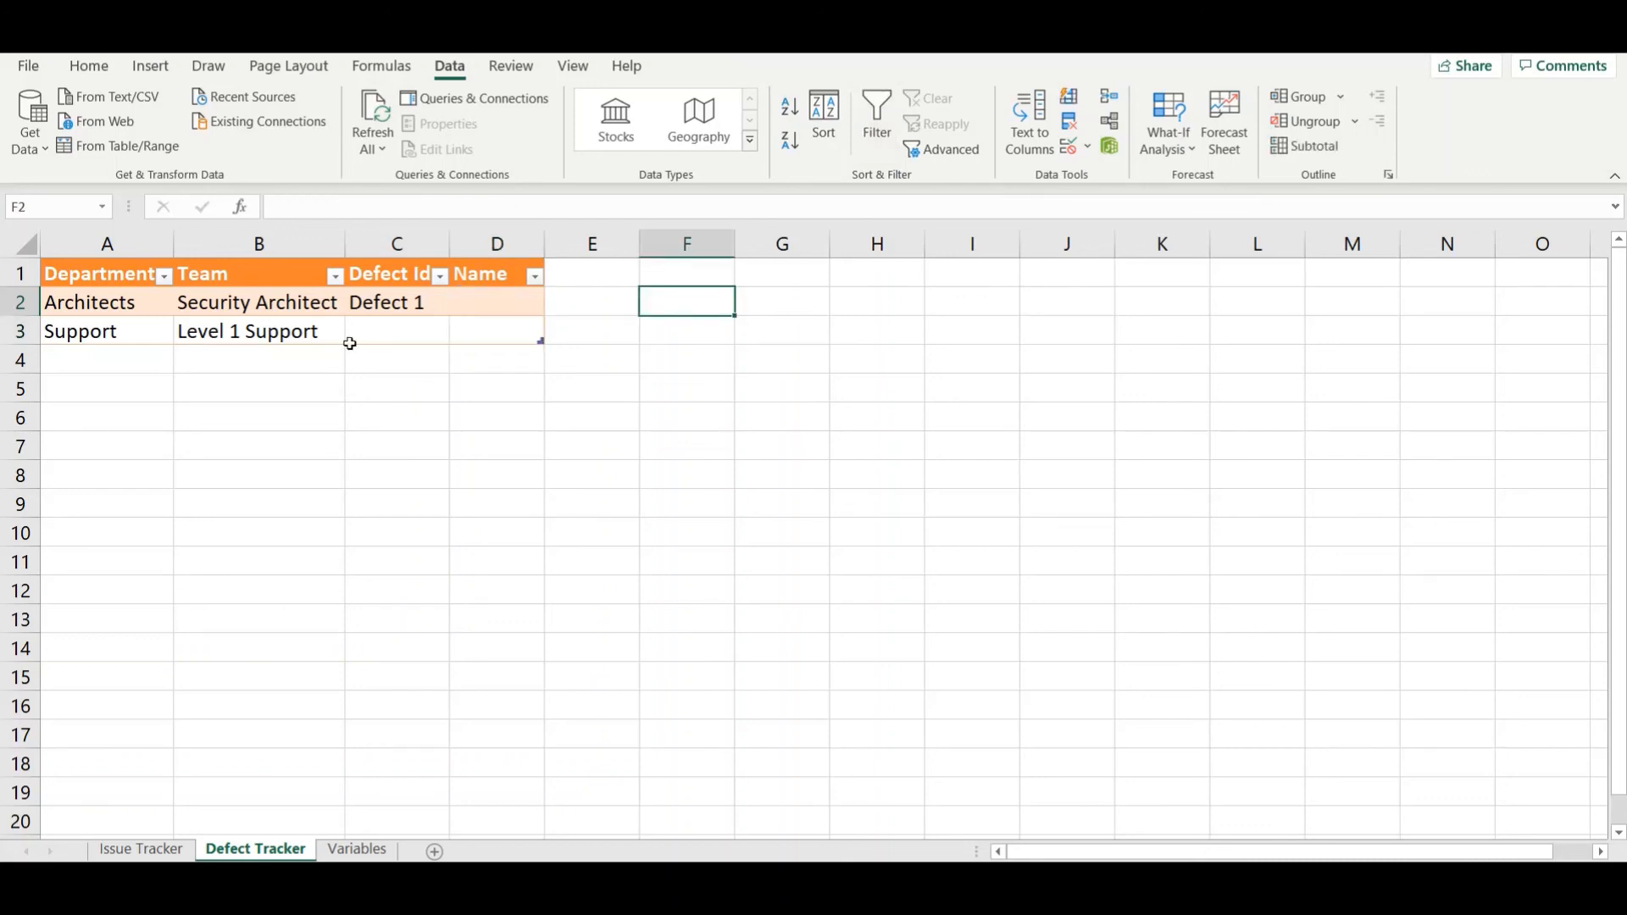
Step: Review what the Security_Architect and Level_1_Support defined names refer to in the Name Manager
{"action": "left_click", "coordinate": [223, 307]}
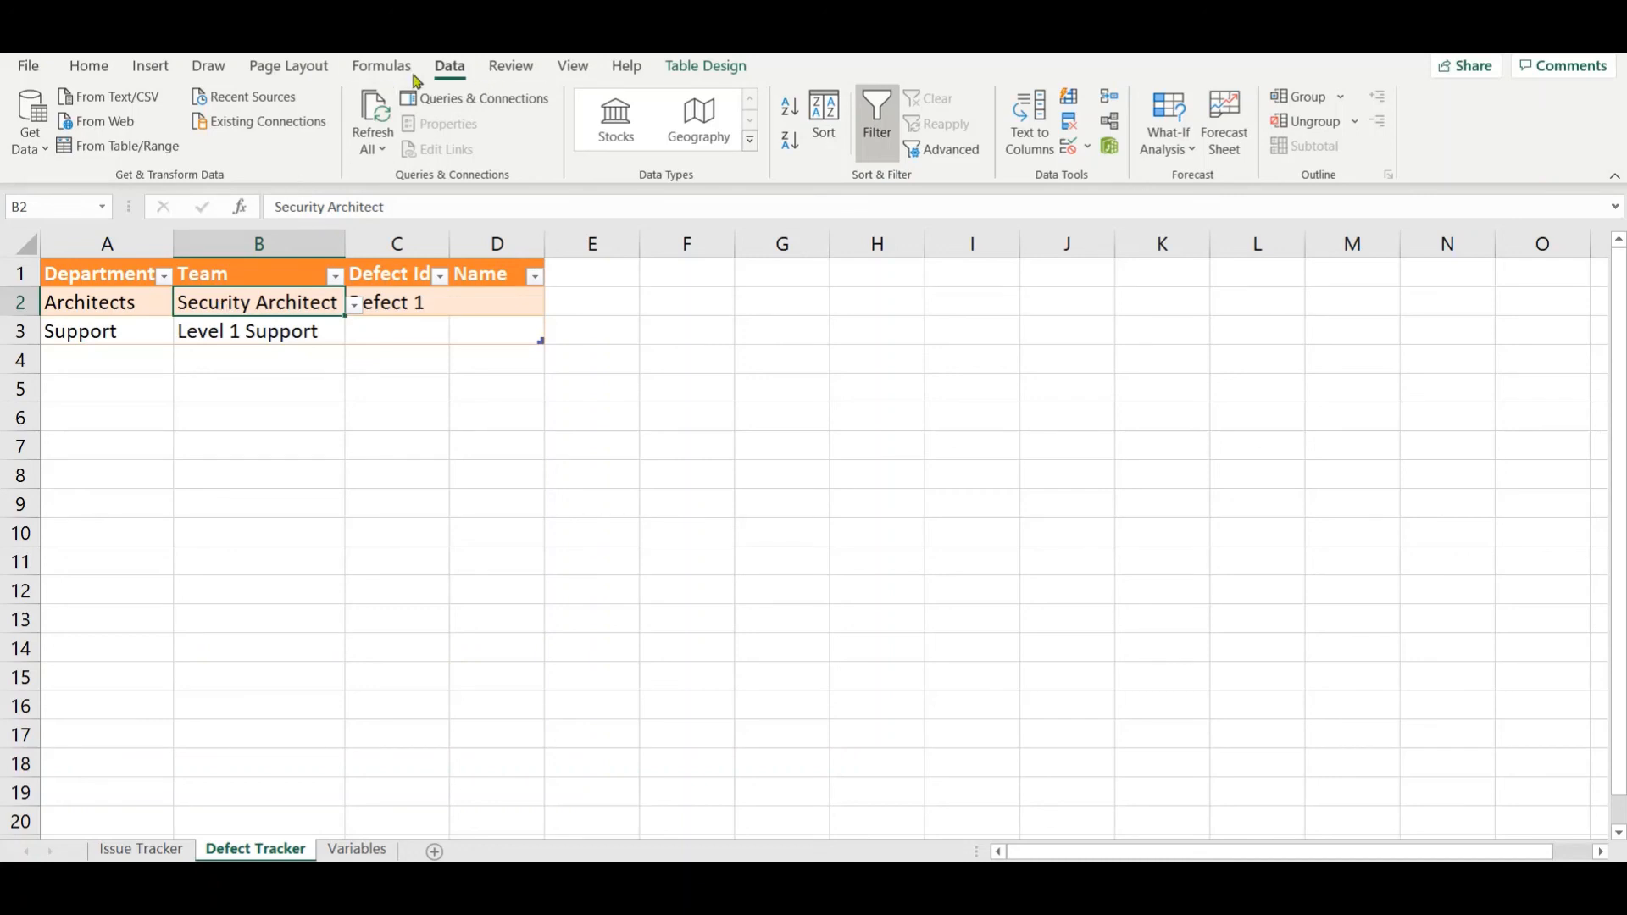
{"action": "left_click", "coordinate": [363, 68]}
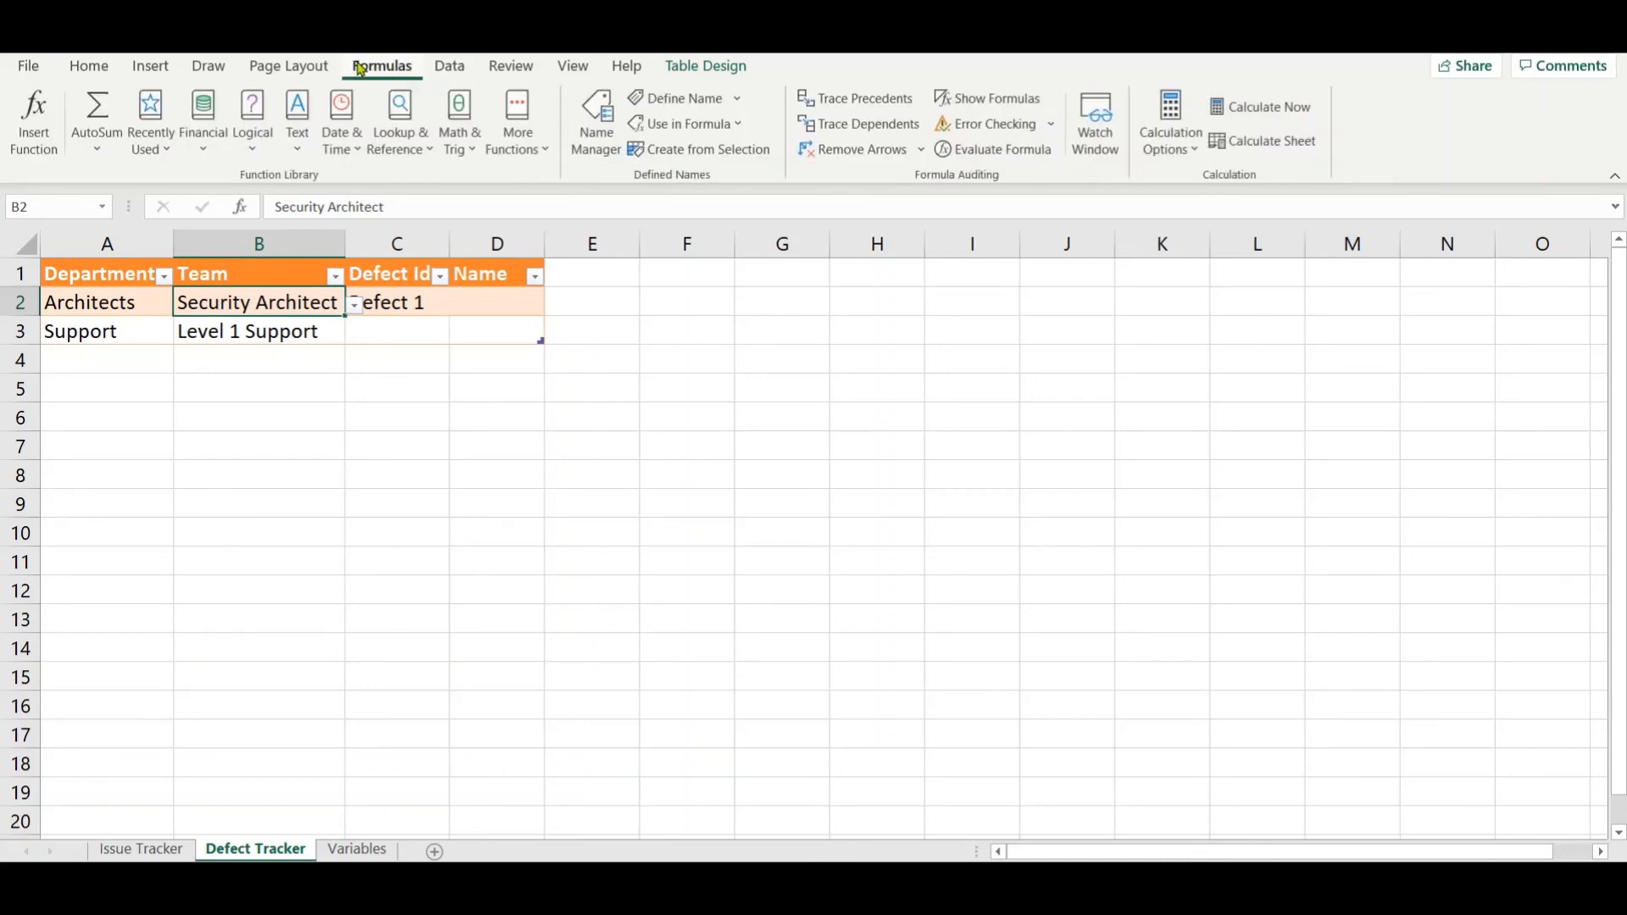
{"action": "left_click", "coordinate": [649, 107]}
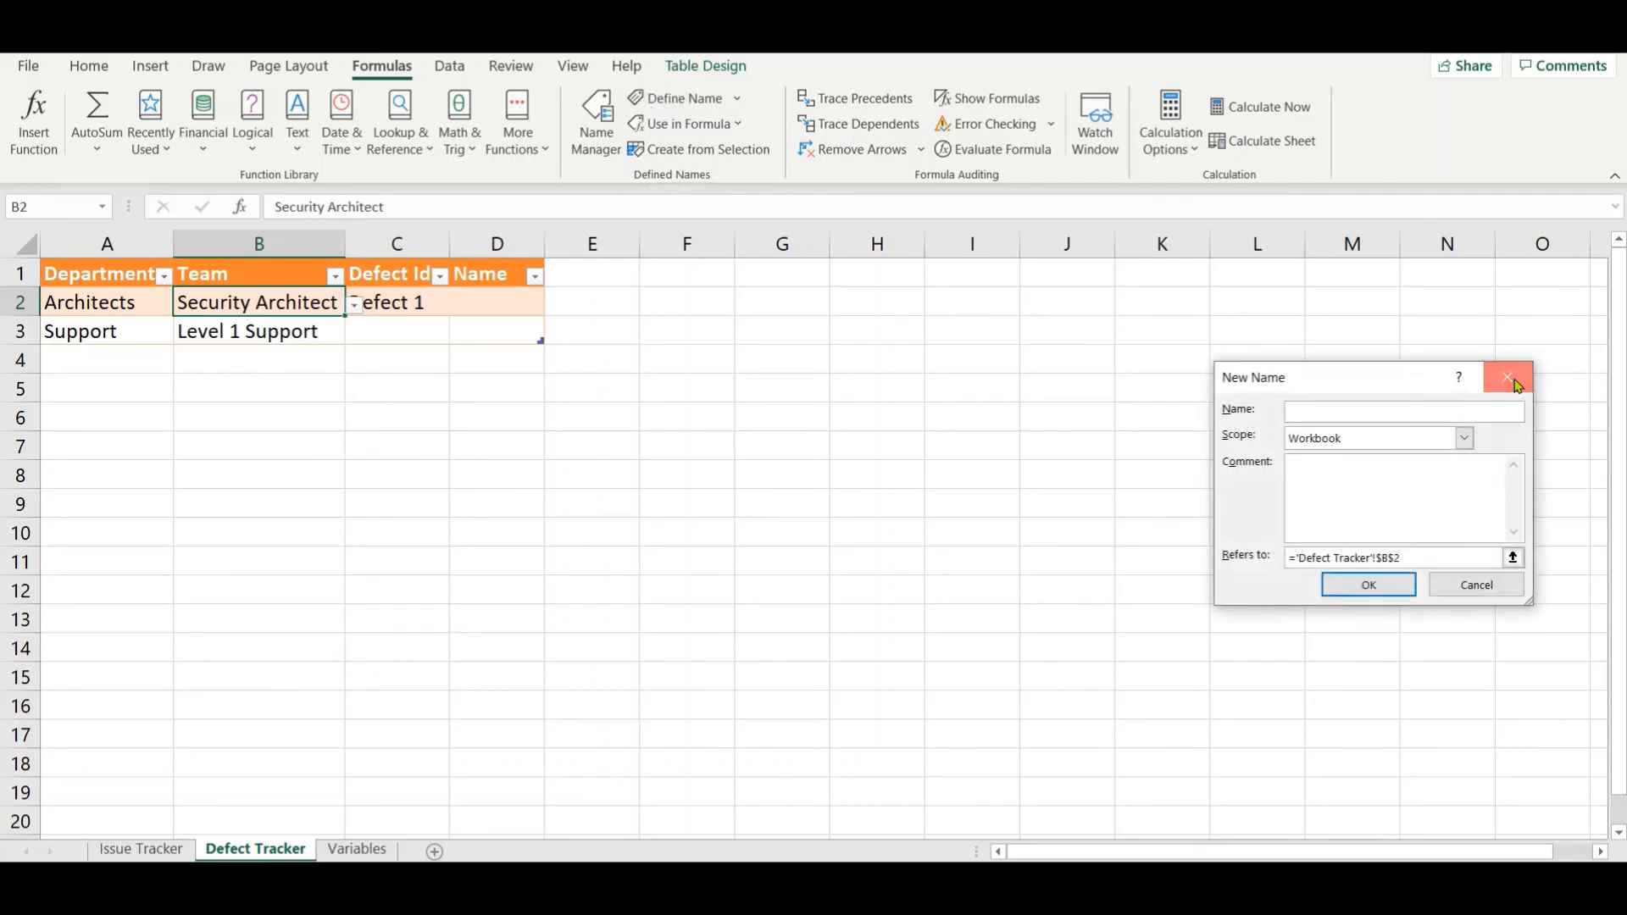
{"action": "left_click", "coordinate": [1514, 379]}
{"action": "left_click", "coordinate": [612, 119]}
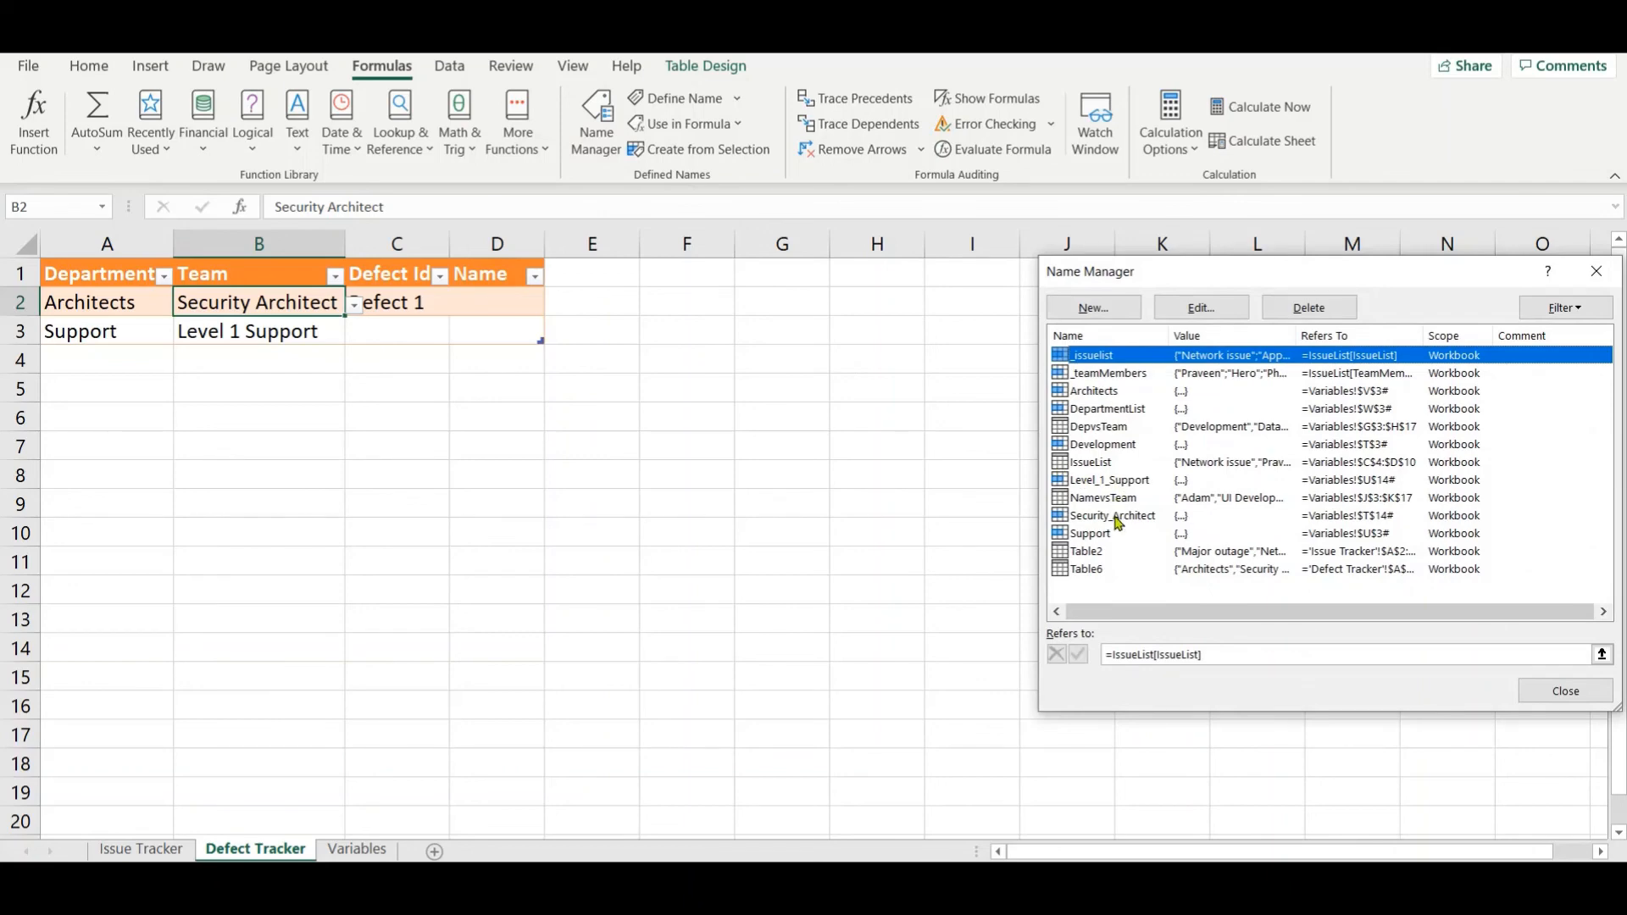
{"action": "left_click", "coordinate": [1116, 518]}
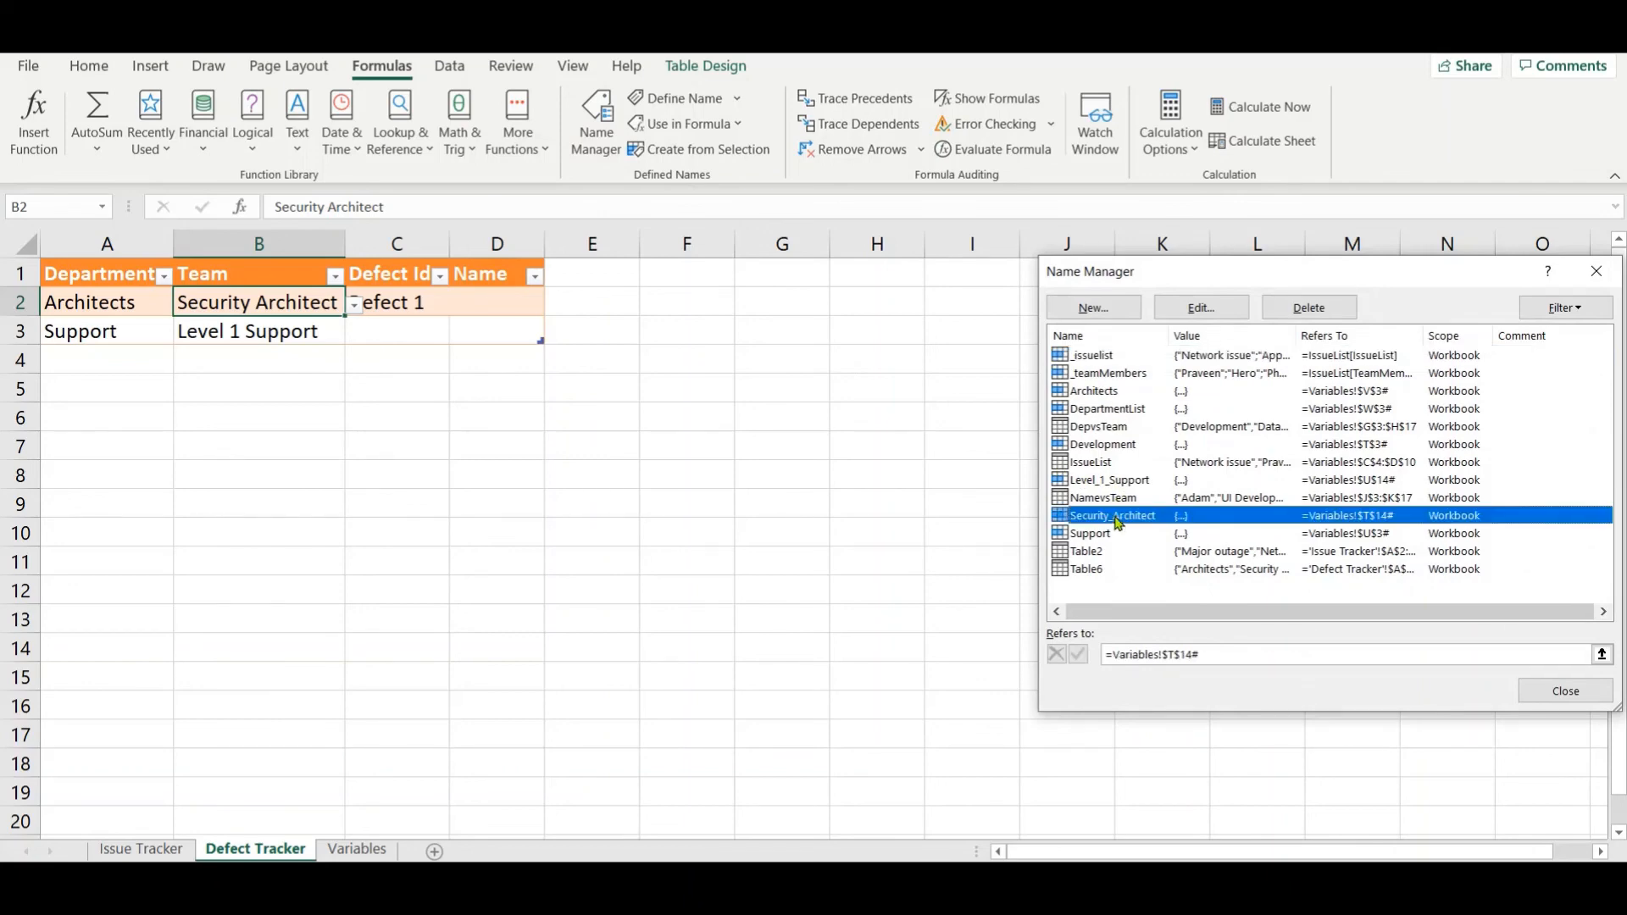
{"action": "left_click", "coordinate": [1108, 481]}
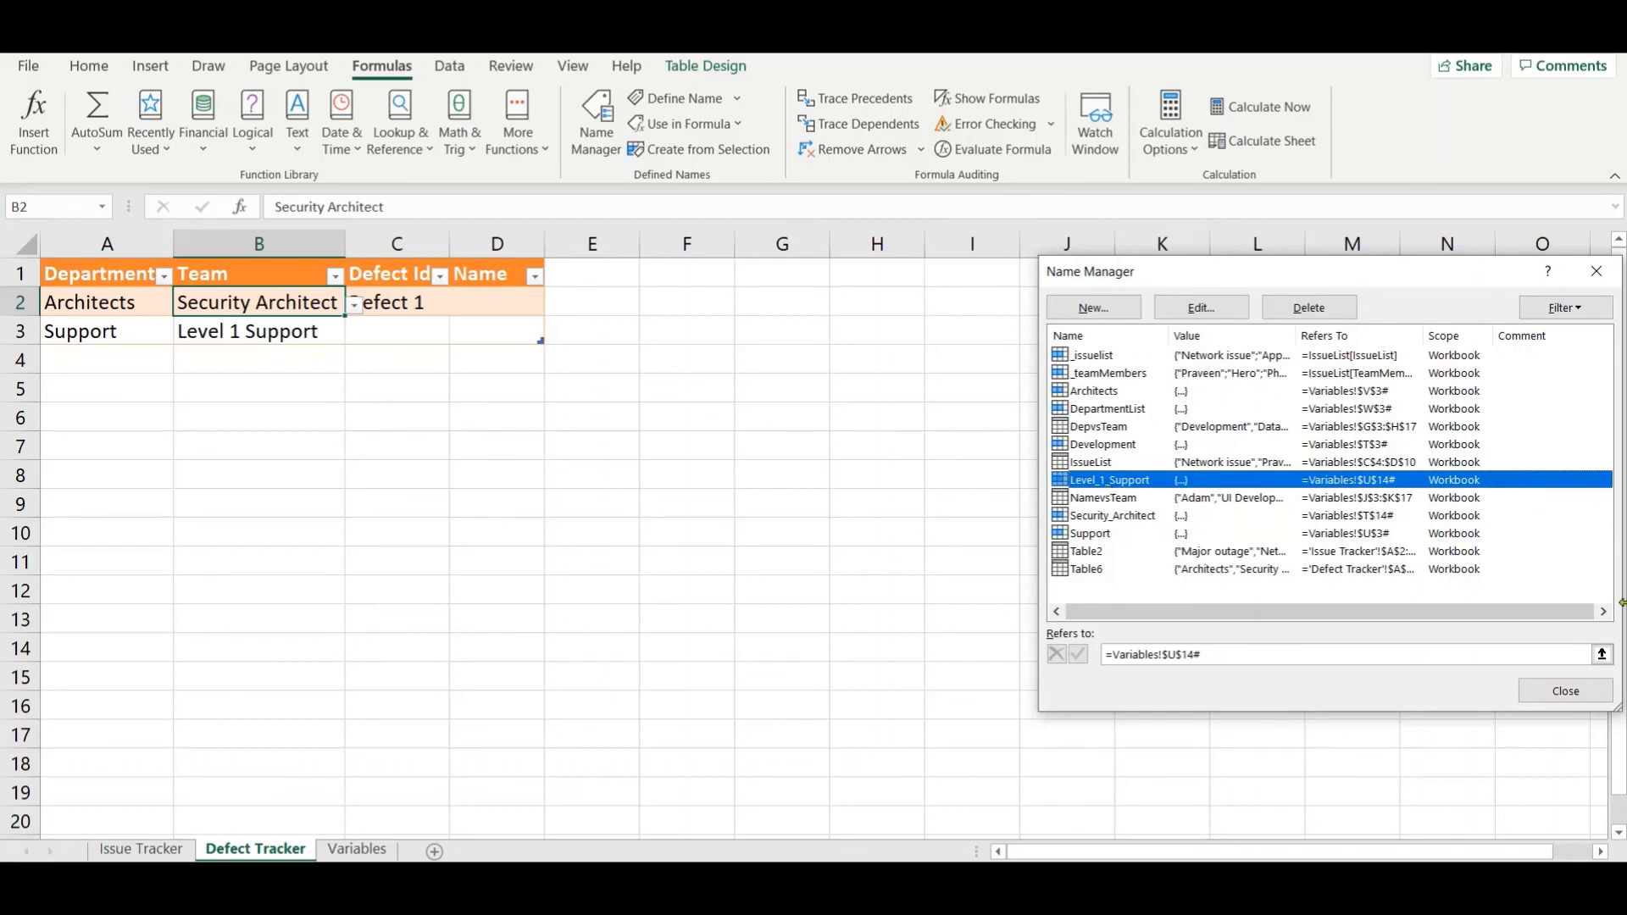
{"action": "left_click", "coordinate": [1566, 691]}
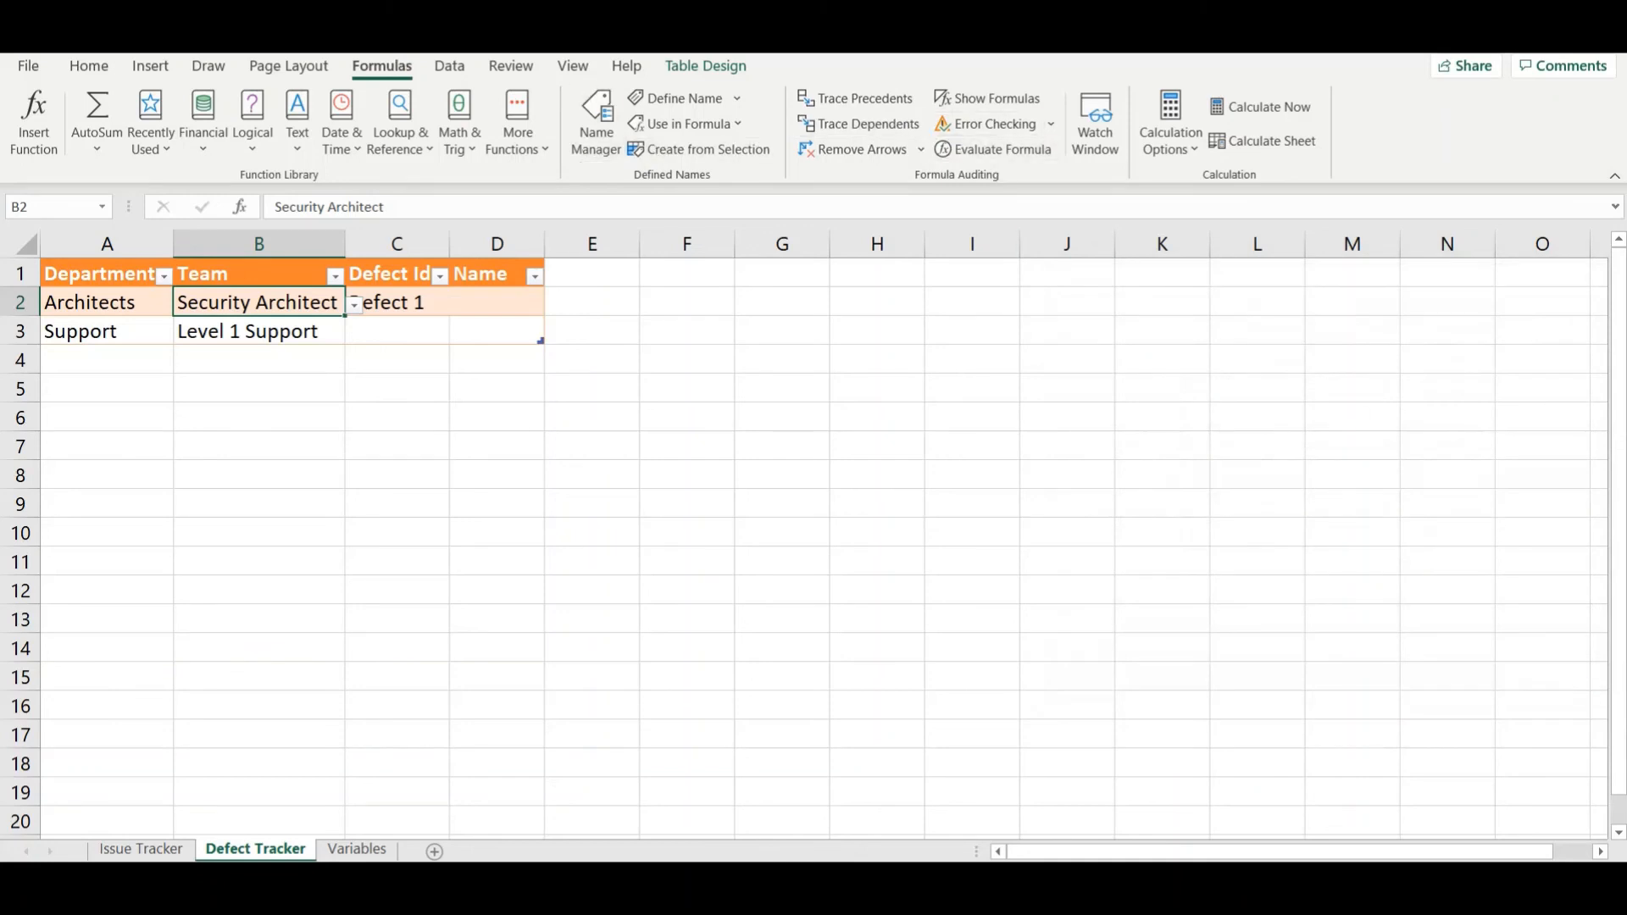
Step: Review the data validation source formulas behind the Team cell B2 and the Name column of the Defect Tracker
{"action": "left_click", "coordinate": [469, 69]}
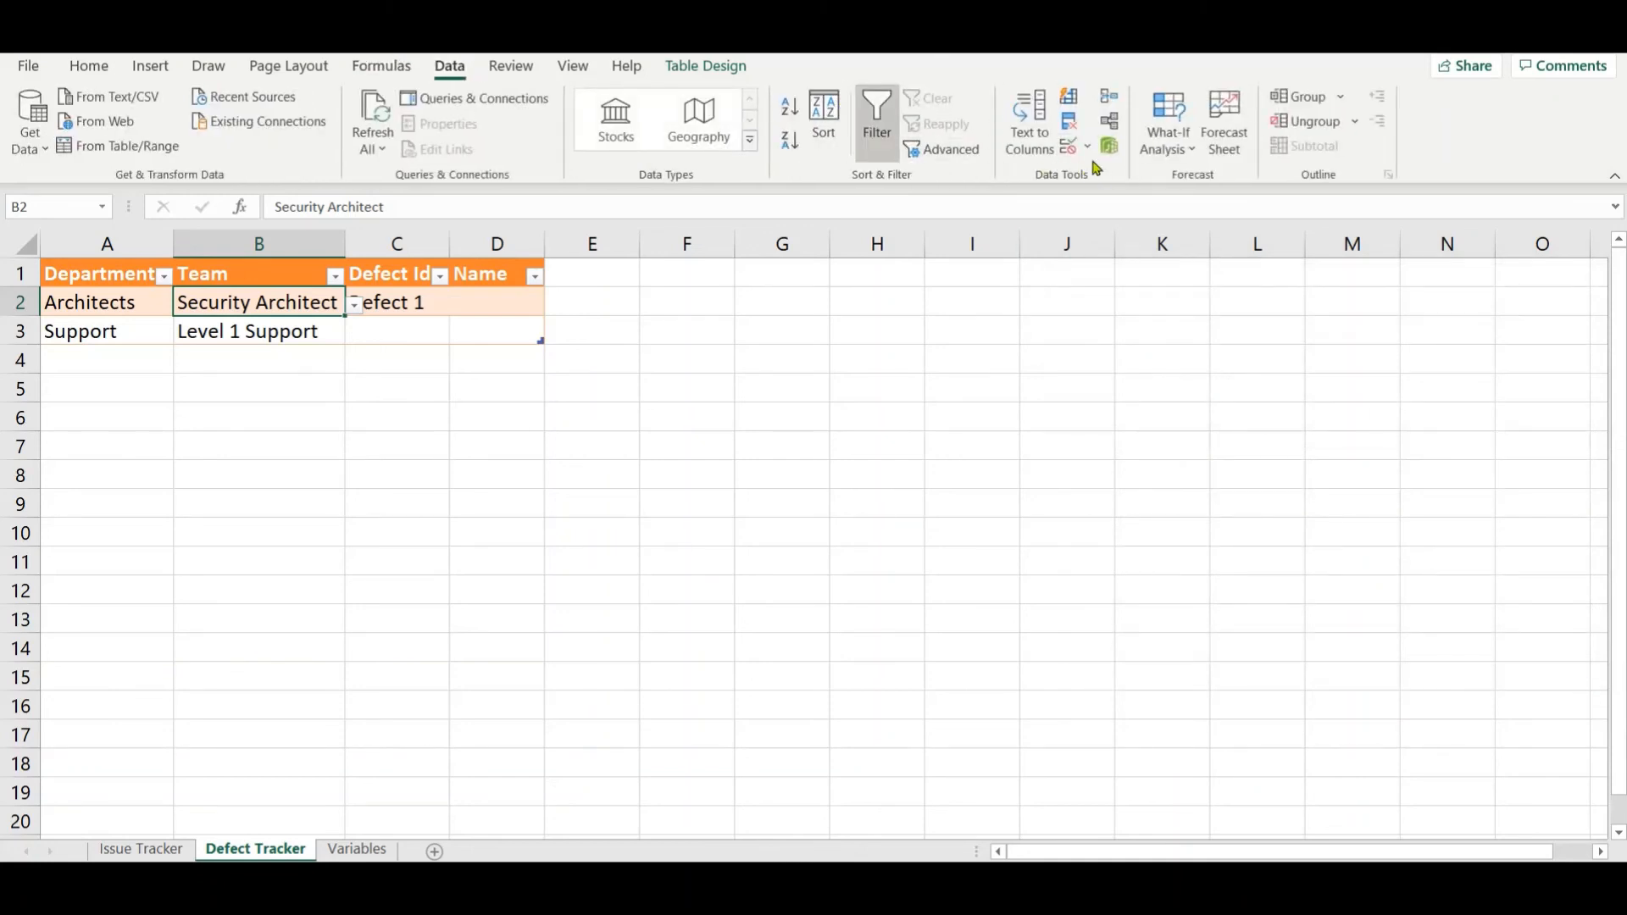
{"action": "left_click", "coordinate": [1068, 146]}
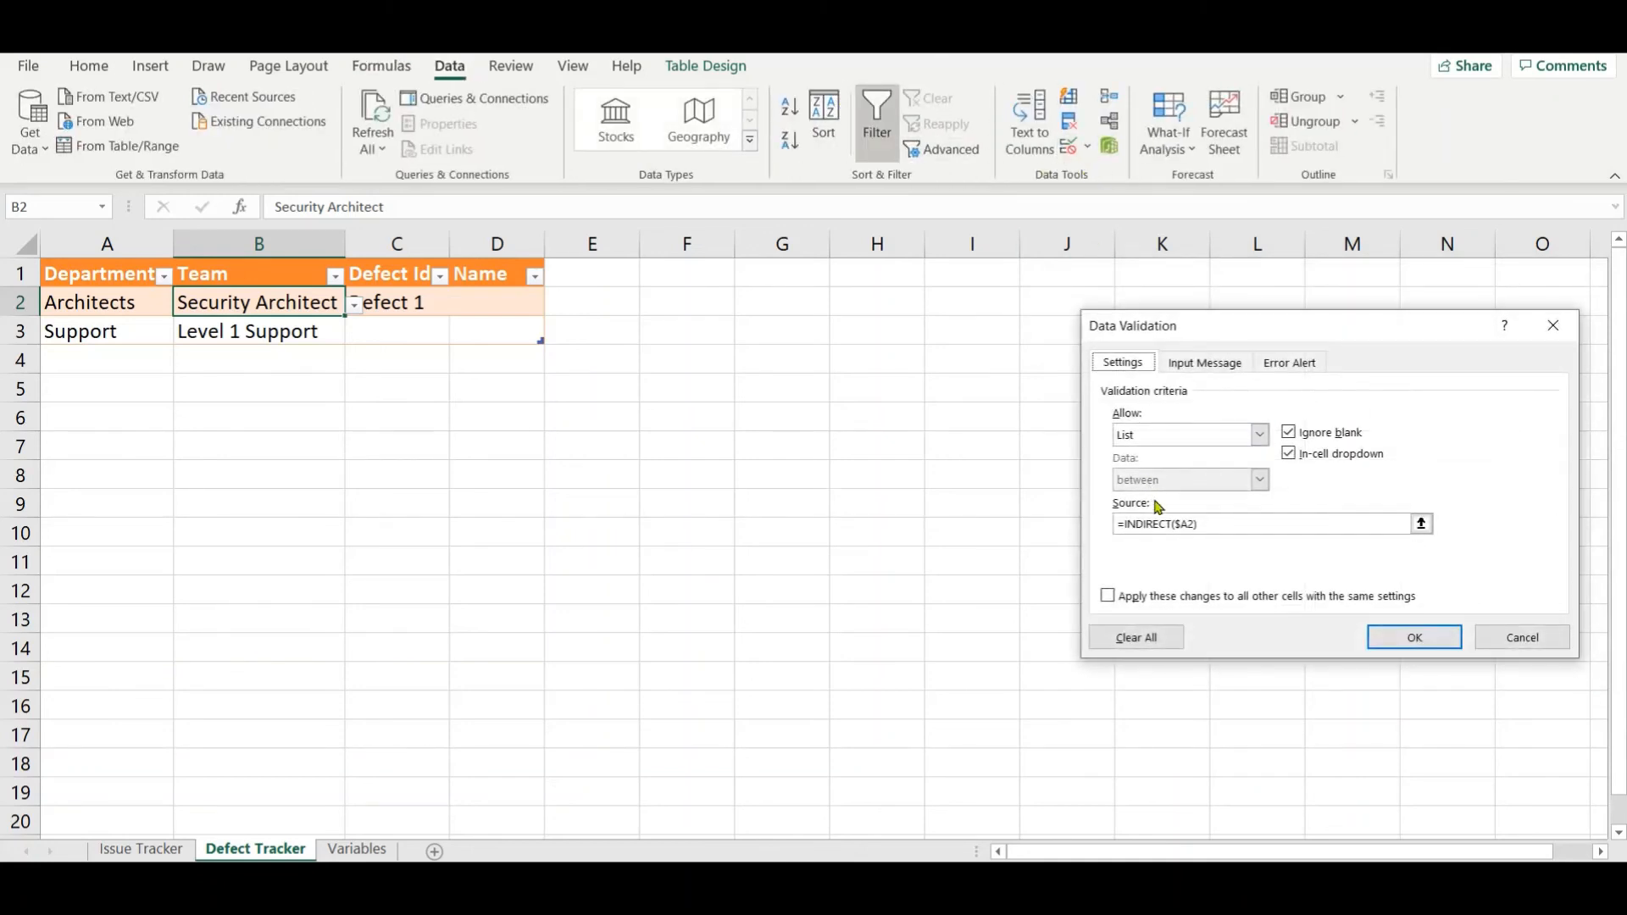
{"action": "left_click", "coordinate": [1542, 329]}
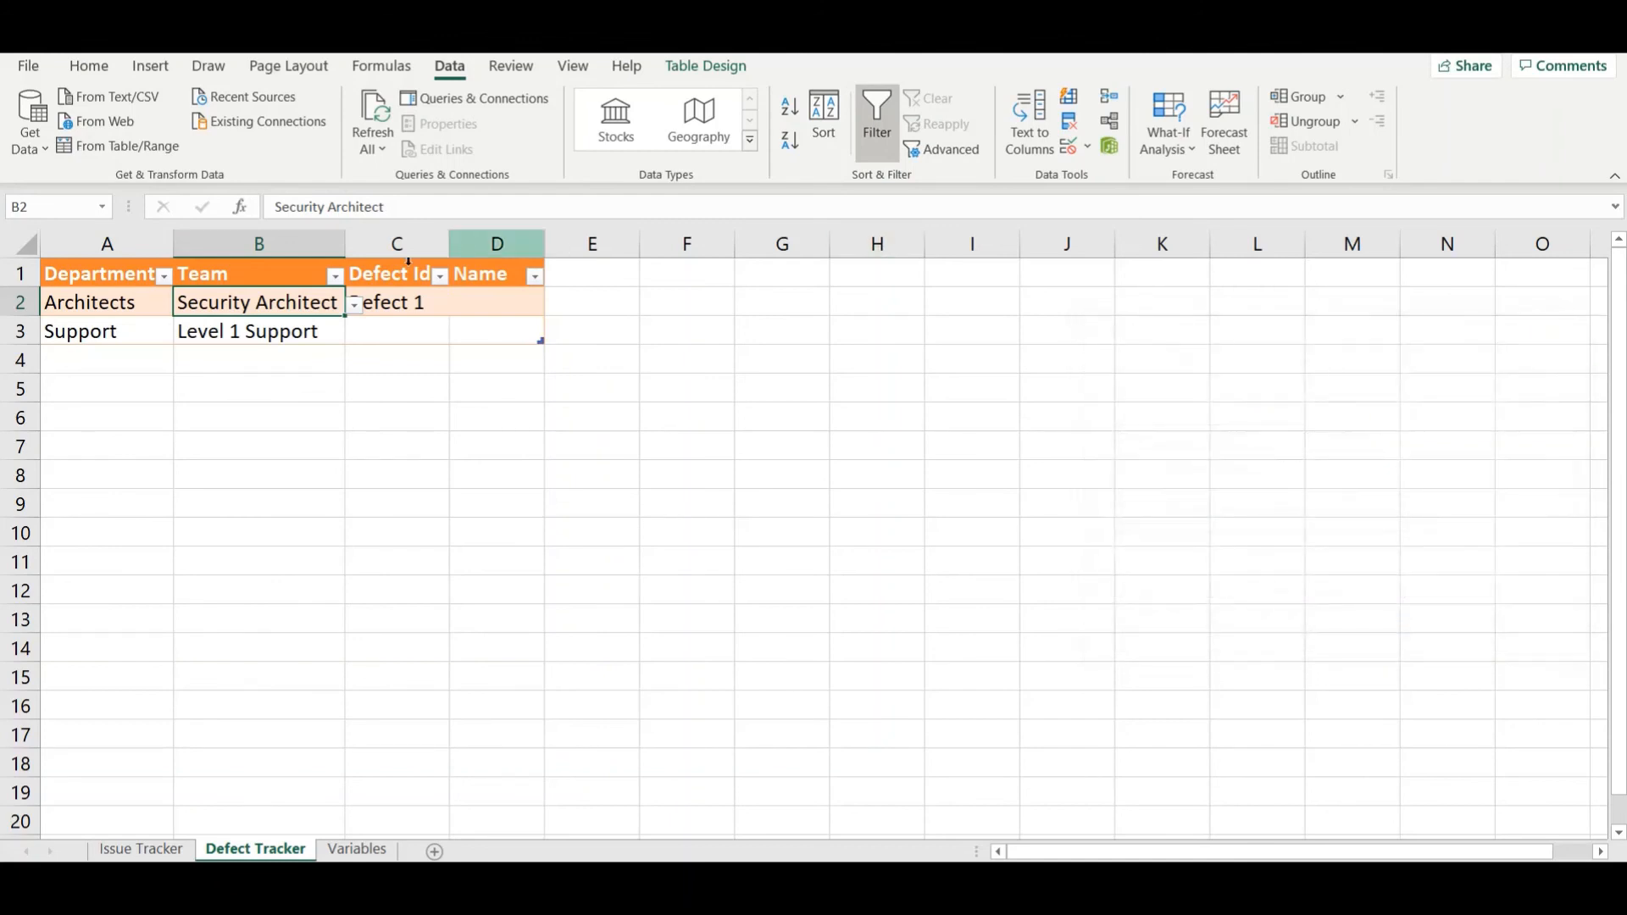
{"action": "left_click", "coordinate": [506, 270]}
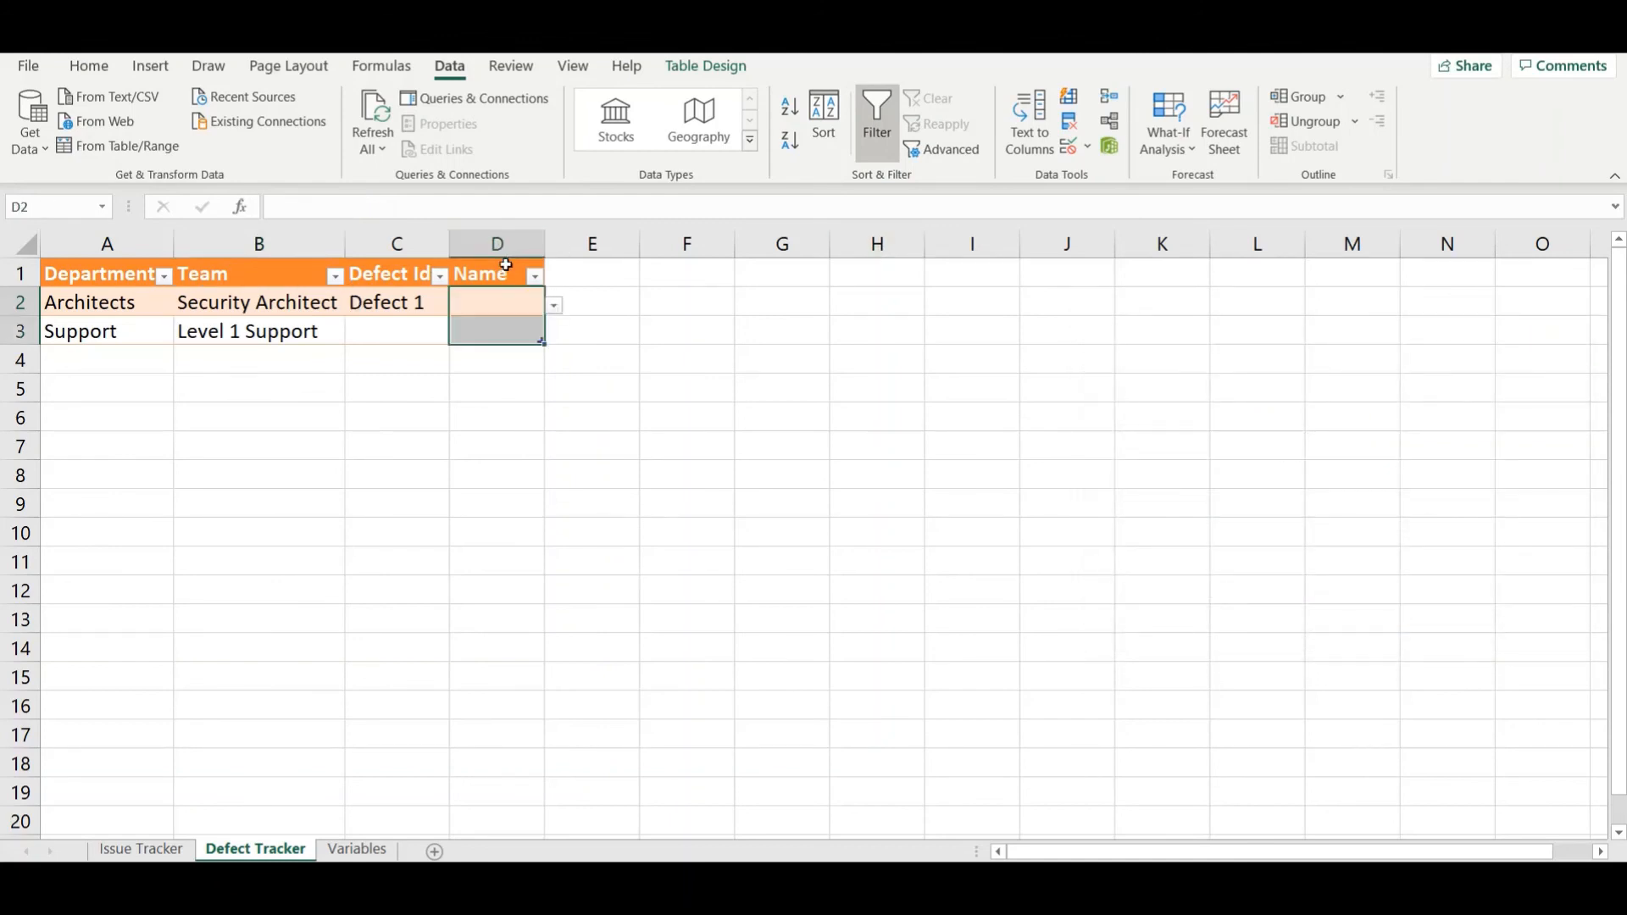
{"action": "left_click", "coordinate": [1072, 148]}
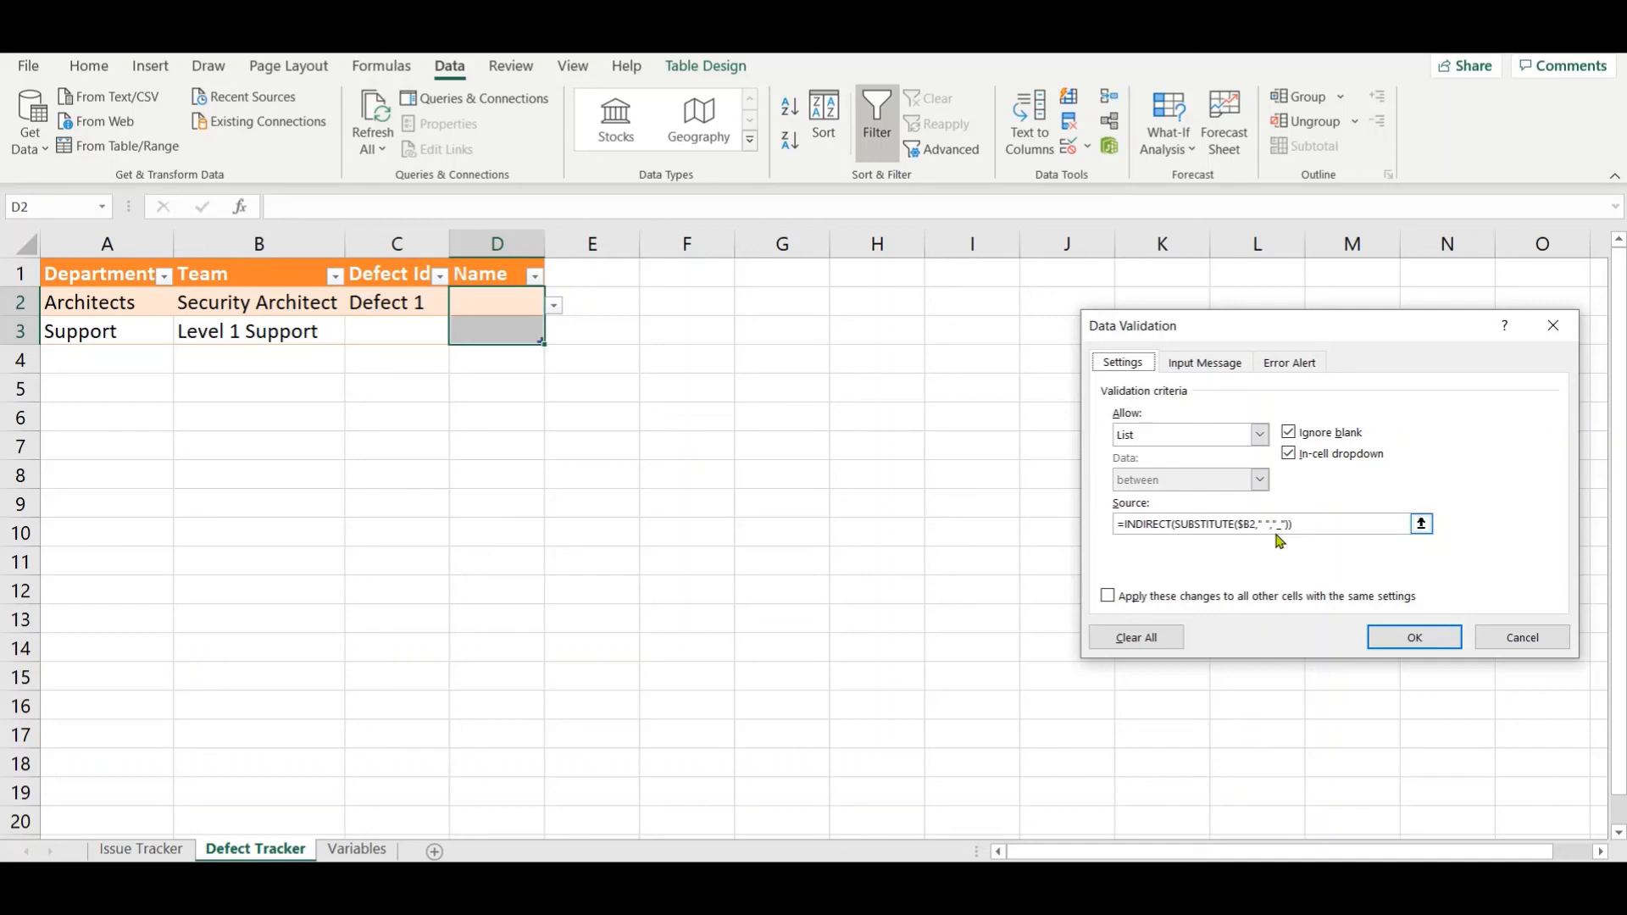
{"action": "left_click", "coordinate": [1485, 644]}
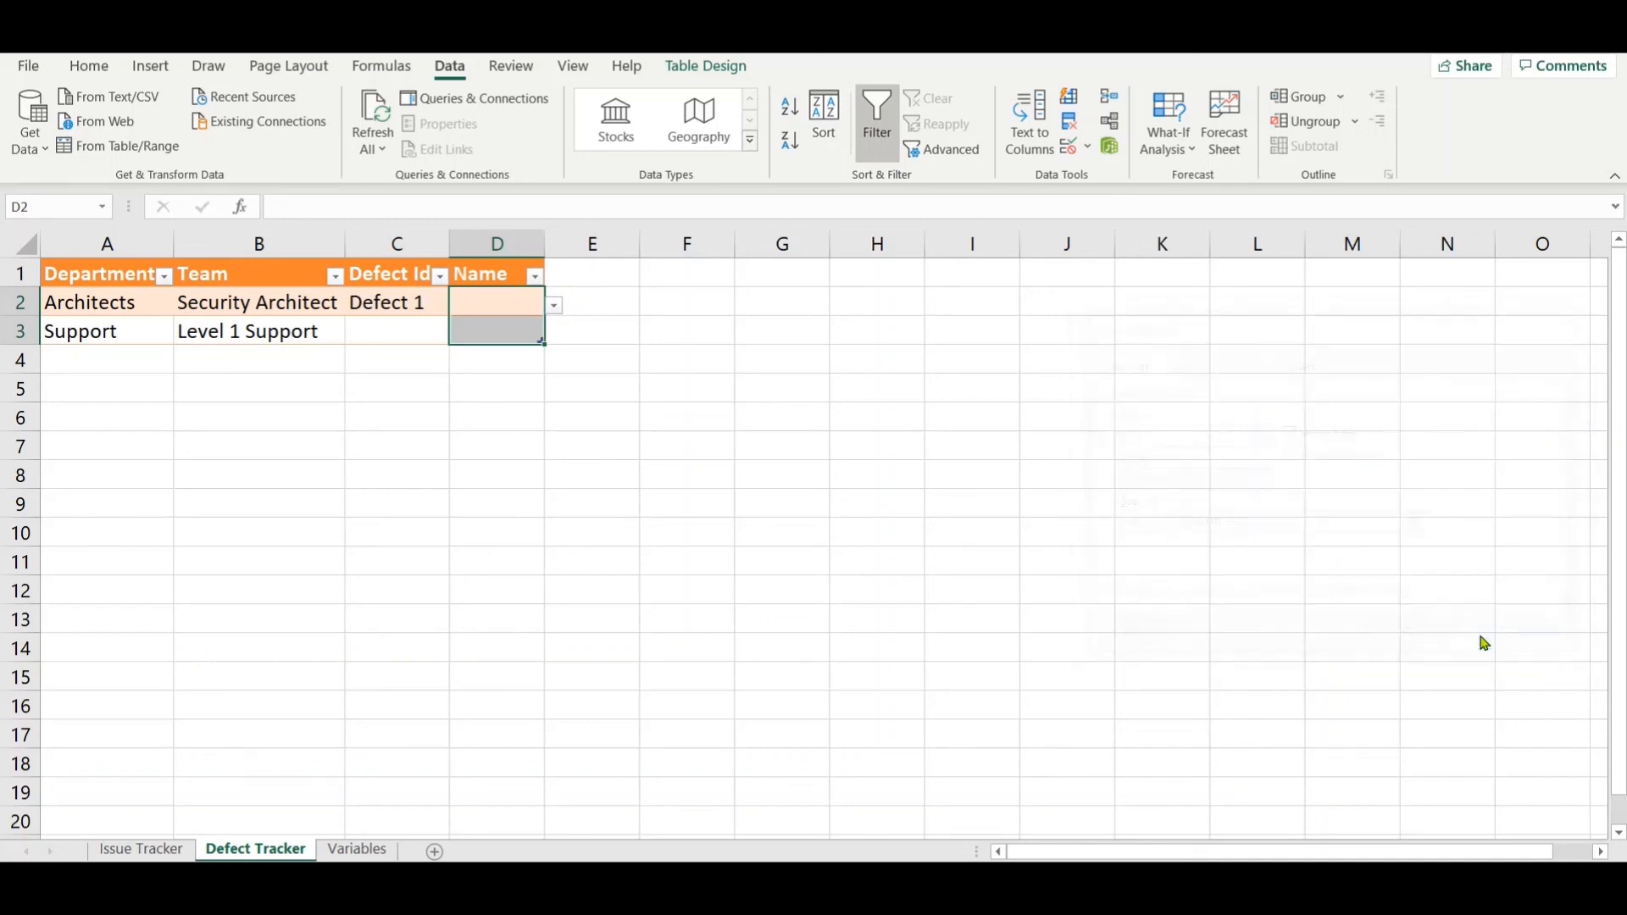
Step: Look up what the Security_Architect defined name refers to in the Name Manager
{"action": "left_click", "coordinate": [383, 68]}
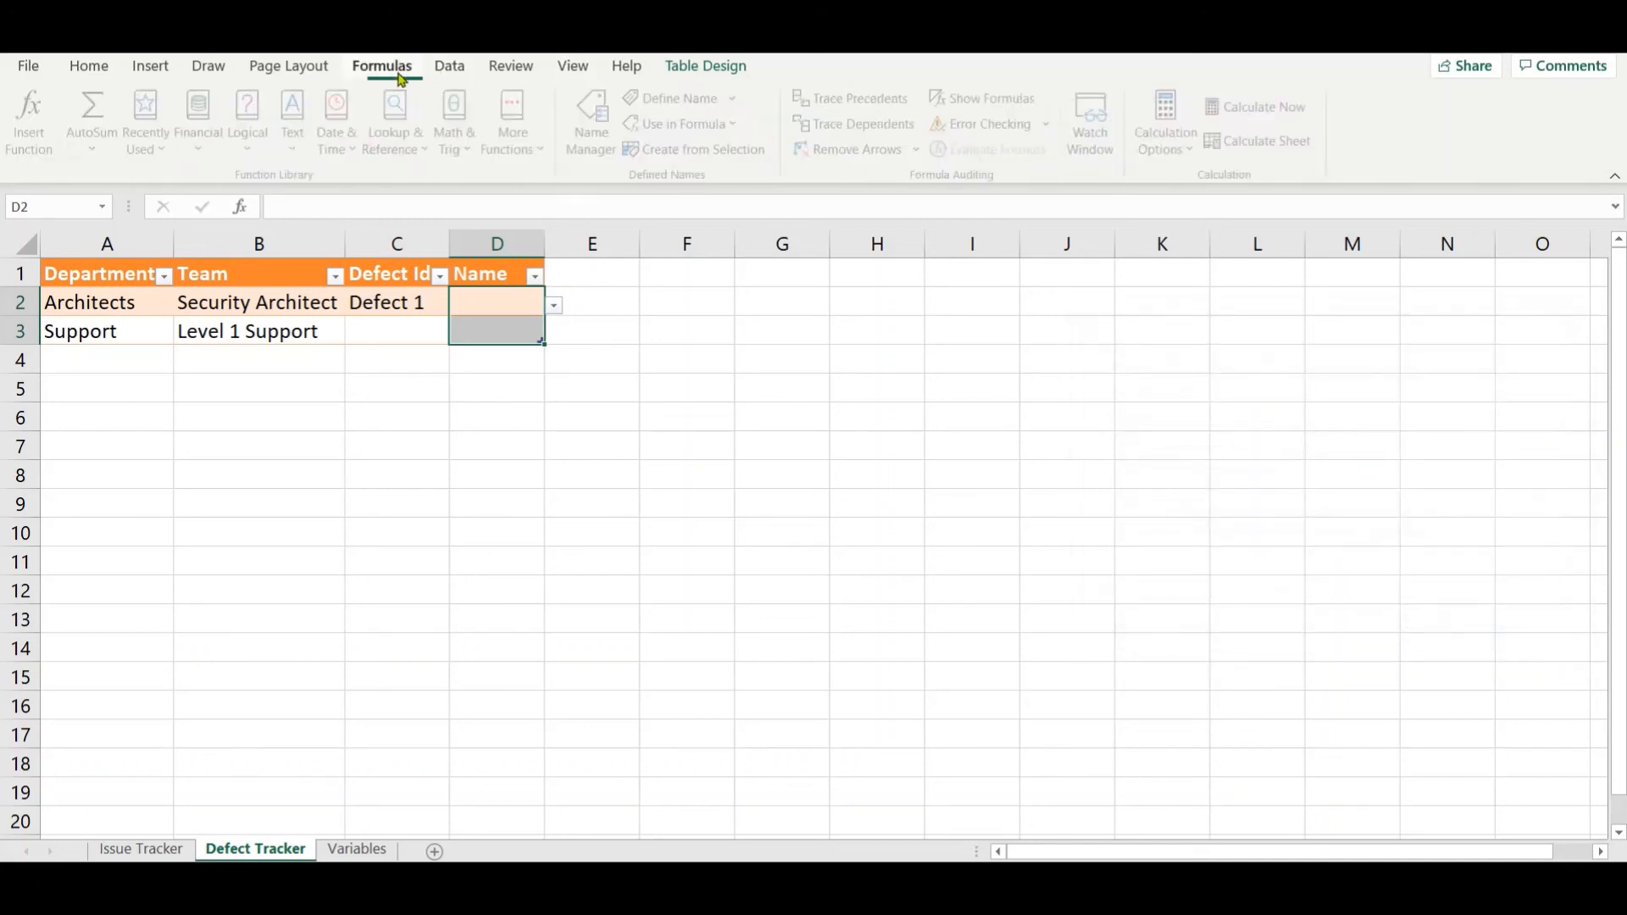
{"action": "left_click", "coordinate": [598, 127]}
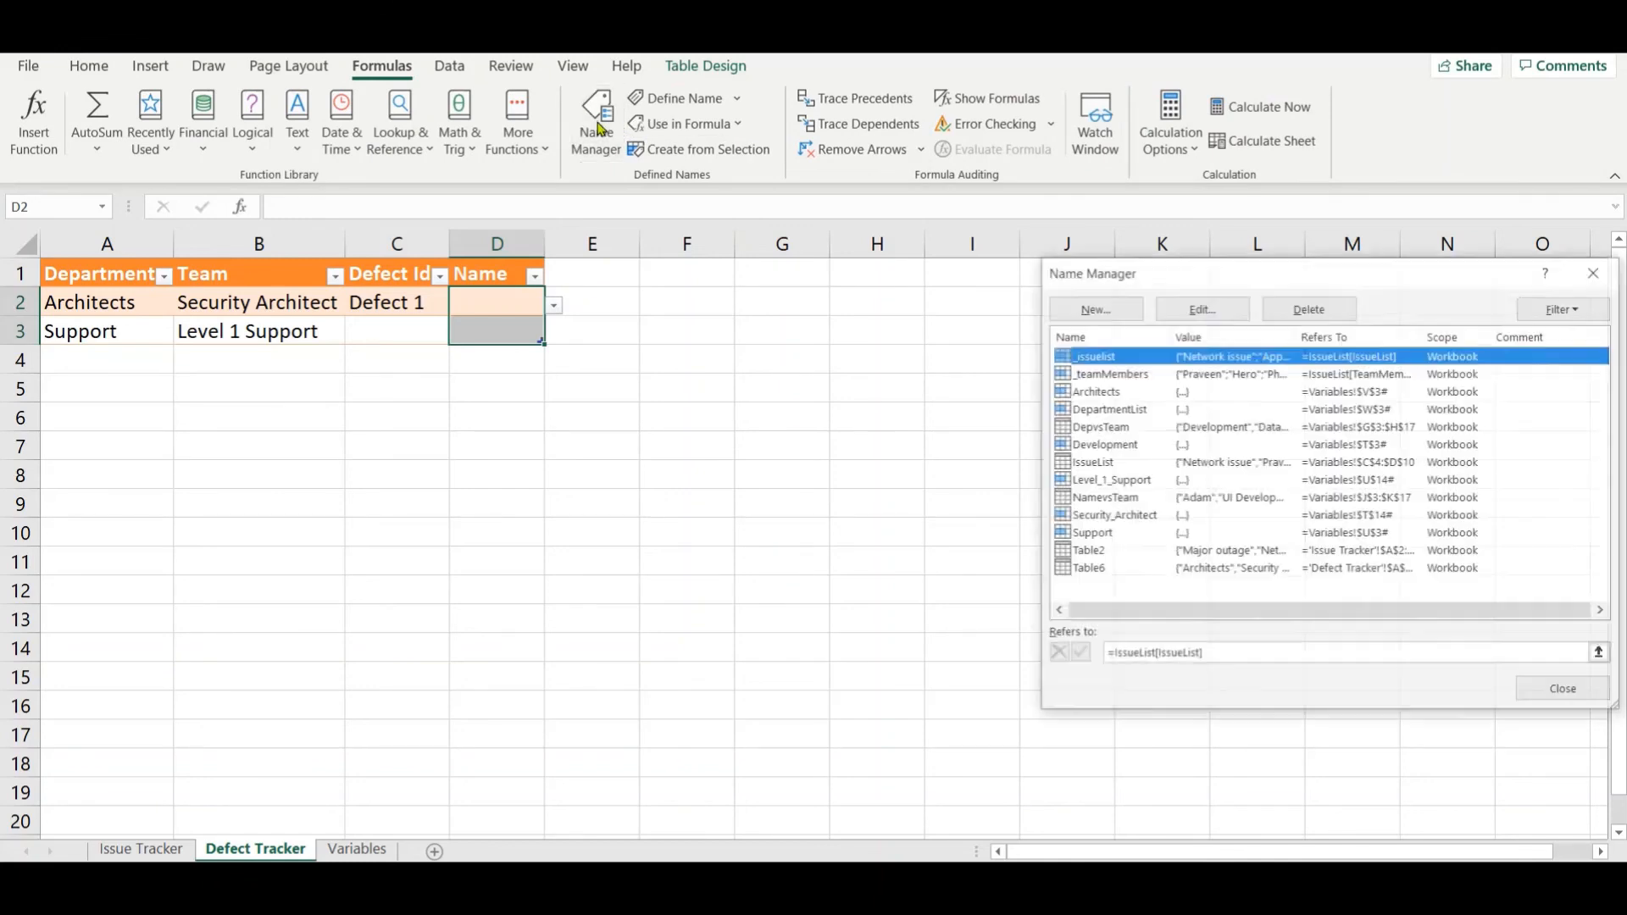
{"action": "left_click", "coordinate": [1120, 518]}
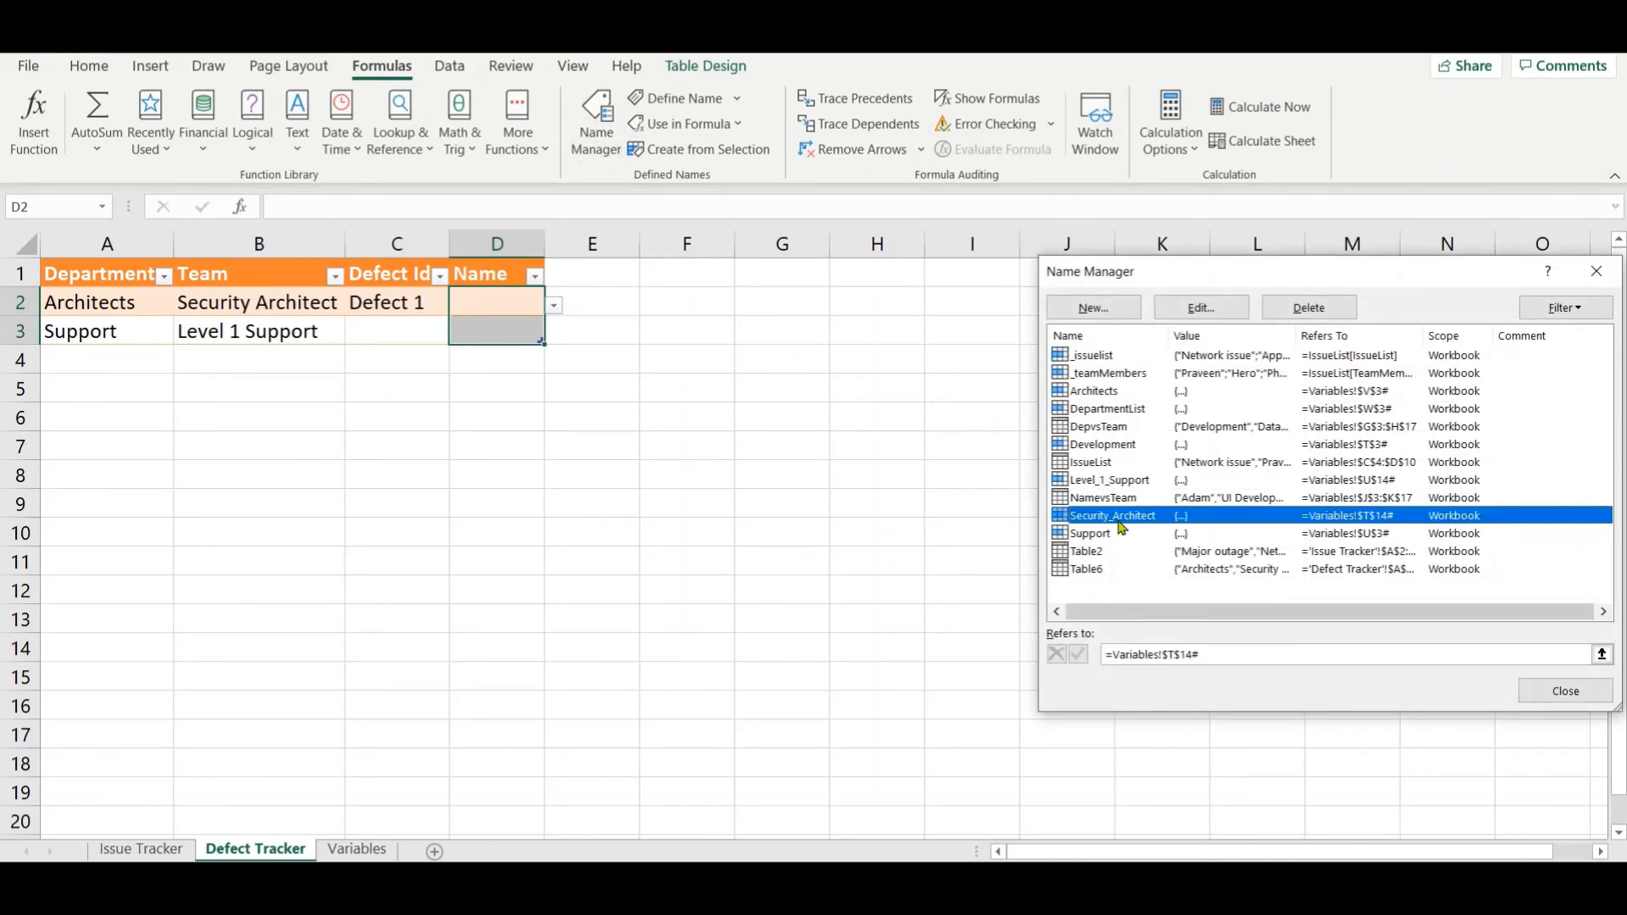
{"action": "left_click", "coordinate": [1597, 271]}
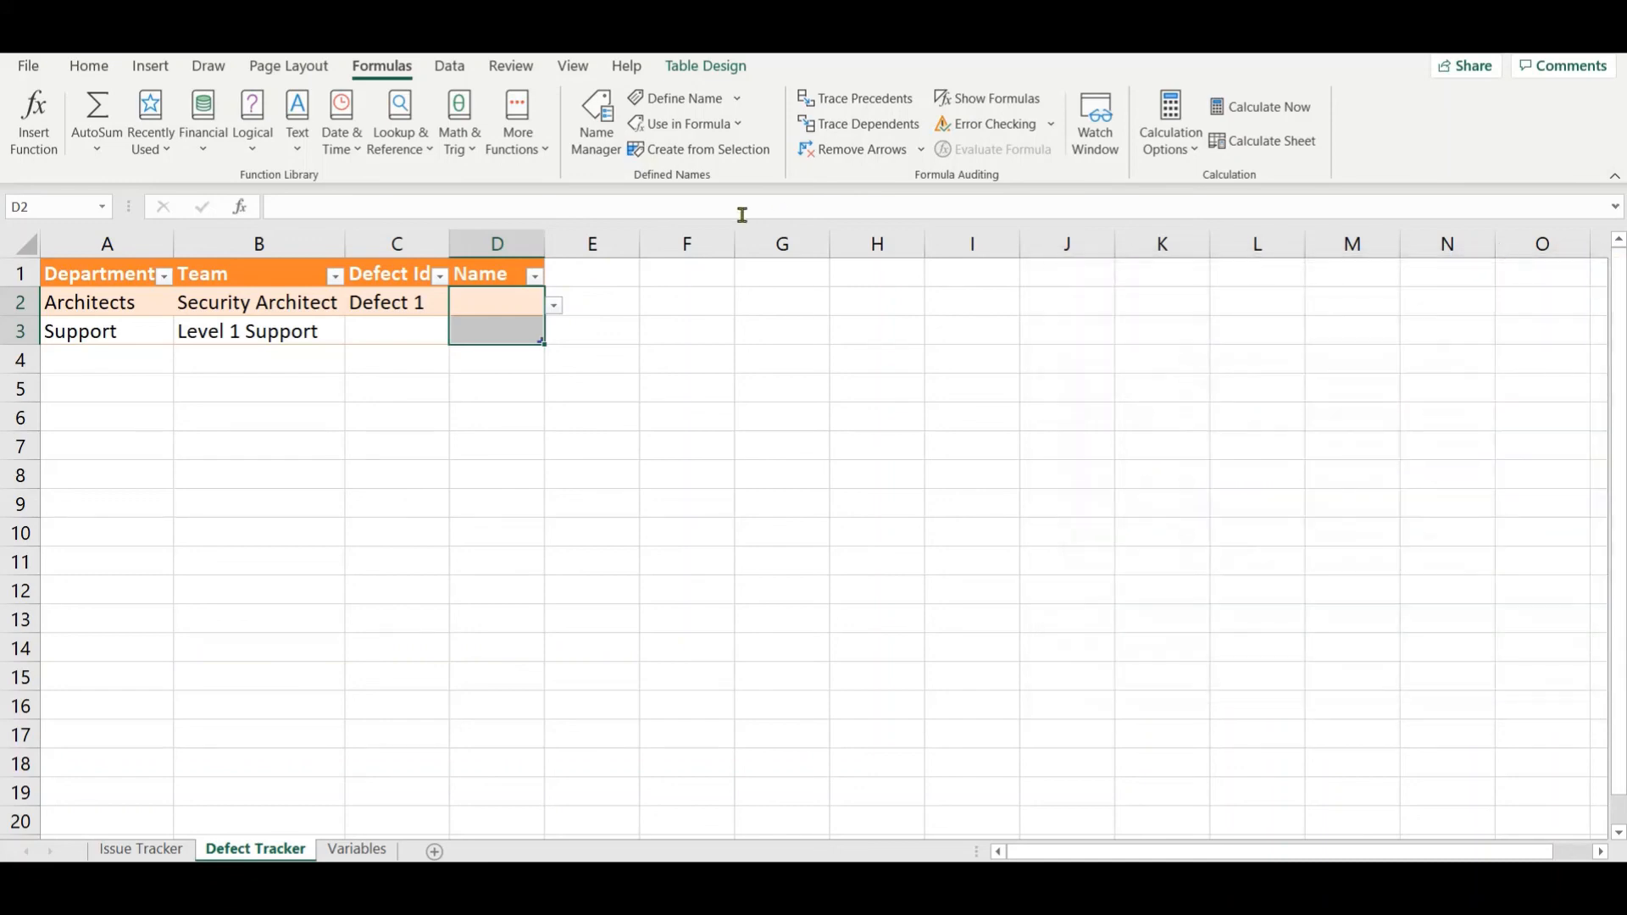
Step: Check the Name dropdown choices in D3 for the Level 1 Support row
{"action": "left_click", "coordinate": [506, 329]}
{"action": "left_click", "coordinate": [556, 335]}
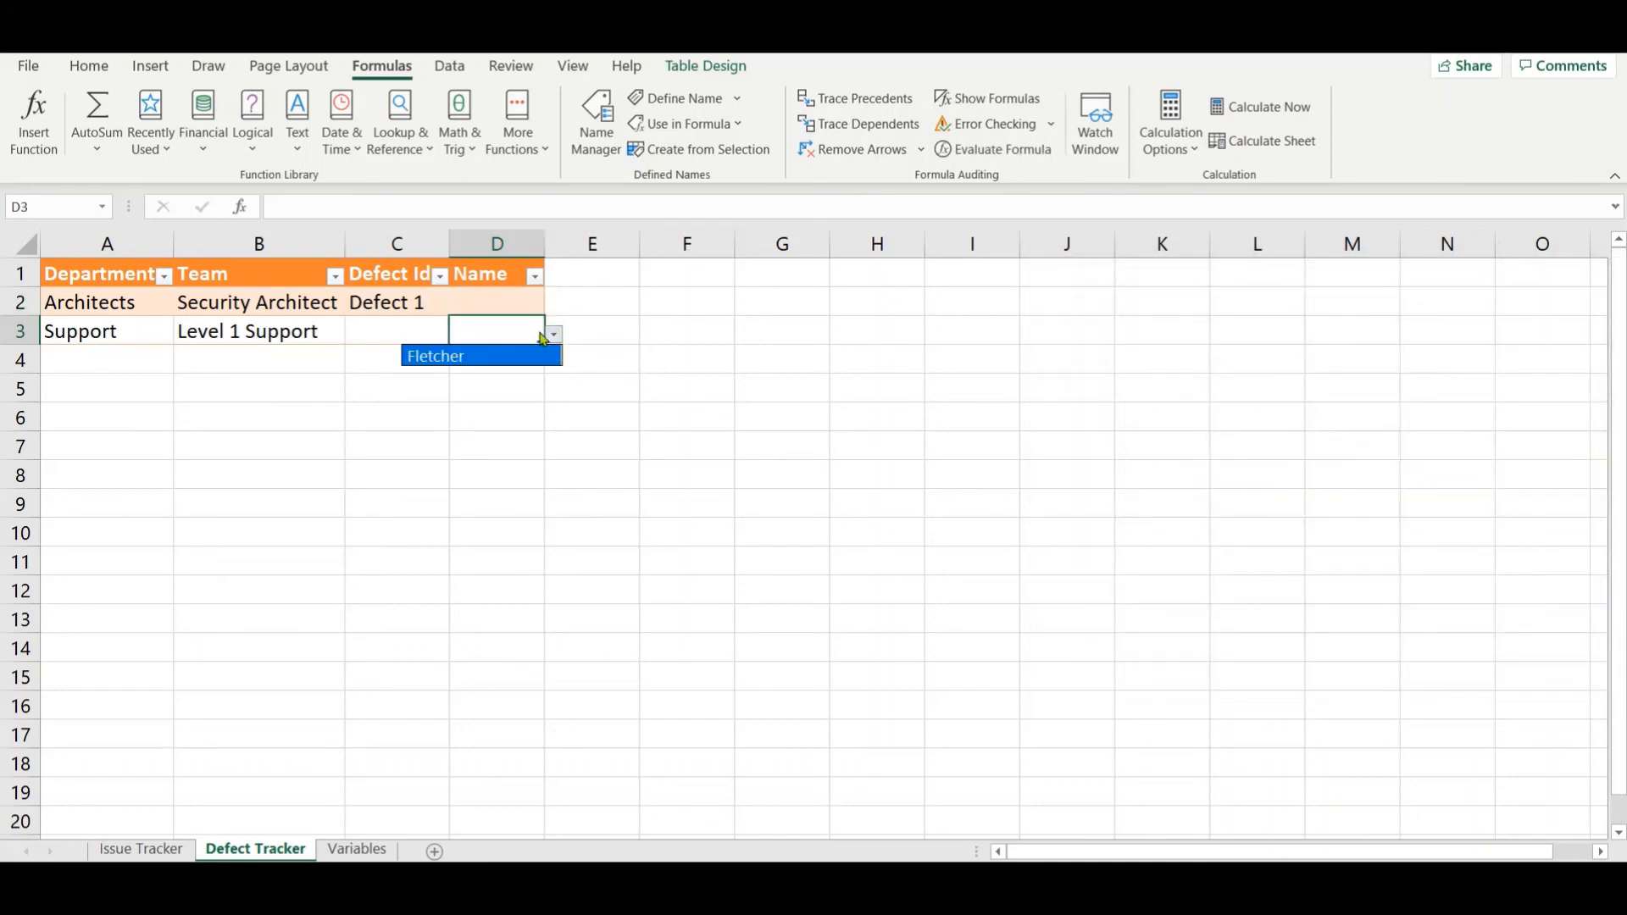
{"action": "left_click", "coordinate": [510, 336]}
Step: On the Variables sheet, add a new person's first name with team Level 1 Support in row 18 of the Name and Team table
{"action": "left_click", "coordinate": [355, 849]}
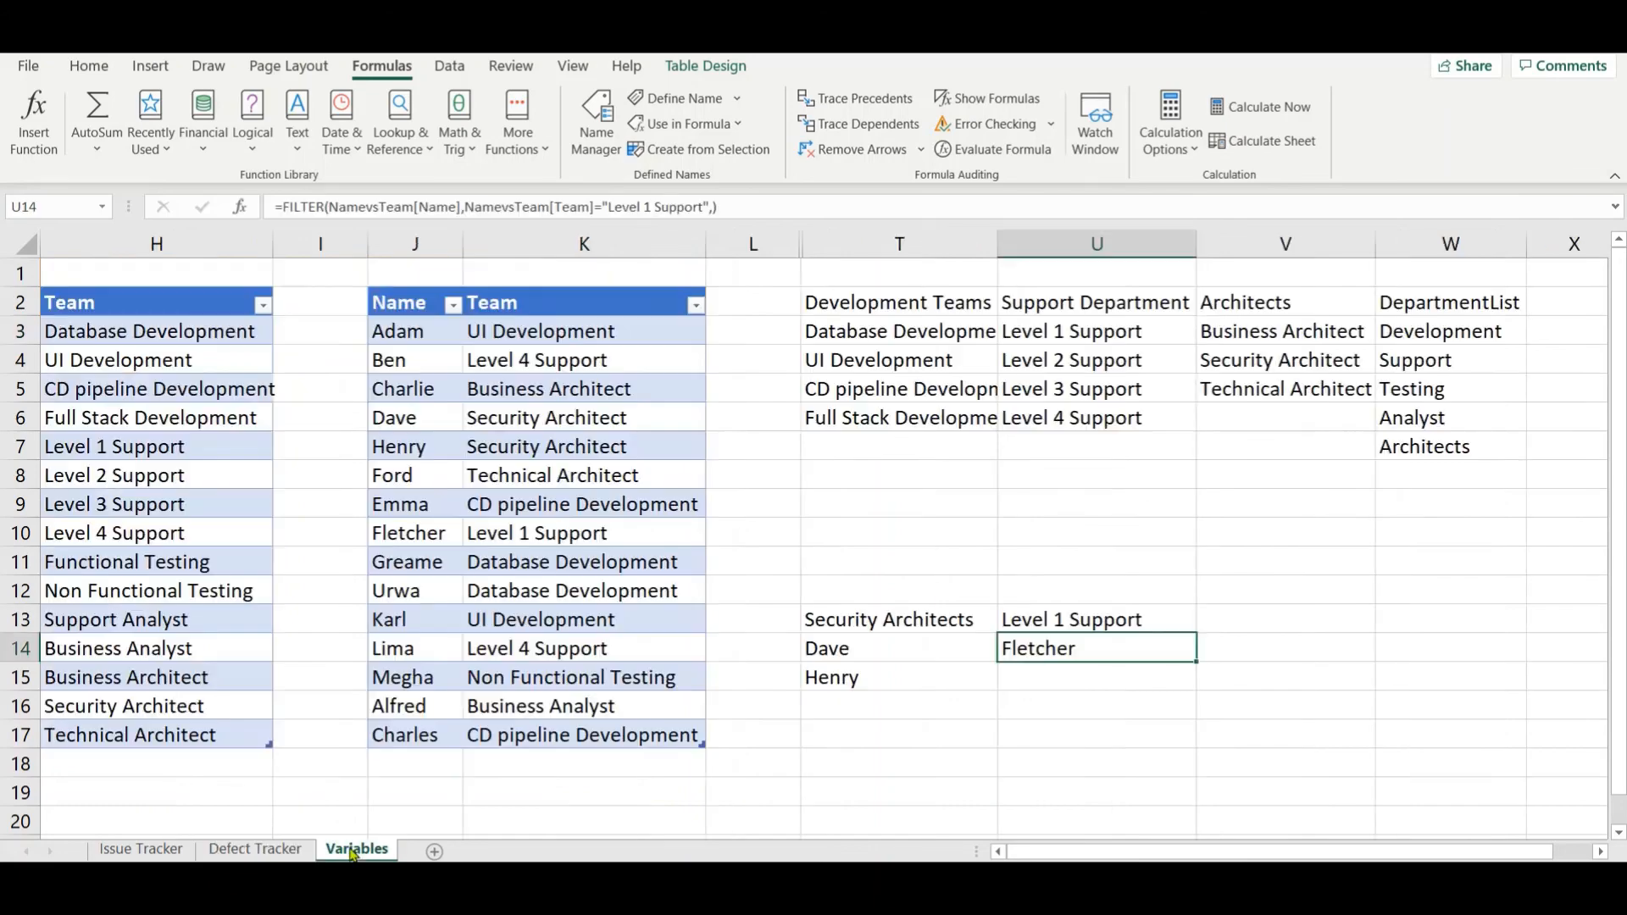
{"action": "double_click", "coordinate": [434, 767]}
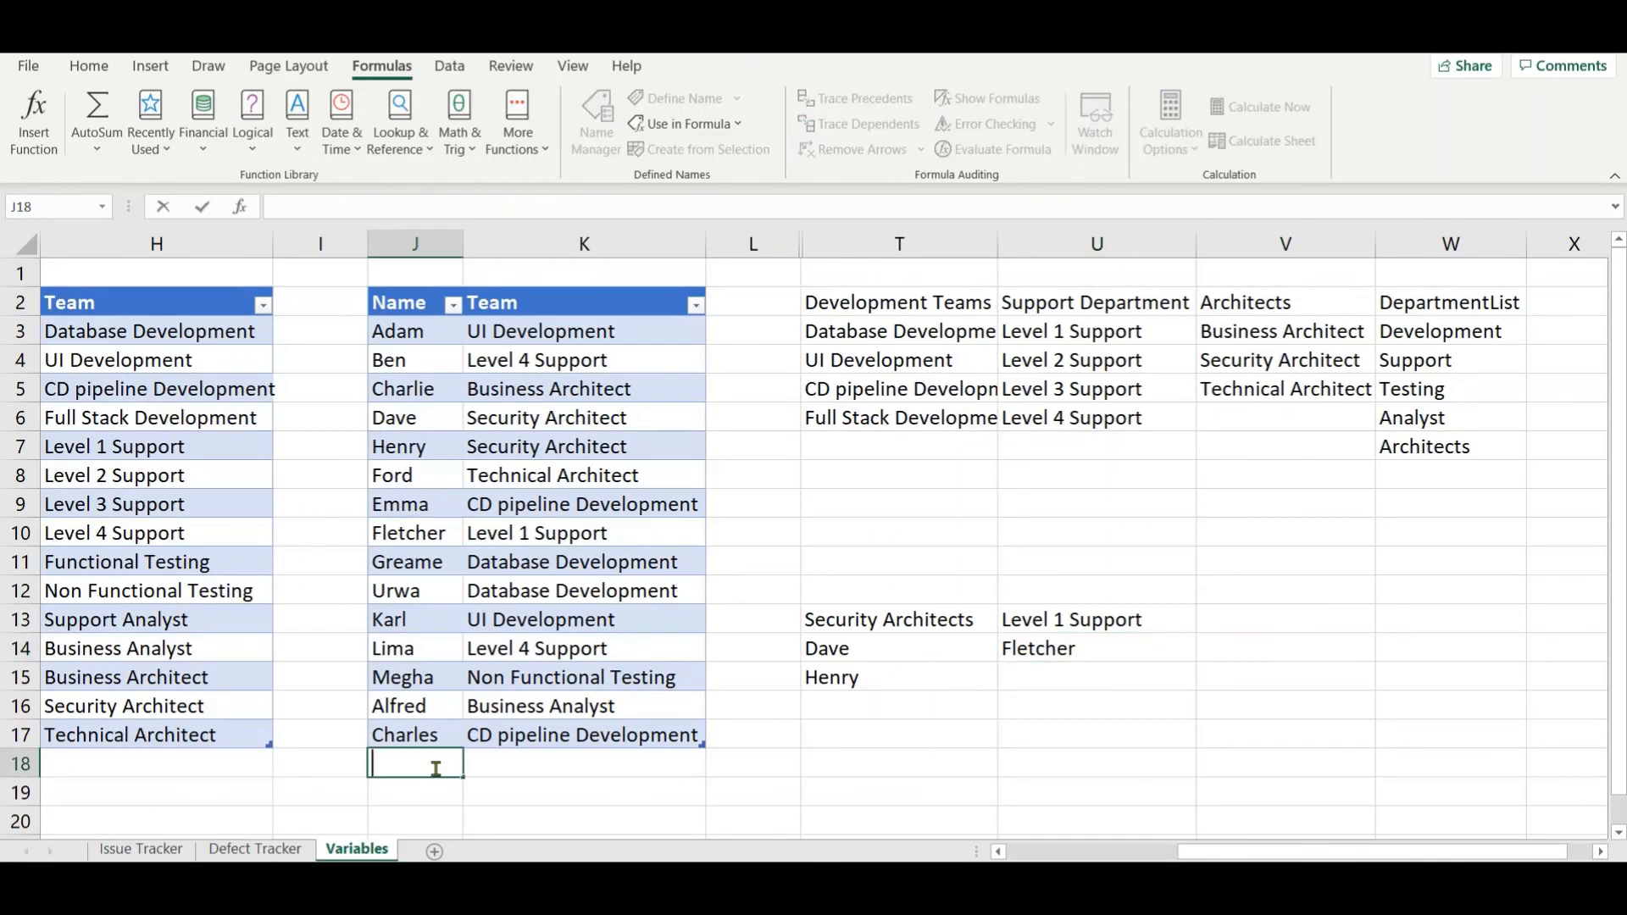
{"action": "type", "text": "J"}
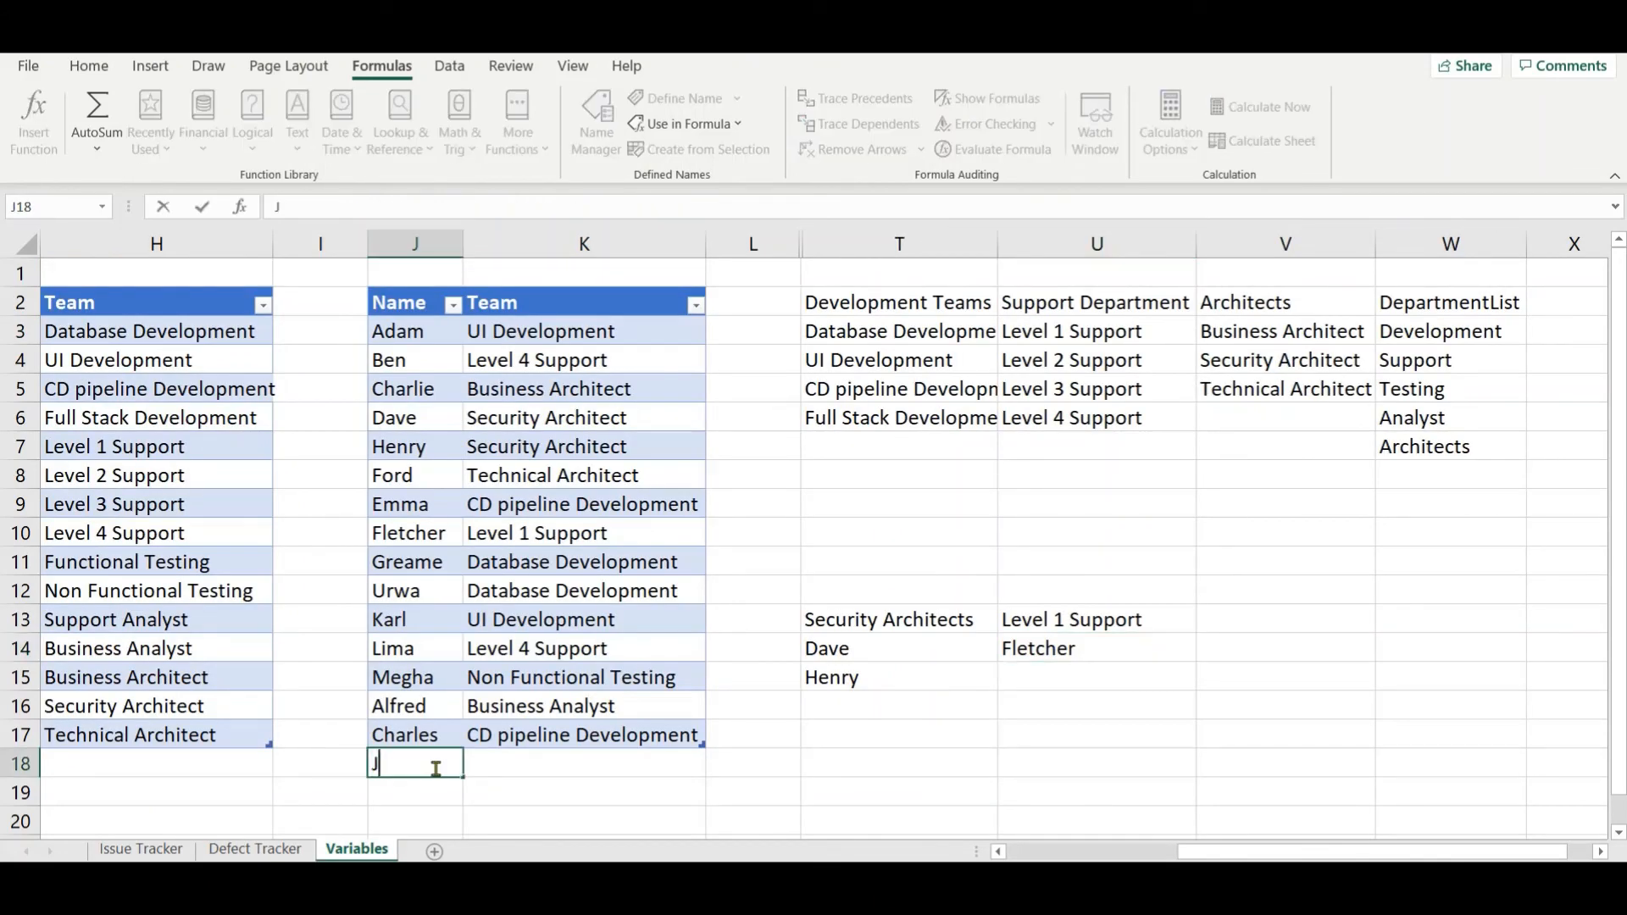
{"action": "type", "text": "enifer"}
{"action": "key", "text": "Tab"}
{"action": "type", "text": "Level 1"}
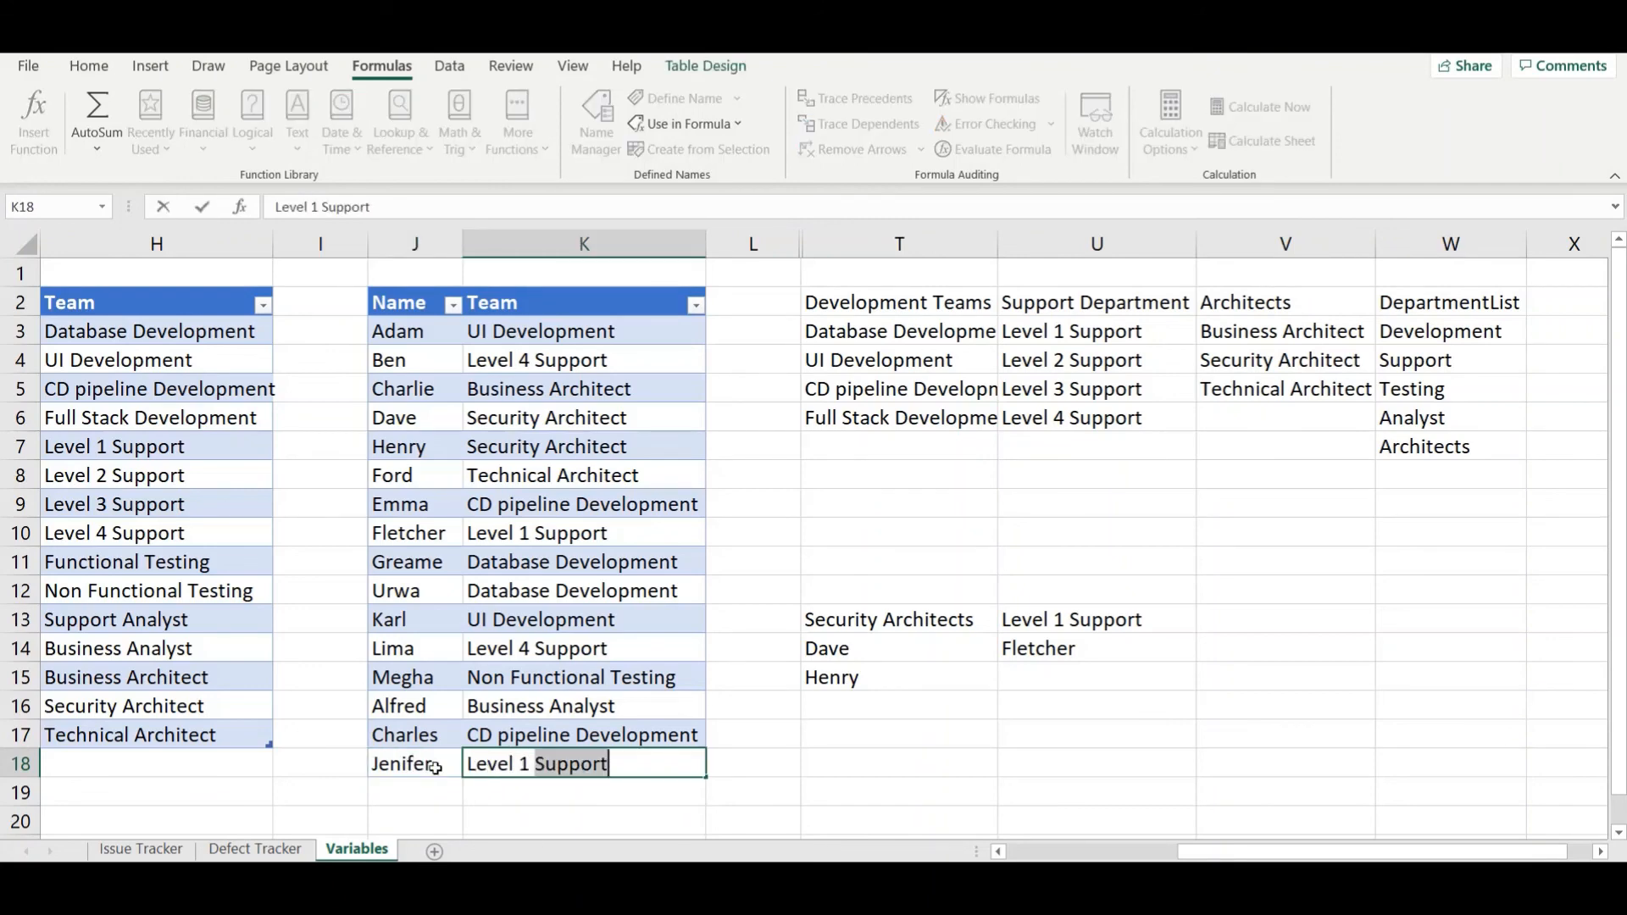
{"action": "key", "text": "Return"}
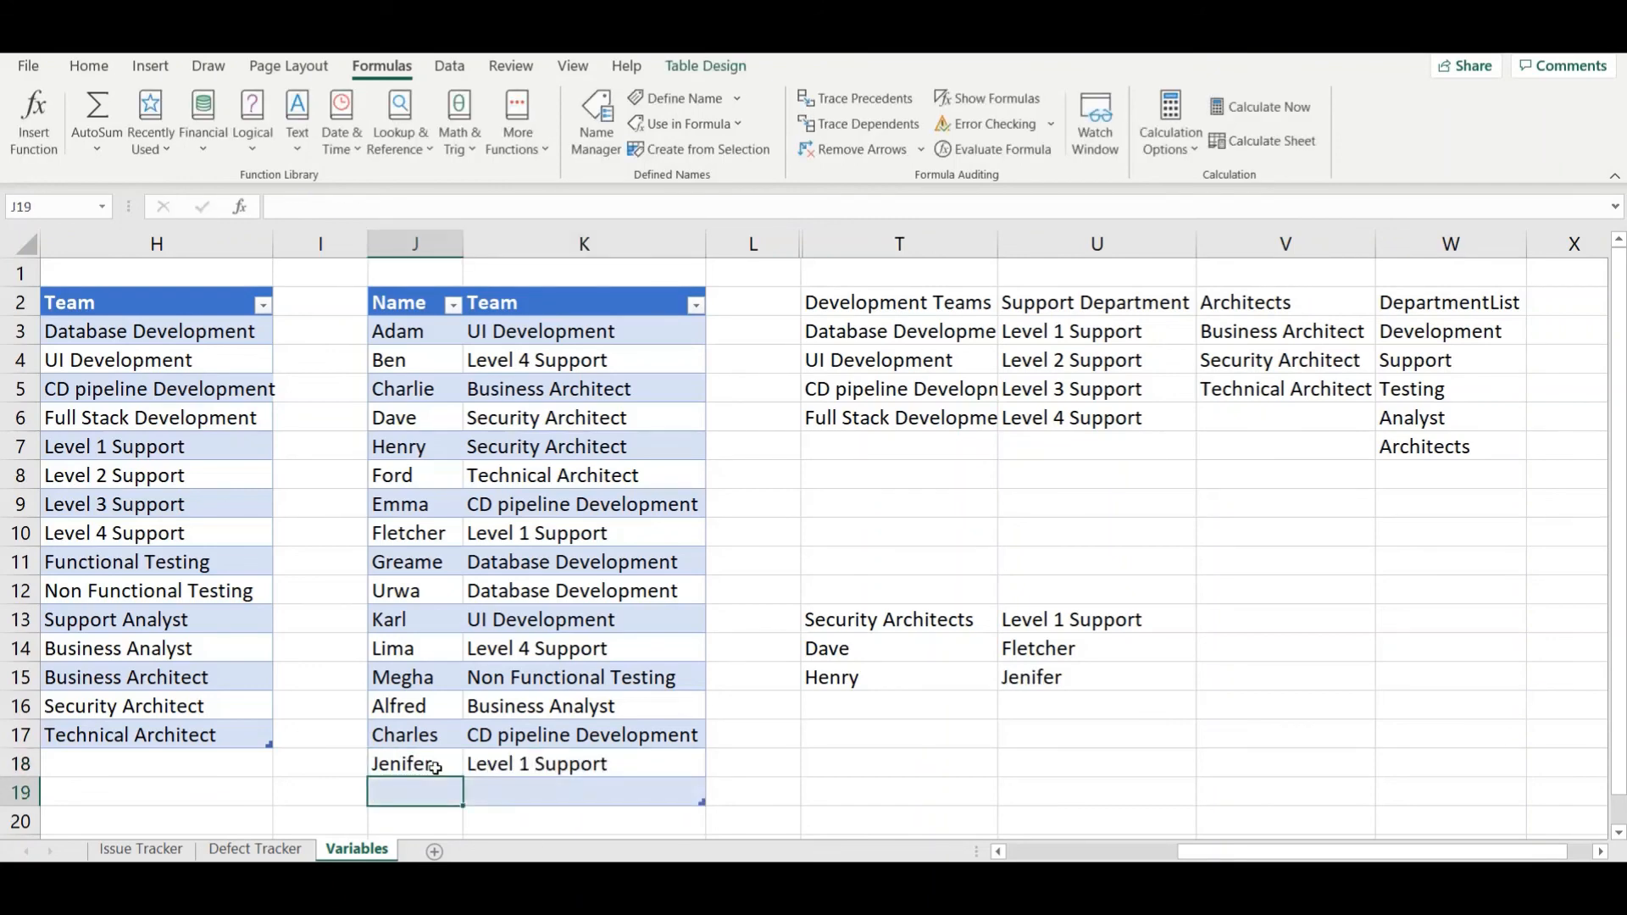
Step: Return to the Defect Tracker sheet and recheck the D3 Name dropdown for the added Level 1 Support member
{"action": "left_click", "coordinate": [254, 849]}
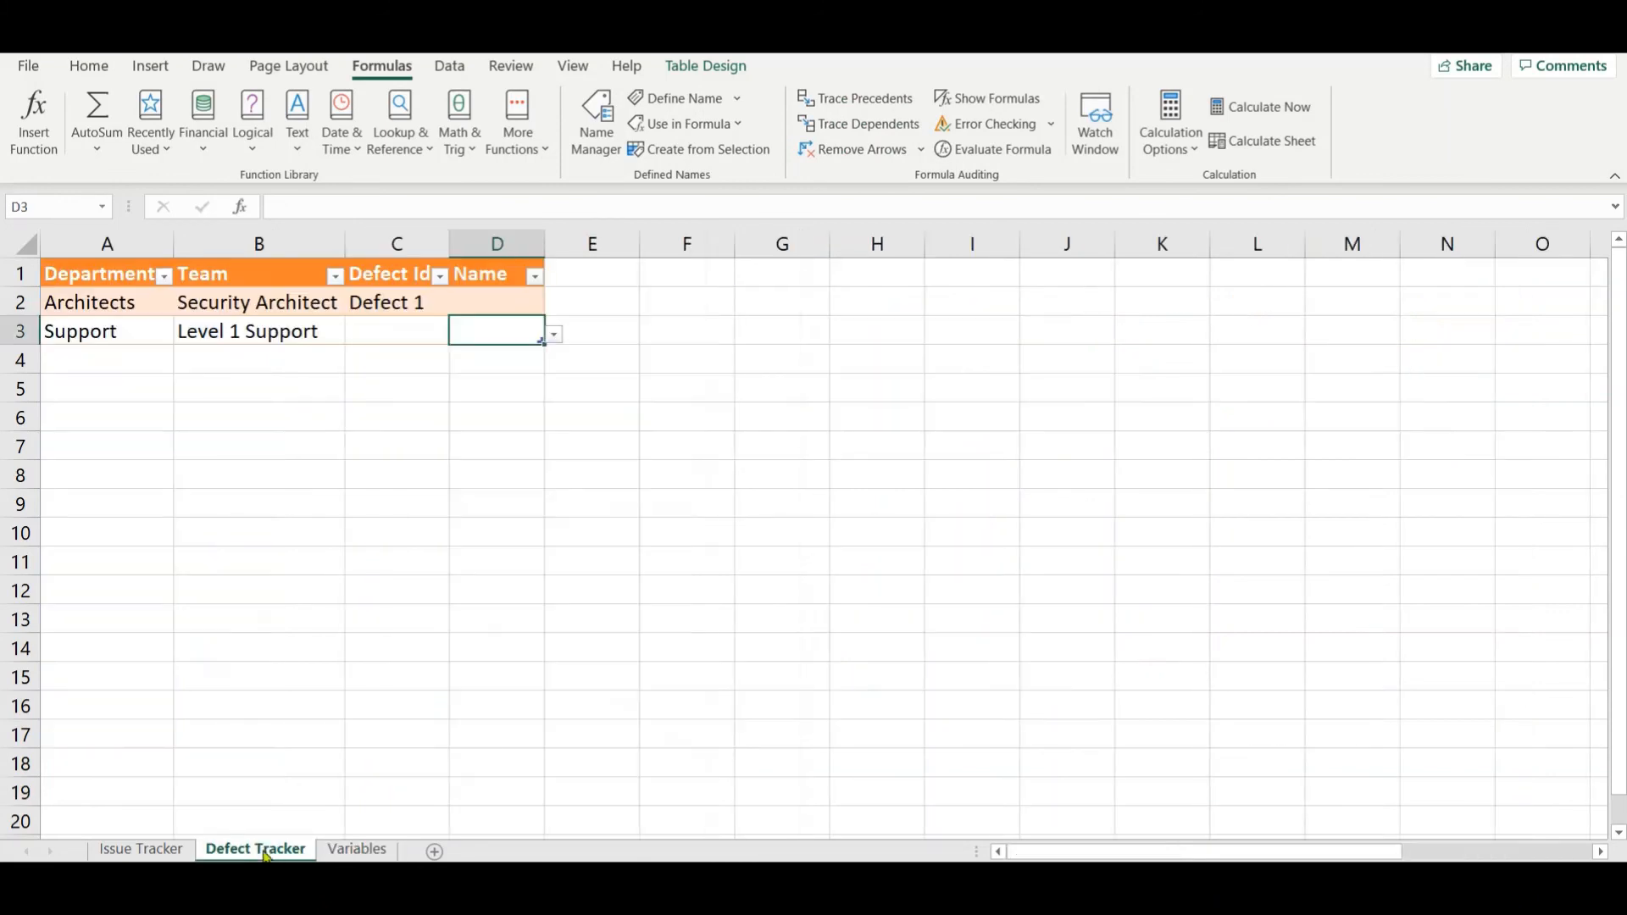
{"action": "left_click", "coordinate": [554, 339]}
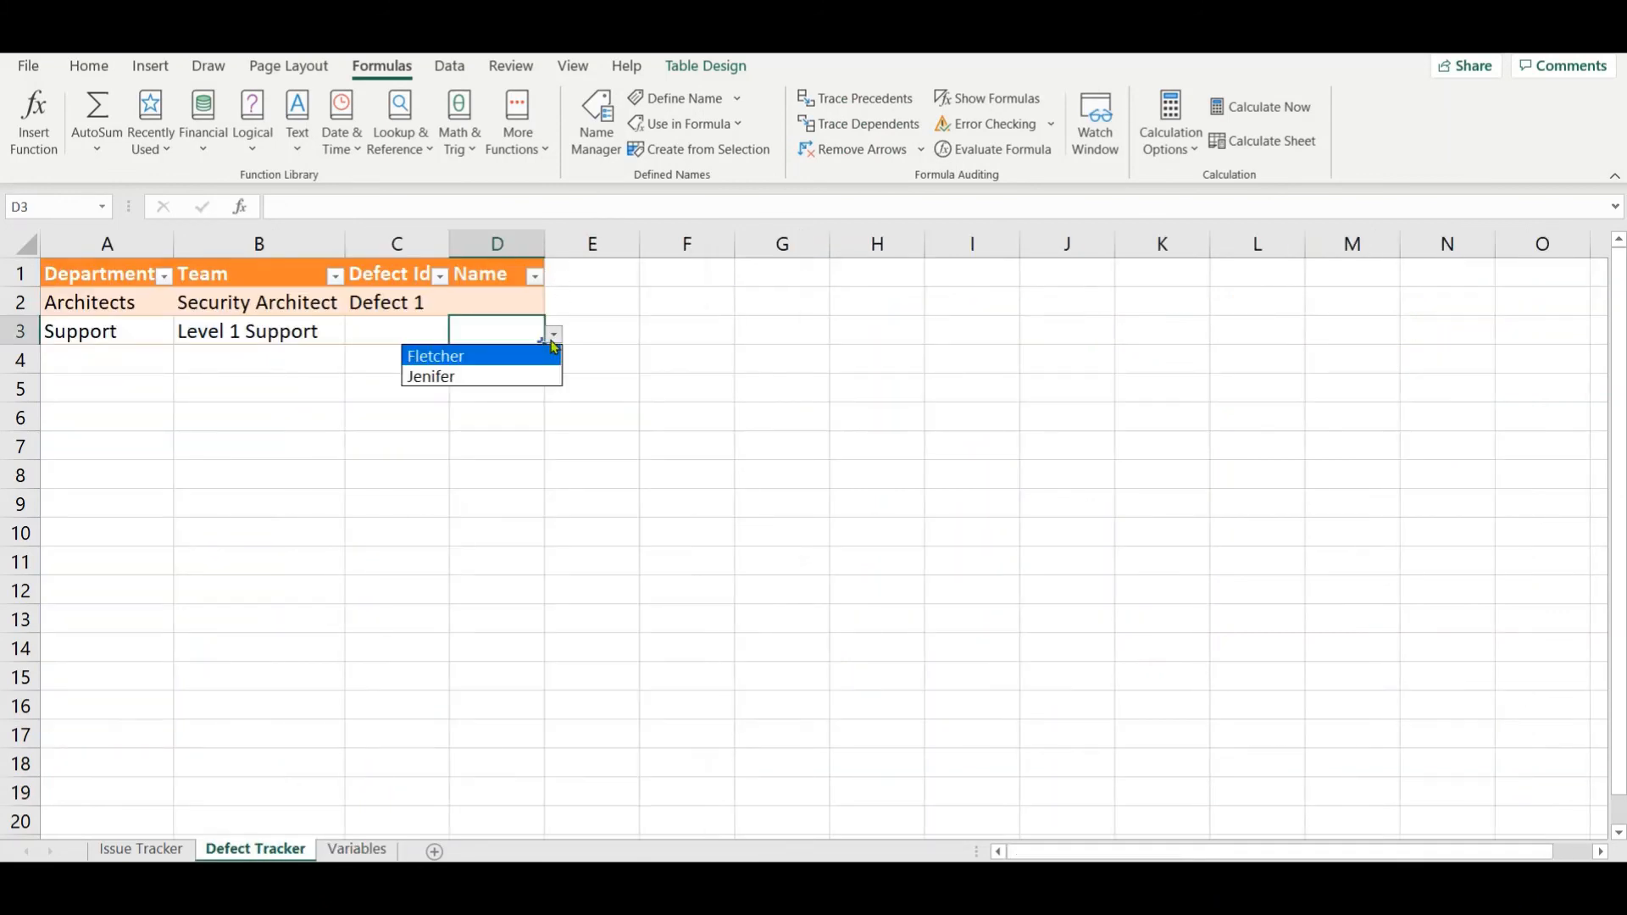
{"action": "left_click", "coordinate": [512, 326]}
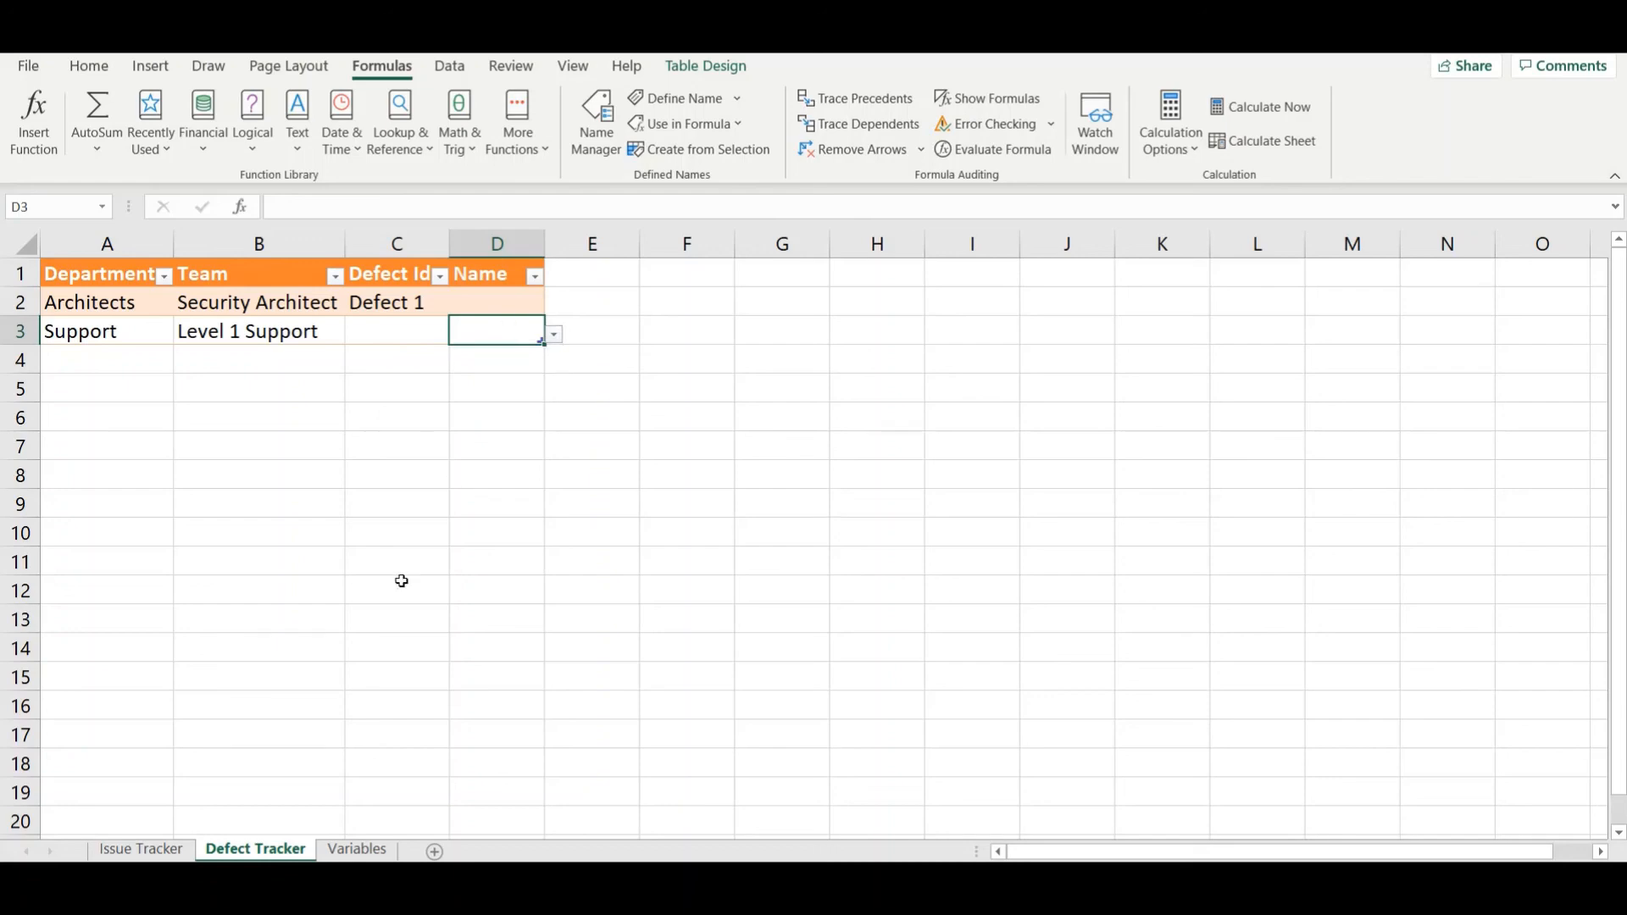
Step: Revisit the team name lists on Variables and open the Name dropdown in D2 of the Defect Tracker
{"action": "left_click", "coordinate": [356, 849]}
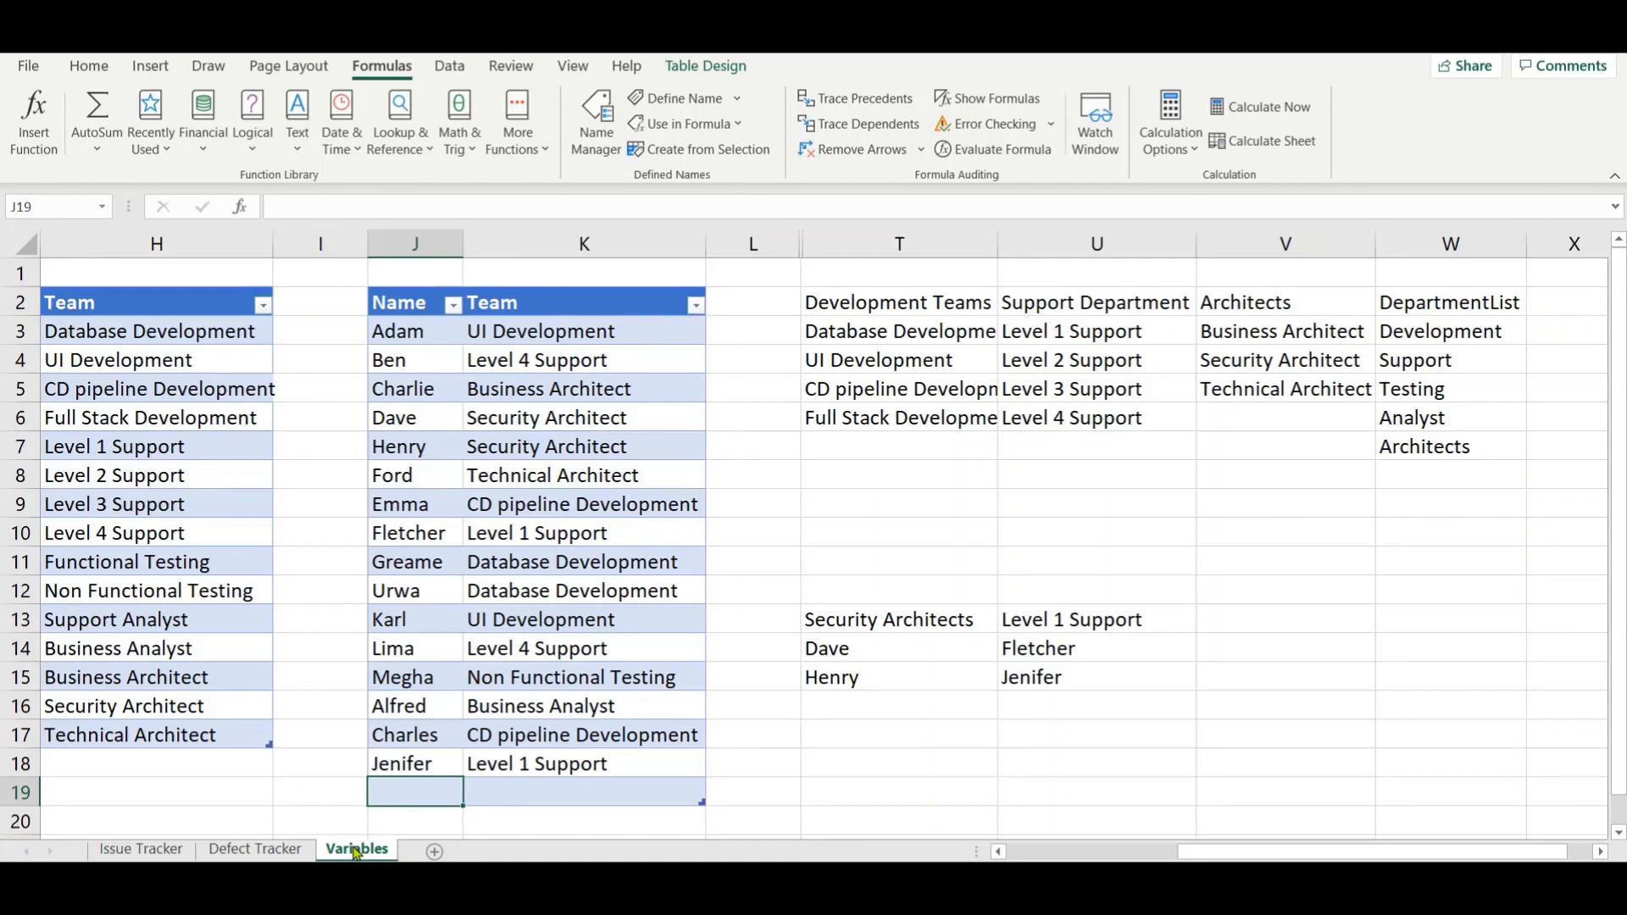
{"action": "left_click", "coordinate": [255, 849]}
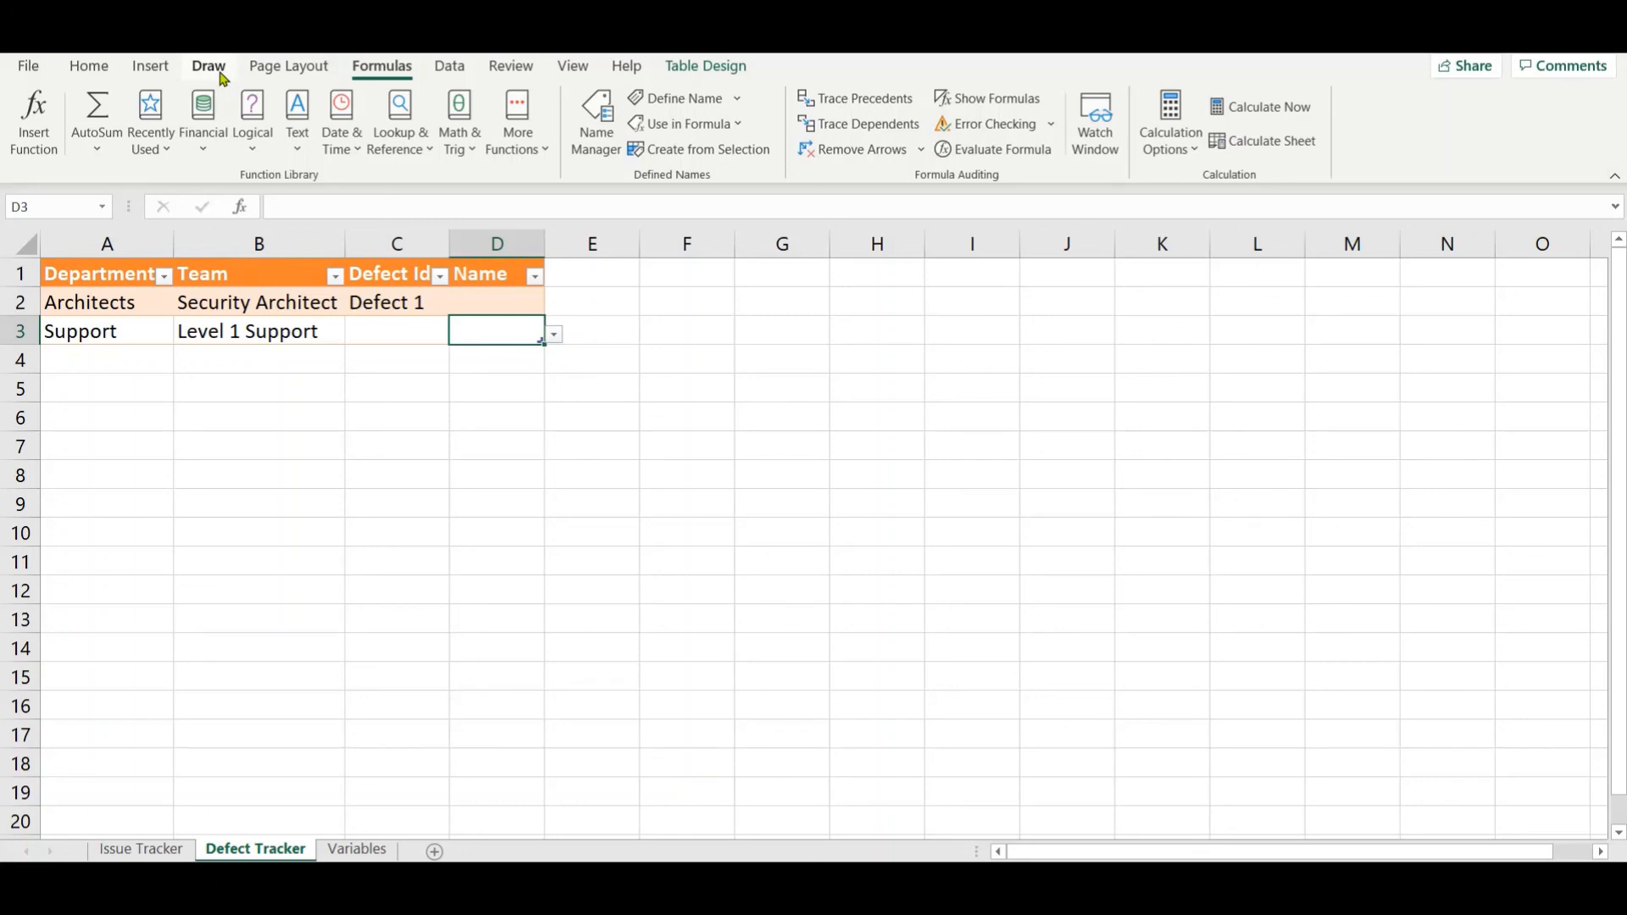
{"action": "left_click", "coordinate": [538, 298]}
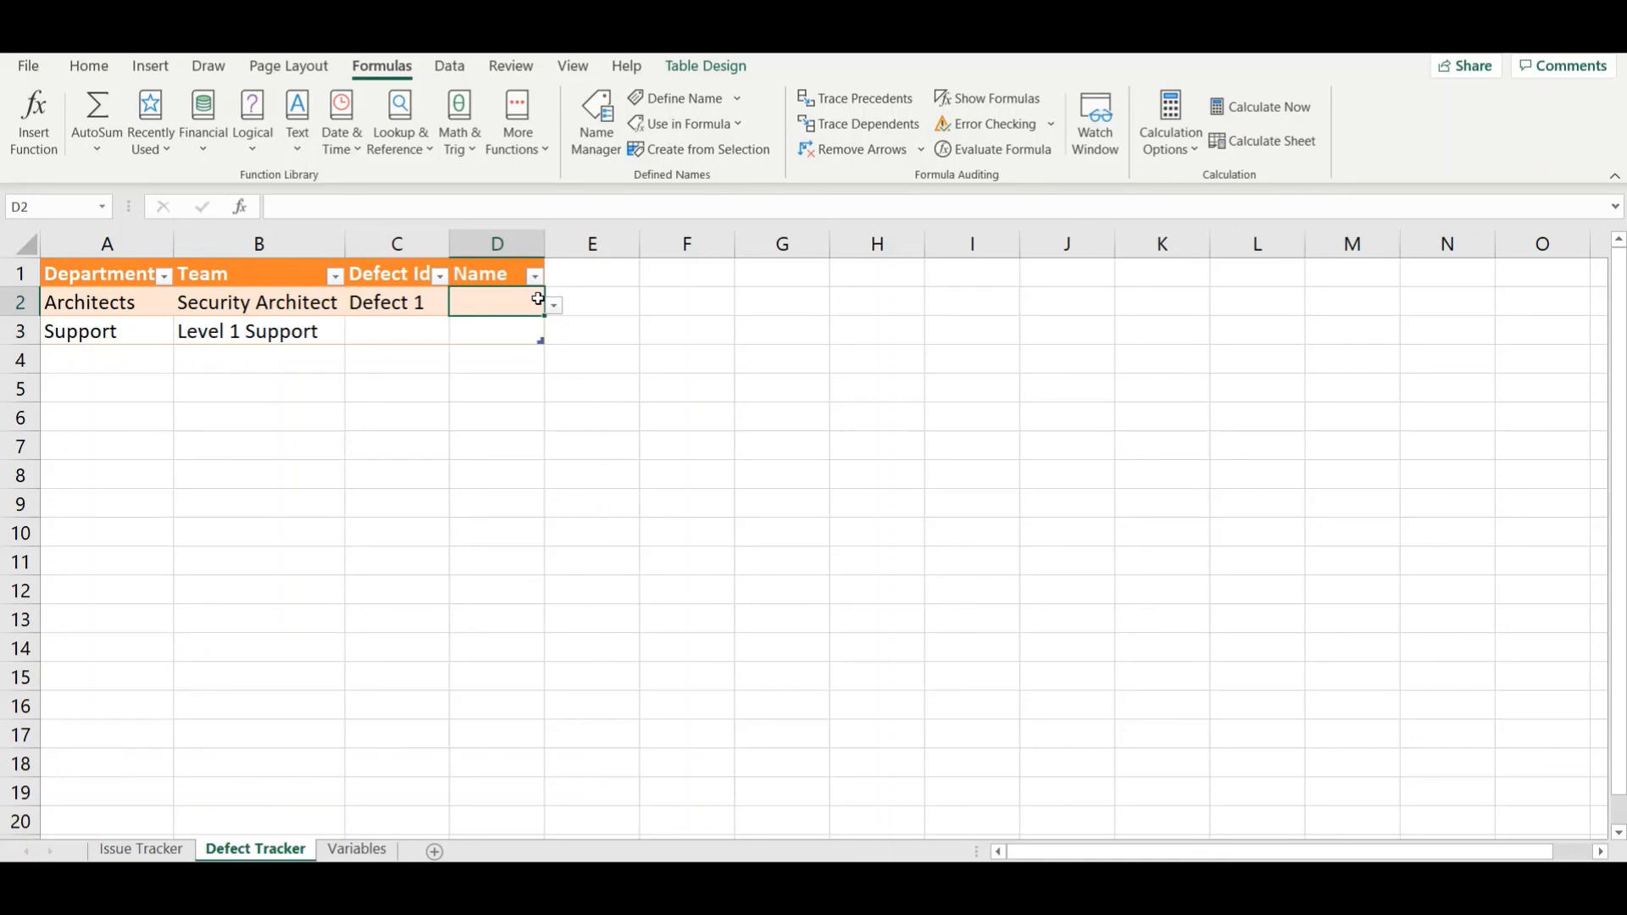
{"action": "left_click", "coordinate": [557, 309]}
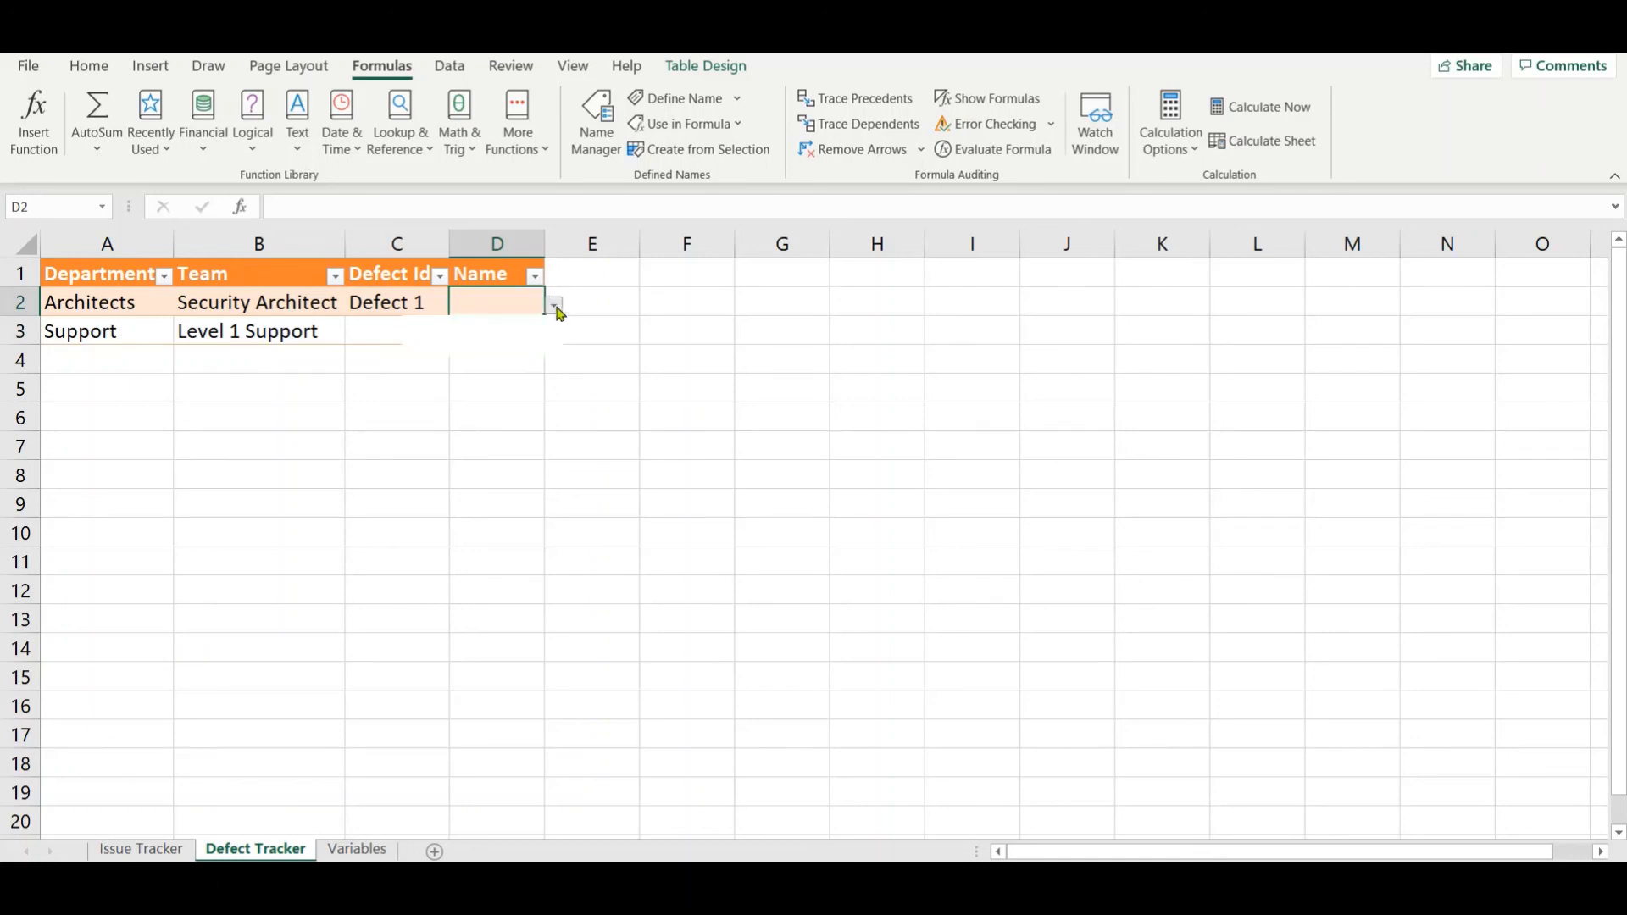